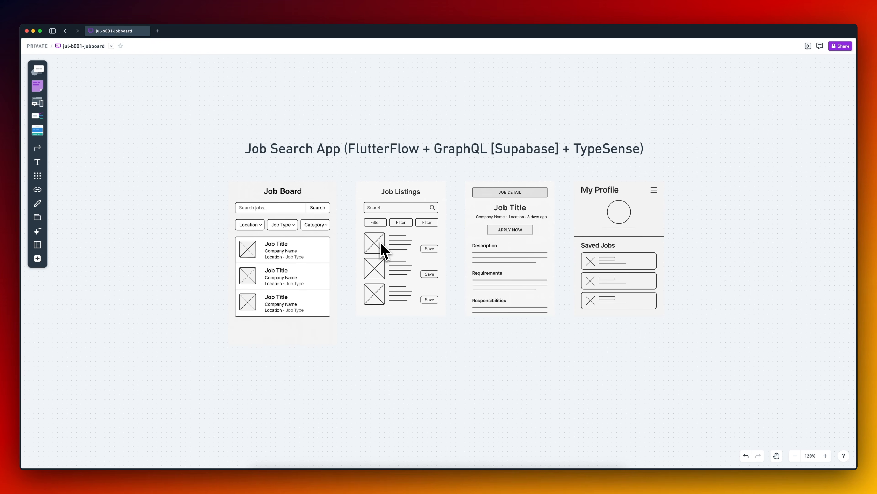
pyautogui.moveTo(498, 198); pyautogui.dragTo(498, 193)
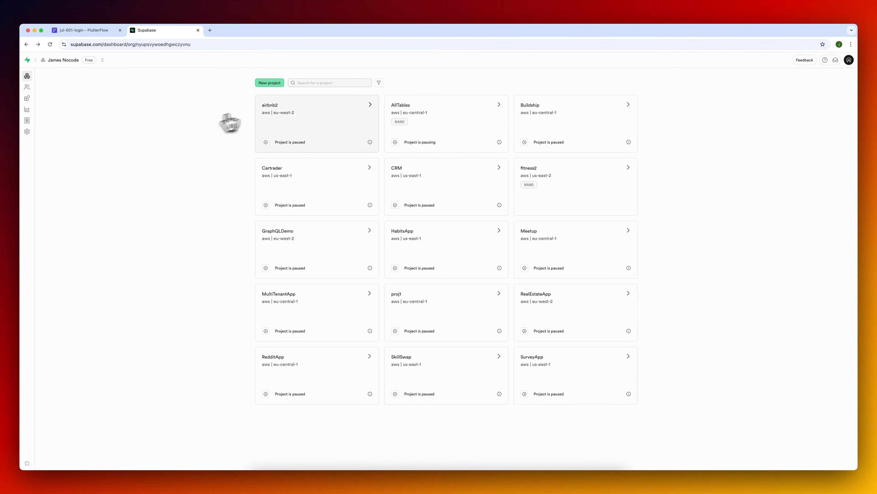
# Step: Create a new Supabase project named jobsearch with a generated database password
pyautogui.click(278, 86)
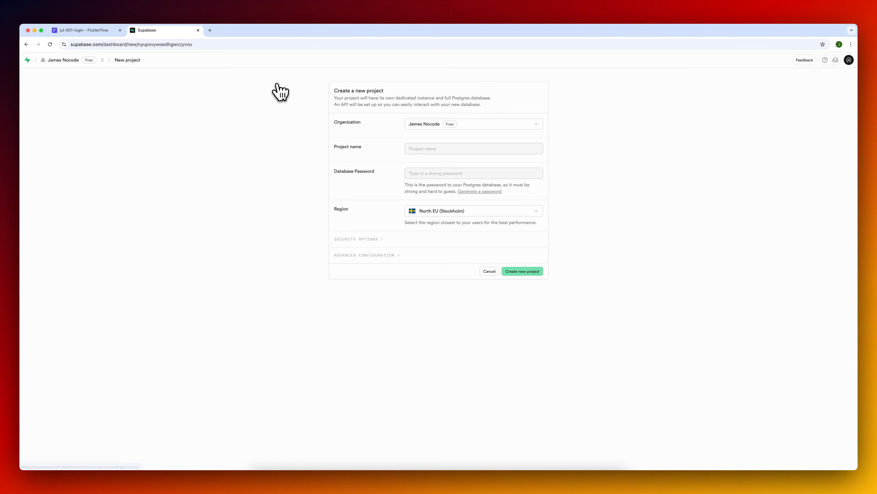
pyautogui.click(456, 149)
pyautogui.write('j')
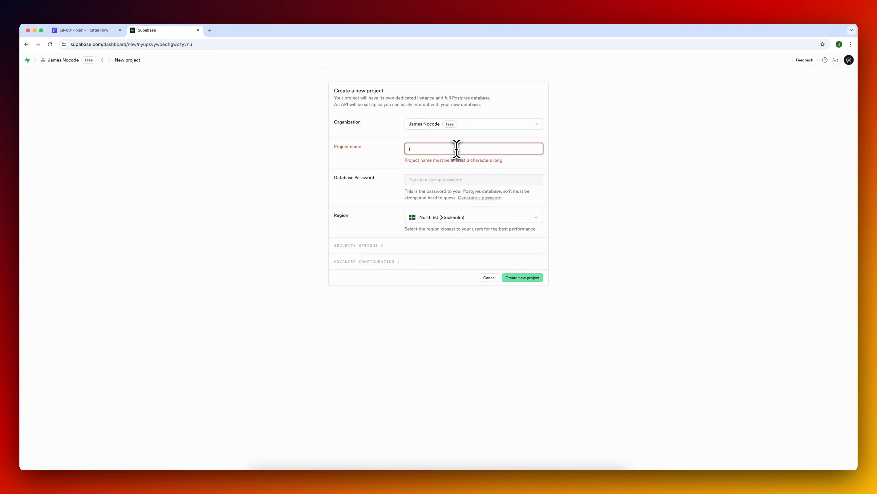
pyautogui.write('obsearch')
pyautogui.press('Tab')
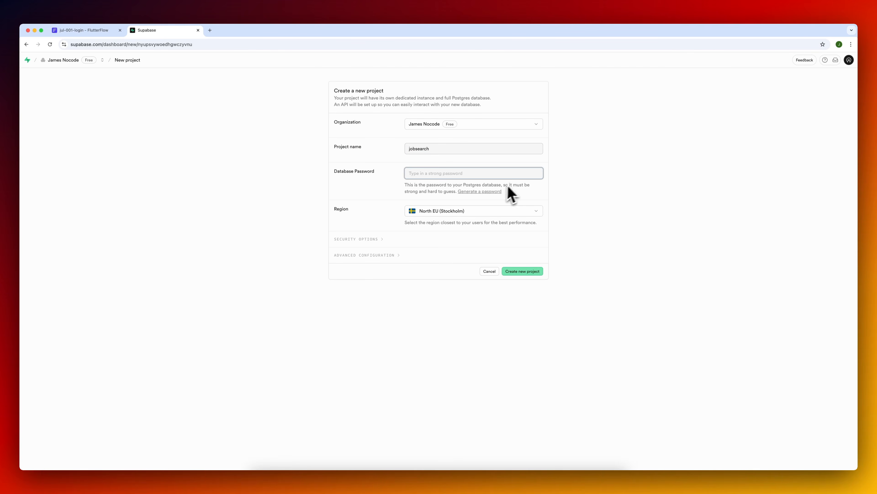
pyautogui.click(490, 190)
pyautogui.click(523, 271)
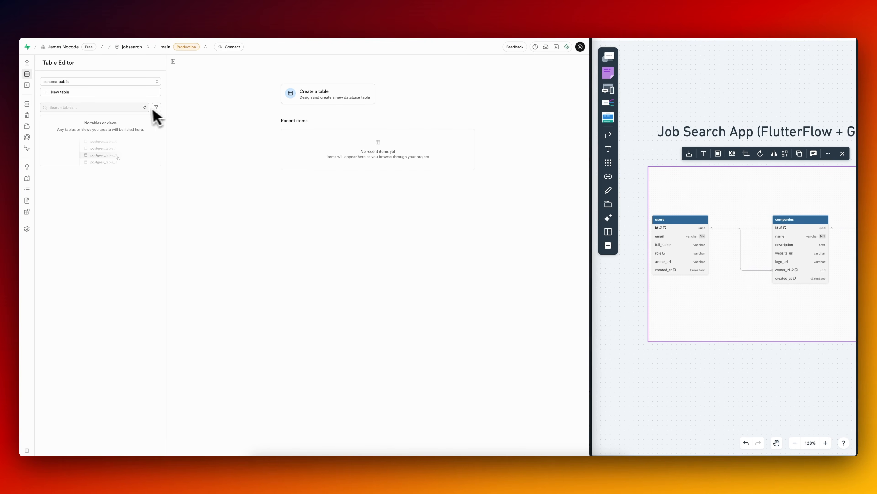
# Step: Create a new authentication user, filling in the user's email address and user password
pyautogui.moveTo(31, 112)
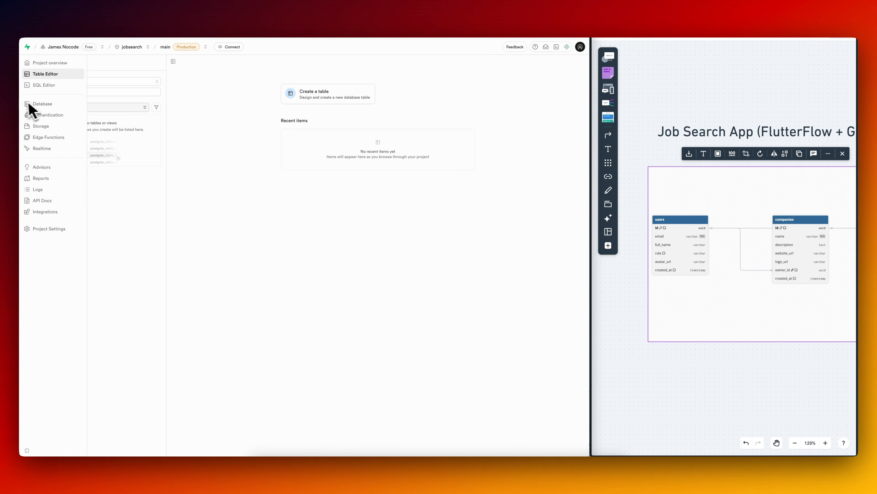
pyautogui.click(48, 115)
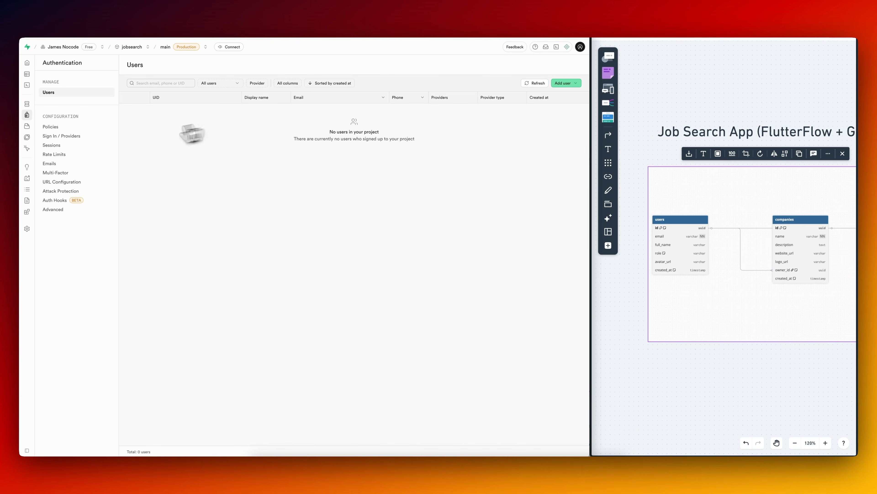
pyautogui.click(575, 84)
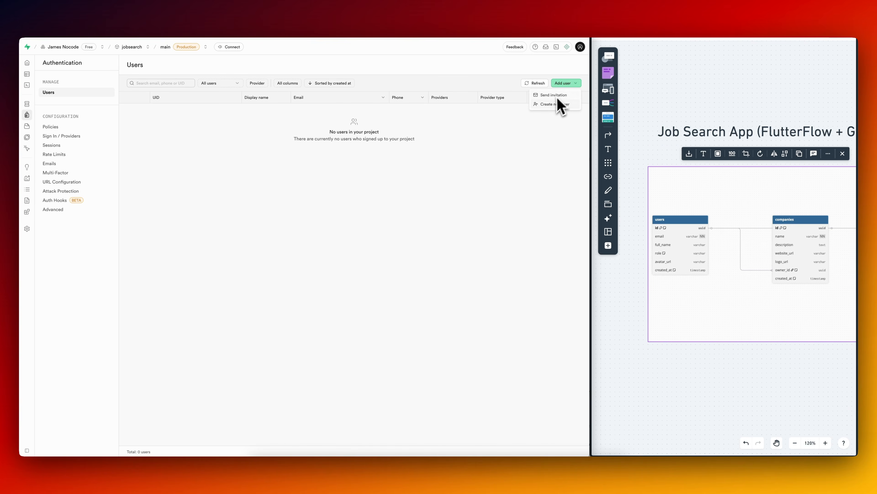
pyautogui.click(559, 107)
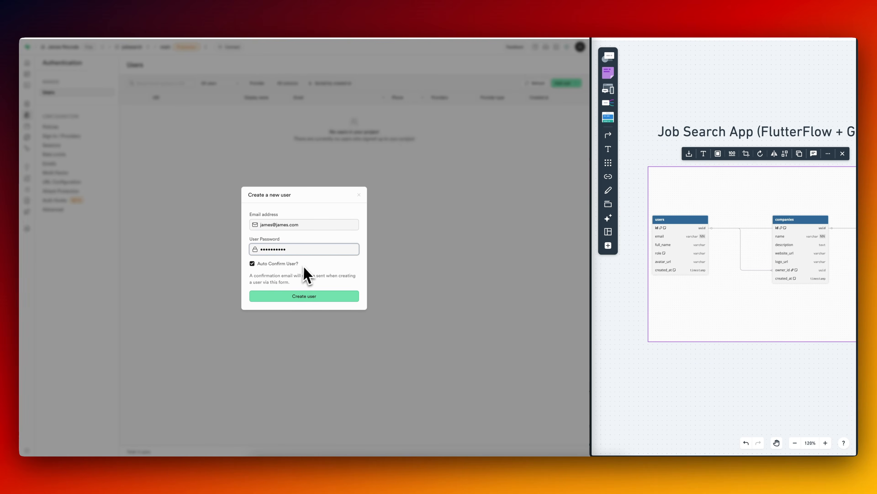
pyautogui.click(297, 296)
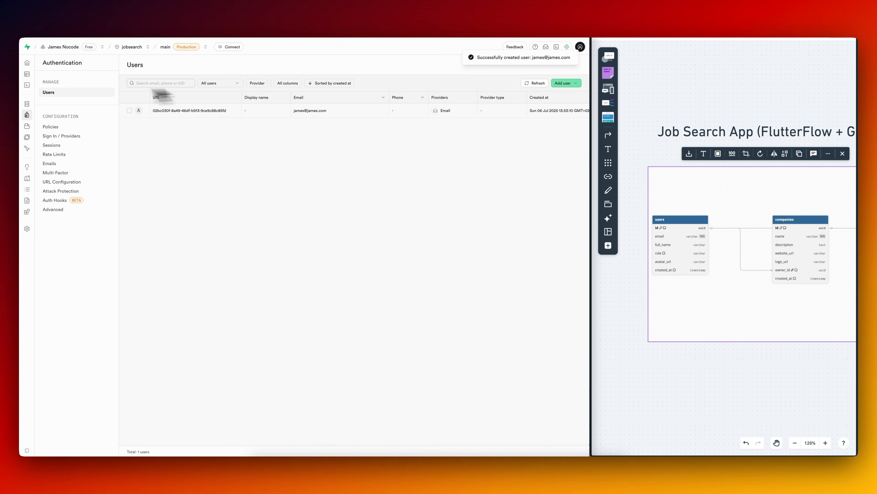
# Step: View the users table of the auth schema in the Table Editor
pyautogui.moveTo(35, 112)
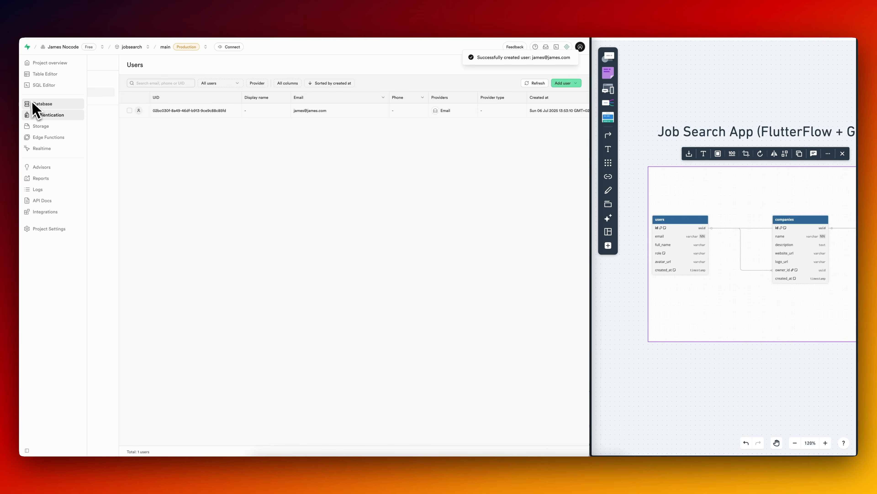
pyautogui.click(48, 74)
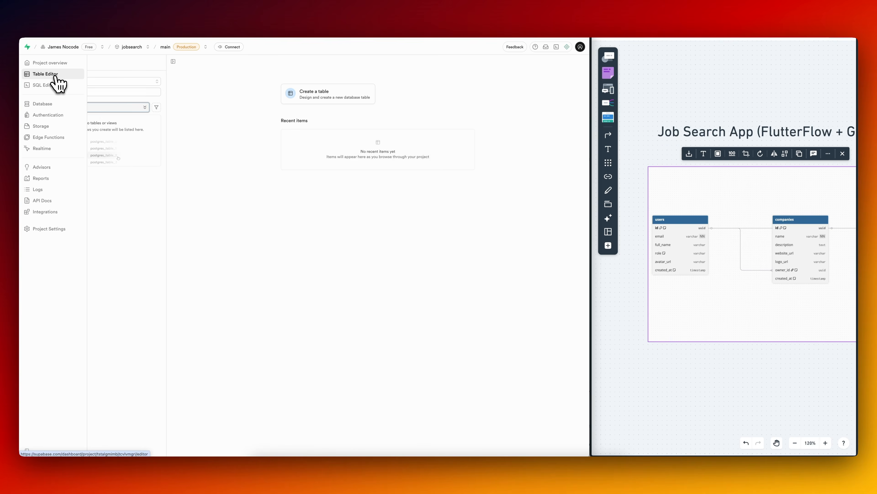
pyautogui.click(104, 81)
pyautogui.click(85, 104)
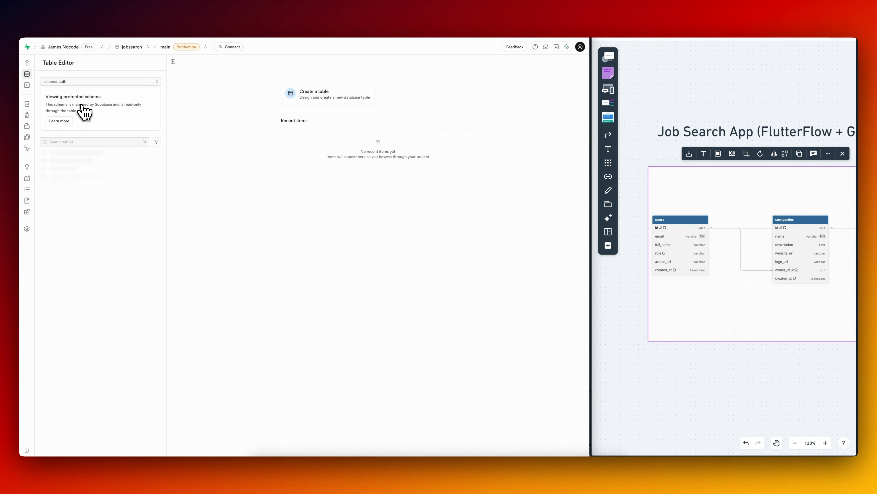
pyautogui.click(83, 141)
pyautogui.click(84, 318)
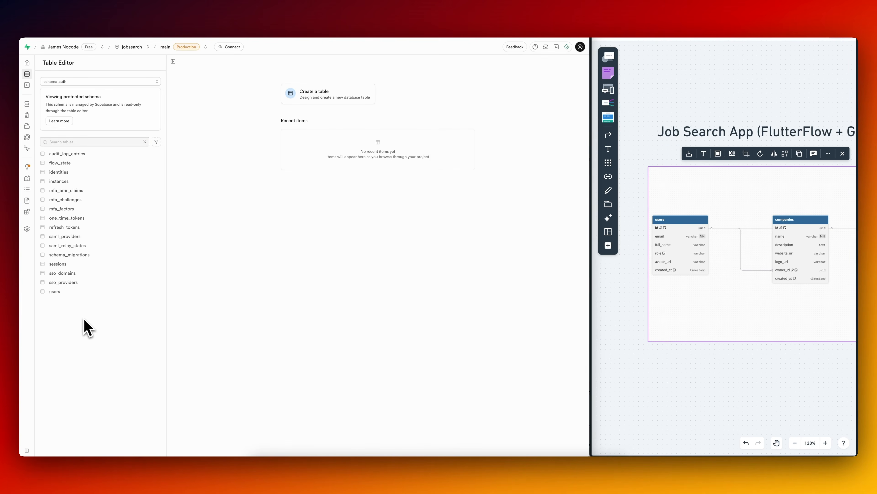
pyautogui.click(55, 292)
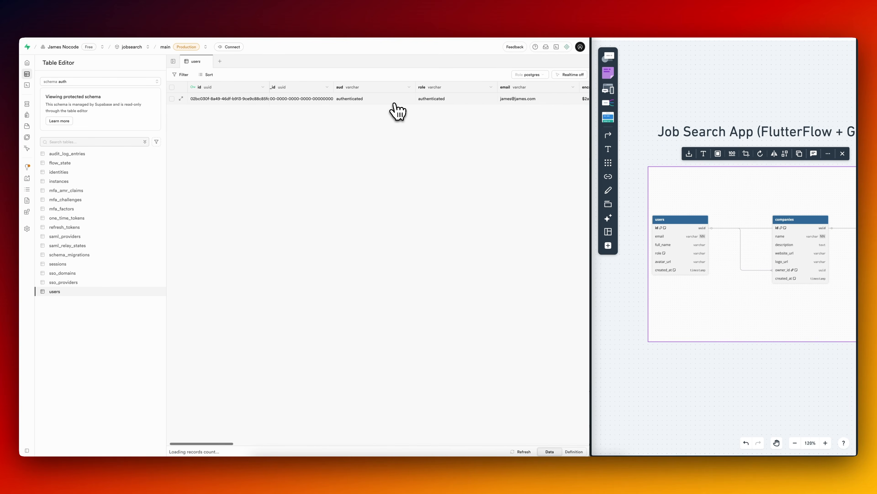
# Step: Return the Table Editor to the public schema
pyautogui.click(122, 81)
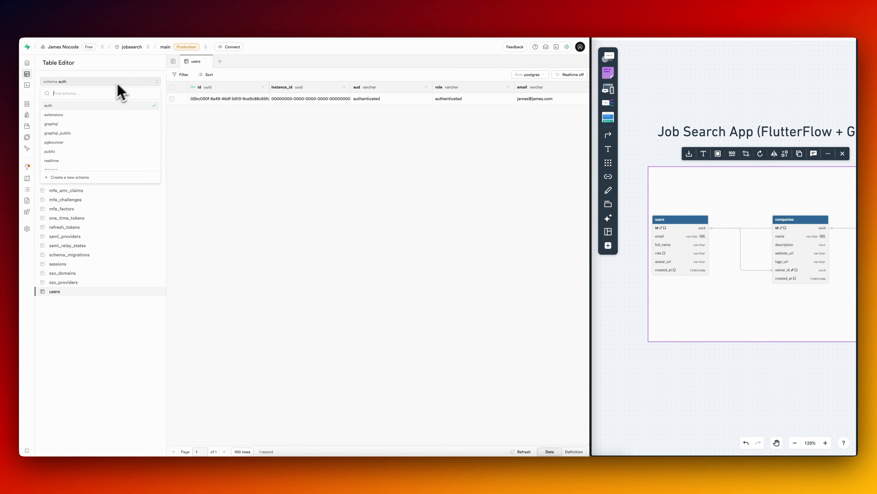
pyautogui.click(52, 152)
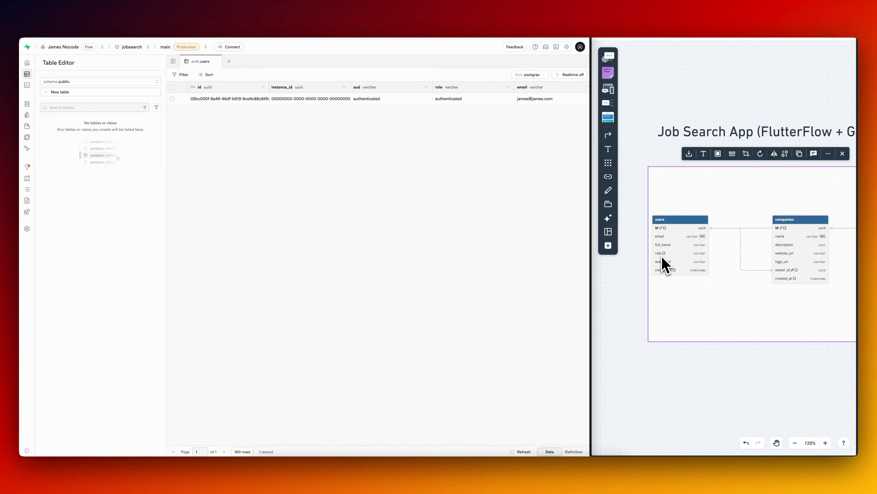
pyautogui.click(369, 150)
# Step: Start a new table named users_extension with full_name, role and avatar_url columns of type text
pyautogui.click(89, 92)
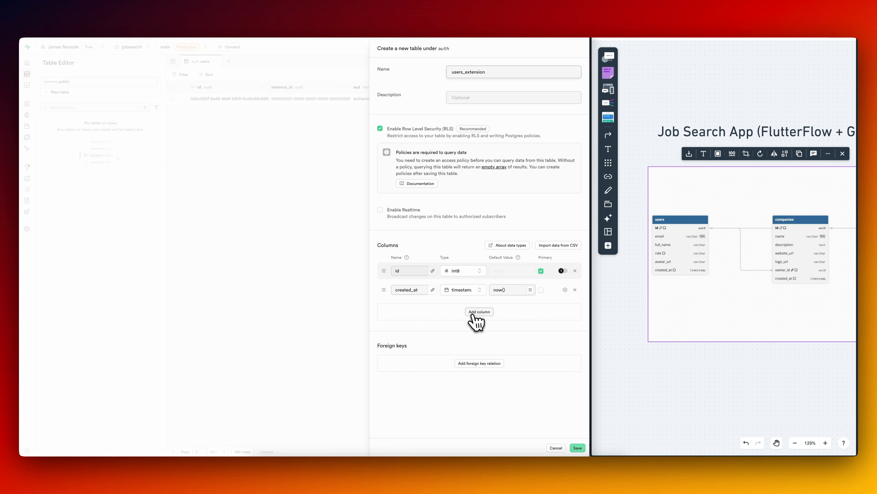
pyautogui.click(479, 312)
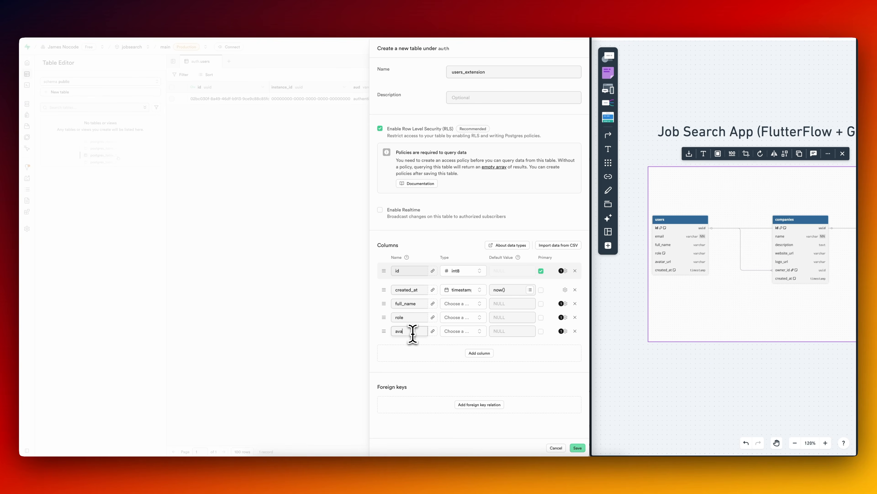
pyautogui.click(463, 303)
pyautogui.write('text')
pyautogui.press('Return')
pyautogui.click(463, 317)
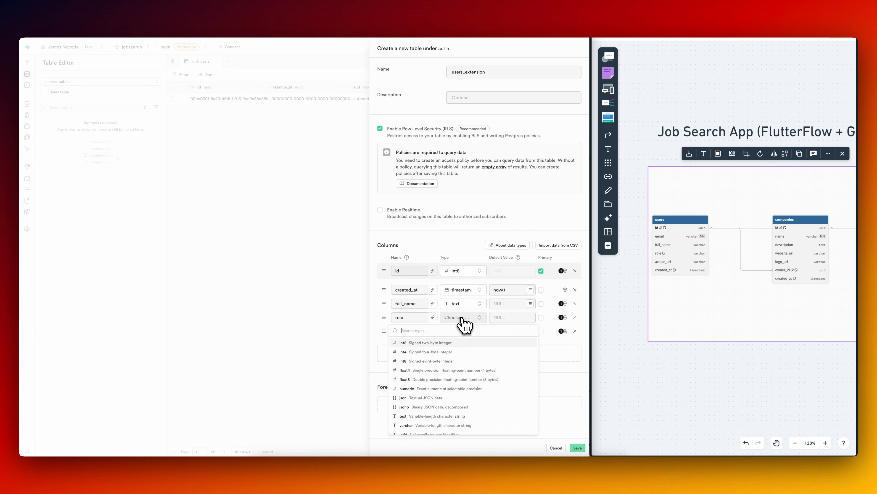
pyautogui.write('te')
pyautogui.press('Return')
pyautogui.click(463, 331)
pyautogui.write('te')
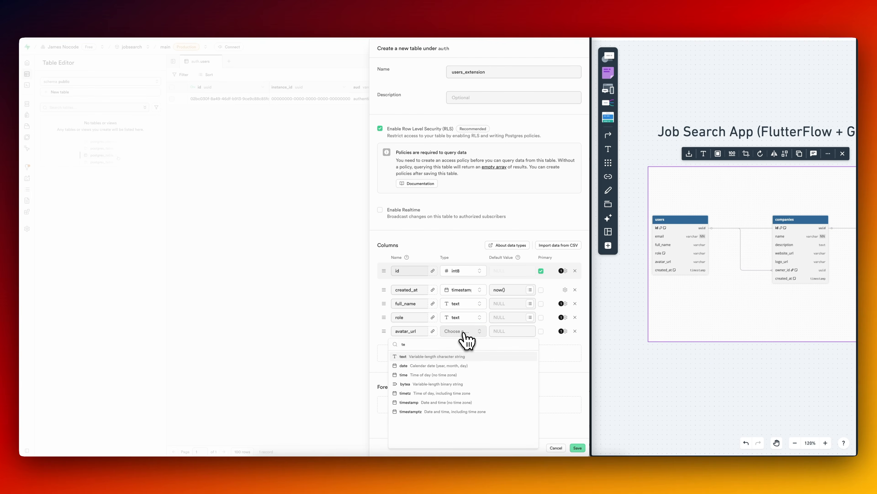
pyautogui.press('Return')
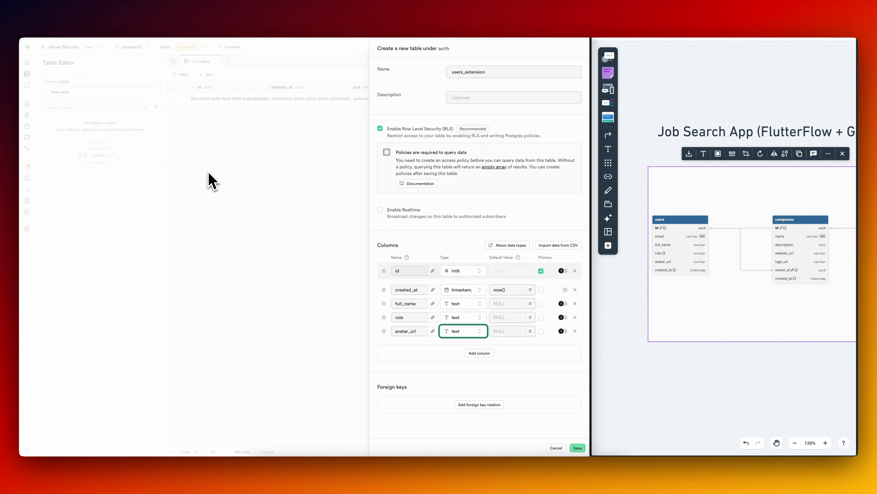
# Step: Add a user_id column above full_name with a foreign key to id in auth.users, and try to save the table
pyautogui.click(484, 354)
pyautogui.moveTo(386, 346); pyautogui.dragTo(382, 300)
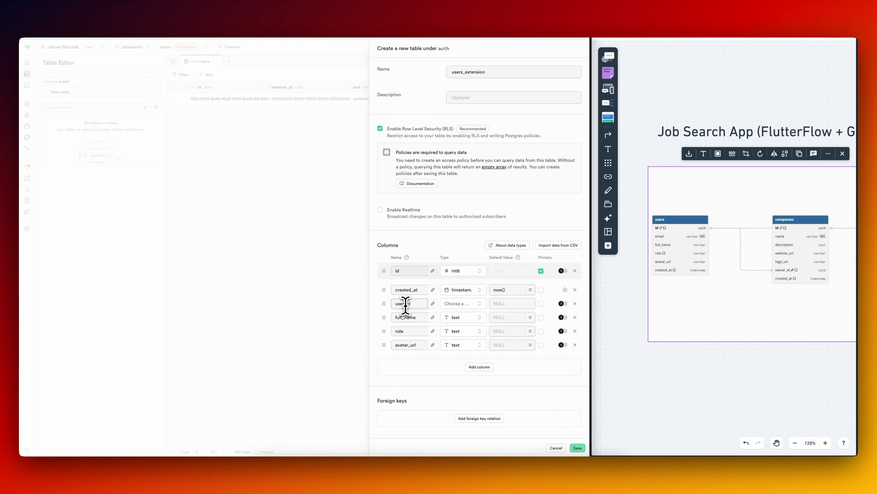
pyautogui.click(433, 304)
pyautogui.click(519, 105)
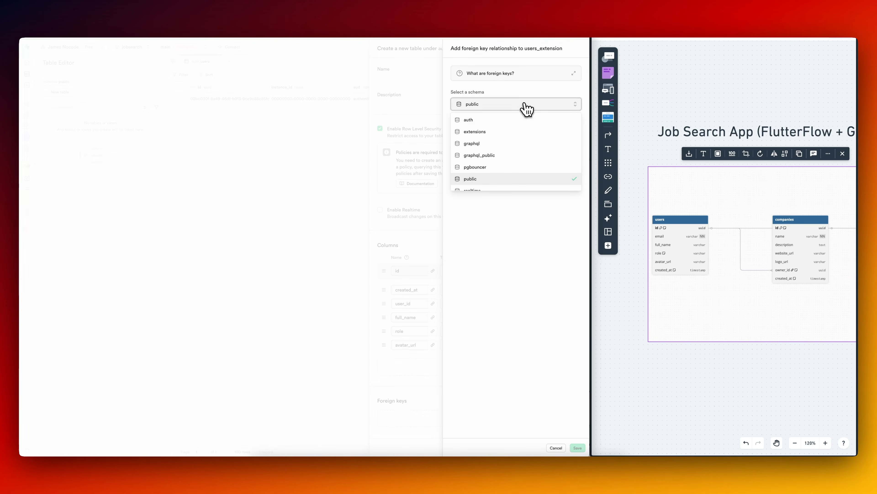
pyautogui.click(505, 119)
pyautogui.click(489, 134)
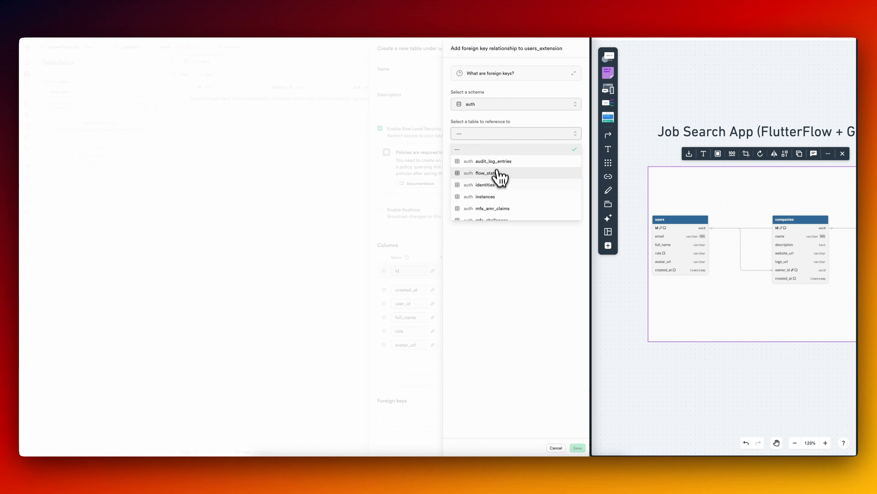
pyautogui.scroll(-10, 497, 173)
pyautogui.click(497, 214)
pyautogui.click(559, 172)
pyautogui.click(534, 212)
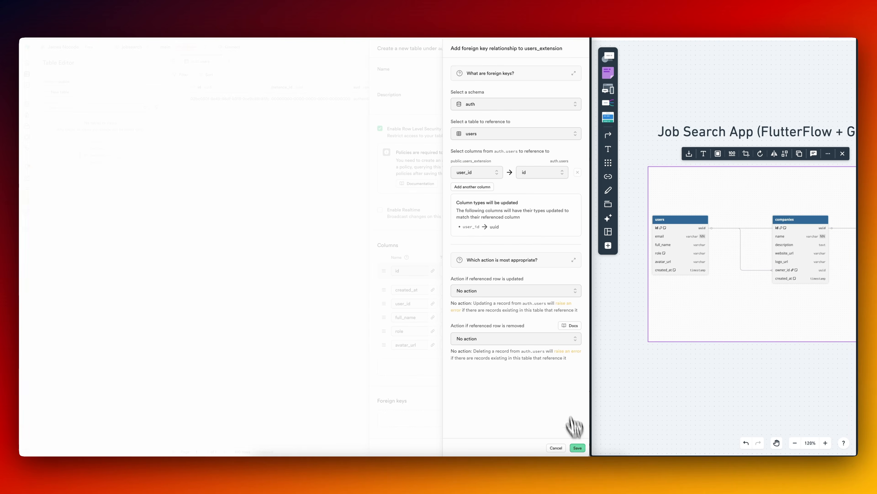
pyautogui.click(577, 447)
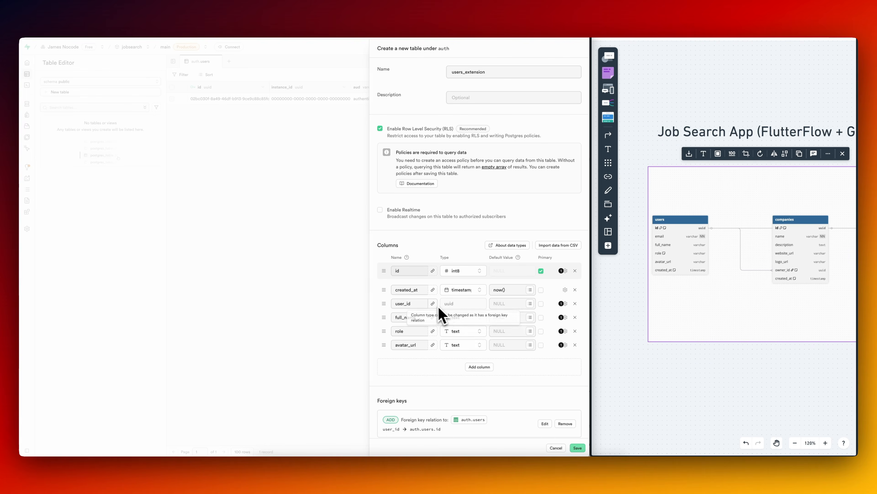
pyautogui.scroll(-1, 407, 429)
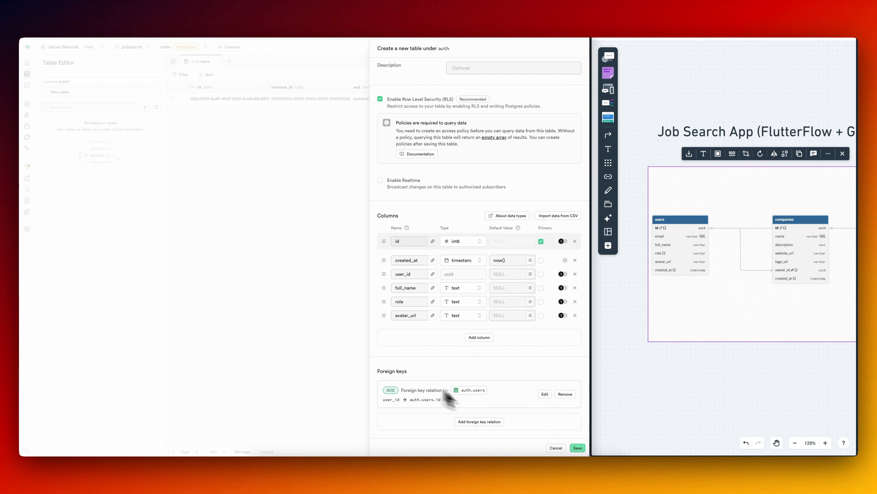
pyautogui.click(582, 449)
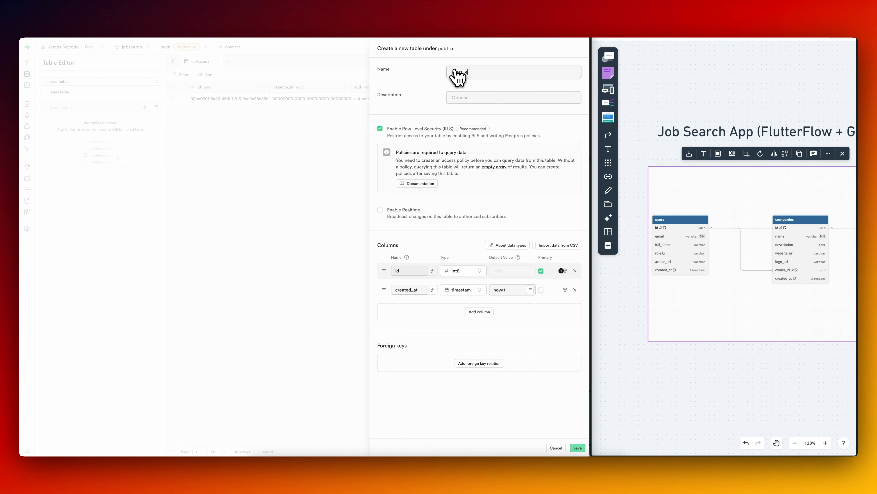
# Step: Name the new public-schema table users_extension and add the columns full_name, role and avatar_url with type text
pyautogui.write('xtension')
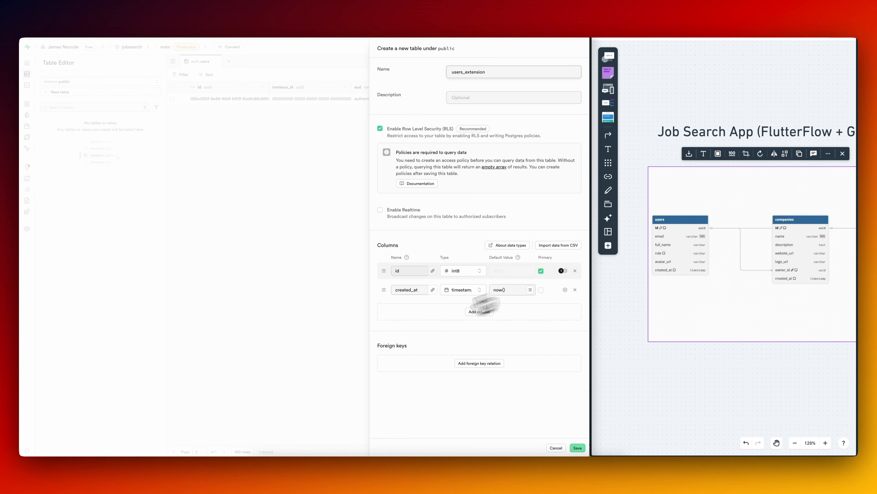
pyautogui.click(480, 311)
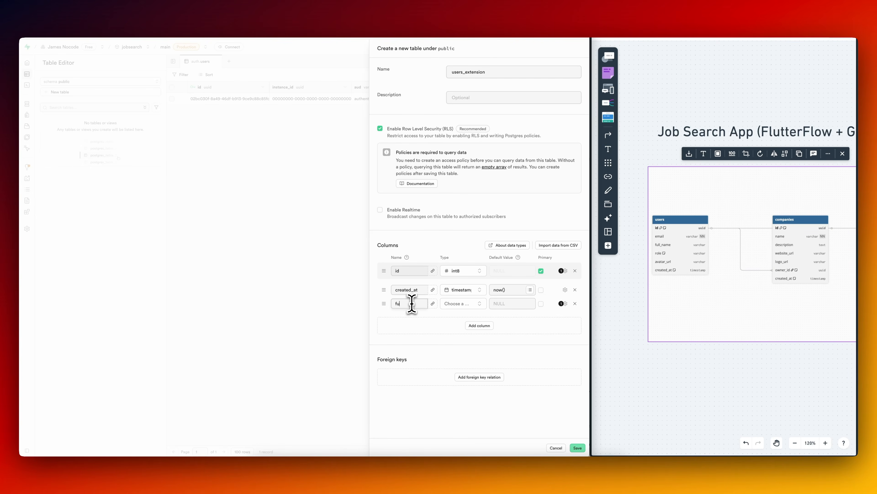
pyautogui.write('full_name')
pyautogui.press('Return')
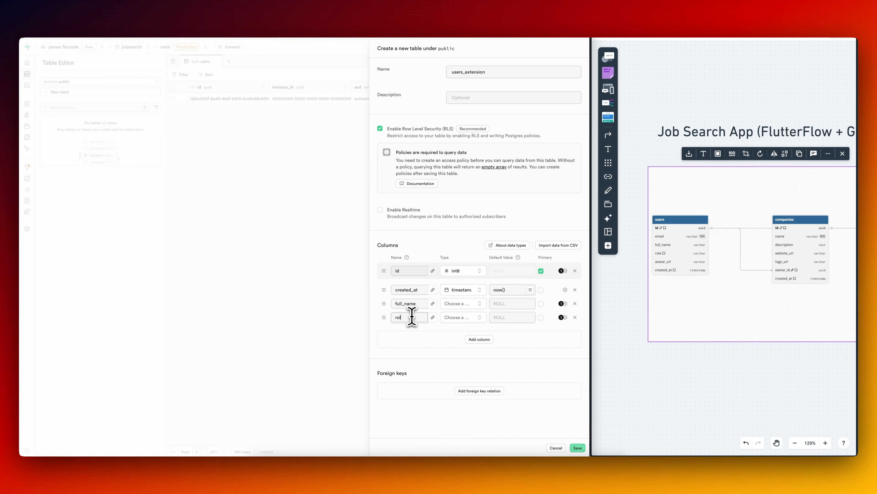
pyautogui.press('Return')
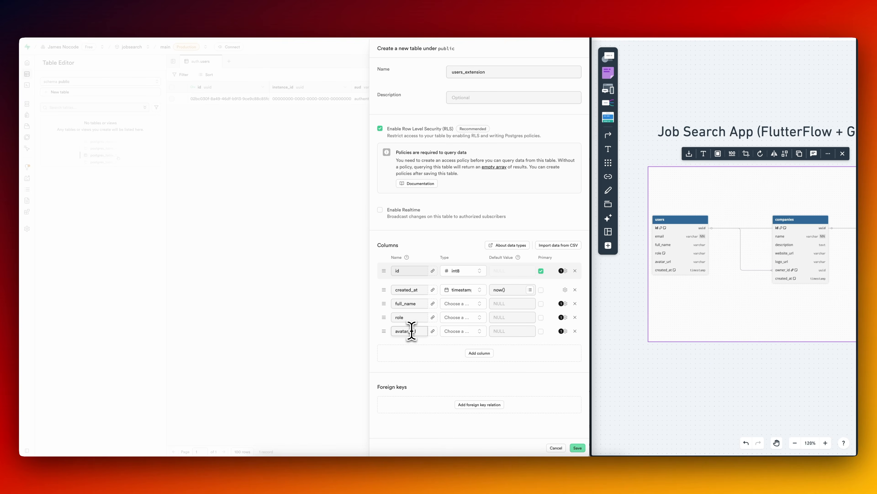
pyautogui.click(478, 310)
pyautogui.click(483, 323)
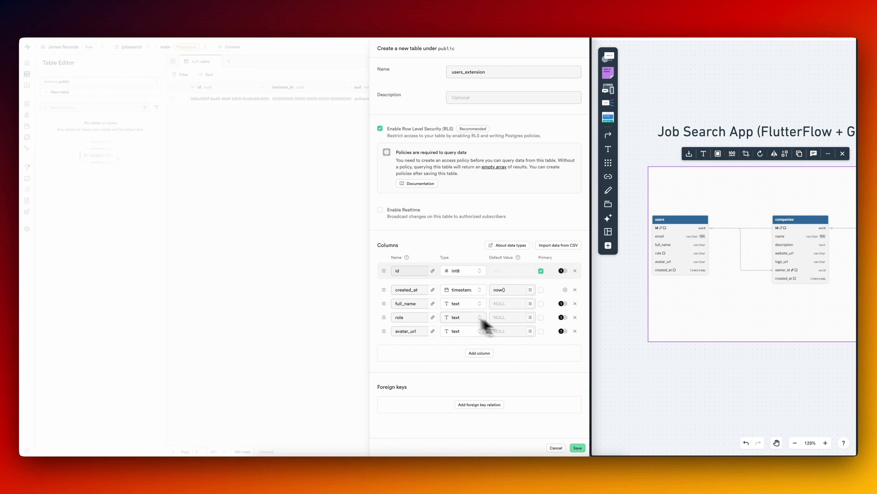
# Step: Add a user_id column above full_name, link it by foreign key to id in auth.users, and save the users_extension table
pyautogui.click(484, 354)
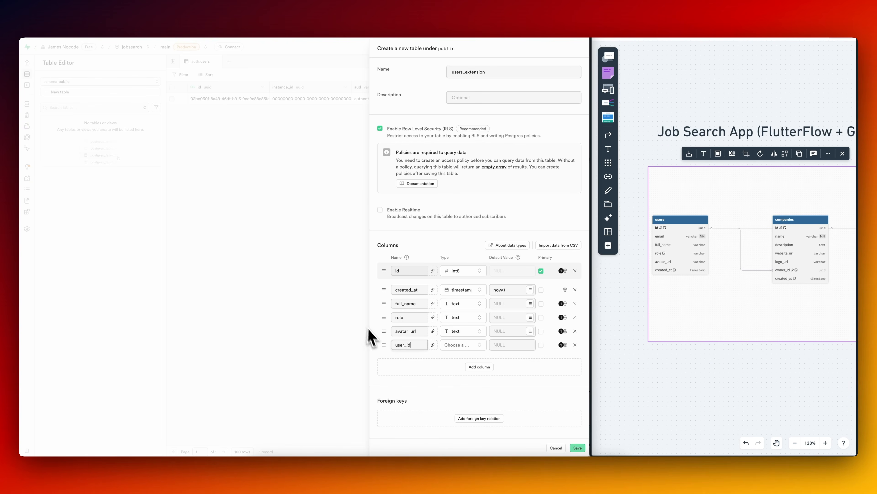
pyautogui.moveTo(384, 345); pyautogui.dragTo(382, 303)
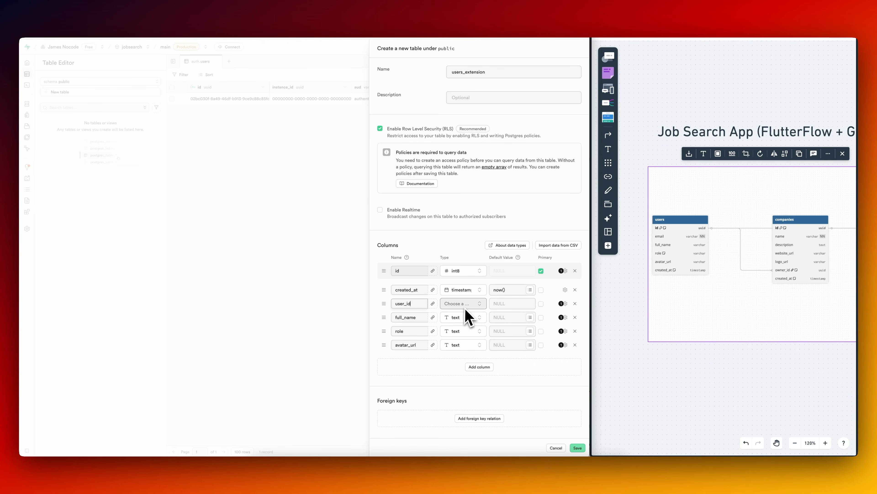
pyautogui.click(432, 304)
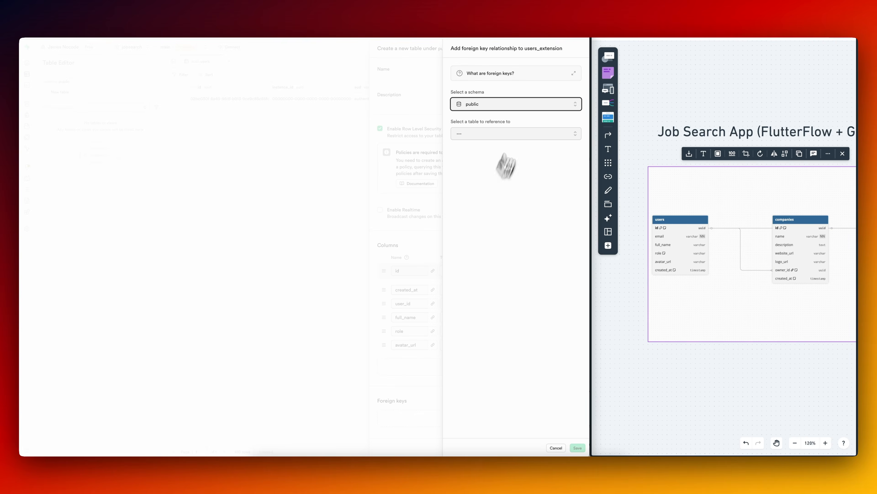
pyautogui.click(521, 110)
pyautogui.click(503, 120)
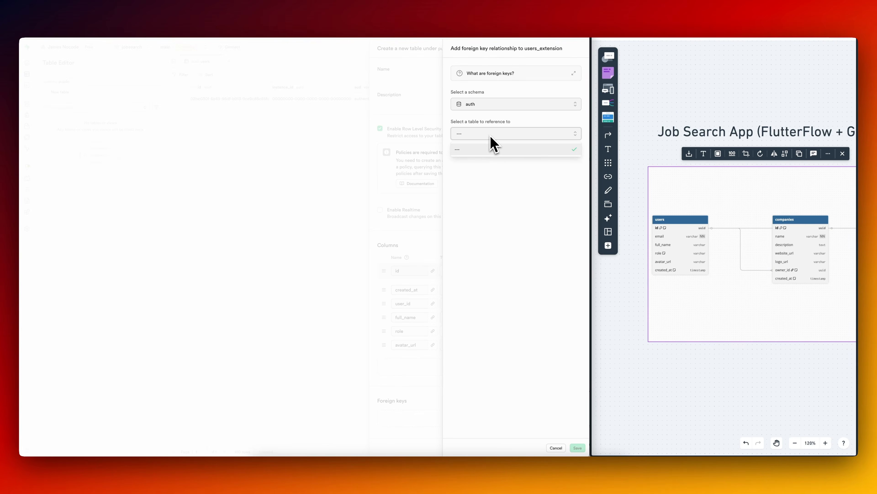
pyautogui.click(492, 134)
pyautogui.scroll(-5, 503, 185)
pyautogui.click(504, 211)
pyautogui.click(548, 171)
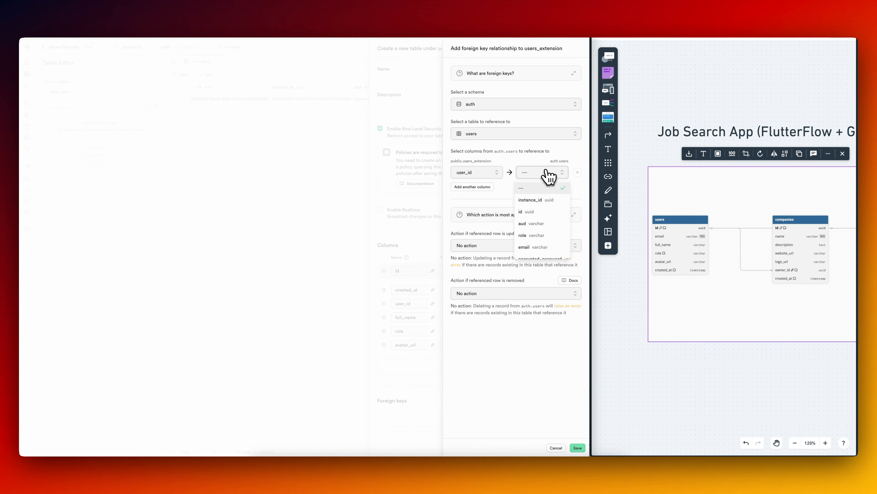
pyautogui.click(535, 211)
pyautogui.click(578, 449)
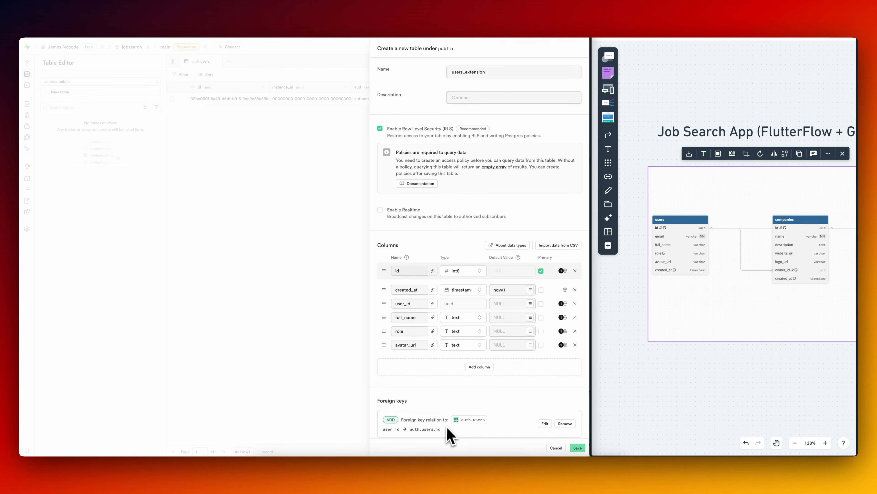
pyautogui.click(577, 447)
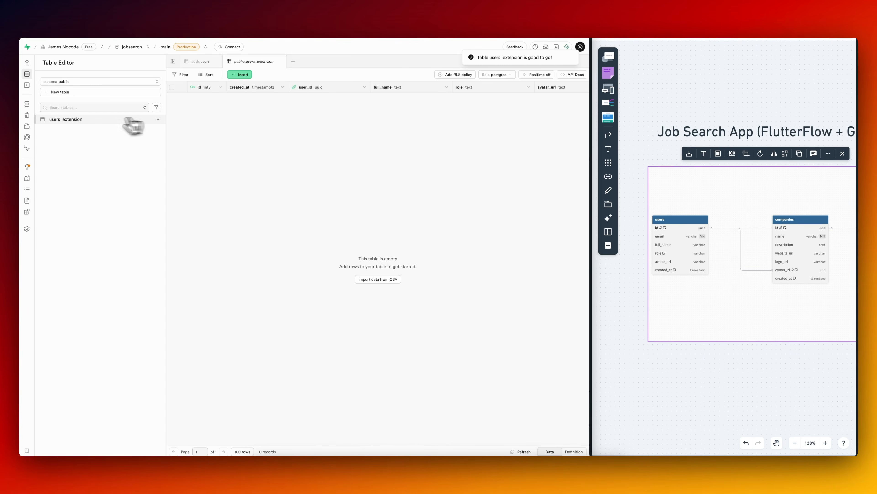
# Step: Start a new table named companies in the public schema
pyautogui.hscroll(5, 691, 277)
pyautogui.scroll(2, 711, 271)
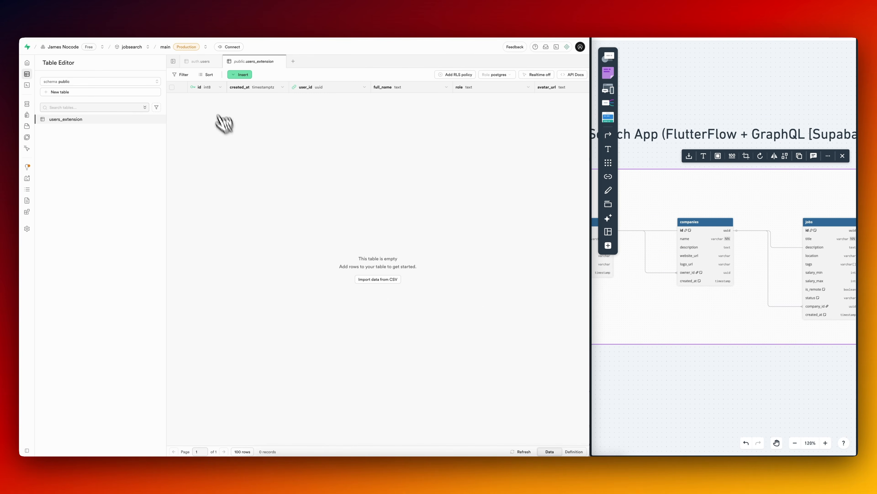
pyautogui.click(69, 91)
pyautogui.write('c')
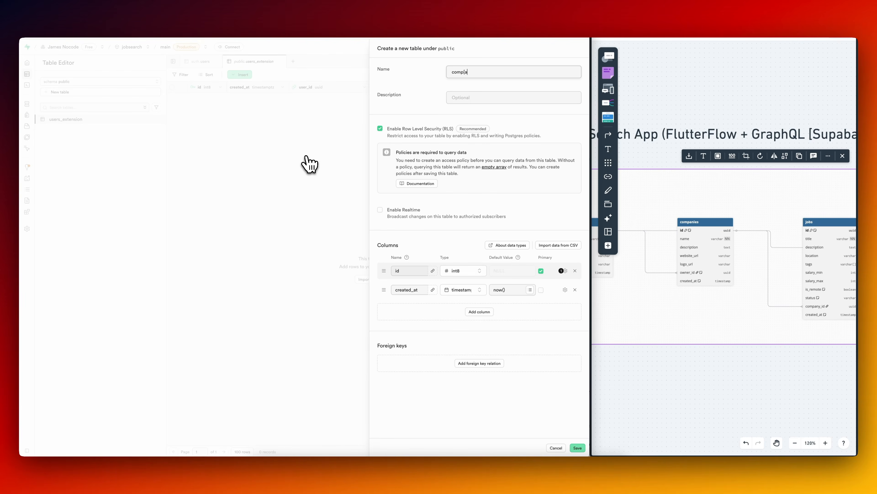
pyautogui.write('ompa')
pyautogui.write('nies')
# Step: Add name and description columns to the companies table, leaving their types unset
pyautogui.click(479, 312)
pyautogui.click(409, 304)
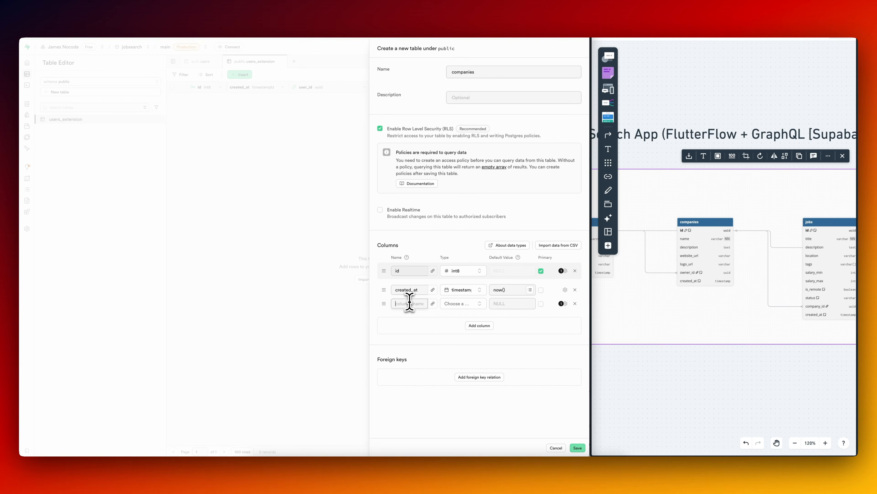
pyautogui.write('name')
pyautogui.click(479, 325)
pyautogui.click(416, 318)
pyautogui.write('desc')
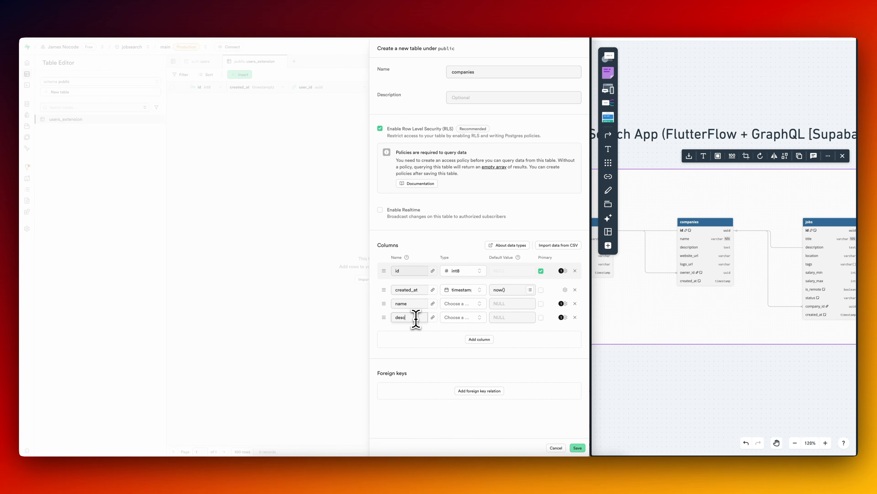
pyautogui.write('ripti')
pyautogui.write('on')
# Step: Add website_url, logo_url and owner_id columns below description in the companies table
pyautogui.click(479, 339)
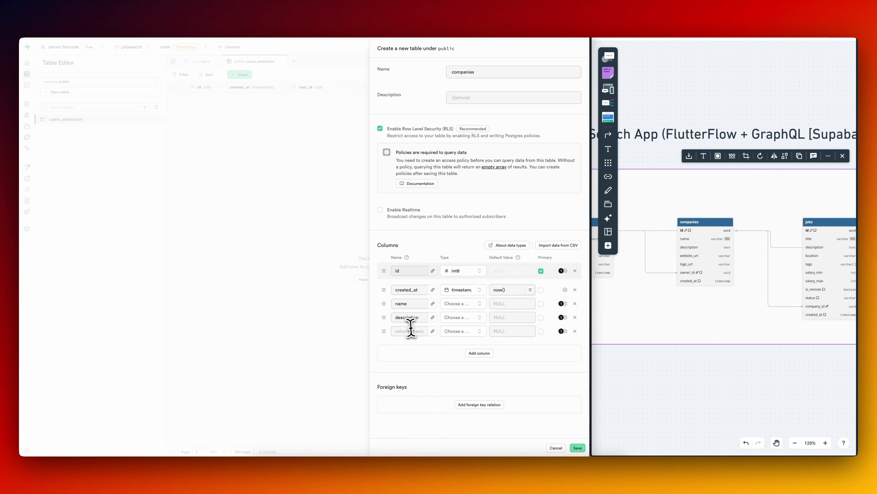
pyautogui.click(409, 330)
pyautogui.write('website_url')
pyautogui.click(480, 353)
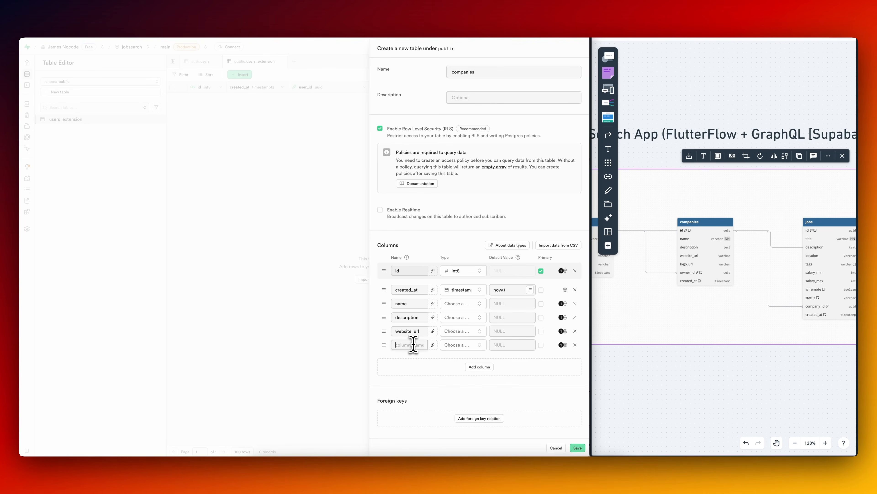
pyautogui.write('logo_url')
pyautogui.click(480, 367)
pyautogui.click(411, 359)
pyautogui.write('owner_id')
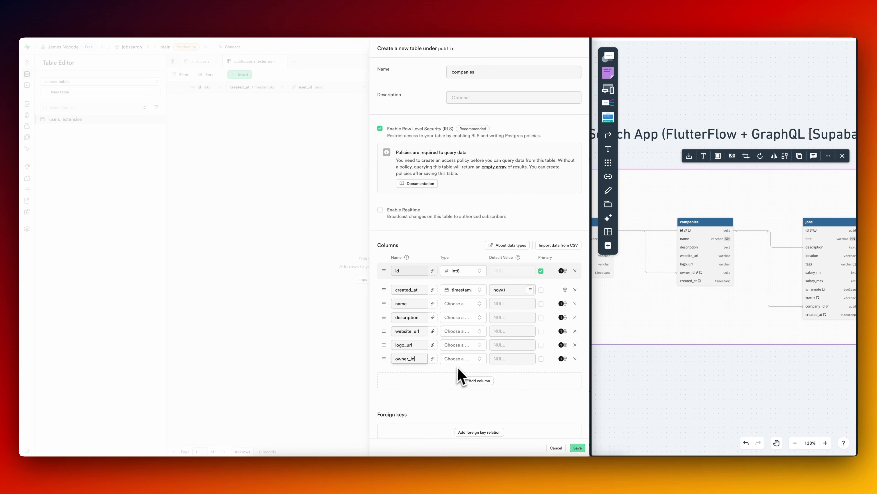
# Step: Move owner_id above the name column and give it a foreign key relation to the users table in the auth schema
pyautogui.moveTo(384, 359); pyautogui.dragTo(384, 297)
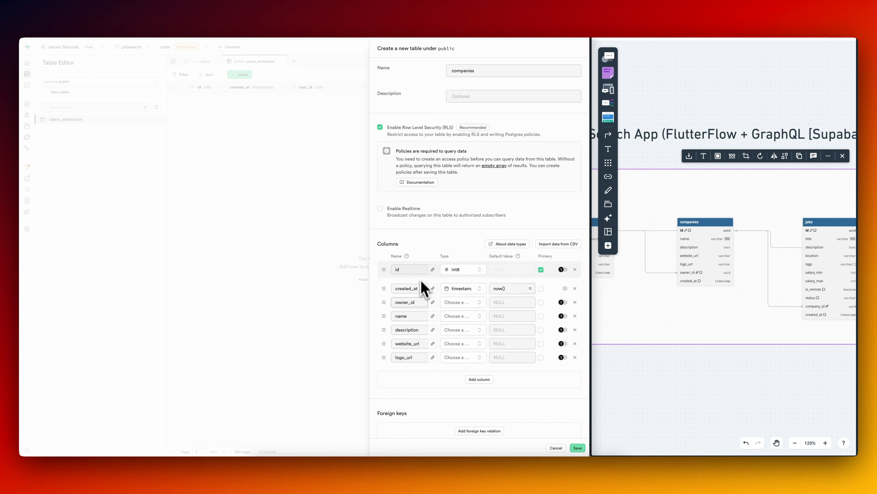
pyautogui.click(432, 302)
pyautogui.click(523, 105)
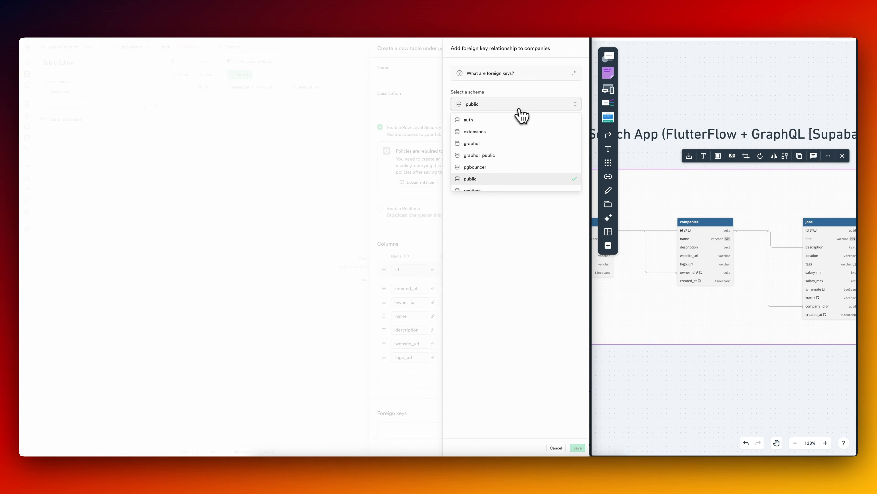
pyautogui.click(507, 119)
pyautogui.click(507, 136)
pyautogui.scroll(-3, 502, 173)
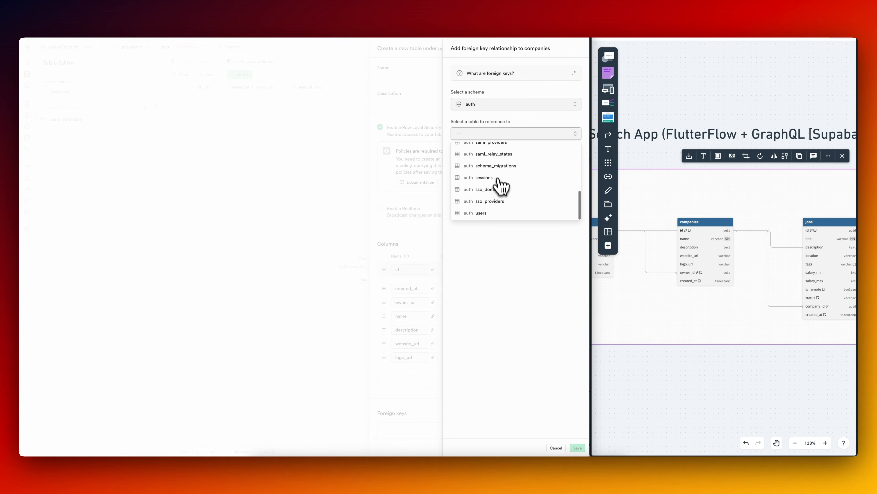
pyautogui.click(505, 215)
pyautogui.click(578, 448)
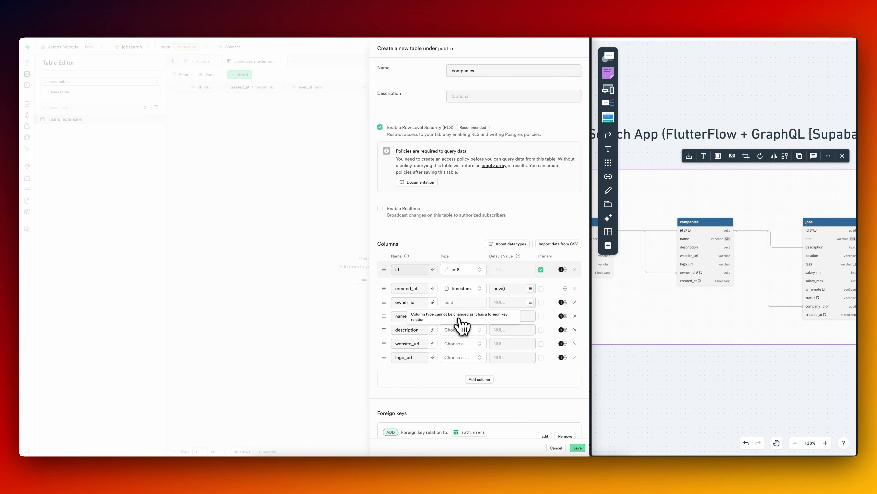
# Step: Set the name, description, website_url and logo_url columns to type text and save the companies table
pyautogui.click(467, 316)
pyautogui.write('te')
pyautogui.press('Return')
pyautogui.click(463, 330)
pyautogui.write('text')
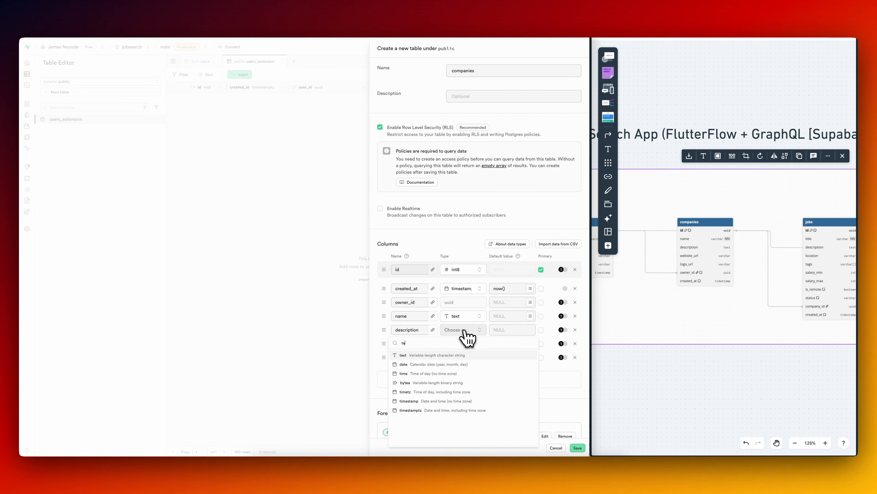
pyautogui.click(446, 356)
pyautogui.click(461, 347)
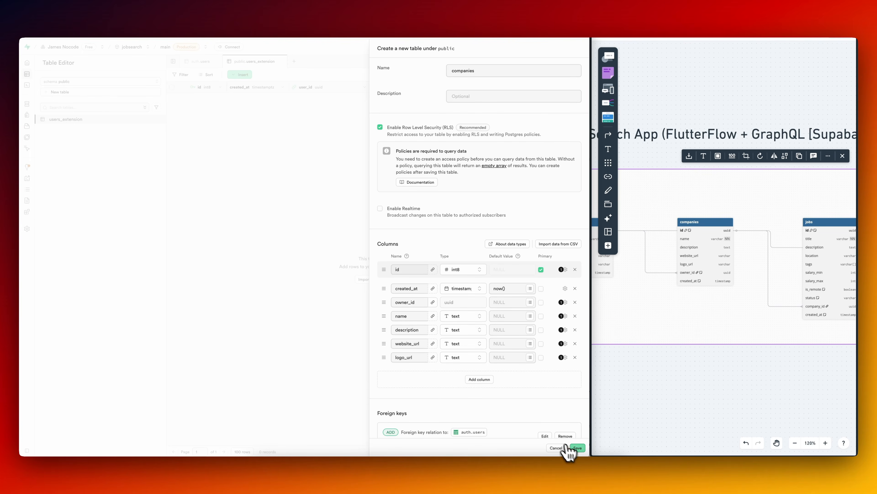
pyautogui.click(577, 448)
# Step: Start a new table named jobs in the public schema
pyautogui.hscroll(5, 794, 328)
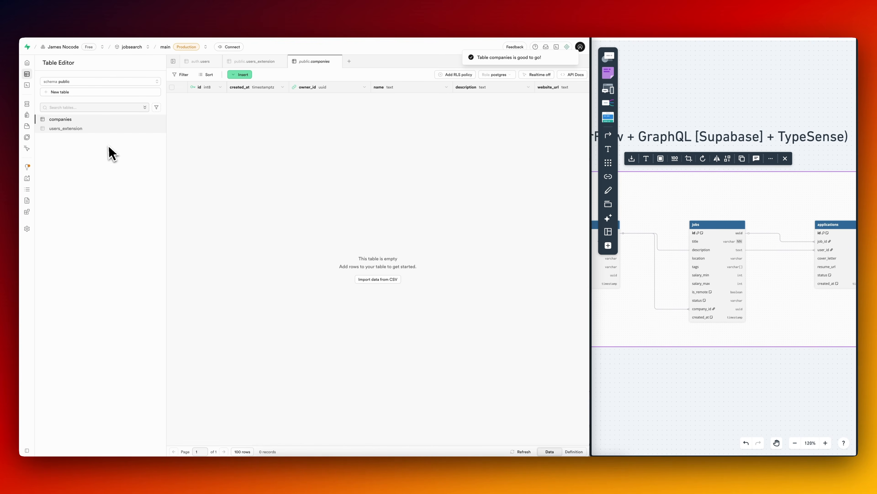
pyautogui.click(112, 92)
pyautogui.write('jopb')
pyautogui.press('BackSpace')
pyautogui.press('BackSpace')
pyautogui.write('bs')
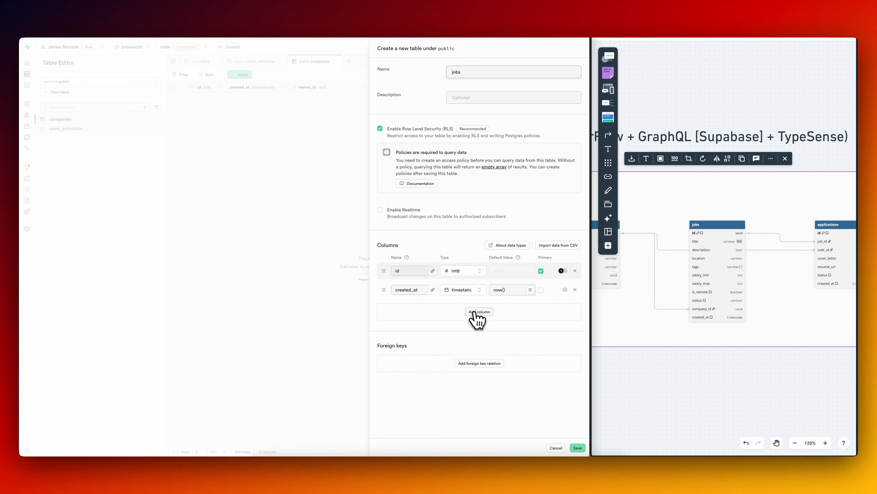
# Step: Add title, description, location, tags and salary_min columns to the jobs table
pyautogui.click(480, 311)
pyautogui.write('tion')
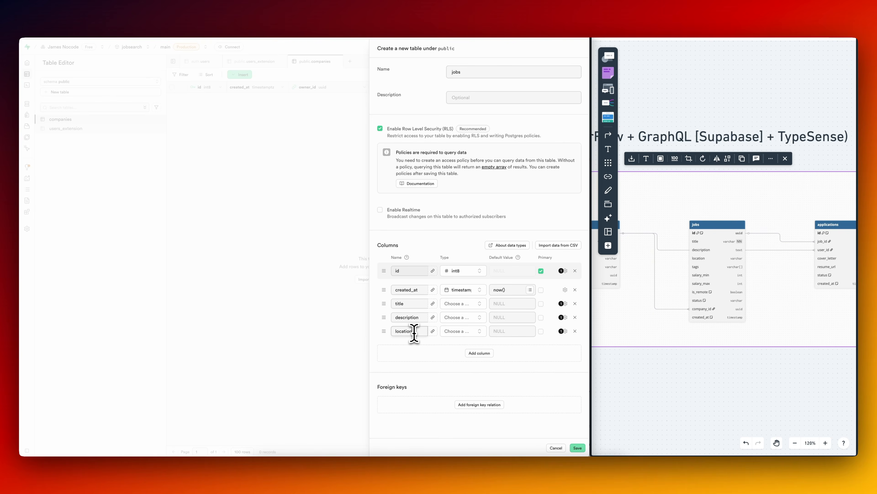
pyautogui.press('Return')
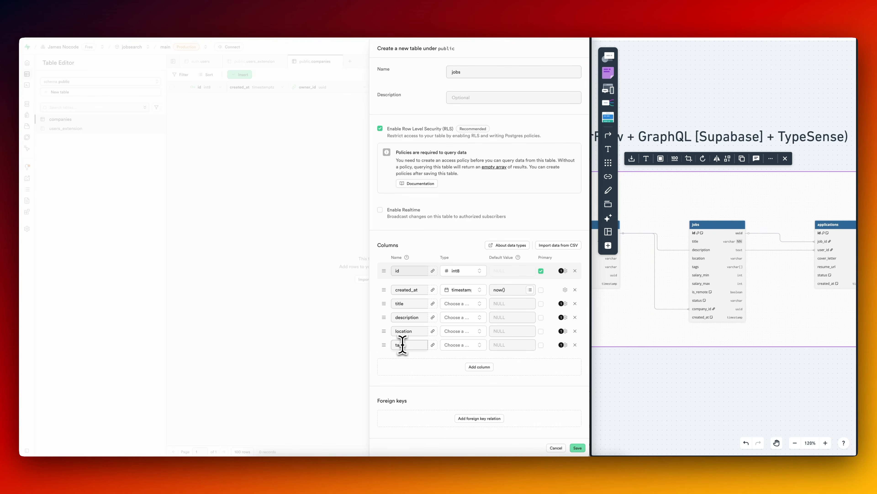
pyautogui.write('tags')
pyautogui.press('Return')
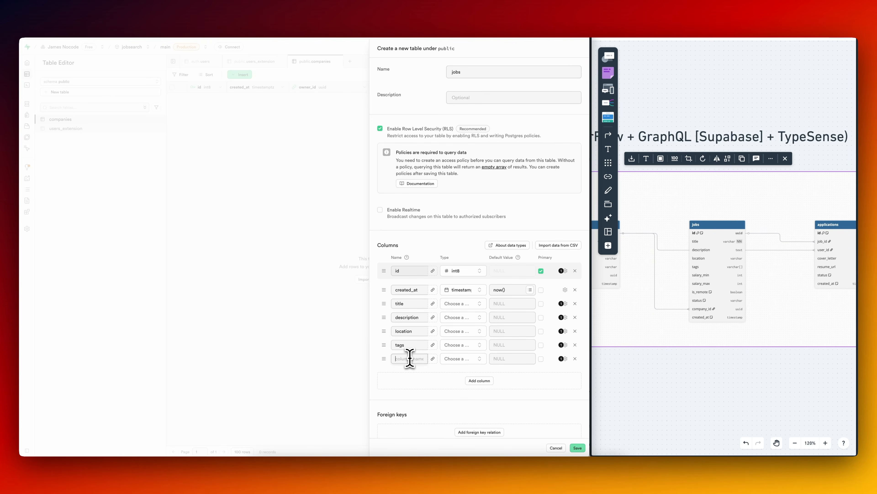
# Step: Add salary_max, is_remote and status columns below salary_min in the jobs table
pyautogui.click(485, 381)
pyautogui.write('salar')
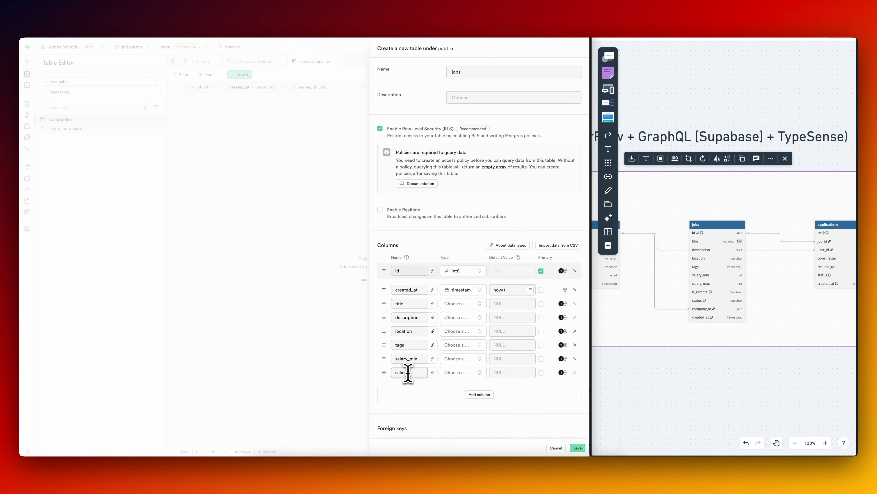
pyautogui.write('y_max')
pyautogui.click(481, 395)
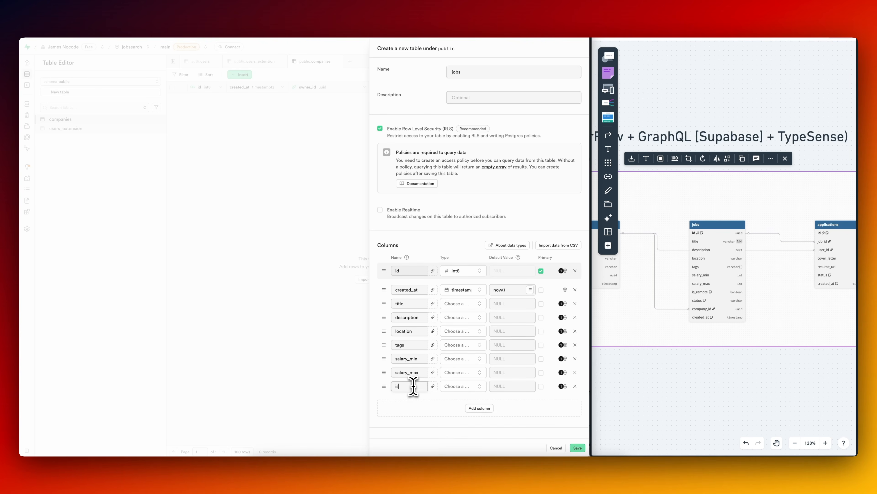
pyautogui.write('is_remote')
pyautogui.press('Return')
pyautogui.write('status')
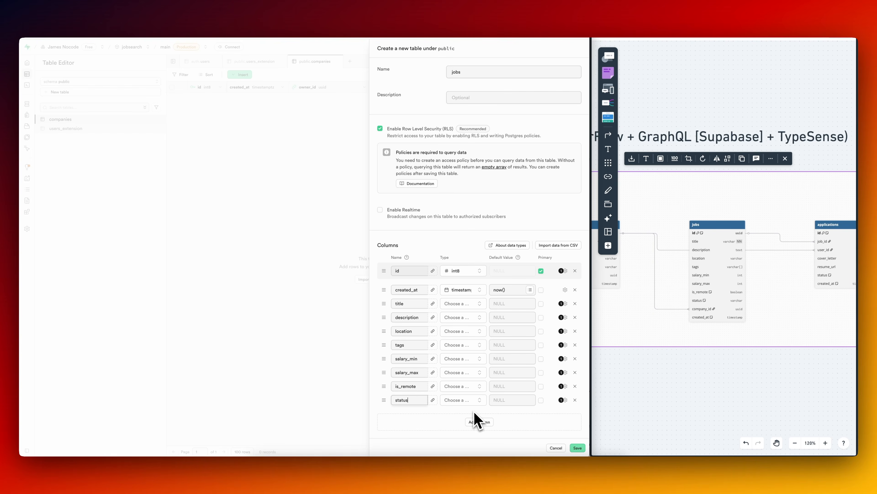
# Step: Add a company_id column above title with a foreign key to id in the public companies table
pyautogui.click(482, 422)
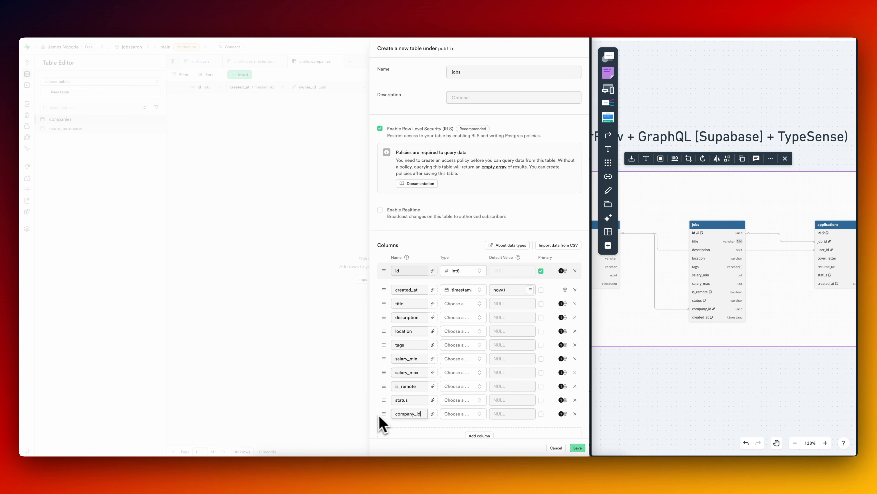
pyautogui.moveTo(384, 413); pyautogui.dragTo(397, 300)
pyautogui.click(433, 299)
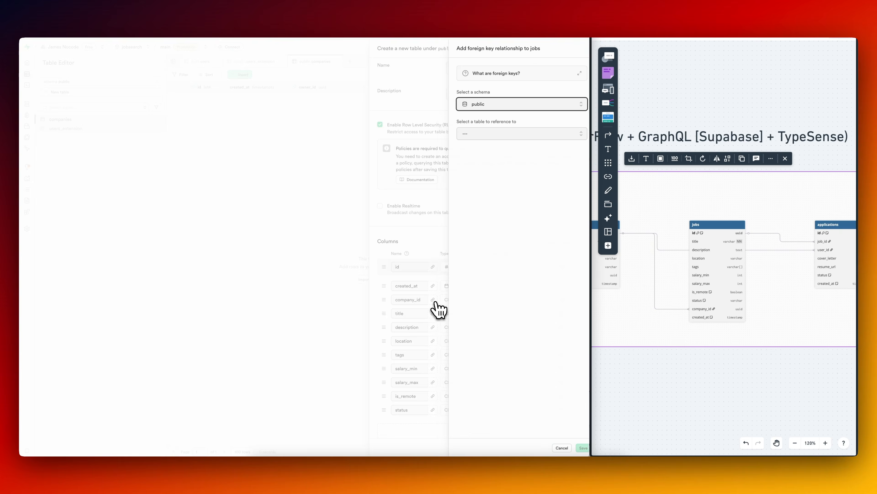
pyautogui.click(539, 134)
pyautogui.click(511, 160)
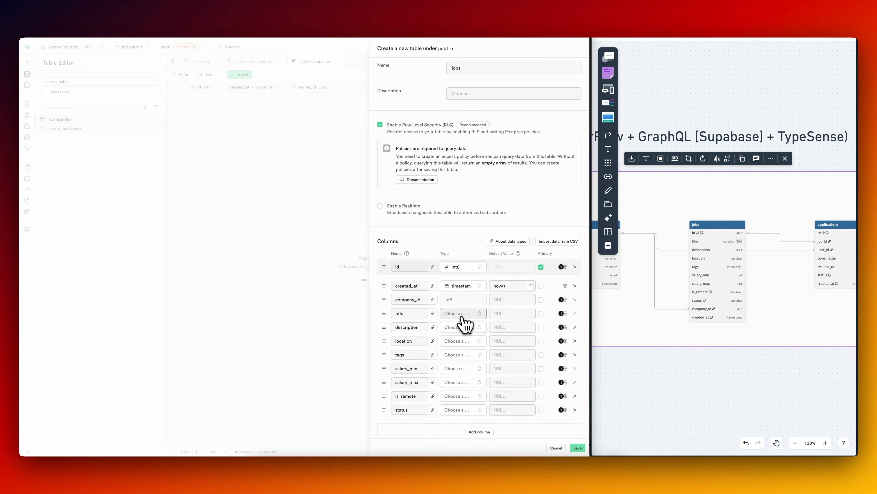
# Step: Set the title, description and location columns of the jobs table to type text
pyautogui.click(461, 314)
pyautogui.write('tex')
pyautogui.click(437, 339)
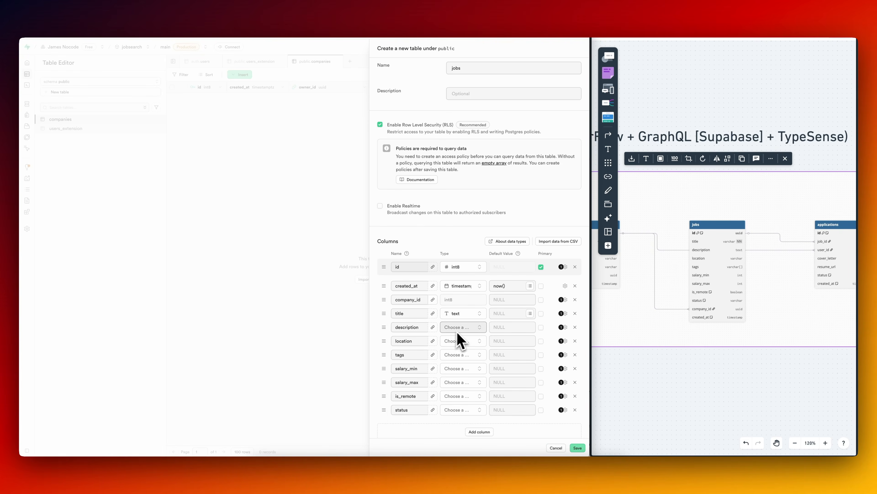
pyautogui.click(465, 327)
pyautogui.write('tex')
pyautogui.click(452, 242)
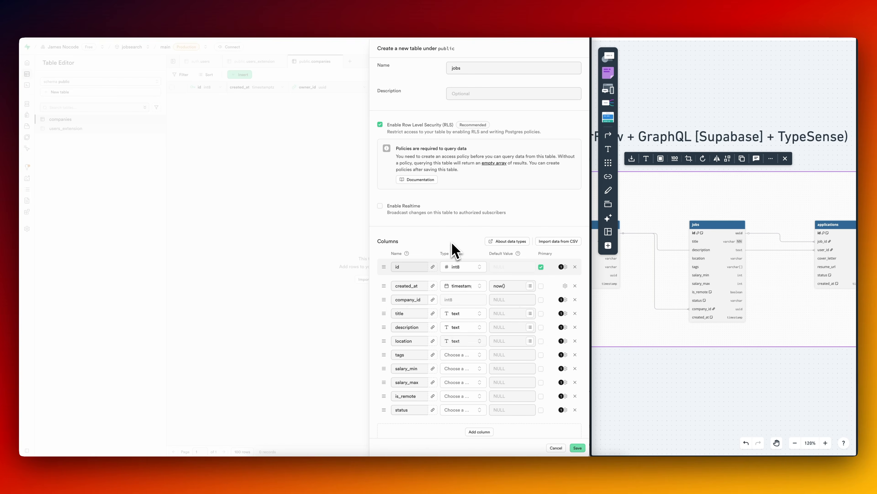
# Step: Set the tags column to type text and define it as an array
pyautogui.click(463, 354)
pyautogui.write('tex')
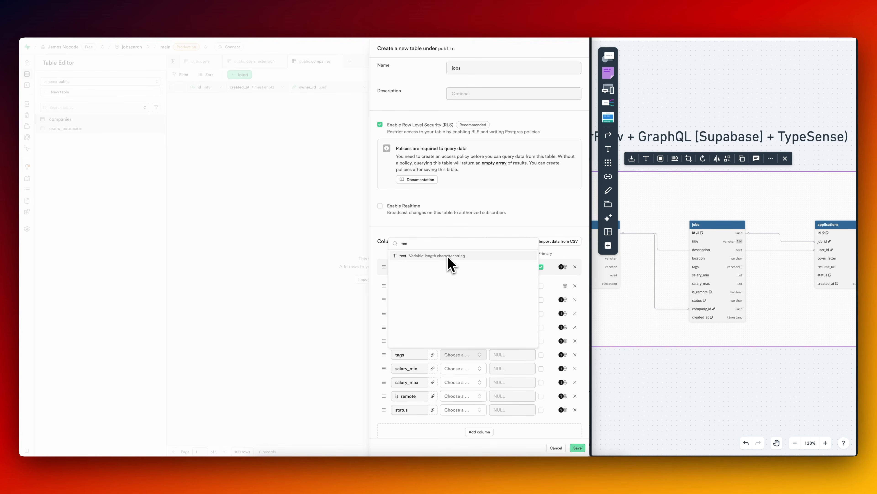
pyautogui.click(449, 256)
pyautogui.click(565, 355)
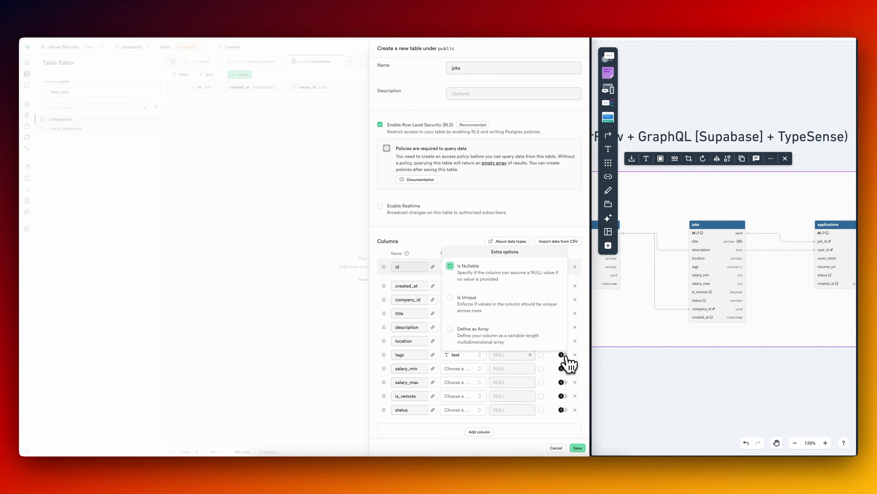
pyautogui.click(450, 328)
# Step: Set the salary_min and salary_max columns of the jobs table to type int2
pyautogui.click(463, 369)
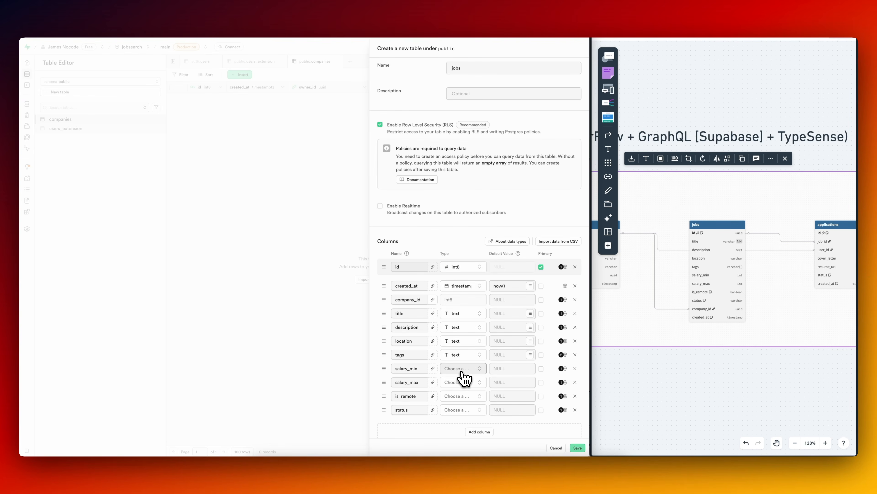
pyautogui.click(462, 369)
pyautogui.write('in')
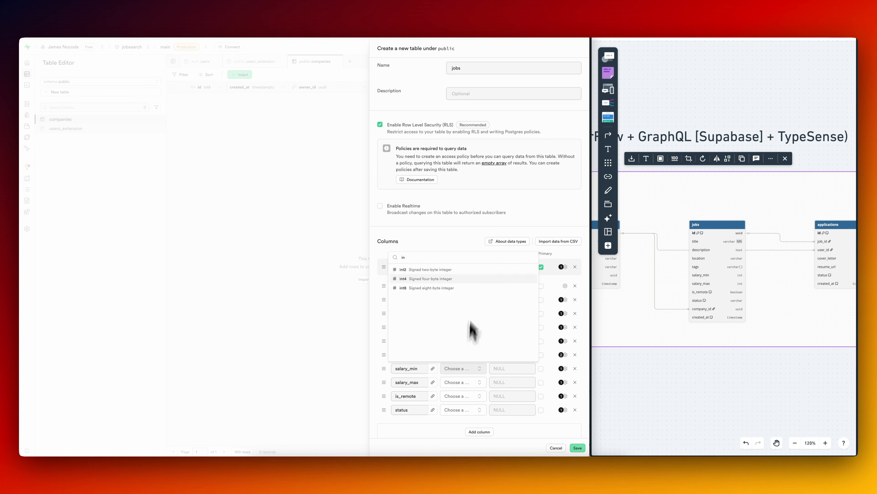
pyautogui.click(477, 270)
pyautogui.click(474, 383)
pyautogui.write('in')
pyautogui.press('Return')
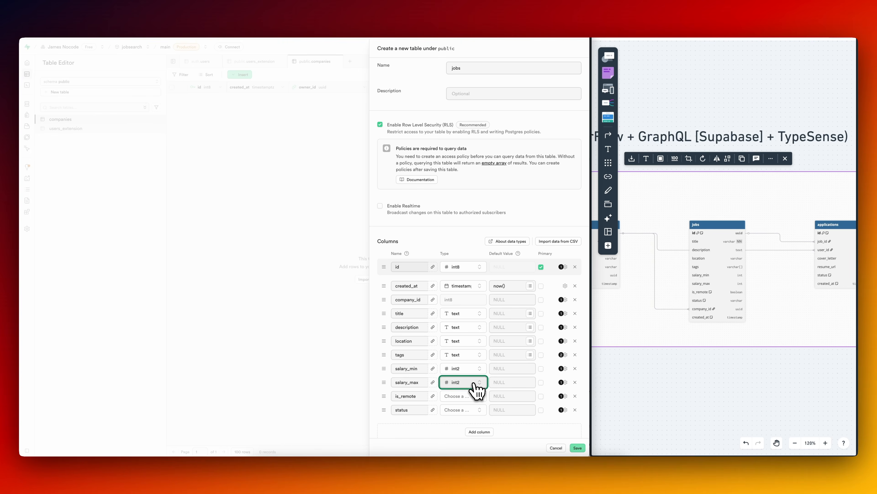
# Step: Set is_remote to type bool and status to type text, and save the jobs table
pyautogui.click(465, 397)
pyautogui.write('boo')
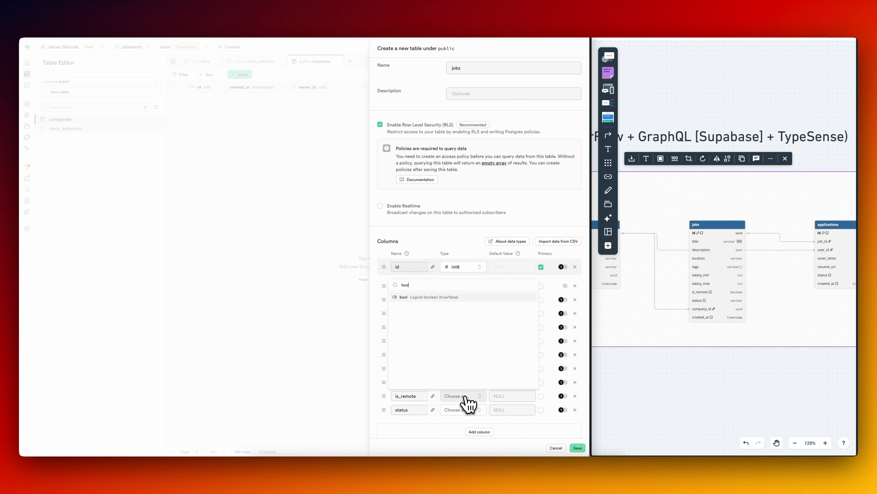
pyautogui.press('Return')
pyautogui.click(465, 411)
pyautogui.write('tex')
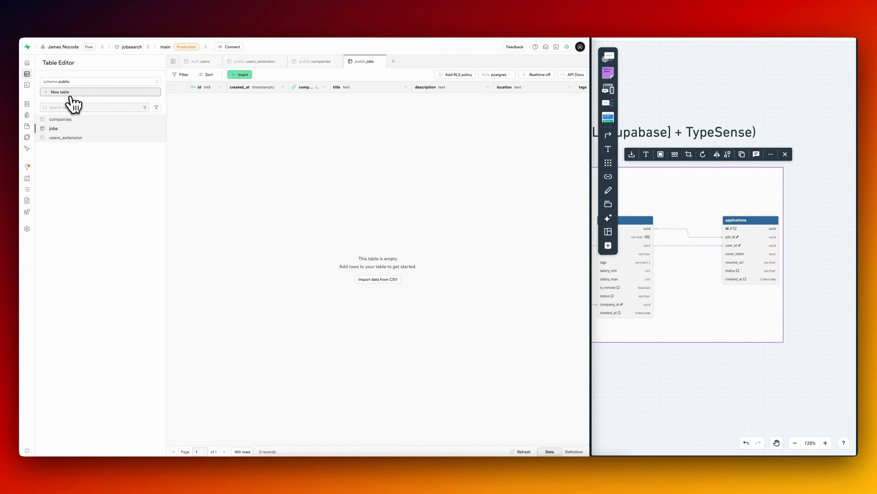
# Step: Start a new table named applications and add job_id and user_id columns
pyautogui.click(72, 94)
pyautogui.write('applications')
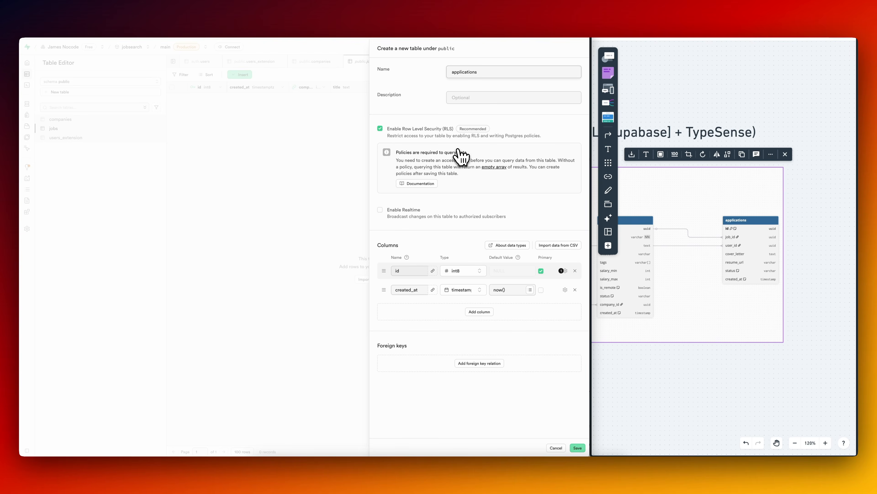
pyautogui.click(480, 312)
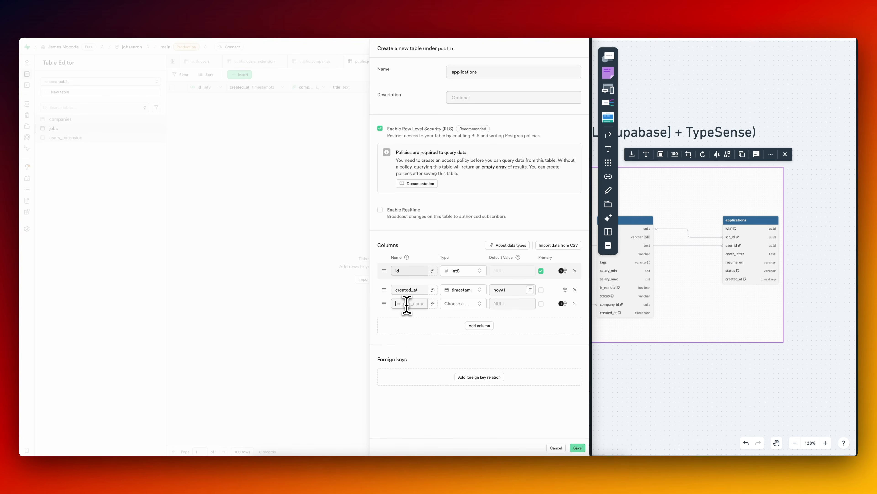
pyautogui.write('job_id')
pyautogui.click(477, 325)
pyautogui.write('user_id')
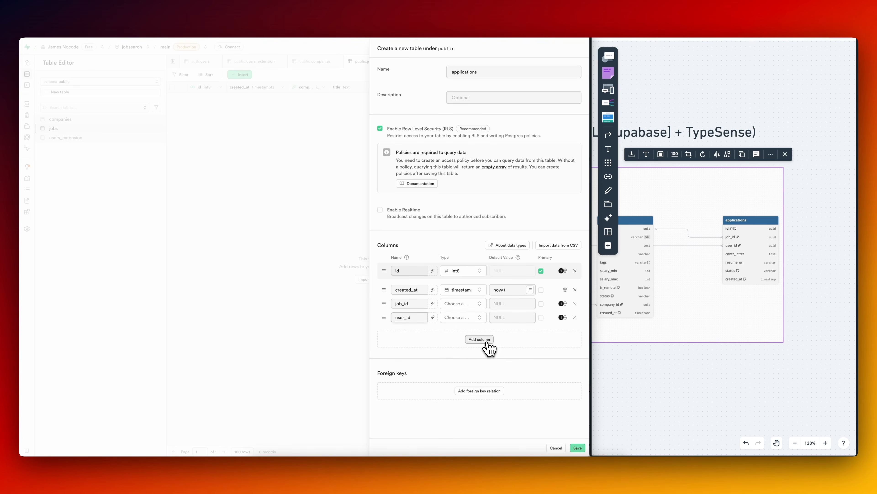
# Step: Add cover_letter, resume_url and status columns below user_id in the applications table
pyautogui.click(486, 341)
pyautogui.click(423, 332)
pyautogui.write('cover_letter')
pyautogui.click(479, 353)
pyautogui.write('resu')
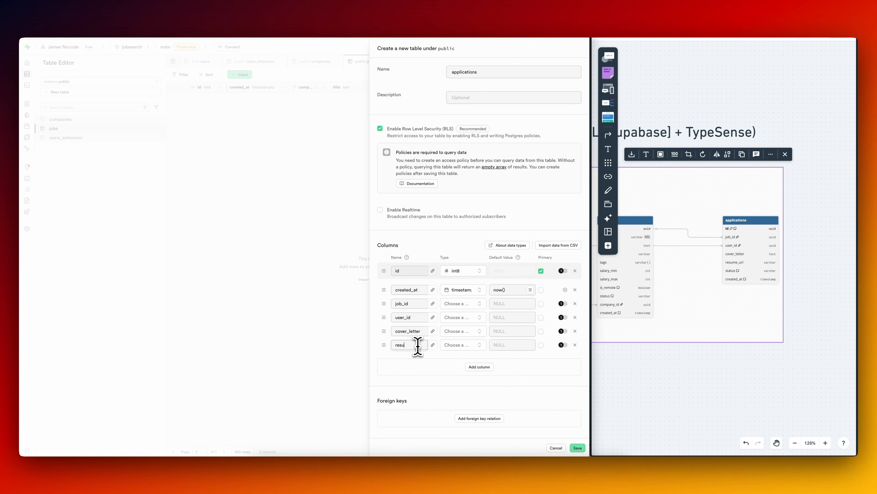
pyautogui.write('me_url')
pyautogui.press('Return')
pyautogui.write('status')
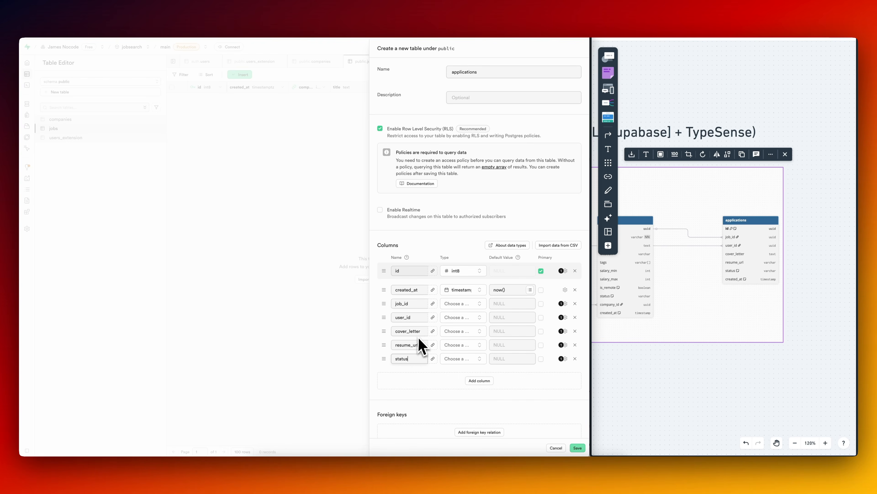
# Step: Add a foreign key from job_id to the public jobs table and a uuid foreign key for user_id
pyautogui.click(433, 303)
pyautogui.click(515, 136)
pyautogui.click(495, 173)
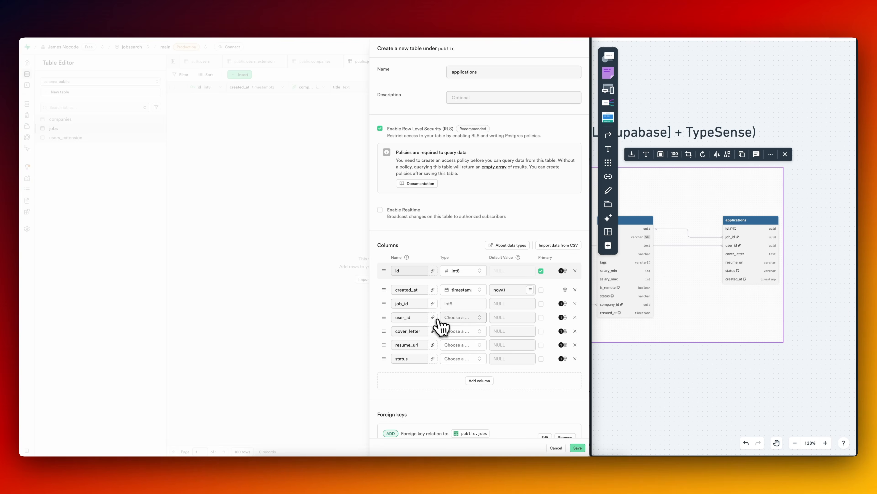
pyautogui.click(434, 317)
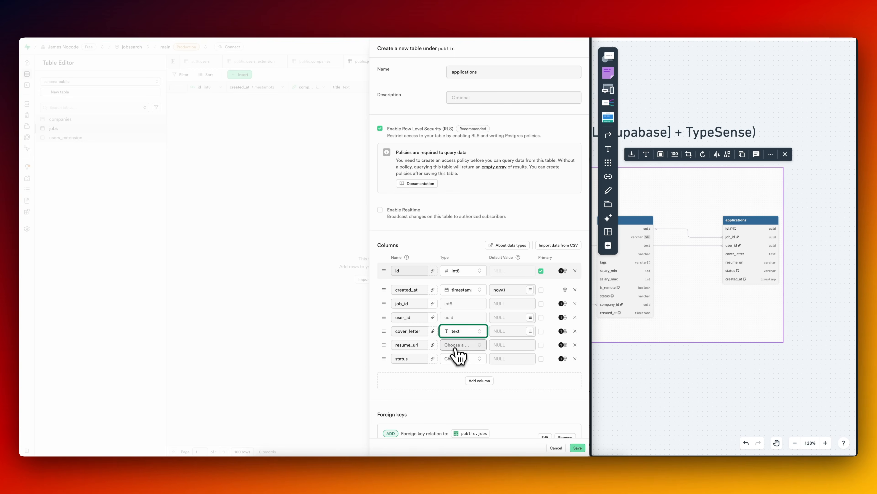
# Step: Set the resume_url and status columns to type text and save the applications table
pyautogui.click(456, 347)
pyautogui.write('te')
pyautogui.press('Return')
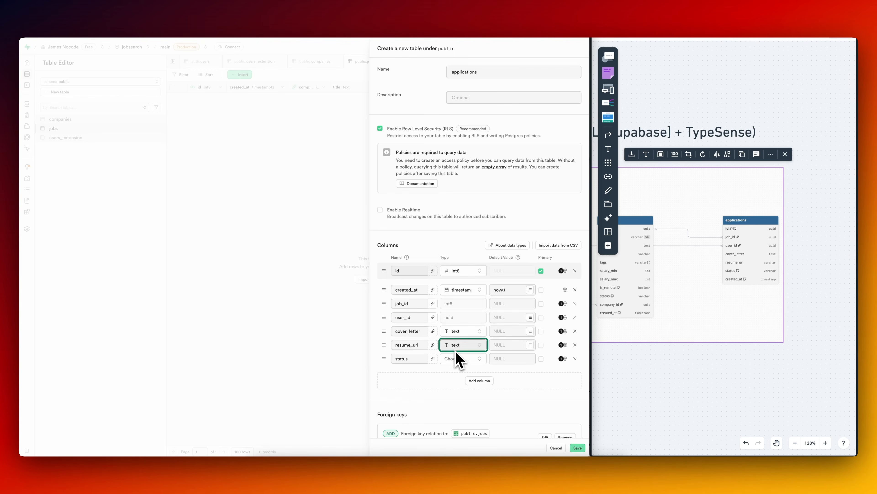
pyautogui.click(459, 360)
pyautogui.write('tex')
pyautogui.press('Return')
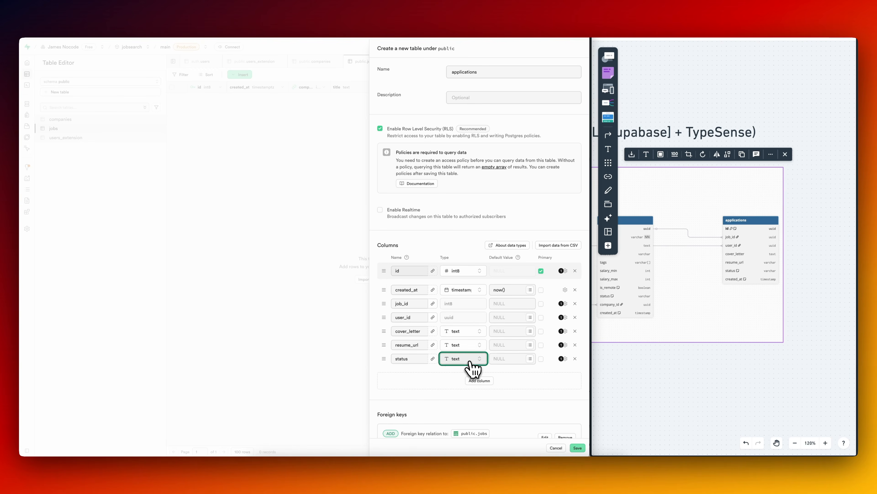
pyautogui.click(577, 447)
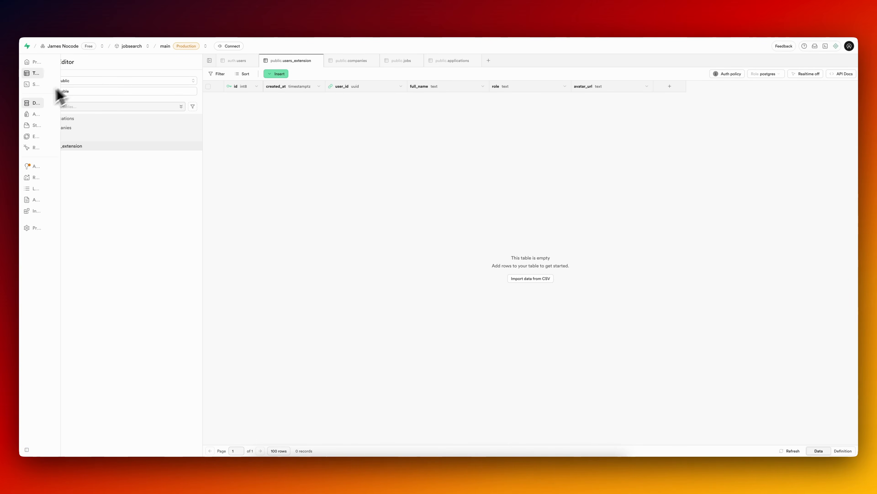
# Step: Create a new auto-confirmed authentication user, entering the user's e-mail address and password
pyautogui.click(40, 117)
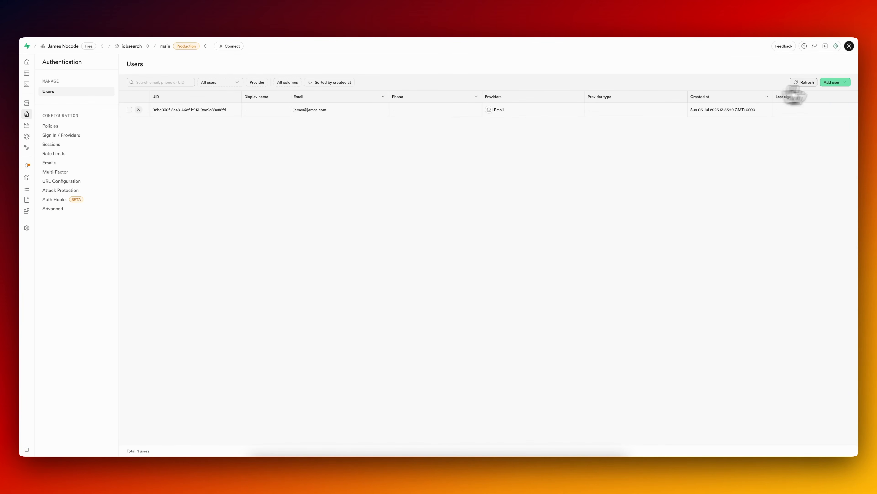
pyautogui.click(833, 82)
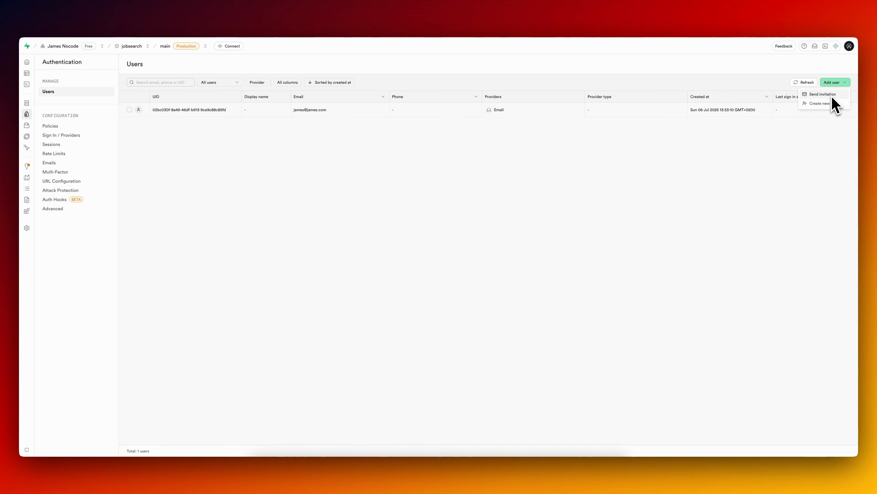
pyautogui.click(828, 103)
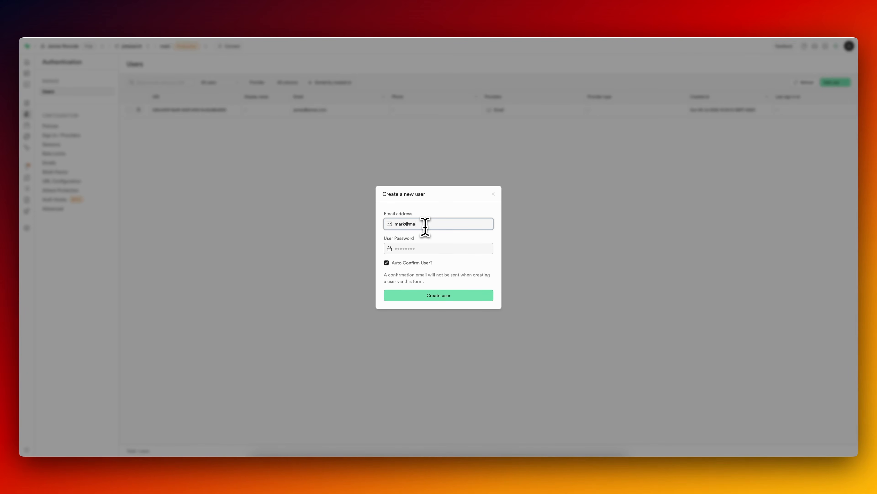
pyautogui.write('mark@mark.com')
pyautogui.press('Tab')
pyautogui.write('••••••••')
pyautogui.click(436, 299)
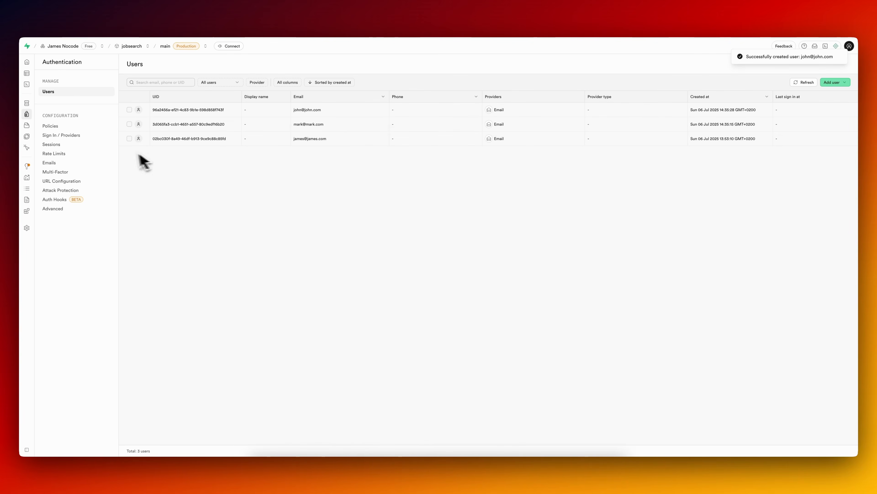
# Step: Start a new row in the users_extension table and link its user_id to the first auth.users record
pyautogui.click(44, 75)
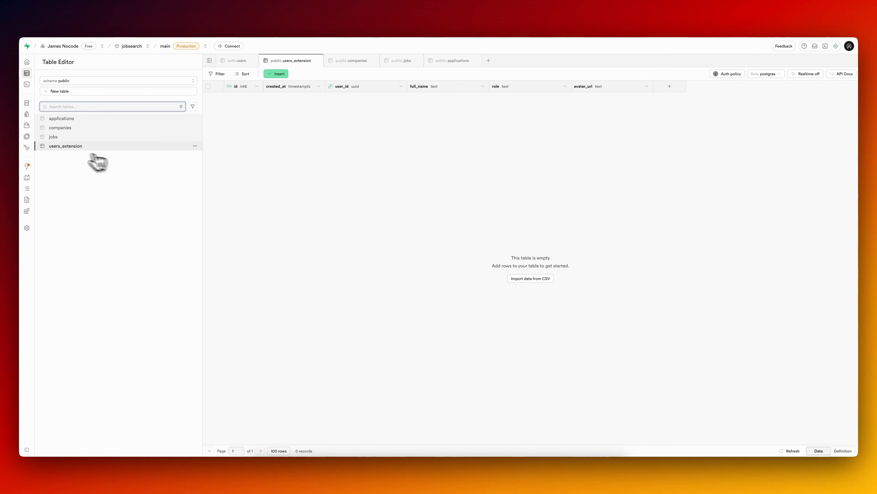
pyautogui.click(261, 140)
pyautogui.click(285, 74)
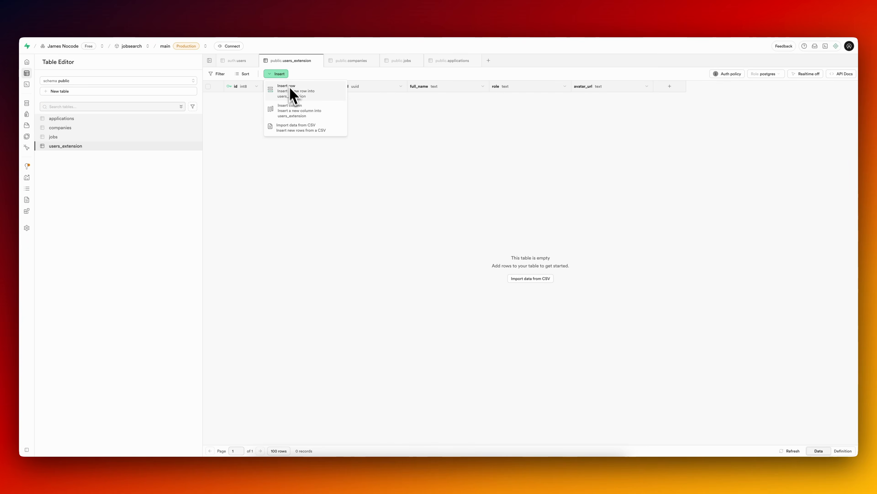
pyautogui.click(293, 97)
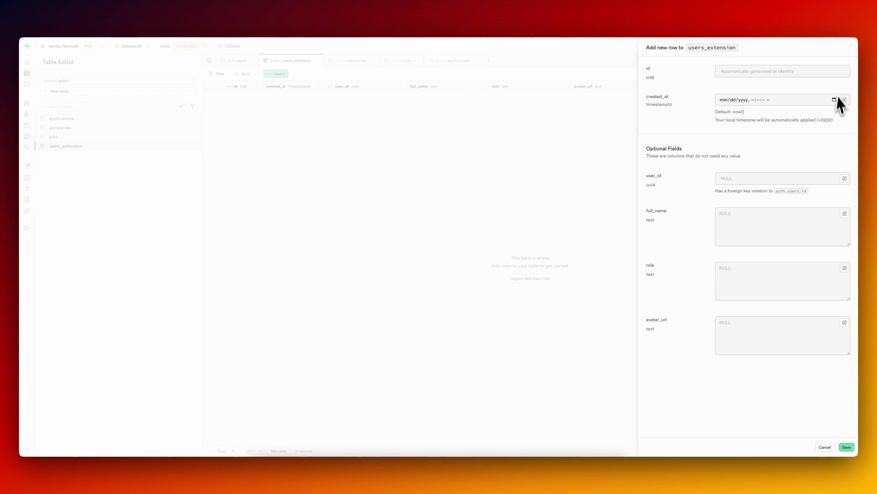
pyautogui.click(845, 178)
pyautogui.click(829, 201)
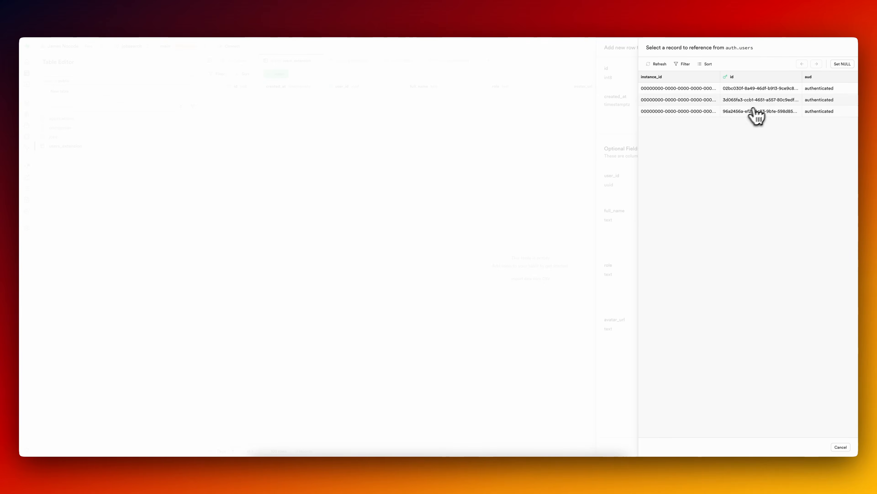
pyautogui.click(773, 114)
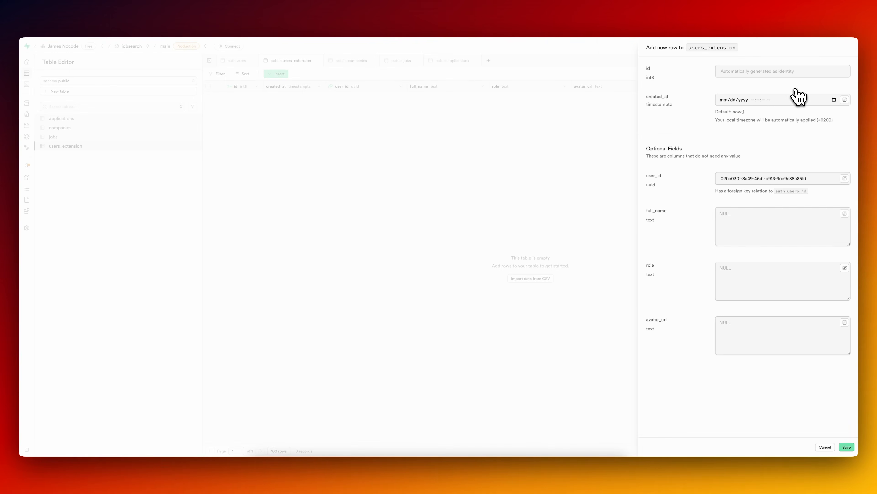
pyautogui.click(757, 232)
pyautogui.write('James')
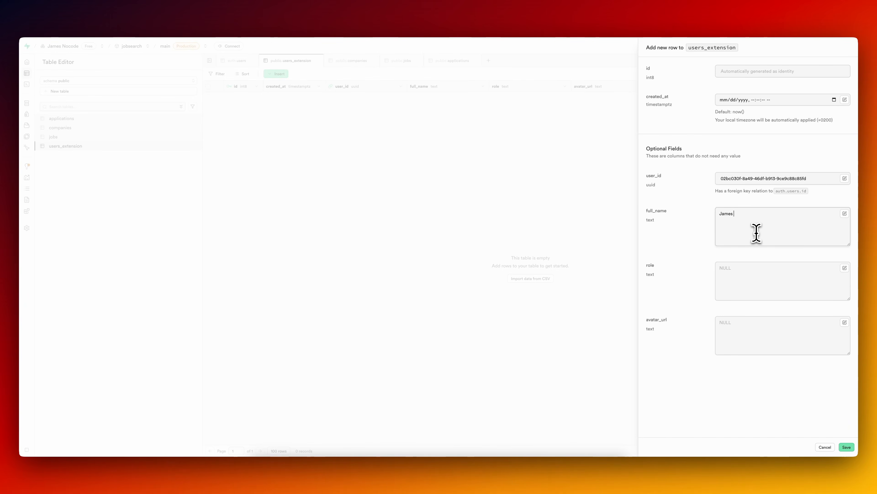
pyautogui.write(' NoCode')
pyautogui.click(762, 287)
pyautogui.write('employee')
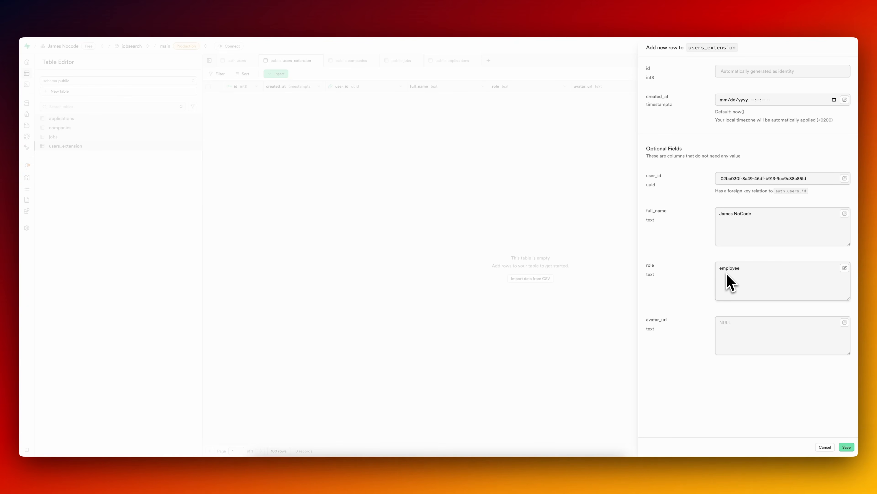
pyautogui.click(760, 338)
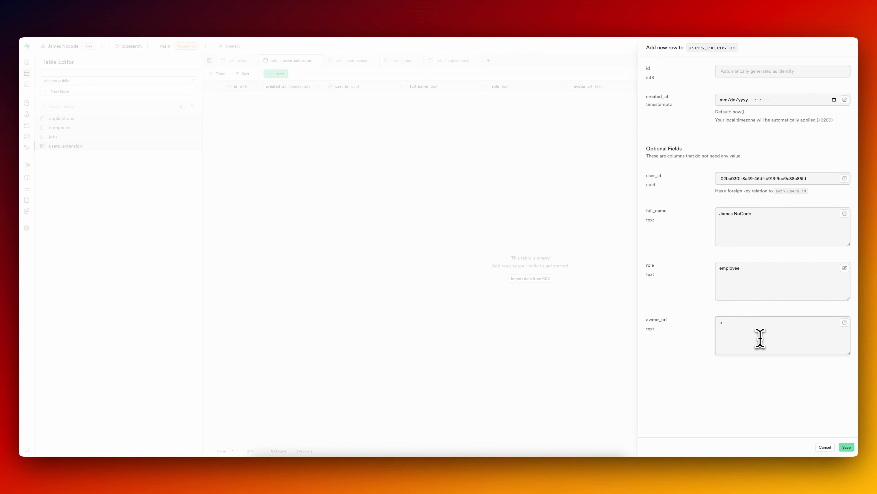
pyautogui.write('https://google.com')
pyautogui.click(846, 447)
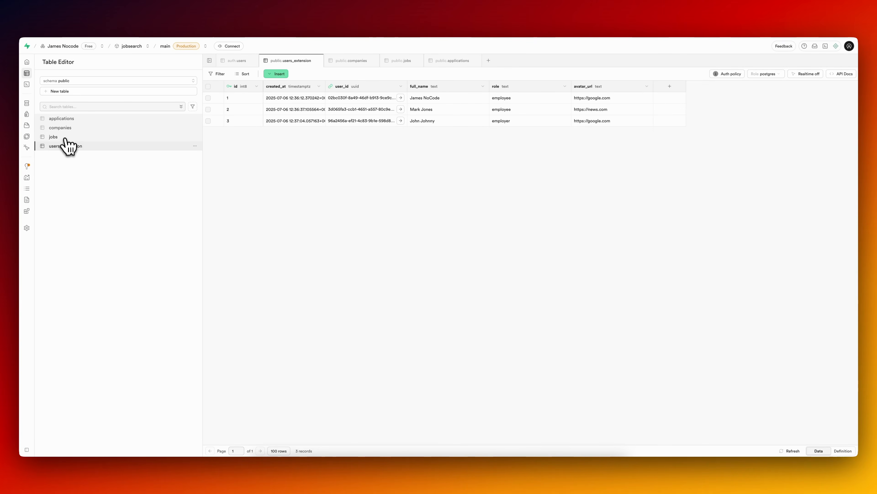
# Step: Open the companies table and ask the AI Assistant to "create 5 sample records for companies table"
pyautogui.click(70, 127)
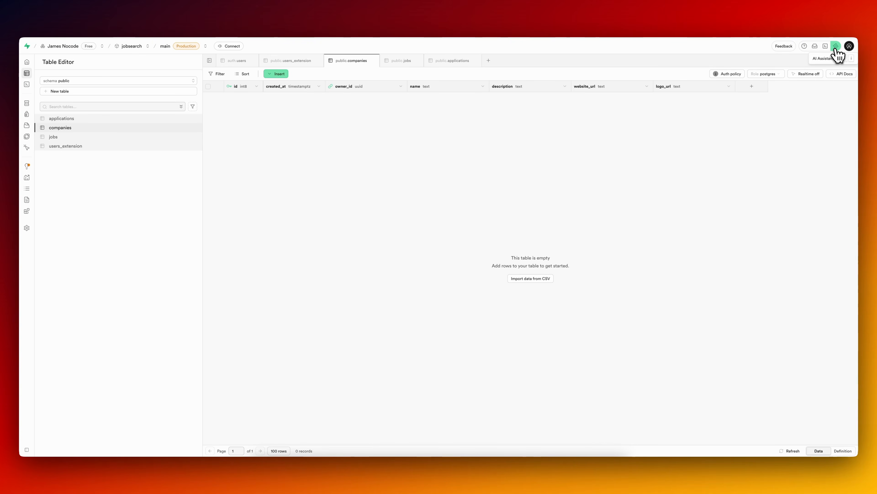
pyautogui.click(836, 47)
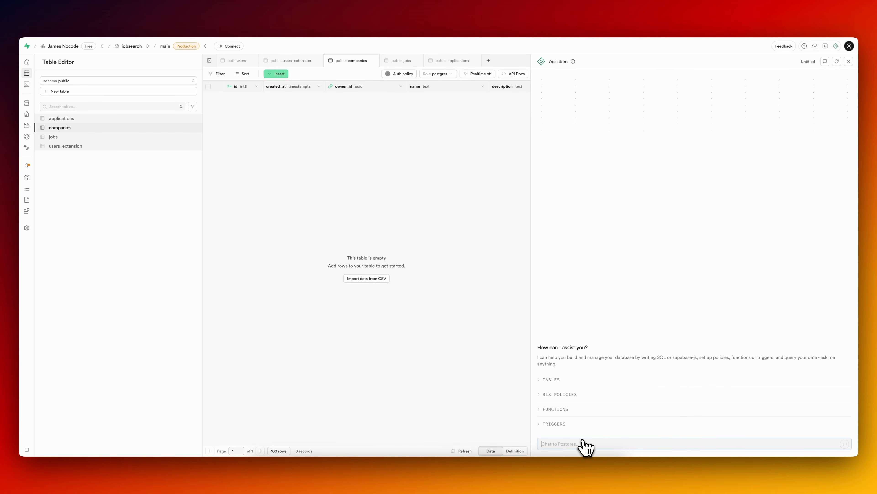
pyautogui.write('create 5 sample records for co')
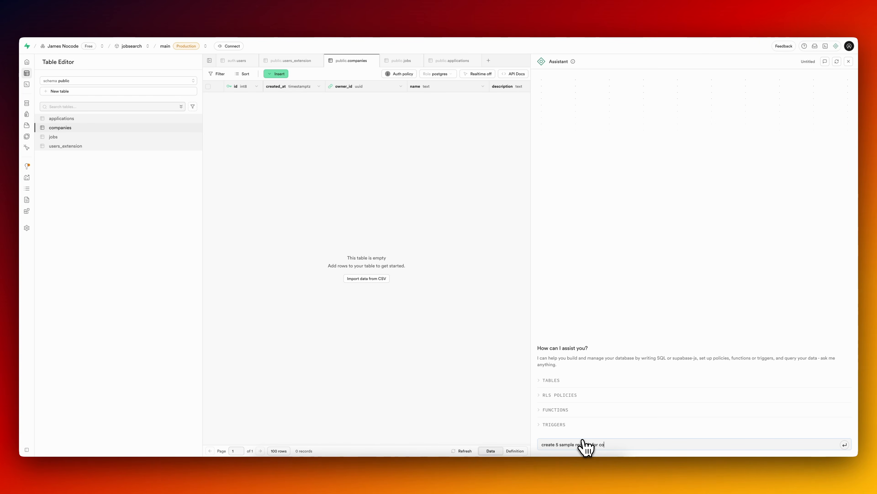
pyautogui.write('mpan')
pyautogui.write('ies table')
pyautogui.press('Return')
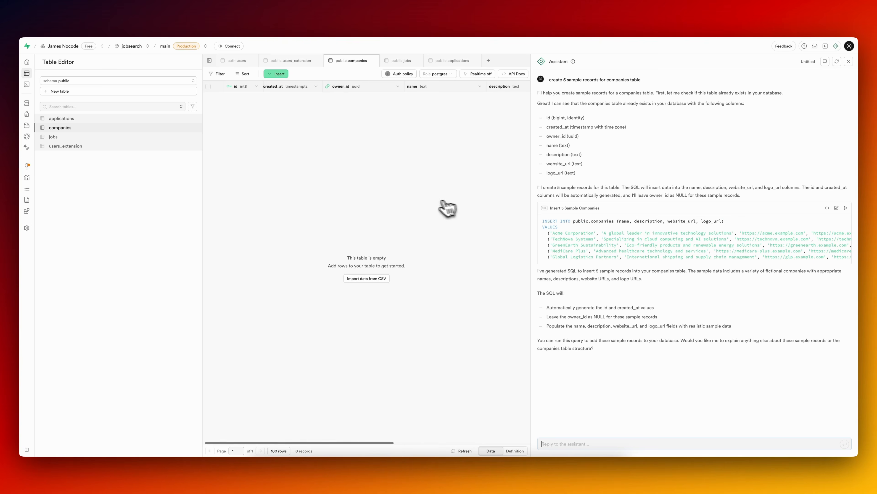
# Step: Review the generated SQL and tell the assistant to "make sure you link each record to the owner id in the auth.users table"
pyautogui.hscroll(3, 446, 206)
pyautogui.hscroll(5, 699, 233)
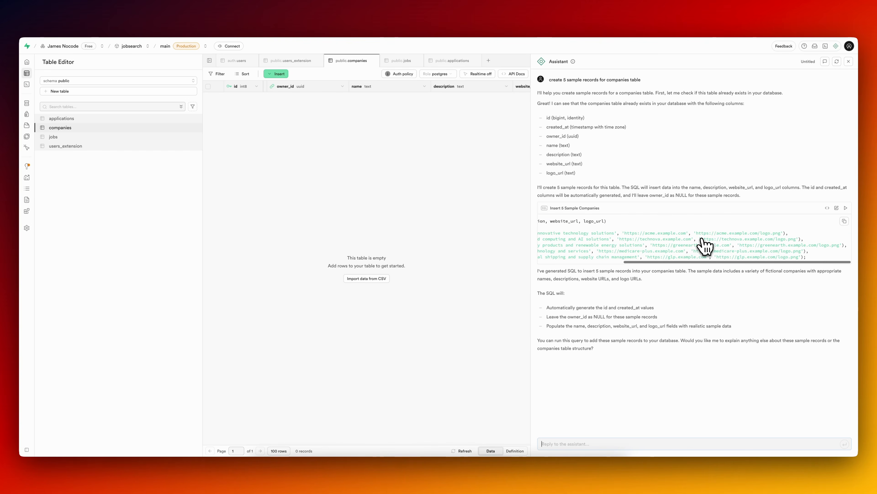
pyautogui.hscroll(-5, 705, 245)
pyautogui.hscroll(-3, 408, 201)
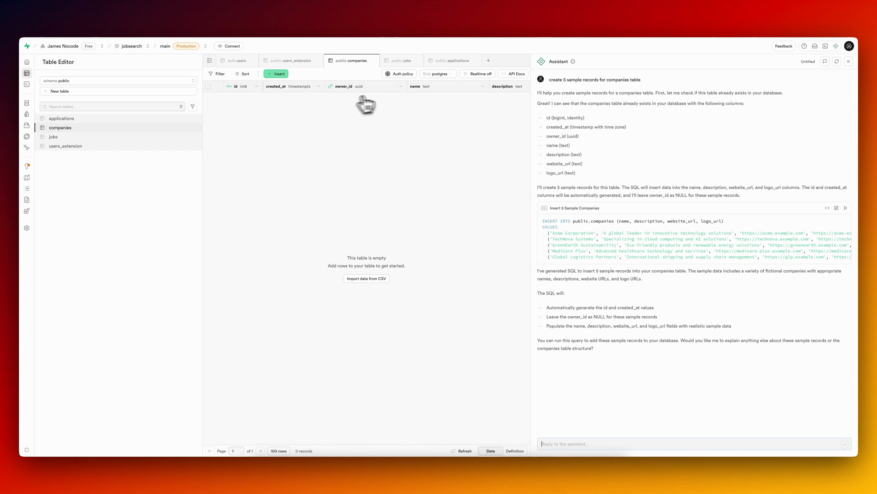
pyautogui.write('m')
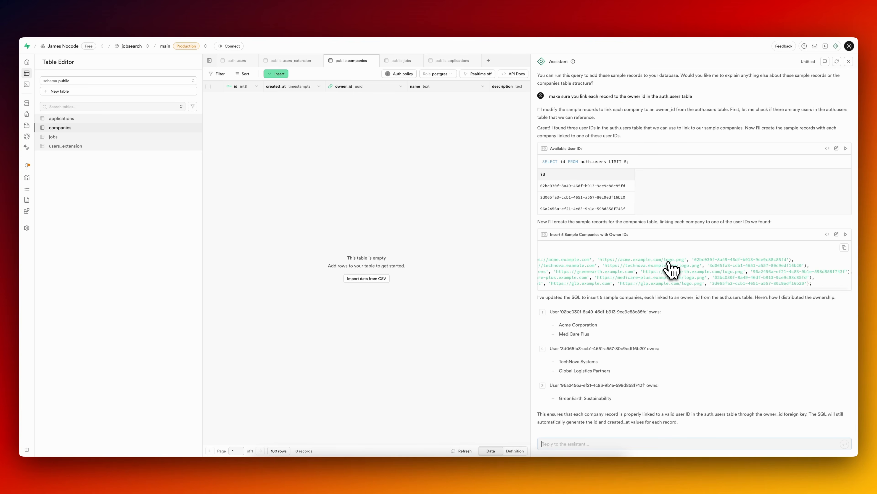
# Step: Check the owner IDs in the "Insert 5 Sample Companies with Owner IDs" query, run it and refresh the companies table
pyautogui.hscroll(-3, 672, 268)
pyautogui.hscroll(10, 736, 259)
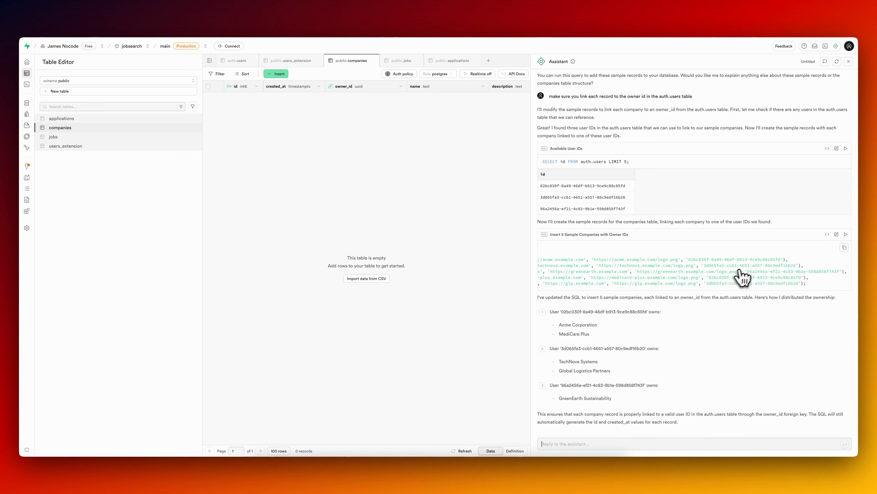
pyautogui.click(846, 235)
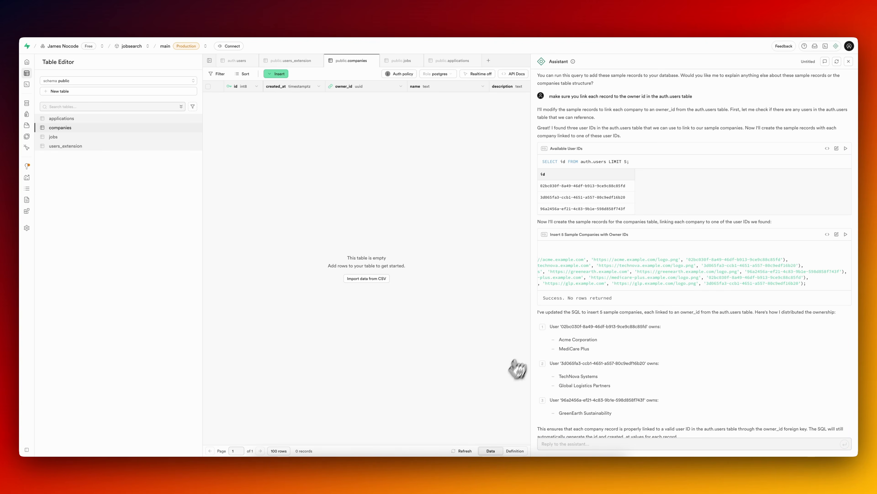
pyautogui.click(463, 451)
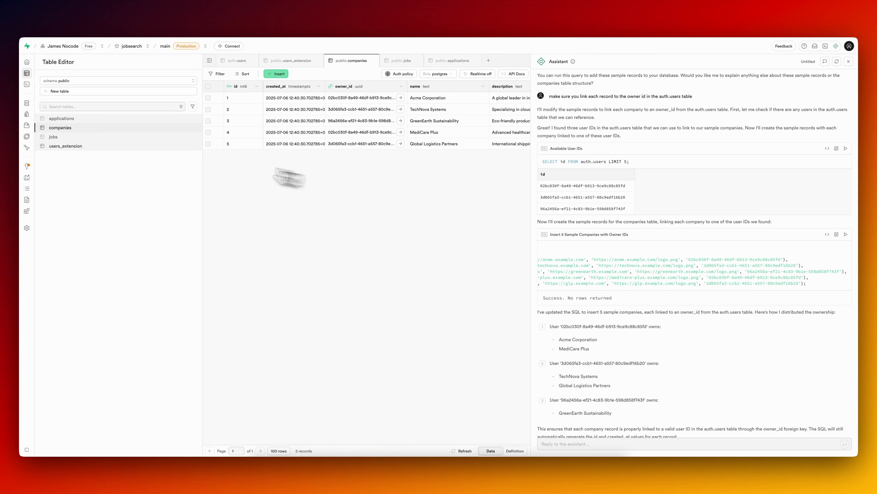
# Step: Open the jobs table and ask the assistant to create 5 sample records in it
pyautogui.click(98, 137)
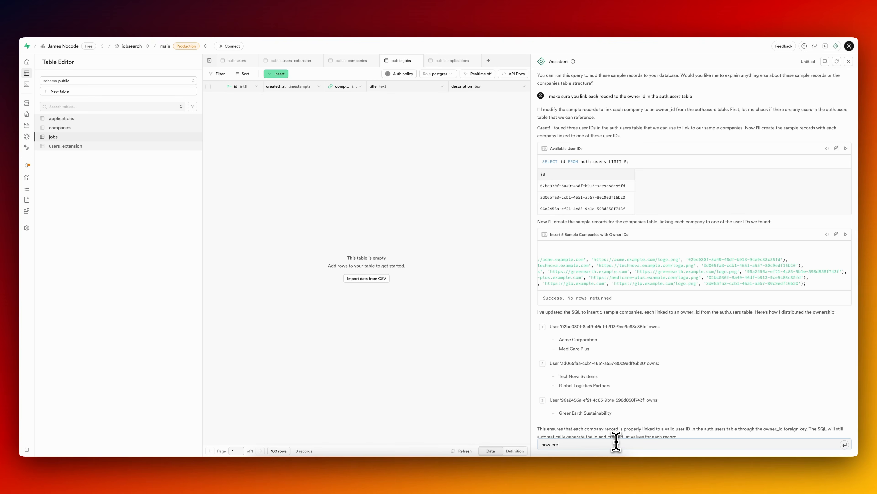
pyautogui.write('mple records in')
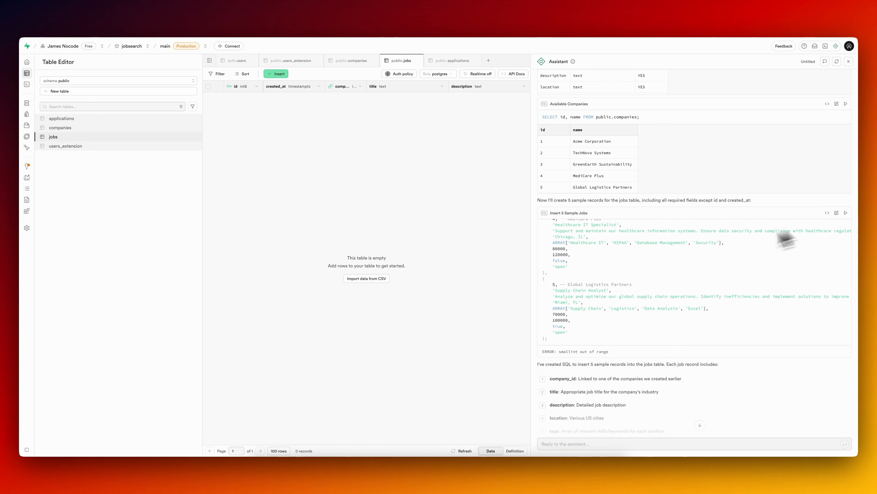
# Step: Run the Insert 5 Sample Jobs query in the SQL Editor and have the assistant debug its error
pyautogui.click(647, 264)
pyautogui.press('super+Return')
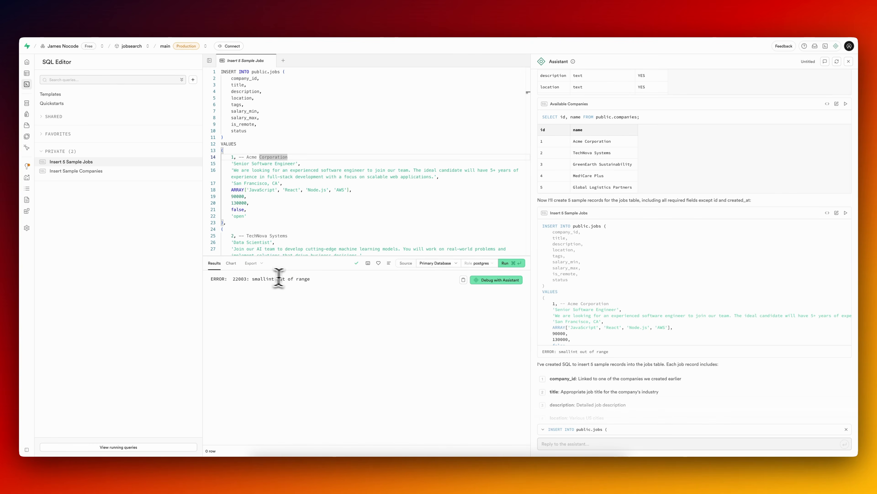
pyautogui.click(512, 281)
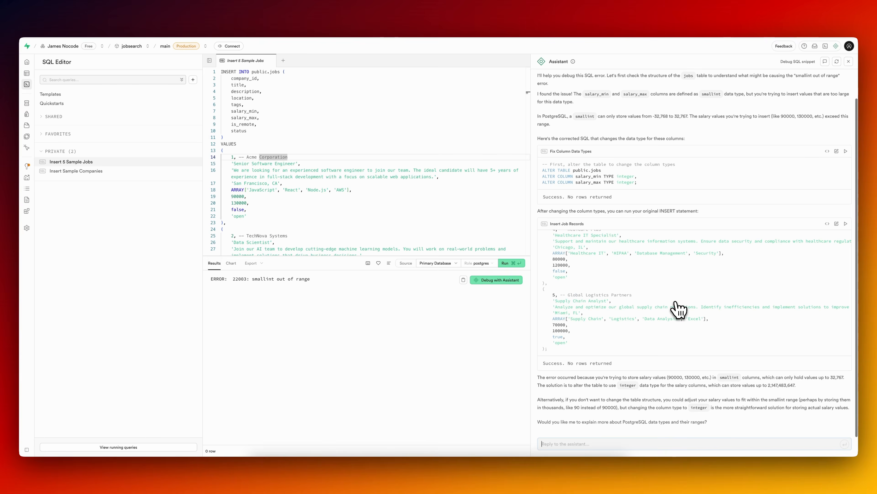
# Step: Open the applications table, ask the assistant "Now create 5 sample applications records", run the generated query and close the assistant
pyautogui.click(36, 75)
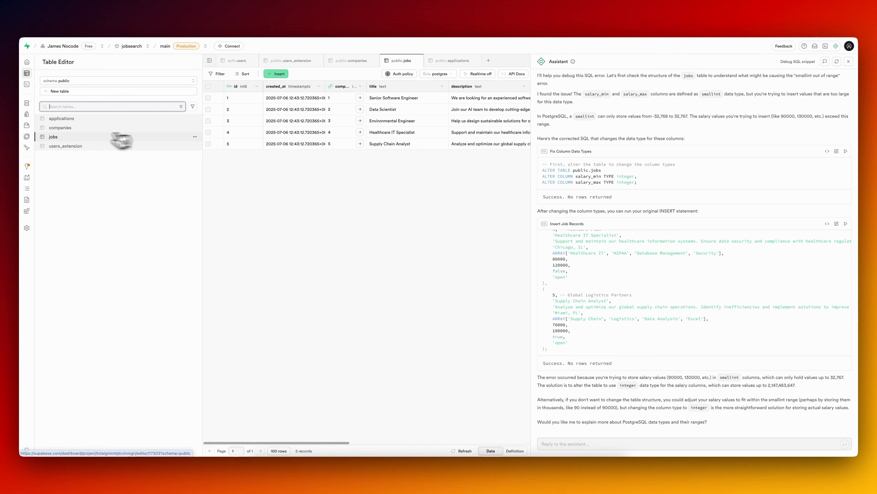
pyautogui.click(71, 119)
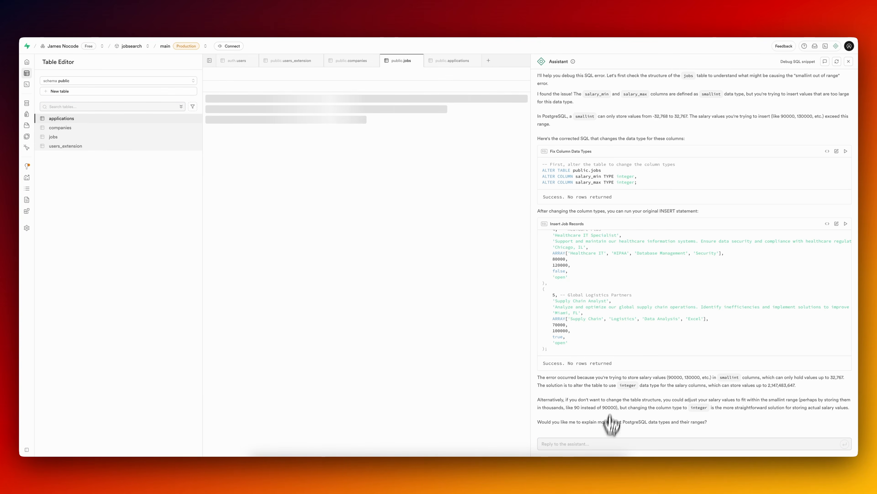
pyautogui.click(589, 444)
pyautogui.write('Now create 5')
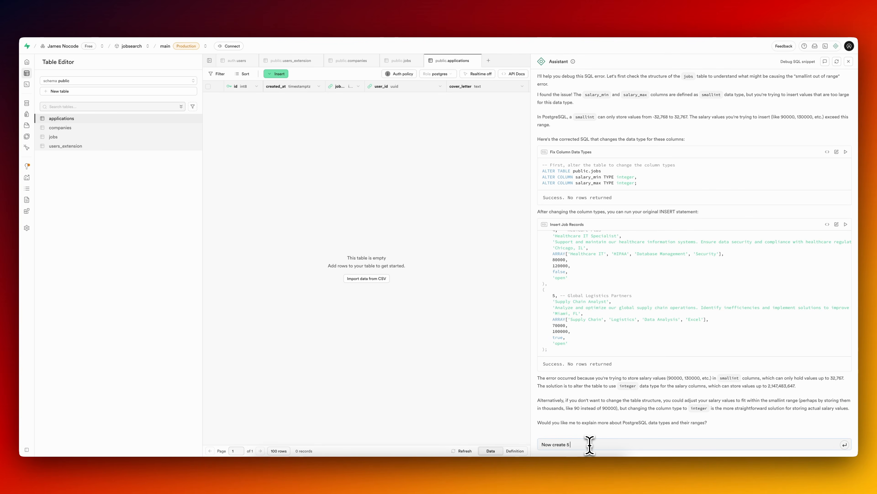
pyautogui.write(' sample applications records')
pyautogui.press('Return')
pyautogui.click(719, 211)
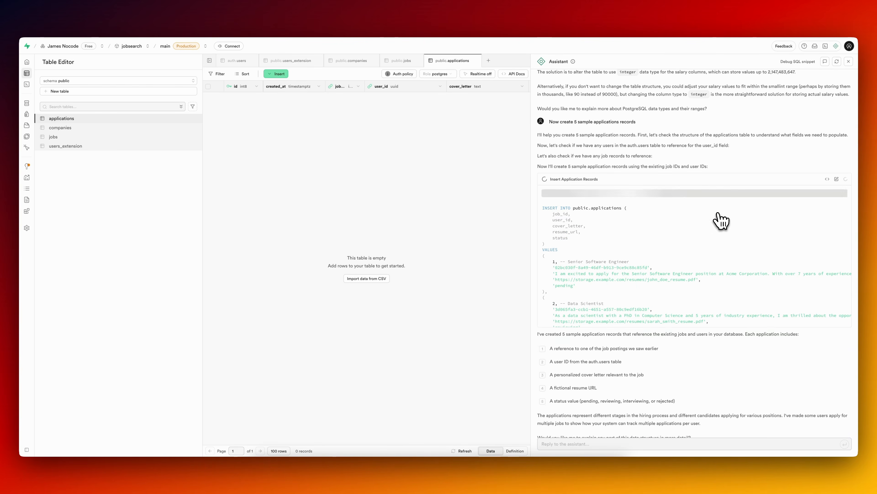
pyautogui.click(849, 62)
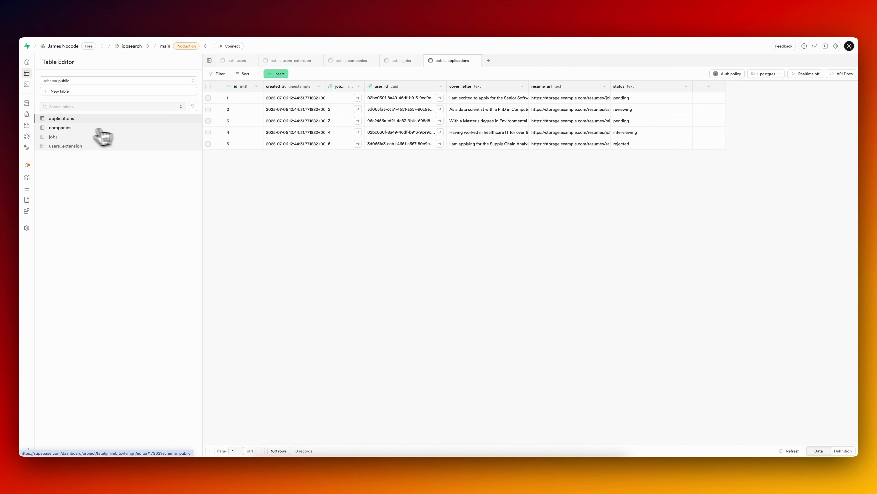
# Step: Review the records in the users_extension, jobs, companies and applications tables
pyautogui.click(74, 146)
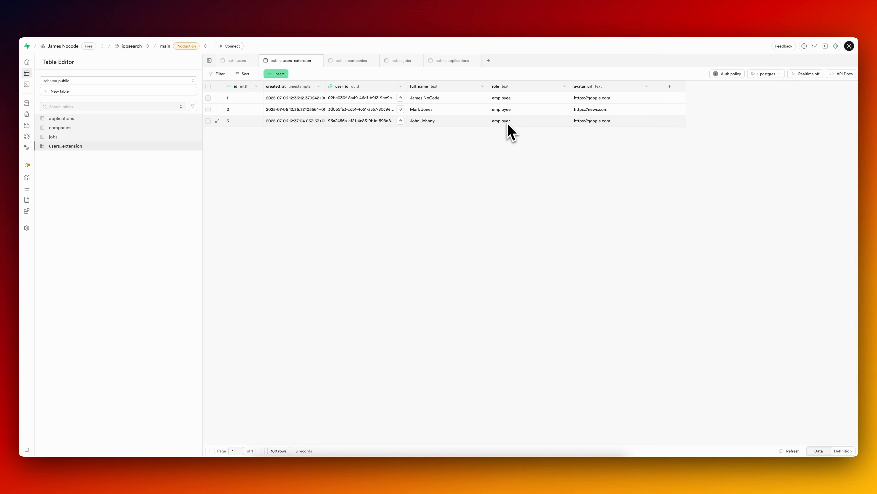
pyautogui.click(62, 138)
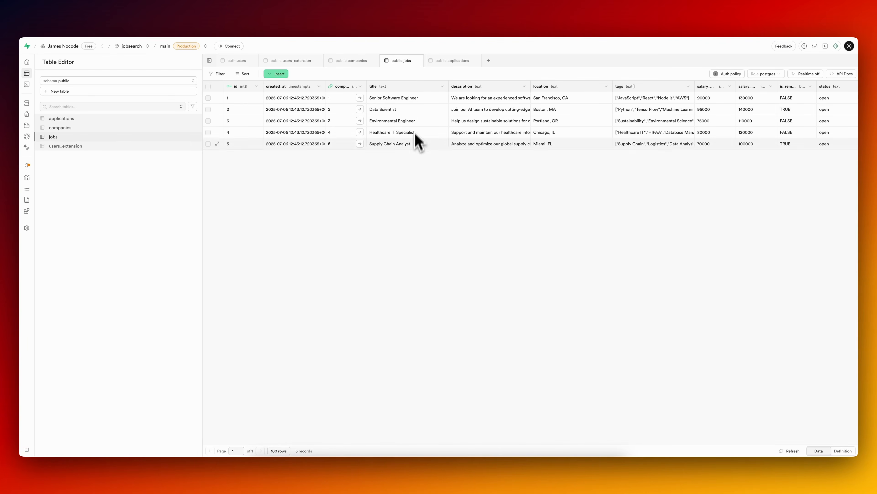
pyautogui.click(72, 128)
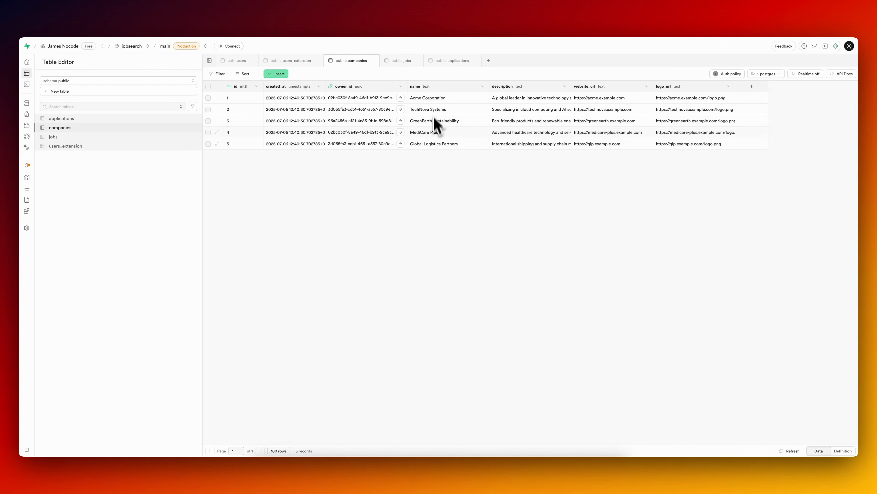
pyautogui.click(106, 138)
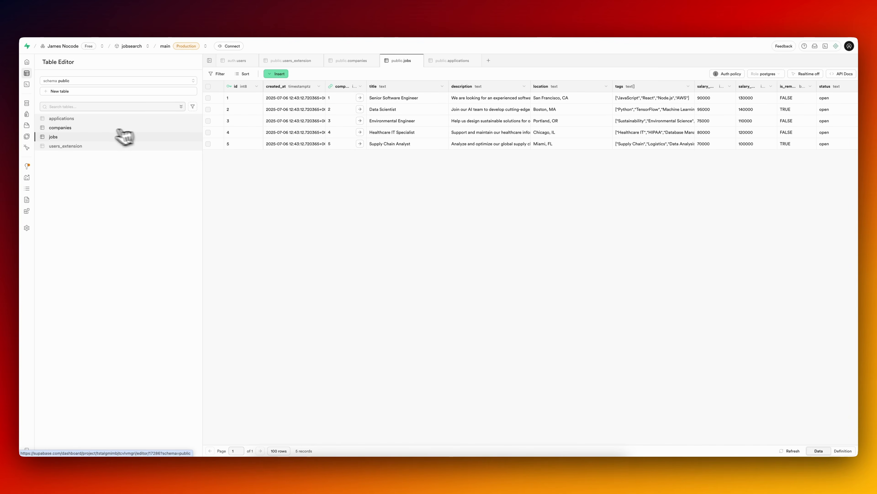
pyautogui.click(78, 118)
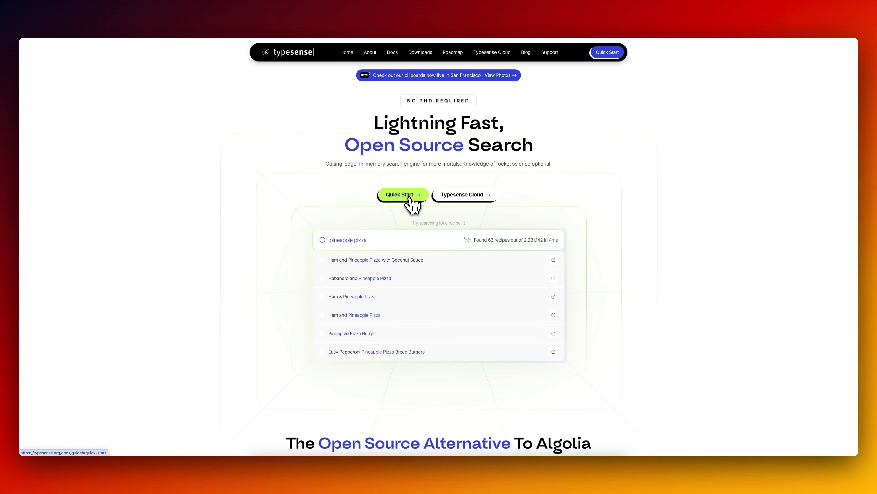
# Step: Switch to the Typesense website, examine the Typesense Cloud pricing page and return to the home page
pyautogui.click(467, 198)
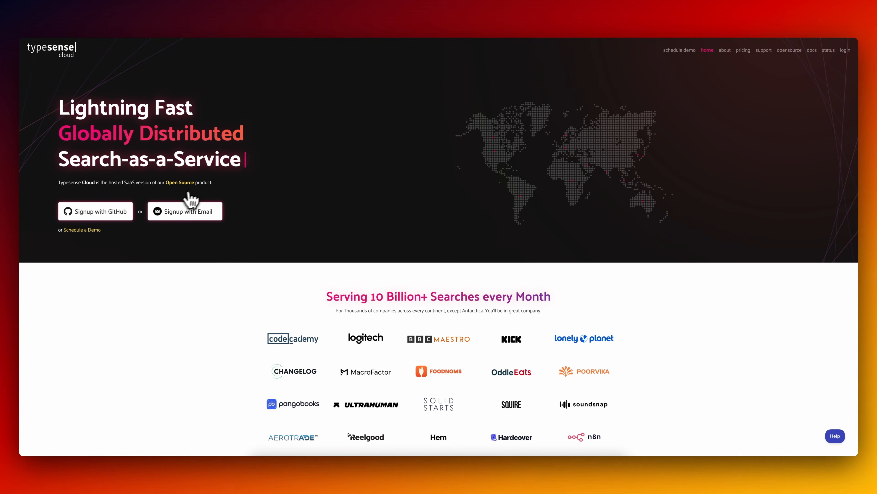
pyautogui.click(743, 51)
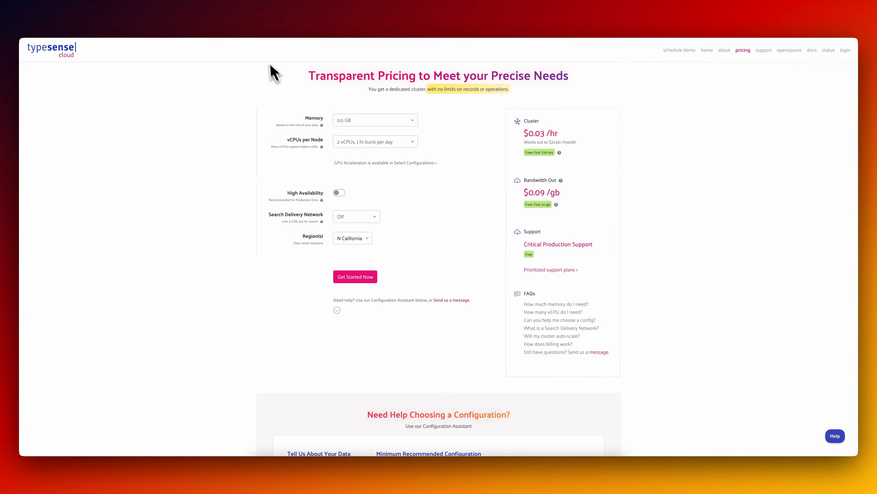
pyautogui.click(267, 28)
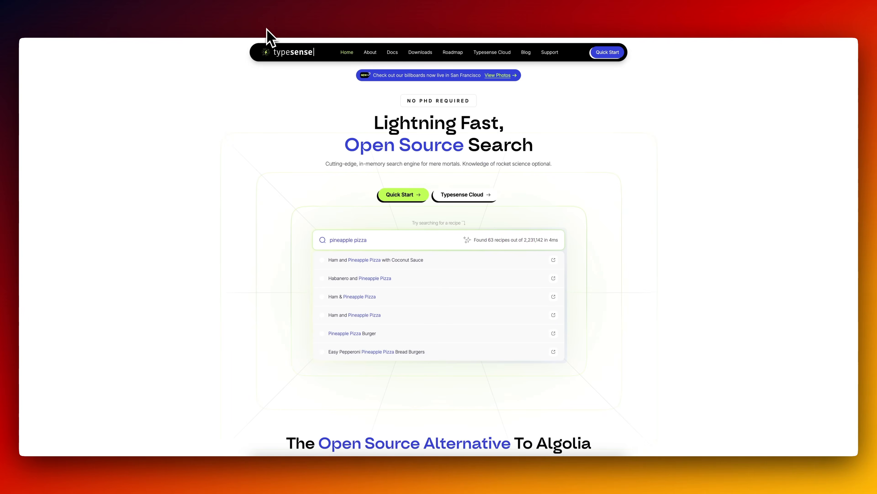
# Step: From the Typesense Quick Start guide, open the Install Typesense page and find the Docker commands for self-hosting
pyautogui.click(401, 195)
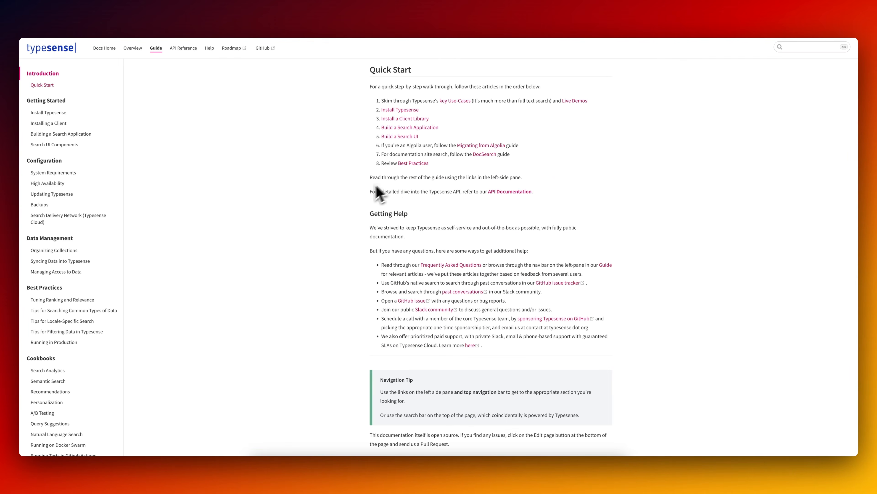
pyautogui.scroll(2, 378, 190)
pyautogui.click(401, 182)
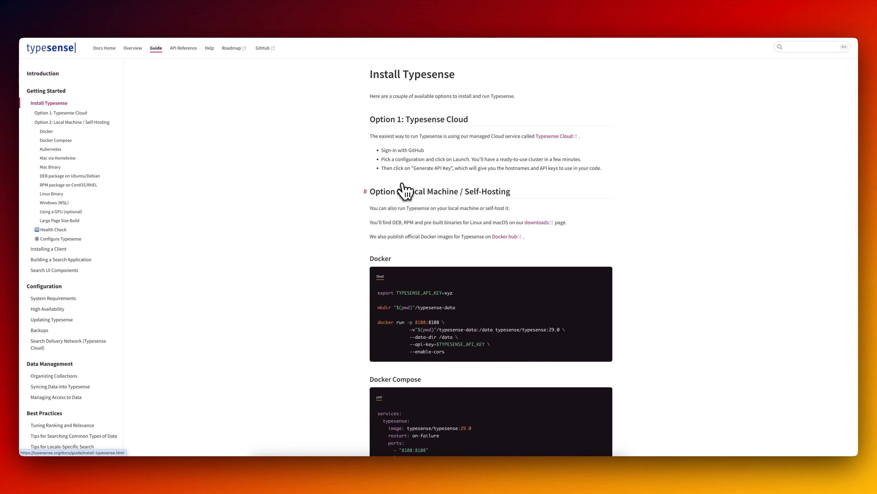
pyautogui.scroll(-1, 354, 238)
pyautogui.scroll(1, 354, 244)
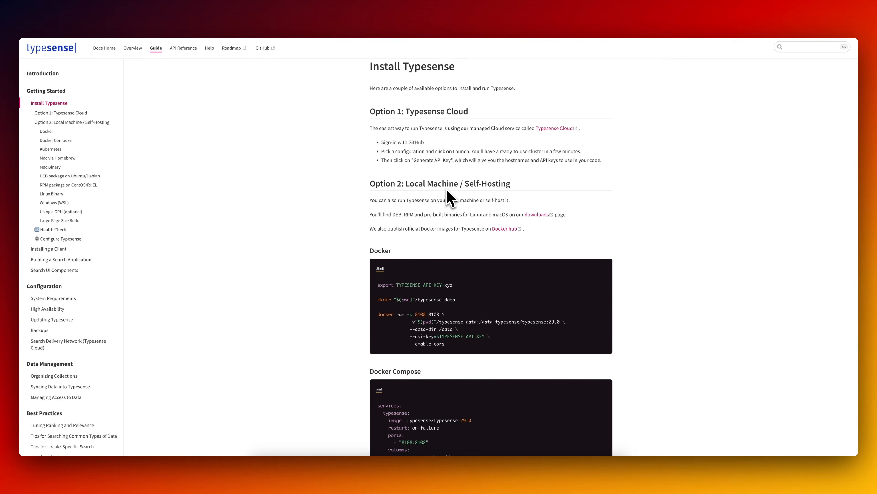
pyautogui.scroll(-3, 417, 252)
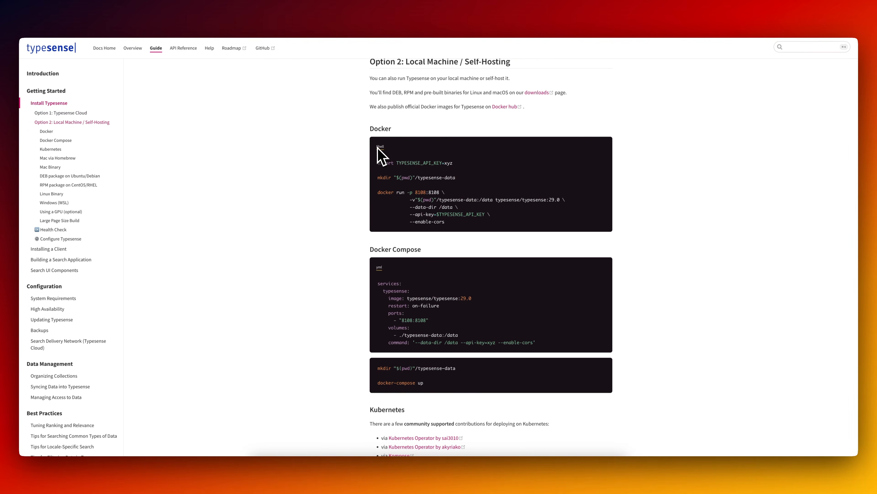
pyautogui.moveTo(377, 160); pyautogui.dragTo(453, 223)
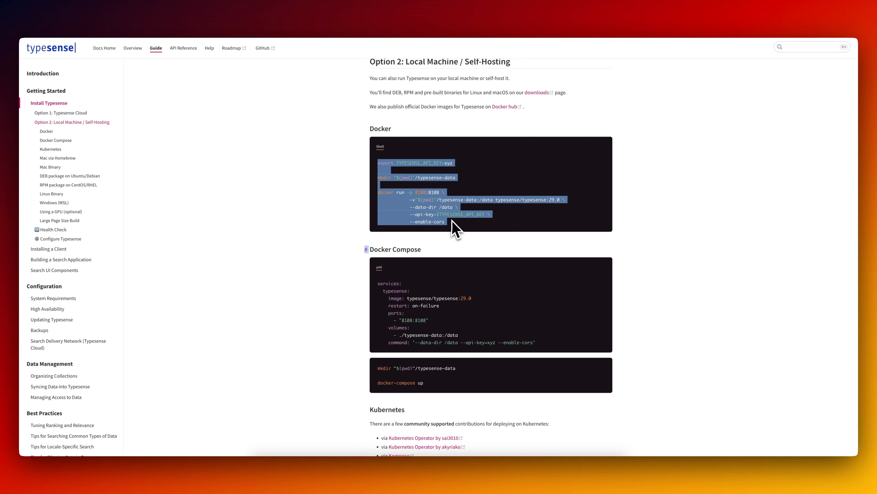
pyautogui.press('super+Tab')
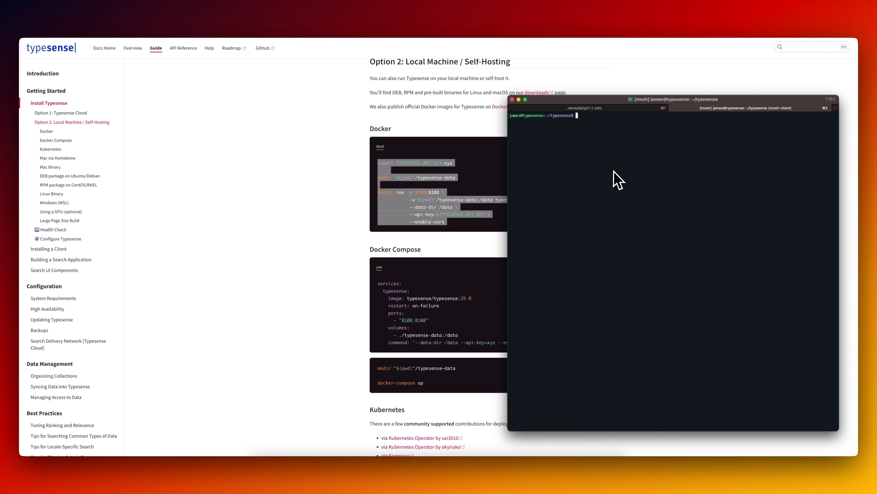
# Step: Copy the command that exports the TYPESENSE_API_KEY variable from the Docker section and run it in the terminal
pyautogui.click(418, 188)
pyautogui.moveTo(378, 164); pyautogui.dragTo(459, 165)
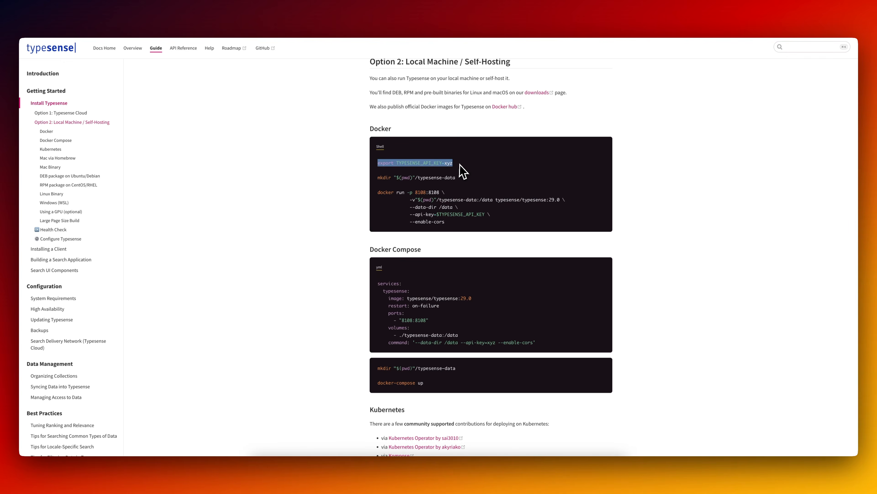
pyautogui.press('super+c')
pyautogui.press('super+Tab')
pyautogui.press('super+v')
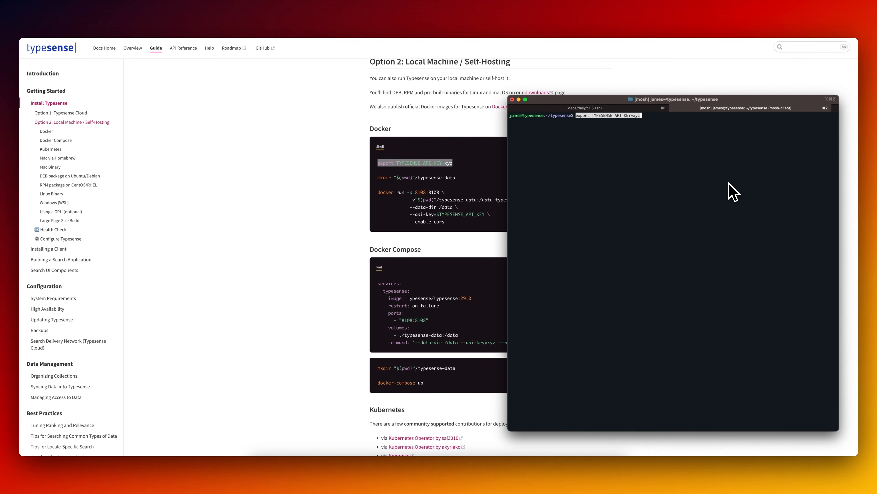
pyautogui.press('Return')
# Step: Copy the mkdir "$(pwd)"/typesense-data command from the docs and run it in the terminal
pyautogui.moveTo(455, 177); pyautogui.dragTo(395, 177)
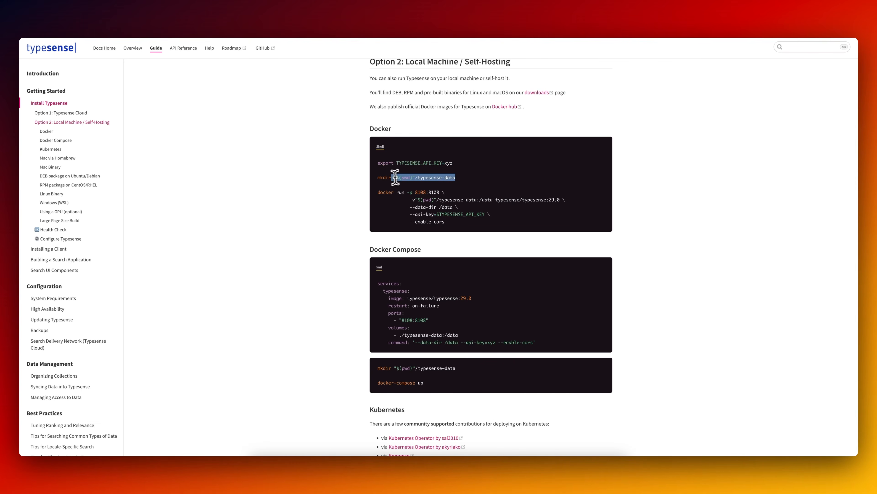
pyautogui.press('super+c')
pyautogui.press('super+Tab')
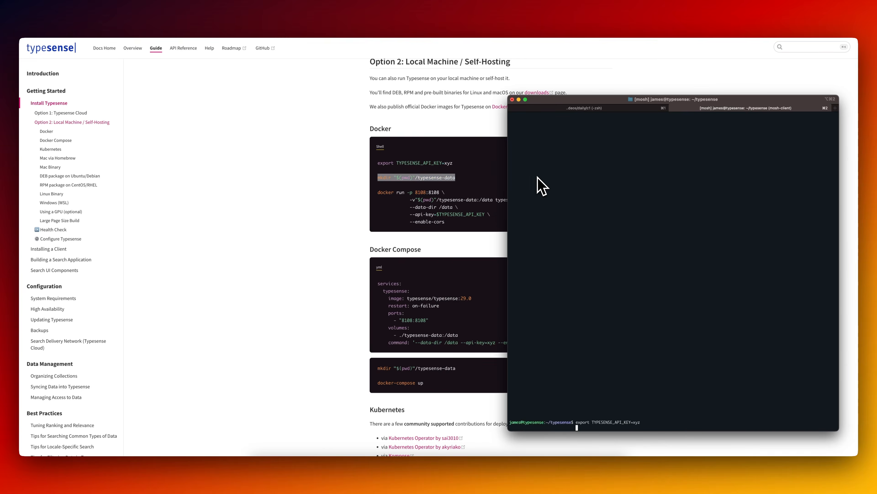
pyautogui.press('super+v')
pyautogui.press('Return')
pyautogui.press('super+Tab')
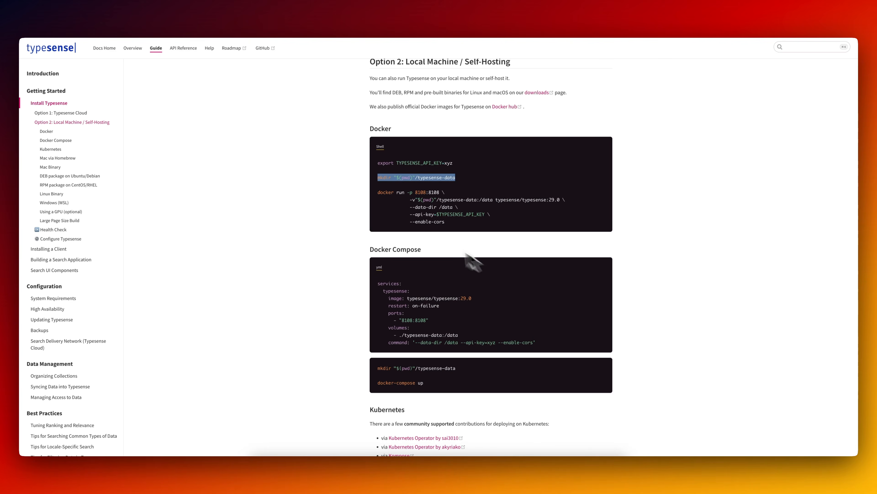
# Step: Copy the docker run command for typesense/typesense:29.0 on port 8108 and run it with sudo in the terminal
pyautogui.moveTo(378, 193); pyautogui.dragTo(403, 204)
pyautogui.click(471, 232)
pyautogui.moveTo(403, 204); pyautogui.dragTo(378, 192)
pyautogui.press('super+c')
pyautogui.press('super+Tab')
pyautogui.write('sudo')
pyautogui.press('super+v')
pyautogui.press('Return')
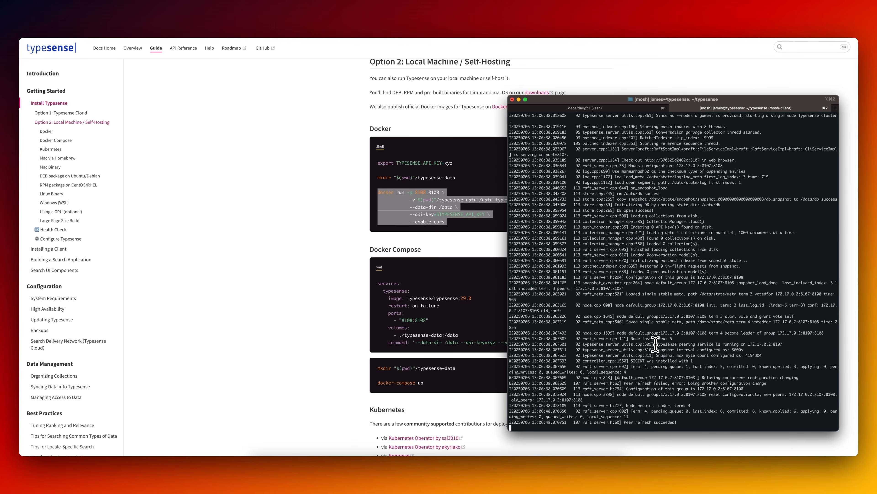
# Step: Examine the node address in the server log and the port mapping in the docs' docker run command
pyautogui.moveTo(656, 345); pyautogui.dragTo(759, 345)
pyautogui.click(759, 346)
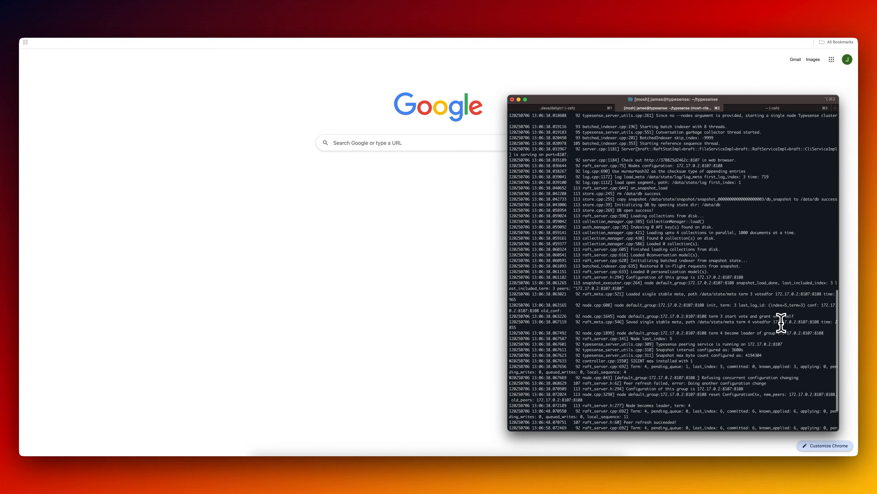
pyautogui.moveTo(773, 322); pyautogui.dragTo(818, 321)
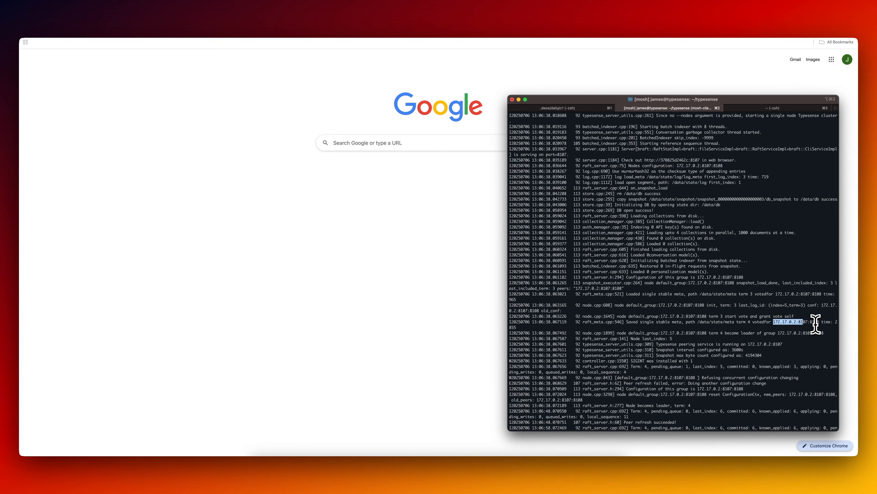
pyautogui.click(417, 221)
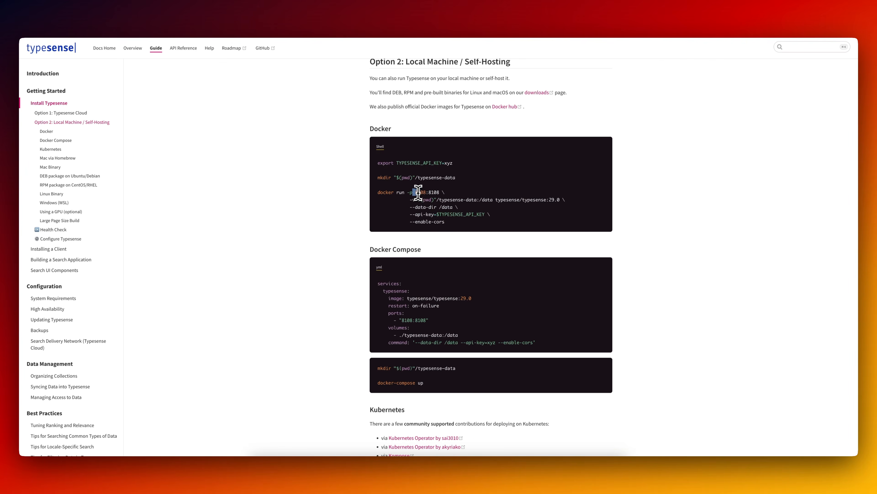
pyautogui.moveTo(413, 192); pyautogui.dragTo(439, 192)
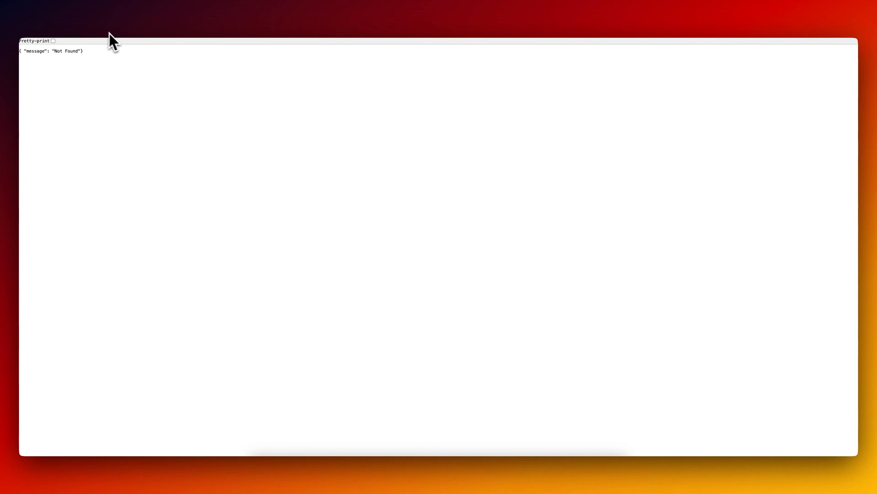
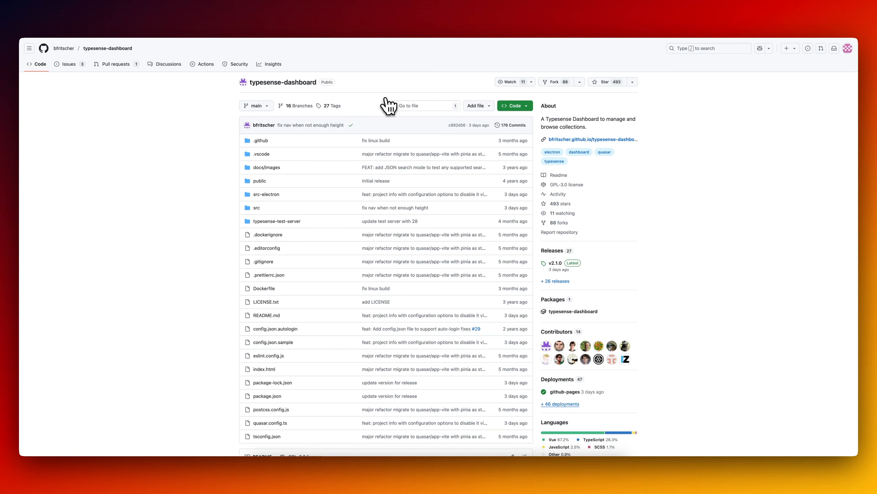
# Step: Copy the docker build -t typesense-dashboard . command from the README's Docker section and run it with sudo in the terminal
pyautogui.scroll(-15, 304, 186)
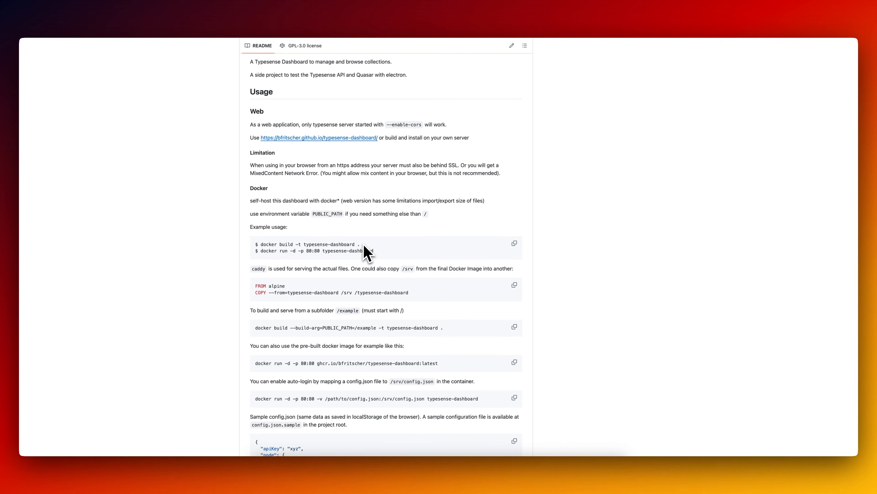
pyautogui.moveTo(260, 245); pyautogui.dragTo(355, 245)
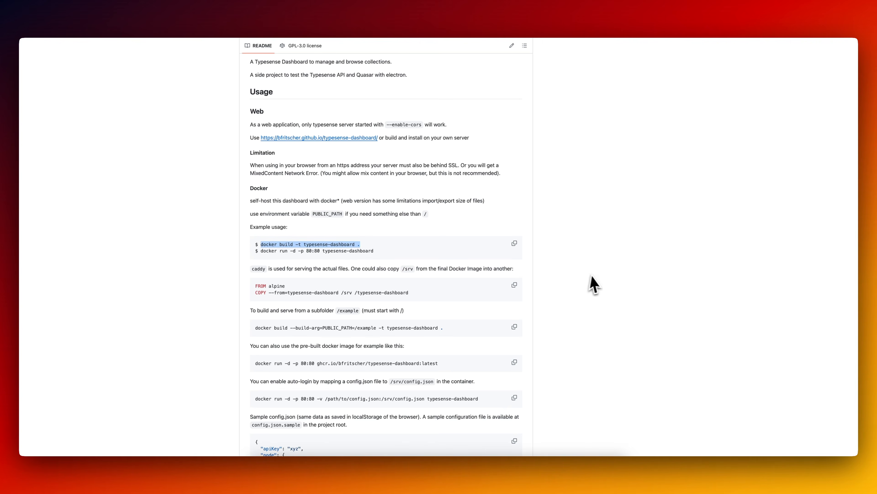
pyautogui.press('super+Tab')
pyautogui.write('docker build -t typesense-dashboard .')
pyautogui.press('Return')
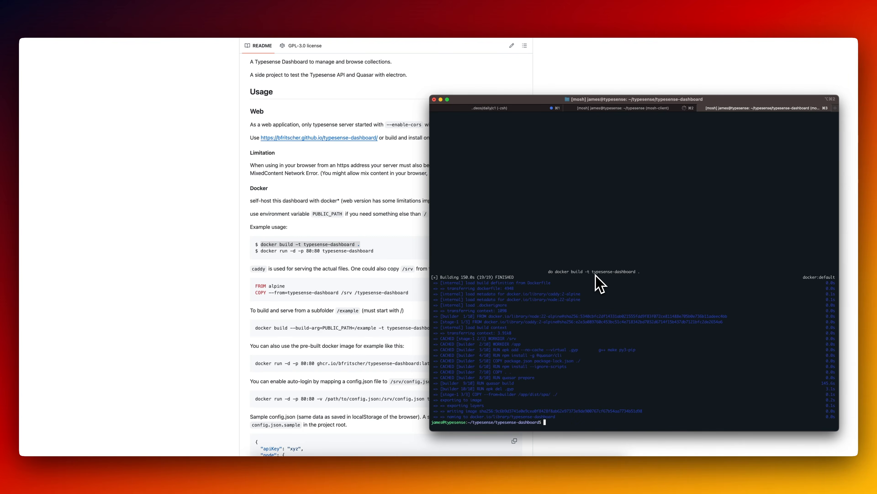
# Step: Copy the docker run -d -p 80:80 typesense-dashboard command from the README and run it with sudo in the terminal
pyautogui.press('super+Tab')
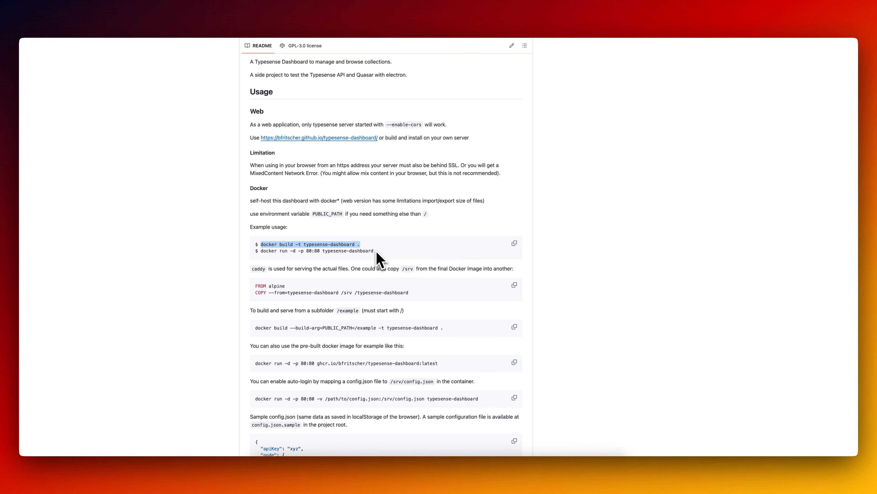
pyautogui.moveTo(377, 252); pyautogui.dragTo(260, 250)
pyautogui.press('super+Tab')
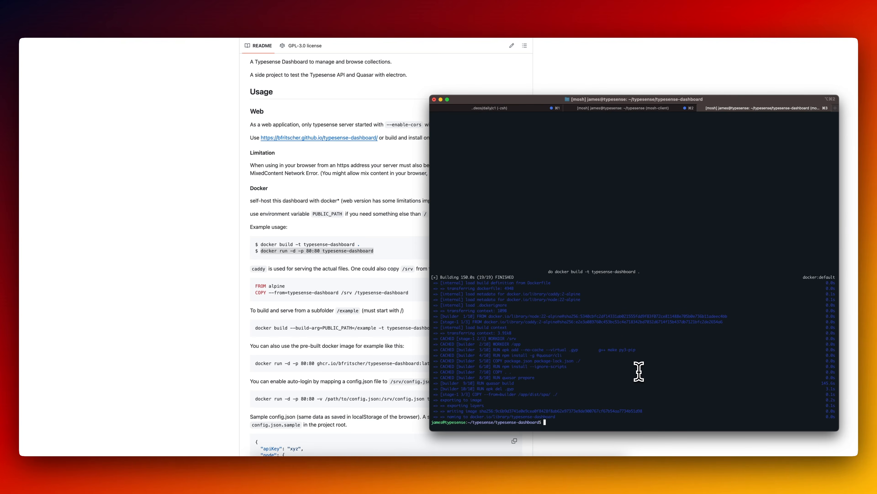
# Step: Load the self-hosted Typesense Dashboard in the browser at 167.71.244.67 without the port number
pyautogui.click(580, 74)
pyautogui.click(386, 17)
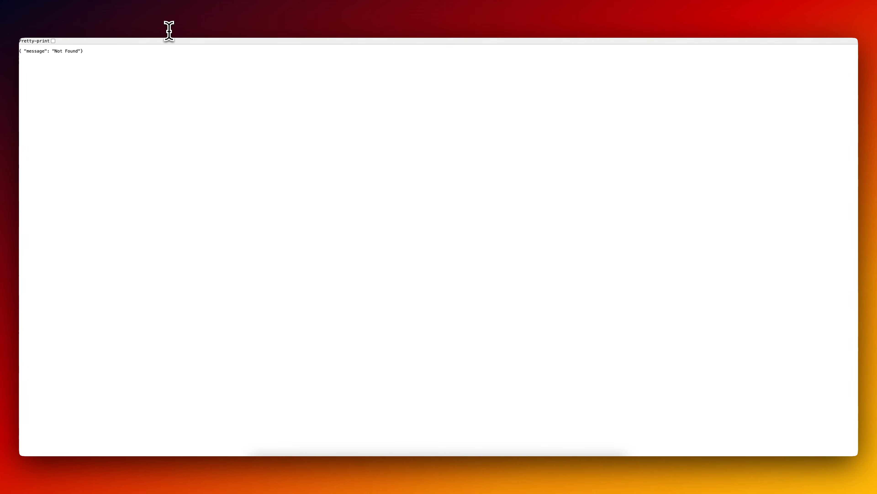
pyautogui.click(168, 31)
pyautogui.press('BackSpace')
pyautogui.press('BackSpace')
pyautogui.press('BackSpace')
pyautogui.press('BackSpace')
pyautogui.press('BackSpace')
pyautogui.press('Return')
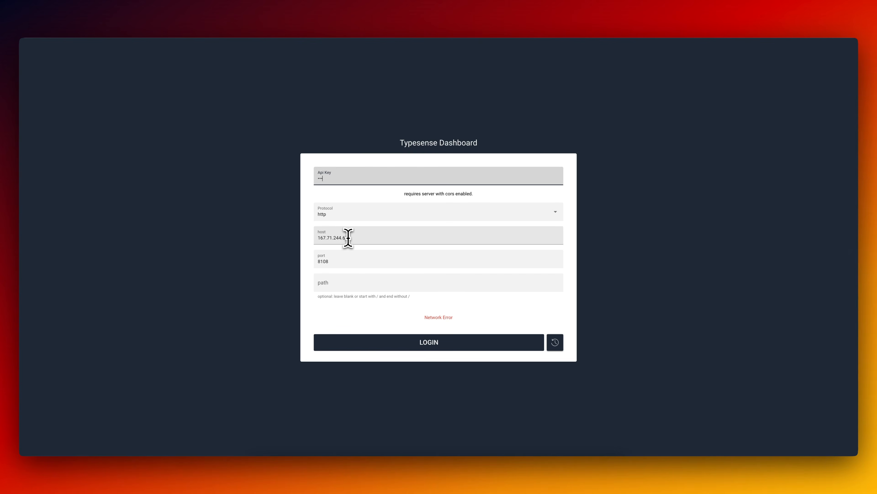
# Step: Log in with the API key, protocol http, host 167.71.244.67 and port 8108, and view the server's collections
pyautogui.click(385, 344)
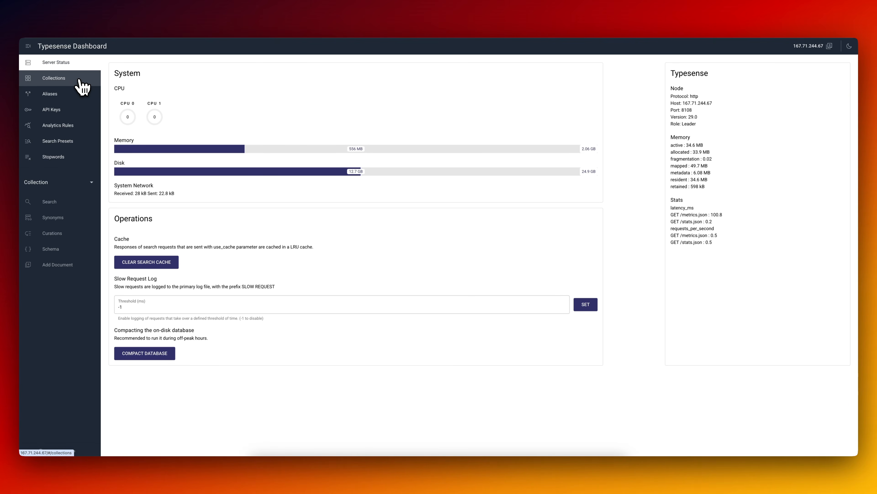
pyautogui.click(59, 78)
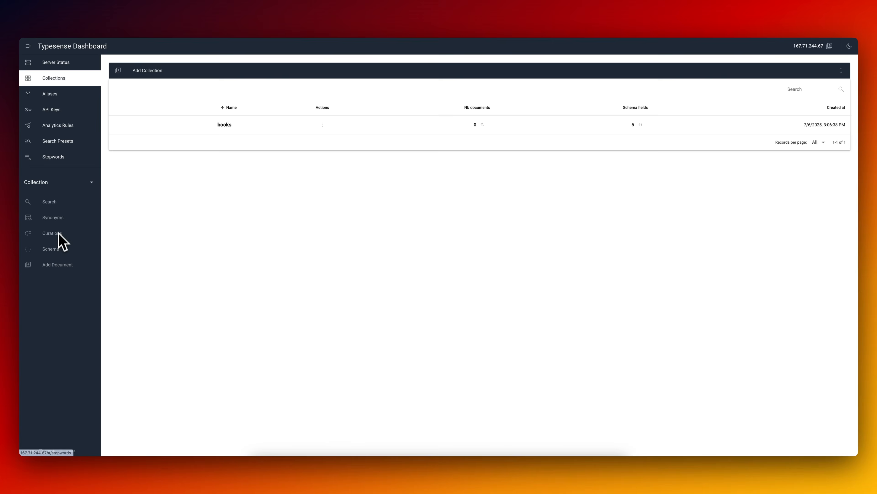
pyautogui.click(61, 63)
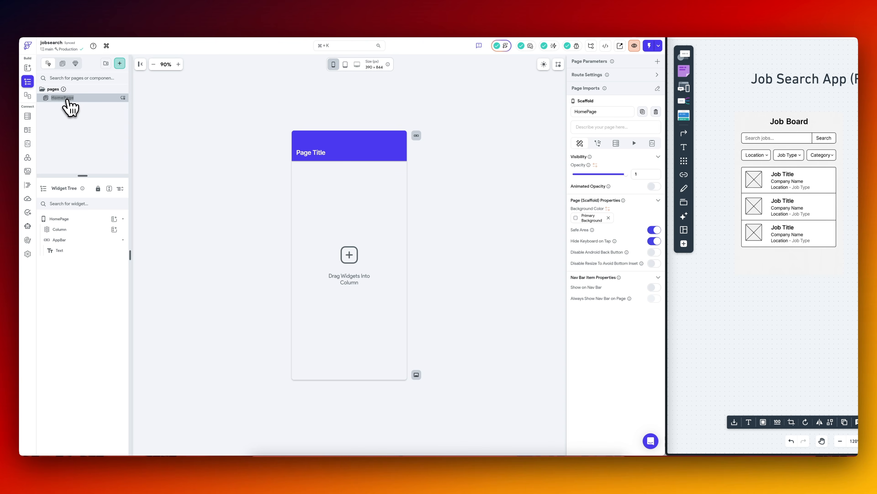
# Step: In FlutterFlow, rename the HomePage page to home and set its app bar title to Job Board
pyautogui.write('home')
pyautogui.press('Return')
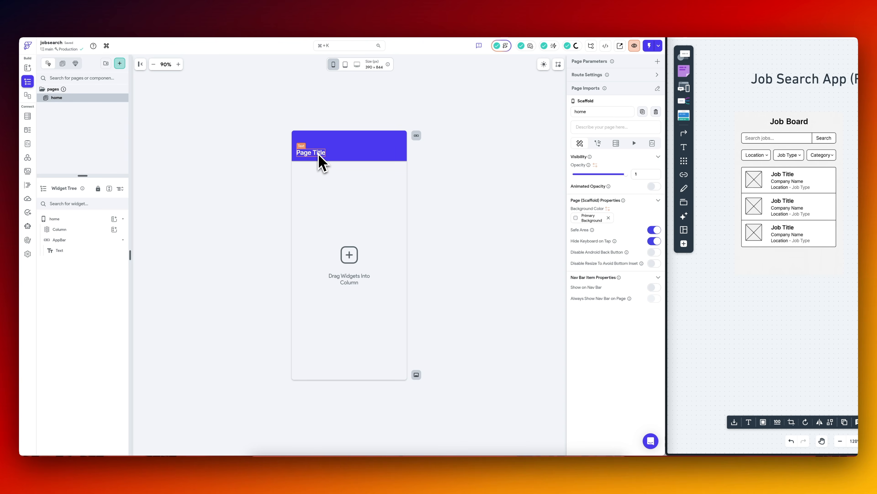
pyautogui.click(318, 155)
pyautogui.click(605, 134)
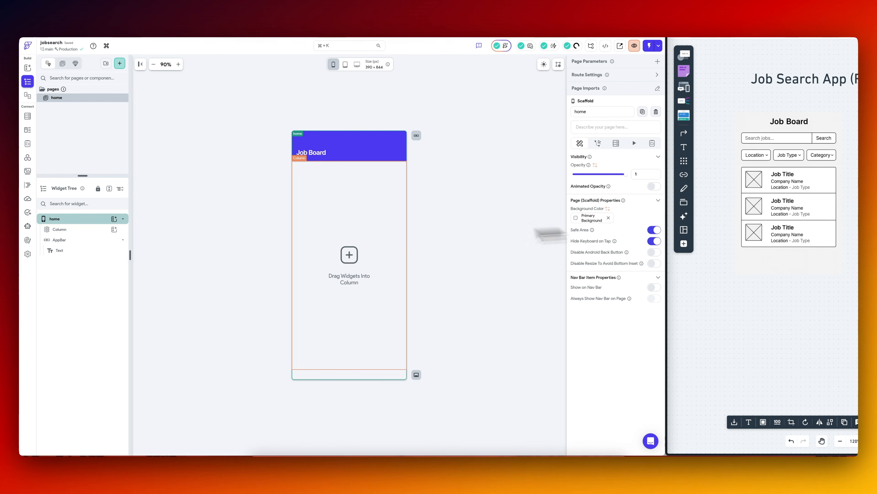
# Step: Add a card to the page's column, with a text field and button in one row above a row of three dropdowns
pyautogui.click(363, 249)
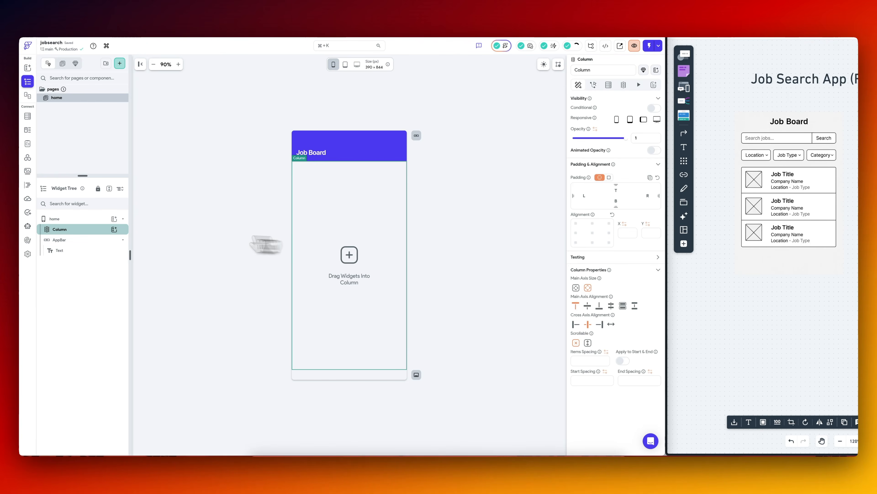
pyautogui.click(114, 230)
pyautogui.write('ca')
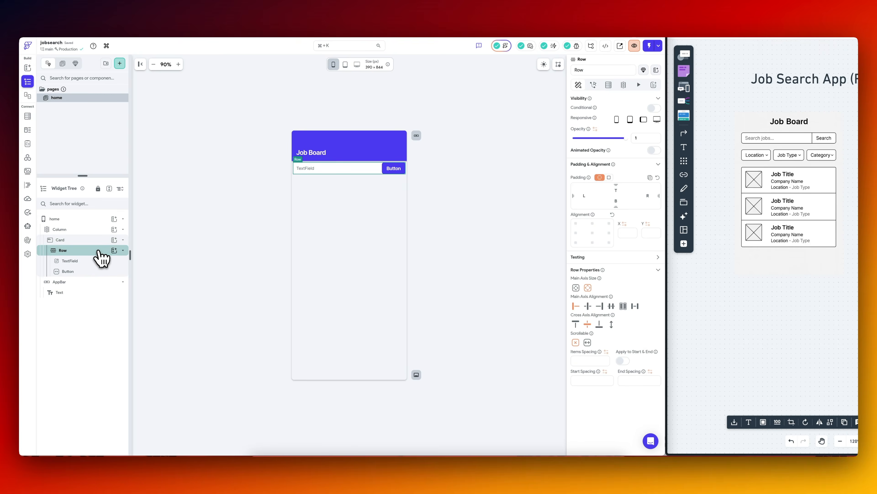
pyautogui.press('super+d')
pyautogui.click(297, 258)
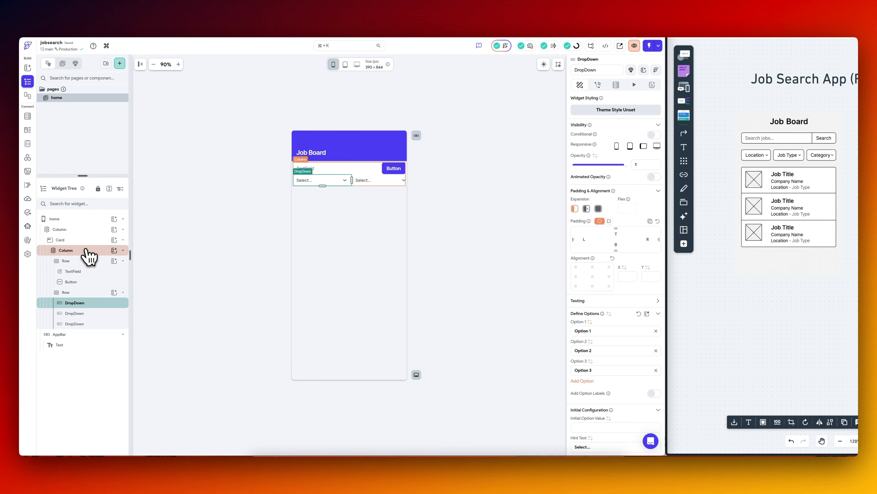
# Step: Add padding to the column inside the search card and around the card itself
pyautogui.click(87, 243)
pyautogui.click(87, 260)
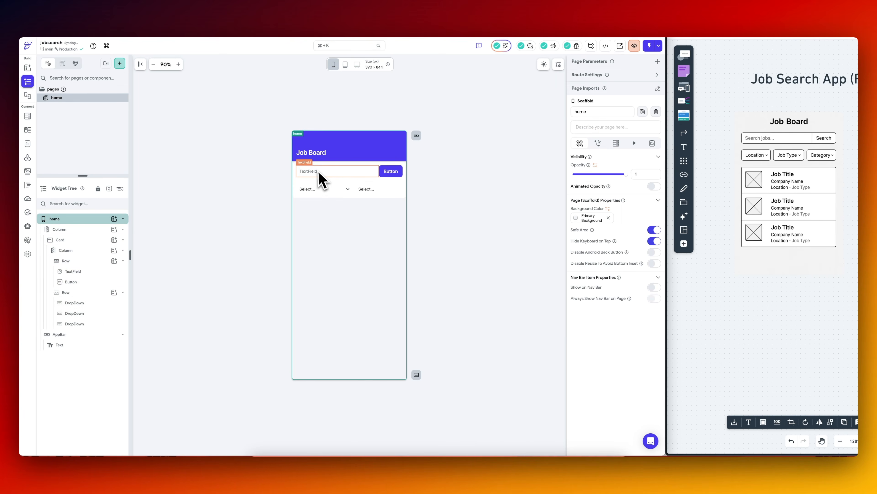
pyautogui.click(86, 239)
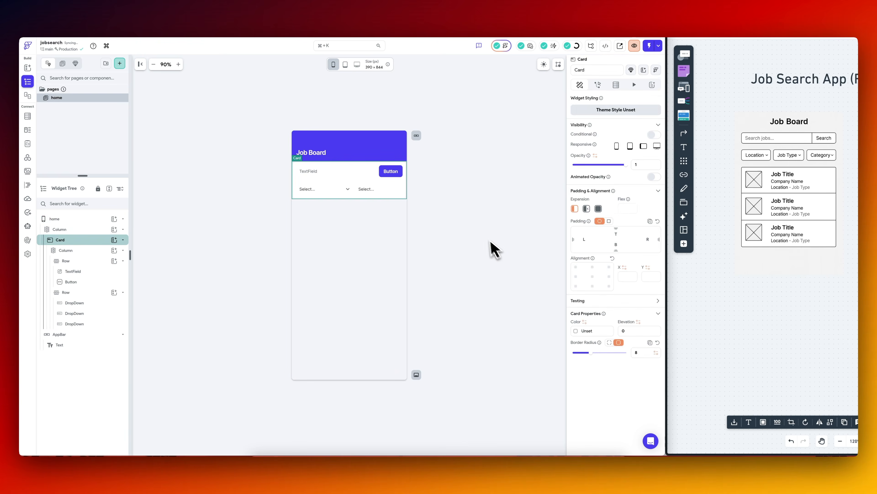
pyautogui.click(485, 236)
pyautogui.click(609, 221)
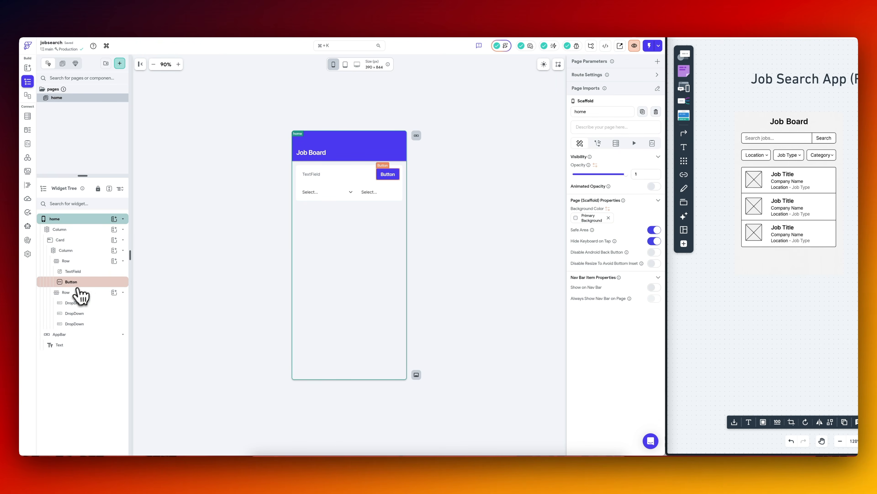
# Step: Set all three dropdowns in the search card's second row to expanded so they share its width equally
pyautogui.click(85, 272)
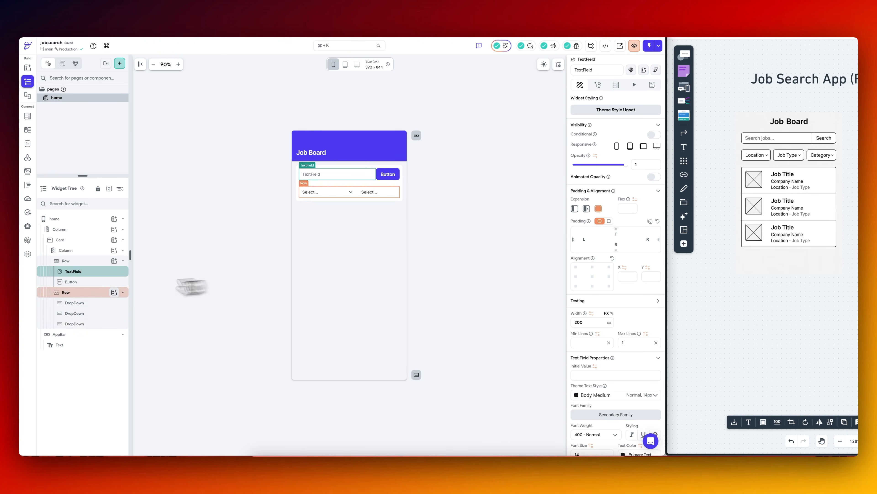
pyautogui.click(98, 282)
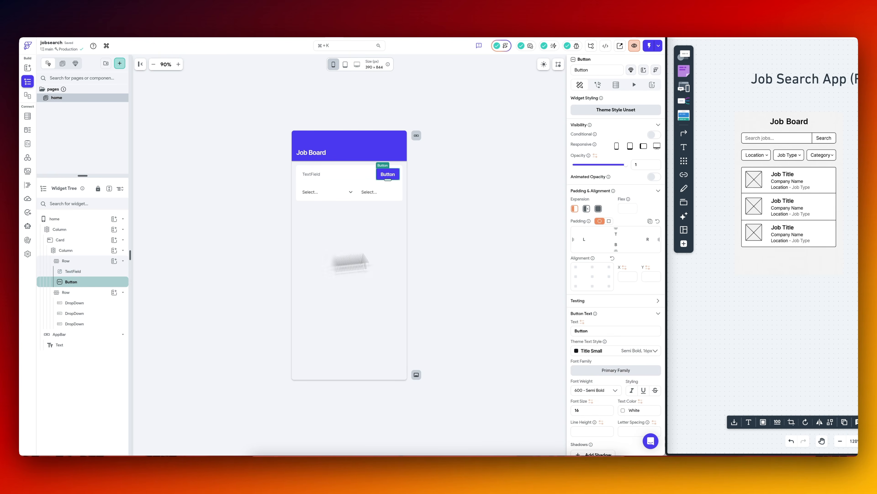
pyautogui.click(85, 305)
pyautogui.click(598, 208)
pyautogui.click(107, 314)
pyautogui.click(599, 208)
pyautogui.click(113, 323)
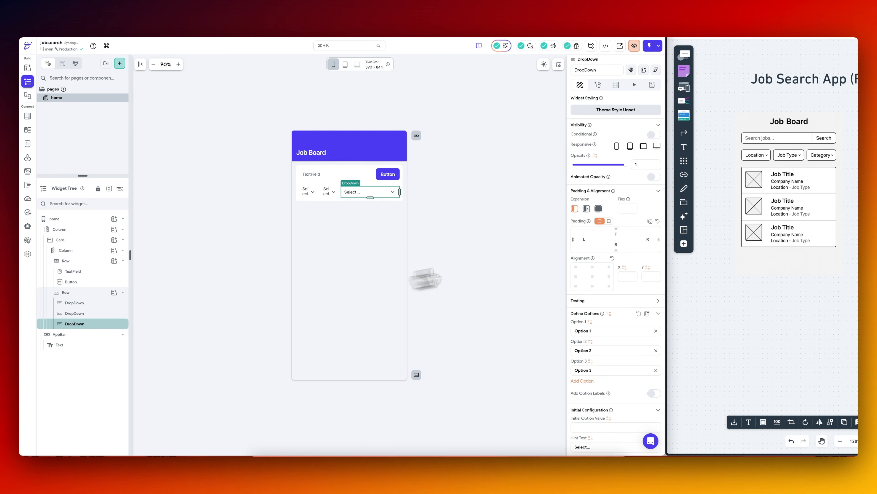
pyautogui.click(598, 208)
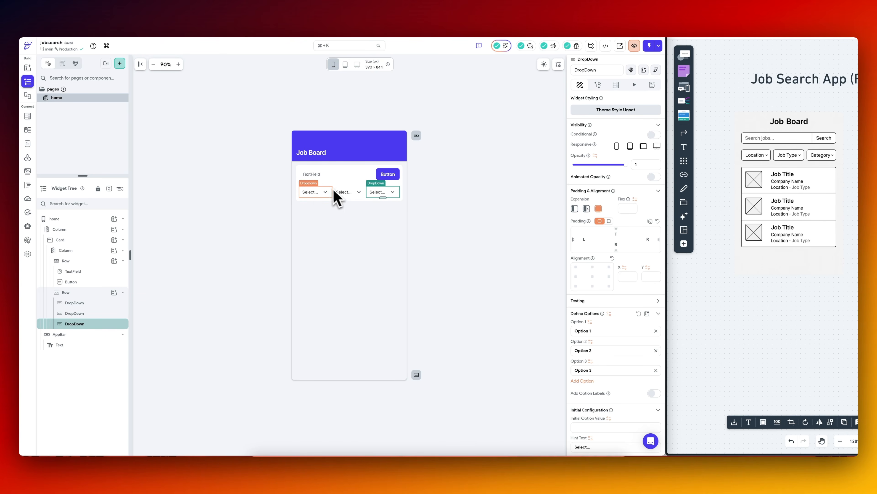
# Step: Set the text field's placeholder to Search Jobs and the button's text to SEARCH
pyautogui.click(327, 176)
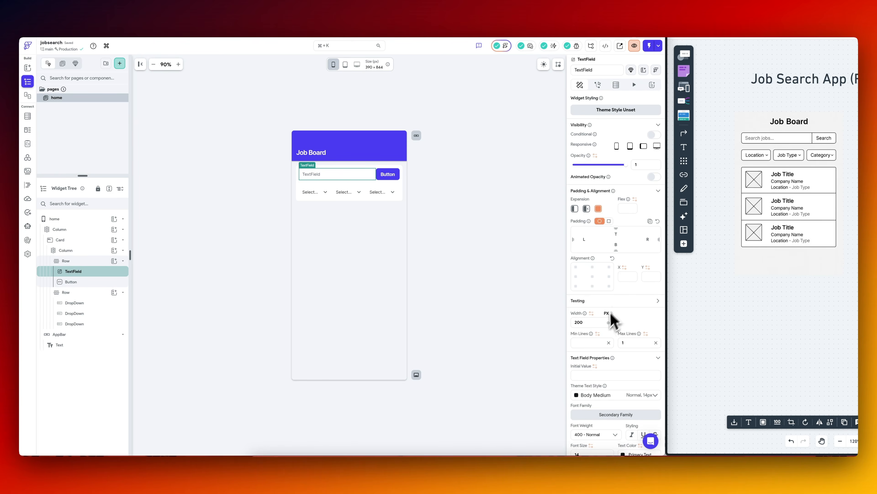
pyautogui.scroll(-4, 602, 325)
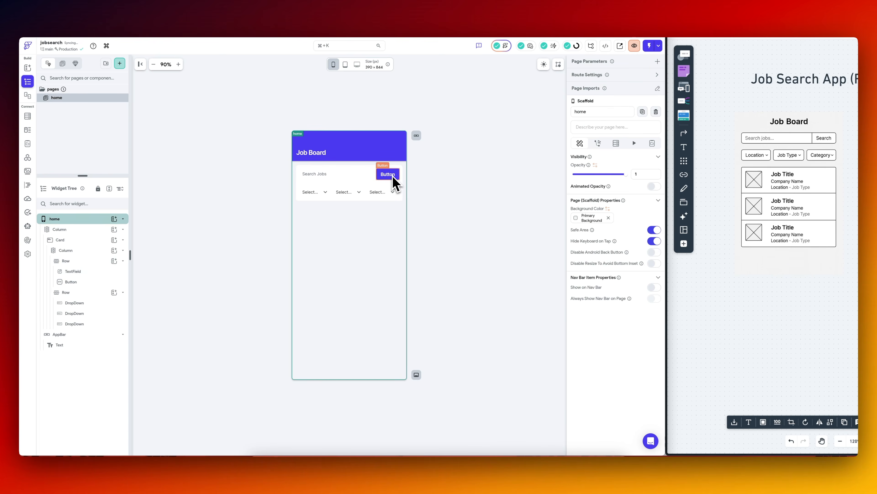
pyautogui.click(393, 176)
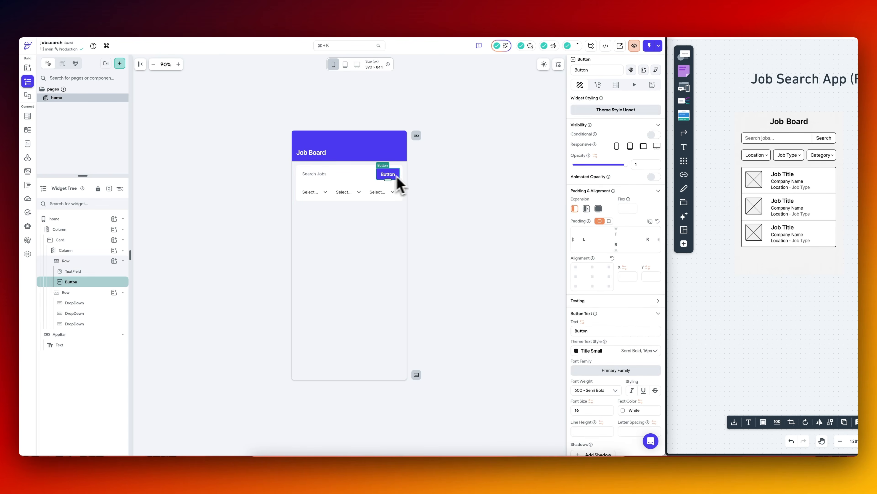
pyautogui.scroll(-3, 639, 210)
# Step: Set the hint texts of the three dropdowns to Location, Job Type and Category, in that order
pyautogui.click(321, 193)
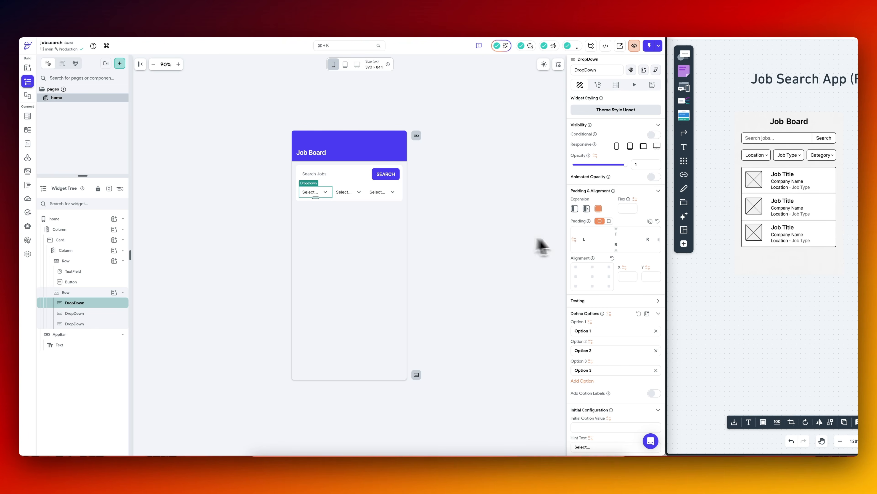
pyautogui.scroll(-2, 617, 281)
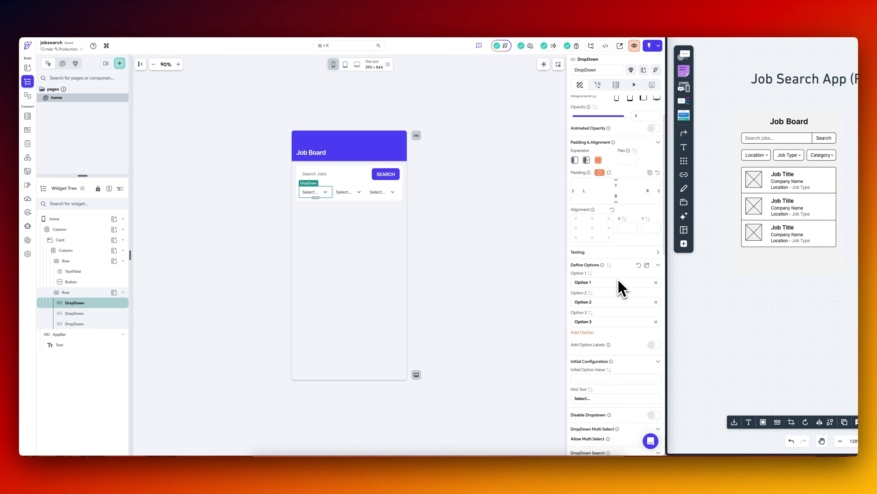
pyautogui.click(608, 386)
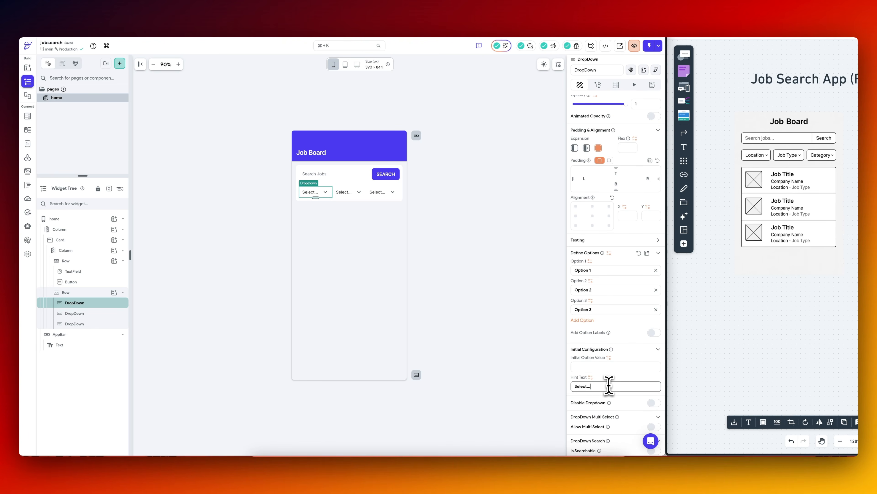
# Step: Add a ListView below the search card and nest a card containing a row inside it
pyautogui.click(114, 229)
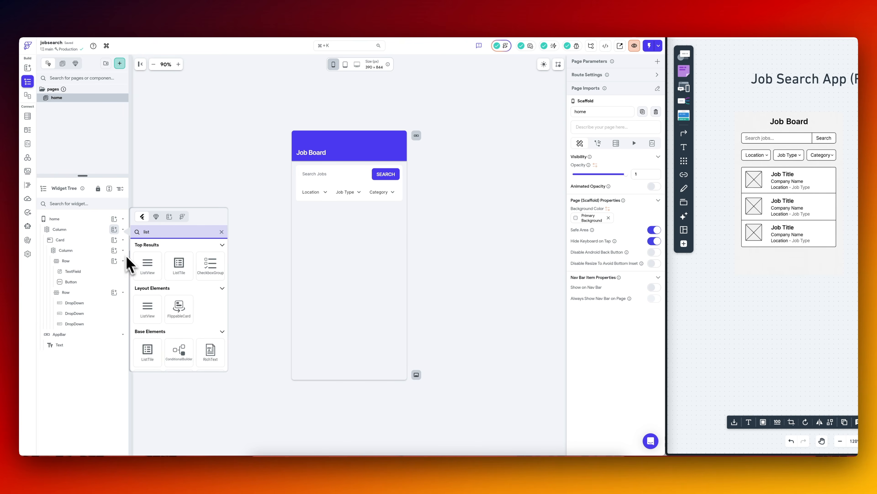
pyautogui.click(148, 265)
pyautogui.click(114, 344)
pyautogui.write('row')
pyautogui.press('Return')
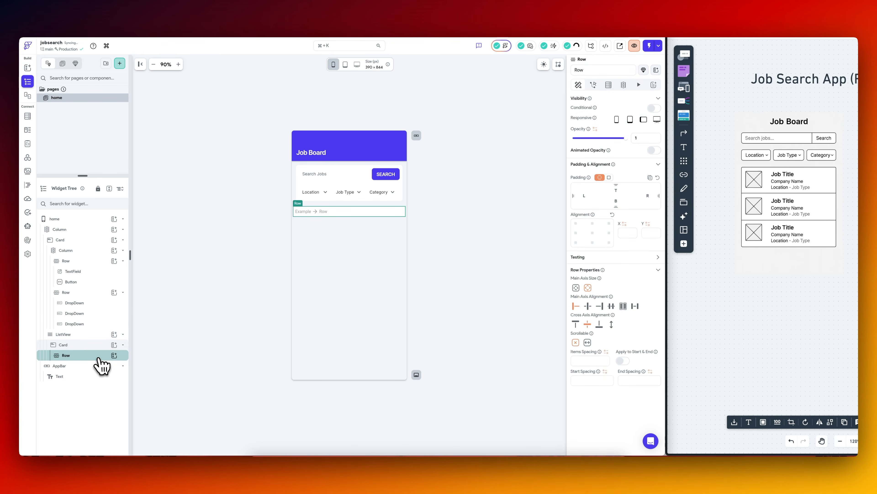
# Step: Add two columns to the list card's row and place an image in the first column
pyautogui.click(114, 354)
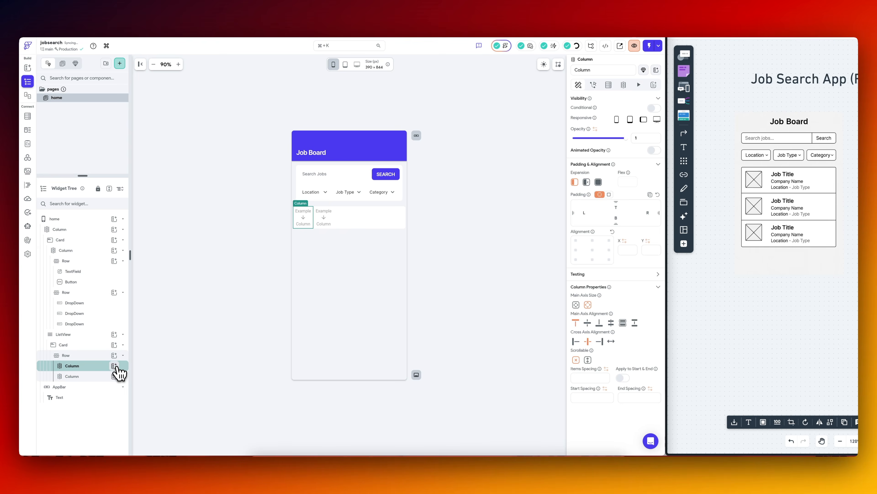
pyautogui.click(116, 366)
pyautogui.click(179, 378)
# Step: Add three rows to the second column of the list card
pyautogui.click(114, 386)
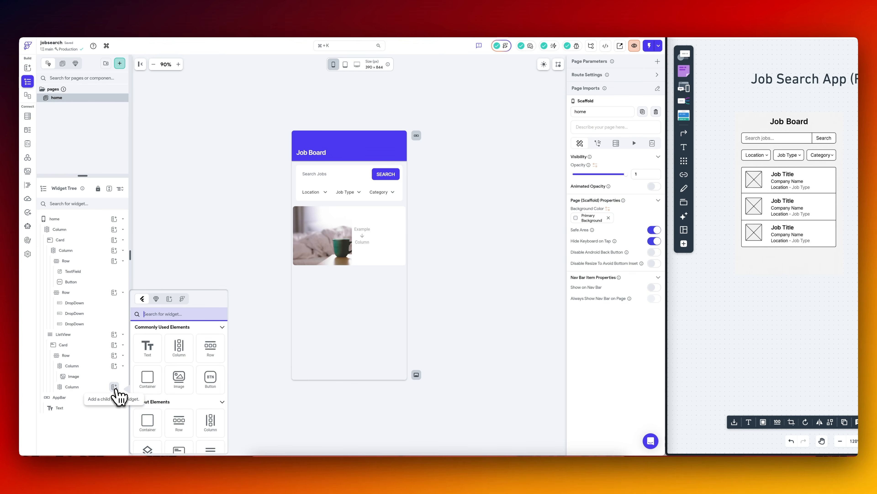
pyautogui.write('row')
pyautogui.press('Return')
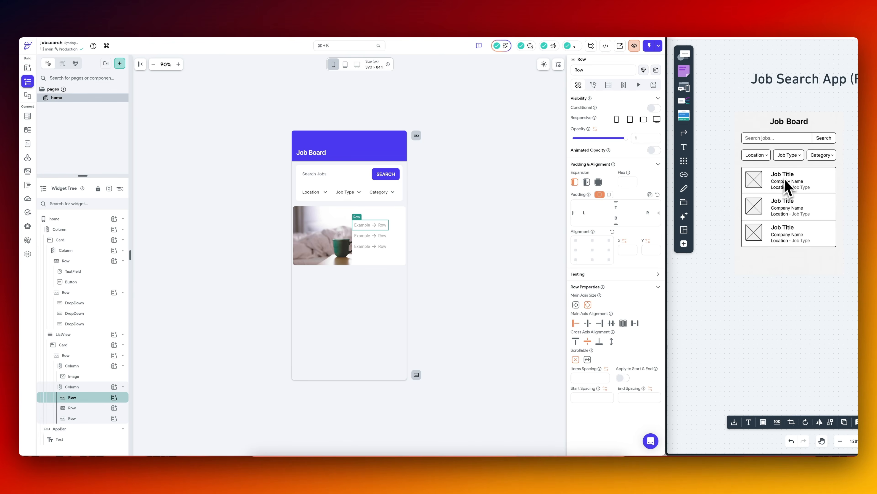
# Step: Set the list card image's width and height to 45 px each
pyautogui.click(97, 377)
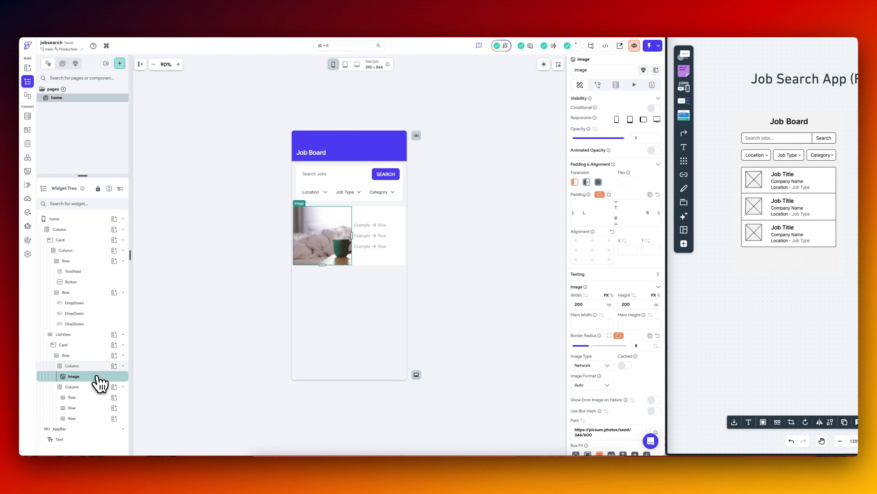
pyautogui.click(592, 304)
pyautogui.write('45')
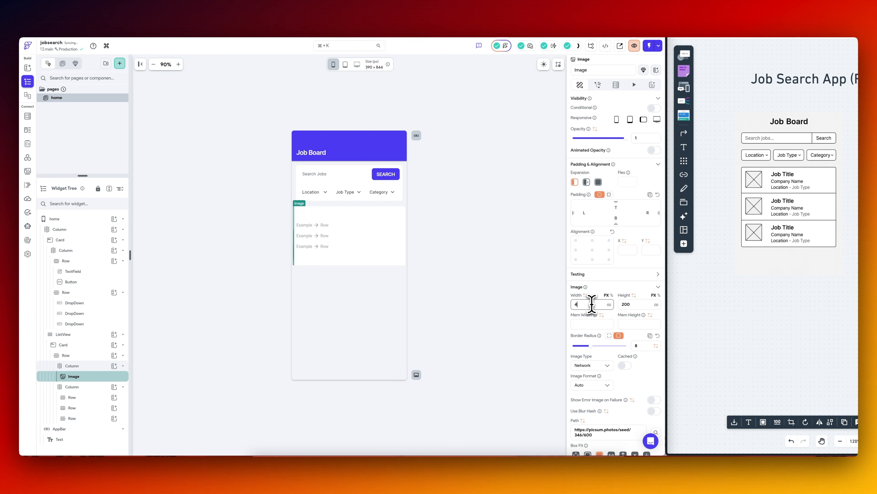
pyautogui.write('45')
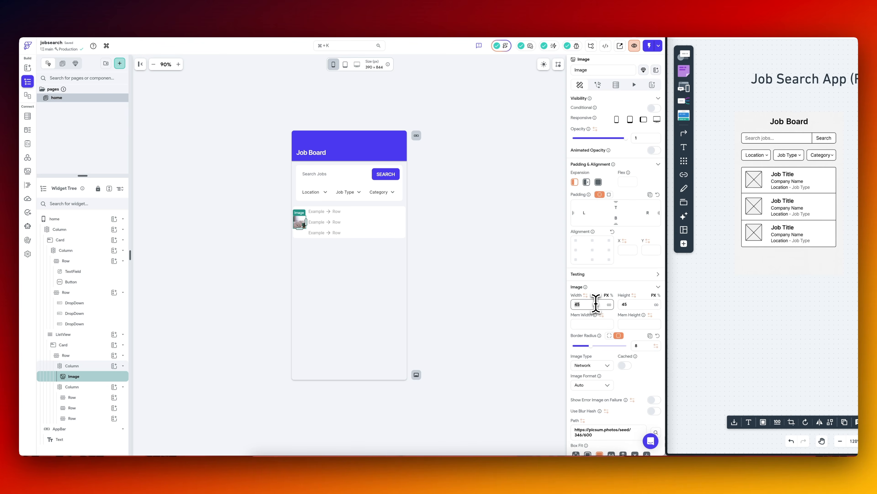
pyautogui.write('50')
# Step: Set the list card image's width and height to 50 px and give the card's row a padding of 10
pyautogui.doubleClick(636, 306)
pyautogui.write('50')
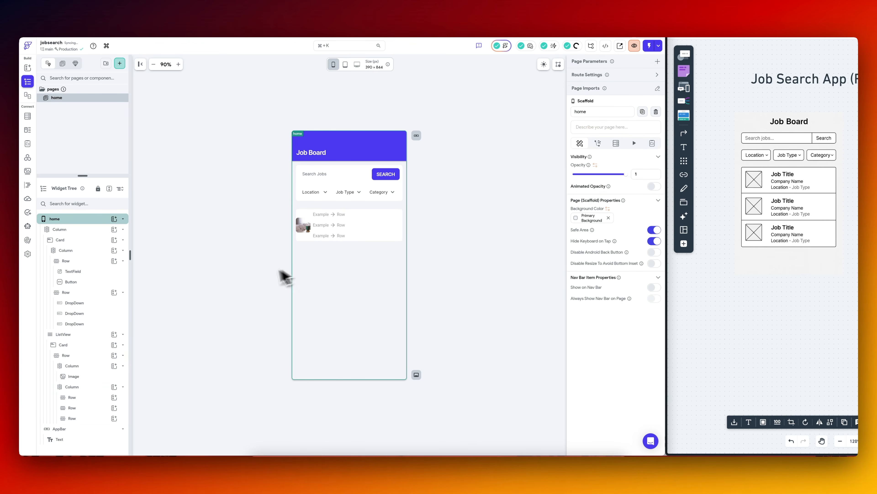
pyautogui.click(93, 358)
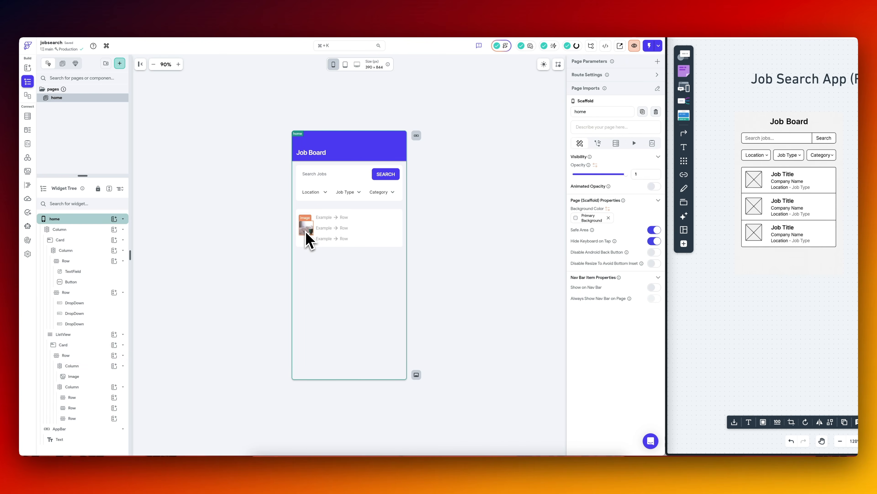
# Step: Add a text widget to each of the three rows in the list card's second column and set each row's padding to 10
pyautogui.click(328, 221)
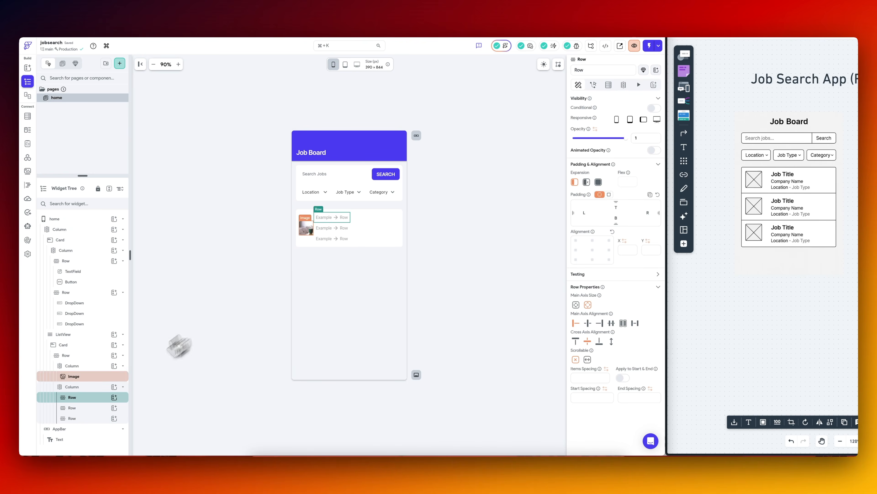
pyautogui.click(114, 398)
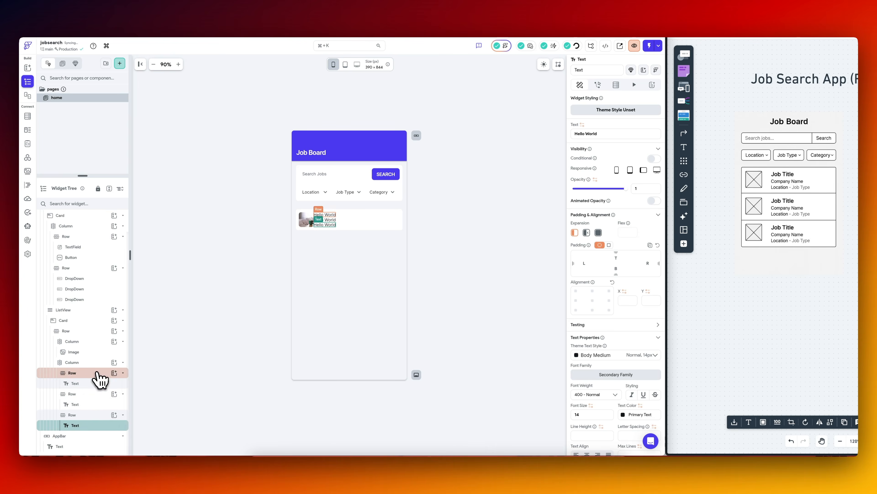
pyautogui.click(96, 372)
pyautogui.click(609, 195)
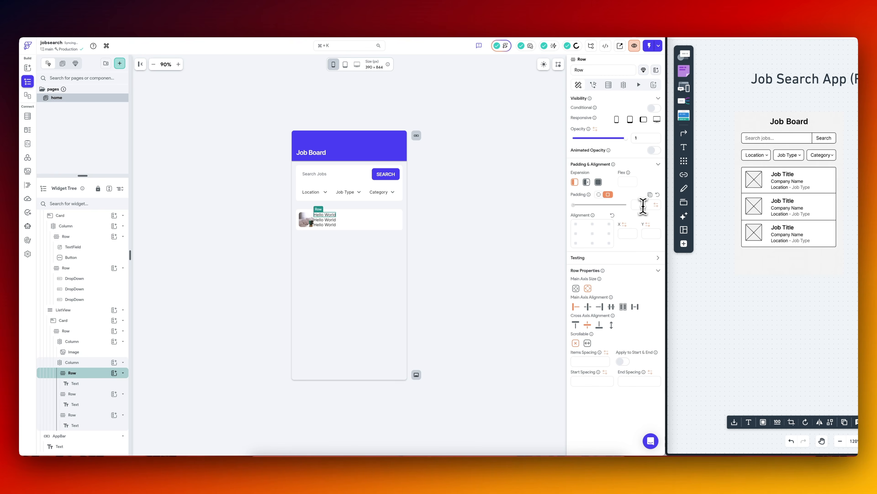
pyautogui.write('10')
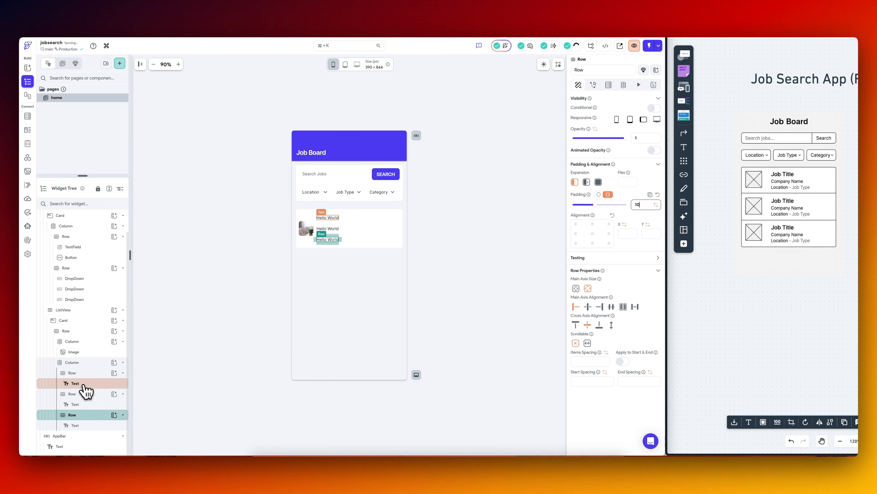
# Step: Set the expansion of the three text widgets in the list card to Expanded
pyautogui.click(84, 385)
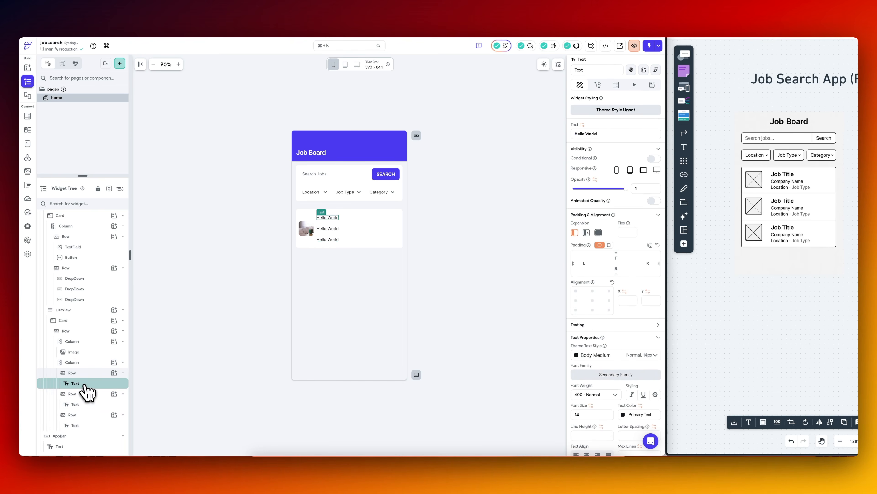
pyautogui.click(598, 232)
pyautogui.click(83, 404)
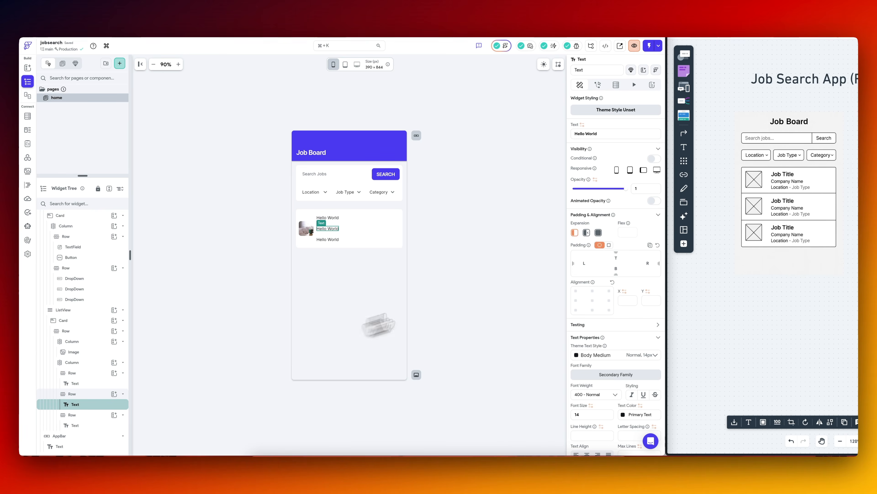
pyautogui.click(598, 233)
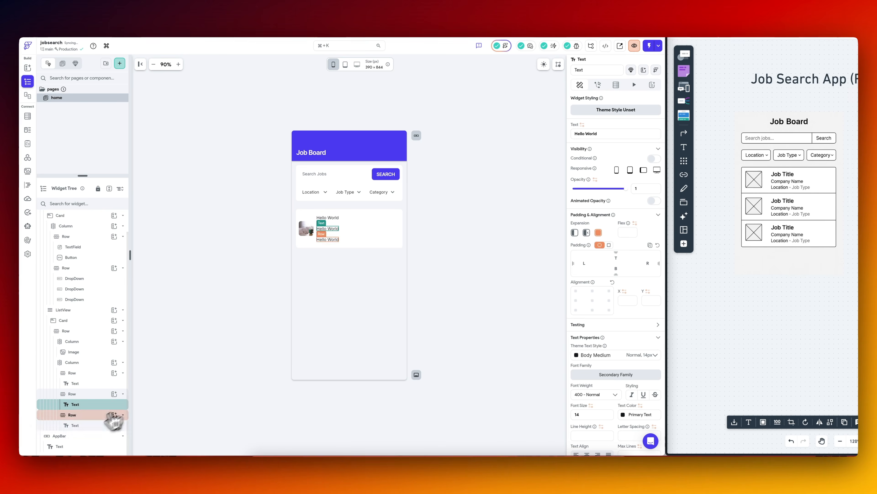
pyautogui.click(83, 425)
pyautogui.click(598, 233)
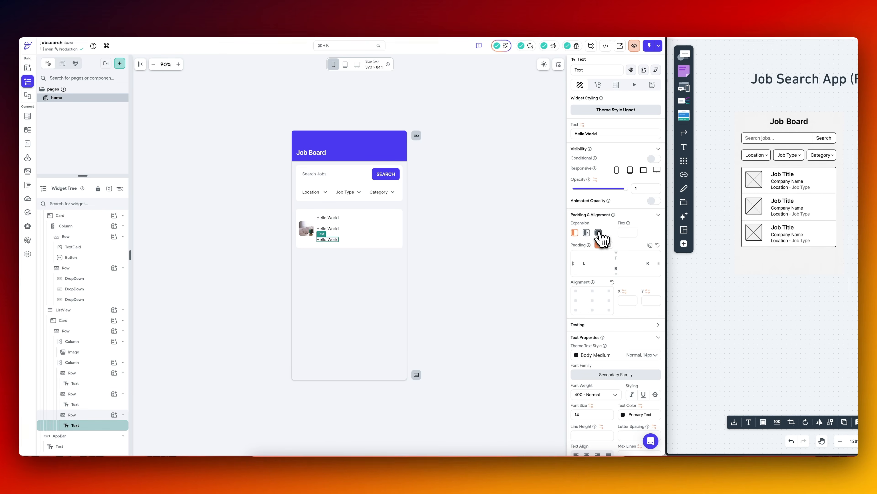
# Step: Set the font size of the first text in the list card to 18
pyautogui.click(335, 222)
pyautogui.scroll(-2, 607, 309)
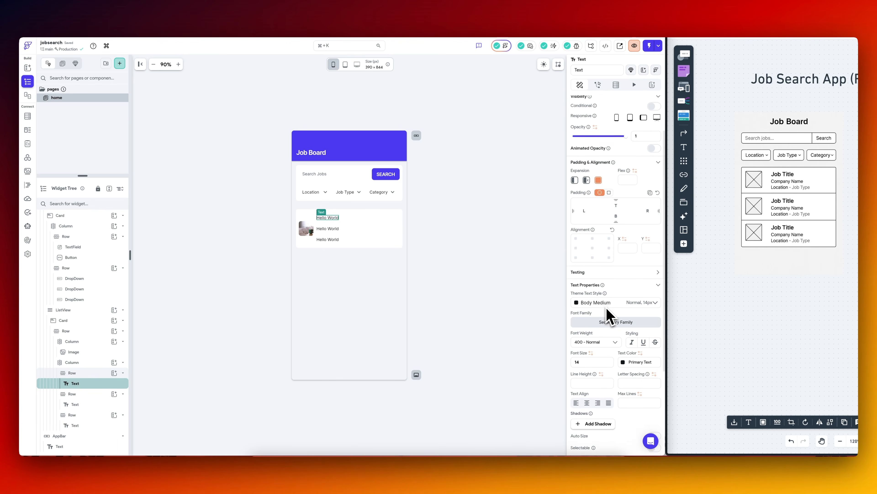
pyautogui.scroll(-1, 607, 308)
pyautogui.doubleClick(595, 338)
pyautogui.write('18')
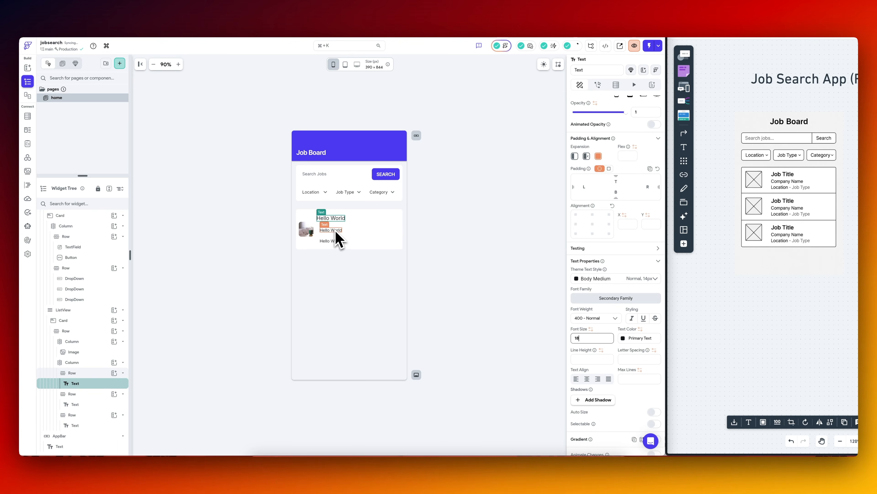
pyautogui.click(338, 219)
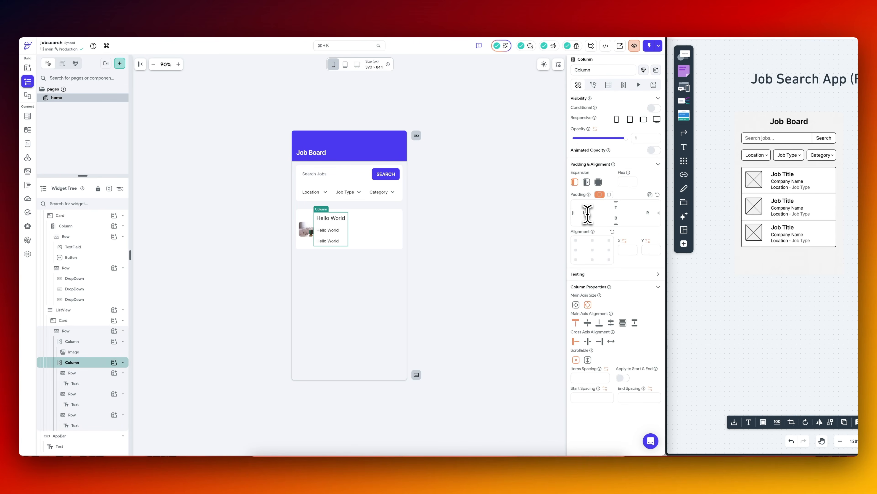
# Step: Set the left padding of the list card's text column to 30
pyautogui.click(588, 212)
pyautogui.write('30')
# Step: Try Space Around and Space Between as the main axis alignment of the list card's row
pyautogui.click(93, 331)
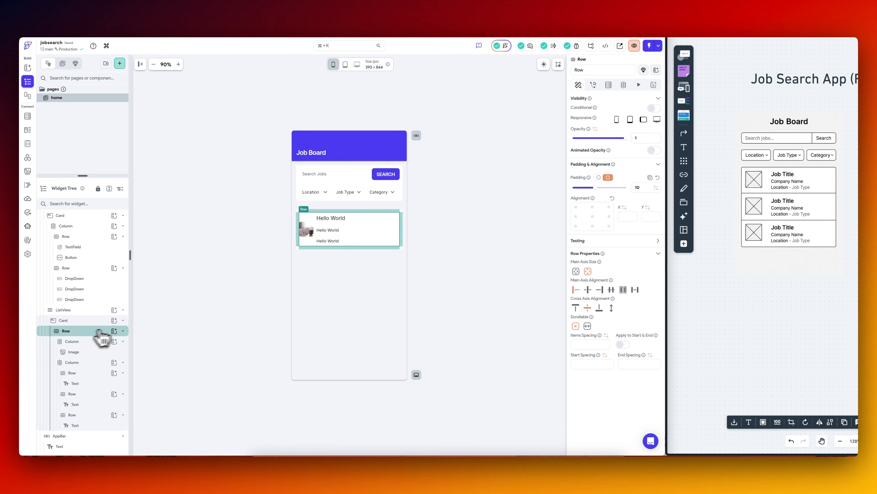
pyautogui.click(623, 289)
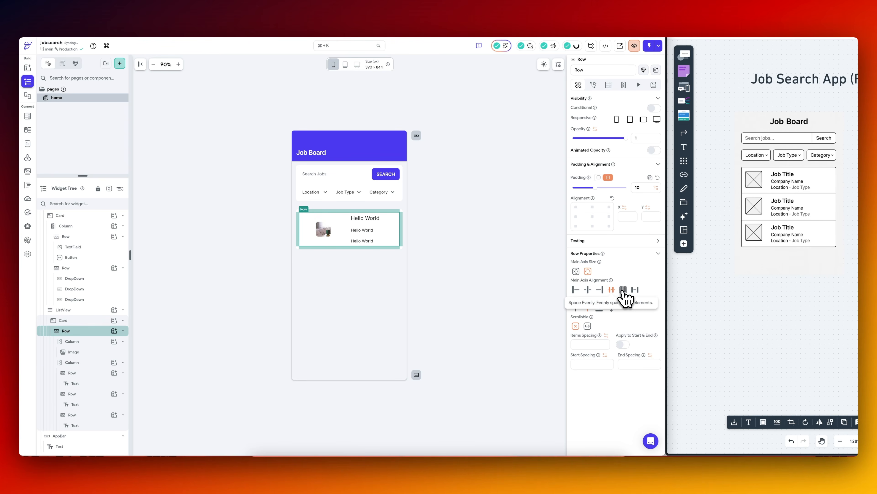
pyautogui.click(636, 291)
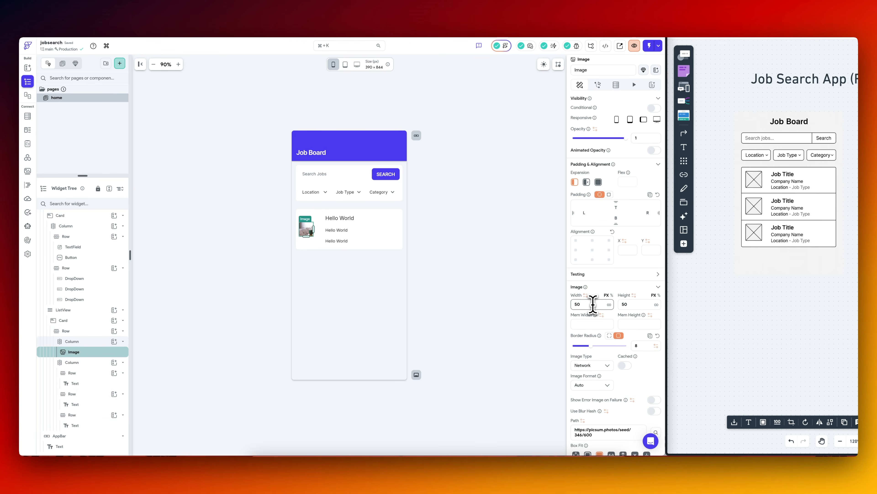
# Step: Set the list card image's width and height to 55 px
pyautogui.press('BackSpace')
pyautogui.write('5')
pyautogui.click(638, 306)
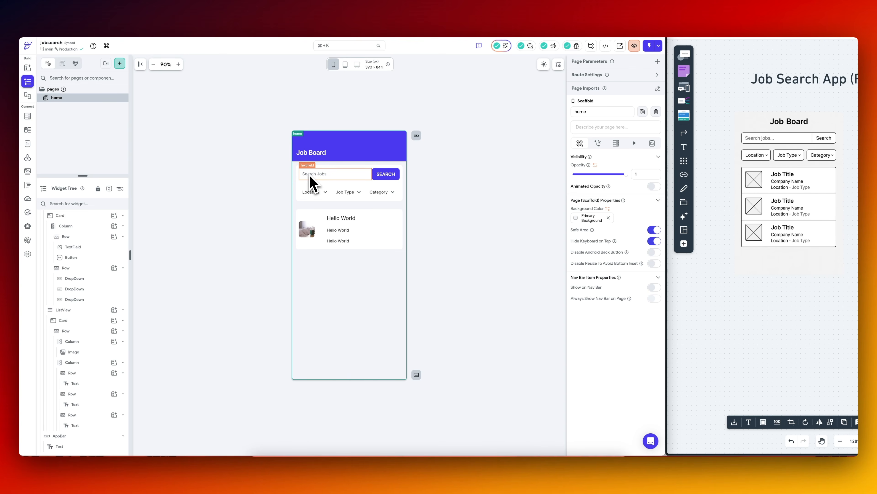
# Step: Remove the card around the search section while keeping its column of search field and dropdowns
pyautogui.click(85, 241)
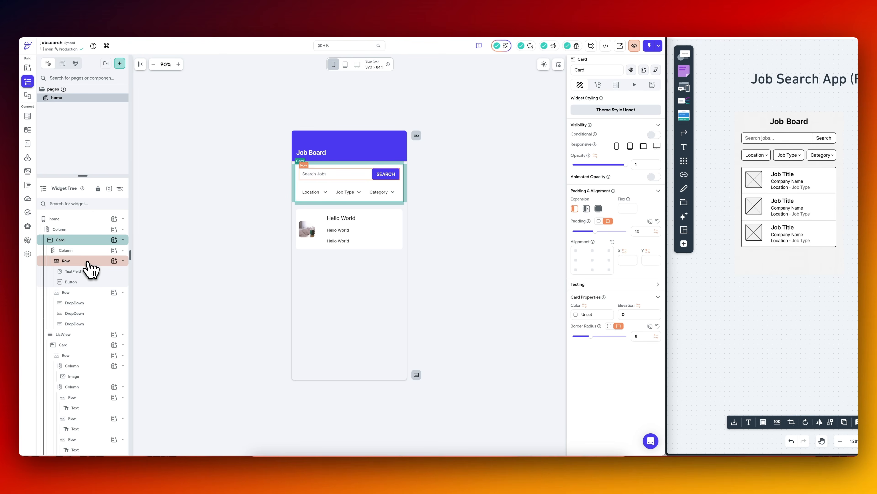
pyautogui.rightClick(84, 242)
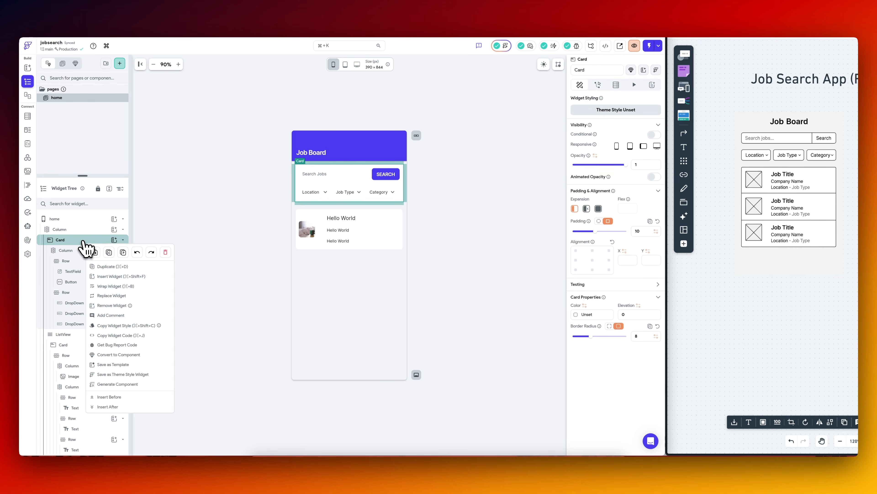
pyautogui.click(111, 311)
pyautogui.click(212, 231)
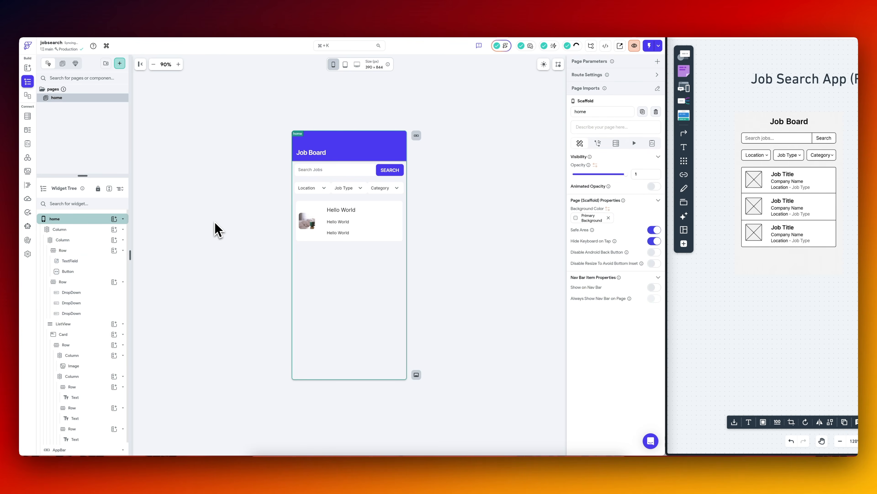
# Step: Compare the paddings of the page's widgets and set the padding of the search row and the dropdown row to 12
pyautogui.click(88, 251)
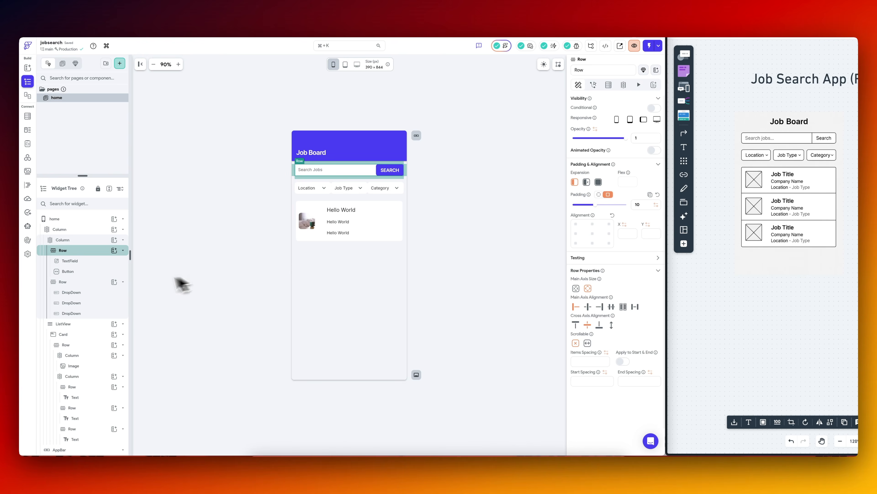
pyautogui.click(237, 257)
pyautogui.click(75, 334)
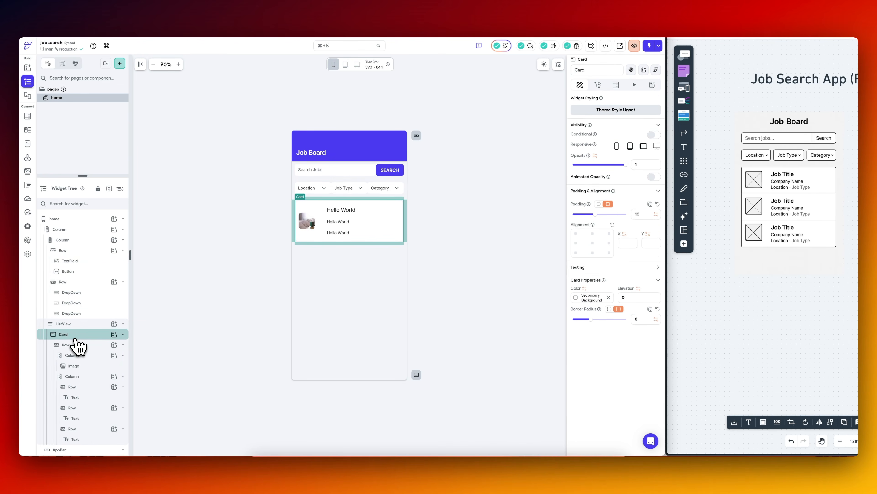
pyautogui.click(85, 229)
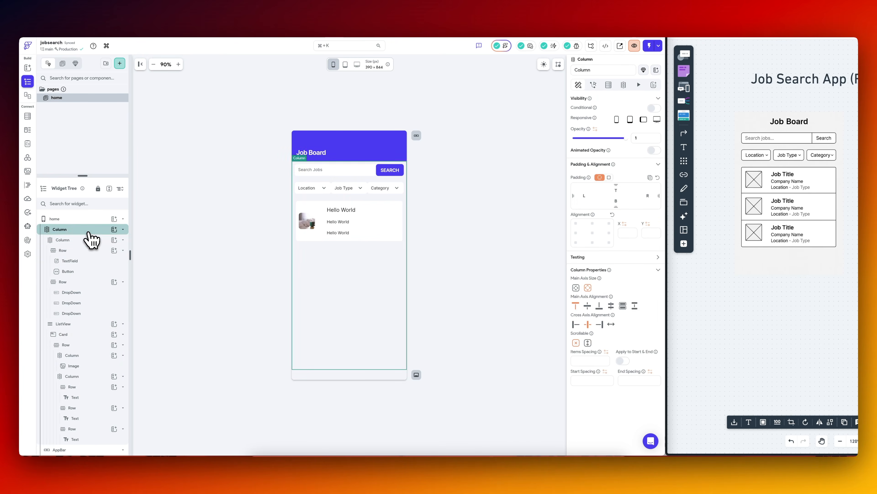
pyautogui.click(84, 251)
pyautogui.click(473, 225)
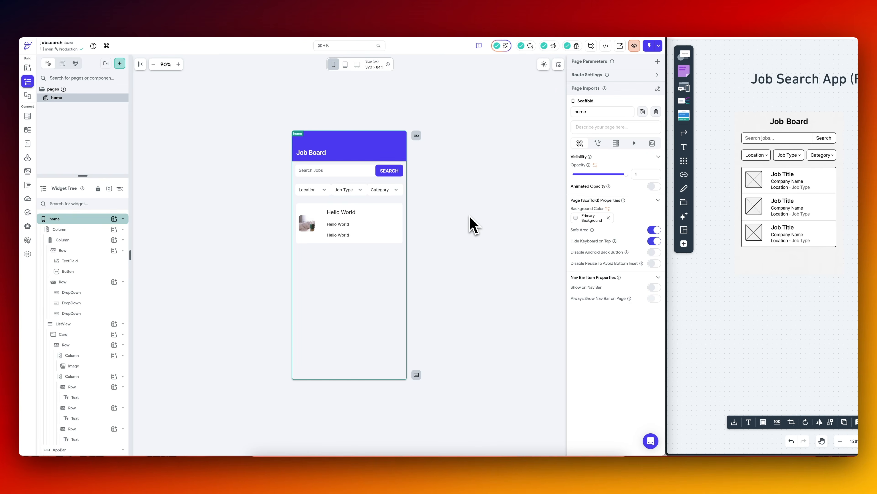
# Step: Increase the padding of the search row and the dropdown row further and add gaps between the three dropdowns
pyautogui.click(348, 172)
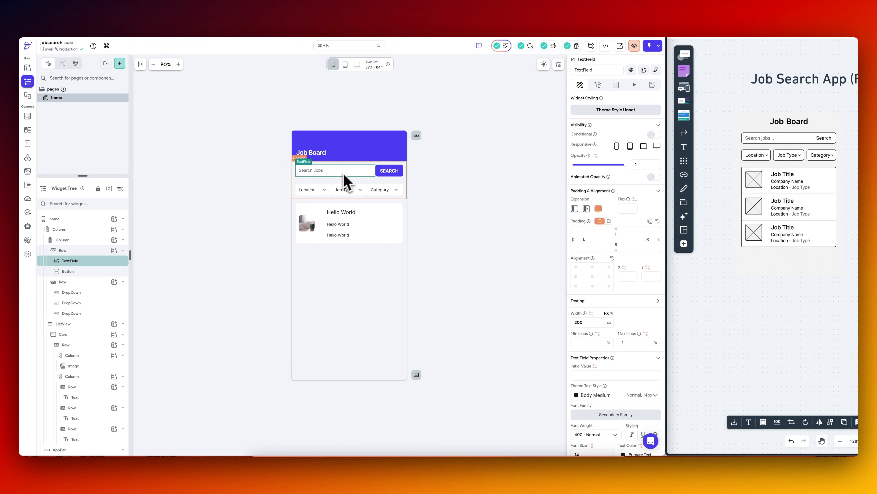
pyautogui.click(316, 194)
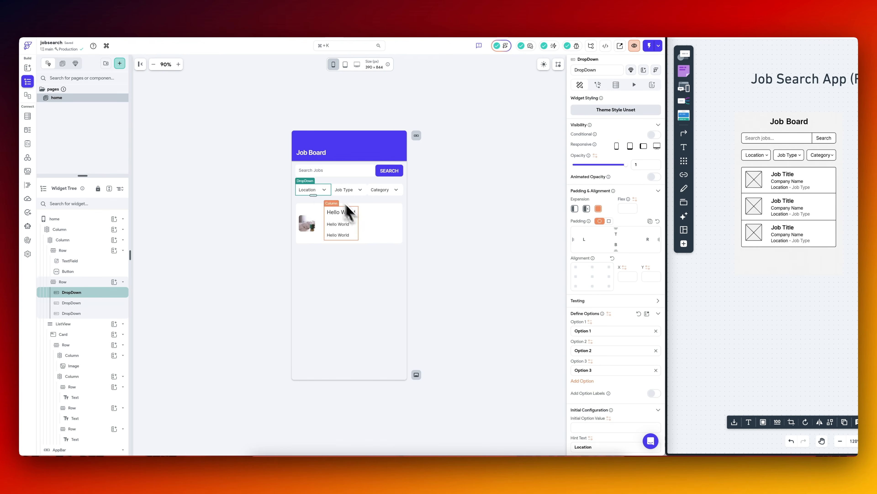
pyautogui.click(128, 283)
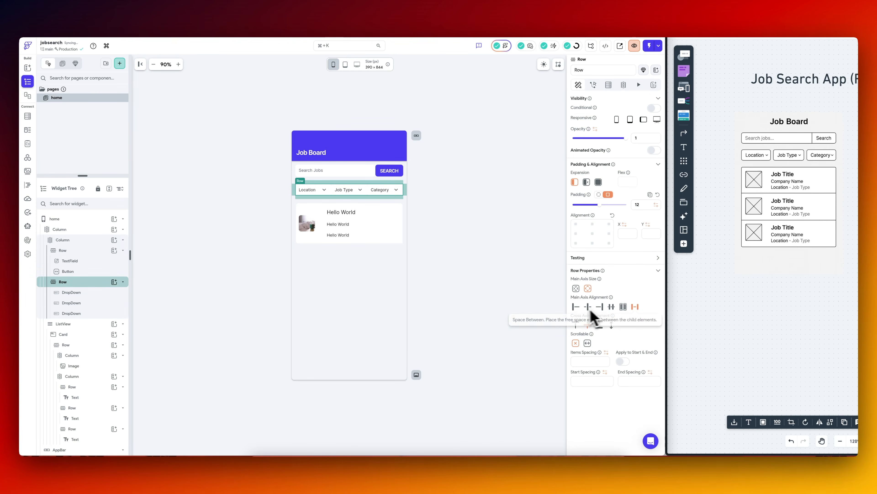
pyautogui.click(126, 292)
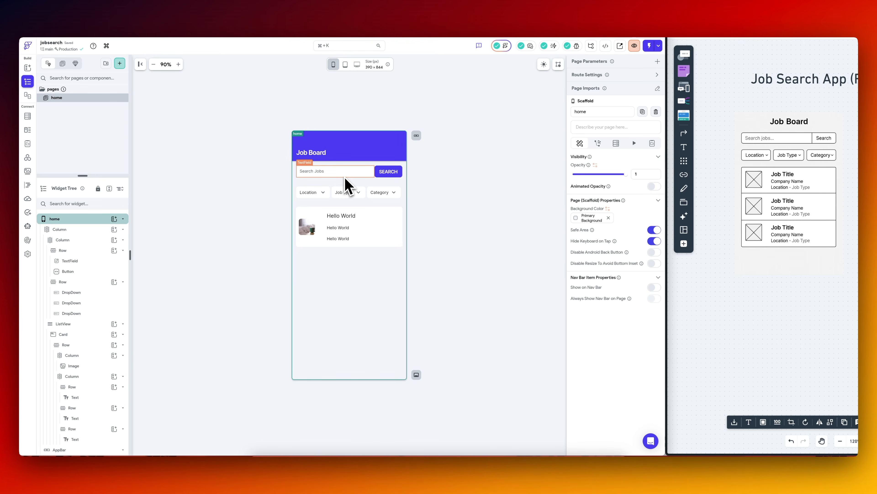
# Step: Switch to Supabase to view the jobs table, and to the Typesense Dashboard to view its collections
pyautogui.click(106, 18)
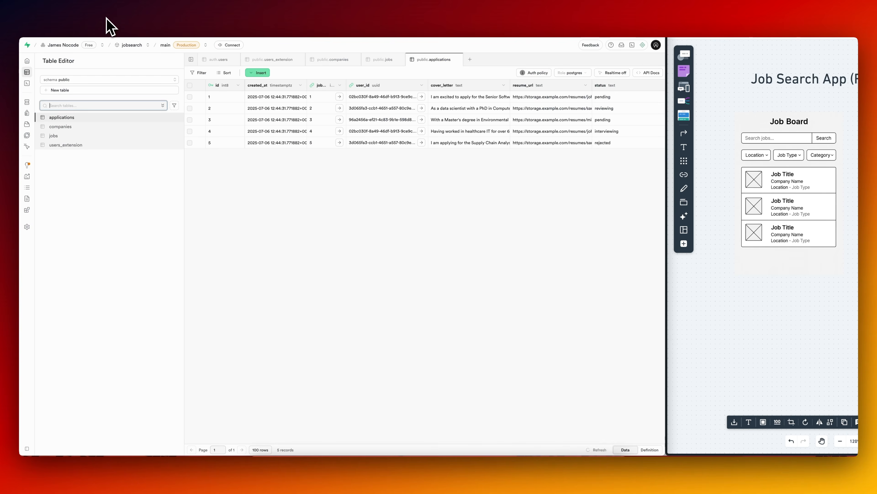
pyautogui.click(77, 135)
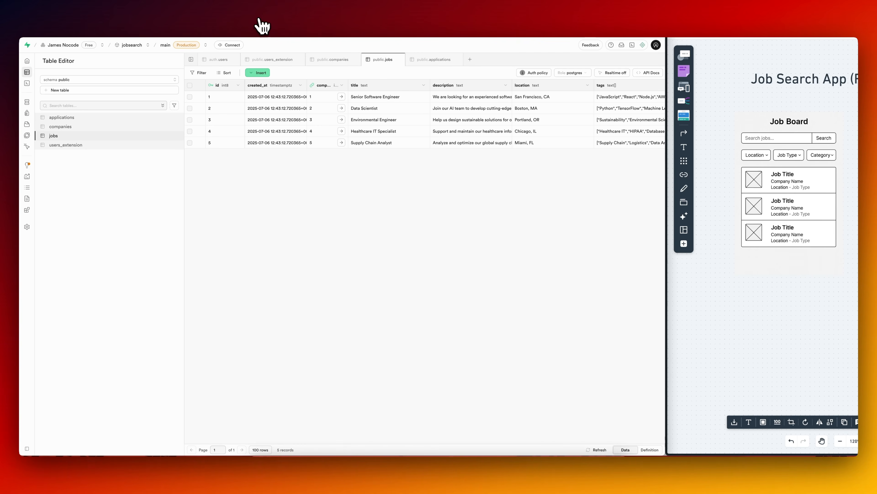
pyautogui.click(410, 14)
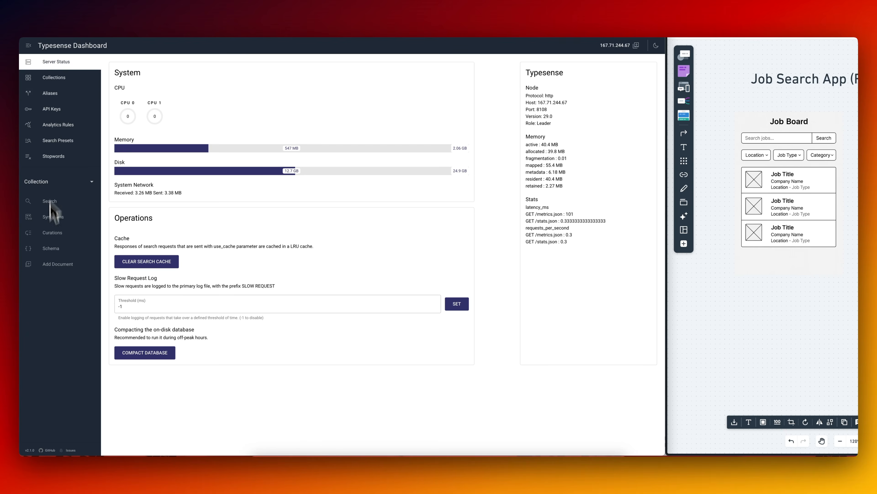
pyautogui.click(71, 78)
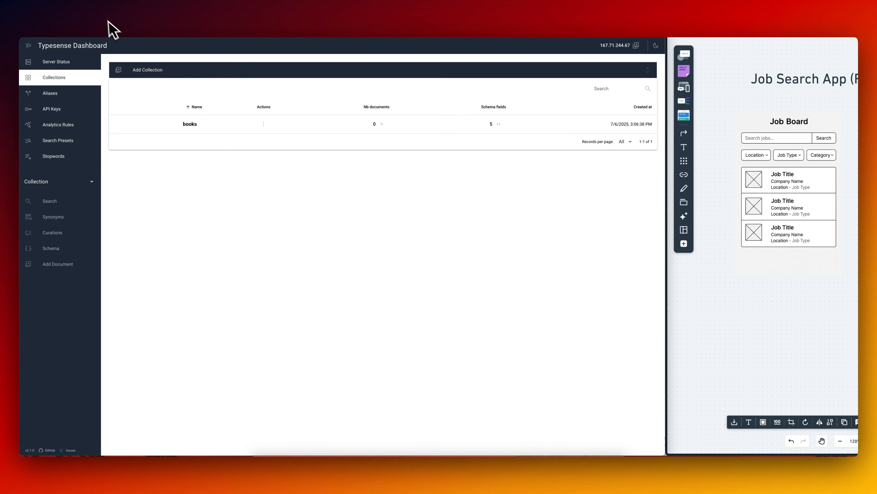
# Step: Switch back to FlutterFlow and select the Search Jobs text field on the home page
pyautogui.click(100, 16)
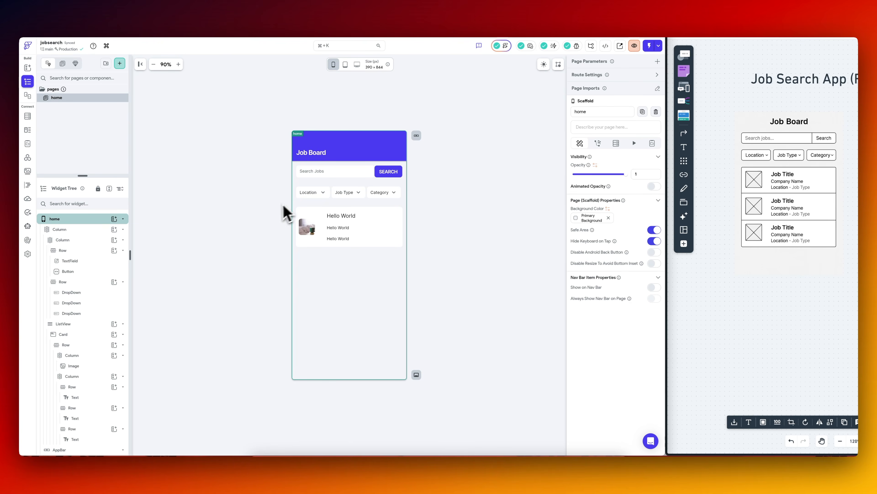
pyautogui.click(345, 180)
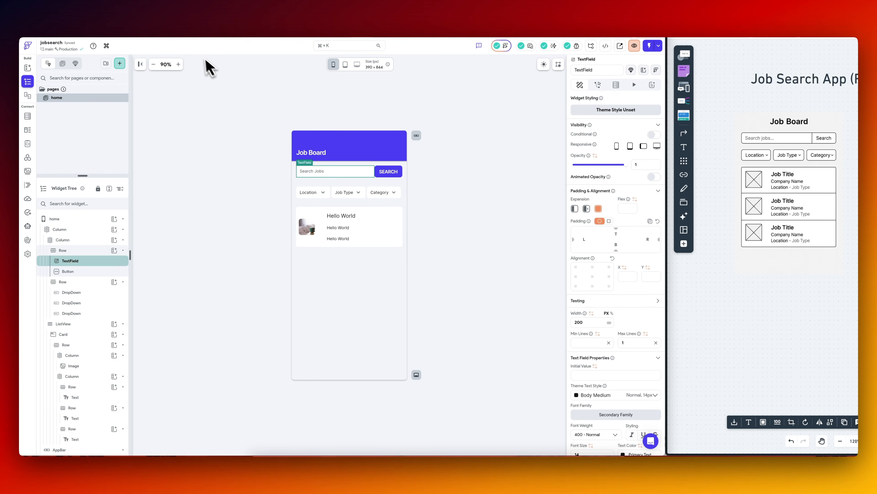
# Step: Switch to Supabase to look at the jobs table, and return to the Typesense Dashboard's list of collections
pyautogui.click(180, 19)
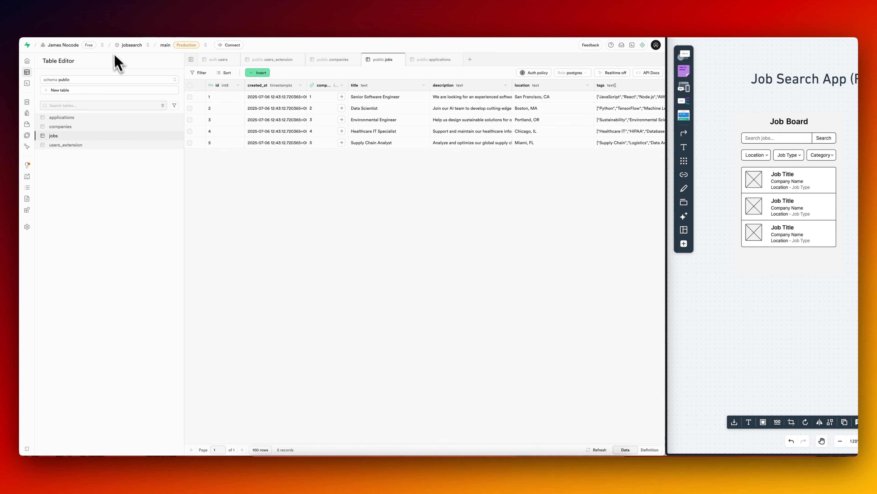
pyautogui.click(100, 19)
pyautogui.click(261, 22)
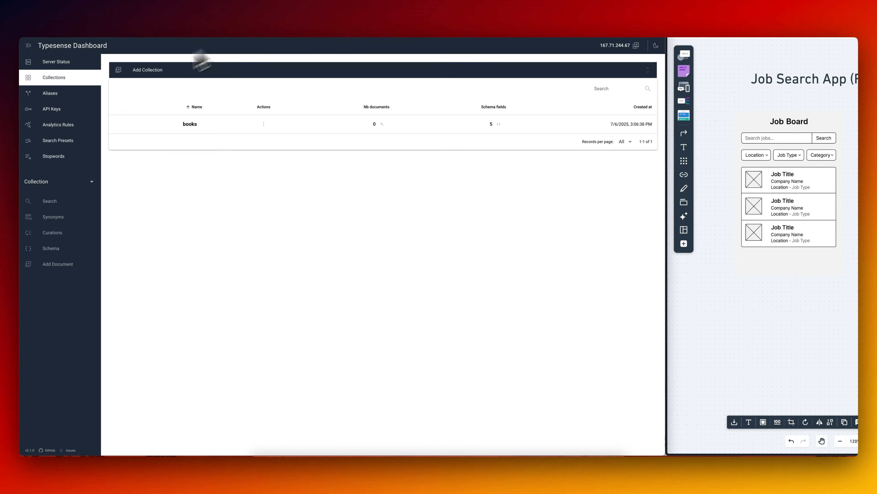
pyautogui.click(111, 18)
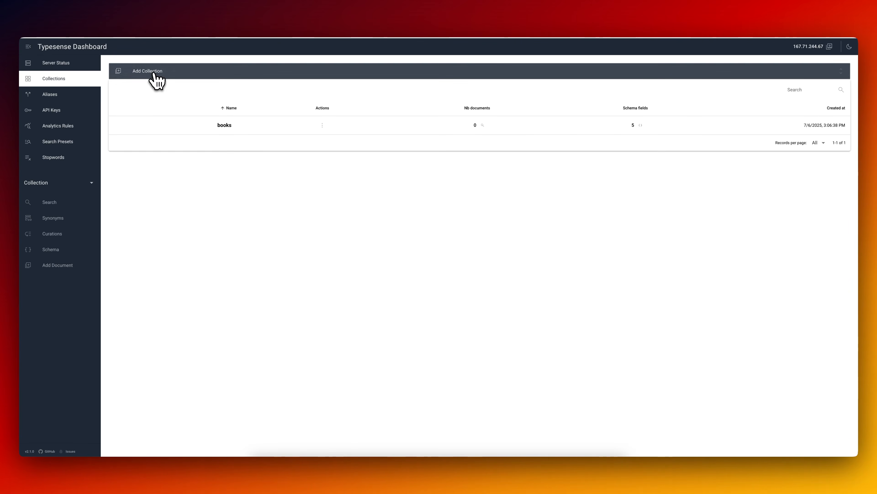
# Step: Start a new Typesense collection in JSON mode and replace the default schema with the copied jobs schema sorted by created_at
pyautogui.click(157, 81)
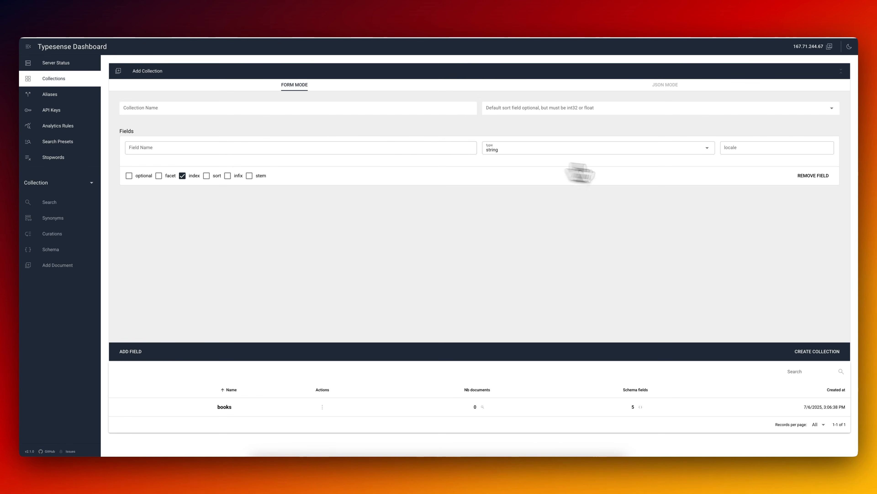
pyautogui.click(667, 85)
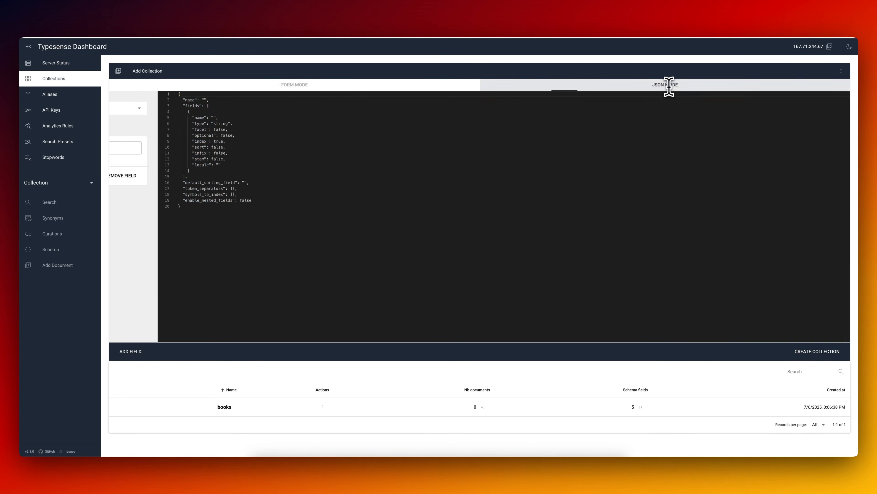
pyautogui.click(290, 129)
pyautogui.press('super+a')
pyautogui.write('{   "name": "jobs",   "fields": [     { "name": "id", "type": "string" },      { "name": "title", "type": "string" },     { "name": "description", "type": "string" },     { "name": "location", "type": "string", "facet": true },     { "name": "tags", "type": "string[]", "facet": true },     { "name": "company_name", "type": "string", "facet": true },      { "name": "is_remote", "type": "bool", "facet": true },     { "name": "salary_min", "type": "int32", "facet": true },     { "name": "salary_max", "type": "int32", "facet": true },      { "name": "status", "type": "string", "facet": true },  // active, closed, etc.     { "name": "created_at", "type": "int64", "facet": true }   ],   "default_sorting_field": "created_at" }')
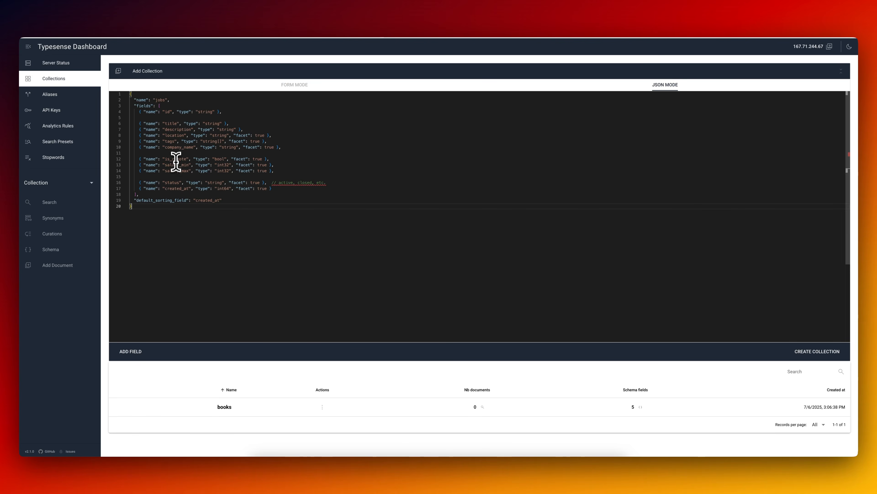
# Step: Remove the comment after the status field in the schema and create the jobs collection
pyautogui.moveTo(326, 182); pyautogui.dragTo(272, 183)
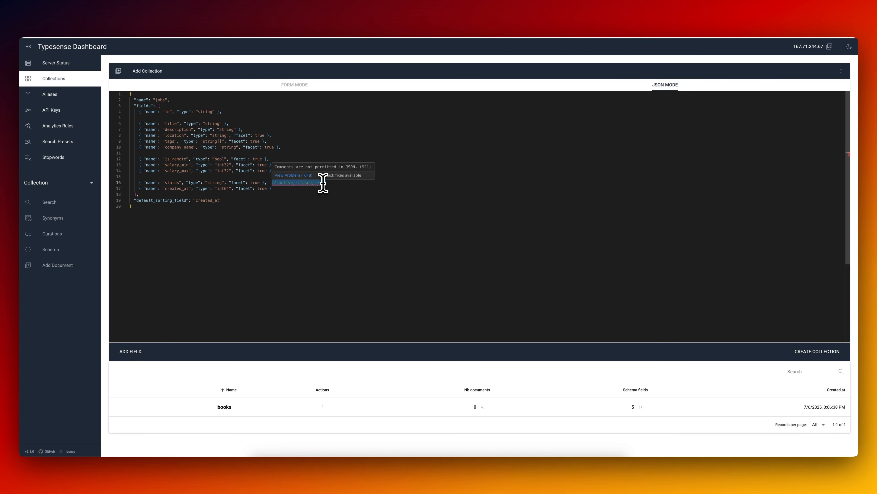
pyautogui.press('BackSpace')
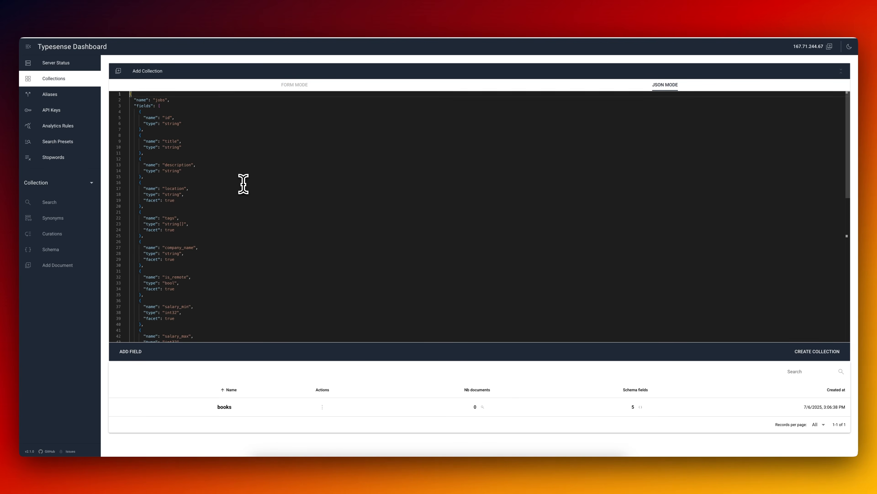
pyautogui.click(447, 211)
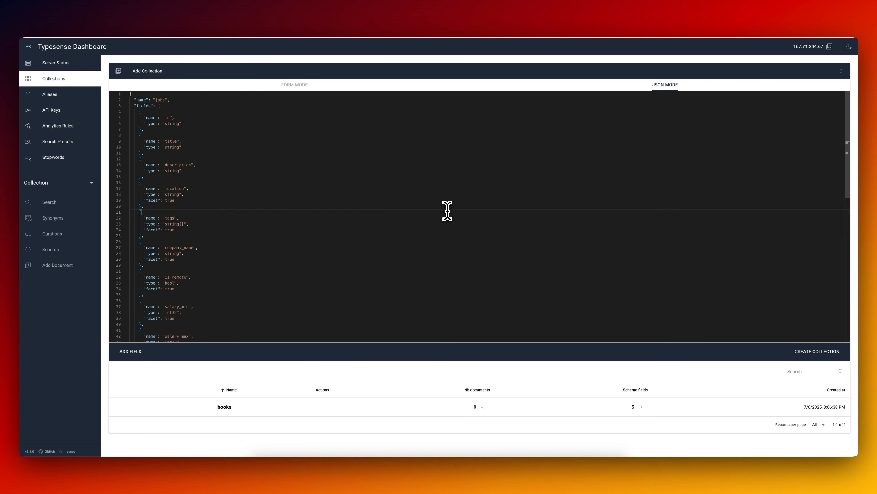
pyautogui.click(831, 354)
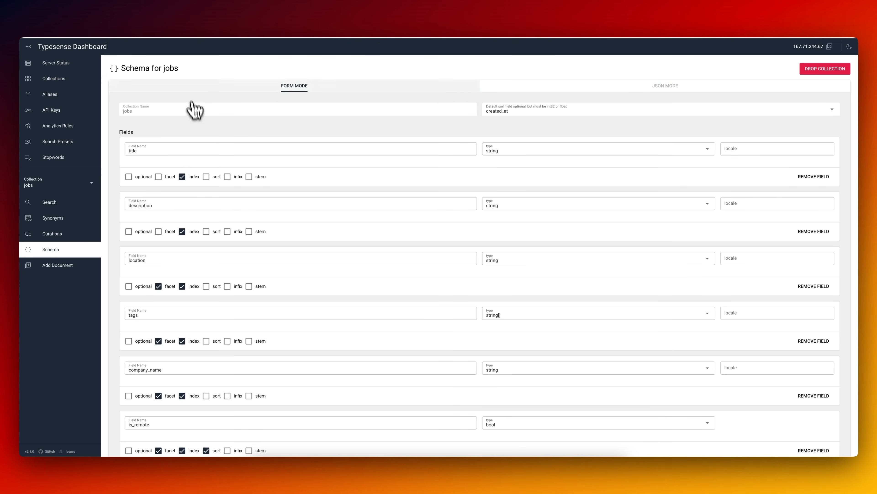
# Step: Review the fields in the jobs collection's schema and open the collection's search page from the collections list
pyautogui.scroll(-5, 268, 256)
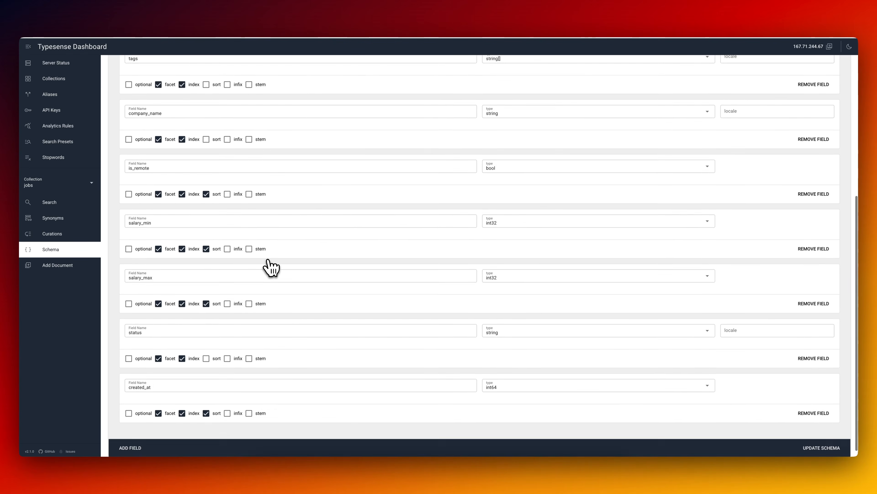
pyautogui.scroll(5, 270, 264)
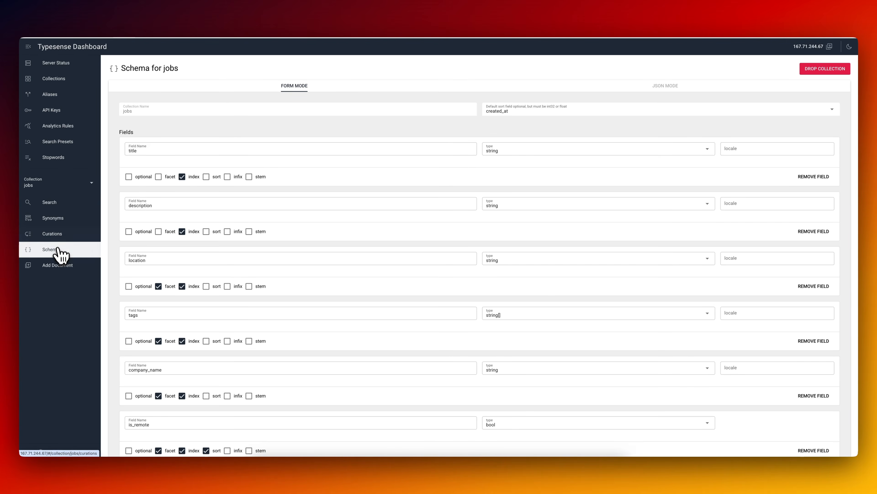
pyautogui.click(65, 83)
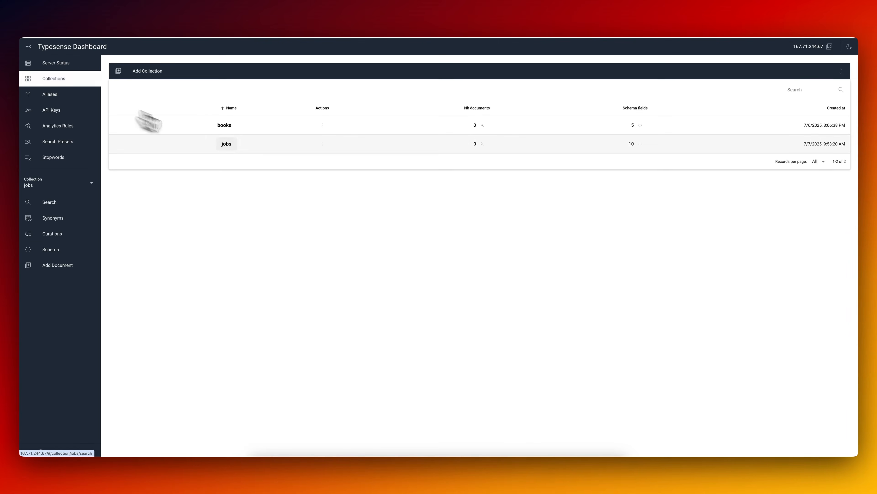
pyautogui.click(226, 145)
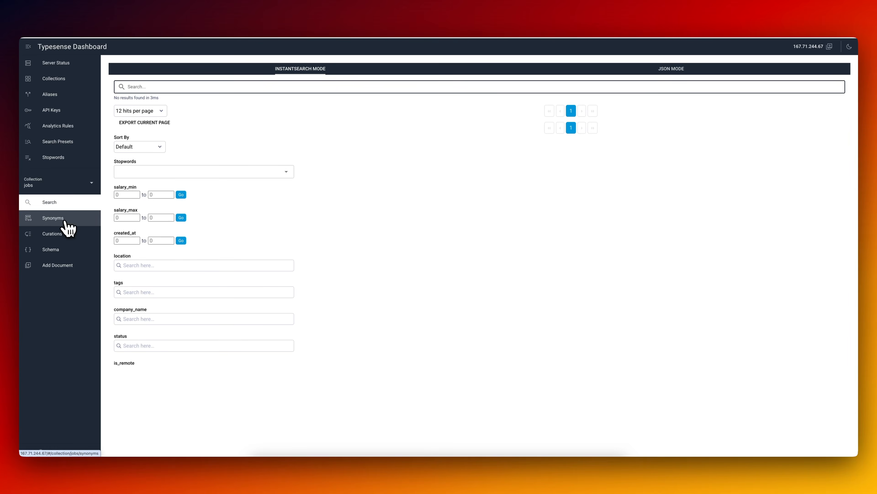
# Step: Replace the jobs collection's new-document template with the copied Senior Flutter Developer JSON and change its id to 12345
pyautogui.click(61, 265)
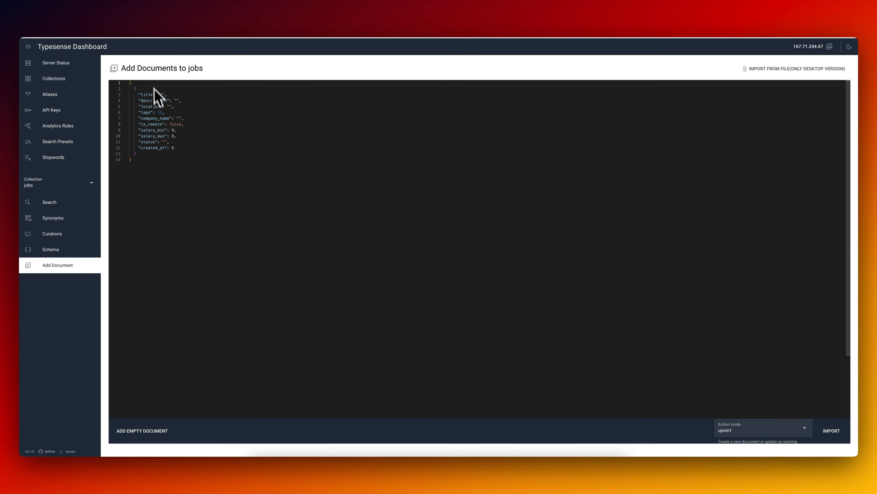
pyautogui.hotkey('ctrl', 'a')
pyautogui.hotkey('ctrl', 'v')
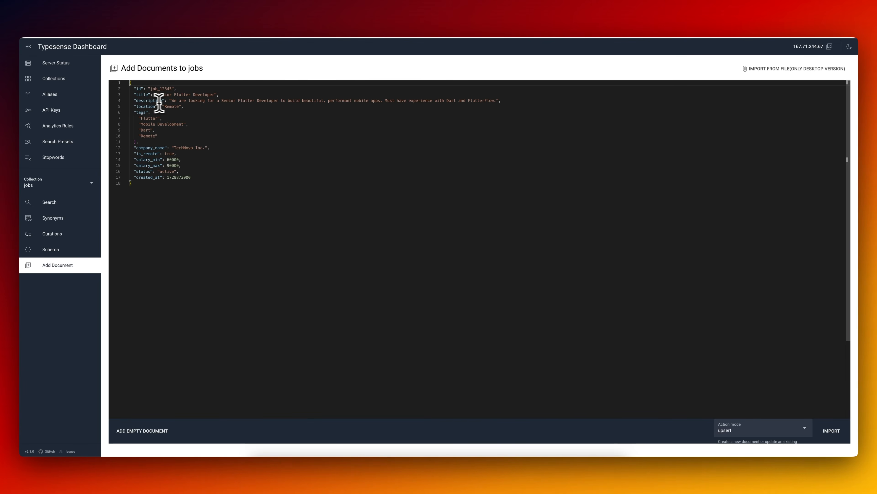
pyautogui.doubleClick(159, 88)
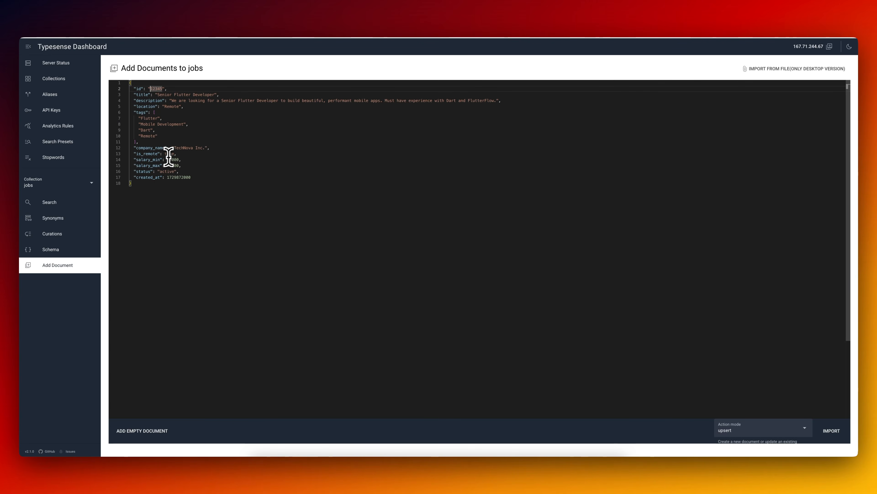
pyautogui.doubleClick(197, 177)
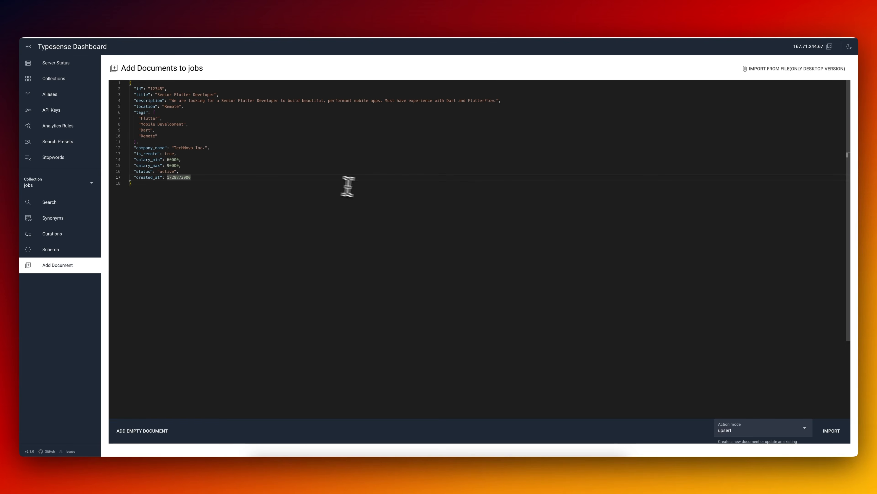
# Step: Choose upsert as the action mode and import the Senior Flutter Developer document into the jobs collection
pyautogui.click(746, 433)
pyautogui.click(737, 396)
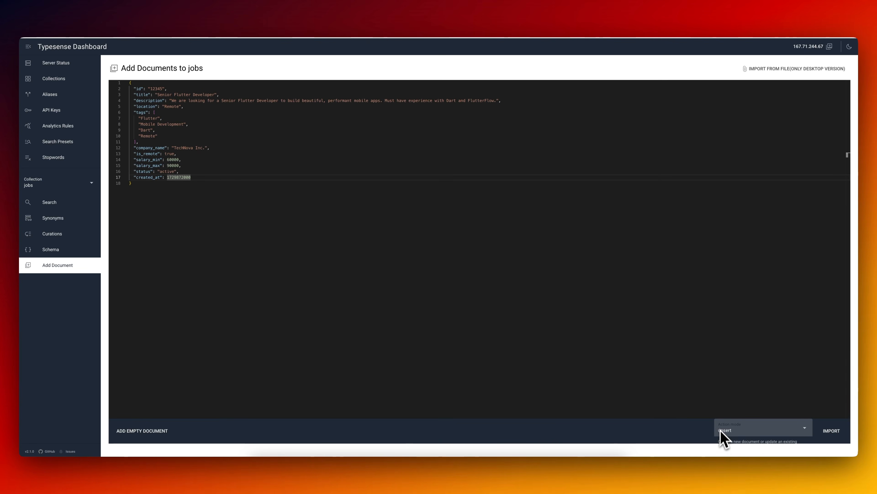
pyautogui.click(350, 293)
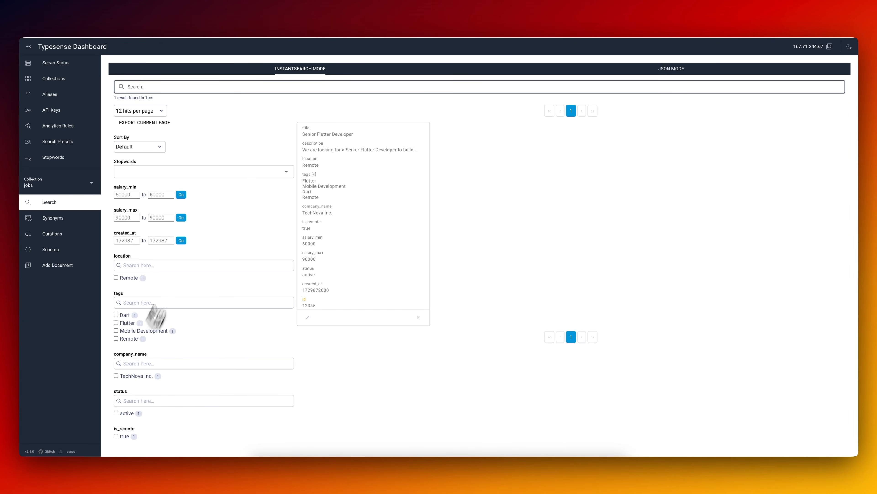
# Step: Open the jobs collection from the collections list and search its documents for "flutter"
pyautogui.click(68, 81)
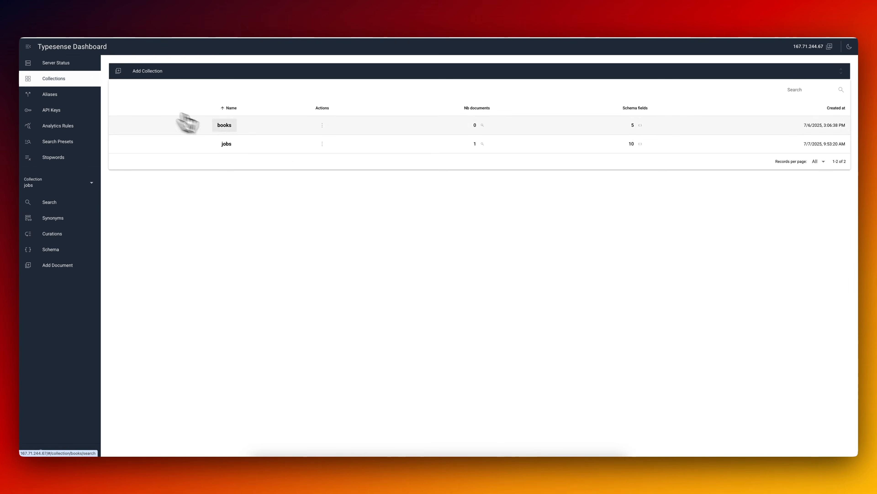
pyautogui.click(476, 144)
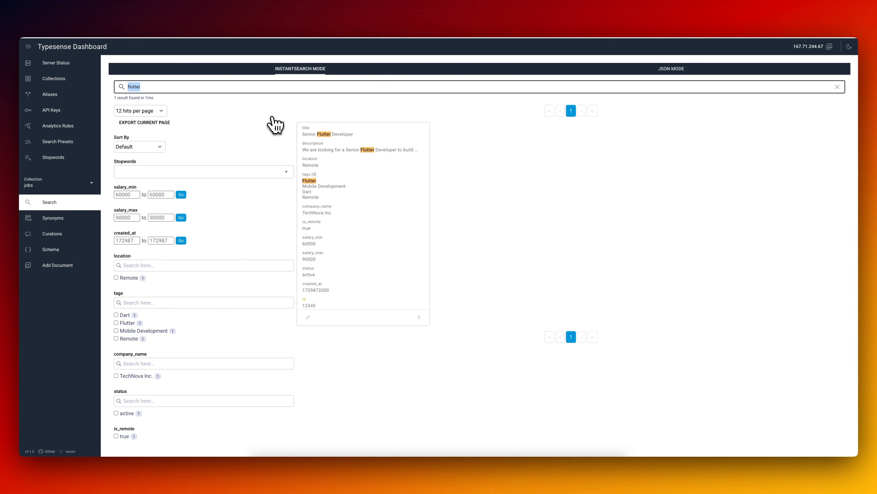
pyautogui.write('em')
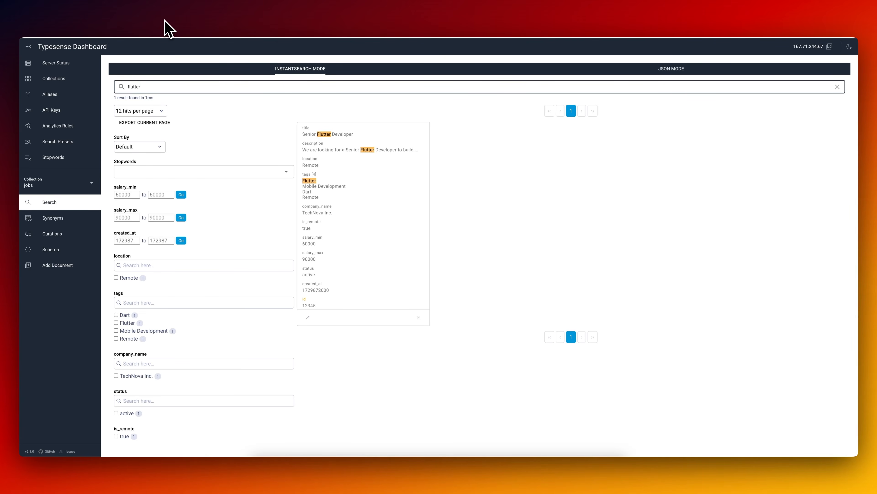
# Step: Switch to FlutterFlow and review the SearchJobs API call's URL, headers, query parameters and variables
pyautogui.click(93, 20)
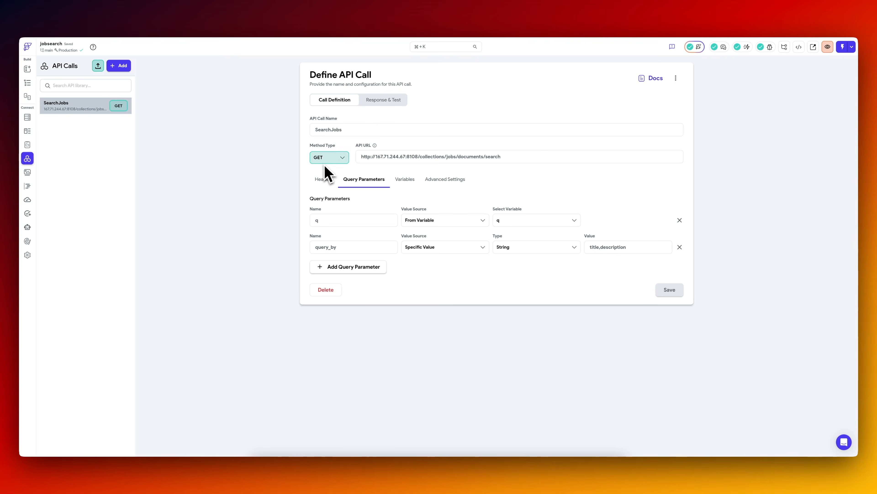
pyautogui.moveTo(361, 156); pyautogui.dragTo(517, 157)
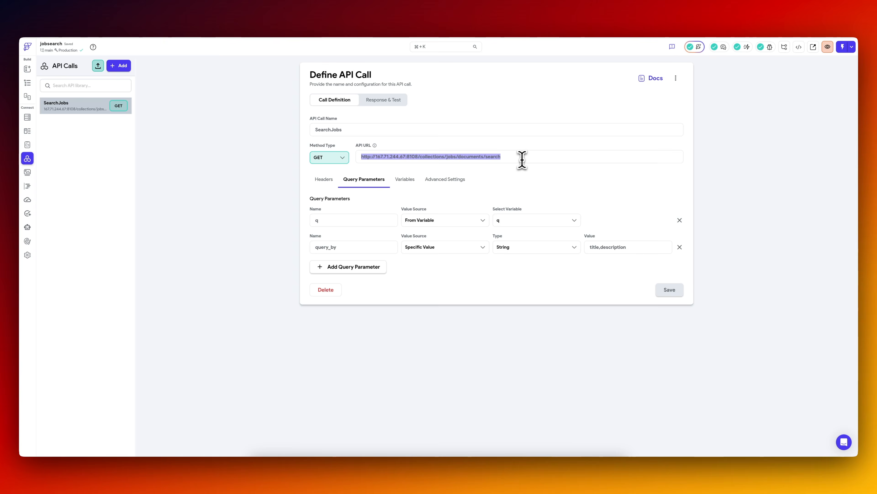
pyautogui.click(326, 180)
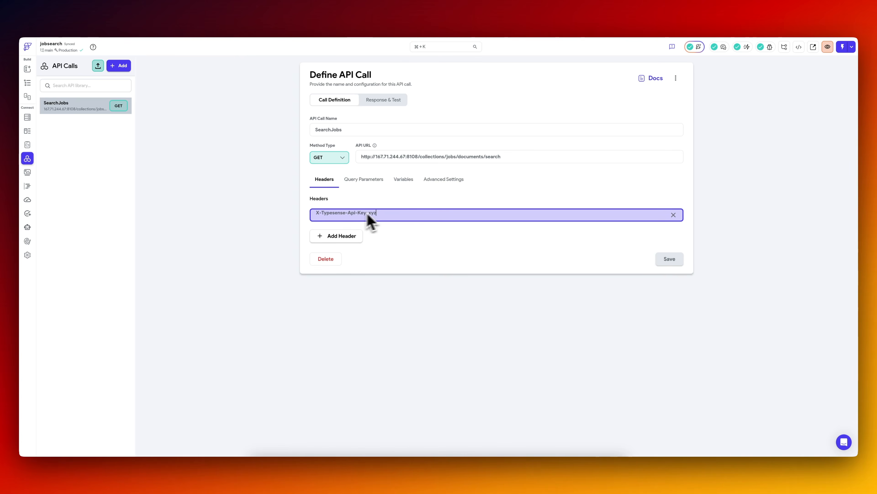
pyautogui.click(364, 183)
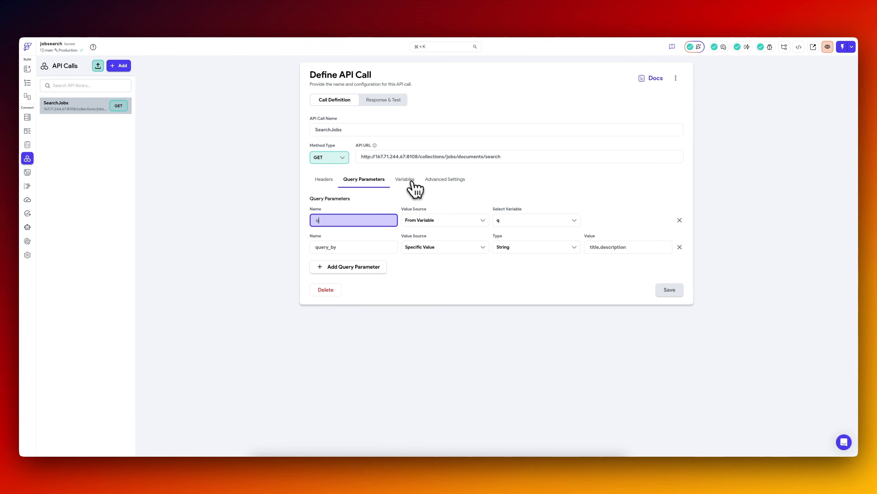
pyautogui.click(408, 181)
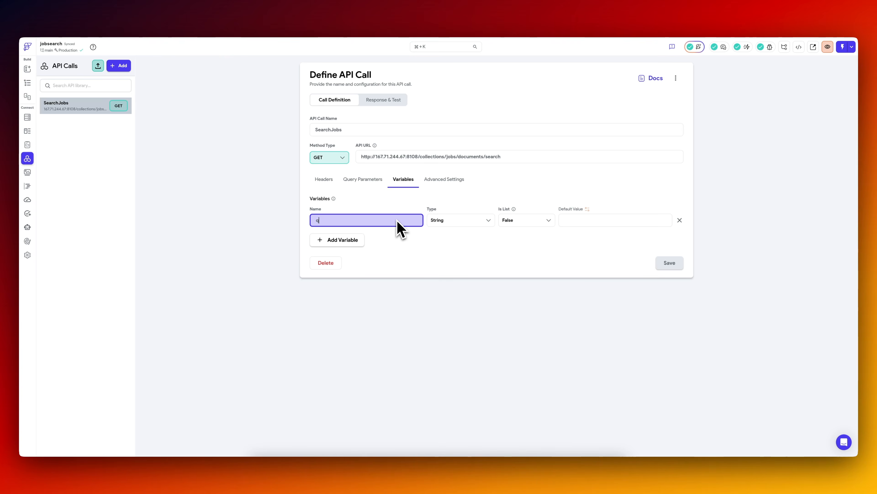
# Step: Test the SearchJobs API call with q as flutter and examine the JSON response, including its hits, documents and recommended JSON paths
pyautogui.click(399, 111)
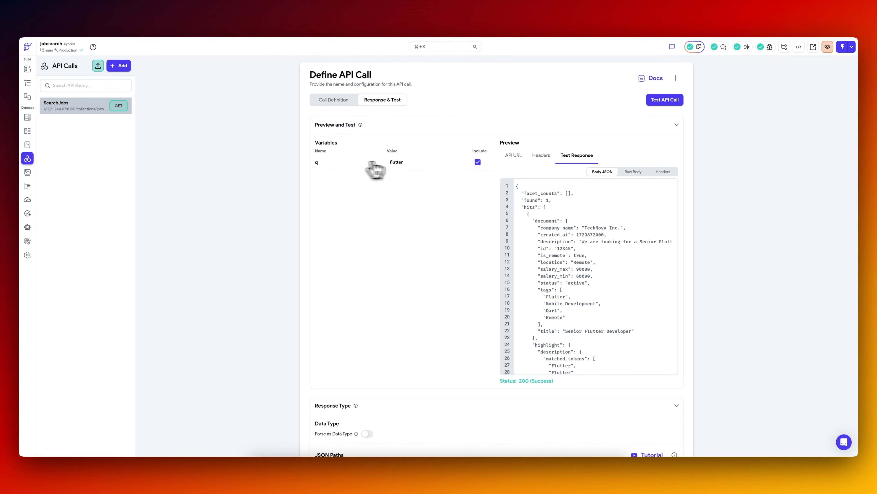
pyautogui.click(660, 104)
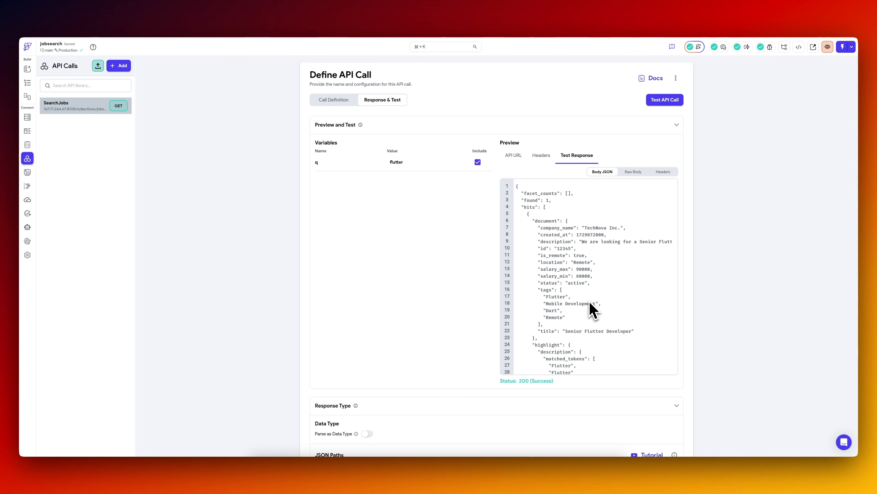
pyautogui.scroll(-10, 593, 310)
pyautogui.scroll(2, 592, 310)
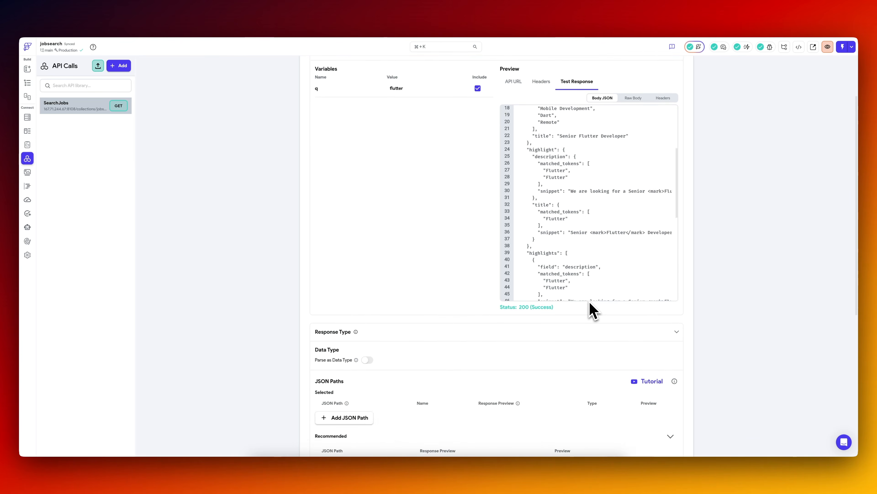
pyautogui.scroll(6, 592, 309)
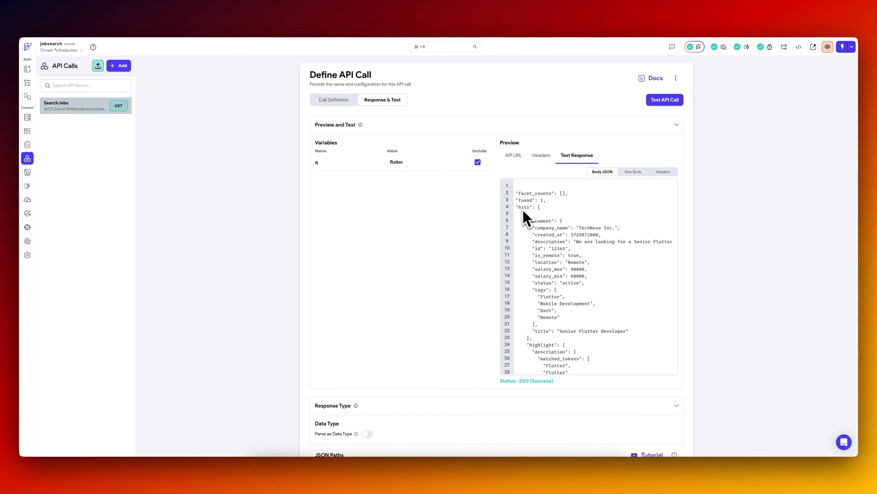
pyautogui.scroll(-5, 555, 311)
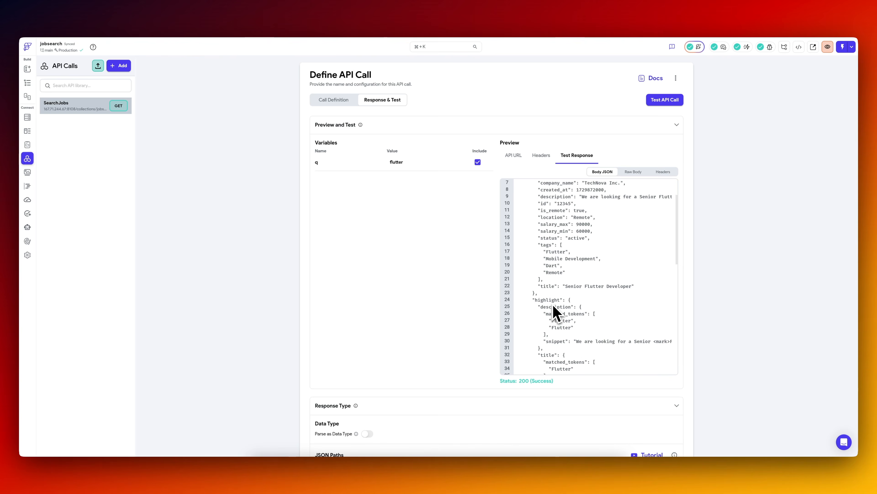
pyautogui.scroll(6, 556, 305)
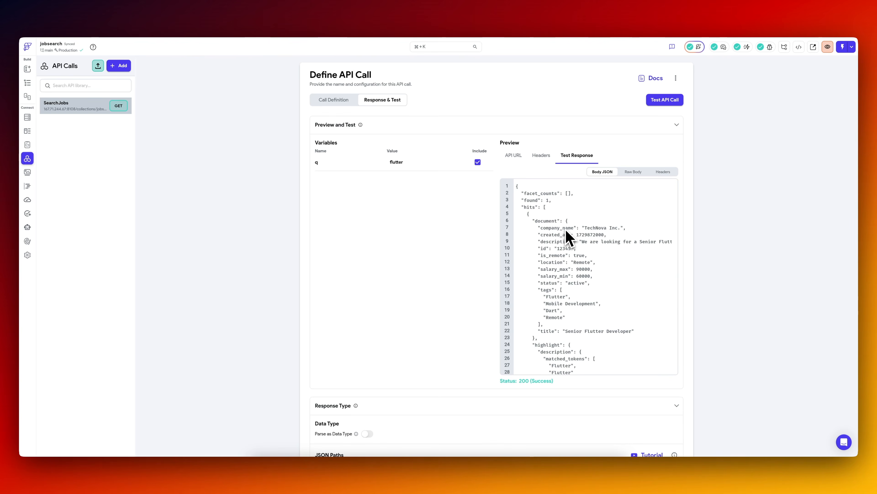
pyautogui.scroll(-4, 437, 279)
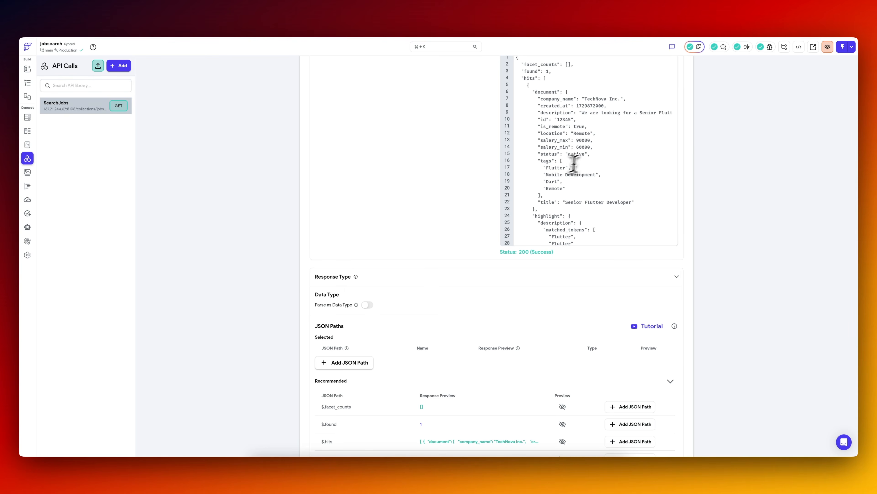
pyautogui.scroll(2, 583, 162)
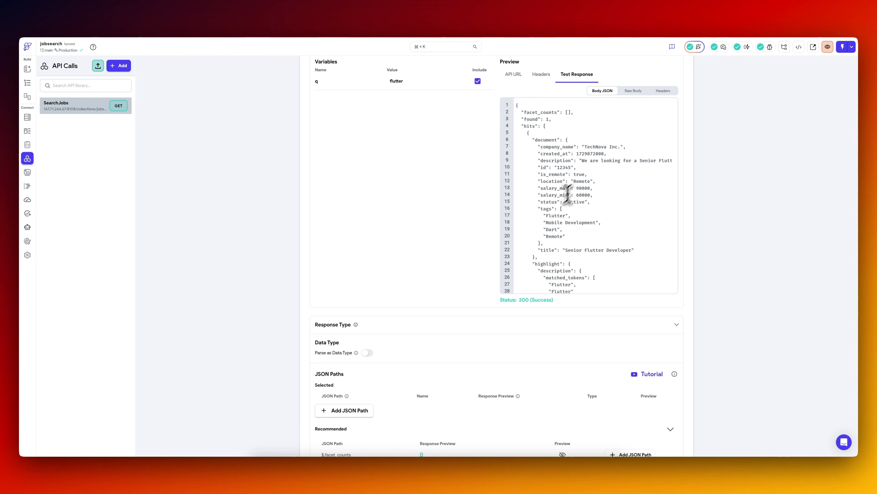
# Step: Copy the full JSON test response, create a data type named TypesenseResponse from it, and view the generated hits type
pyautogui.press('super+a')
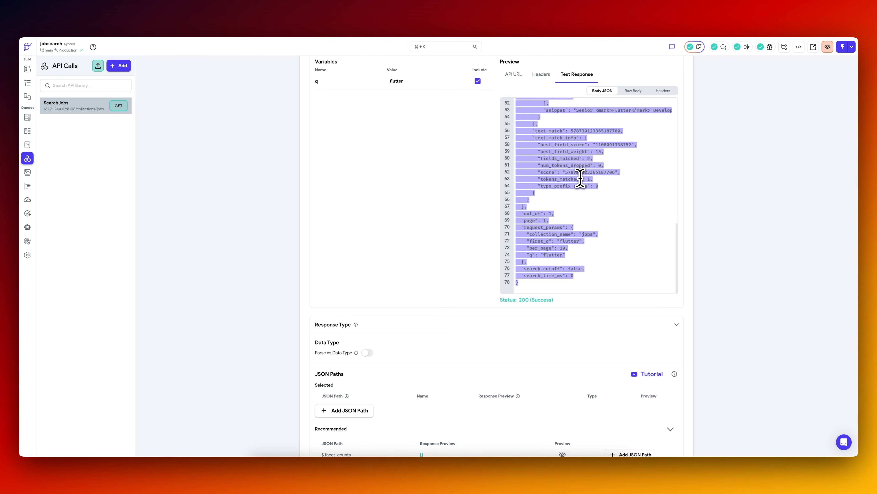
pyautogui.click(28, 131)
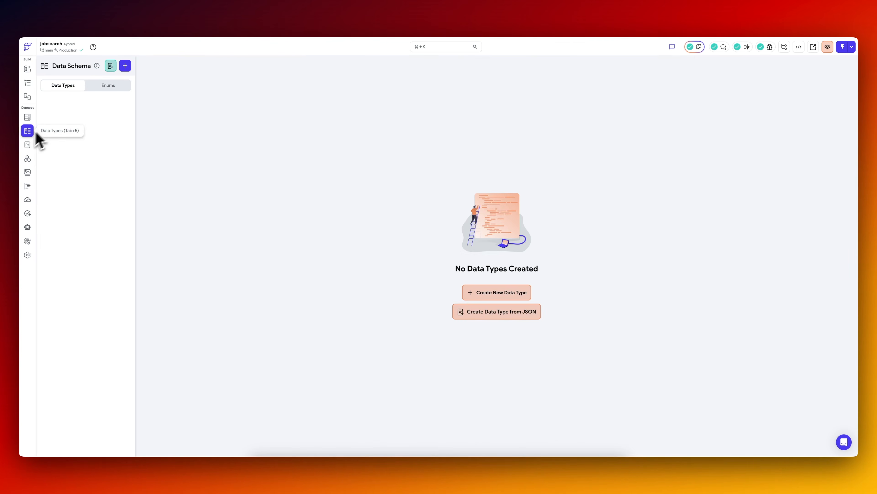
pyautogui.click(110, 66)
pyautogui.click(427, 242)
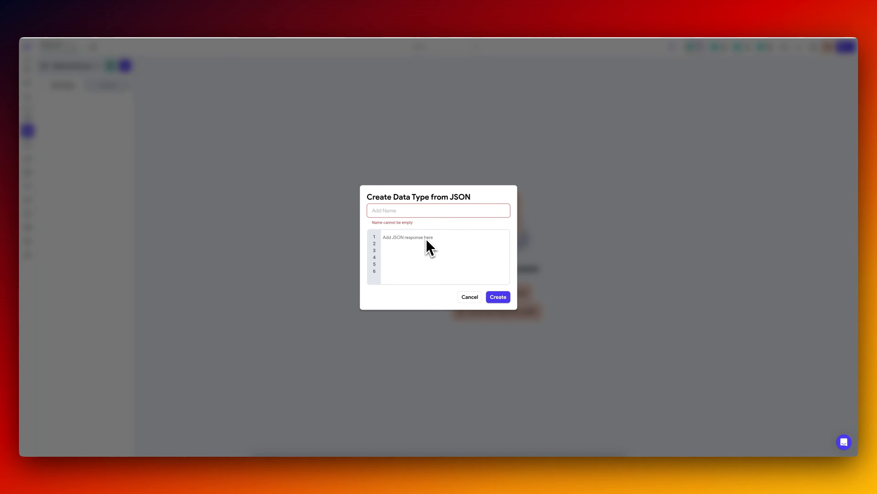
pyautogui.press('super+v')
pyautogui.click(412, 142)
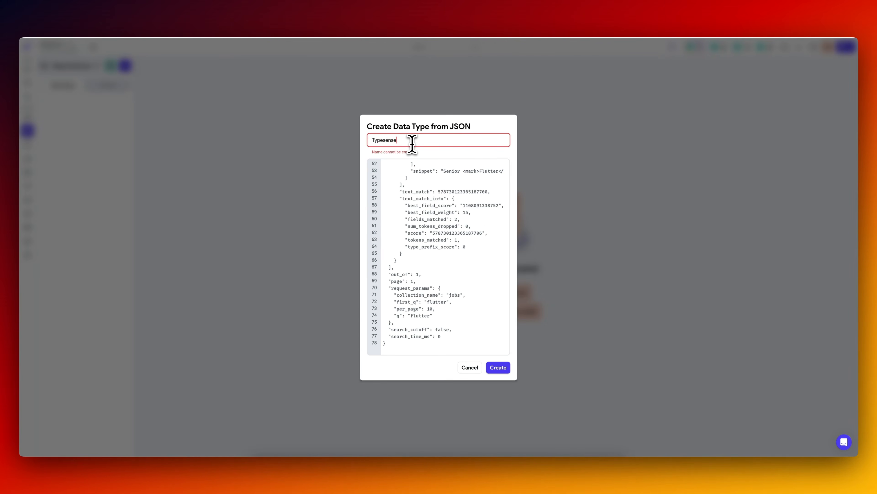
pyautogui.write('TypesenseResponse')
pyautogui.click(498, 367)
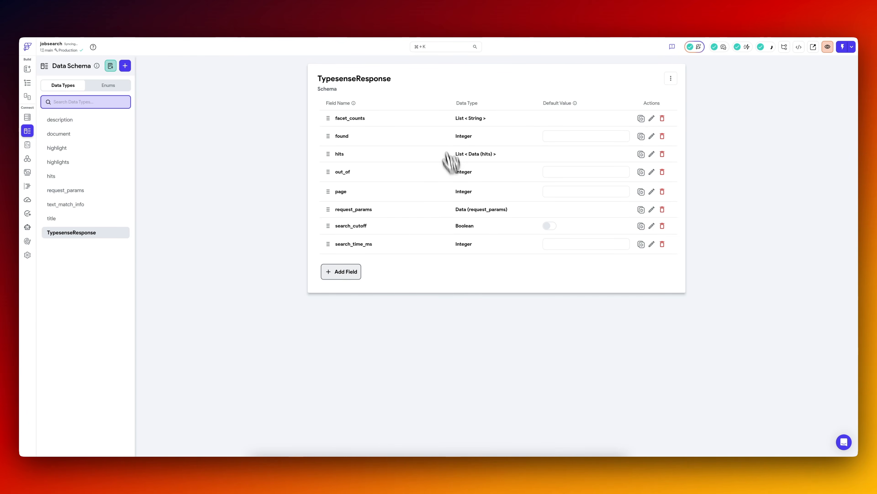
pyautogui.click(90, 177)
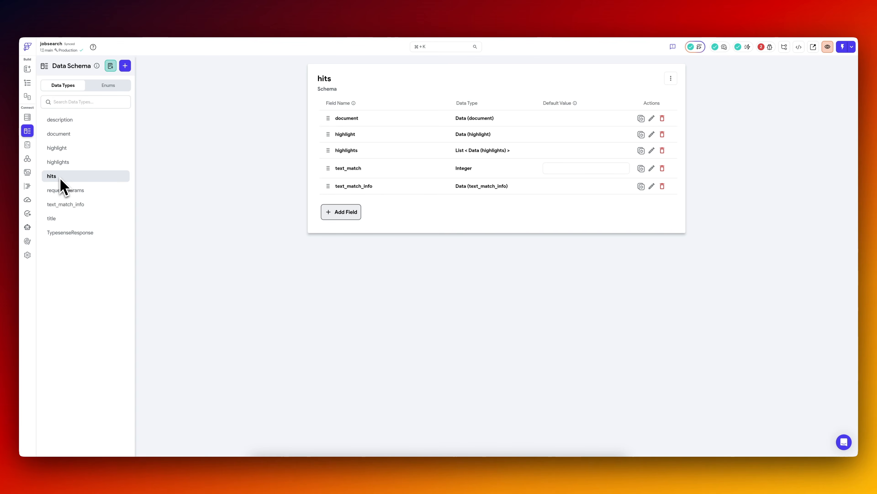
# Step: Set the SearchJobs API call to parse its response as the TypesenseResponse data type and save it
pyautogui.click(27, 83)
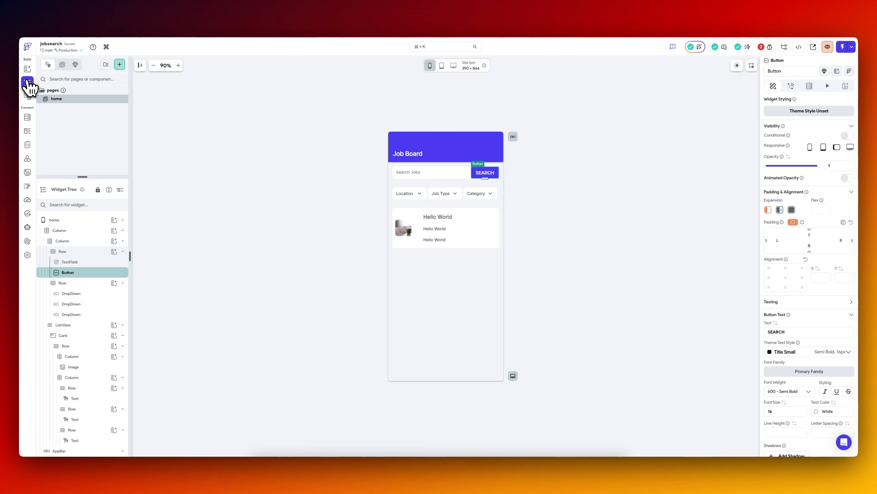
pyautogui.click(27, 158)
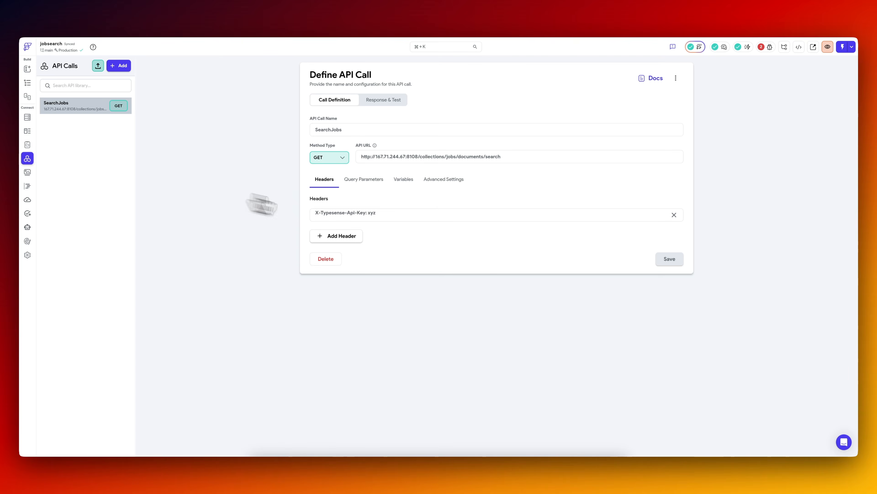
pyautogui.click(440, 182)
pyautogui.click(397, 101)
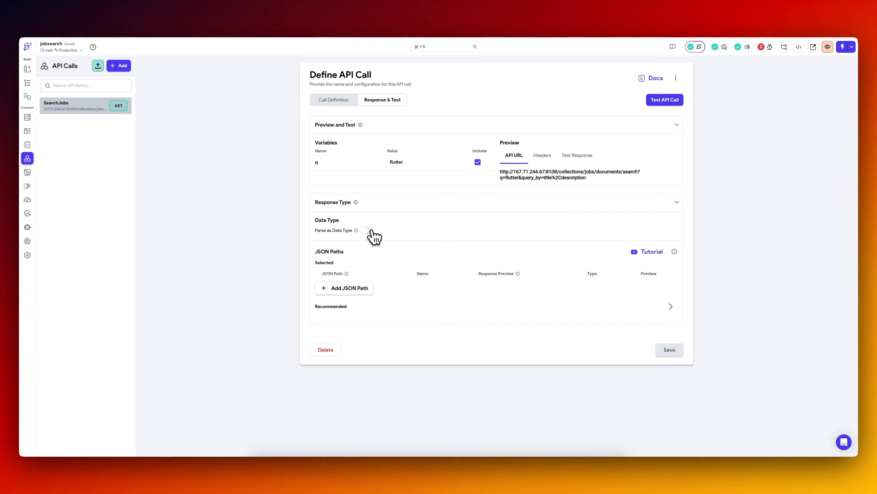
pyautogui.click(369, 230)
pyautogui.click(358, 248)
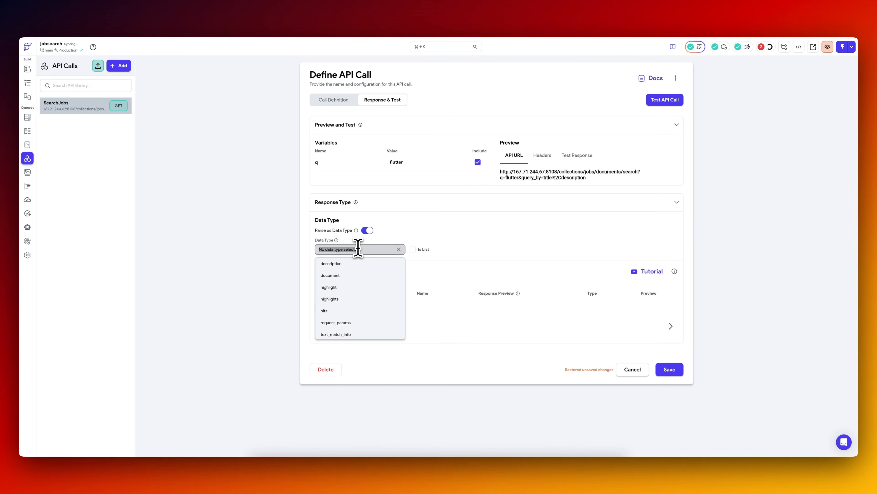
pyautogui.scroll(-3, 347, 329)
pyautogui.click(343, 334)
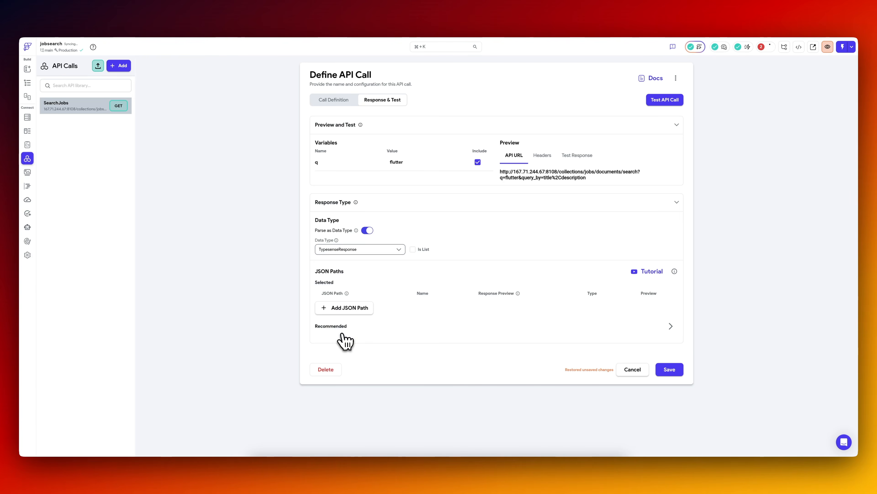
pyautogui.click(668, 370)
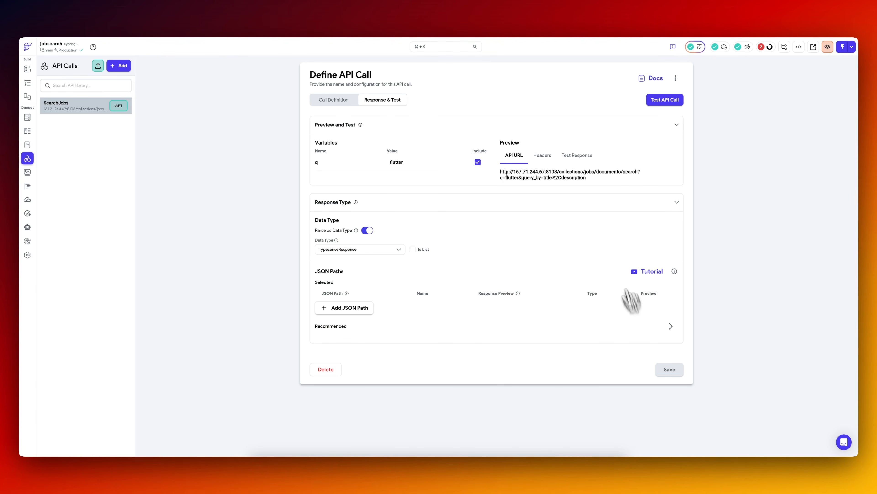
# Step: Test the SearchJobs API call again with q as flutter and look over the JSON response
pyautogui.click(664, 101)
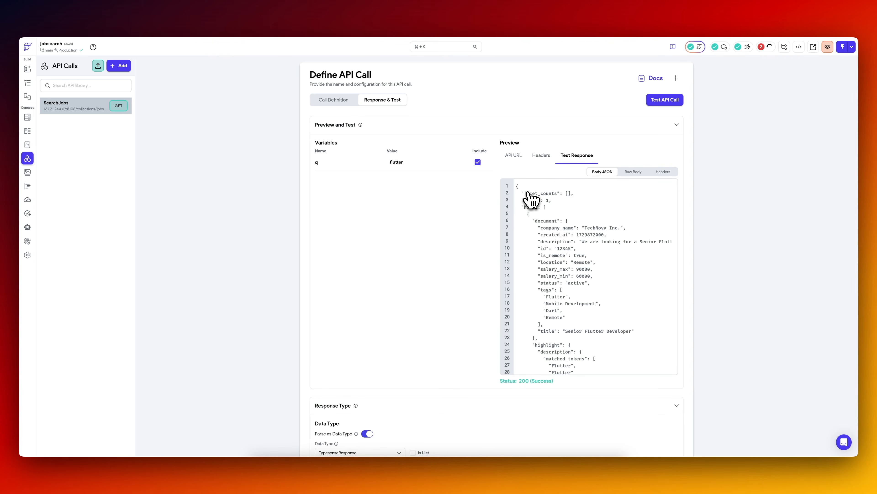
pyautogui.scroll(-3, 411, 261)
pyautogui.scroll(3, 411, 261)
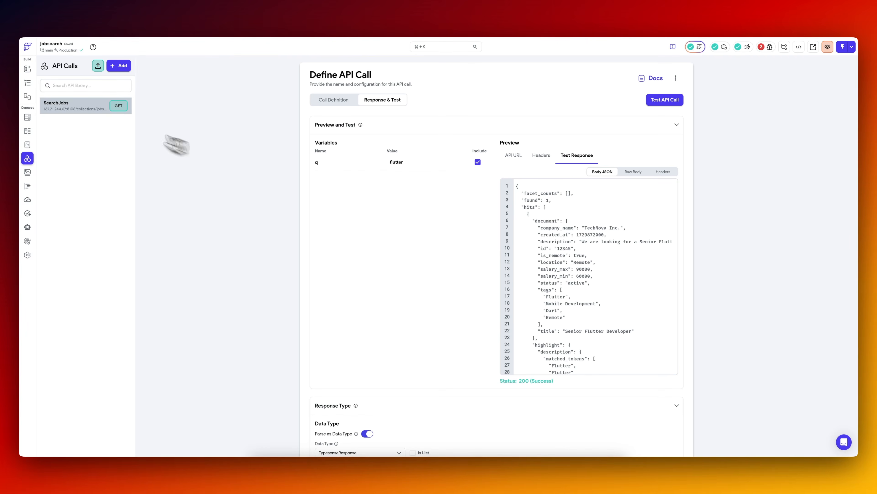
# Step: Check the project's data type errors and look through the hits, highlights, highlight and text_match_info data types
pyautogui.click(27, 83)
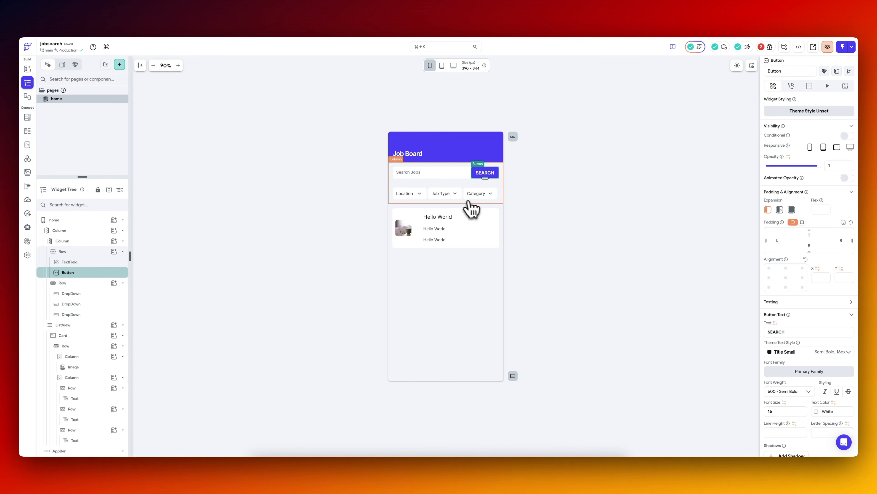
pyautogui.click(767, 47)
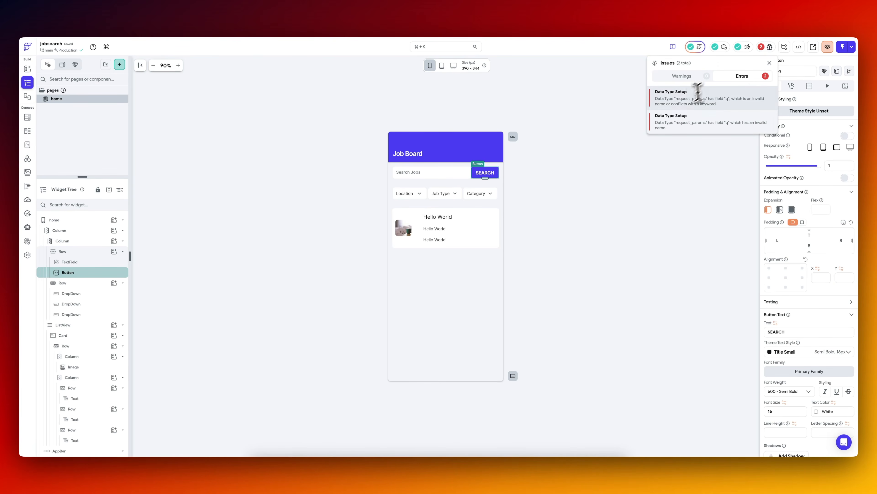
pyautogui.click(680, 100)
pyautogui.click(81, 176)
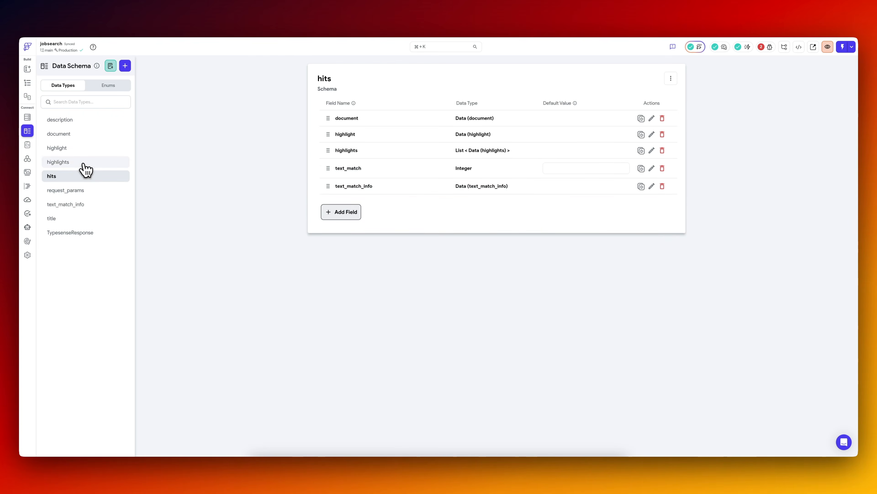
pyautogui.click(85, 162)
pyautogui.click(86, 149)
pyautogui.click(88, 204)
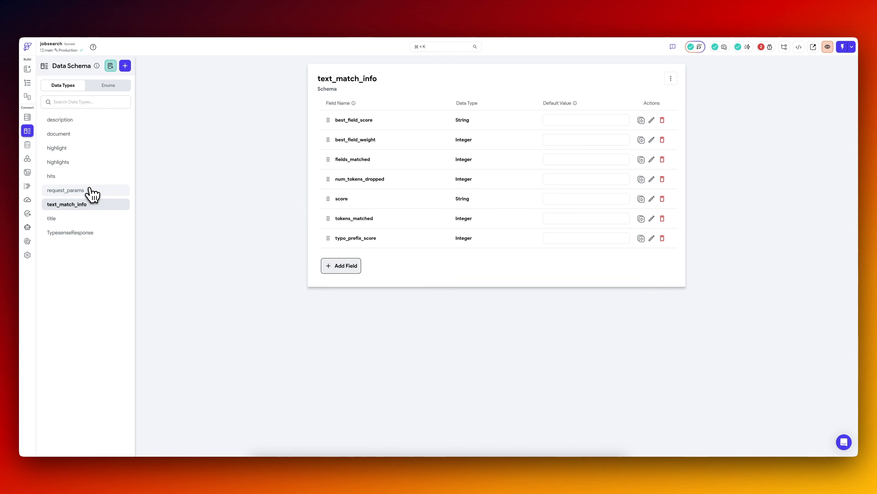
# Step: Rename the q field of the request_params data type to q1
pyautogui.click(91, 191)
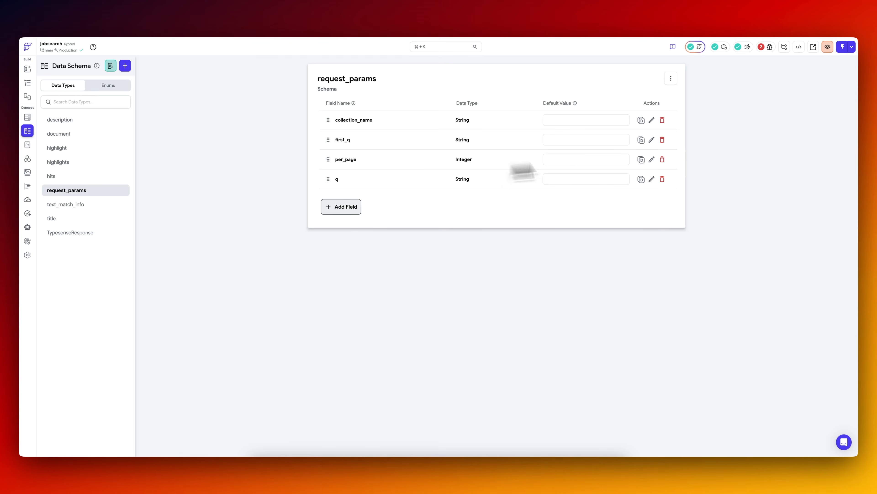
pyautogui.click(652, 179)
pyautogui.write('1')
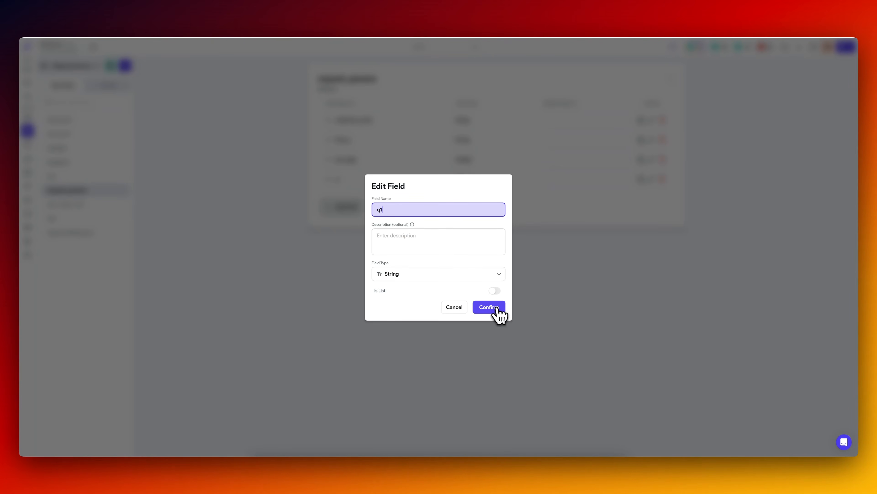
pyautogui.click(492, 308)
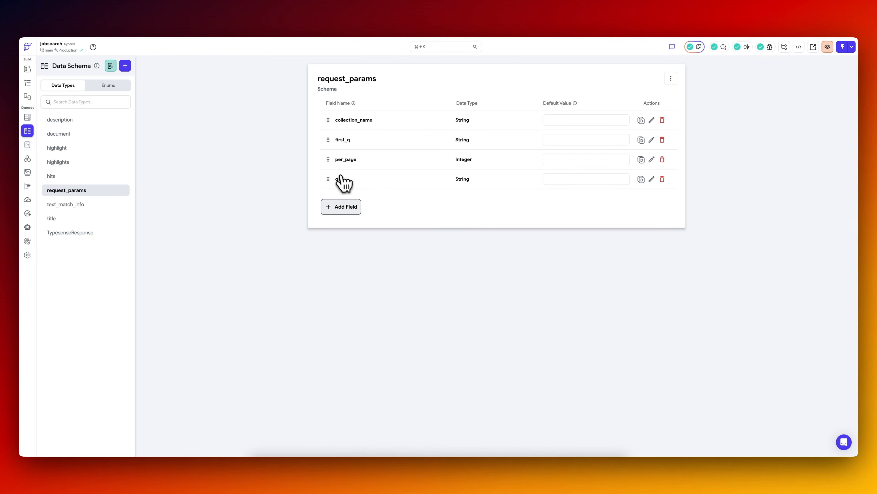
# Step: Add a backend query to the home page's ListView, with API Call as the query type and SearchJobs as the call
pyautogui.click(27, 83)
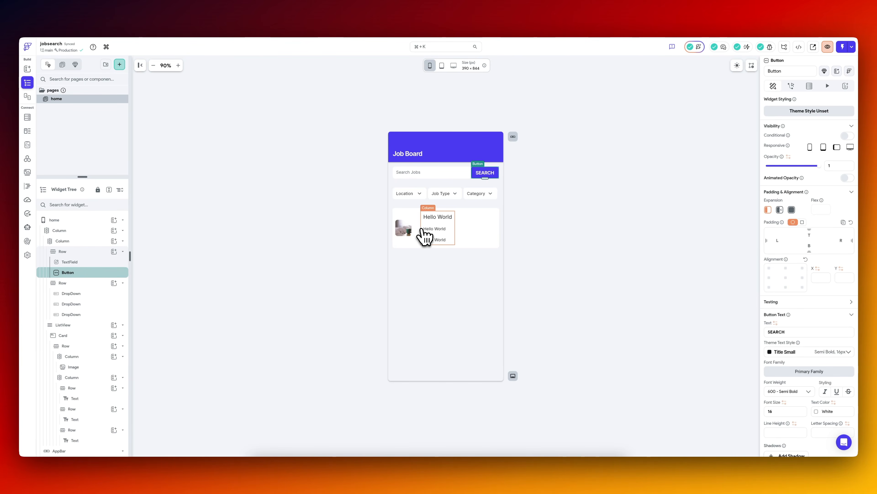
pyautogui.click(87, 325)
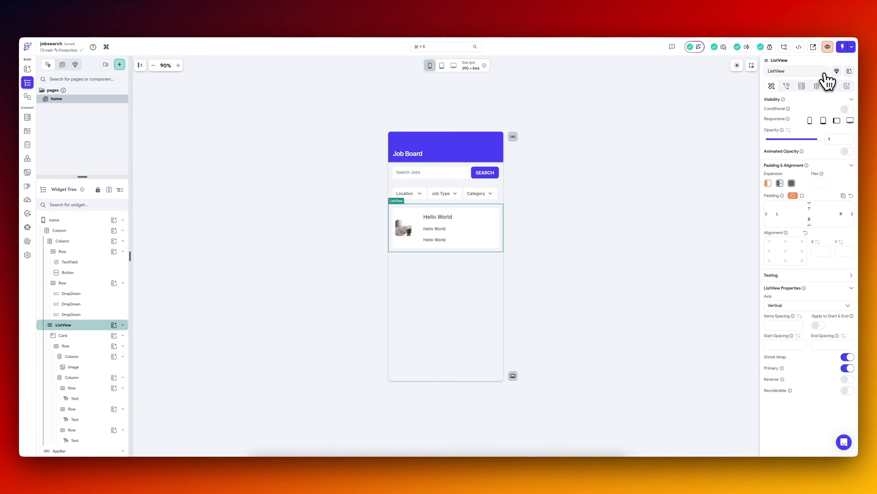
pyautogui.click(802, 91)
pyautogui.click(836, 102)
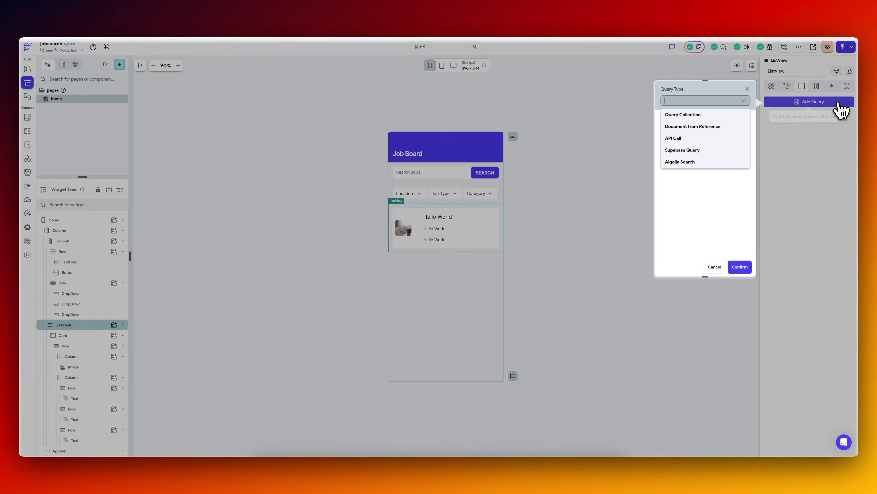
pyautogui.click(707, 142)
pyautogui.click(703, 128)
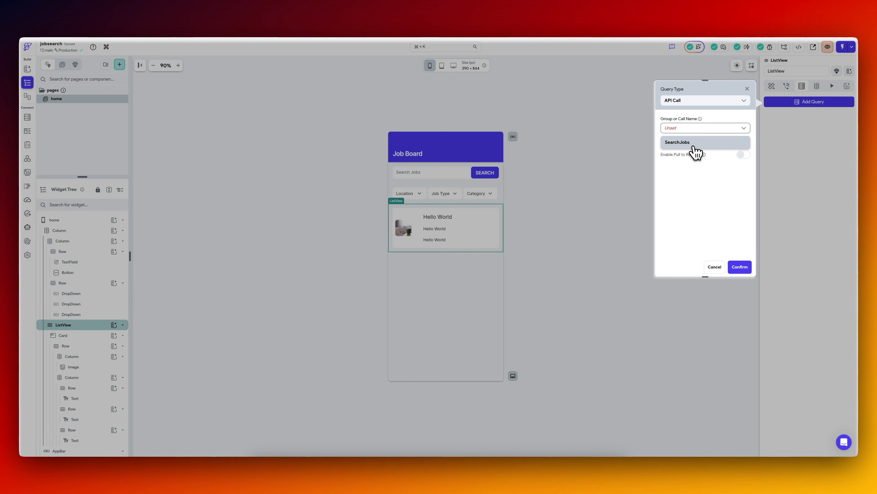
pyautogui.click(698, 142)
# Step: Bind the query's q variable to the widget state of the Search Jobs text field and confirm the query
pyautogui.click(709, 184)
pyautogui.click(691, 211)
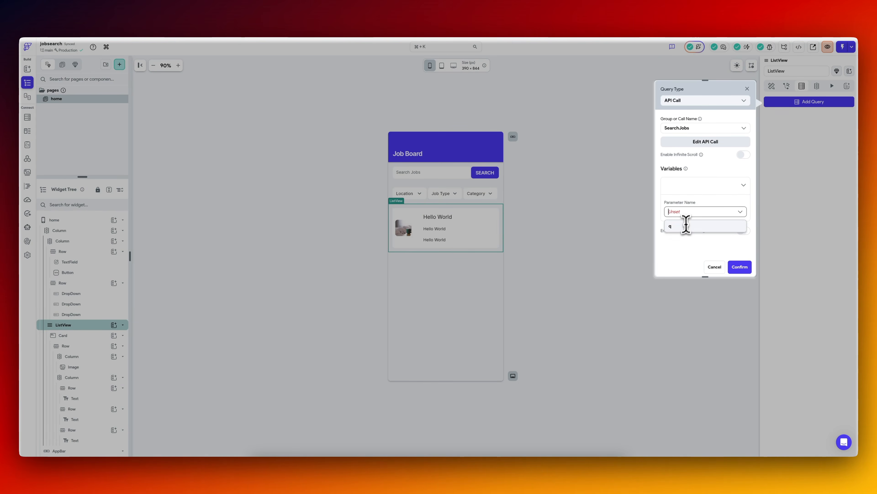
pyautogui.click(689, 225)
pyautogui.click(680, 225)
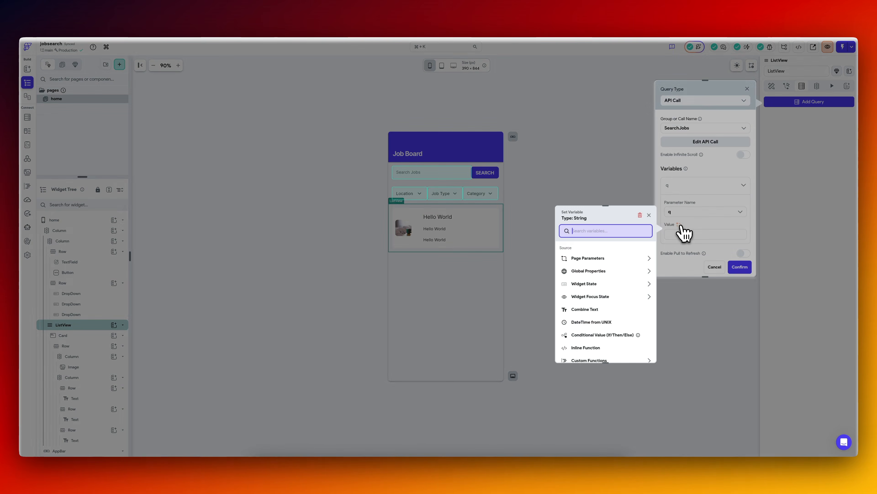
pyautogui.click(595, 286)
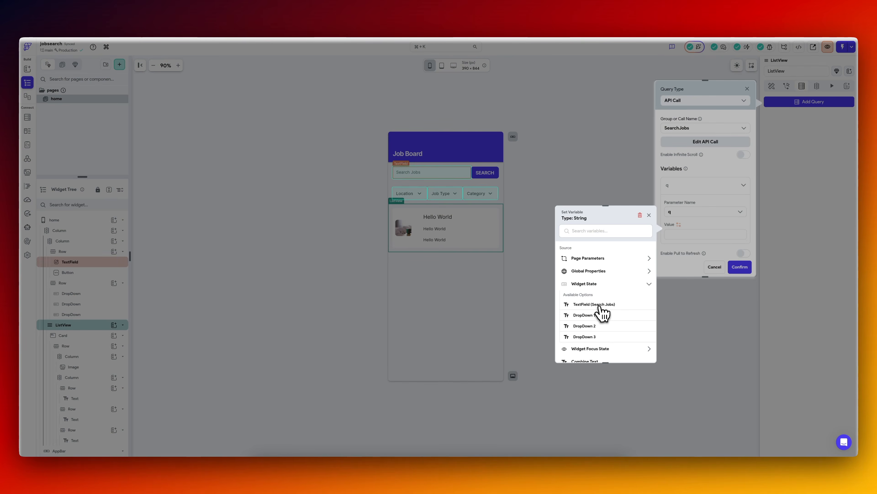
pyautogui.click(598, 307)
pyautogui.click(740, 268)
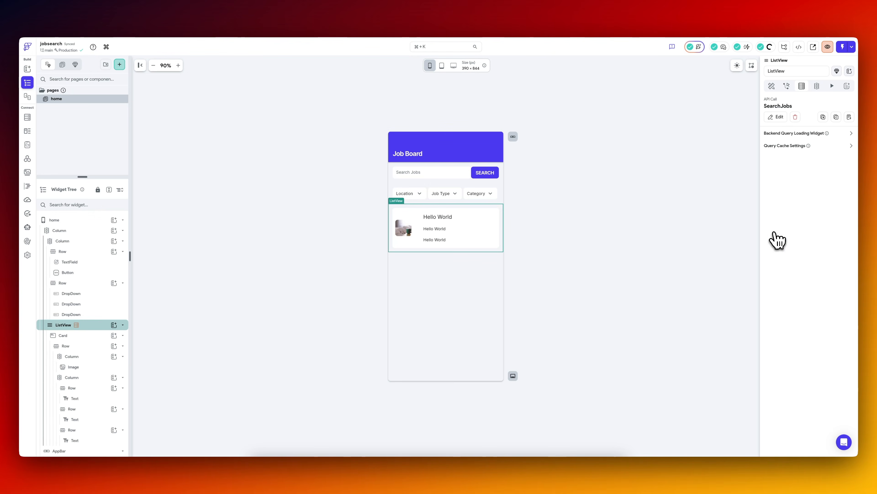
# Step: Generate the ListView's children from a variable named searchResult, taken from the hits data structure field of the SearchJobs response, and save it
pyautogui.click(817, 86)
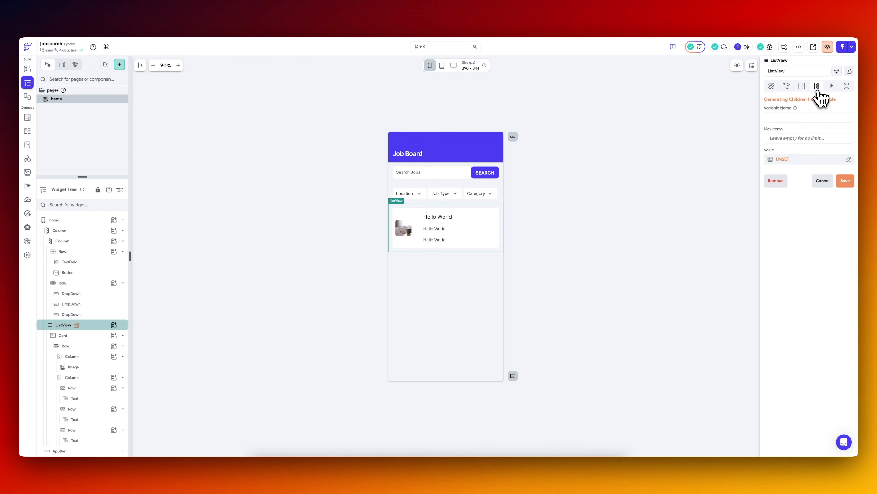
pyautogui.click(800, 160)
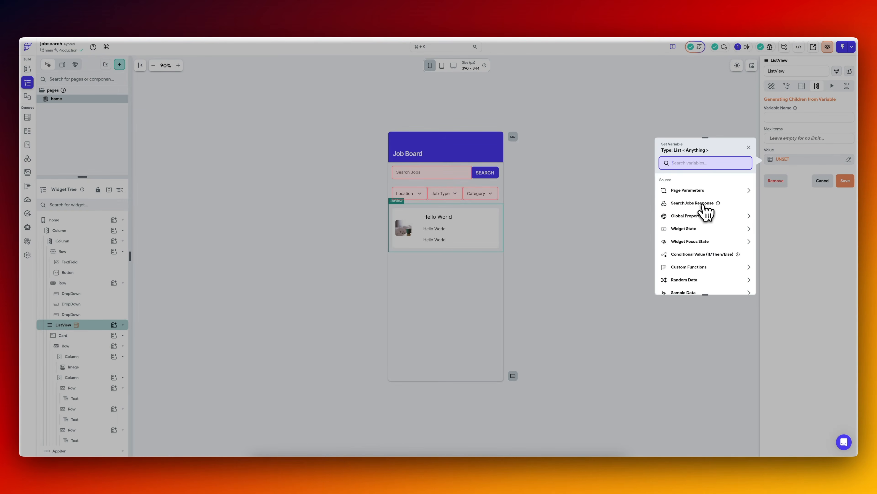
pyautogui.click(700, 203)
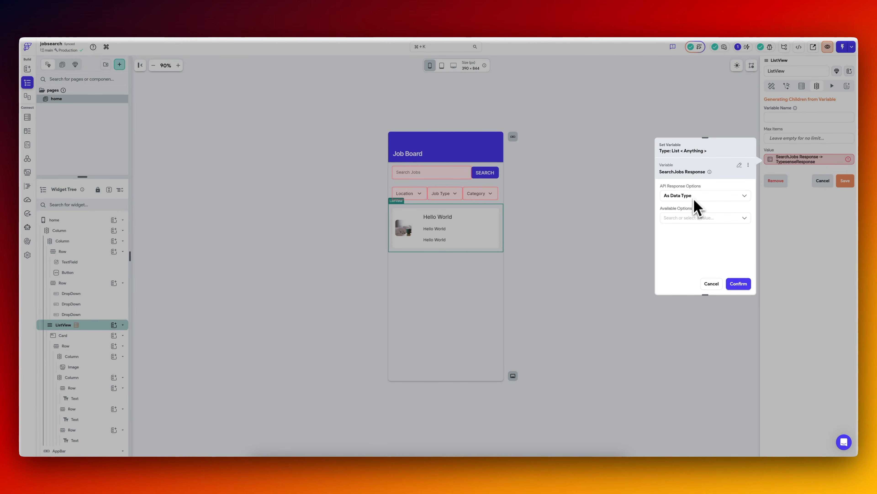
pyautogui.click(683, 218)
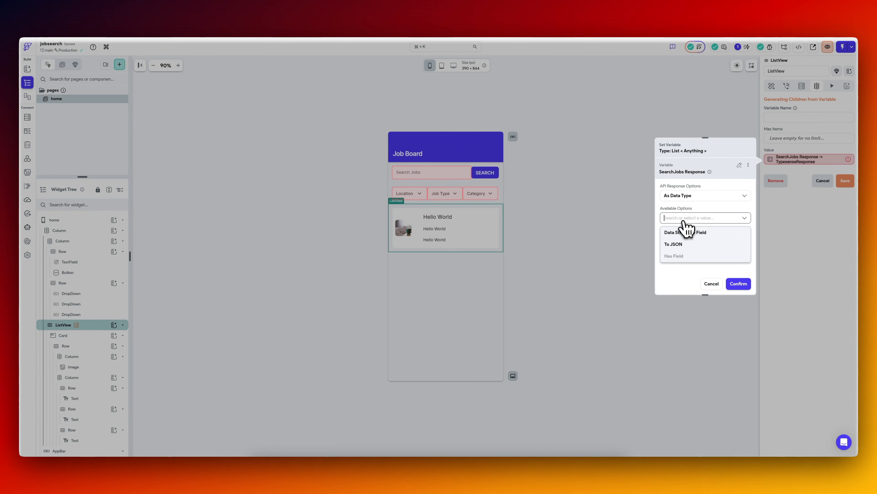
pyautogui.click(690, 233)
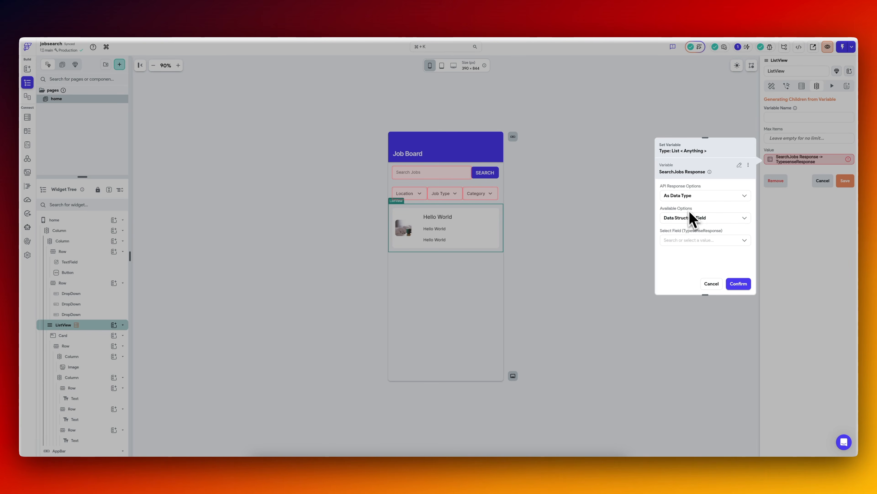
pyautogui.click(684, 240)
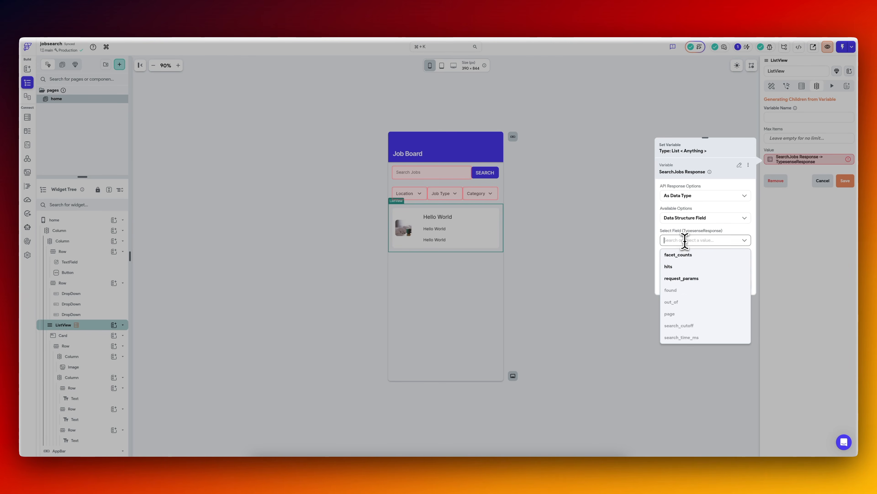
pyautogui.click(684, 273)
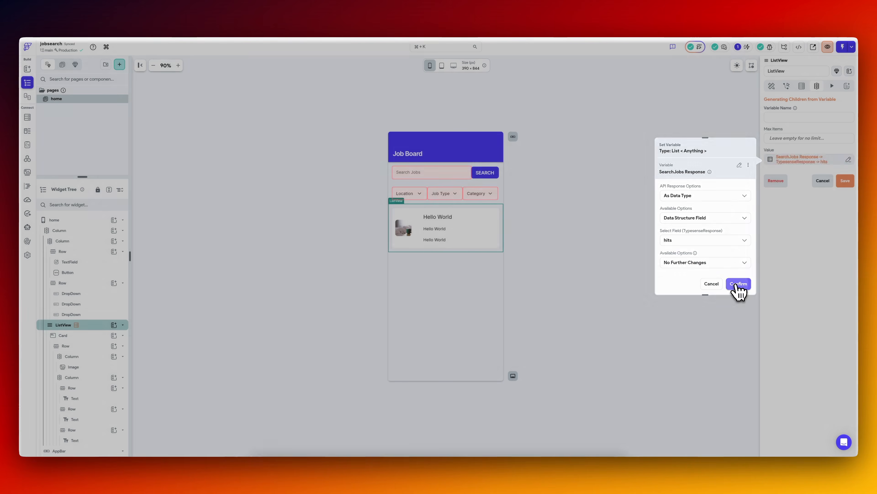
pyautogui.click(738, 283)
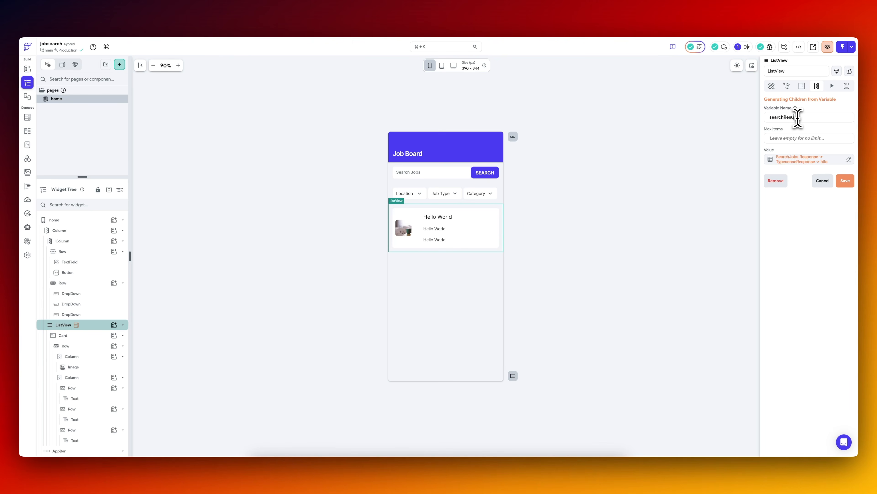
pyautogui.click(845, 180)
pyautogui.click(489, 276)
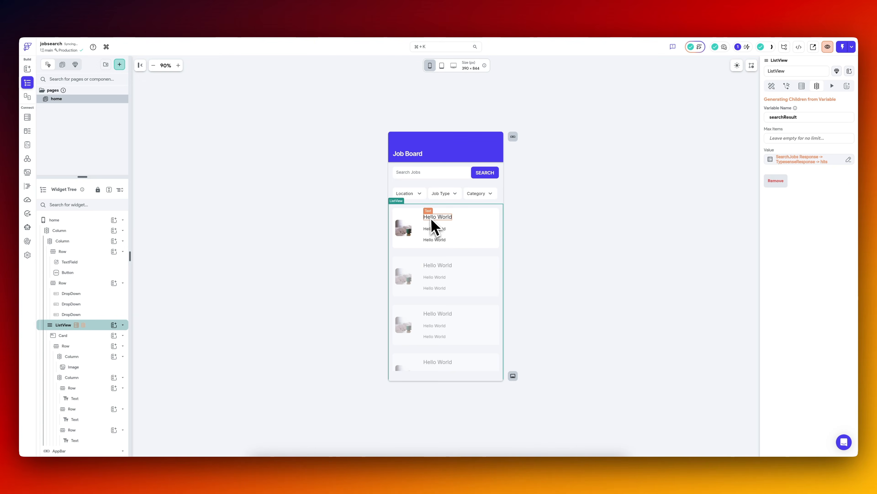
# Step: Bind the first text of the job card to the title field of the searchResult item's document
pyautogui.click(438, 218)
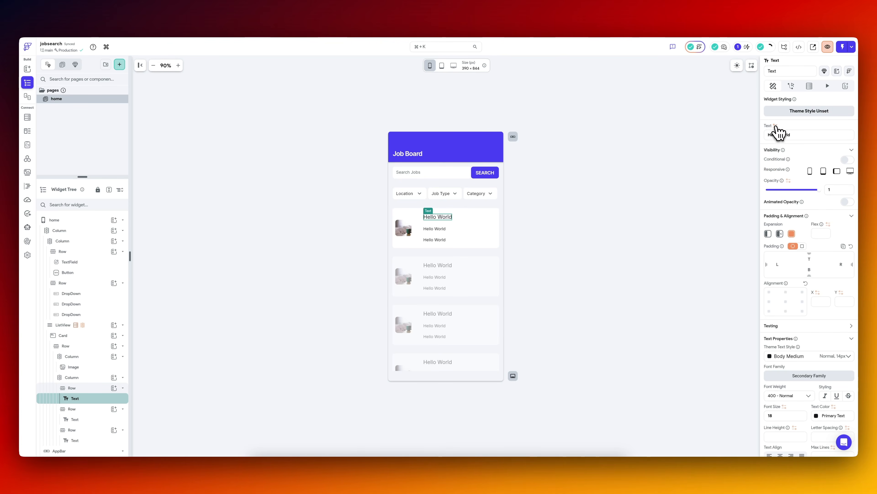
pyautogui.click(777, 132)
pyautogui.click(725, 198)
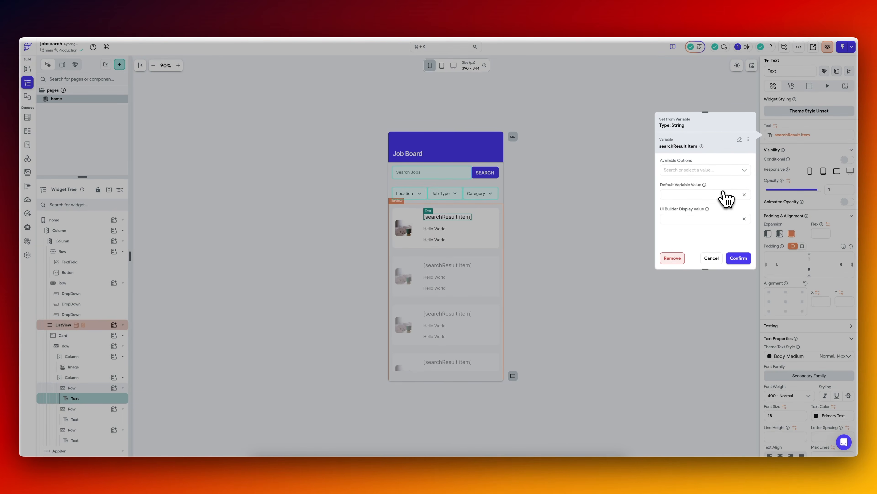
pyautogui.click(703, 169)
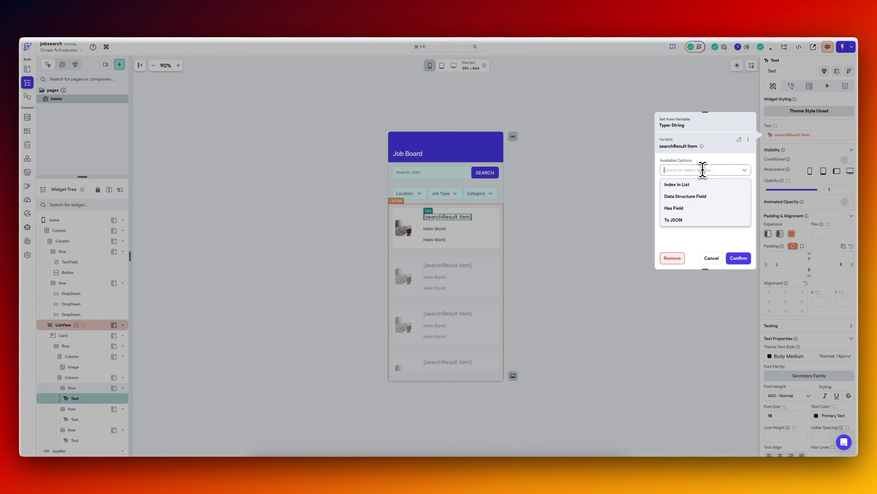
pyautogui.click(690, 197)
pyautogui.click(711, 192)
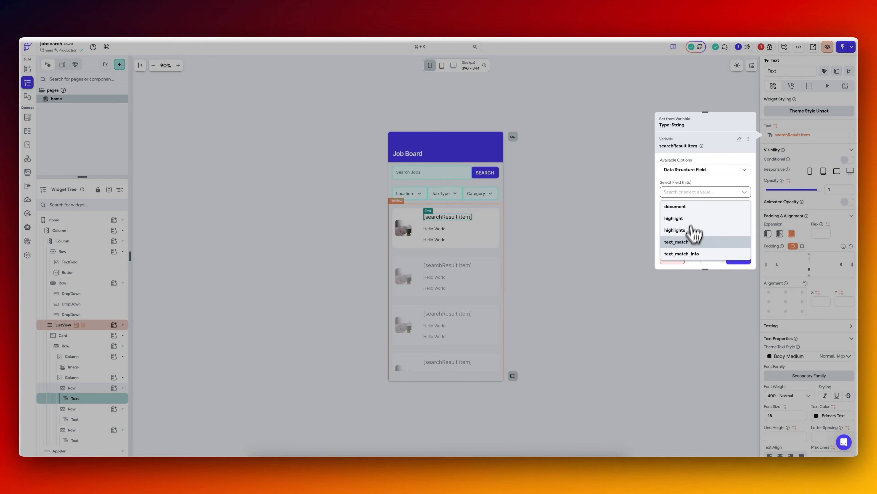
pyautogui.click(690, 207)
pyautogui.click(704, 215)
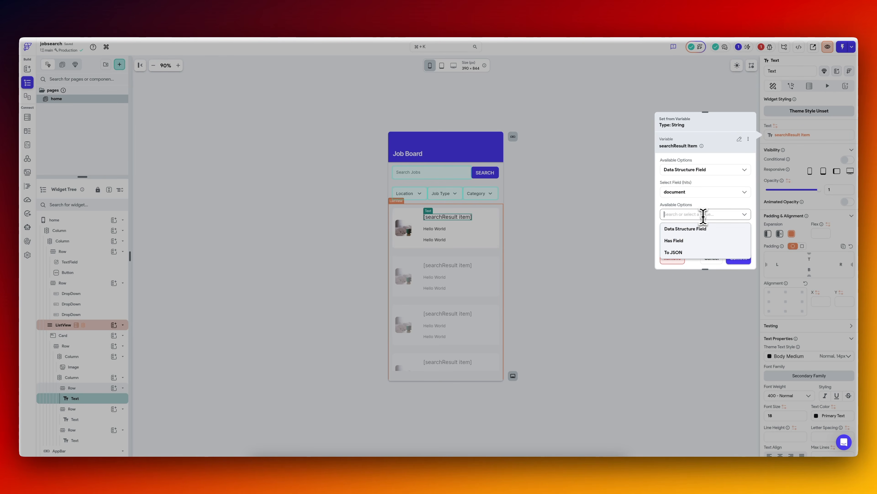
pyautogui.click(700, 229)
pyautogui.click(715, 201)
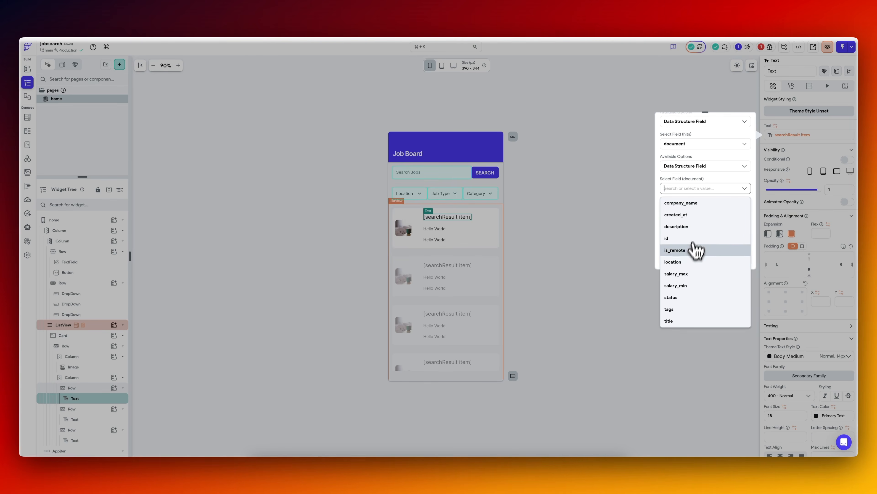
pyautogui.click(678, 321)
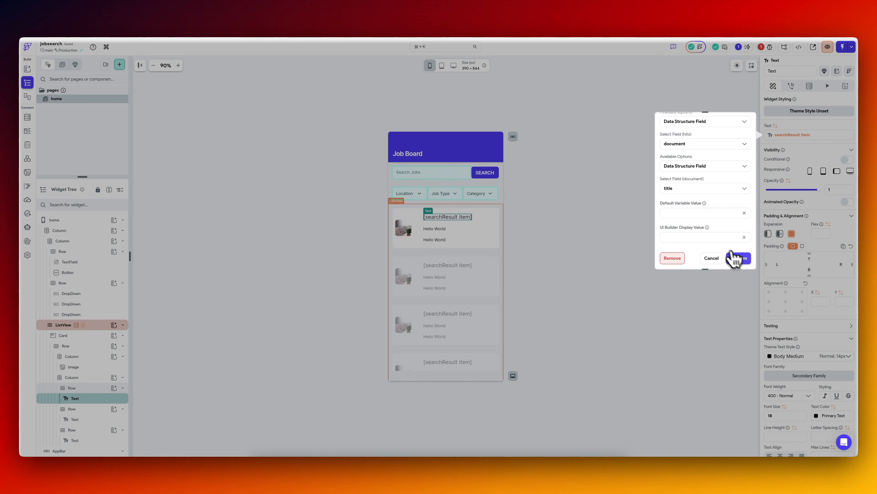
pyautogui.click(739, 265)
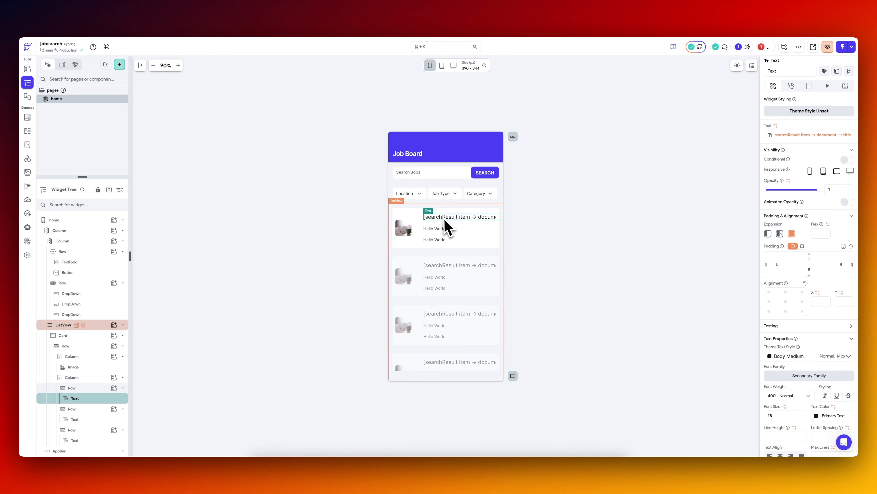
# Step: Check the project issues and open the Property Override error
pyautogui.click(359, 224)
pyautogui.click(763, 47)
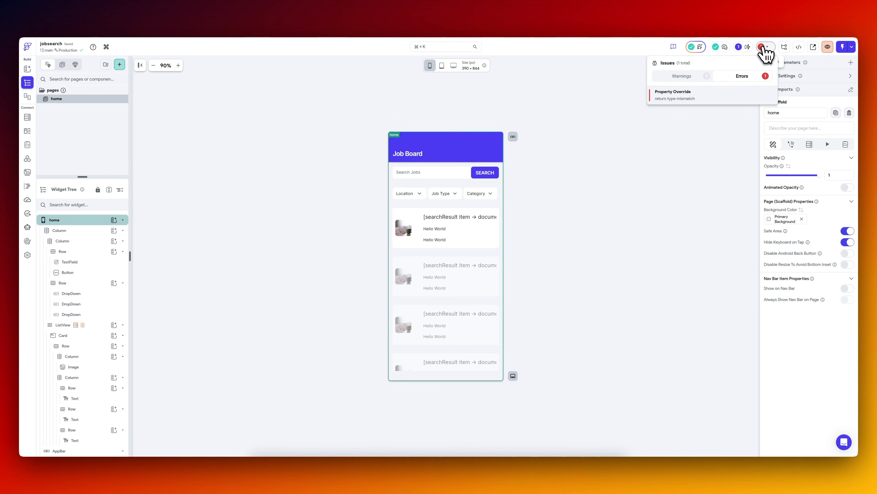
pyautogui.click(688, 95)
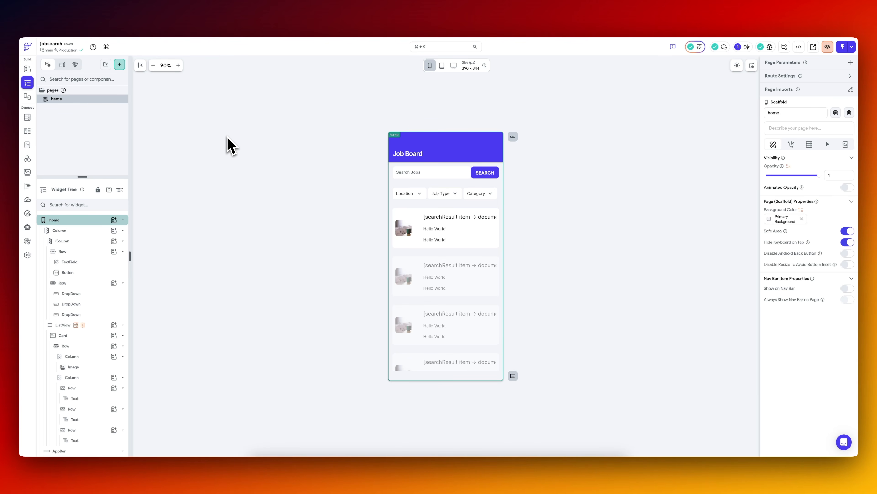
# Step: Create a login page from the Auth 1 template using the project's own theme
pyautogui.click(119, 64)
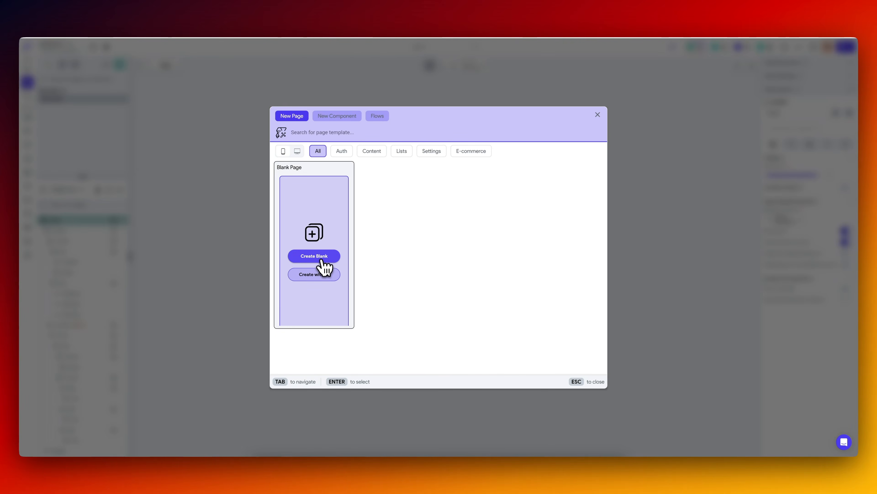
pyautogui.click(342, 155)
pyautogui.moveTo(386, 249)
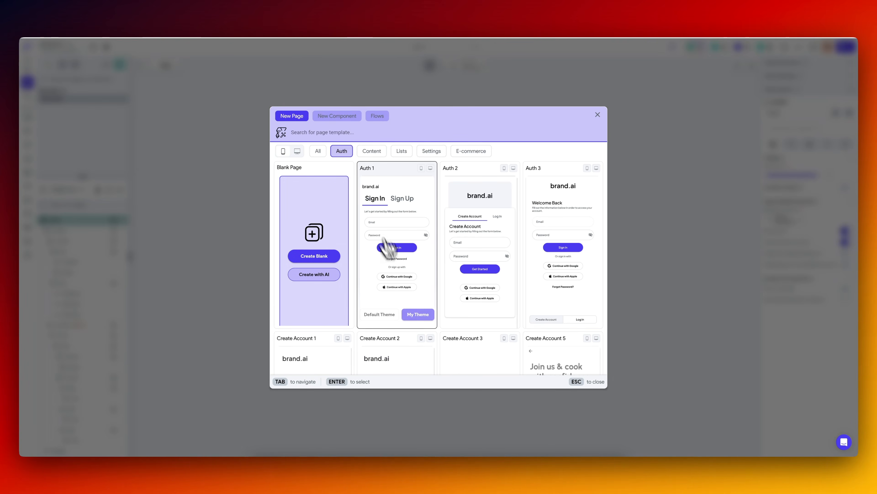
pyautogui.click(418, 315)
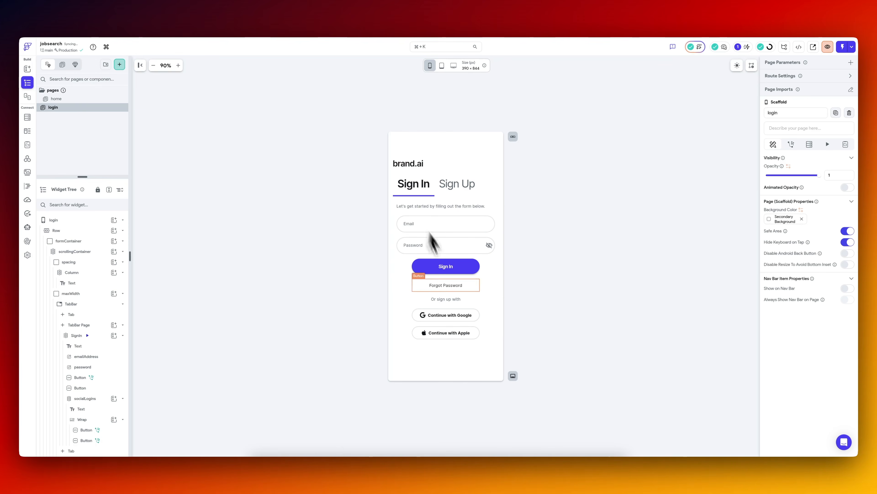
# Step: Delete the social login section and the Forgot Password button from the login page's Sign In tab
pyautogui.click(491, 321)
pyautogui.press('Delete')
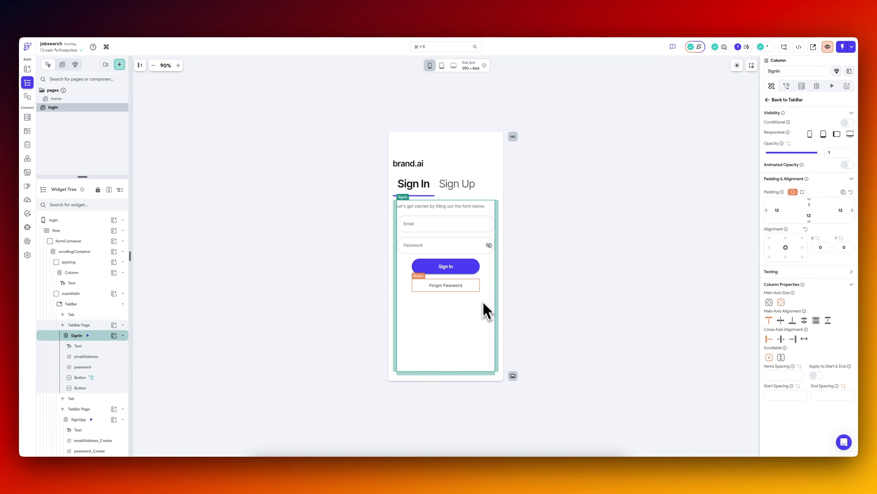
pyautogui.click(477, 290)
pyautogui.press('Delete')
pyautogui.click(258, 190)
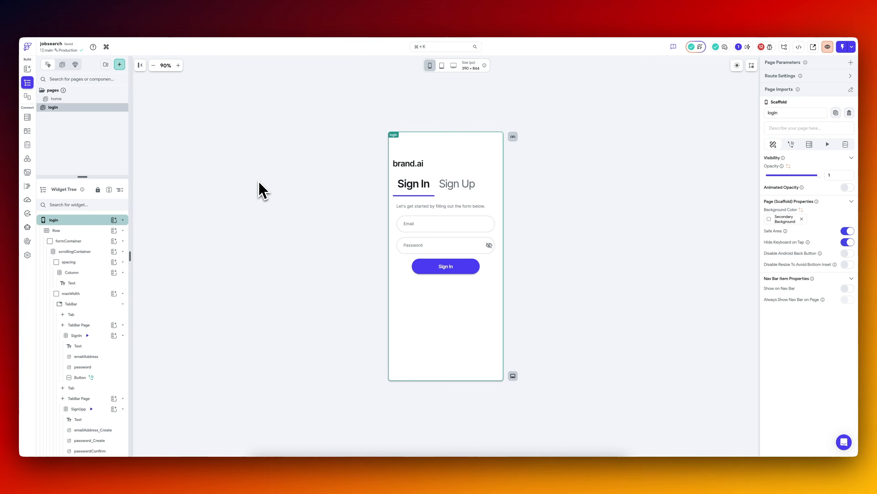
# Step: Enable authentication in the app settings with Supabase as the authentication type
pyautogui.press('super+k')
pyautogui.write('auth')
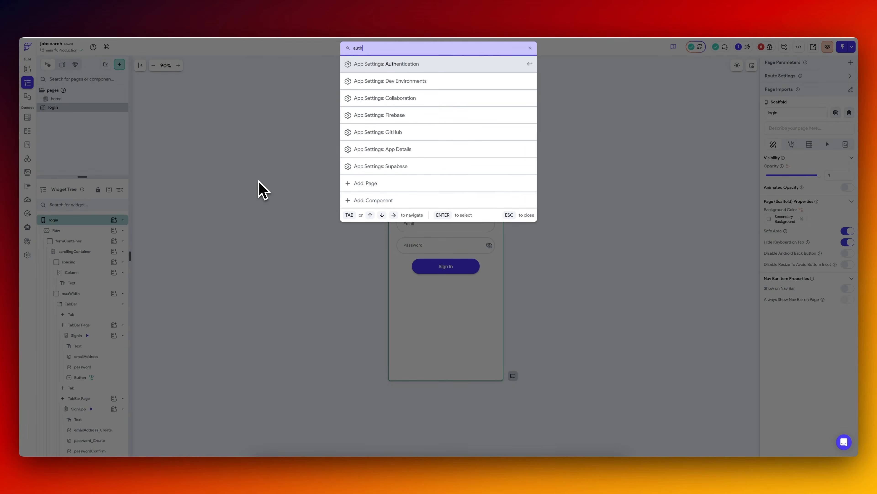
pyautogui.press('Return')
pyautogui.click(200, 103)
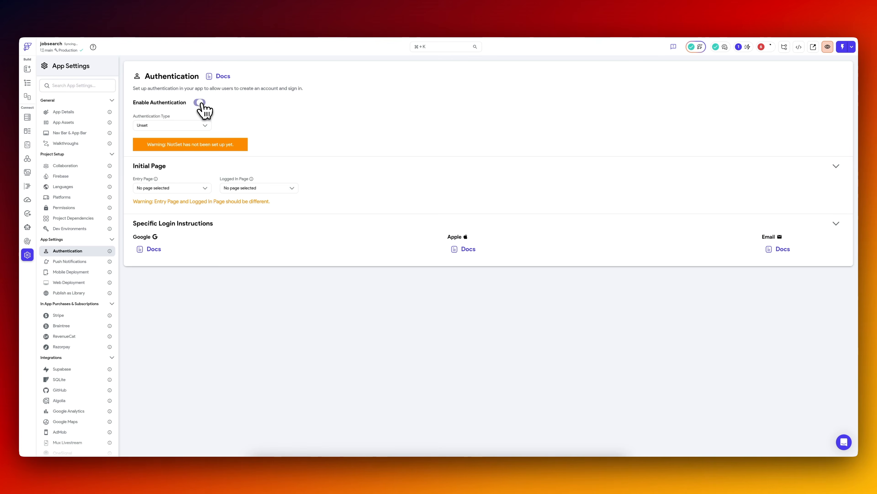
pyautogui.click(188, 124)
pyautogui.click(183, 163)
# Step: Set the entry page to login and check the project's authentication errors
pyautogui.click(183, 169)
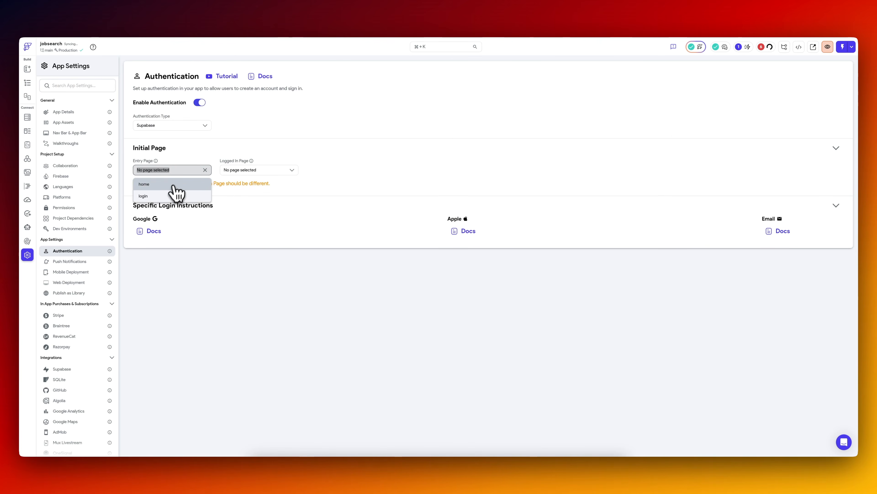
pyautogui.click(175, 197)
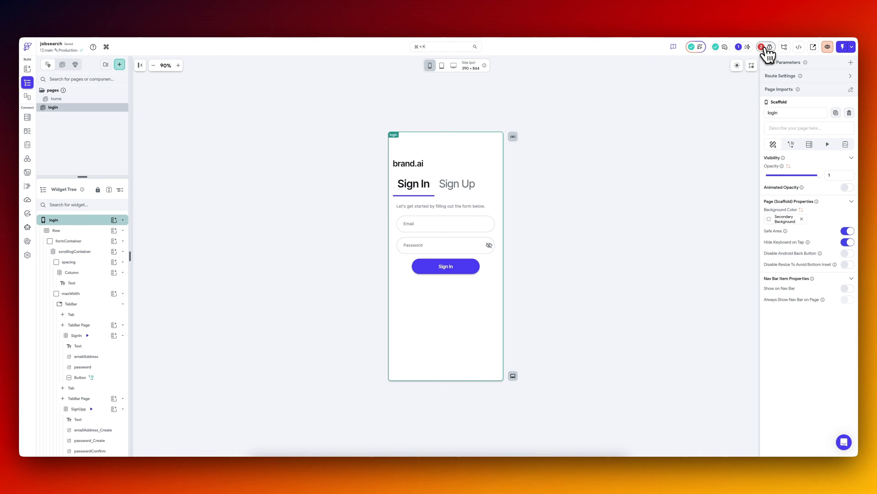
pyautogui.click(765, 49)
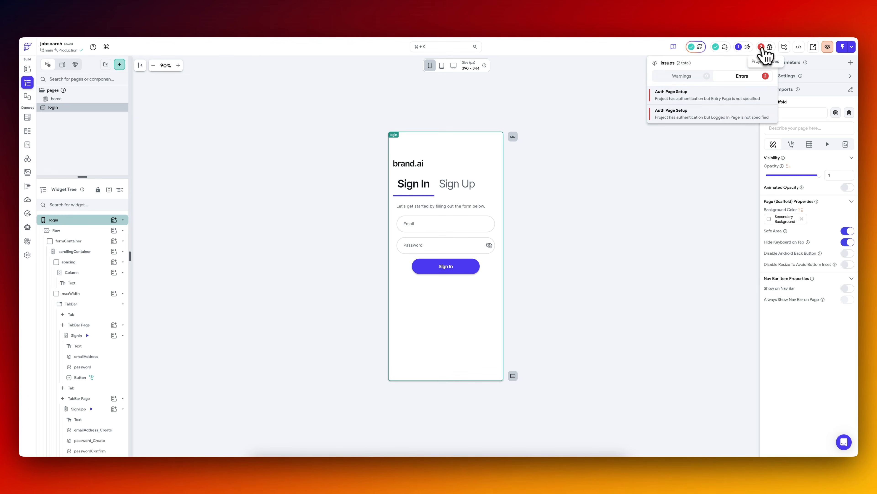
pyautogui.click(658, 155)
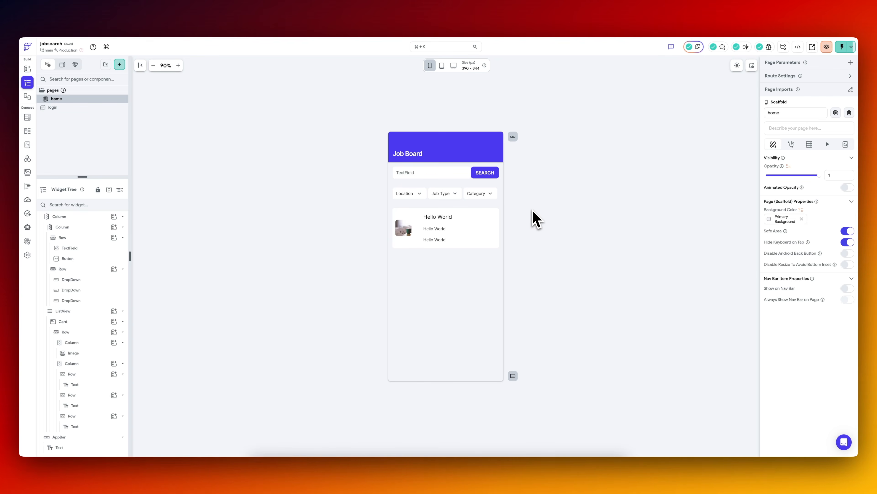
# Step: Add an API Call backend query to the home page's ListView using SearchJobs, with the q variable set to flutter
pyautogui.click(85, 311)
pyautogui.click(802, 85)
pyautogui.click(822, 102)
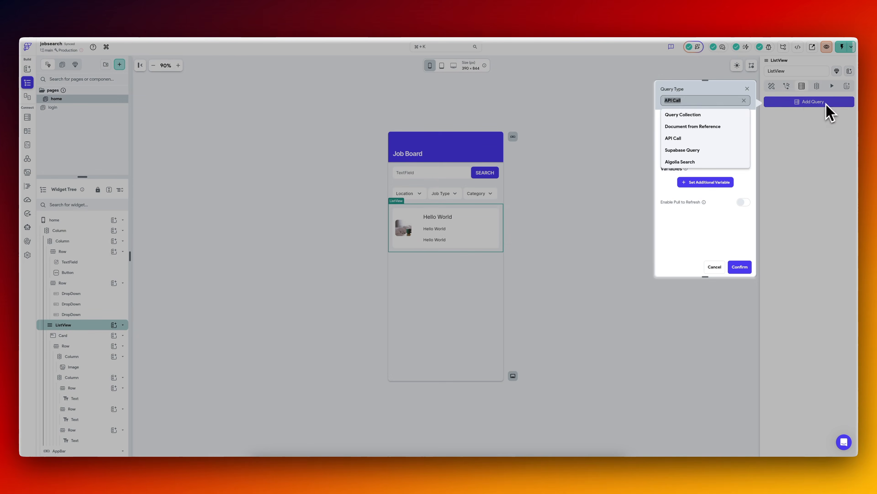
pyautogui.click(711, 138)
pyautogui.click(706, 182)
pyautogui.click(707, 215)
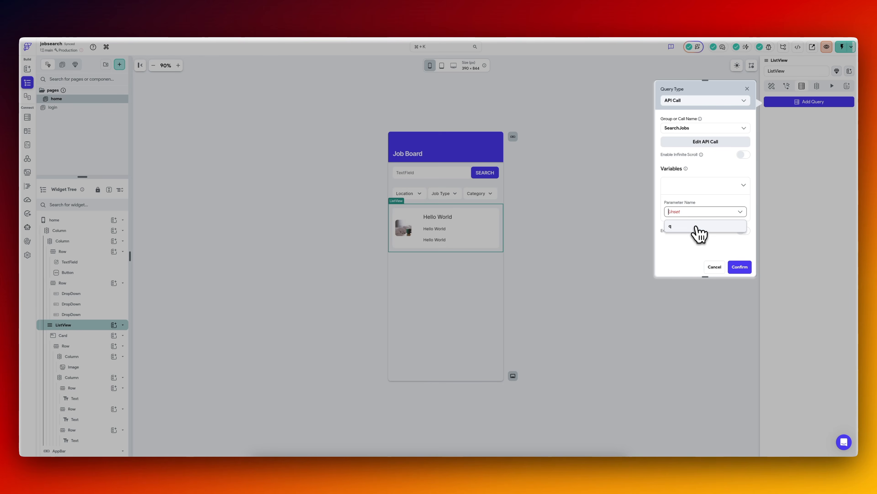
pyautogui.click(696, 231)
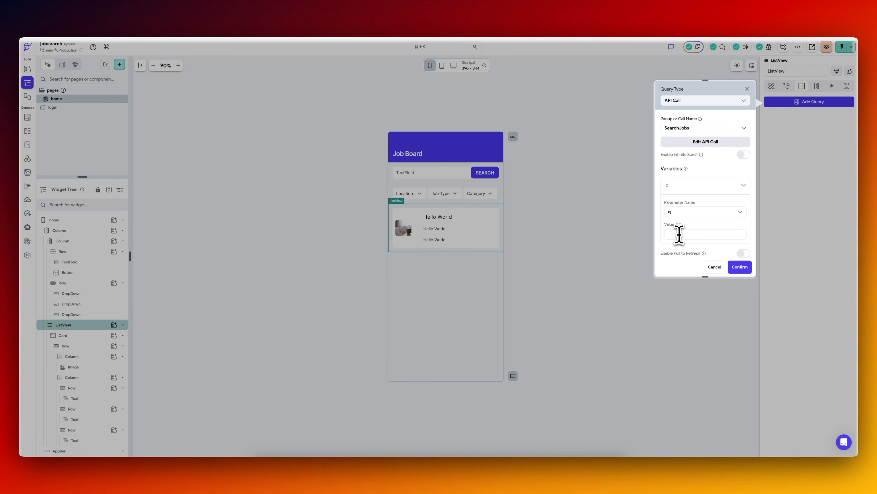
pyautogui.click(742, 269)
# Step: Generate the ListView's children from the SearchJobs response's hits field as a data type, with searchRecord as the variable name
pyautogui.click(817, 86)
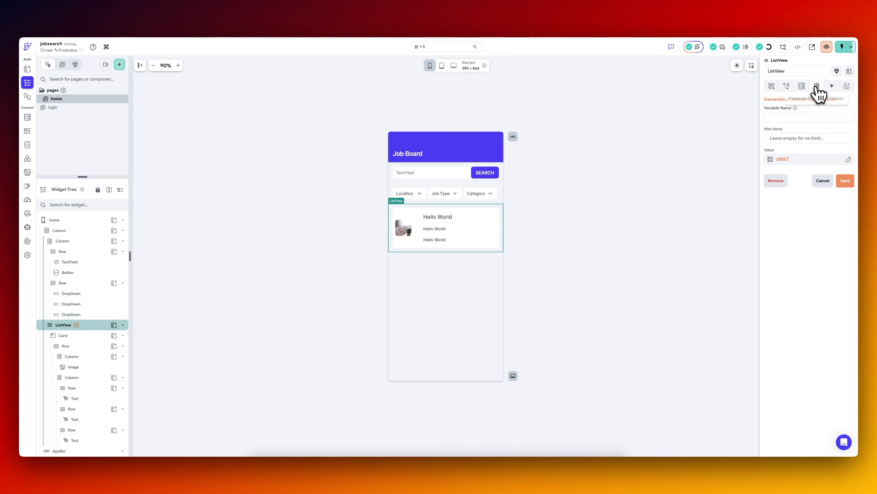
pyautogui.click(791, 160)
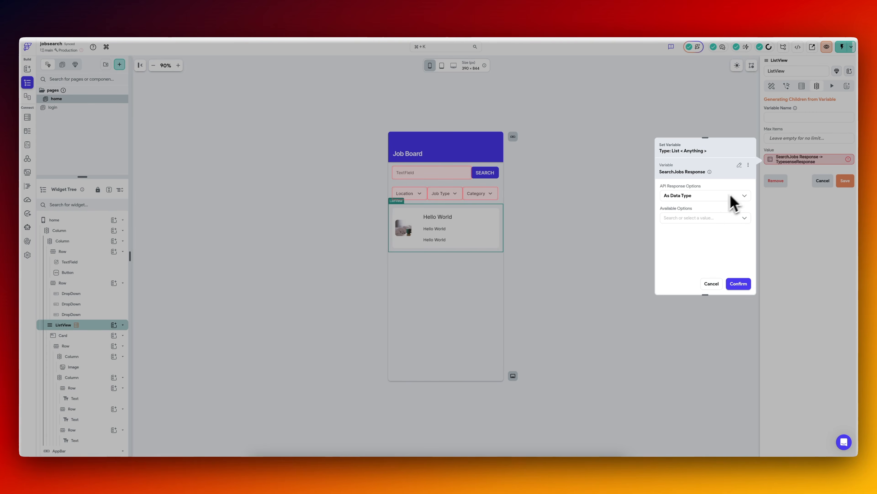
pyautogui.click(721, 218)
pyautogui.click(711, 231)
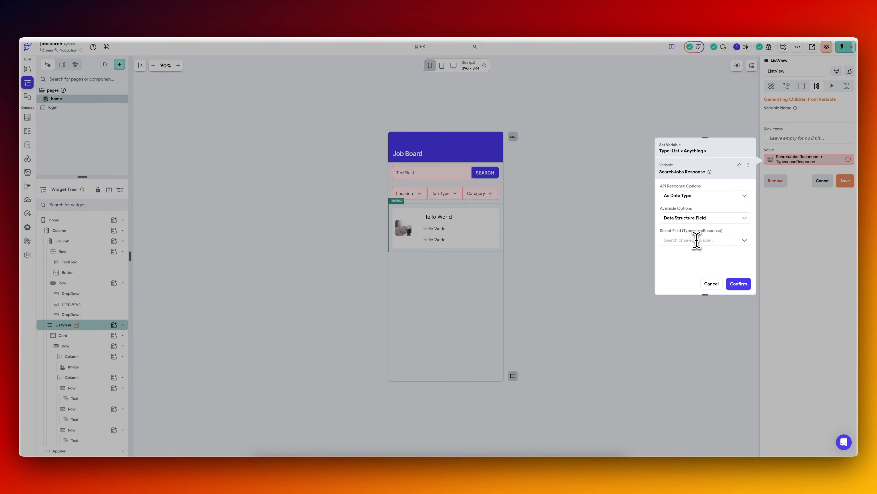
pyautogui.click(697, 241)
pyautogui.click(689, 266)
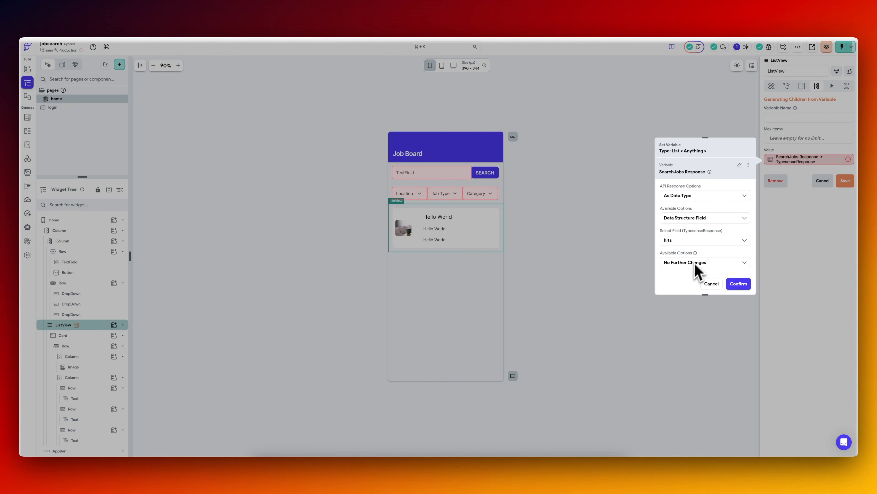
pyautogui.click(738, 284)
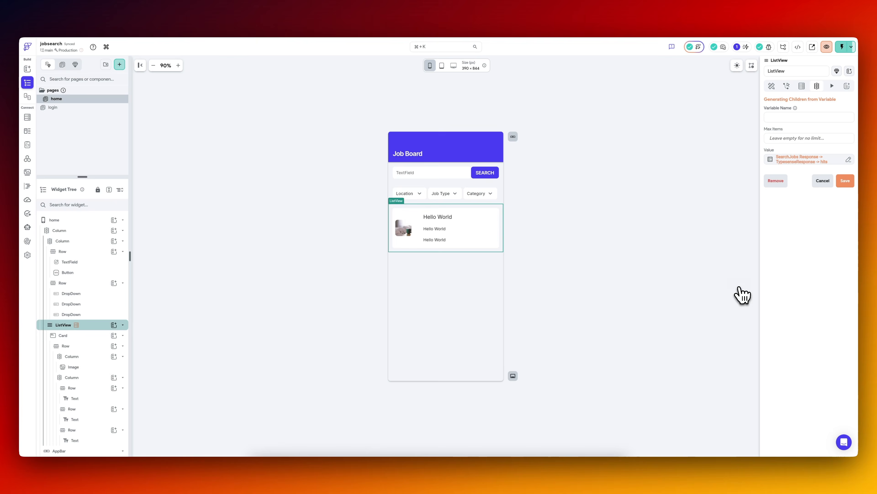
pyautogui.click(798, 120)
pyautogui.write('se')
pyautogui.write('a')
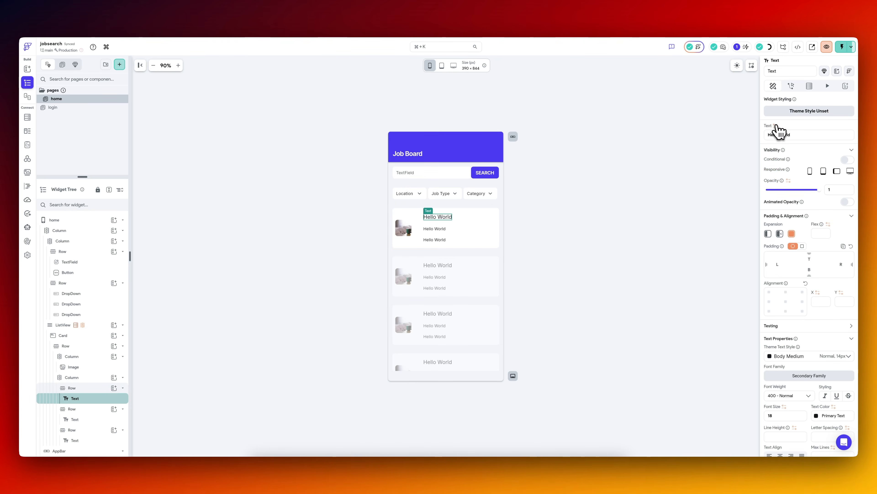
# Step: Bind the card's first text to the searchRecord item's document title field
pyautogui.click(776, 126)
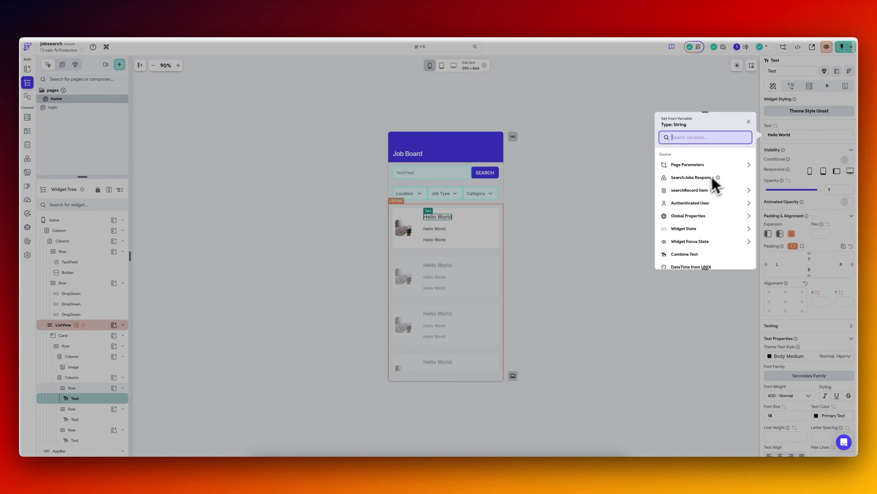
pyautogui.click(700, 197)
pyautogui.click(720, 172)
pyautogui.click(713, 196)
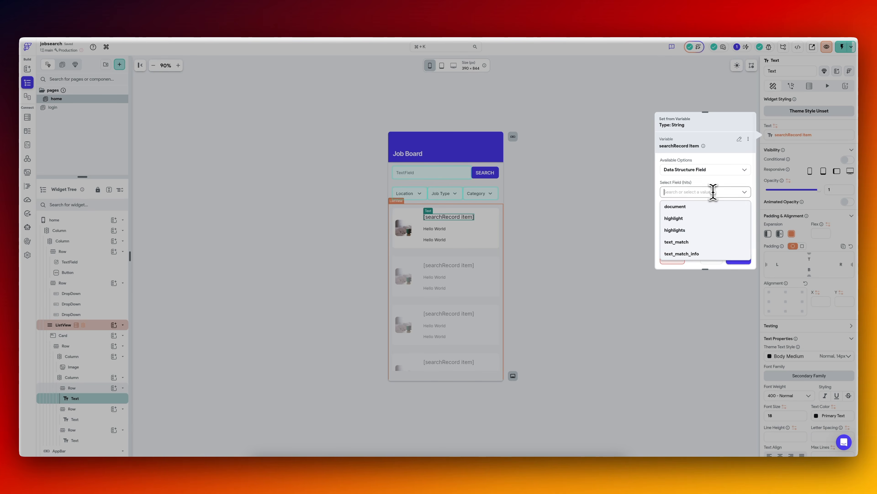
pyautogui.click(706, 207)
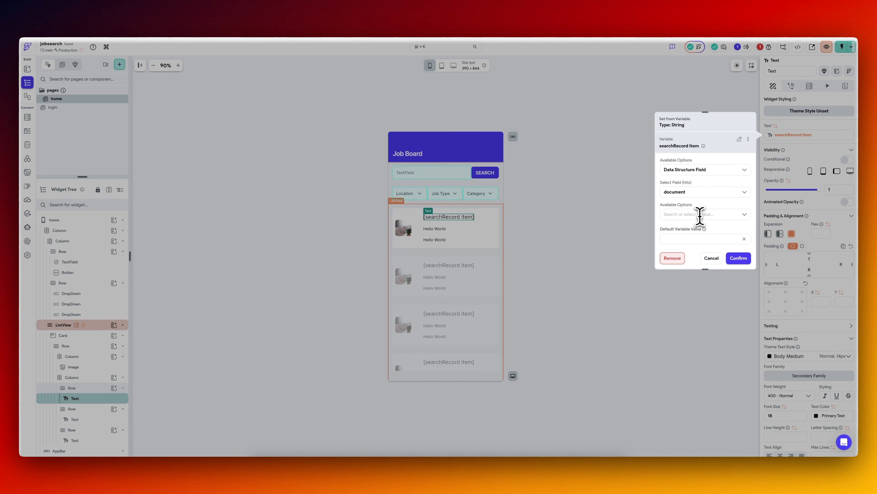
pyautogui.click(700, 213)
pyautogui.click(704, 230)
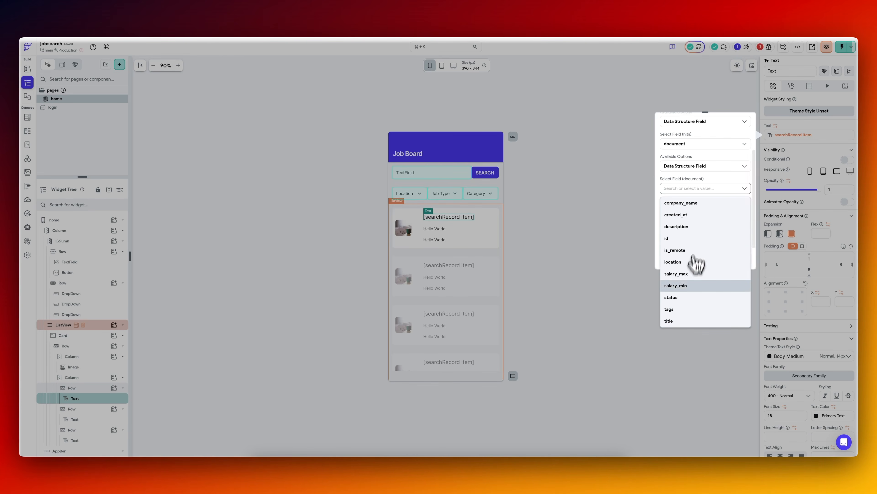
pyautogui.click(688, 322)
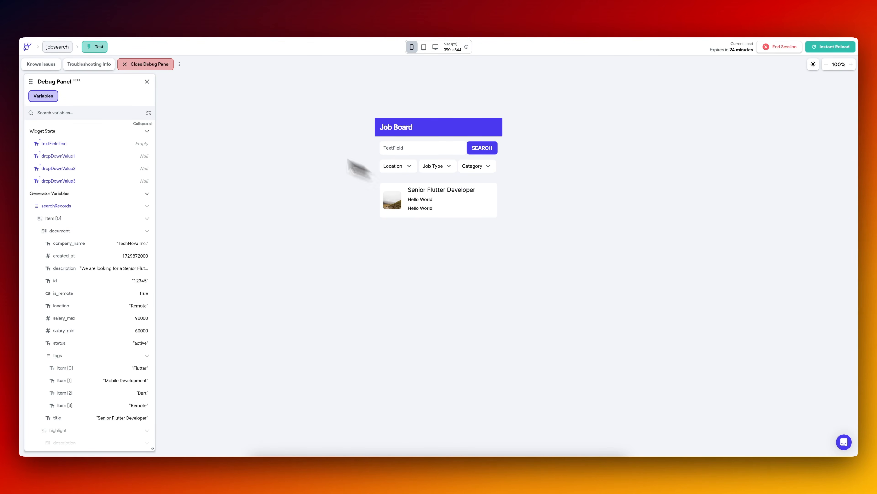
# Step: Return to the app builder and open the q variable in the ListView's SearchJobs backend query
pyautogui.click(97, 19)
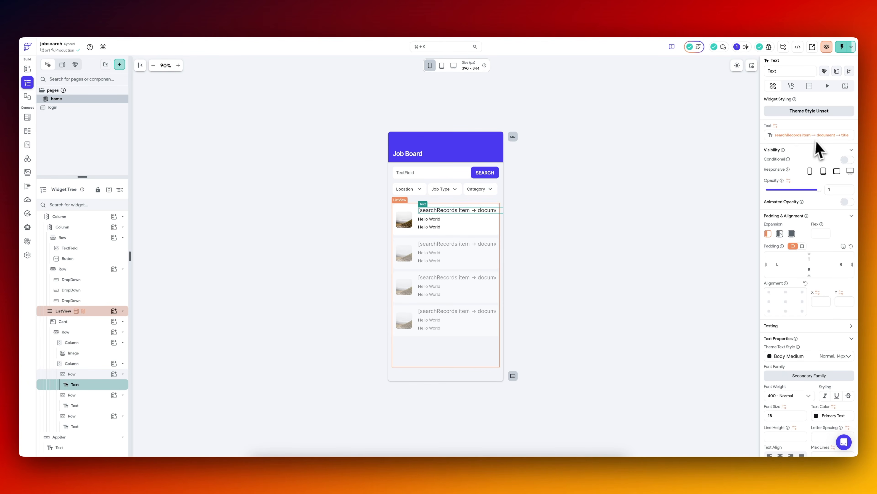
pyautogui.click(461, 313)
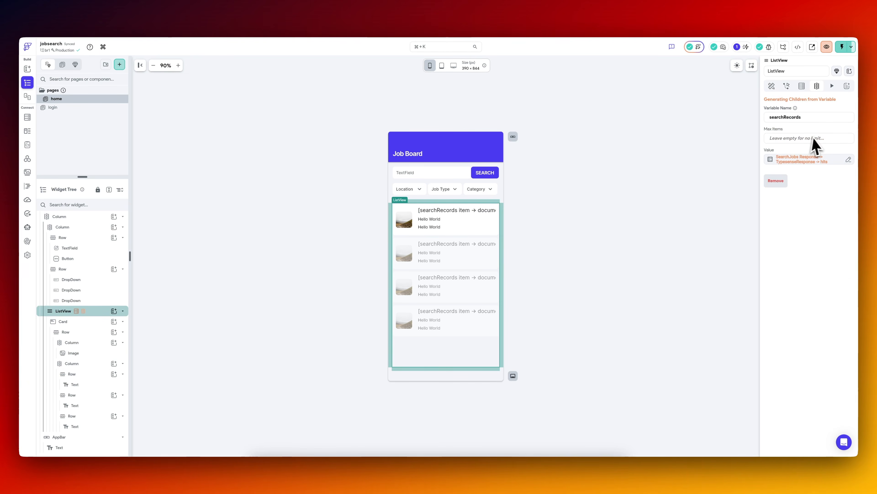
pyautogui.click(802, 86)
pyautogui.click(777, 117)
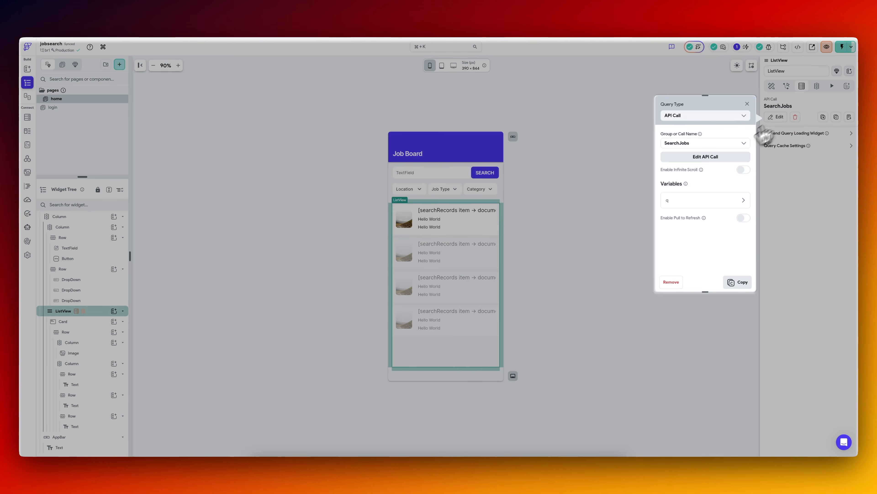
pyautogui.click(686, 202)
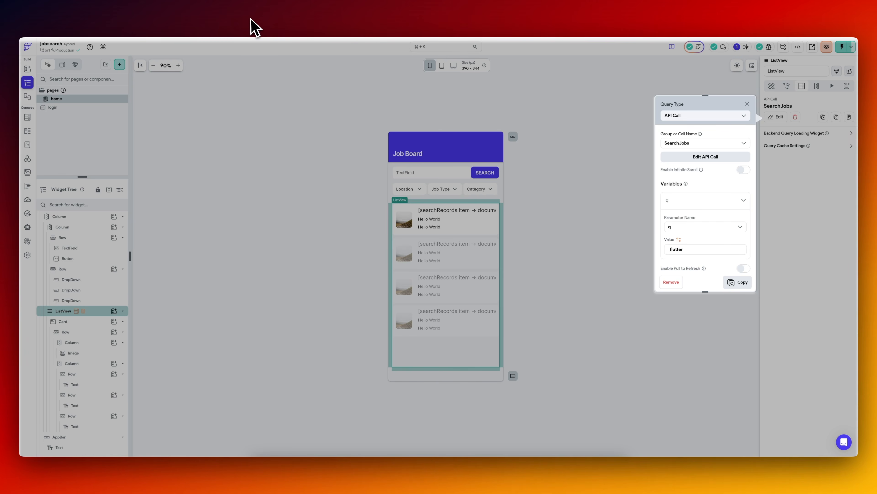
# Step: Switch to the Typesense Dashboard and search the jobs collection for mobile
pyautogui.click(326, 19)
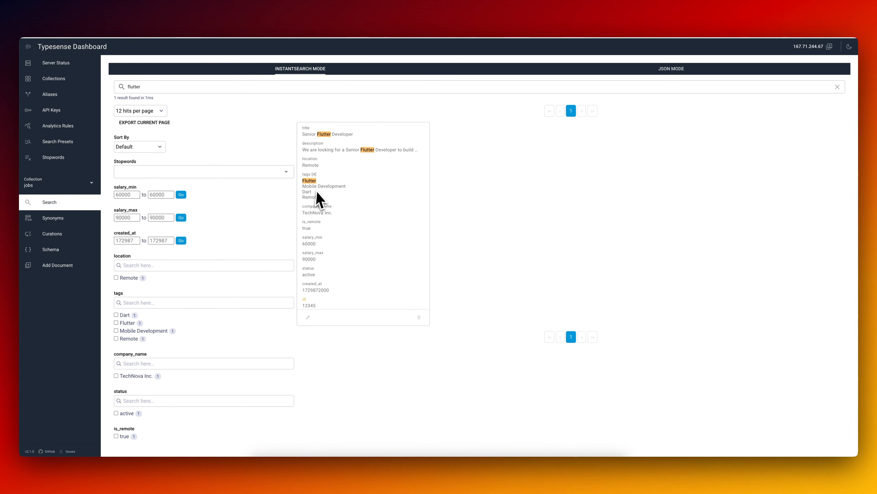
pyautogui.click(144, 87)
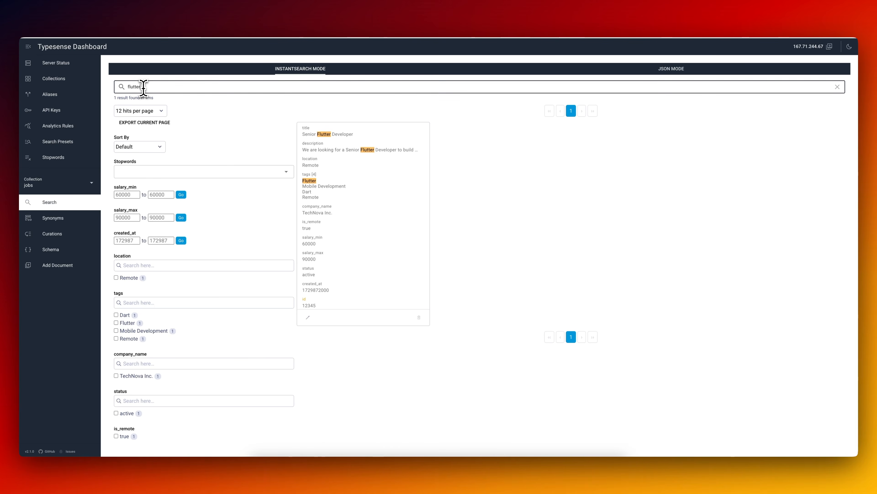
pyautogui.write('mobil')
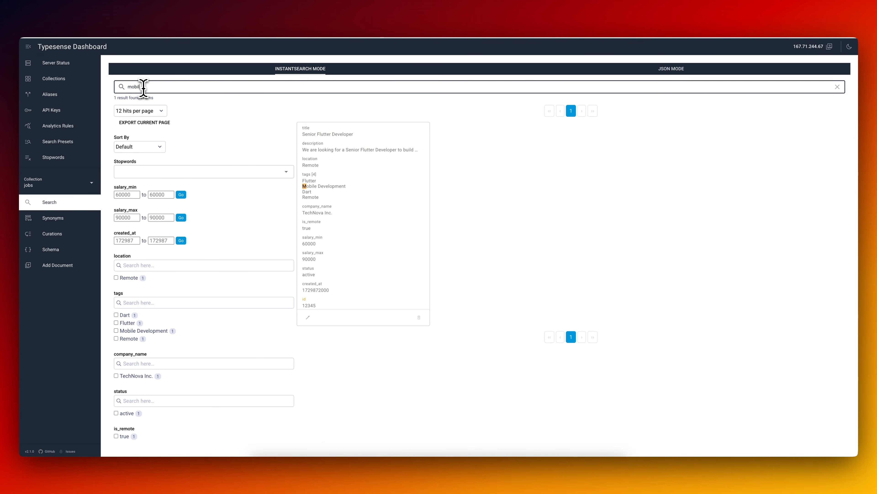
pyautogui.write('e')
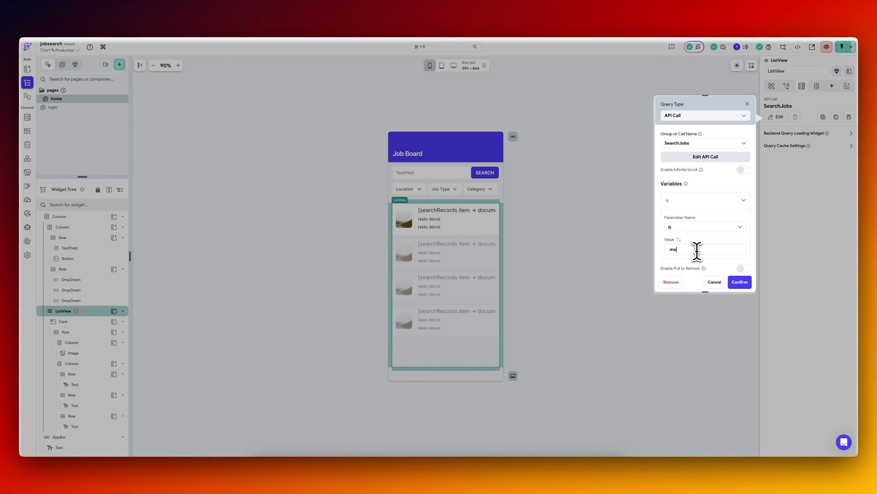
# Step: Set the SearchJobs query's q value to the mobile search term in FlutterFlow and reload the test app
pyautogui.click(738, 281)
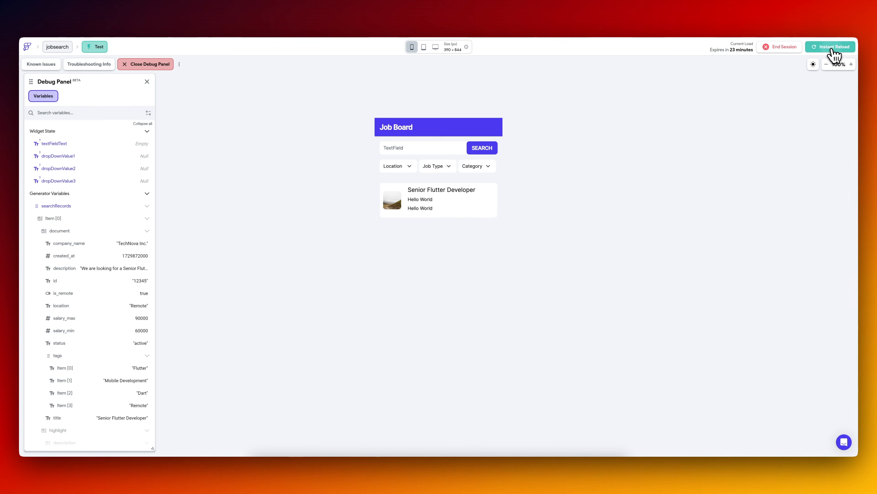
pyautogui.click(833, 51)
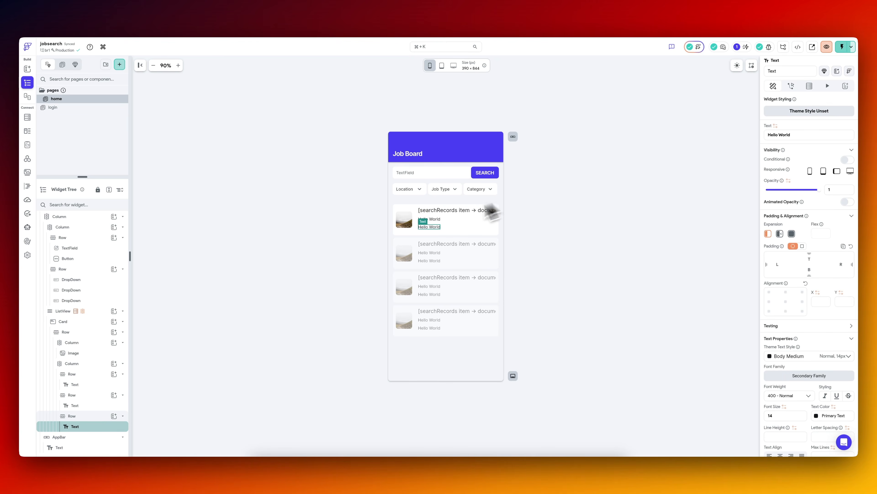
# Step: Bind the card's third text to a Combine Text variable whose Text 1 is the searchRecords item's document location field
pyautogui.click(776, 126)
pyautogui.write('comb')
pyautogui.click(691, 165)
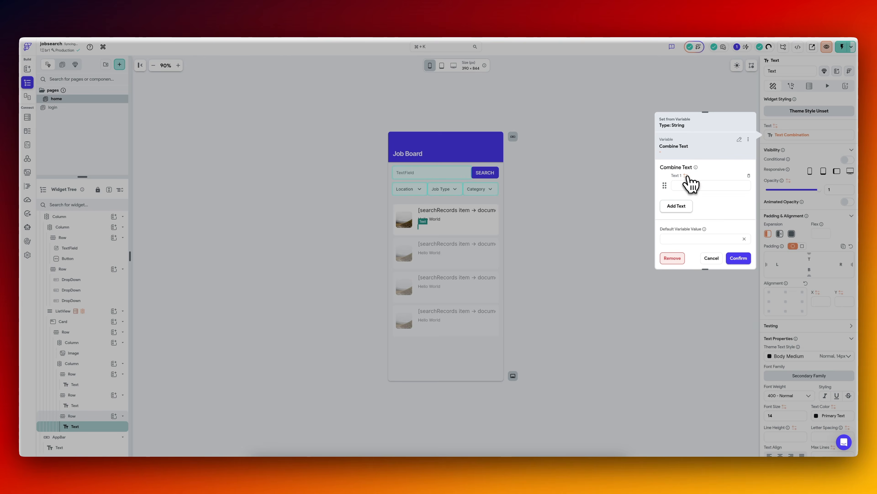
pyautogui.click(688, 176)
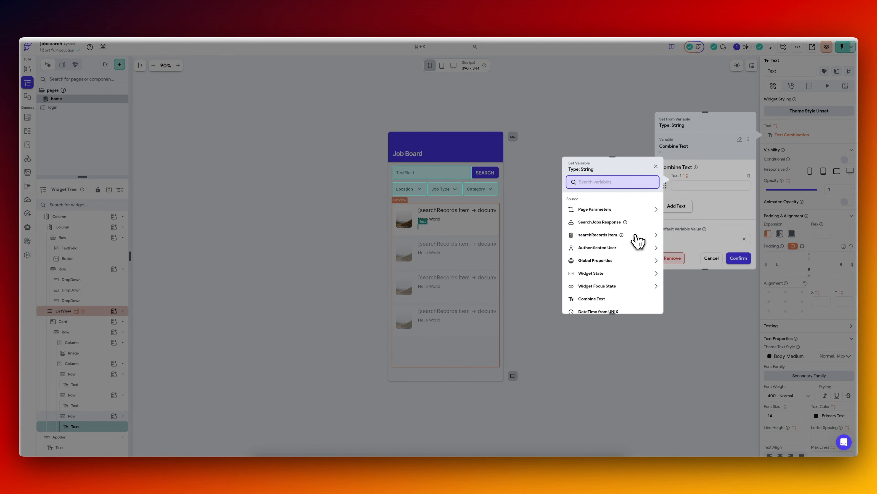
pyautogui.click(632, 238)
pyautogui.click(614, 220)
pyautogui.click(608, 249)
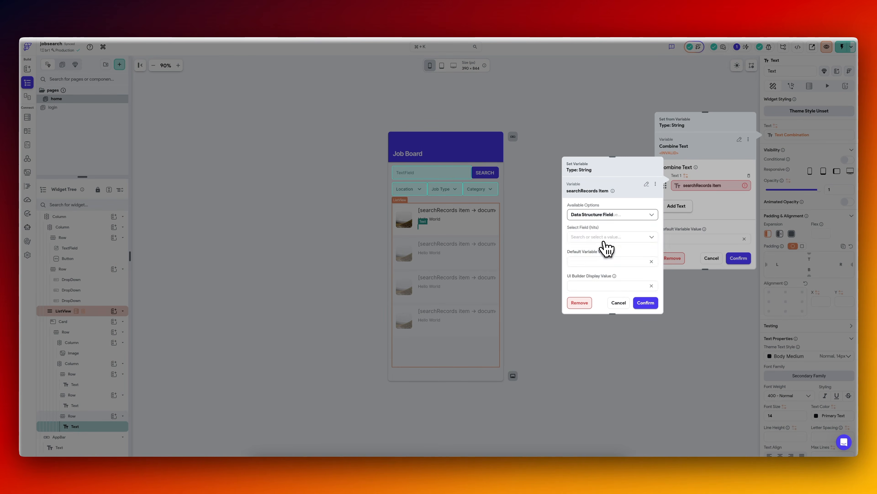
# Step: Add a "*" separator as Text 2 and an empty Text 3 to the text combination
pyautogui.click(687, 208)
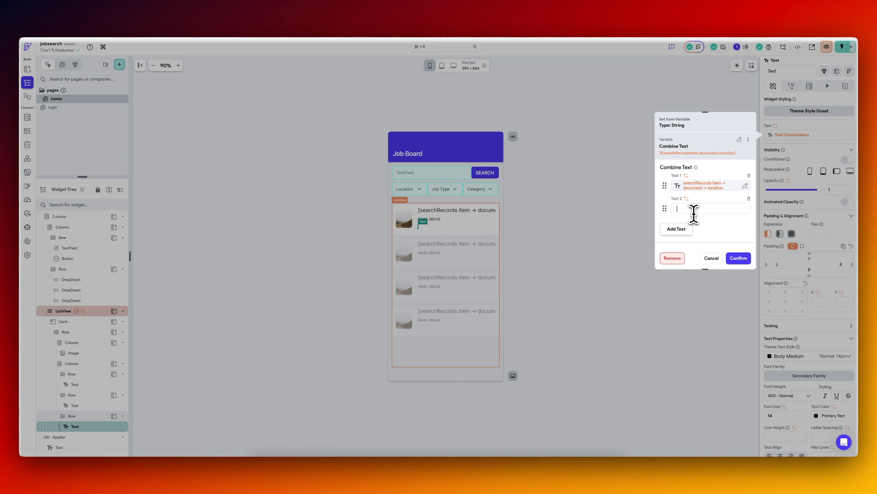
pyautogui.write('*')
pyautogui.click(677, 229)
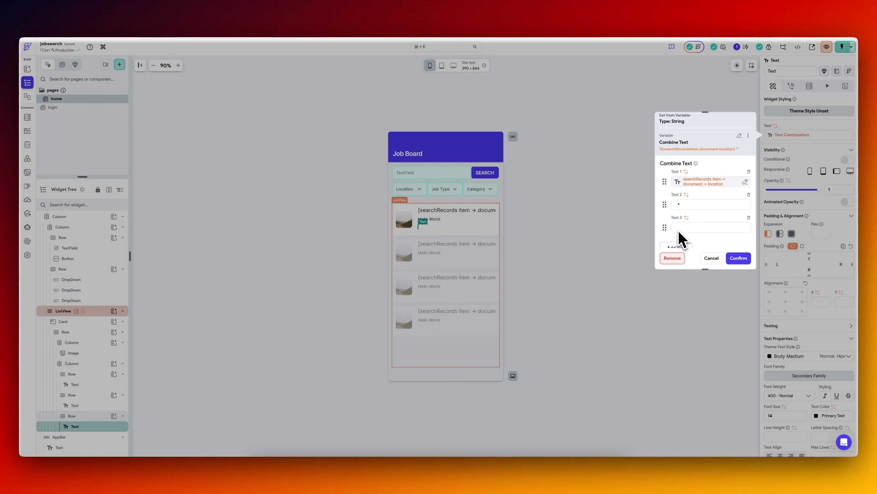
pyautogui.click(687, 206)
# Step: Copy the Text 1 variable into Text 3, change its document field to is_remote, and confirm the combination
pyautogui.click(716, 182)
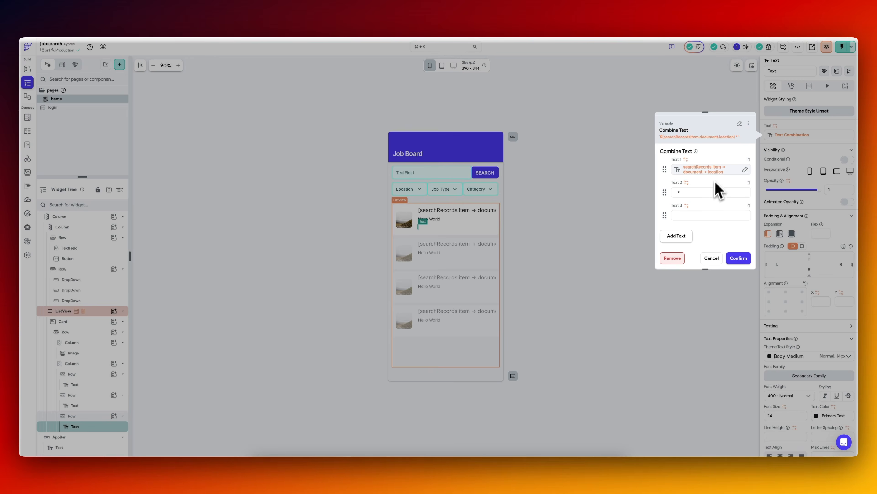
pyautogui.click(720, 178)
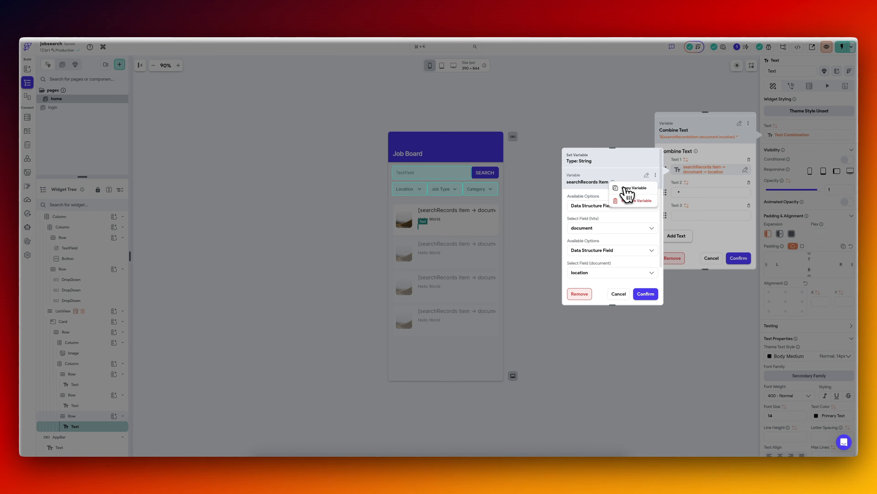
pyautogui.click(624, 189)
pyautogui.click(686, 205)
pyautogui.click(647, 195)
pyautogui.scroll(-2, 613, 277)
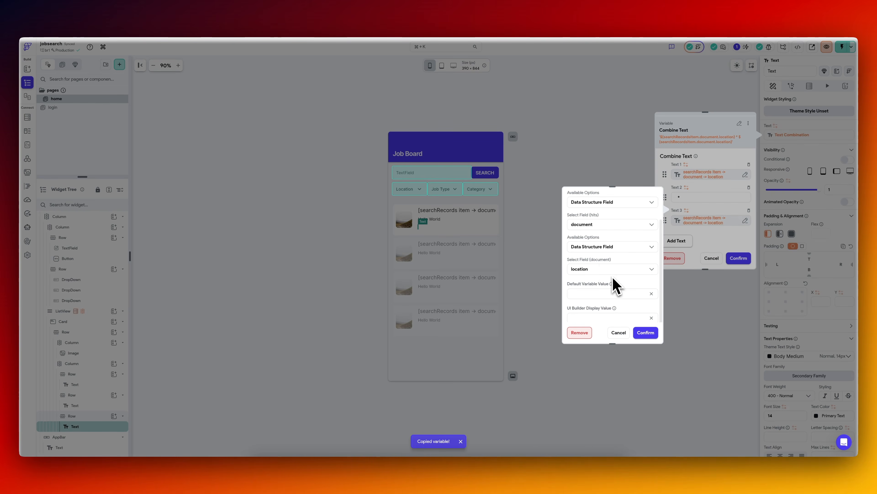
pyautogui.click(603, 269)
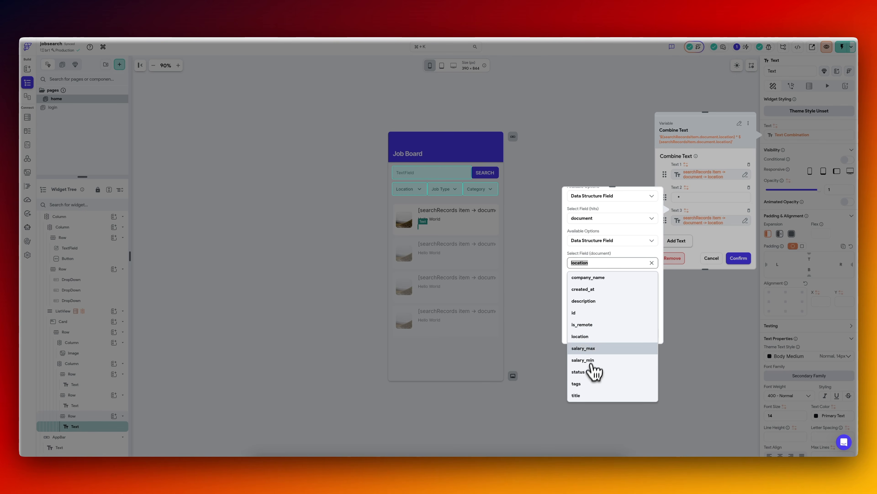
pyautogui.click(596, 326)
pyautogui.click(648, 334)
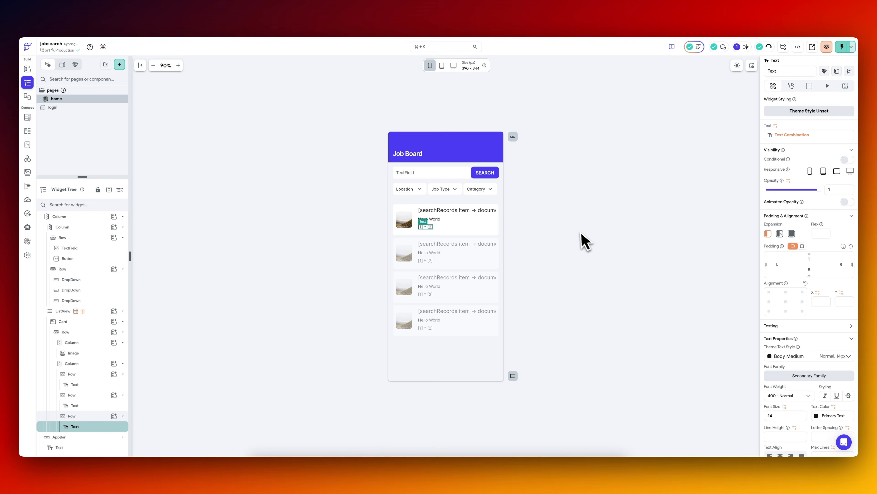
# Step: Reload the test app to check the job card, and review the job's fields in the Typesense Dashboard
pyautogui.click(585, 242)
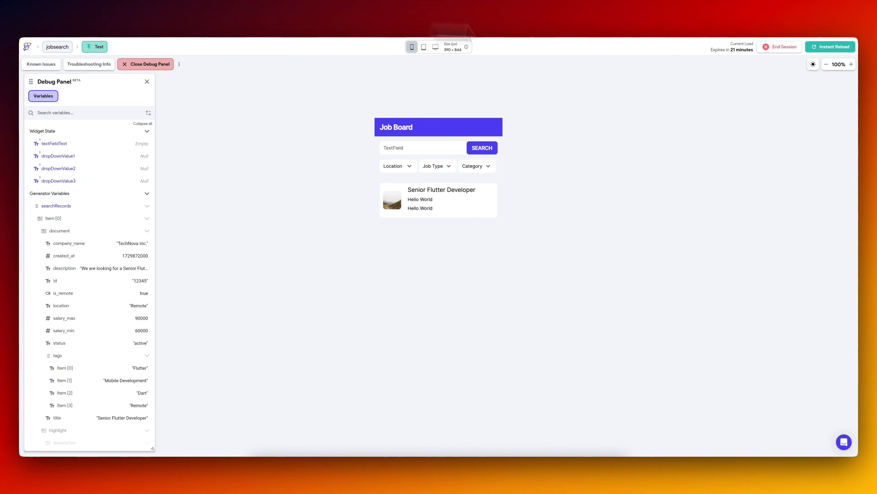
pyautogui.click(831, 49)
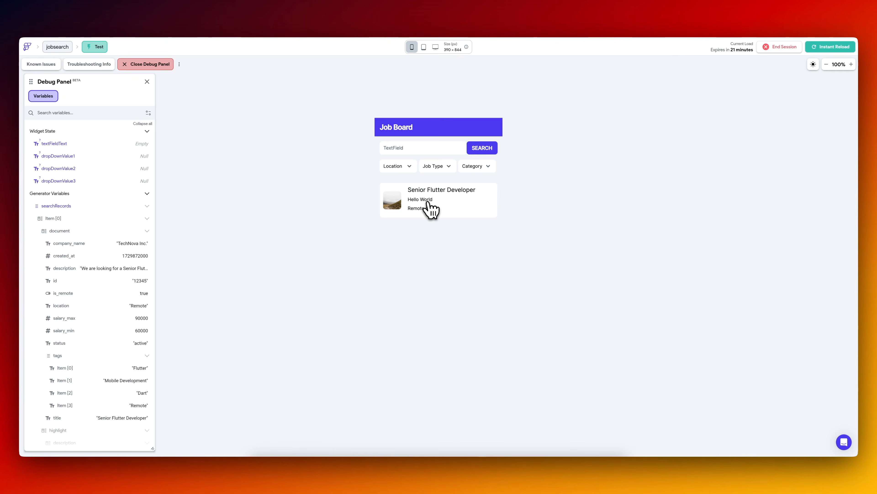
pyautogui.click(317, 21)
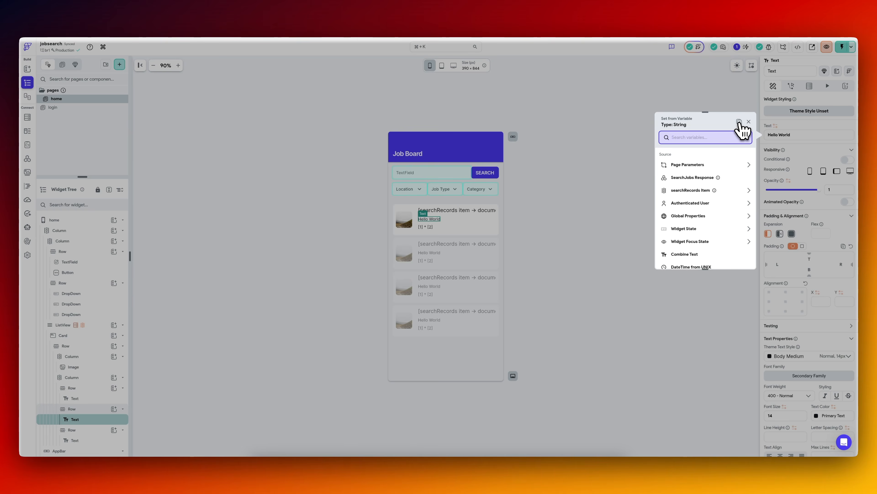
# Step: Change the card's second text binding to the searchRecords item's document company_name field and confirm
pyautogui.click(741, 130)
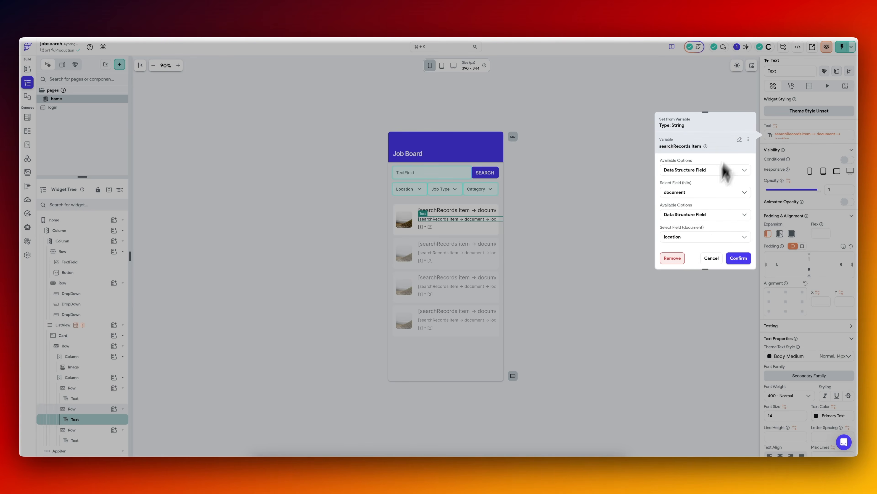
pyautogui.click(694, 237)
pyautogui.click(706, 212)
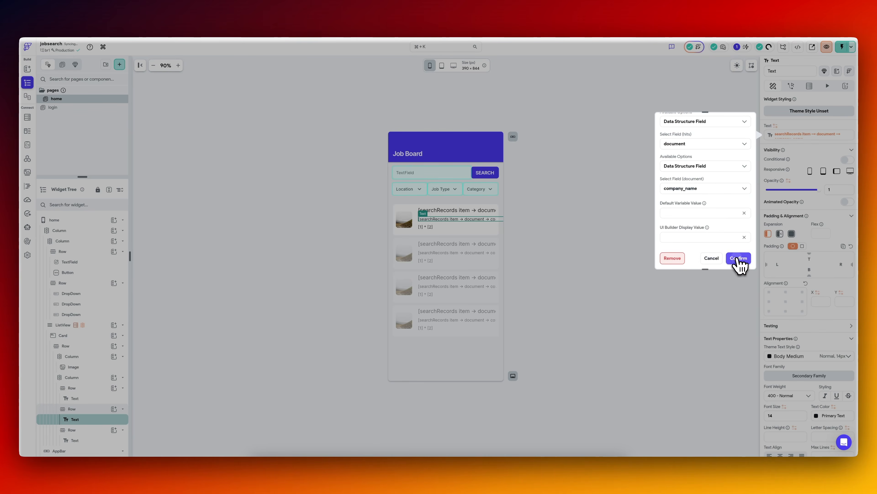
pyautogui.click(737, 259)
# Step: Replace the Text 2 separator in the card's third text combination with a dot symbol, and reload the test app
pyautogui.click(425, 227)
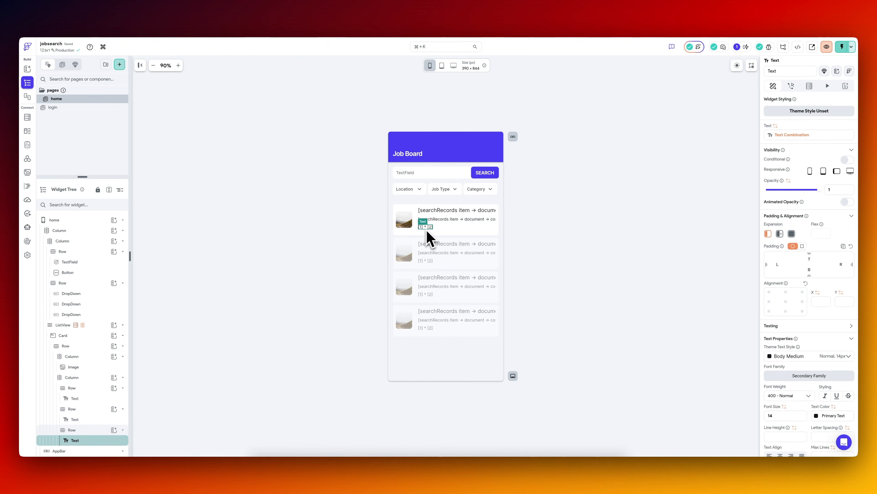
pyautogui.click(811, 136)
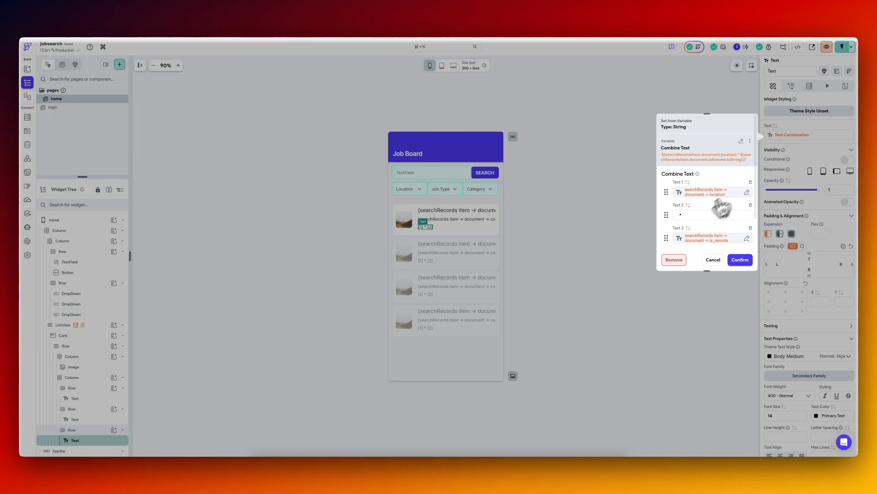
pyautogui.click(694, 215)
pyautogui.press('ctrl+super+space')
pyautogui.scroll(-15, 714, 297)
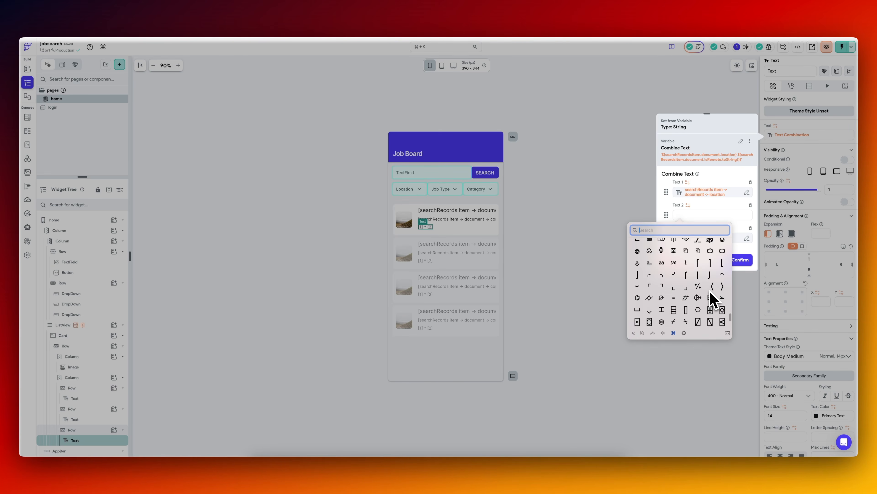
pyautogui.click(661, 275)
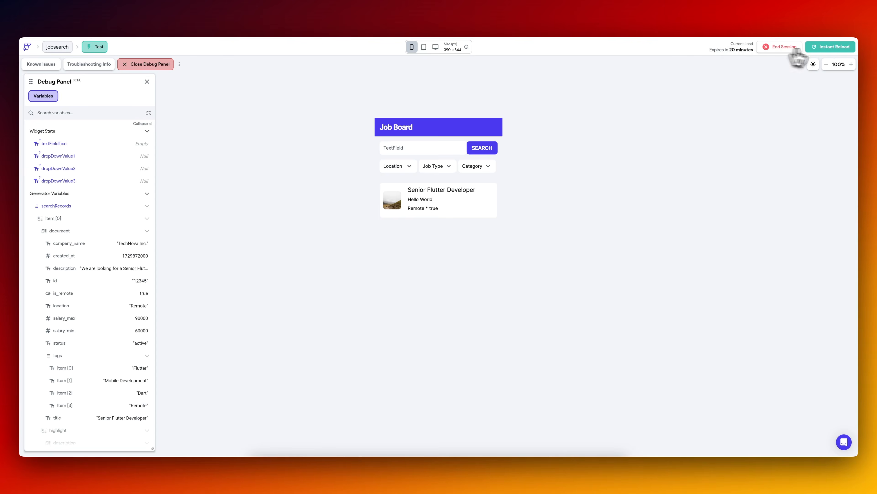
pyautogui.click(829, 47)
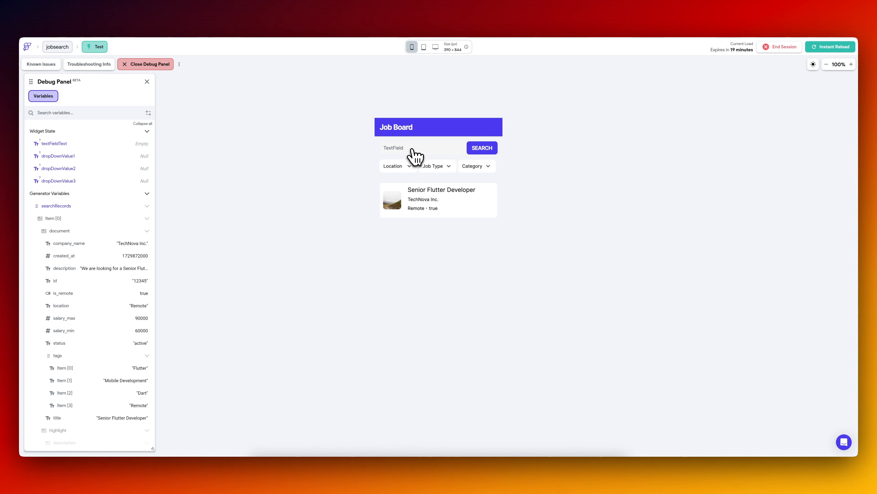
# Step: Add a nullable String page state variable named query to the home page
pyautogui.click(104, 21)
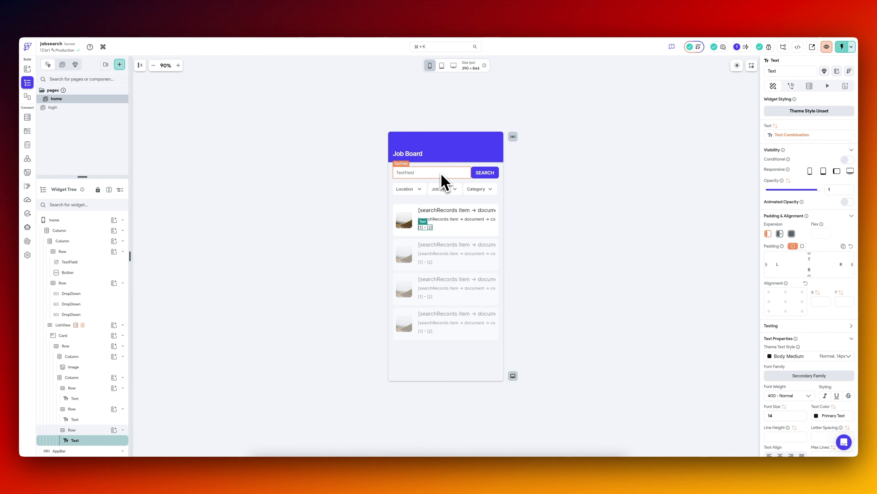
pyautogui.click(87, 221)
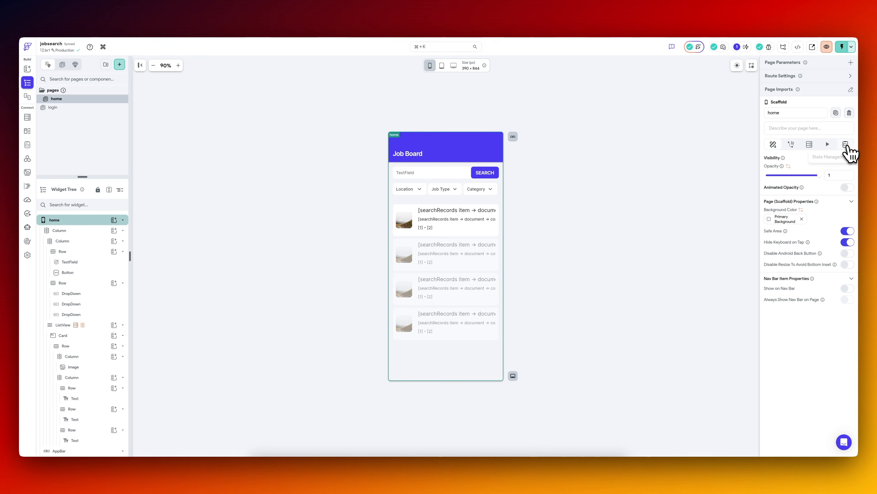
pyautogui.click(846, 145)
pyautogui.click(814, 175)
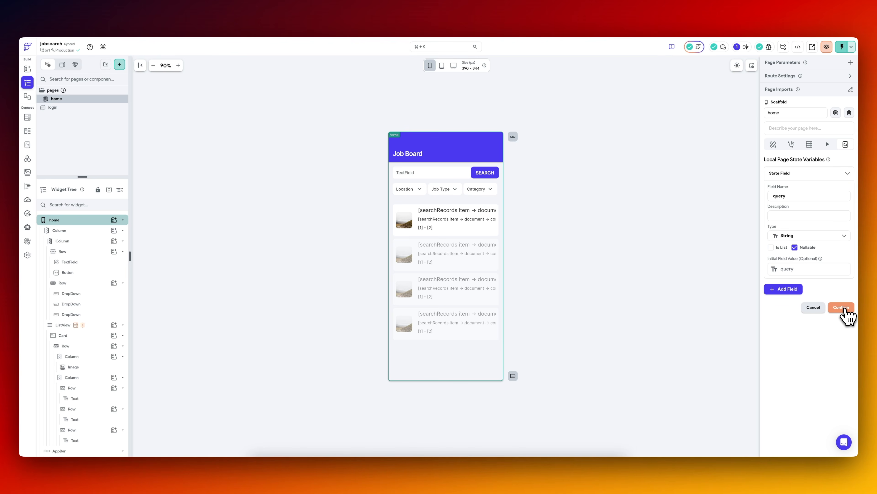
pyautogui.click(844, 309)
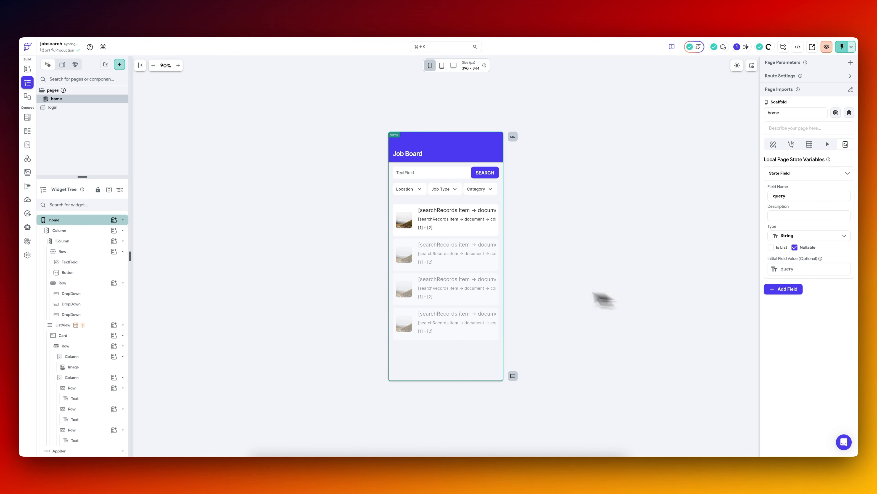
# Step: Give the SEARCH button an On Tap Update Page State action that sets query to the TextField's value
pyautogui.click(431, 175)
pyautogui.click(482, 177)
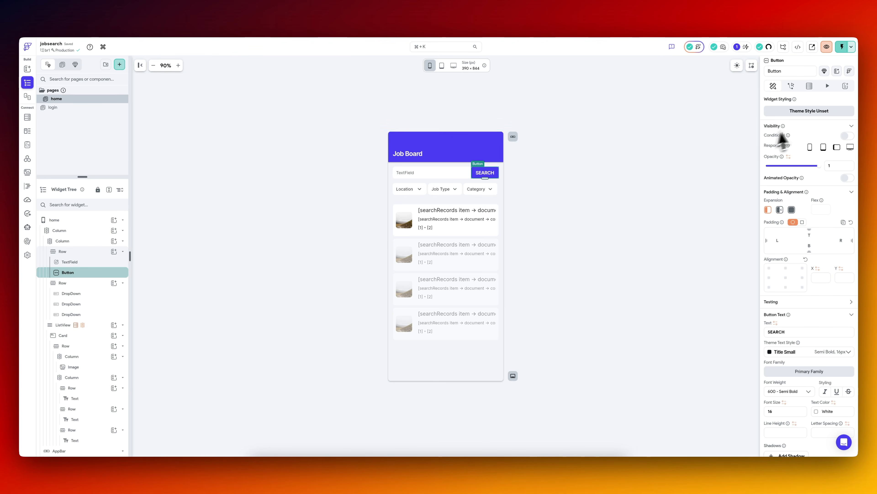
pyautogui.click(791, 87)
pyautogui.click(843, 138)
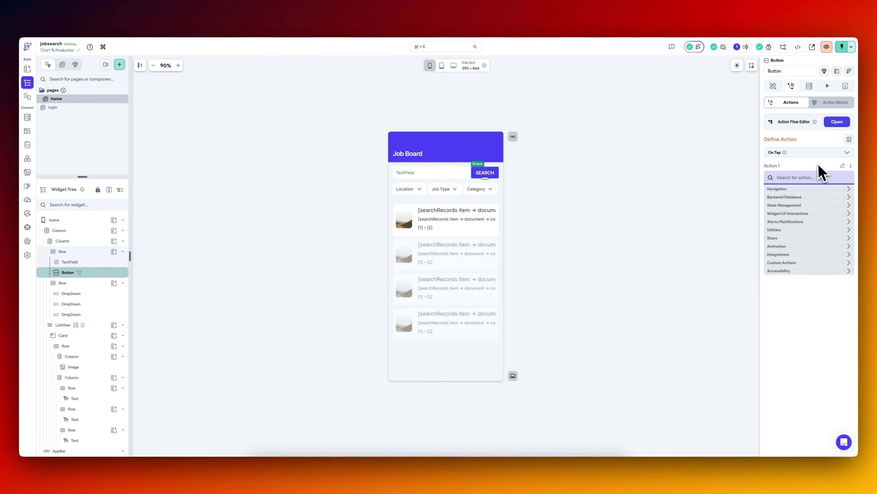
pyautogui.write('page')
pyautogui.click(824, 198)
pyautogui.click(806, 204)
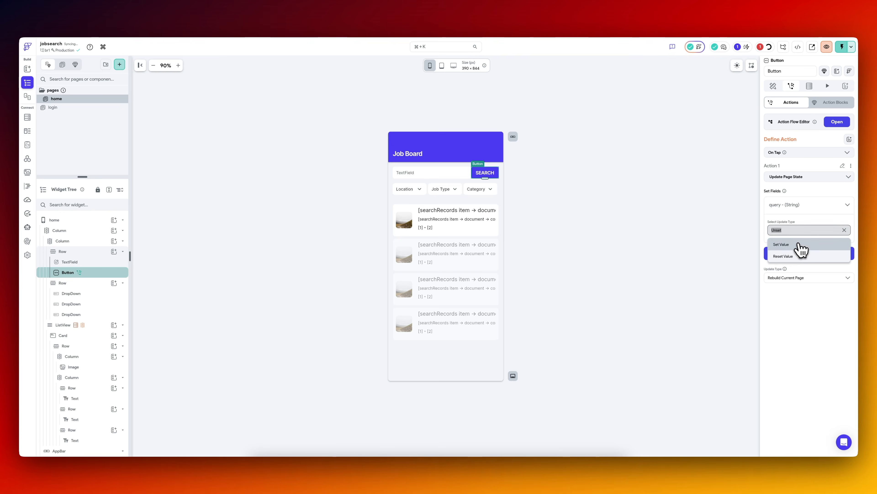
pyautogui.click(799, 244)
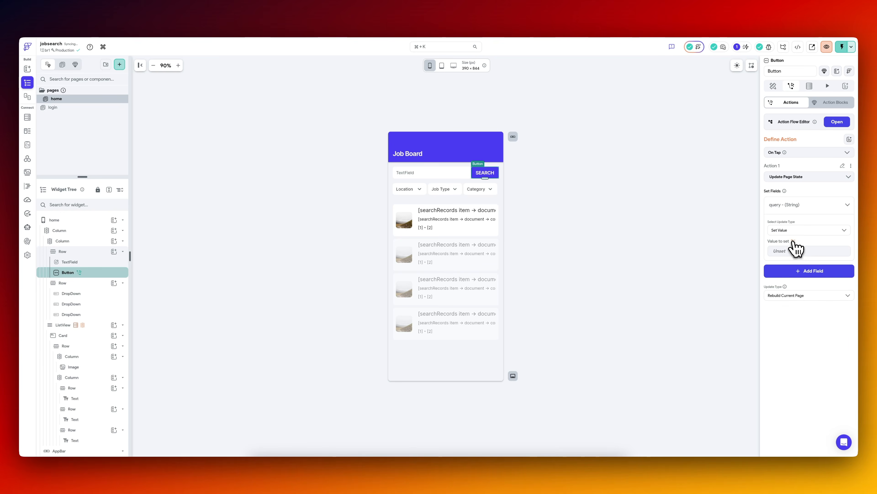
pyautogui.click(793, 250)
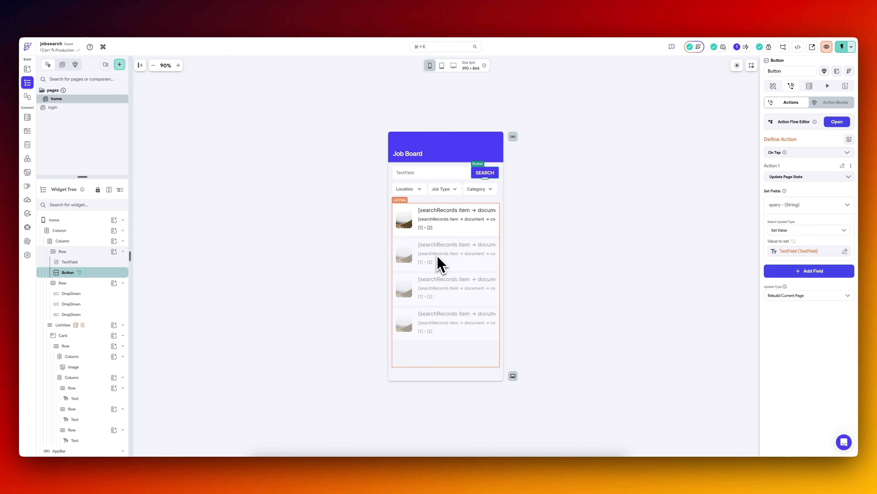
# Step: Bind the q variable of the ListView's SearchJobs API call to the query page state
pyautogui.click(438, 264)
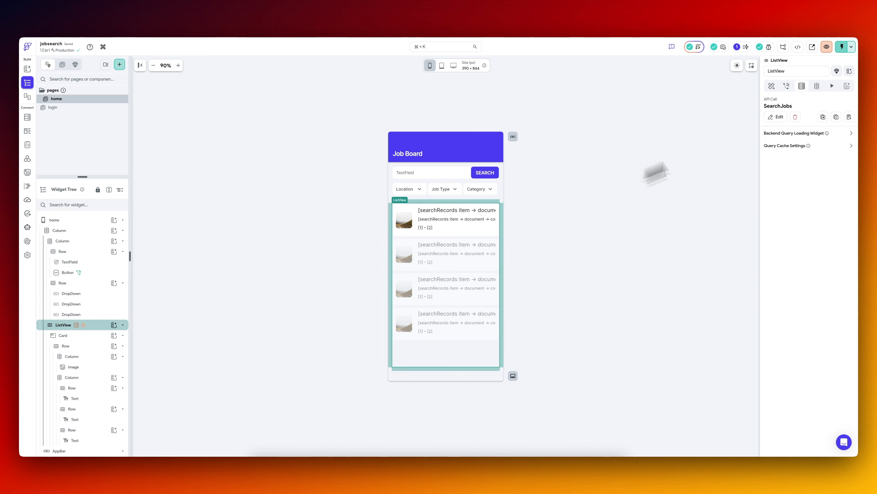
pyautogui.click(782, 117)
pyautogui.click(683, 248)
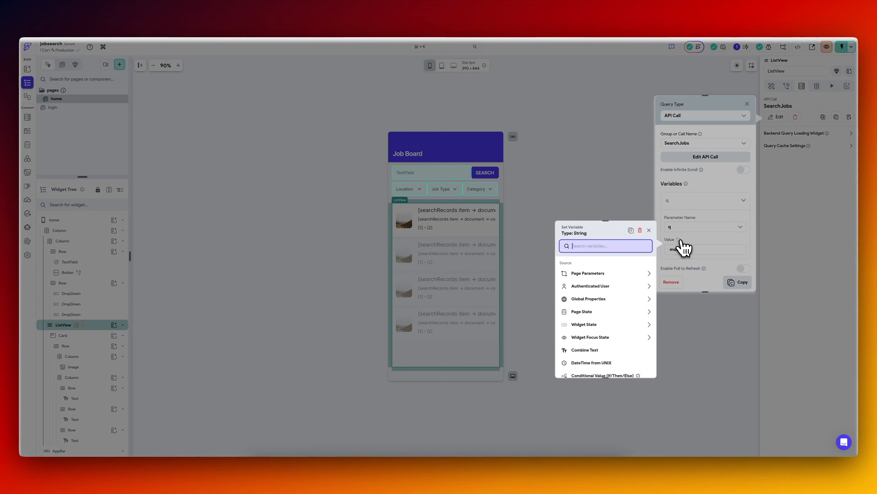
pyautogui.click(591, 312)
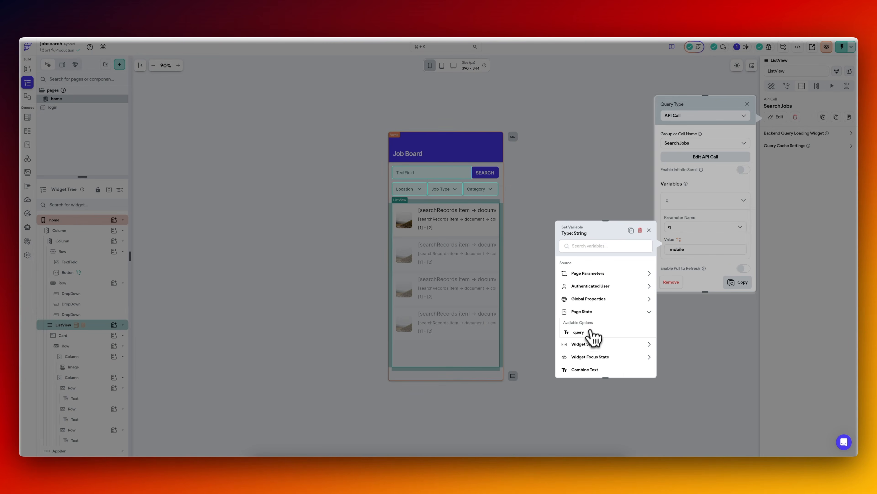
pyautogui.click(591, 335)
pyautogui.click(740, 282)
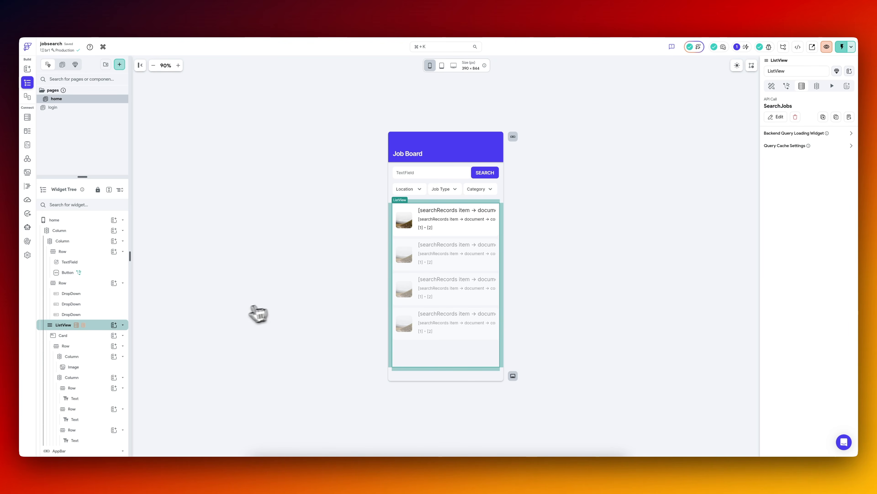
# Step: Make the ListView conditionally visible only when the query page state is set and not empty
pyautogui.click(772, 88)
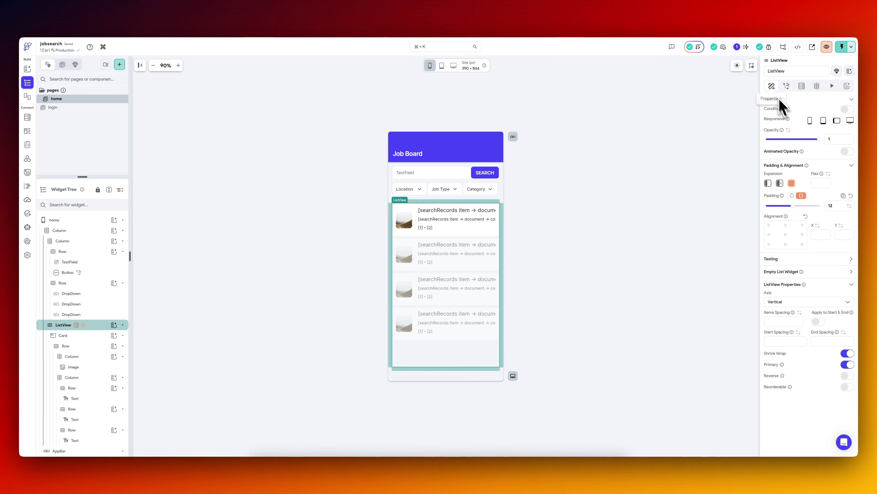
pyautogui.click(849, 111)
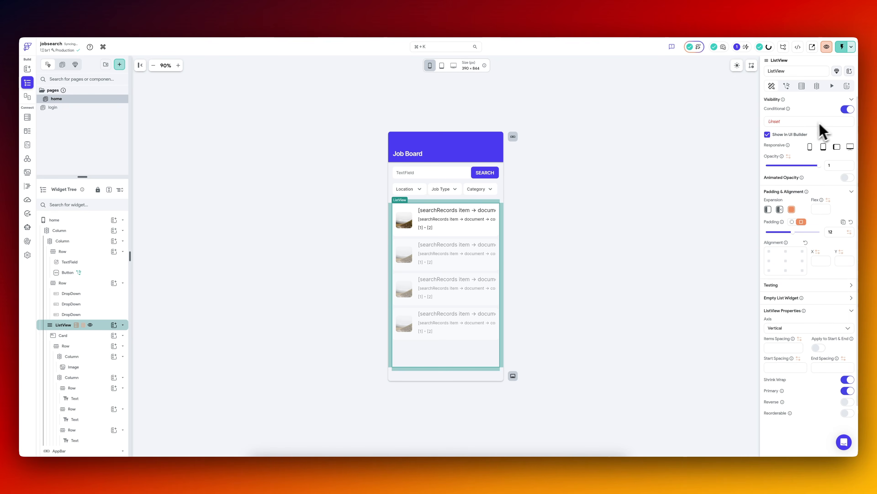
pyautogui.click(809, 124)
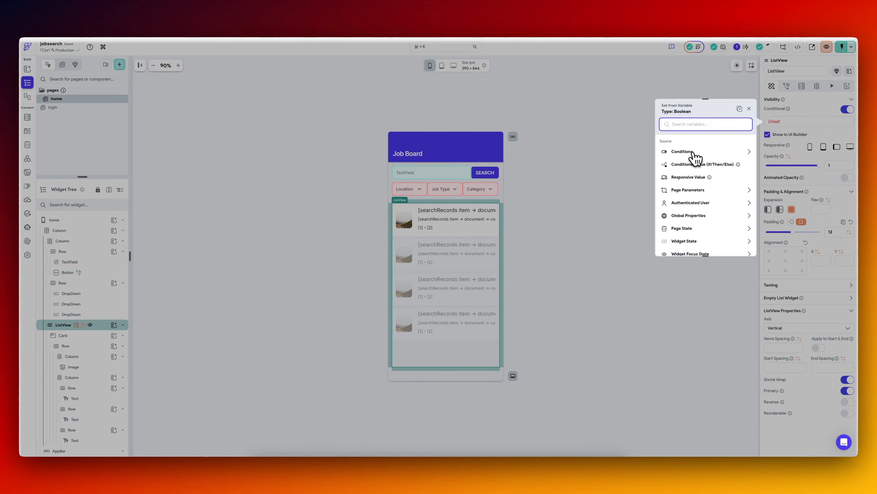
pyautogui.click(695, 152)
pyautogui.click(689, 171)
pyautogui.click(698, 178)
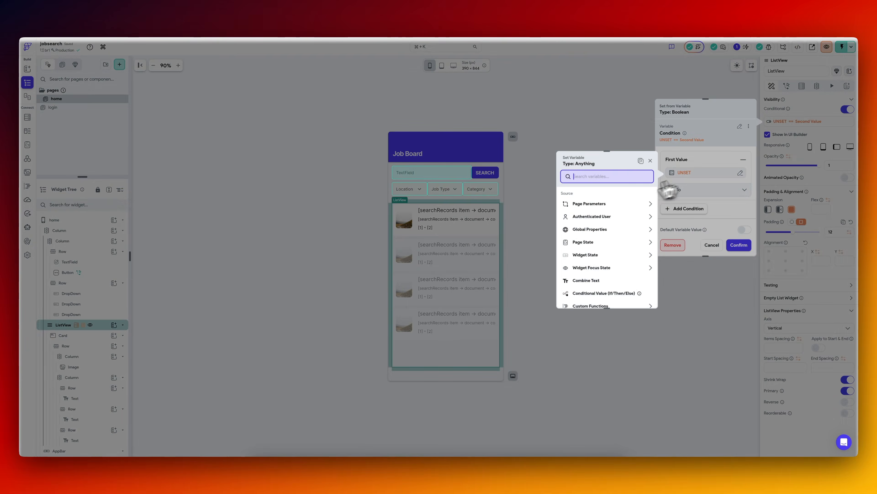
pyautogui.click(593, 242)
pyautogui.click(584, 263)
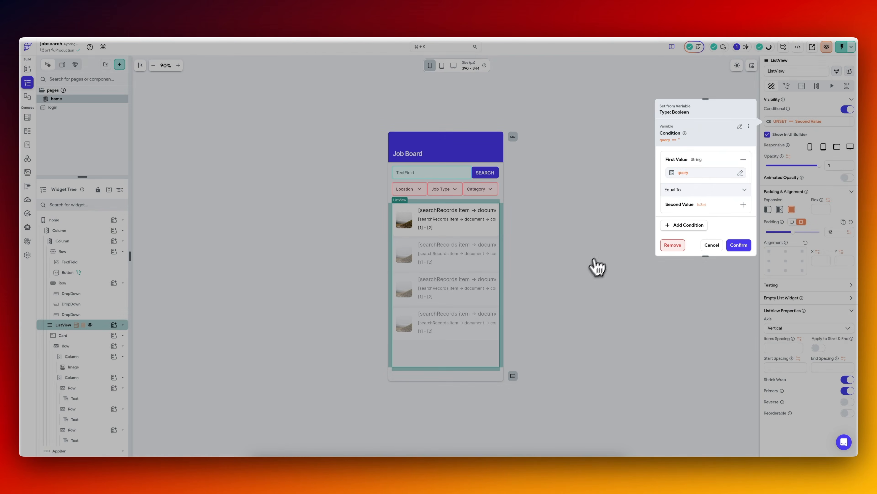
pyautogui.click(694, 190)
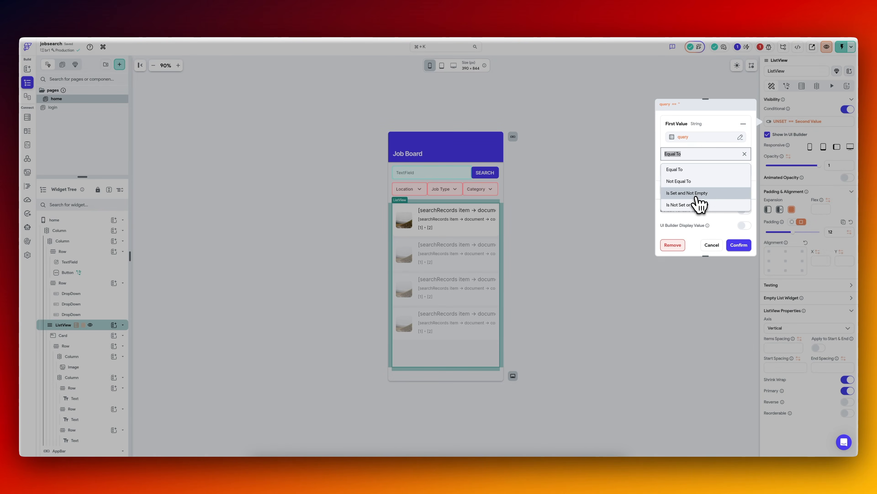
pyautogui.click(702, 193)
pyautogui.click(739, 245)
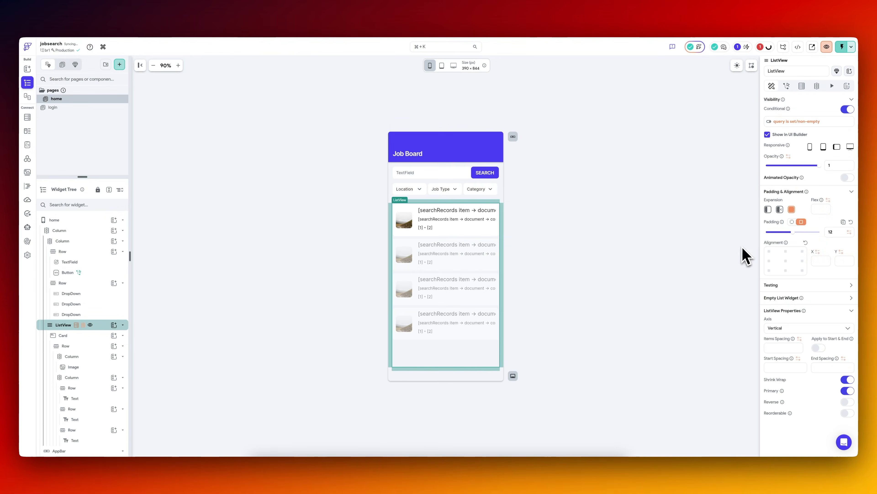
pyautogui.click(580, 212)
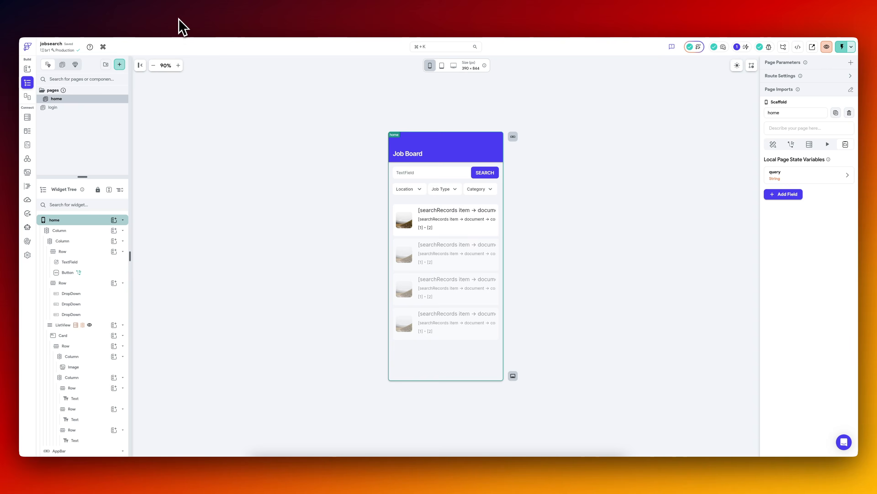
# Step: Switch to the test app and search the Job Board for "flutter" and for "mobile"
pyautogui.click(181, 26)
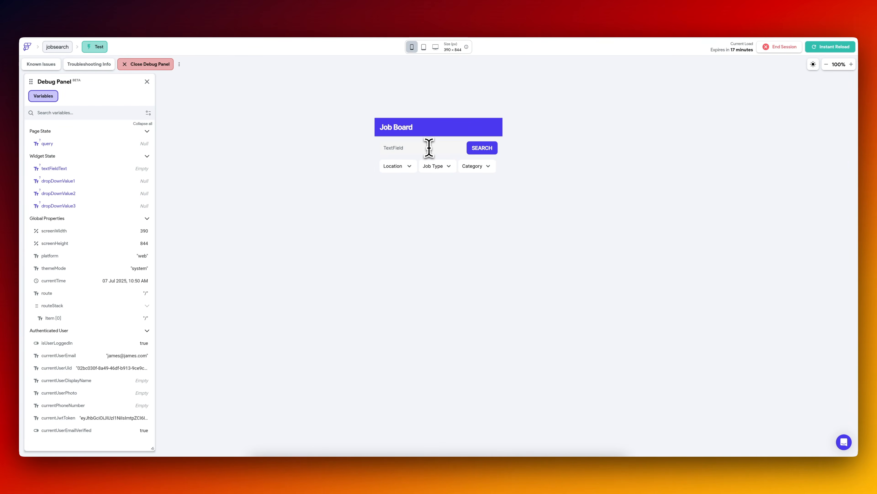
pyautogui.click(429, 148)
pyautogui.write('flutter')
pyautogui.press('Return')
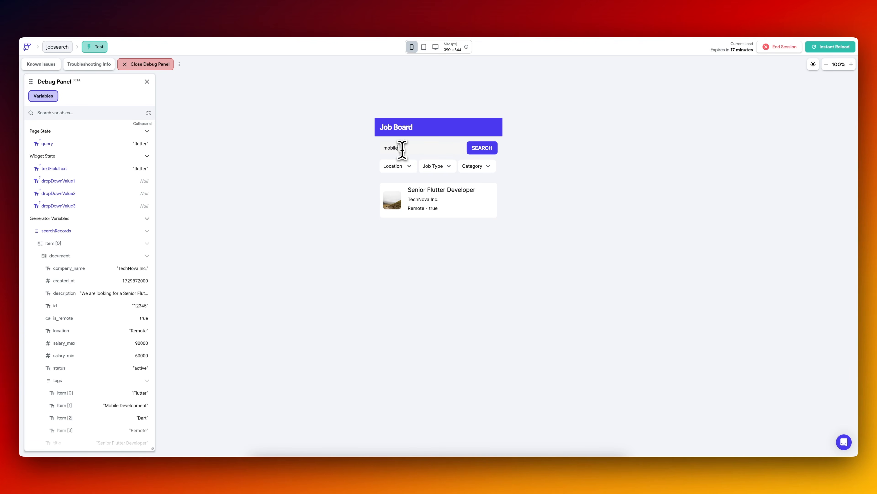
pyautogui.write('mobile')
pyautogui.click(480, 148)
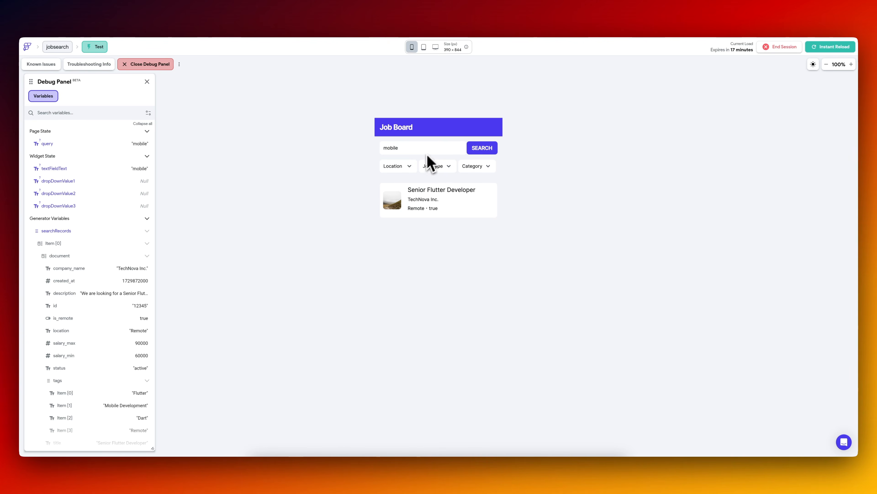
# Step: Alternate between empty and "mobile" searches in the test app to check when the job list shows
pyautogui.click(423, 148)
pyautogui.press('super+a')
pyautogui.press('BackSpace')
pyautogui.click(487, 150)
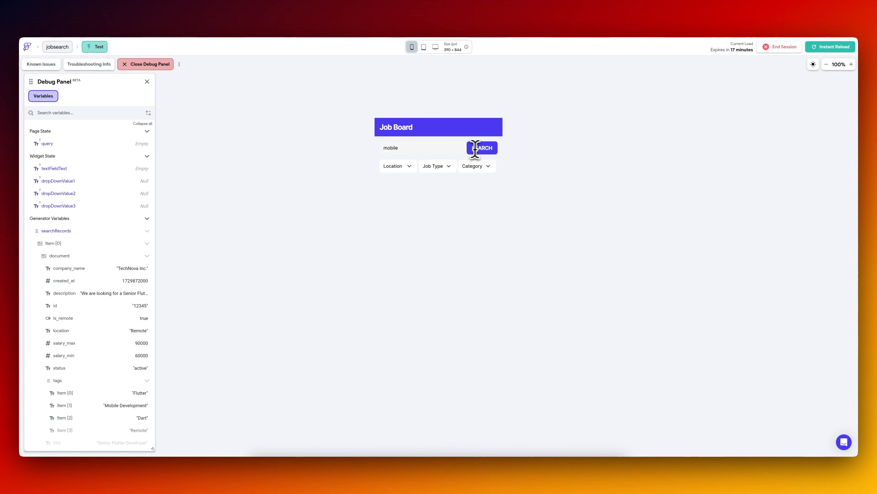
pyautogui.click(475, 148)
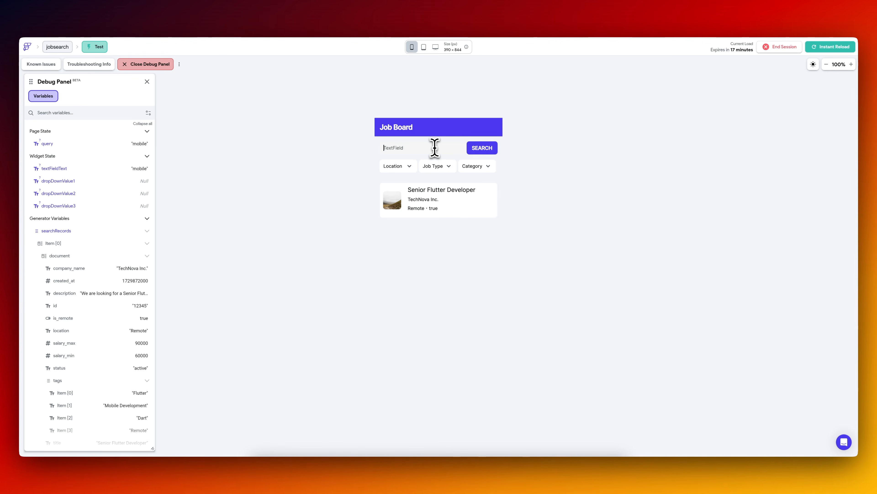
pyautogui.click(472, 150)
# Step: Search the Job Board for "senior" and try the Location and Job Type filters
pyautogui.click(445, 149)
pyautogui.write('senior')
pyautogui.click(482, 151)
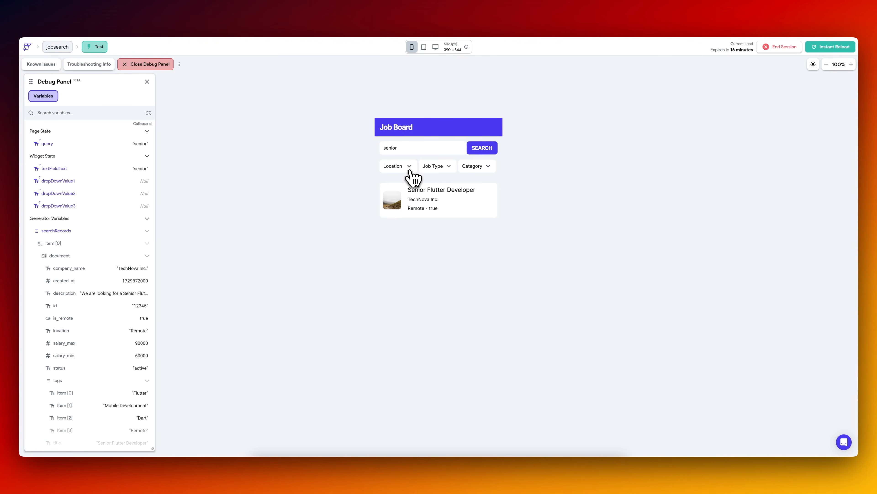
pyautogui.click(405, 169)
pyautogui.click(444, 174)
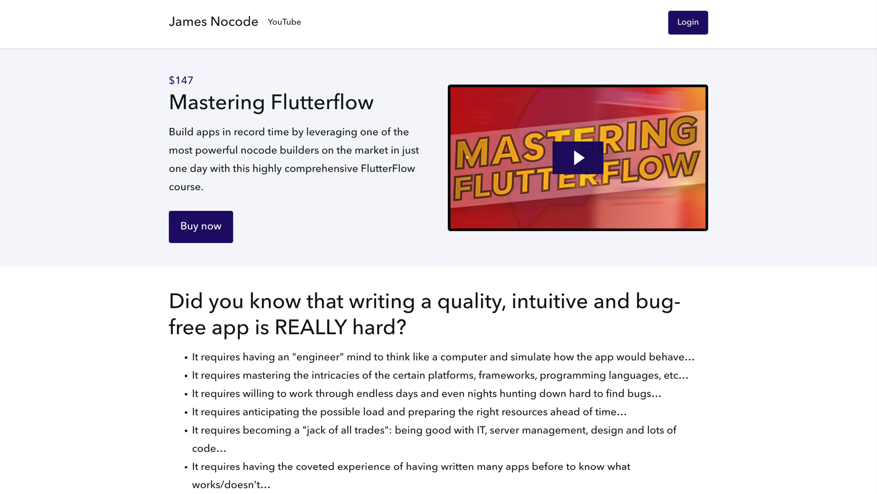
# Step: Look through the Mastering FlutterFlow course page, from the pitch and course contents to the frequently asked questions and instructor section
pyautogui.scroll(-2, 439, 247)
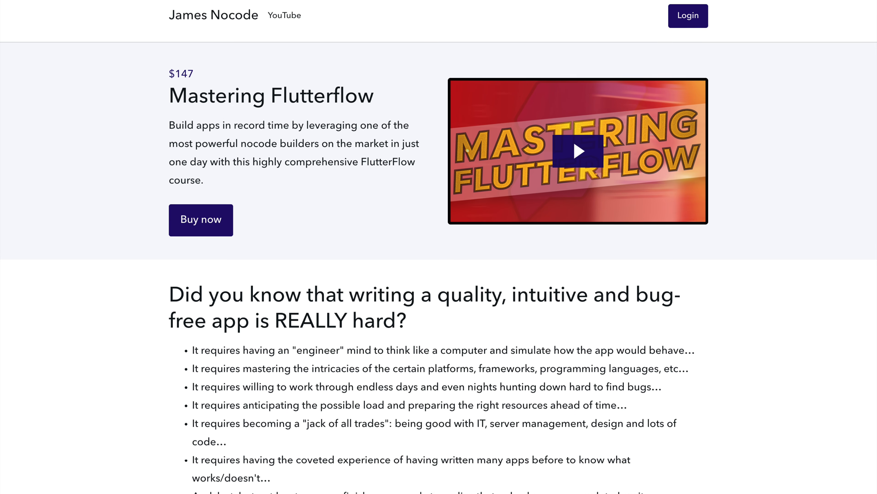
pyautogui.scroll(-2, 438, 247)
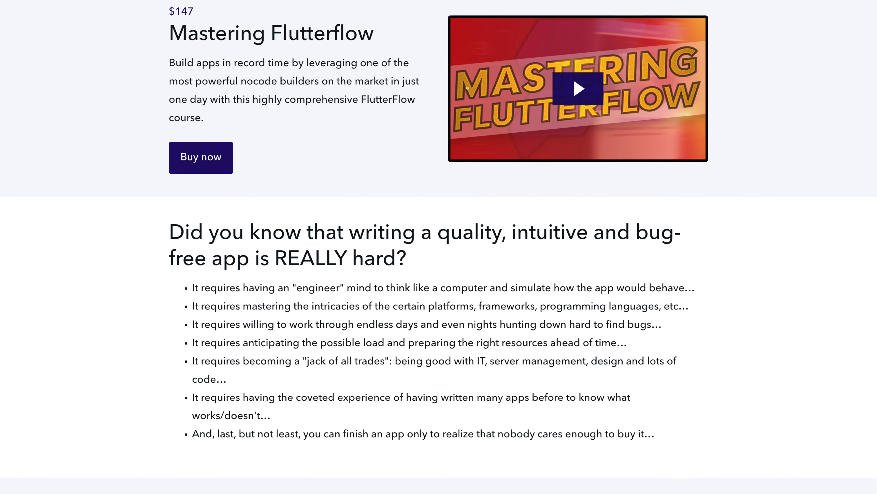
pyautogui.scroll(-4, 439, 247)
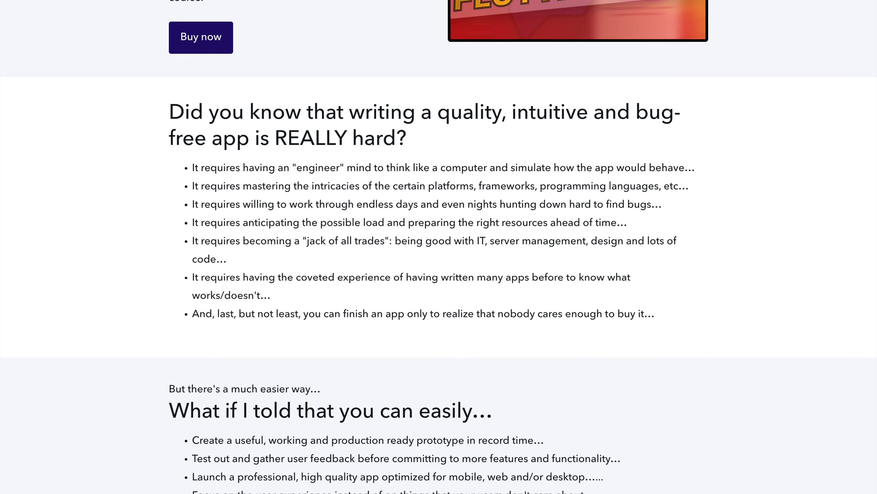
pyautogui.scroll(-5, 439, 246)
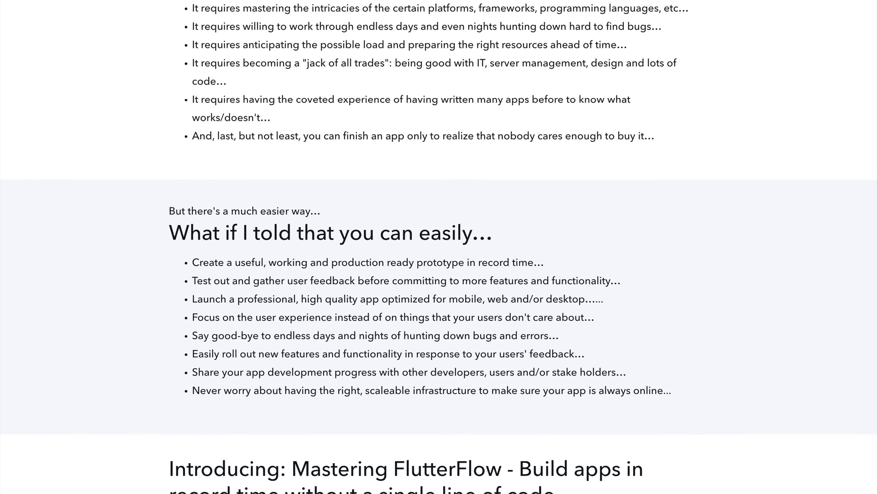
pyautogui.scroll(-7, 439, 247)
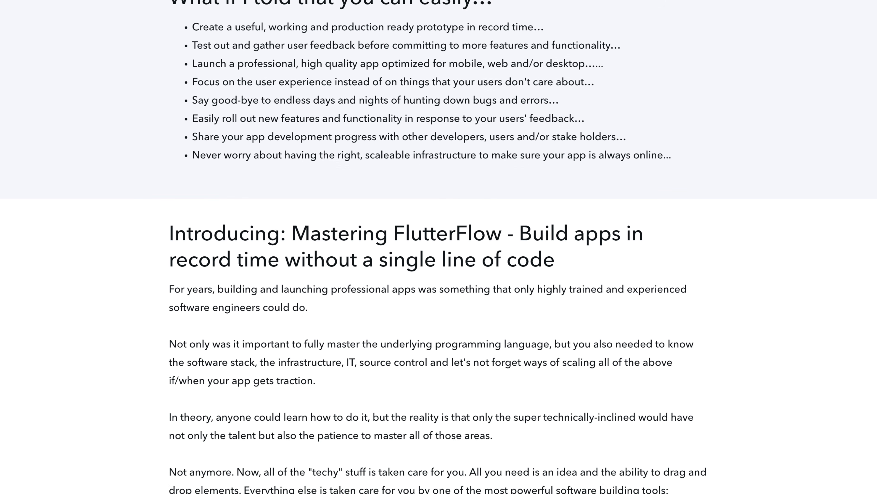
pyautogui.scroll(-8, 439, 247)
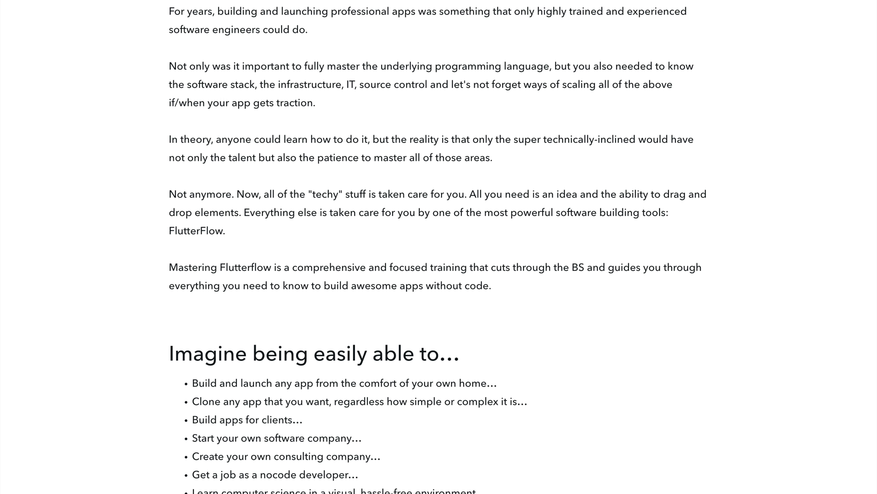
pyautogui.scroll(-8, 439, 246)
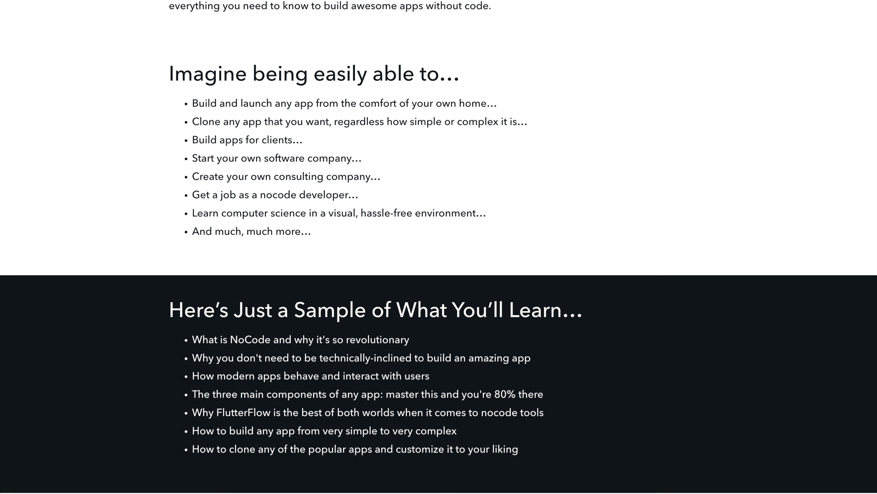
pyautogui.scroll(-8, 439, 247)
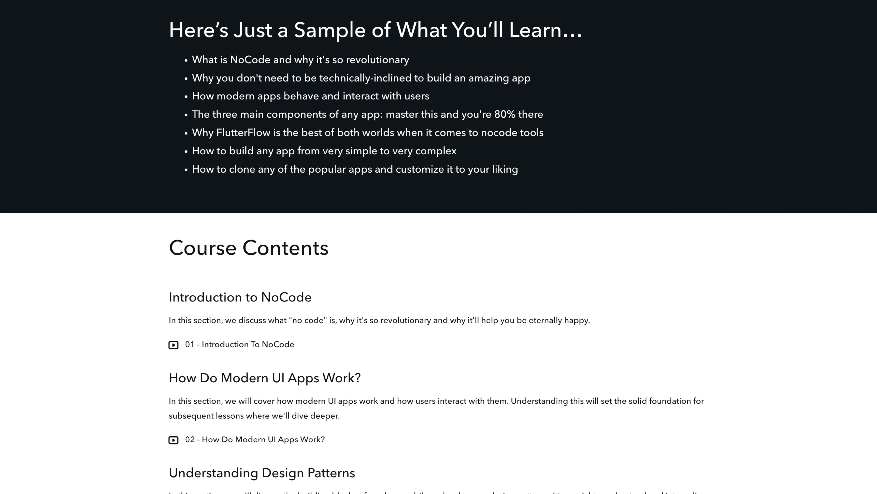
pyautogui.scroll(-6, 438, 246)
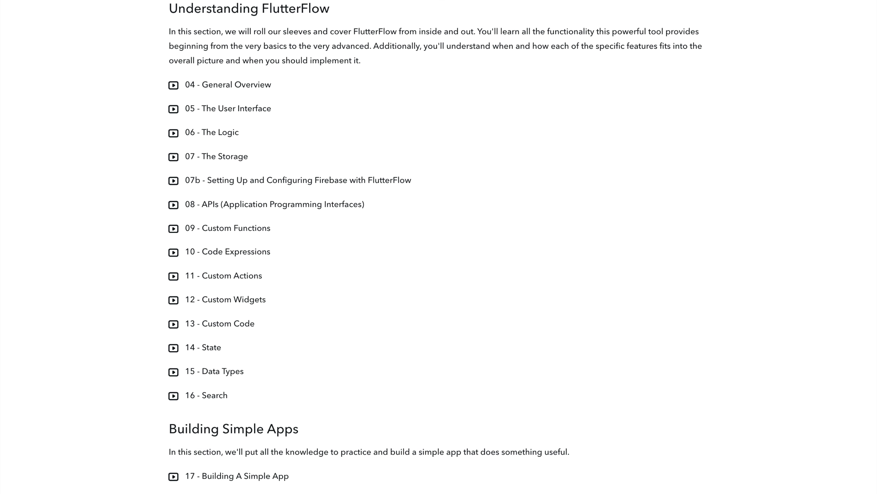
pyautogui.scroll(-2, 439, 247)
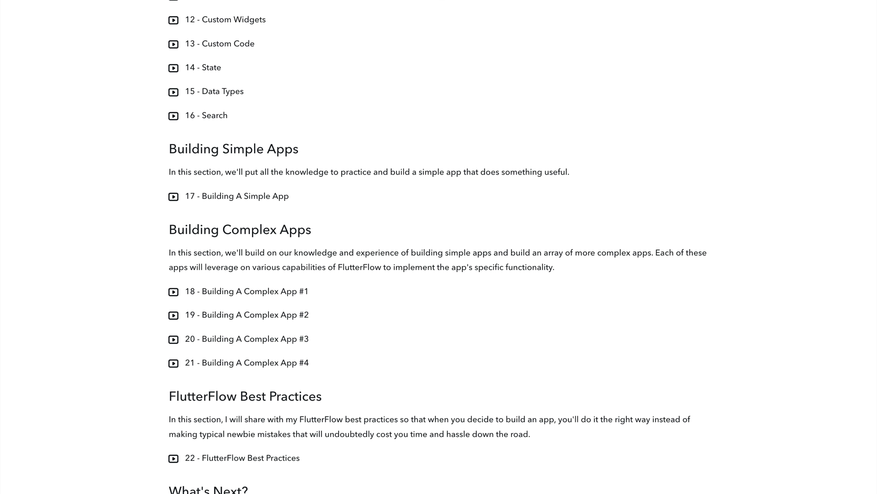
pyautogui.scroll(-8, 439, 247)
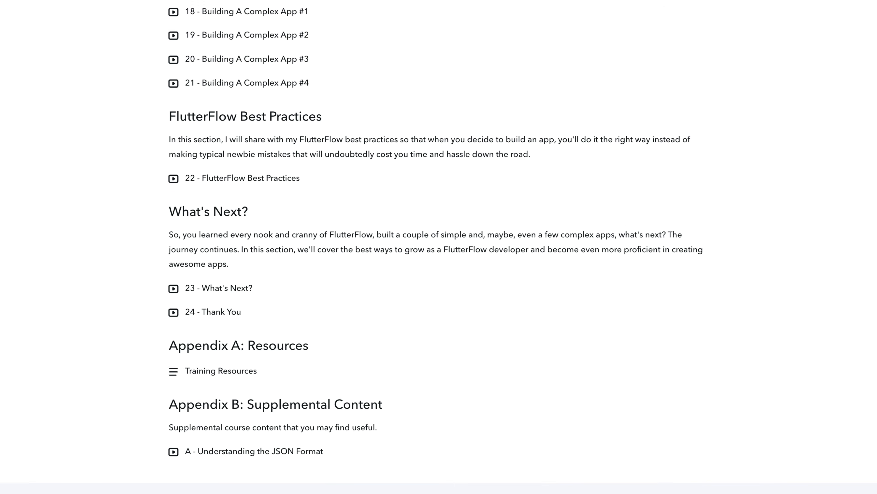
pyautogui.scroll(-8, 439, 246)
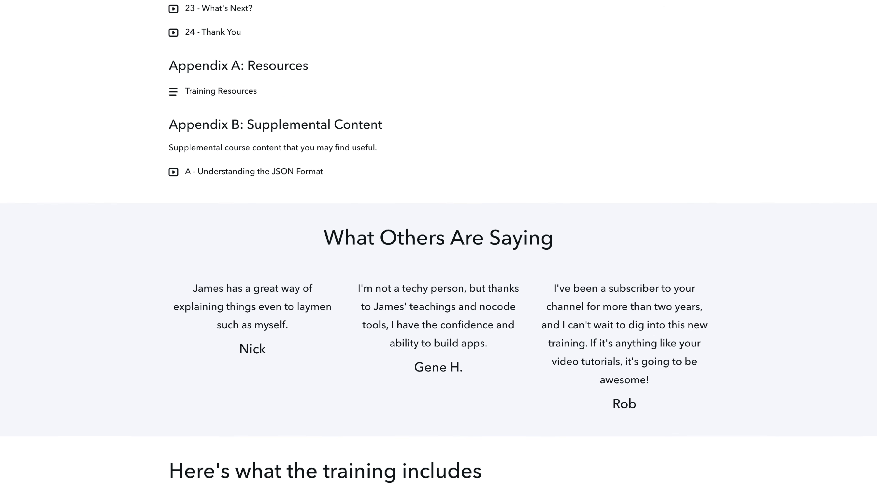
pyautogui.scroll(-8, 439, 246)
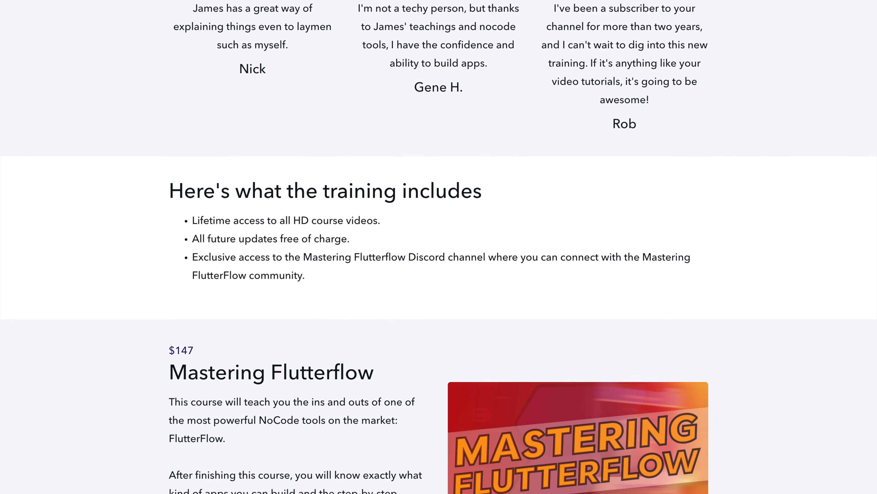
pyautogui.scroll(-8, 438, 247)
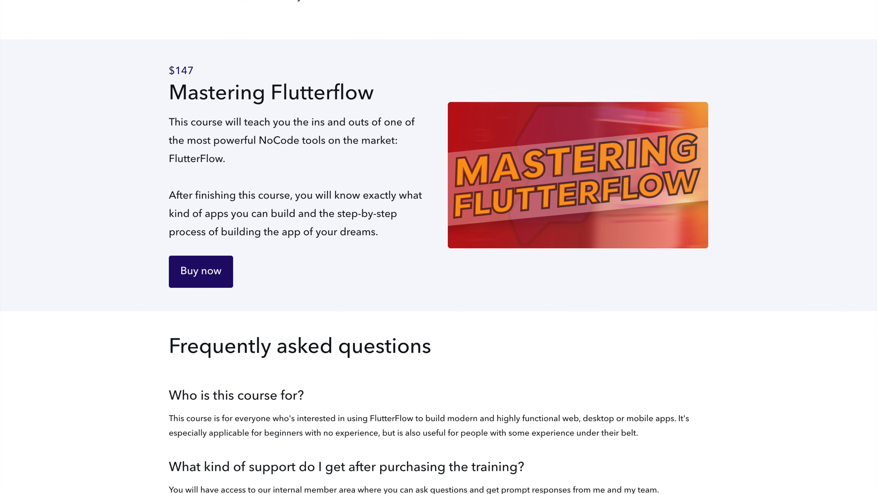
pyautogui.scroll(-2, 439, 247)
pyautogui.scroll(-5, 439, 247)
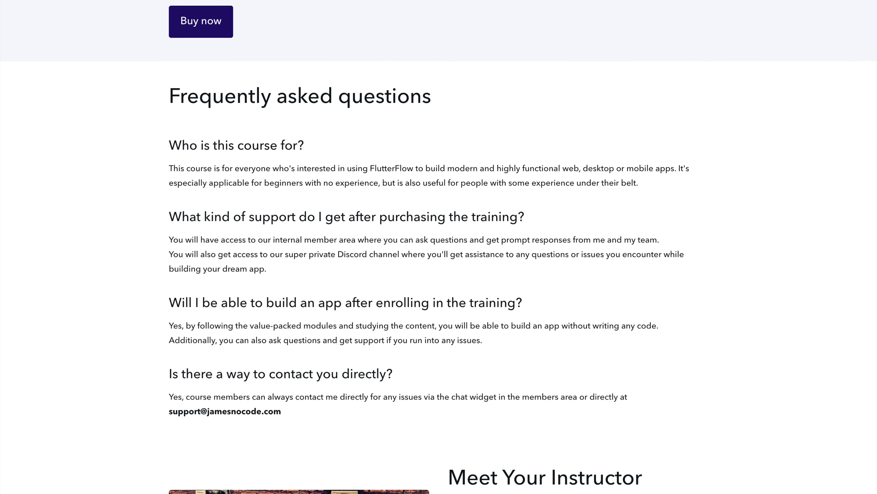
pyautogui.scroll(-5, 439, 246)
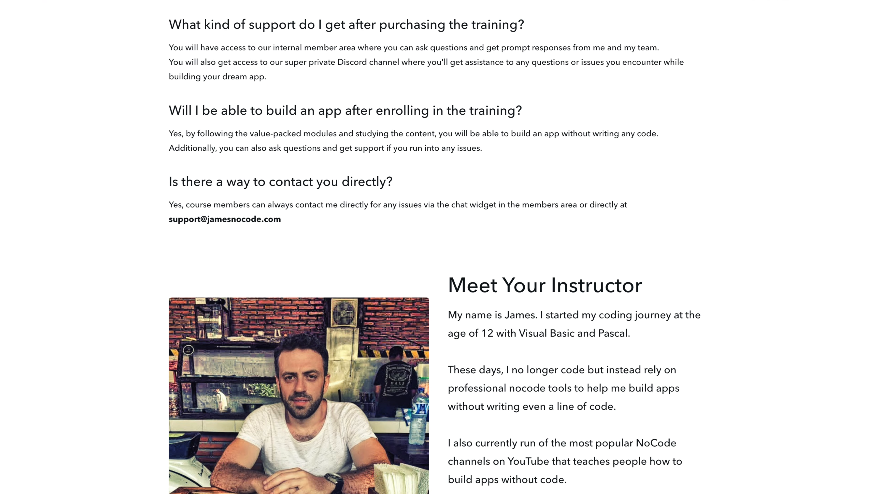
pyautogui.scroll(-3, 439, 247)
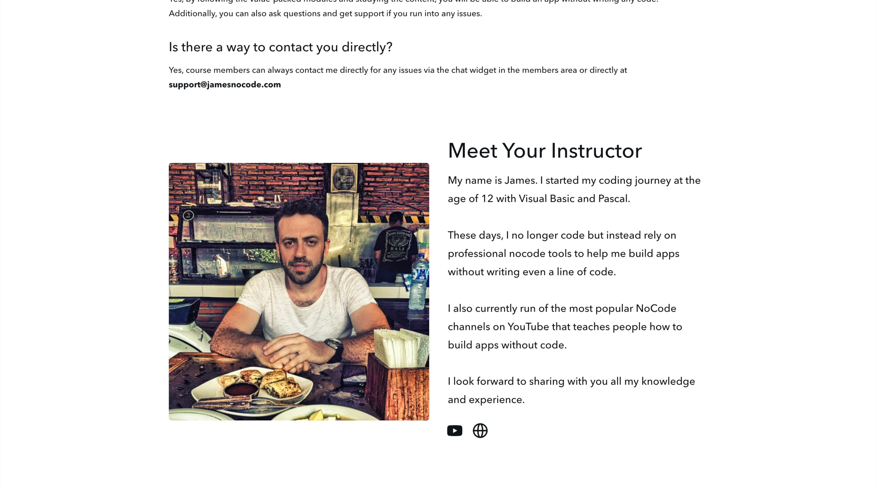
pyautogui.scroll(-2, 439, 247)
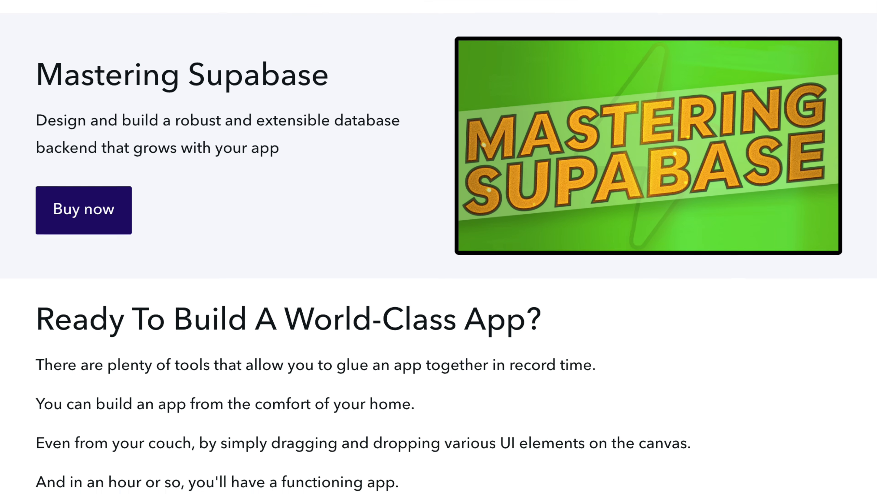
# Step: Look through the Mastering Supabase course page, from the introduction and learning topics to the Supabase Integration and Supabase Labs contents
pyautogui.scroll(-5, 439, 247)
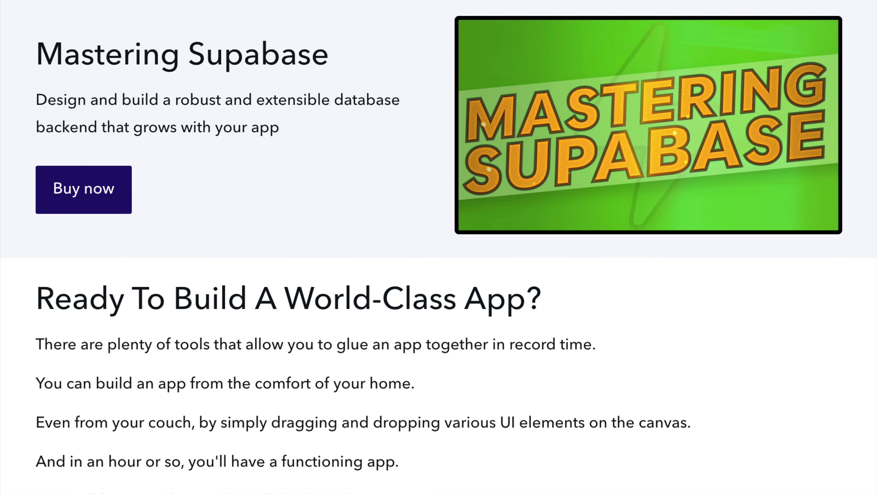
pyautogui.scroll(-10, 438, 247)
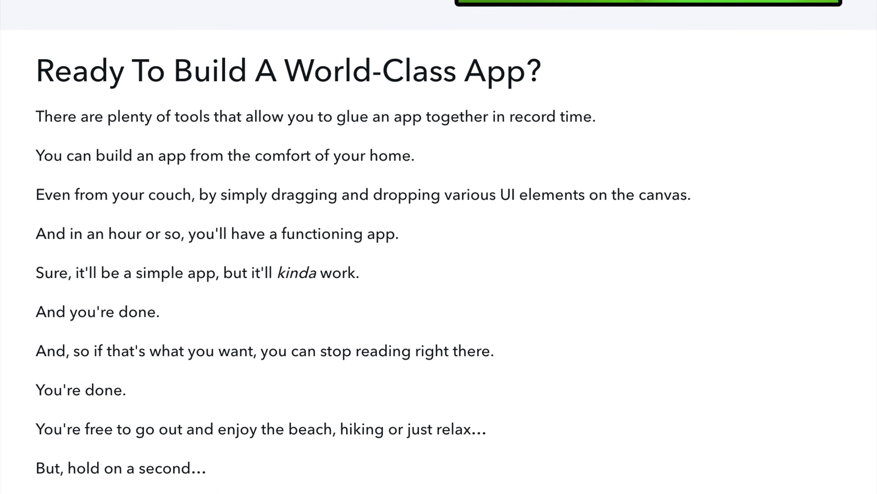
pyautogui.scroll(-18, 439, 247)
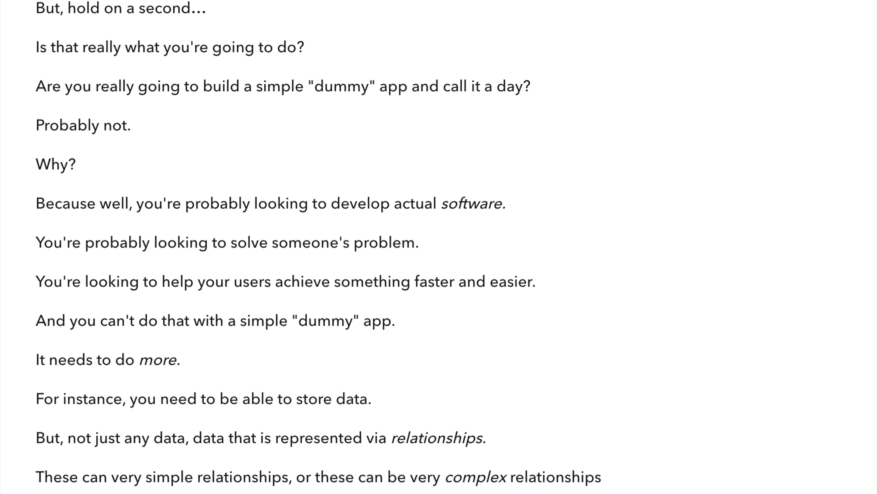
pyautogui.scroll(-20, 438, 247)
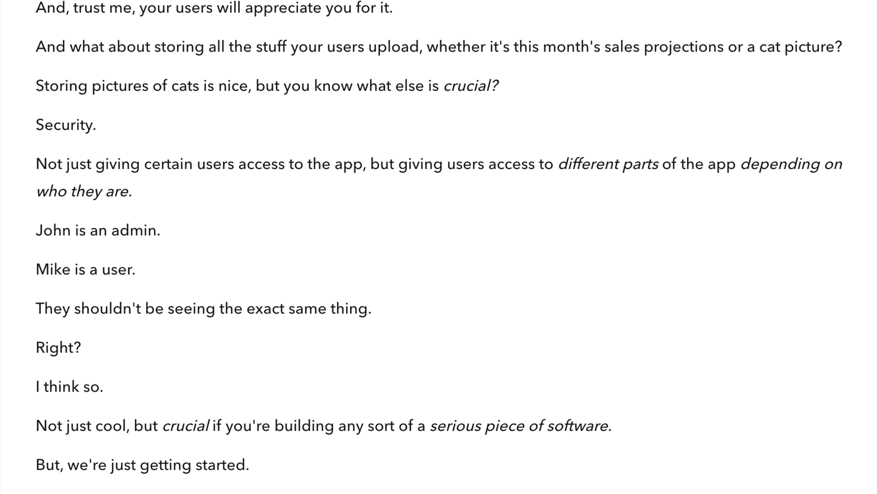
pyautogui.scroll(-20, 439, 247)
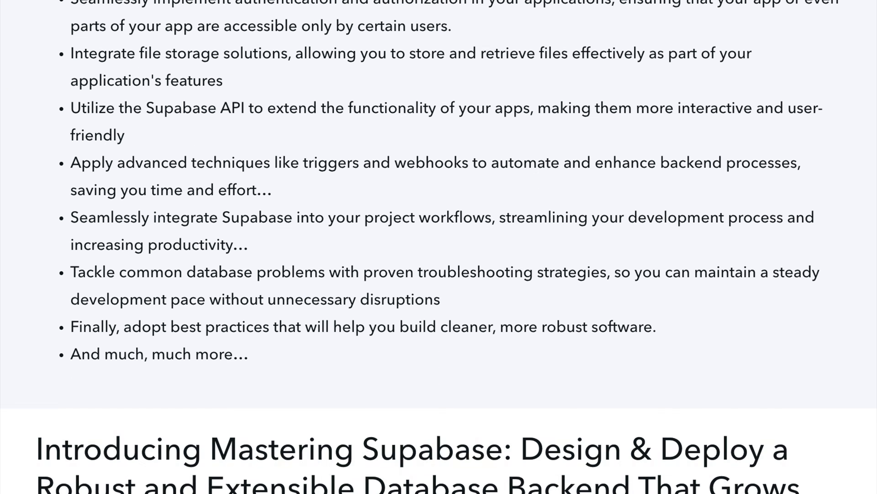
pyautogui.scroll(-20, 438, 247)
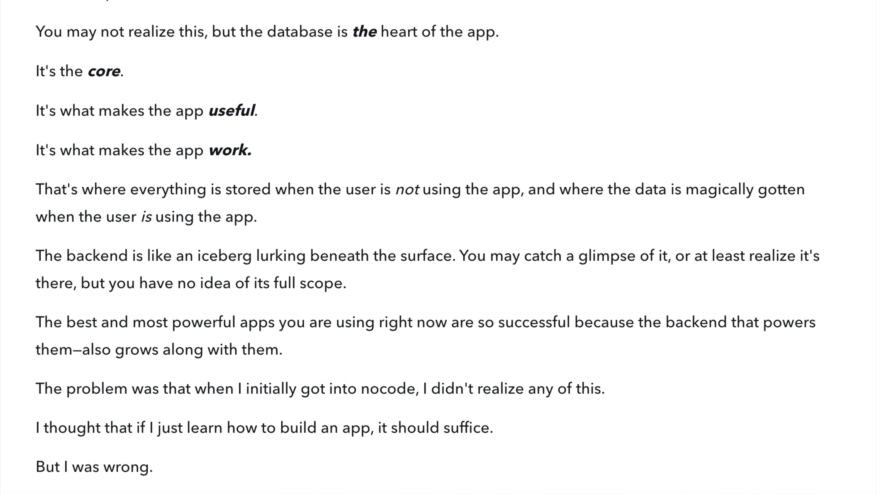
pyautogui.scroll(-20, 439, 247)
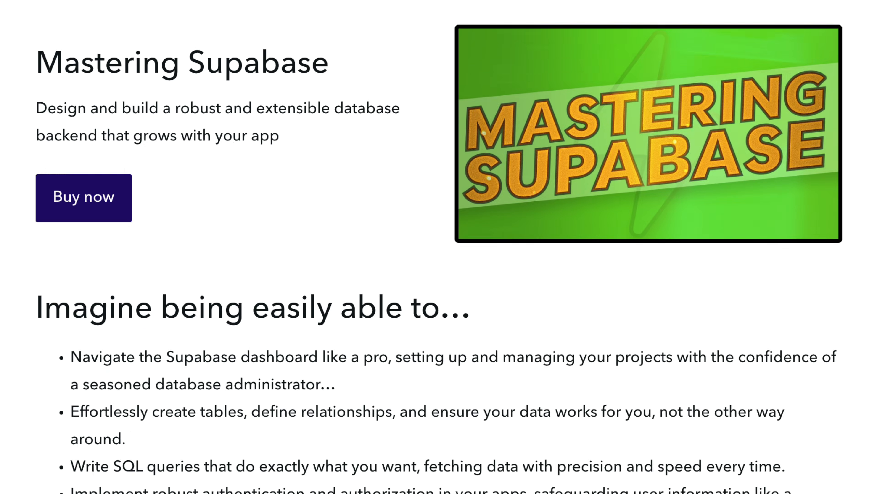
pyautogui.scroll(-20, 439, 246)
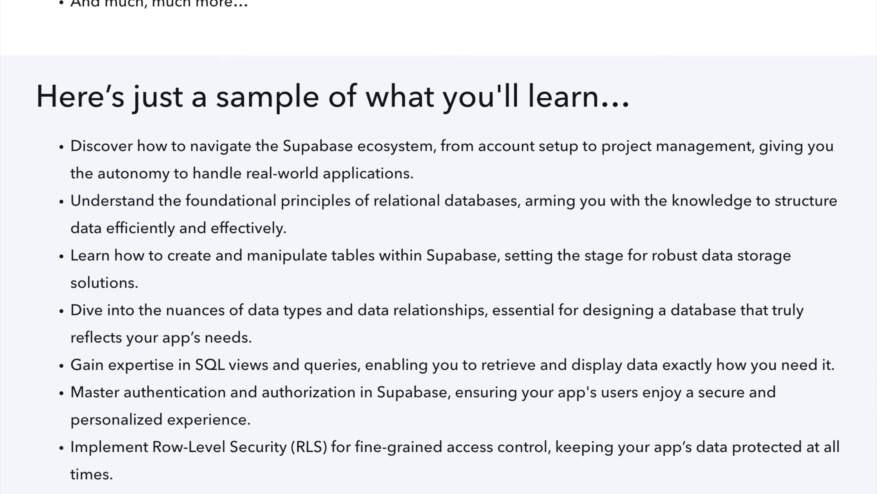
pyautogui.scroll(-20, 438, 247)
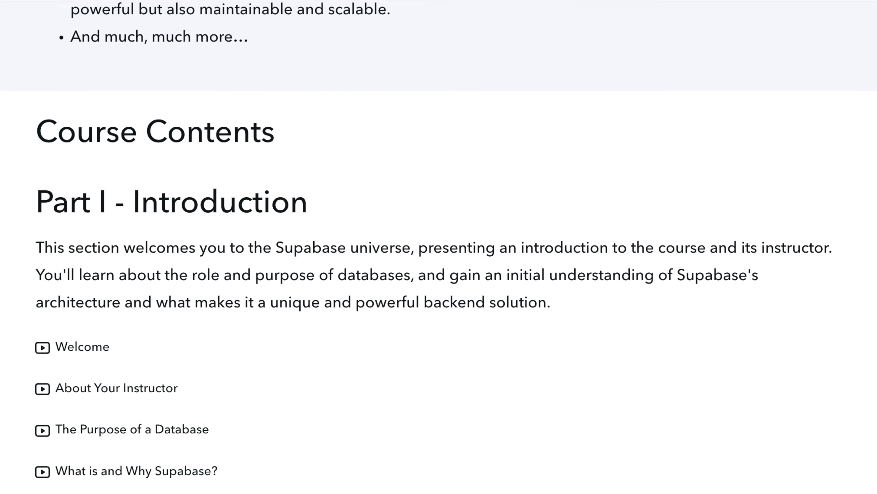
pyautogui.scroll(-20, 439, 247)
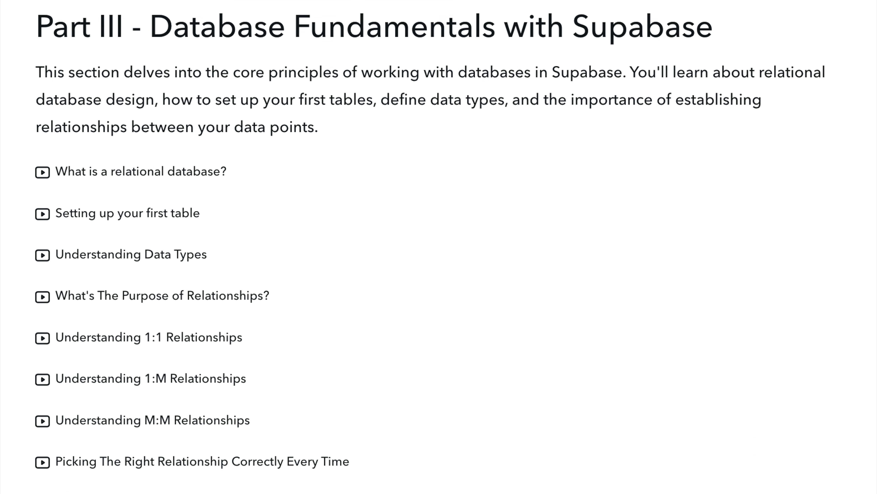
pyautogui.scroll(-19, 439, 246)
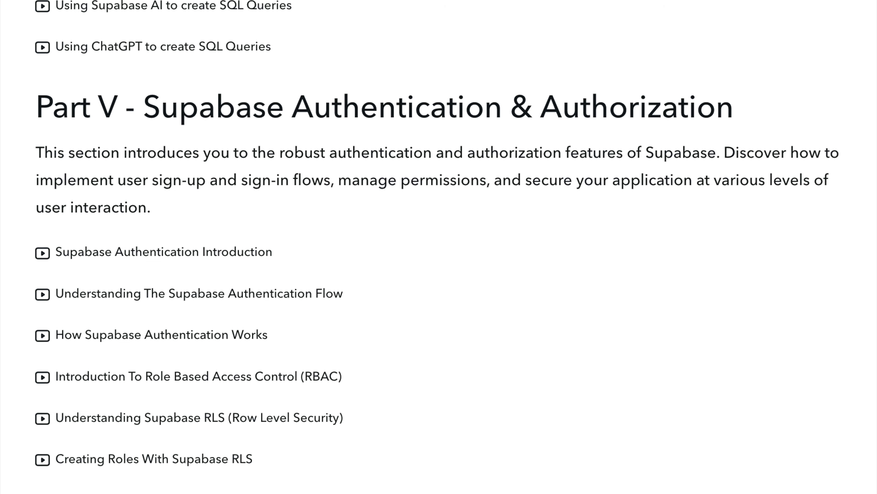
pyautogui.scroll(-13, 439, 247)
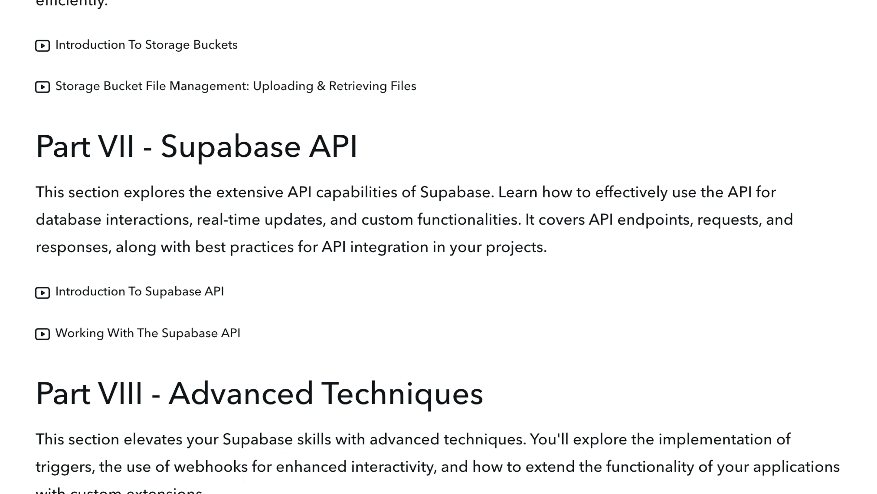
pyautogui.scroll(-6, 439, 246)
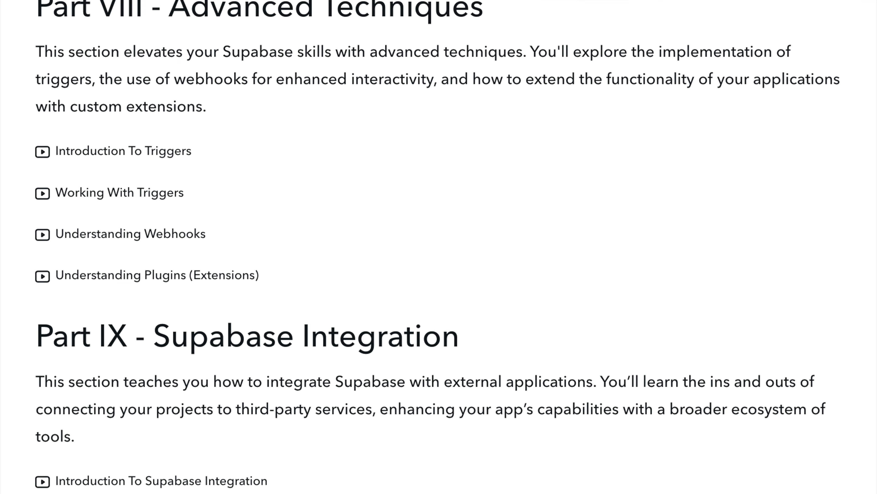
pyautogui.scroll(-1, 439, 247)
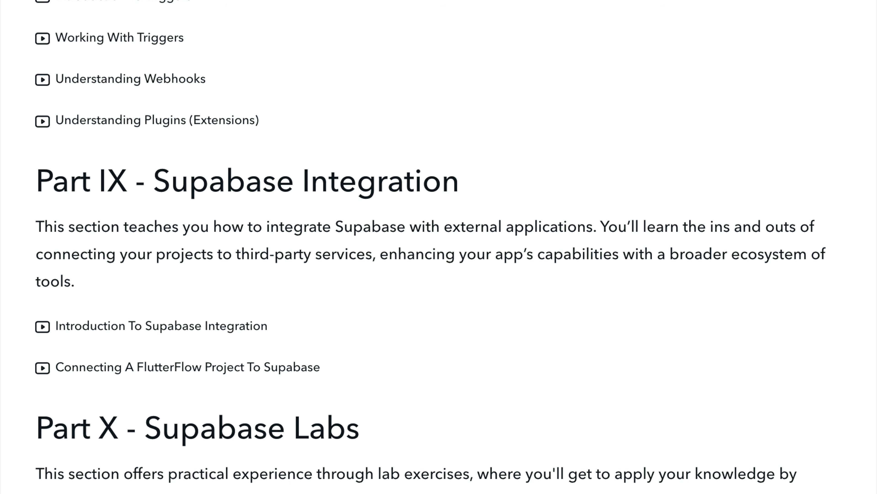
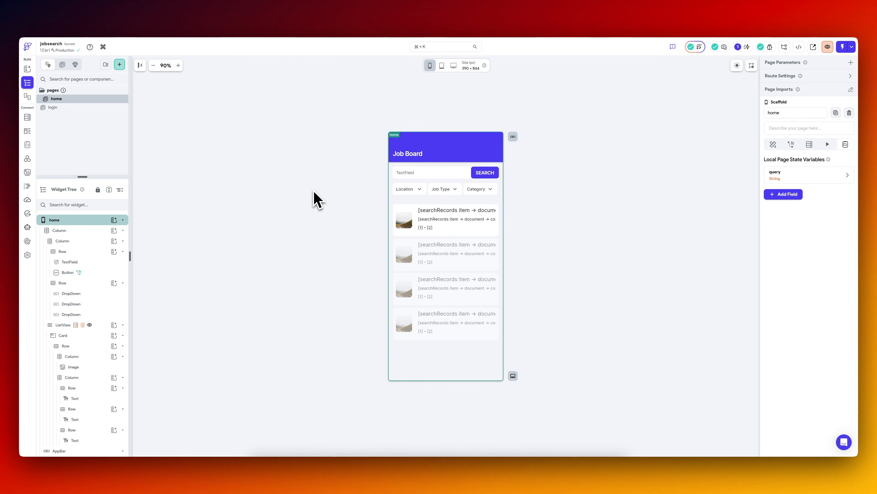
# Step: Switch to Supabase, start a new edge function in the editor and replace the template code in index.ts with the copied Typesense sync code
pyautogui.click(253, 17)
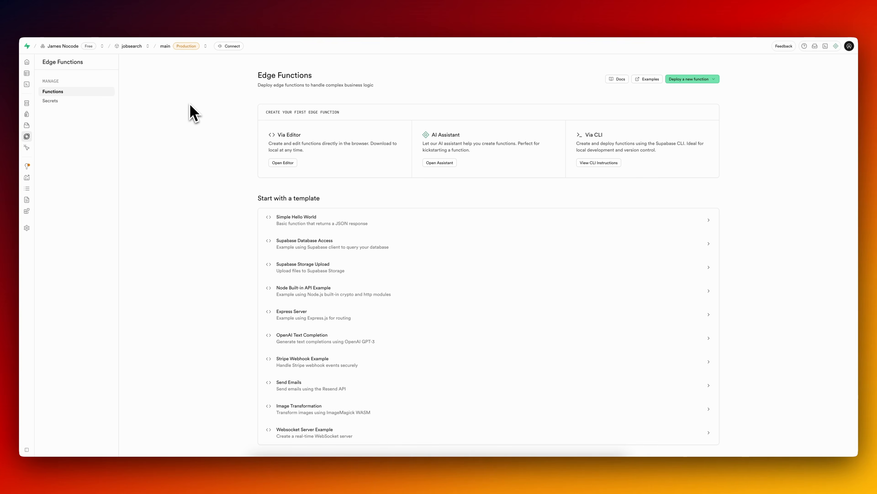
pyautogui.moveTo(78, 137)
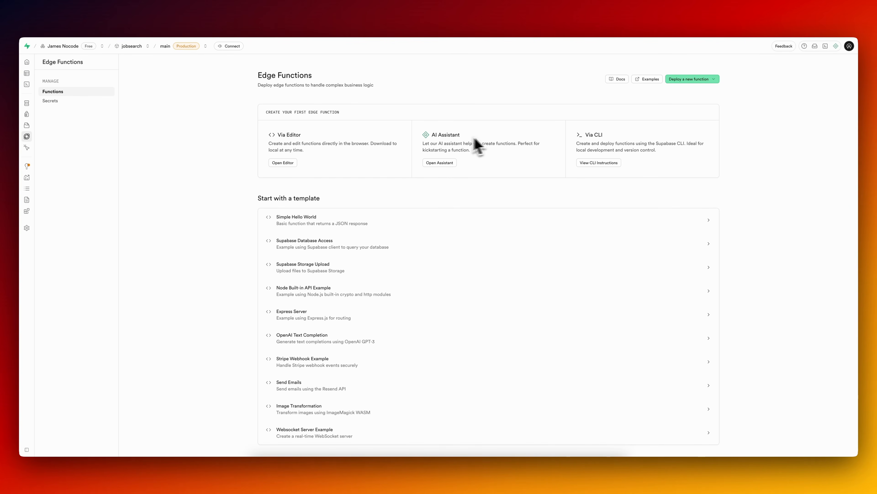
pyautogui.click(294, 165)
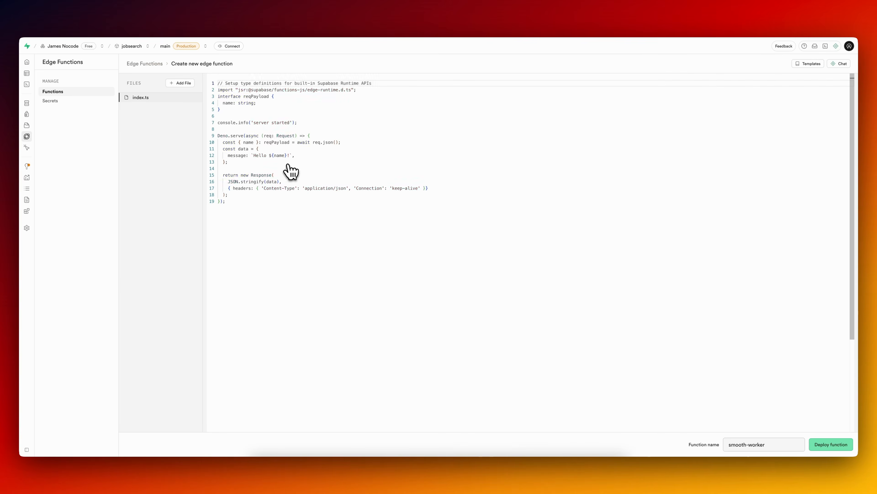
pyautogui.press('super+a')
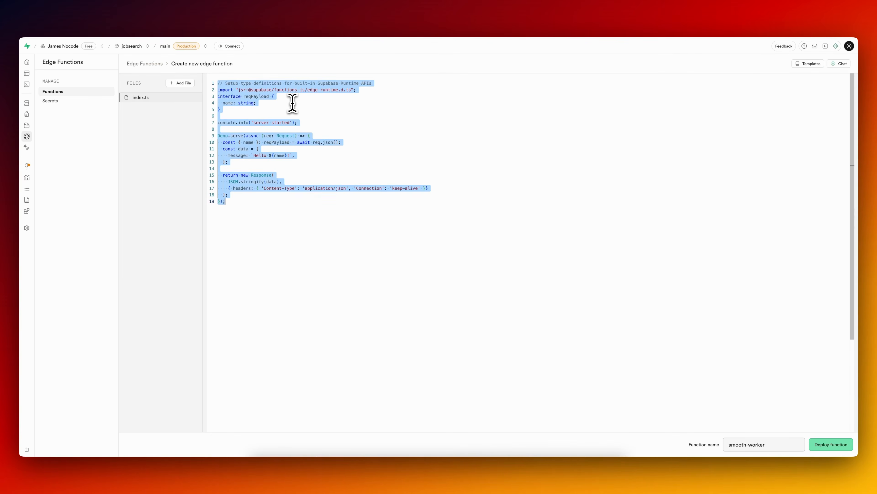
pyautogui.press('super+v')
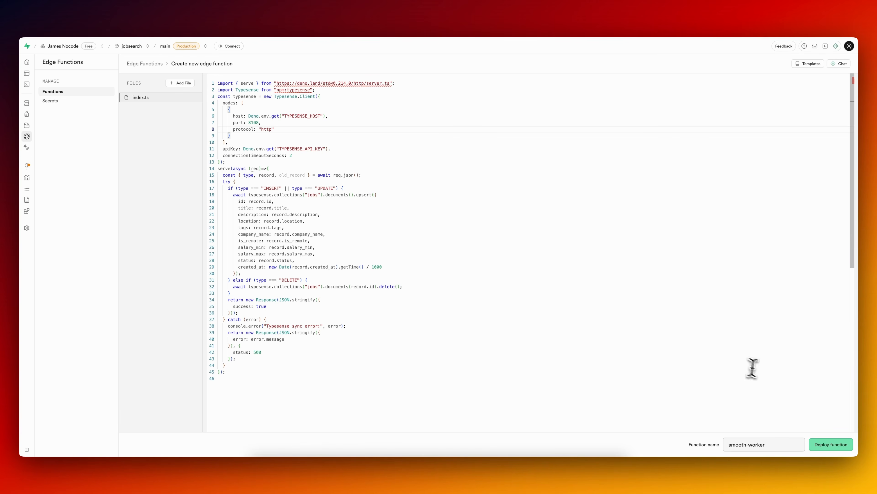
# Step: Name the edge function typesense-sync and deploy it
pyautogui.moveTo(774, 446); pyautogui.dragTo(728, 444)
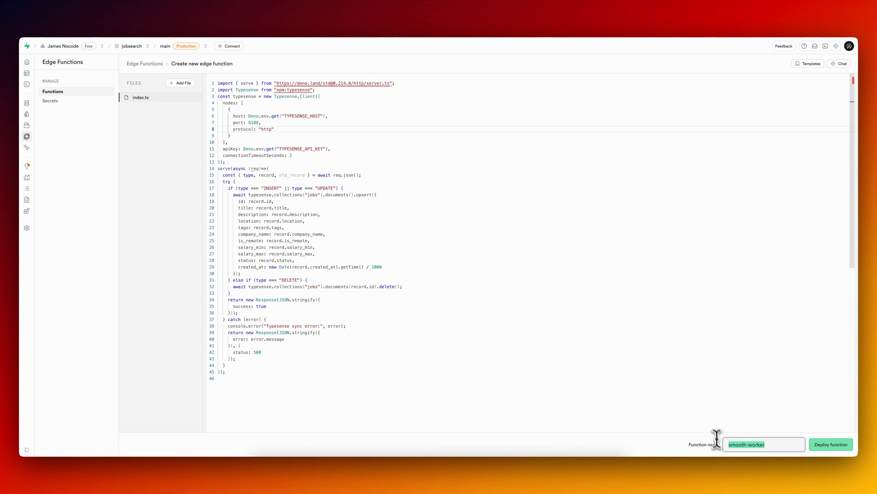
pyautogui.write('typesense-sync')
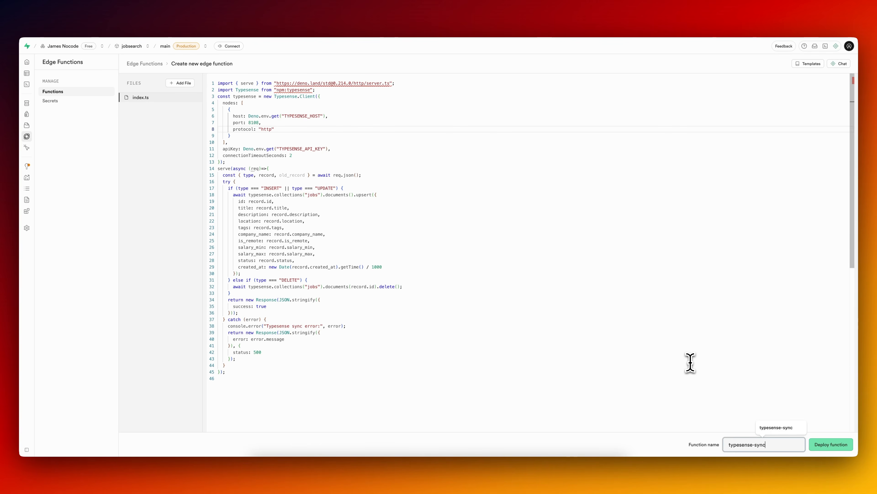
pyautogui.click(839, 447)
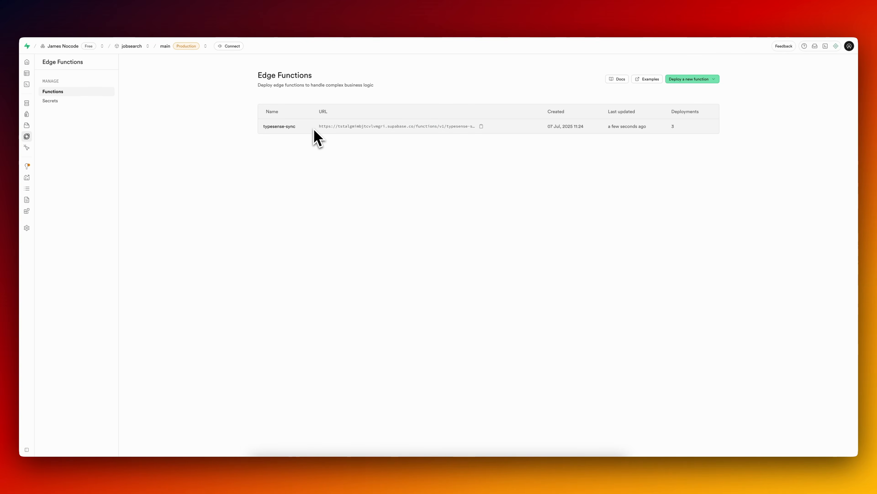
# Step: Add two edge function secret entries with the keys TYPESENSE_HOST and TYPESENSE_API_KEY
pyautogui.click(69, 103)
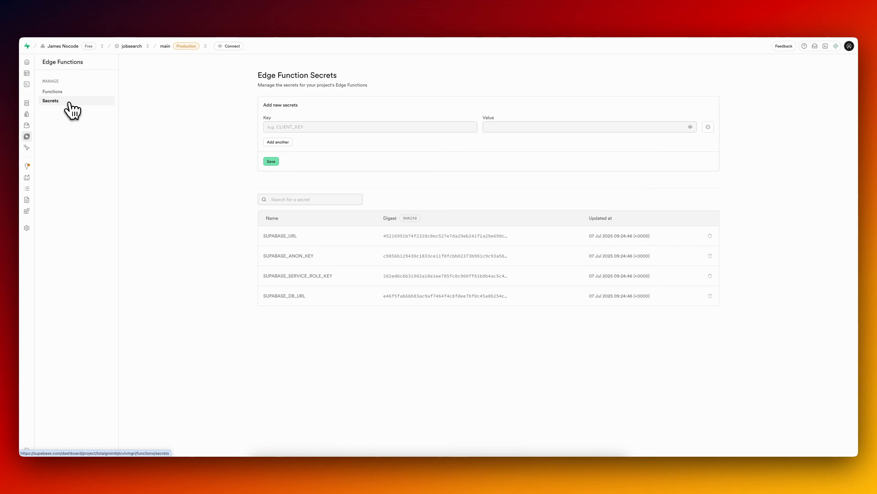
pyautogui.click(302, 126)
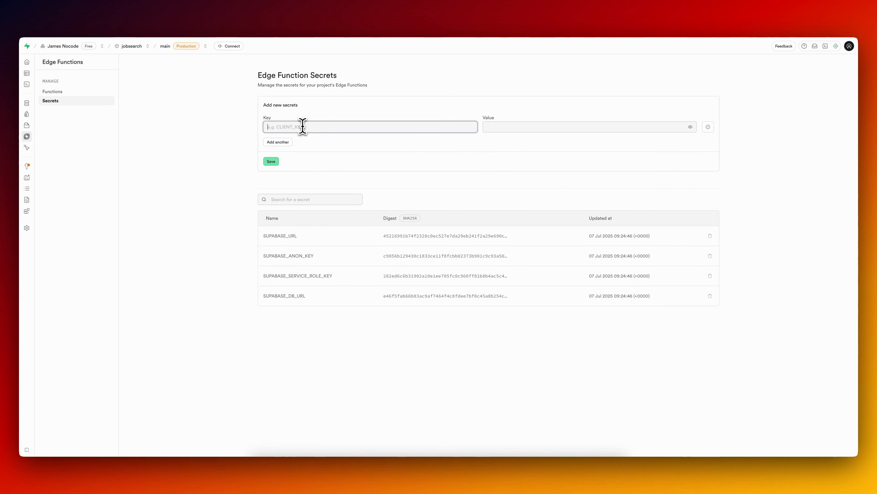
pyautogui.click(322, 142)
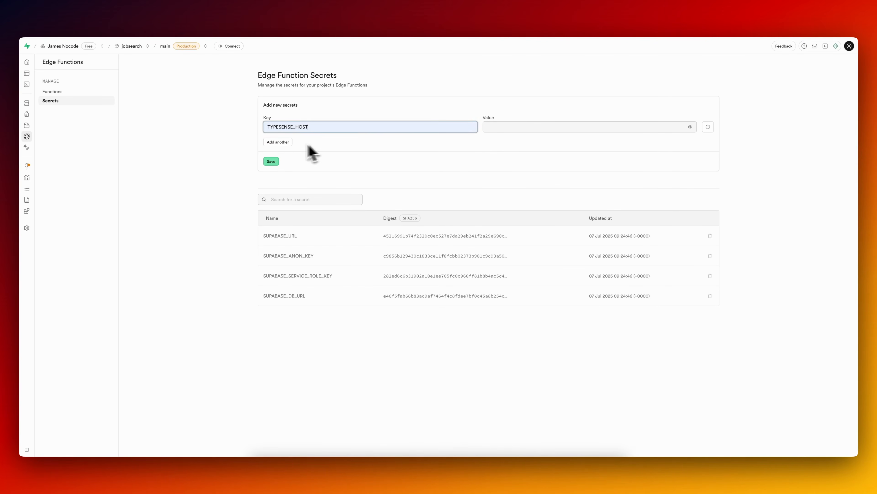
pyautogui.click(275, 149)
pyautogui.click(290, 151)
pyautogui.click(312, 168)
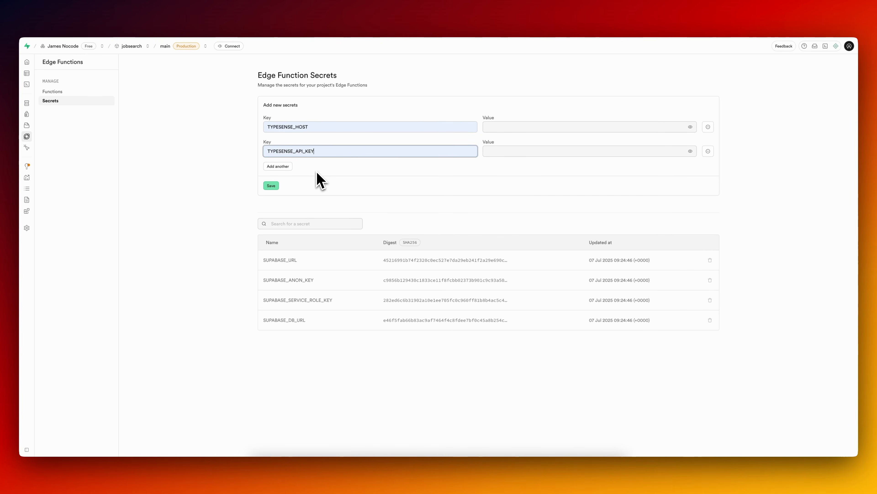
pyautogui.click(539, 127)
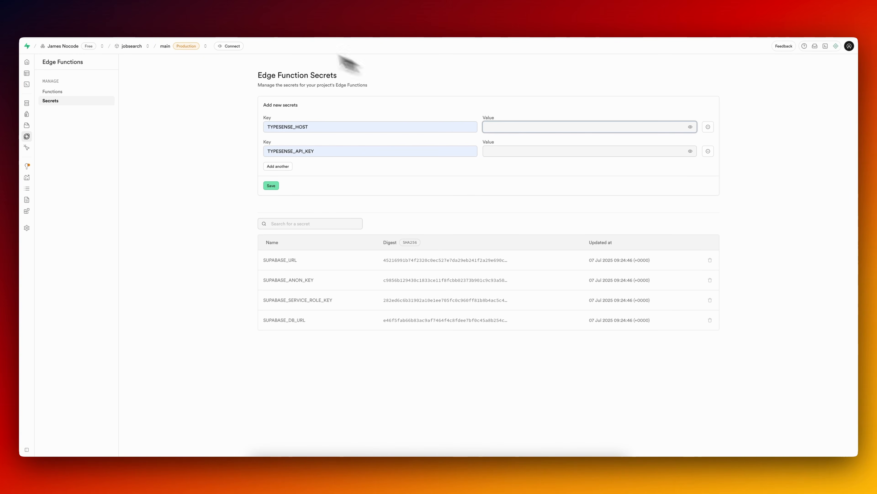
pyautogui.click(291, 20)
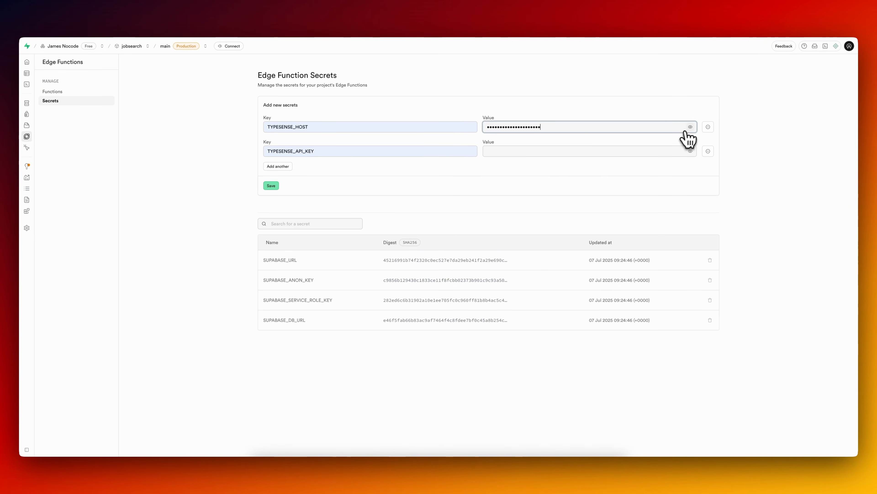
pyautogui.click(689, 129)
pyautogui.click(559, 128)
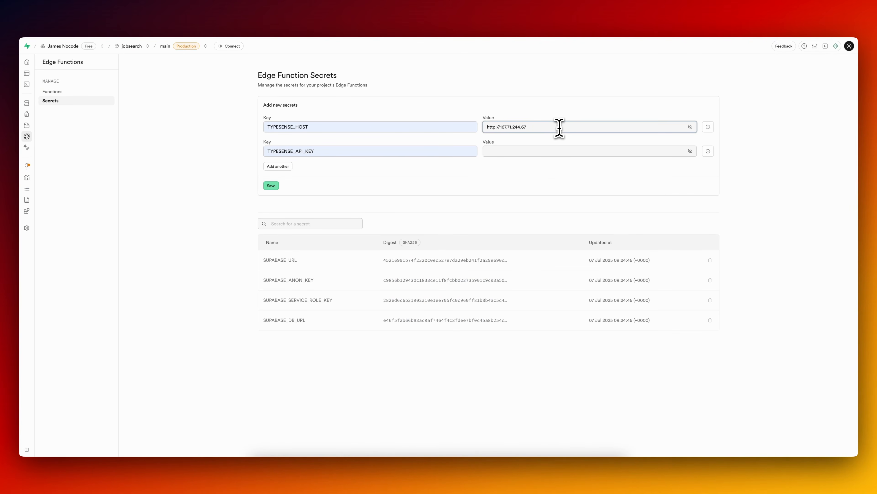
pyautogui.press('BackSpace')
pyautogui.press('BackSpace')
pyautogui.press('BackSpace')
pyautogui.press('BackSpace')
pyautogui.press('BackSpace')
pyautogui.press('BackSpace')
pyautogui.press('BackSpace')
# Step: Enter the Typesense API key as the TYPESENSE_API_KEY value and save both secrets
pyautogui.click(530, 151)
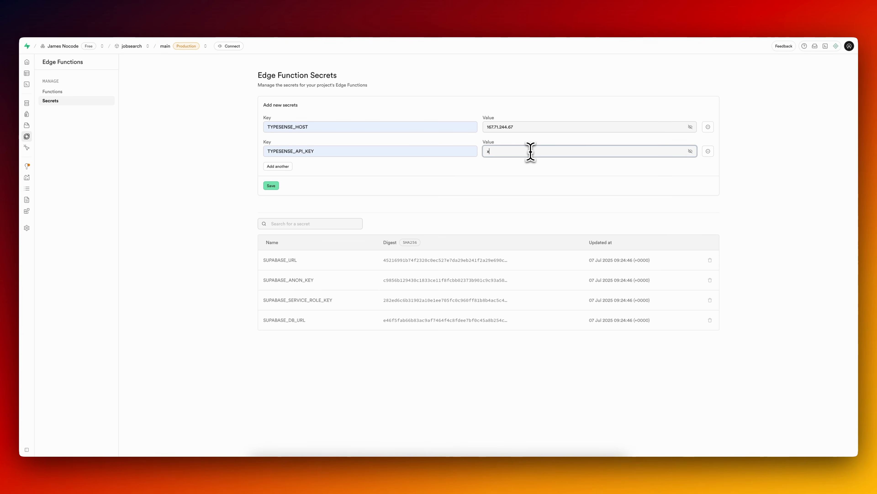
pyautogui.click(422, 188)
pyautogui.click(272, 186)
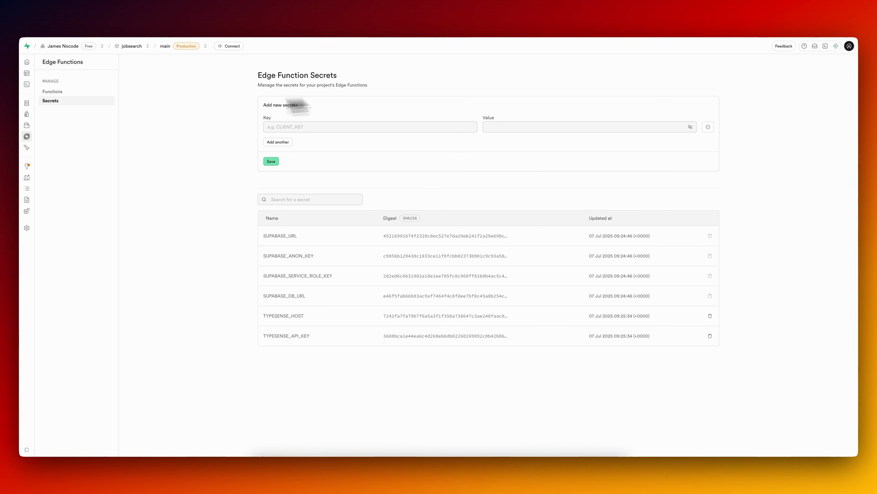
# Step: Open the details of the typesense-sync function and copy its cURL invocation command
pyautogui.click(91, 95)
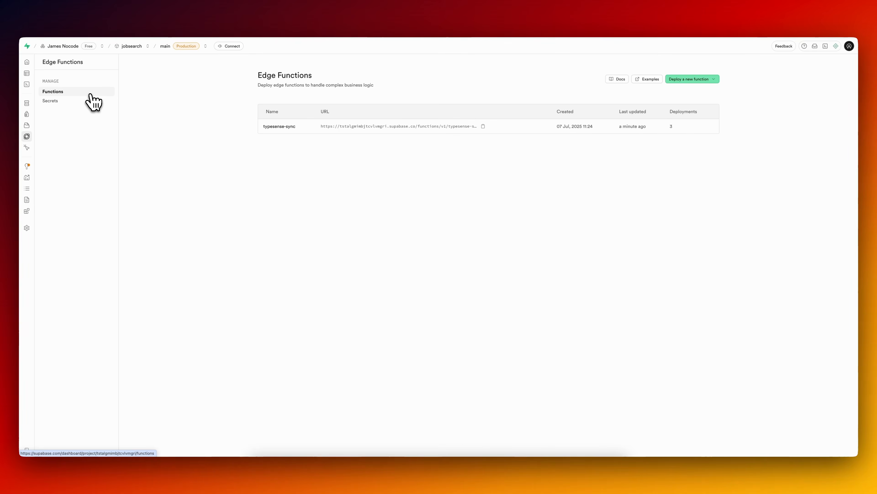
pyautogui.click(377, 128)
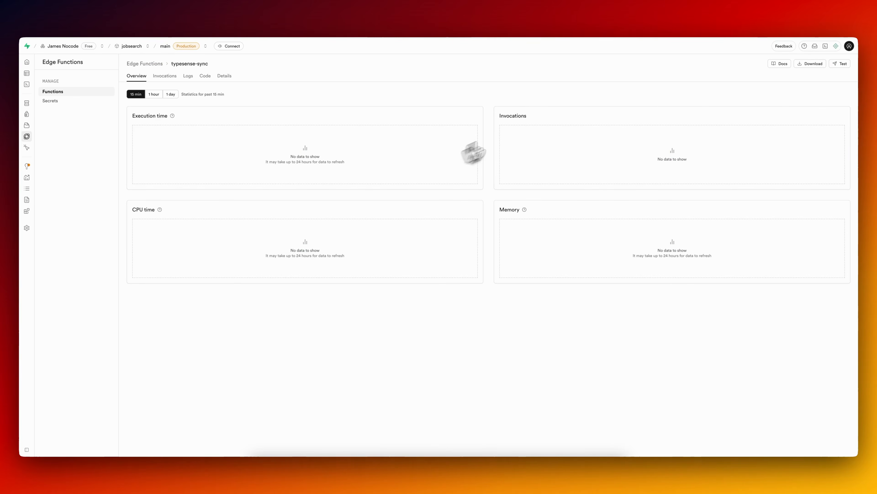
pyautogui.click(175, 77)
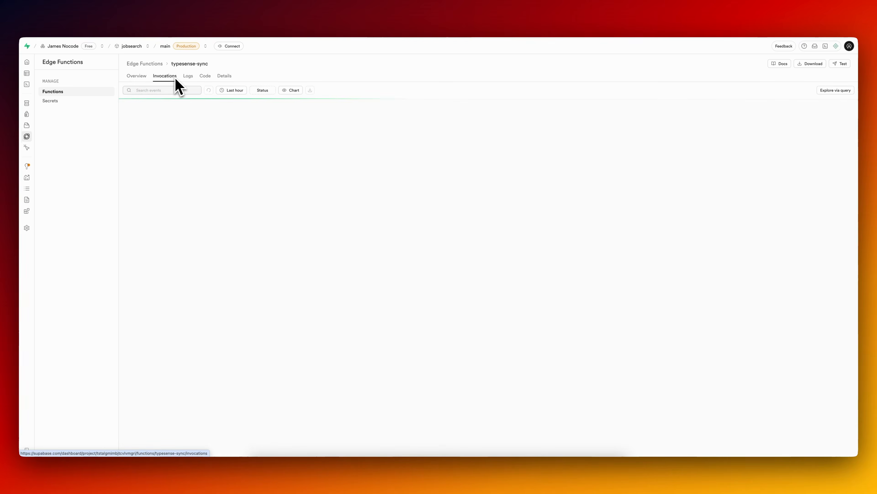
pyautogui.click(222, 77)
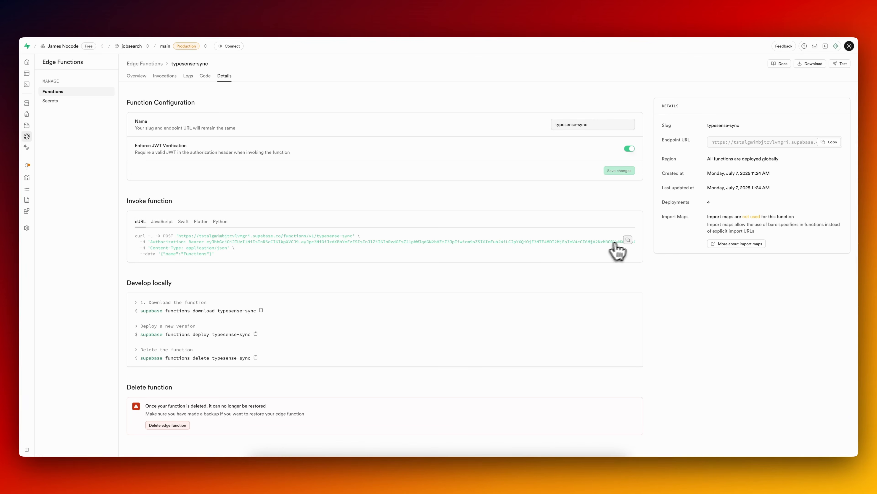
pyautogui.click(627, 244)
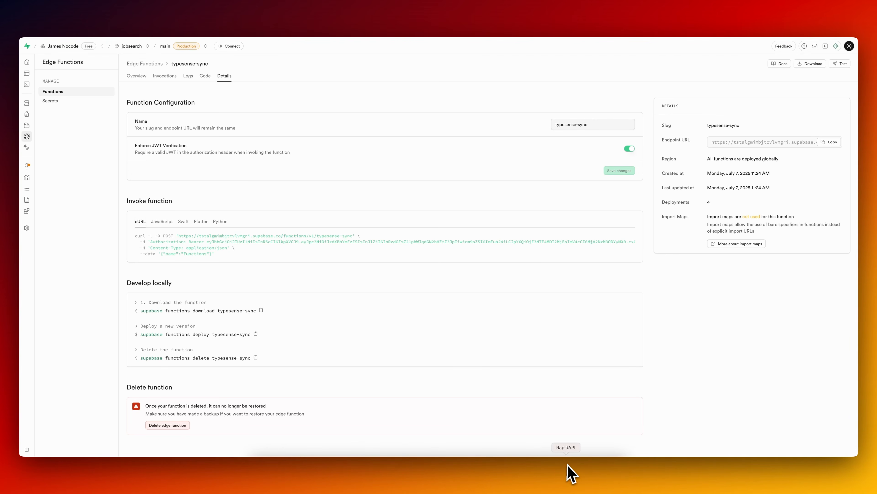
# Step: Switch to RapidAPI and import the copied cURL command, including its authorization token, as a new request
pyautogui.click(570, 471)
pyautogui.click(61, 34)
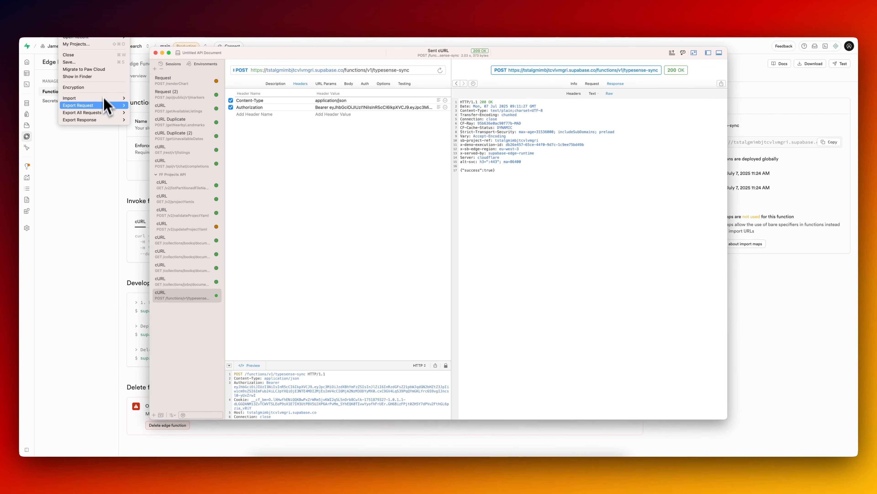
pyautogui.moveTo(105, 99)
pyautogui.click(158, 107)
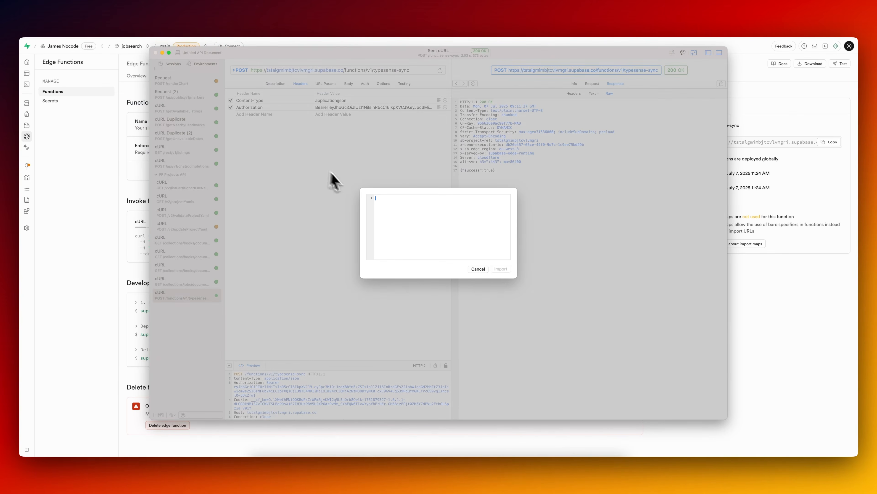
pyautogui.press('super+v')
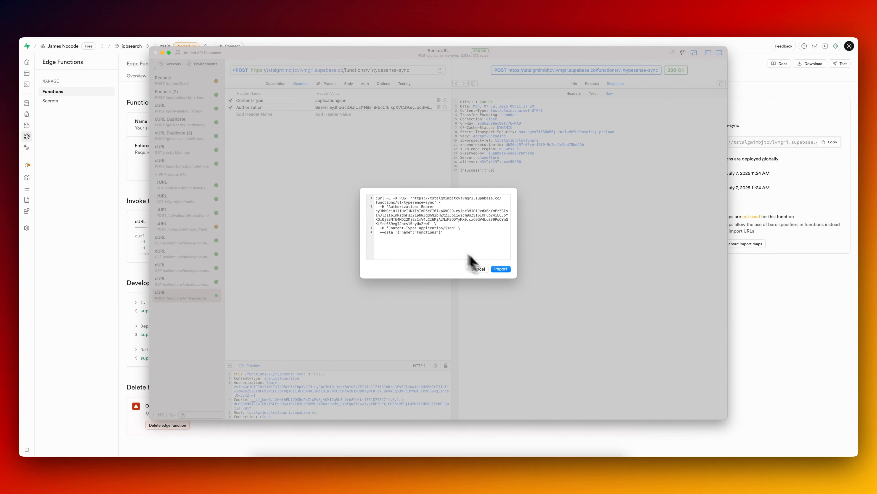
pyautogui.click(501, 269)
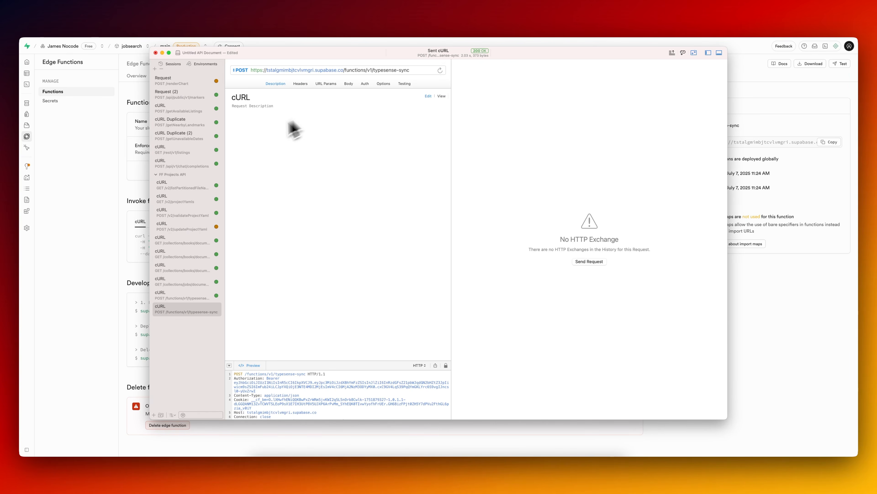
# Step: Copy the JSON test record from the earlier typesense-sync request and use it as the new request's body
pyautogui.click(183, 296)
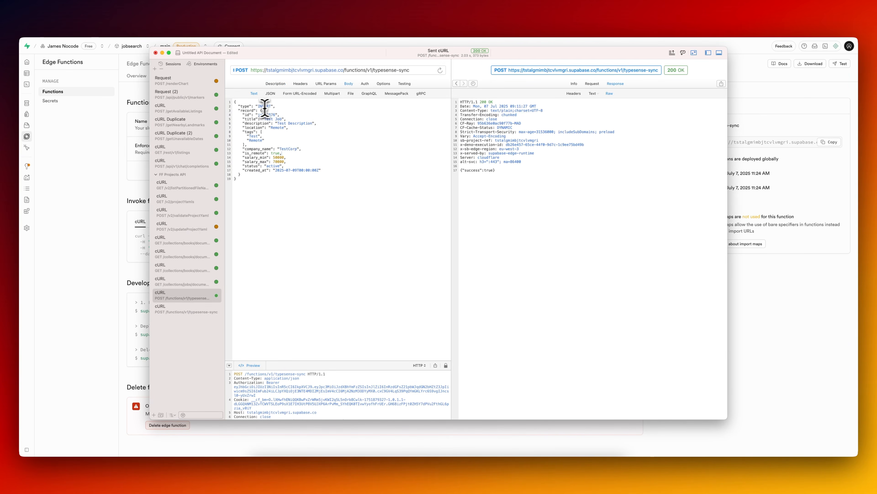
pyautogui.press('super+a')
pyautogui.press('super+c')
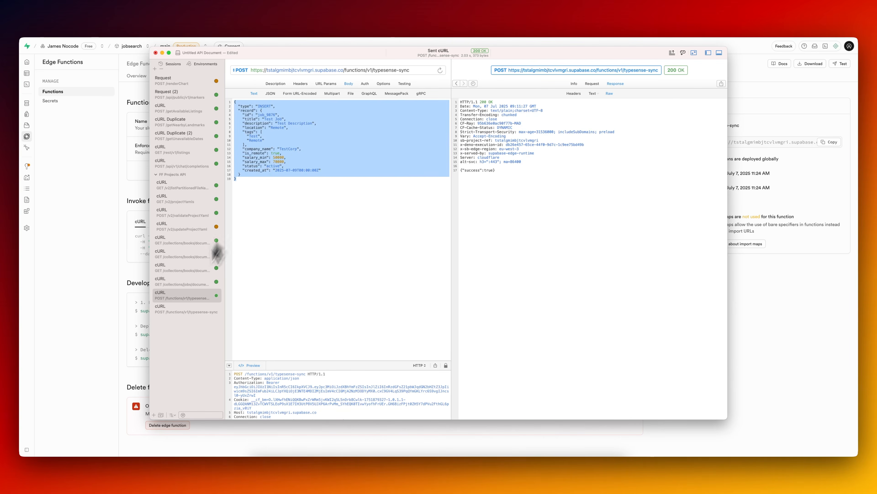
pyautogui.click(183, 310)
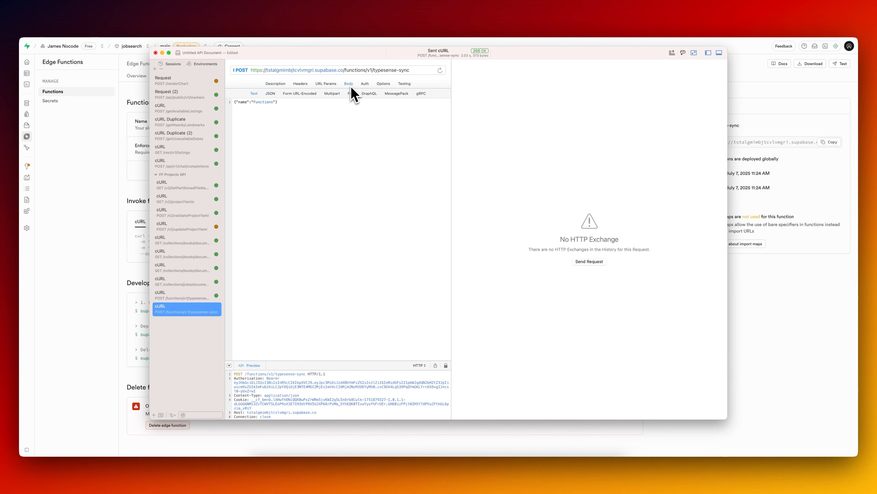
pyautogui.click(299, 134)
pyautogui.press('super+v')
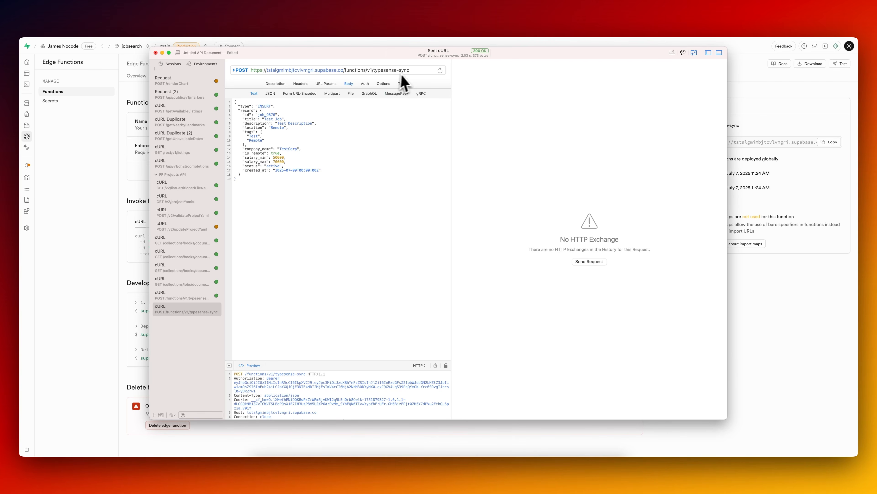
# Step: Change the record to title "Test Job 25", company "Supabase, Inc", minimum salary 150000 and maximum 170000, and send the request
pyautogui.click(300, 84)
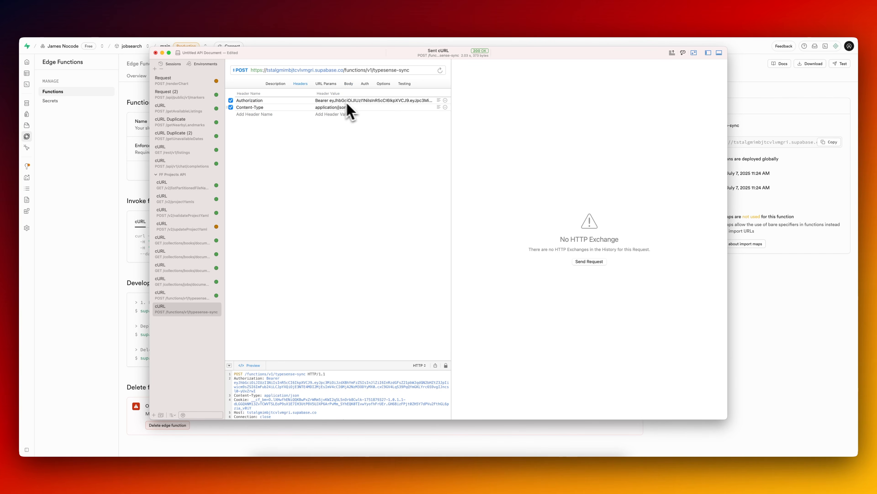
pyautogui.click(349, 84)
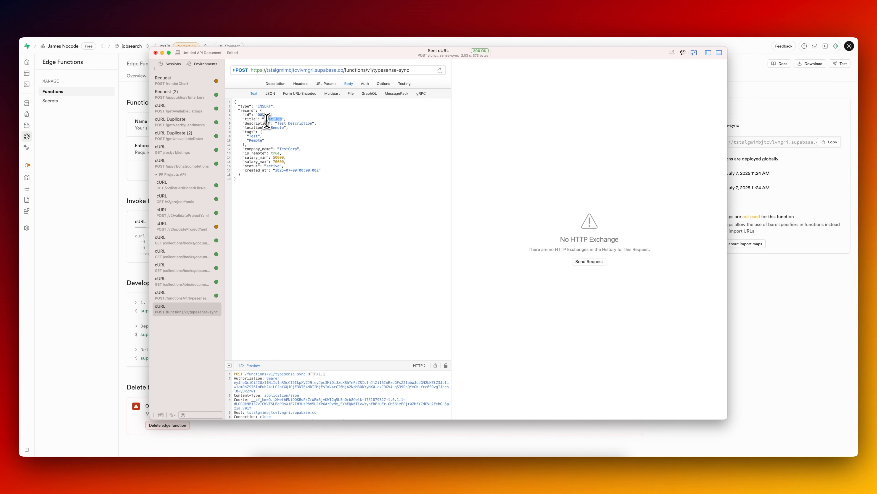
pyautogui.write('25')
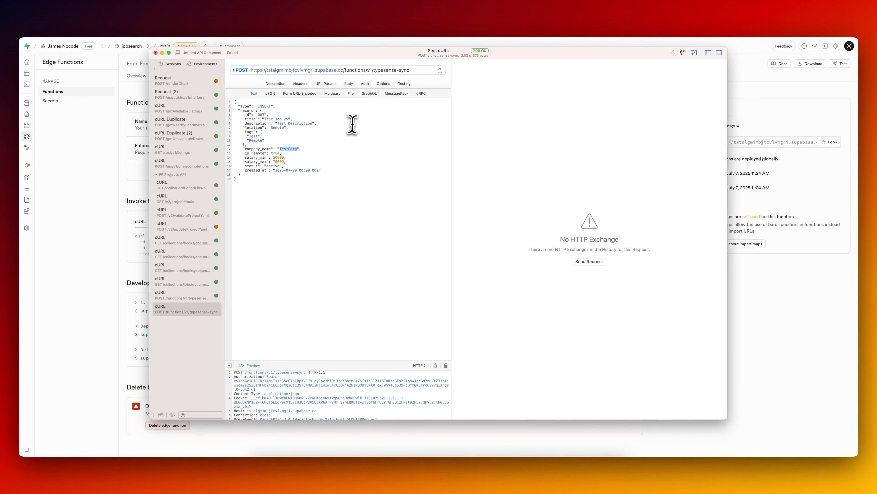
pyautogui.write('Inc')
pyautogui.click(275, 157)
pyautogui.click(309, 132)
pyautogui.press('super+r')
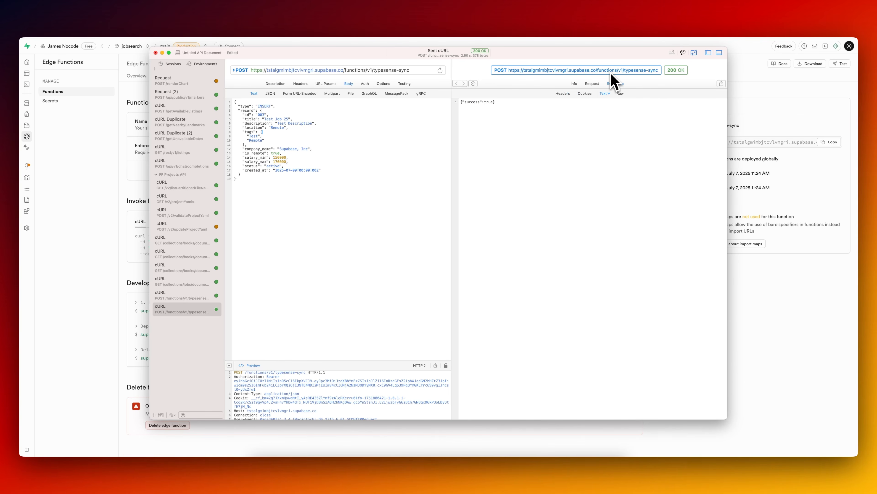
pyautogui.press('super+Tab')
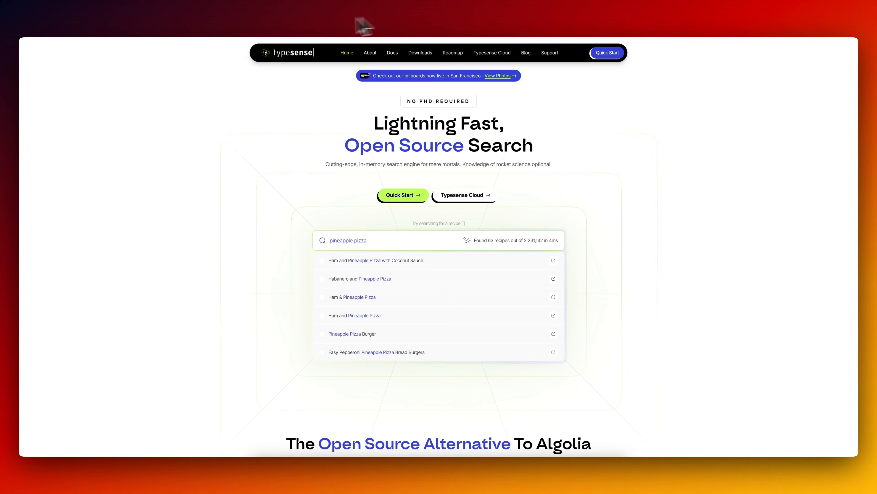
# Step: Switch to the Typesense Dashboard and view the documents in the jobs collection to check the synced test record
pyautogui.click(312, 22)
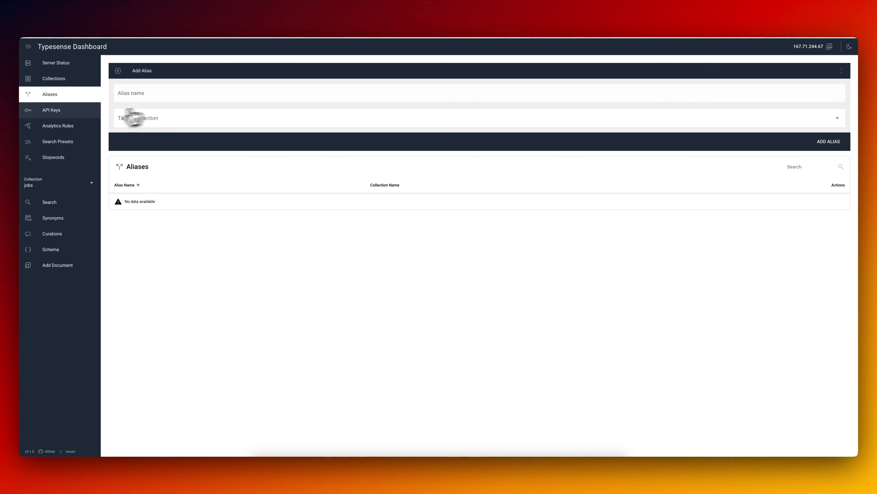
pyautogui.click(63, 79)
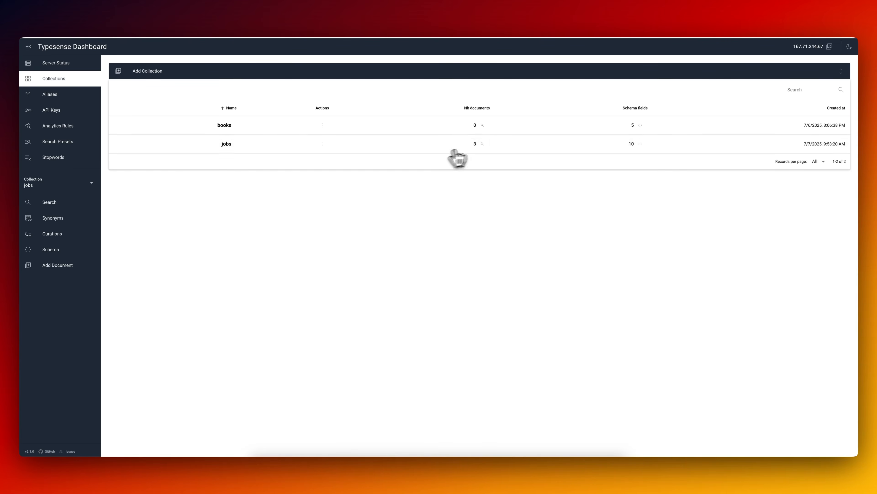
pyautogui.click(477, 145)
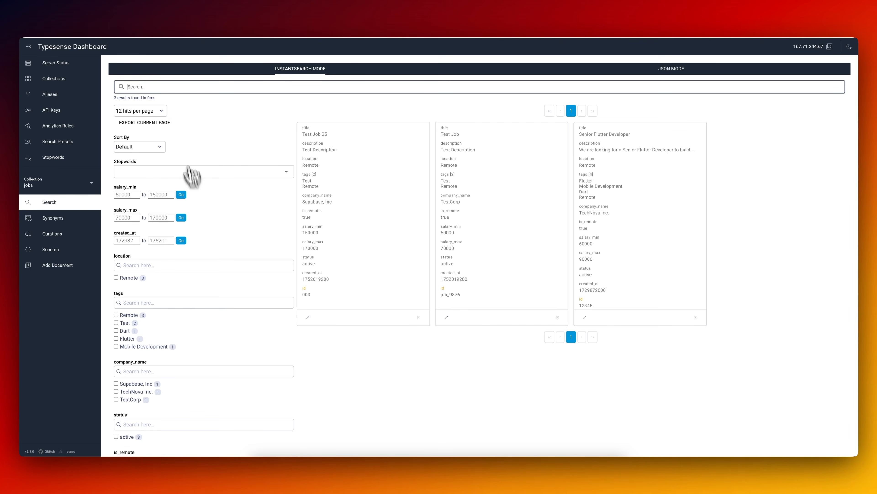
pyautogui.write('e')
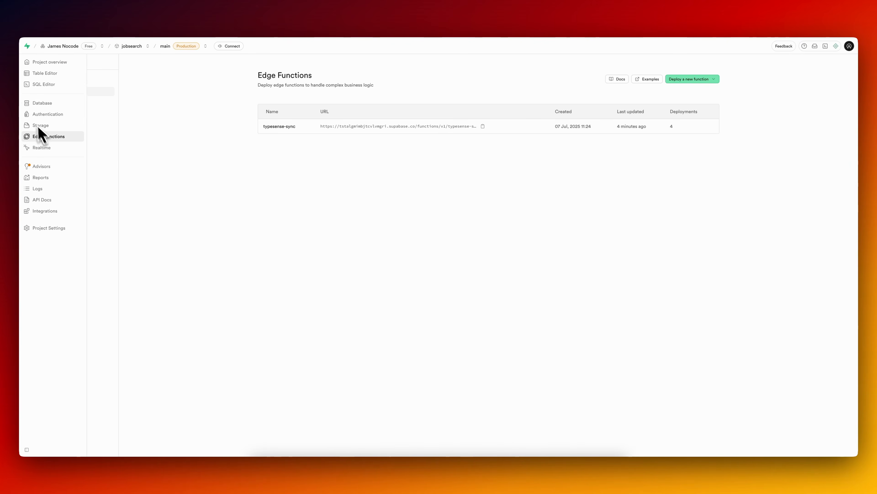
pyautogui.click(41, 104)
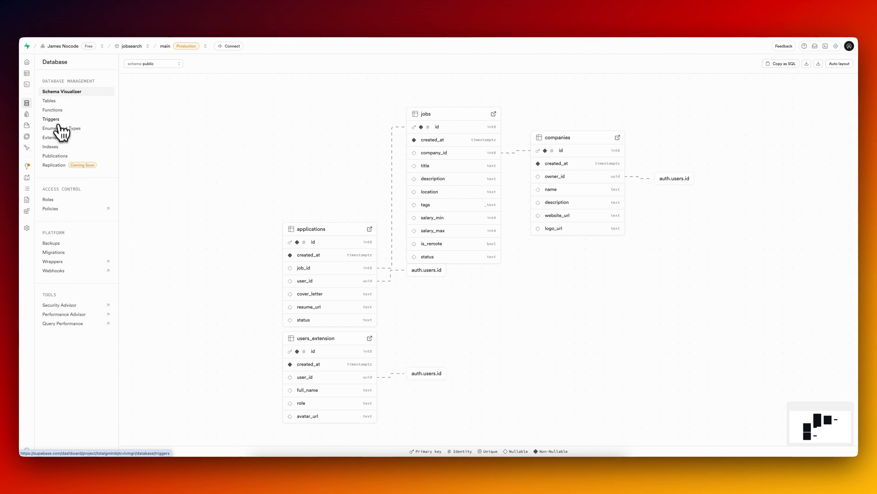
pyautogui.click(57, 121)
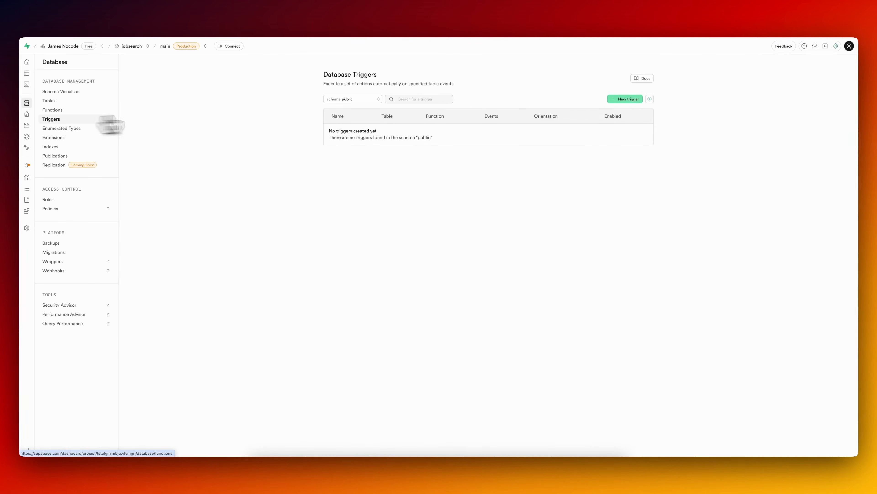
pyautogui.click(633, 100)
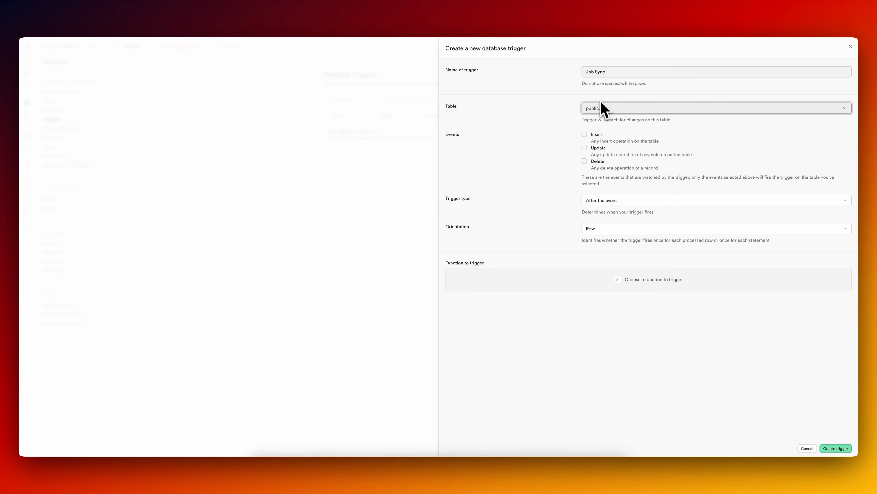
pyautogui.click(584, 134)
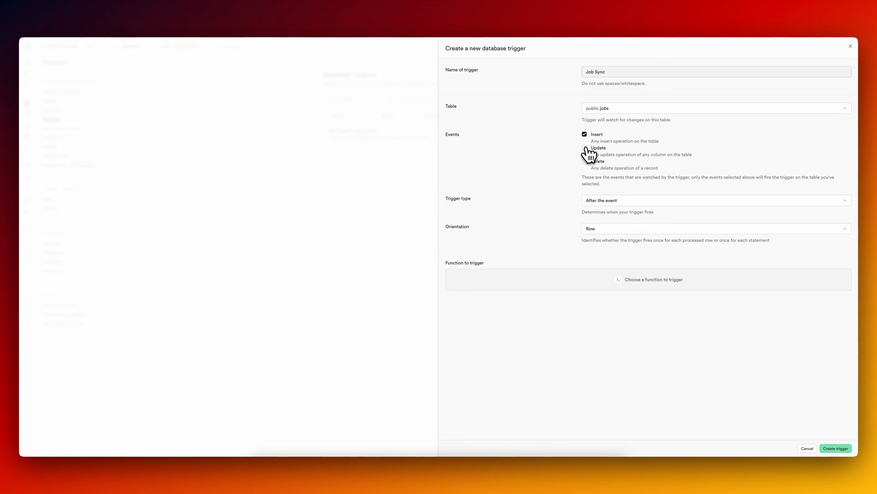
pyautogui.click(584, 148)
pyautogui.click(584, 161)
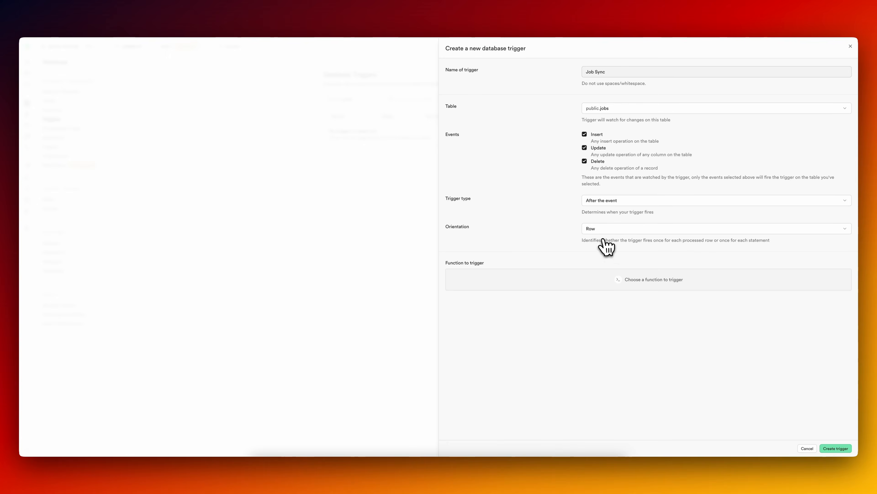
pyautogui.click(653, 287)
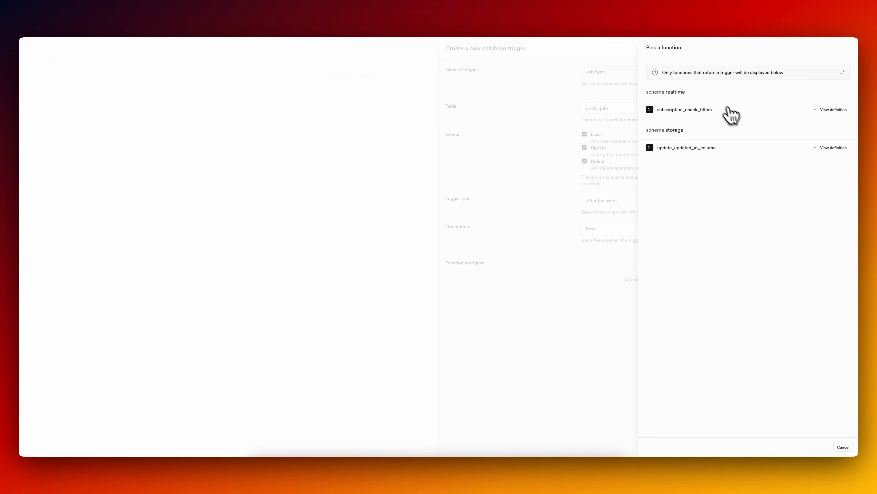
pyautogui.click(563, 199)
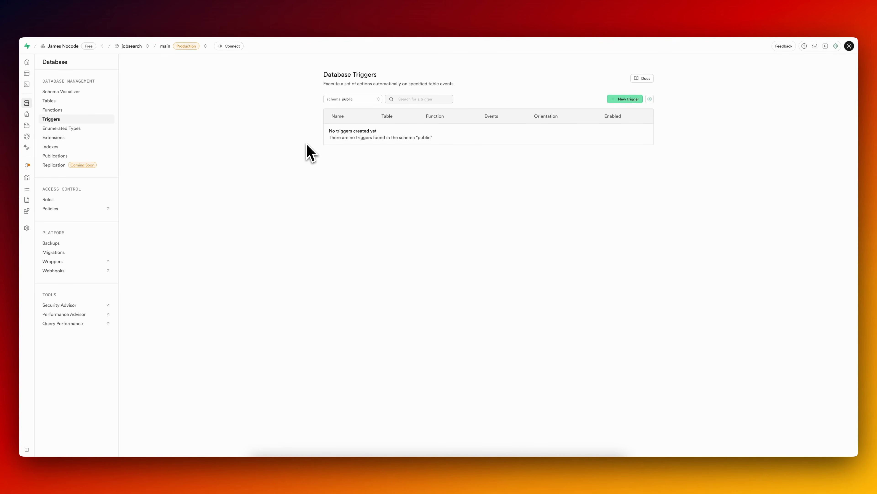
# Step: Create a new SQL snippet and paste in the call_typesense_sync function with the sync_jobs_with_typesense trigger on public.jobs
pyautogui.moveTo(34, 105)
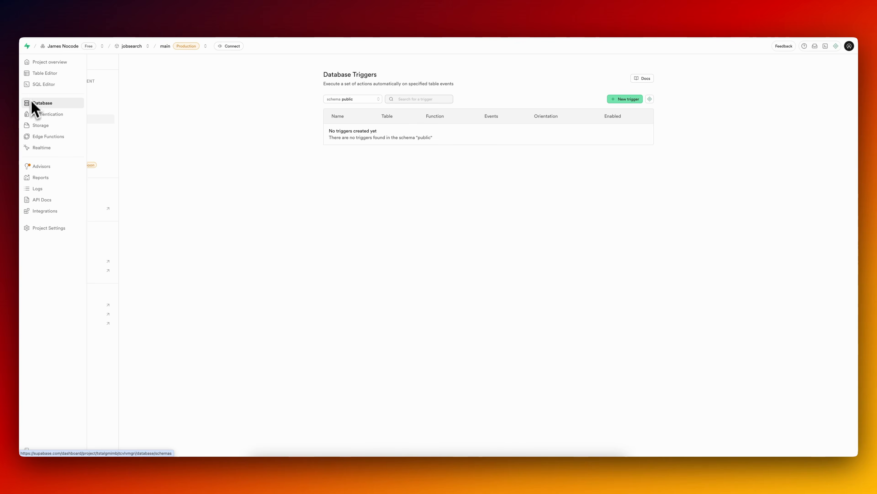
pyautogui.click(42, 85)
pyautogui.click(195, 80)
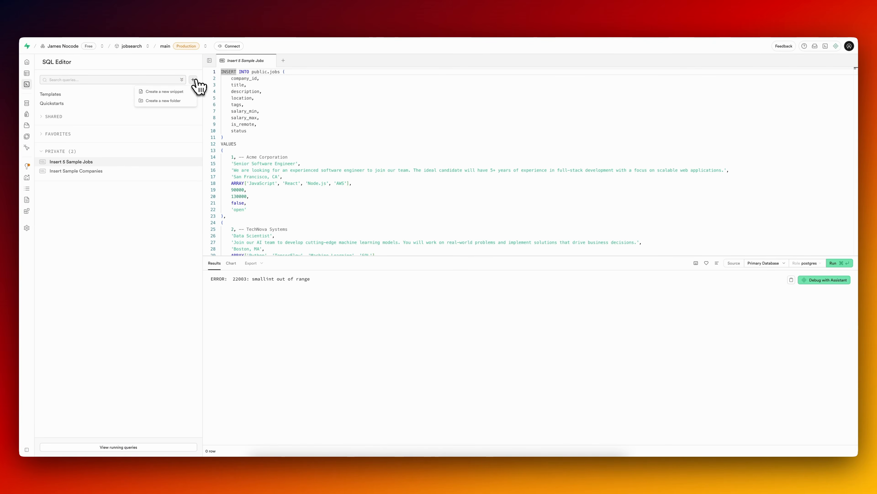
pyautogui.click(174, 92)
pyautogui.write("create function call_typesense_sync() returns trigger as $$ declare begin   perform net.http_post(     url := 'https://<your-project-id>.functions.supabase.co/typesense-sync',     headers := jsonb_build_object('Content-Type', 'application/json'),     body := jsonb_build_object(       'type', TG_OP,       'record', row_to_json(NEW),       'old_record', row_to_json(OLD)     )   );   return new; end; $$ language plpgsql;  create trigger sync_jobs_with_typesense after insert or update or delete on public.jobs for each row execute function call_typesense_sync();")
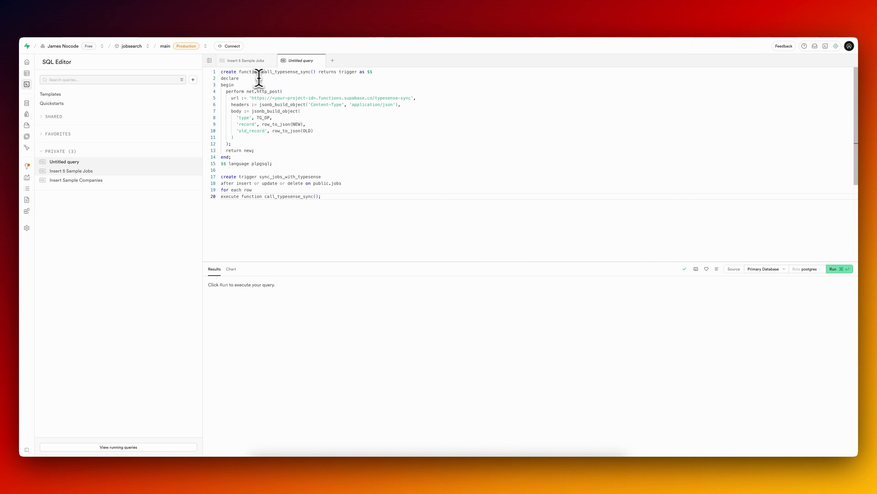
# Step: Replace the project ID placeholder in the function's http_post URL with the actual project ID and run the query
pyautogui.click(284, 92)
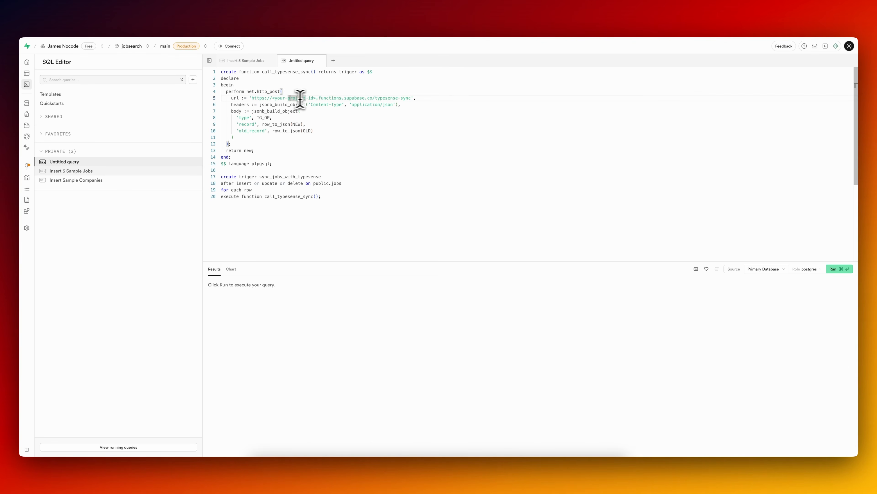
pyautogui.moveTo(316, 98); pyautogui.dragTo(273, 99)
pyautogui.write('tstalgmimbjtcvlvmgri')
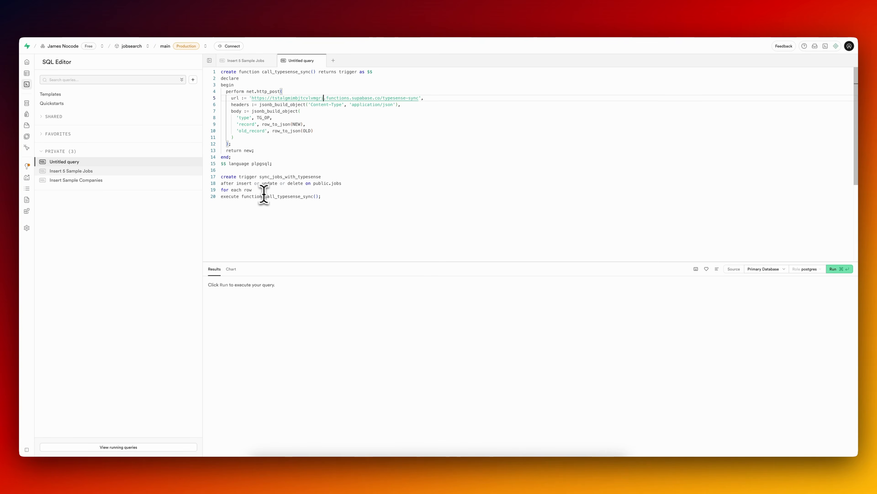
pyautogui.click(318, 196)
pyautogui.press('super+Return')
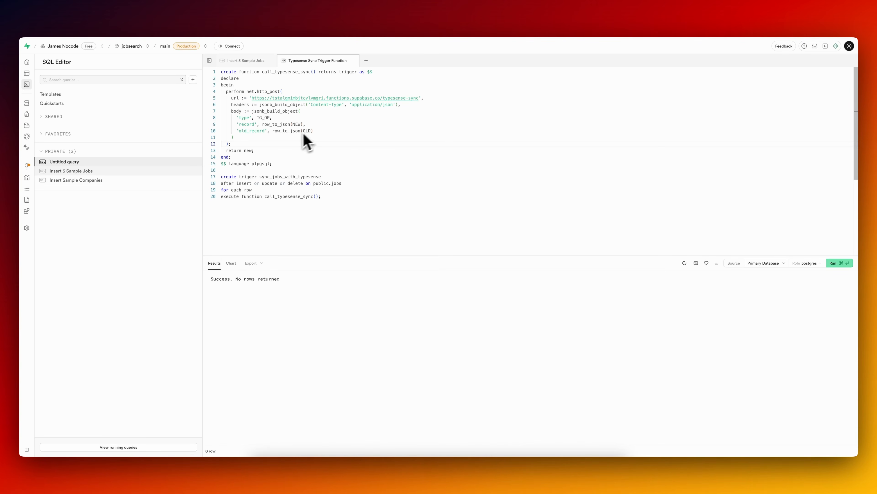
# Step: Inspect the sync_jobs_with_typesense database trigger and its edit, assistant and delete options without changing anything
pyautogui.moveTo(52, 134)
pyautogui.click(41, 107)
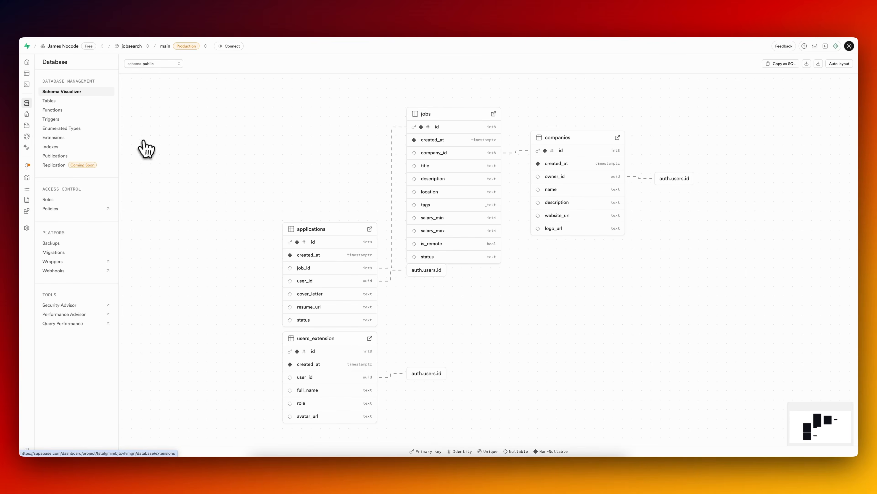
pyautogui.click(57, 120)
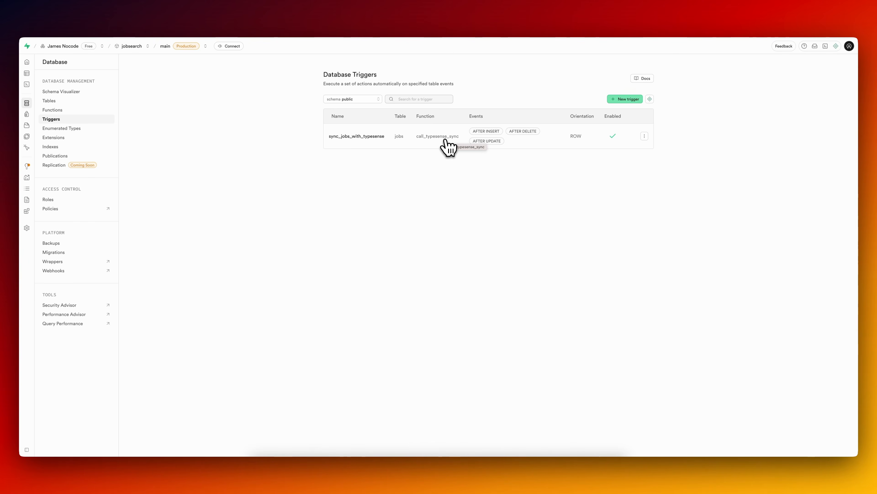
pyautogui.click(644, 136)
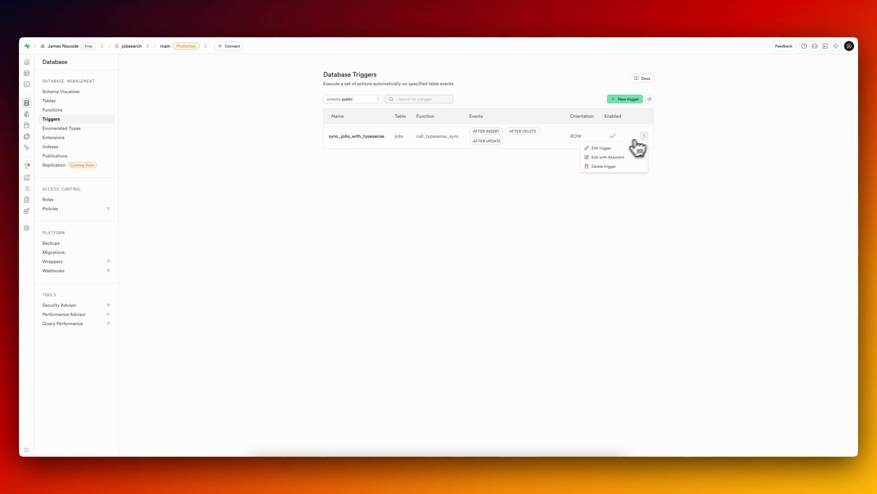
pyautogui.click(614, 151)
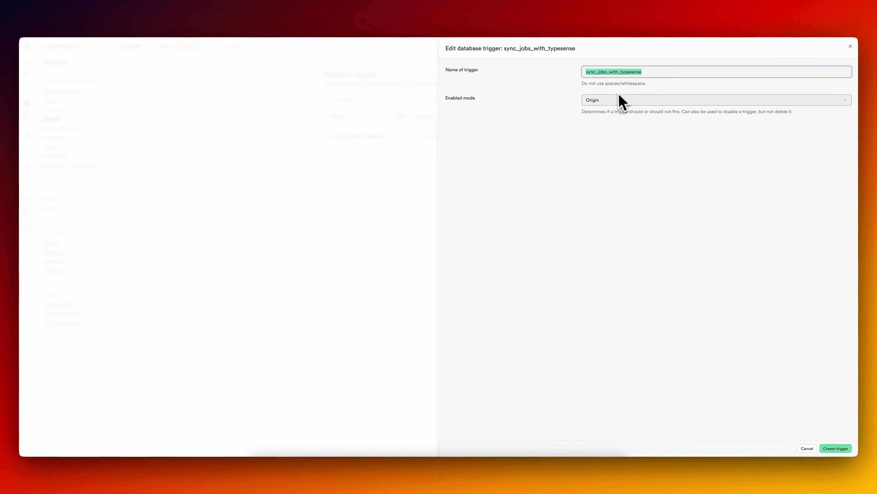
pyautogui.click(432, 200)
pyautogui.click(644, 136)
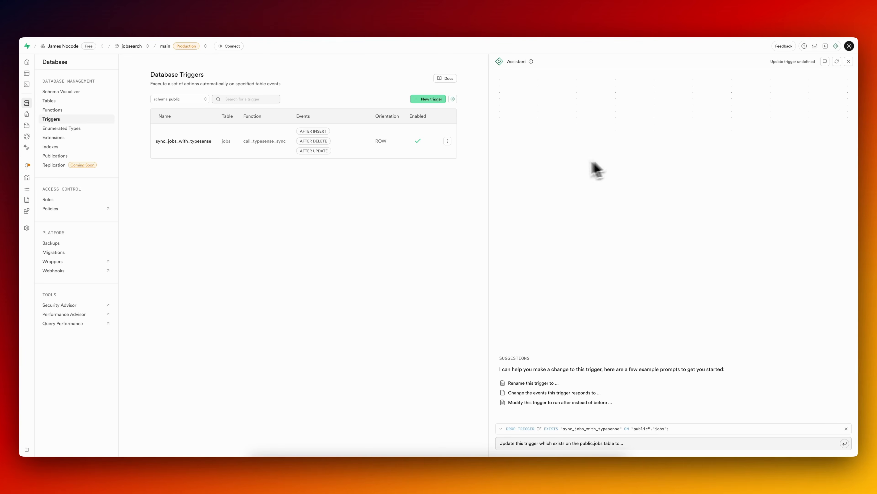
pyautogui.click(849, 61)
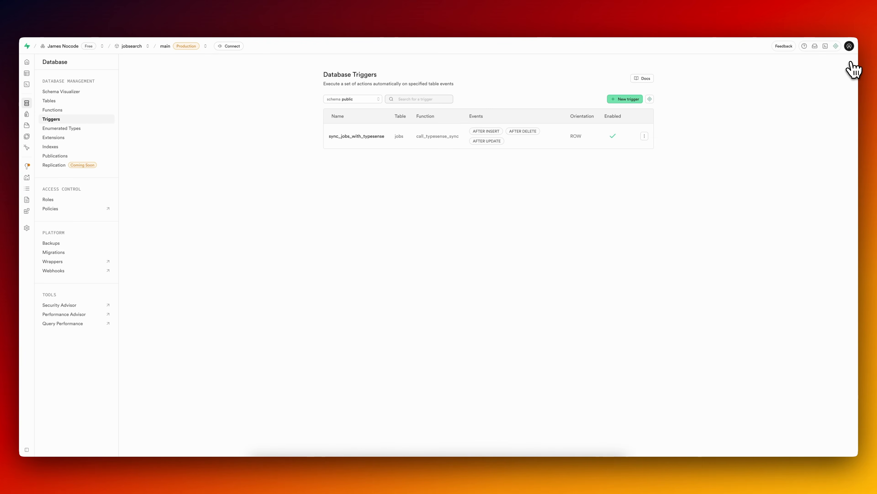
pyautogui.click(644, 136)
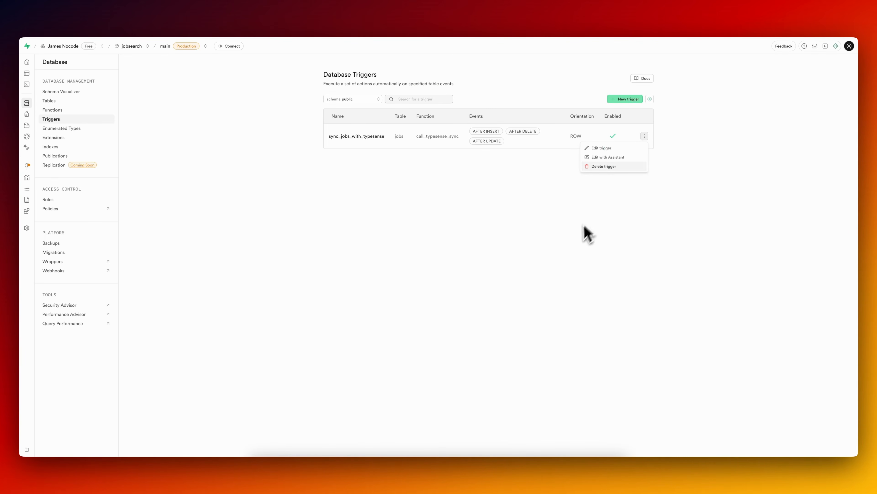
pyautogui.click(581, 240)
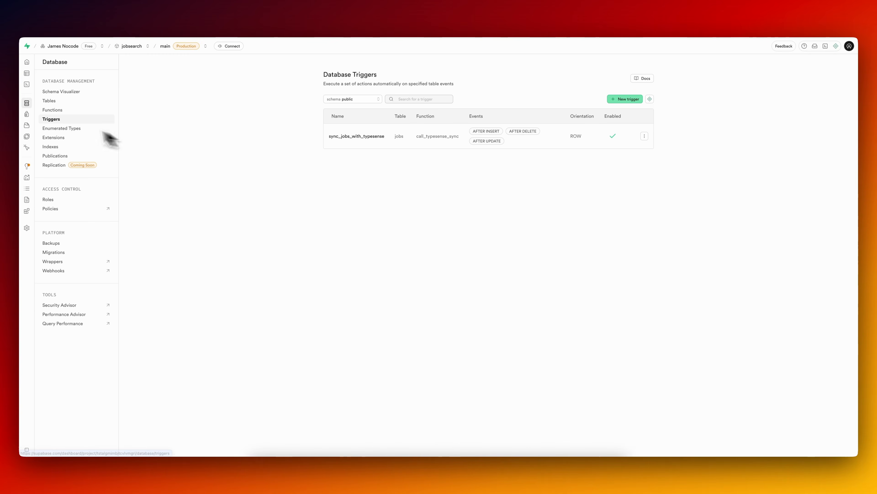
# Step: Start a new row in Supabase's jobs table and link its company_id to company record 1
pyautogui.moveTo(35, 84)
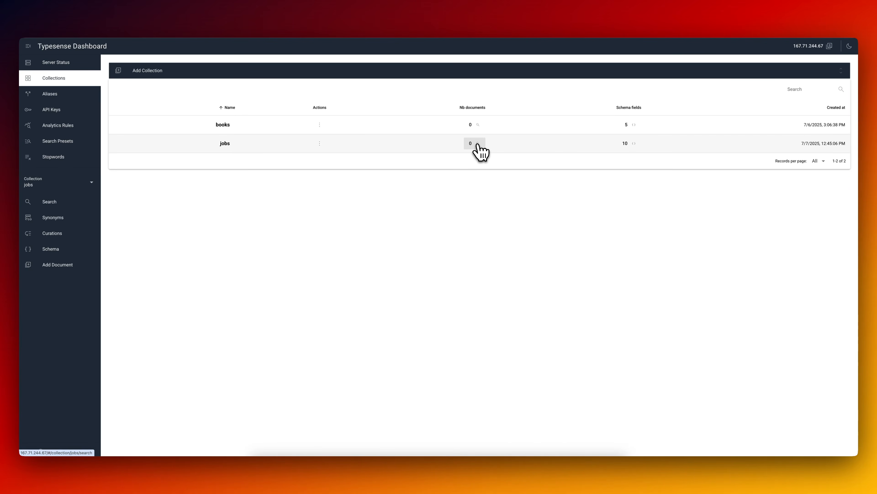
pyautogui.click(245, 20)
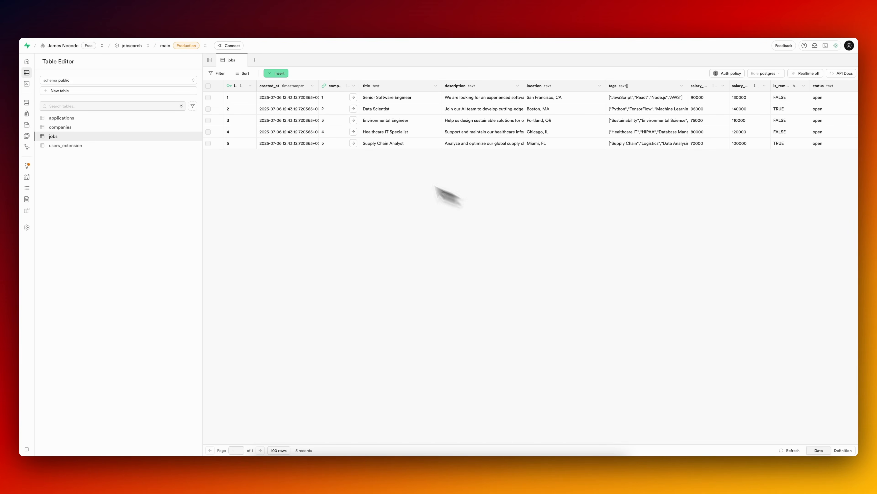
pyautogui.click(282, 73)
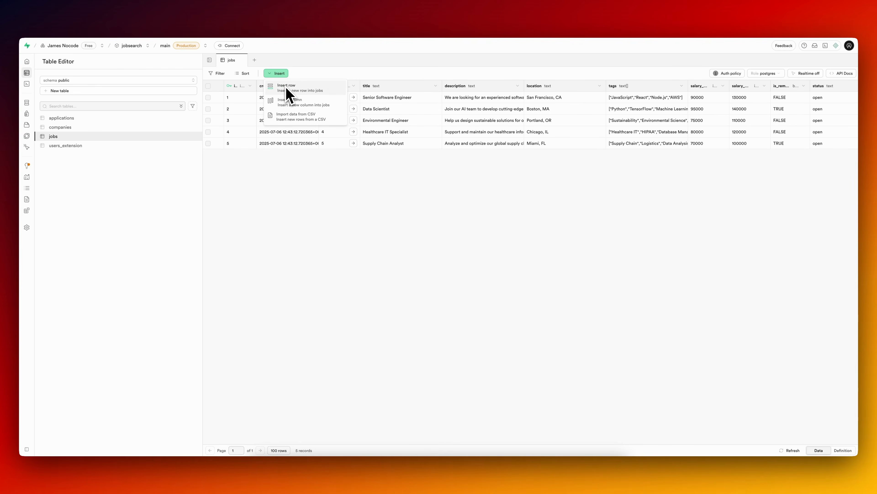
pyautogui.click(286, 88)
pyautogui.click(844, 178)
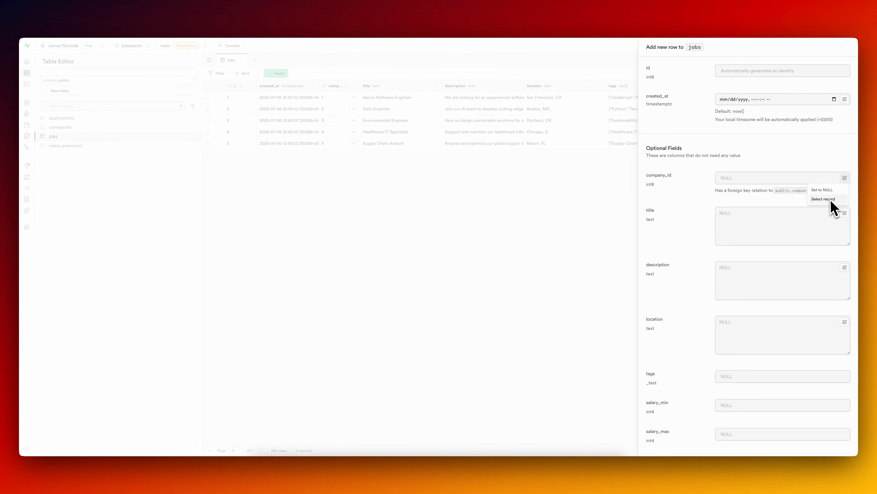
pyautogui.click(830, 199)
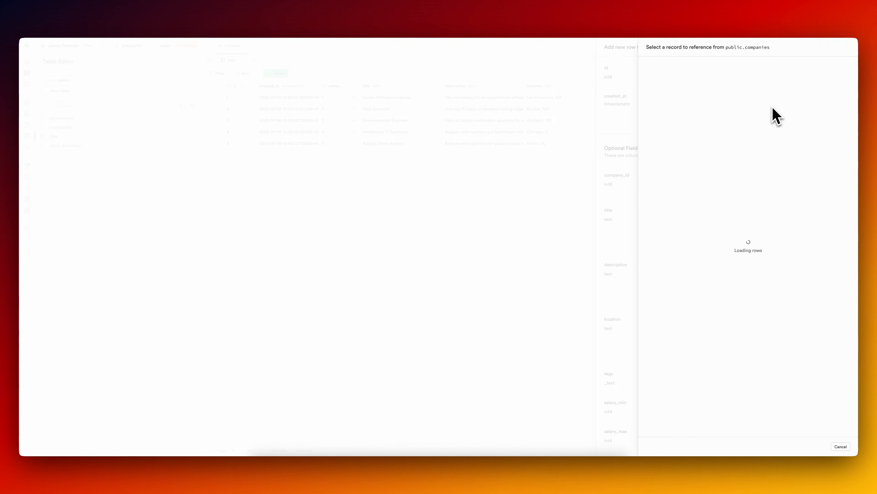
pyautogui.click(783, 101)
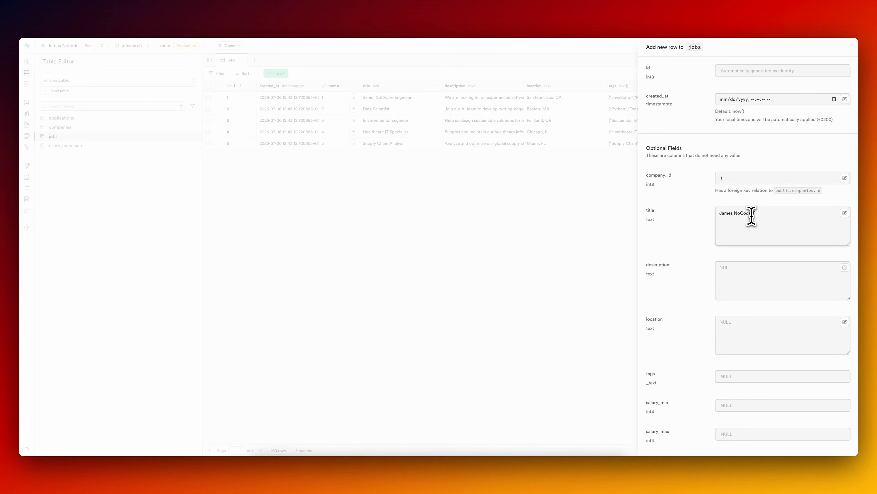
# Step: Fill in a test title and description, each the organization name followed by "Title" or "Description", and set the location to "New York"
pyautogui.write('Title')
pyautogui.click(747, 279)
pyautogui.write('James NoCode')
pyautogui.write('N')
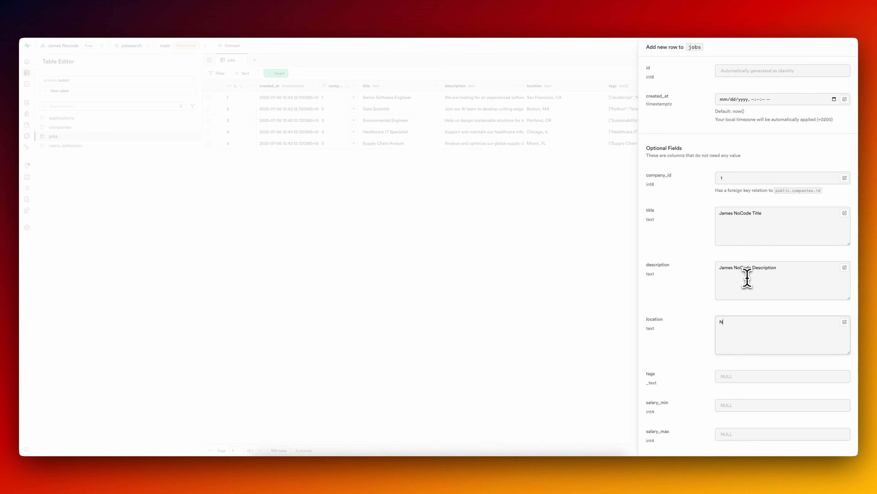
pyautogui.write('ew York')
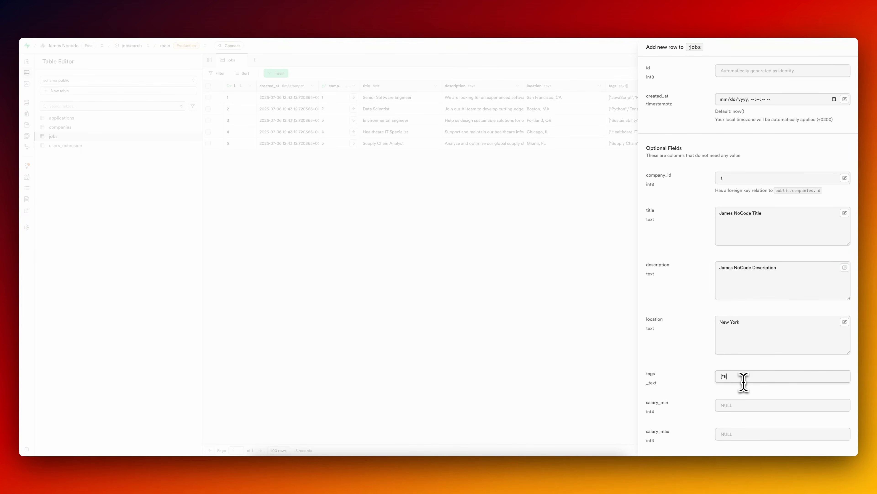
# Step: Set tags to ["flutterflow"], salary_min to 150000, salary_max to 200000, is_remote to TRUE and status to "active", and save the row
pyautogui.click(743, 380)
pyautogui.write('["f')
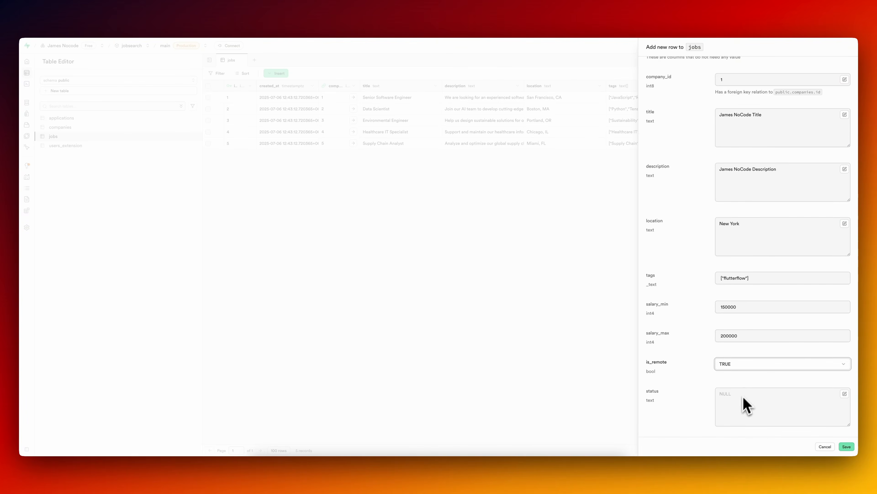
pyautogui.click(740, 401)
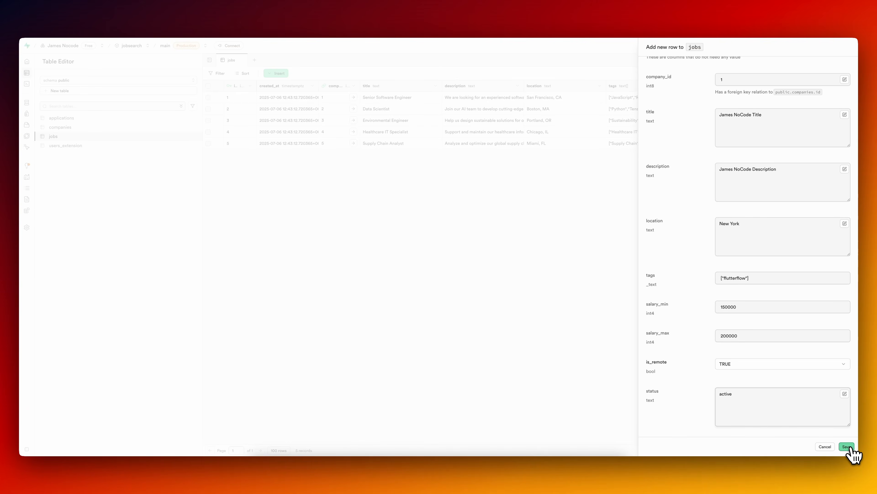
pyautogui.click(850, 447)
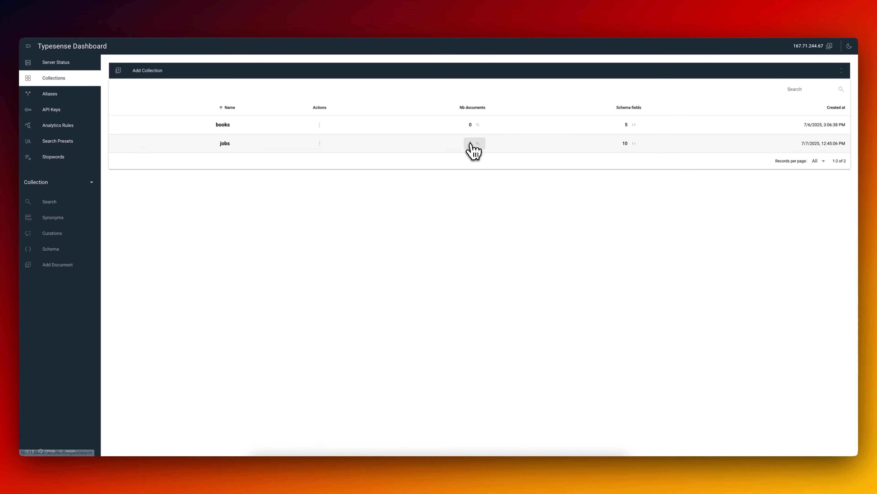
# Step: Set the test job's title to "FlutterFlow Developer" in Supabase's jobs table, save the row, and reload the jobs search in Typesense Dashboard
pyautogui.click(472, 145)
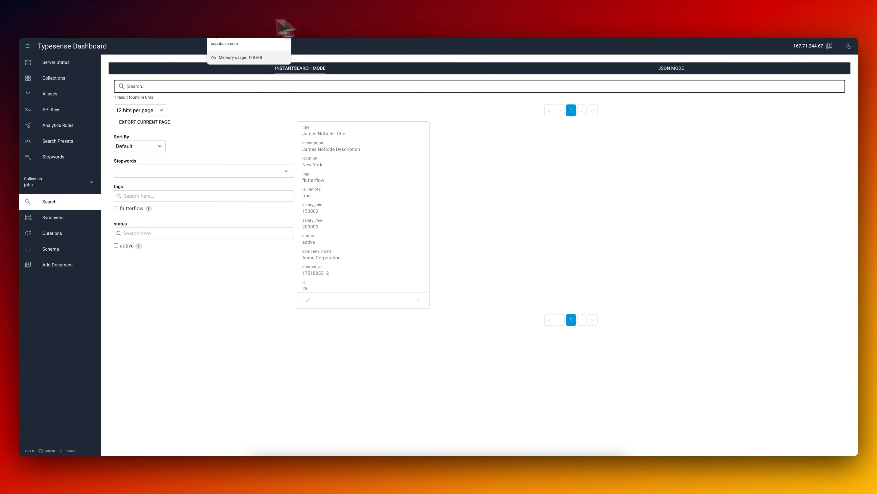
pyautogui.click(242, 26)
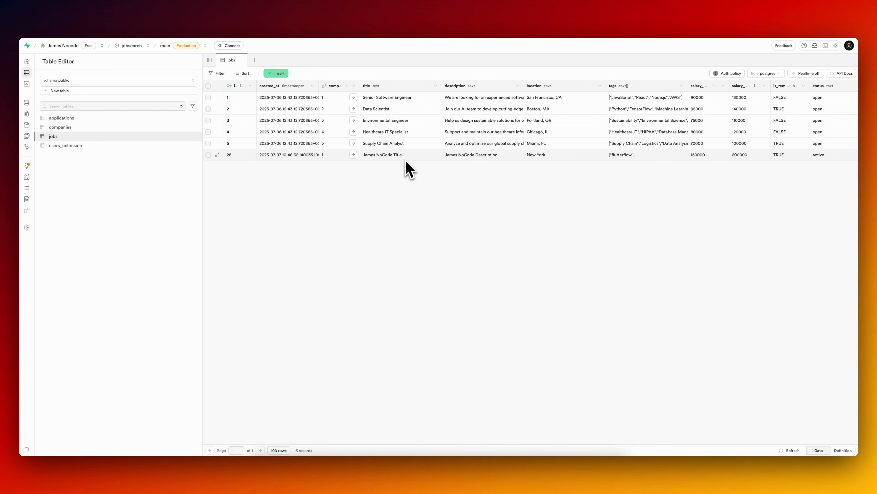
pyautogui.rightClick(397, 157)
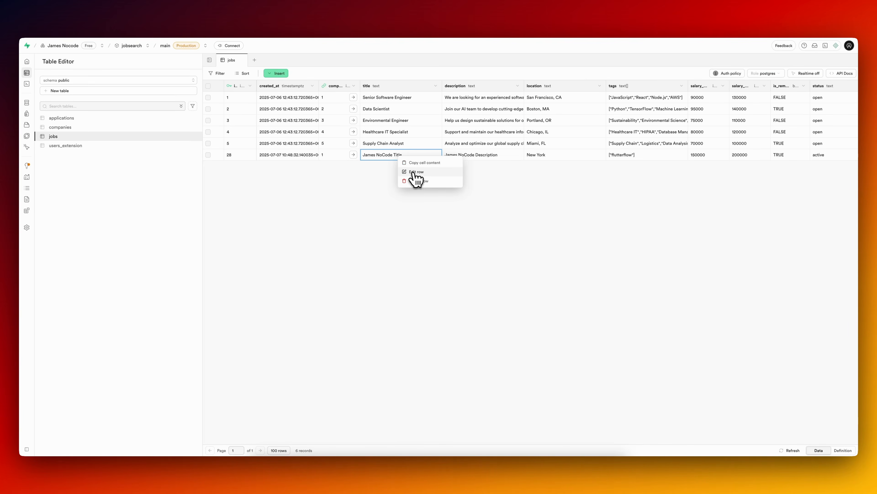
pyautogui.click(416, 179)
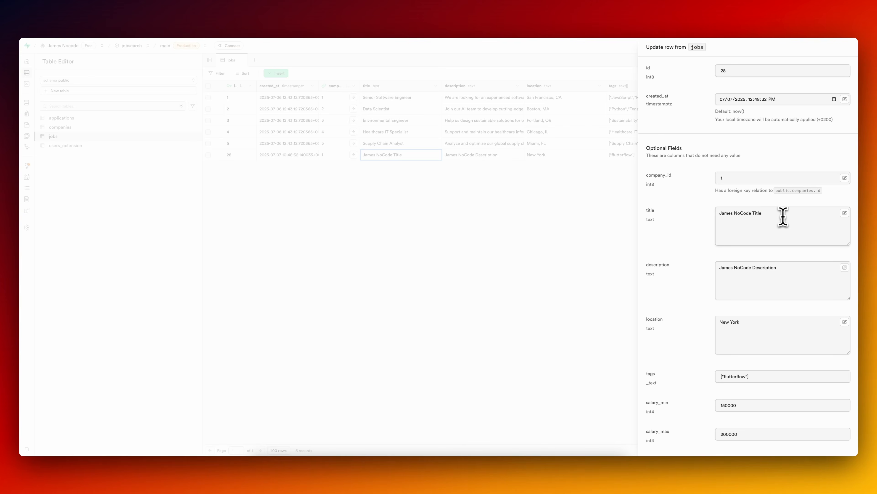
pyautogui.moveTo(783, 216); pyautogui.dragTo(706, 216)
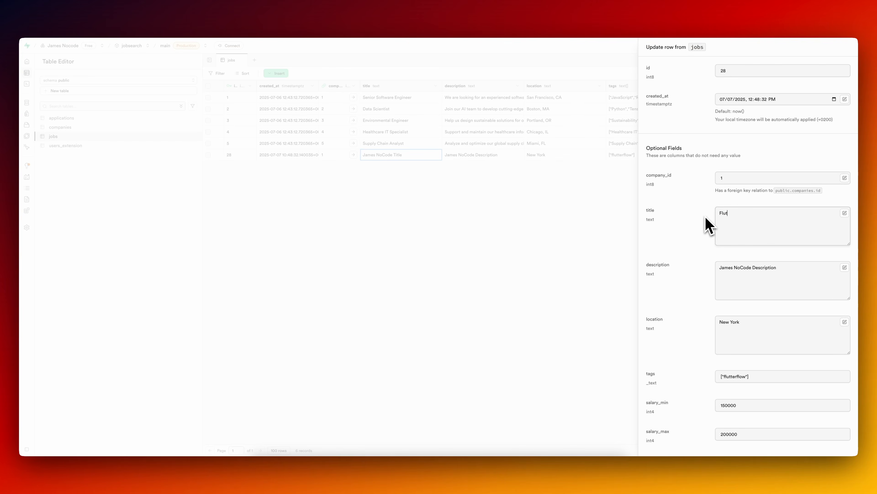
pyautogui.write('FlutterFlow Developer')
pyautogui.scroll(-3, 738, 391)
pyautogui.click(844, 446)
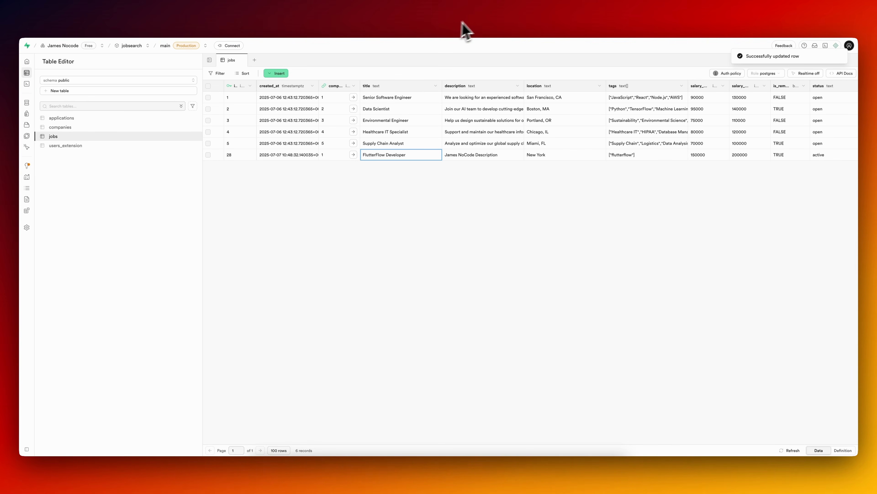
pyautogui.click(473, 20)
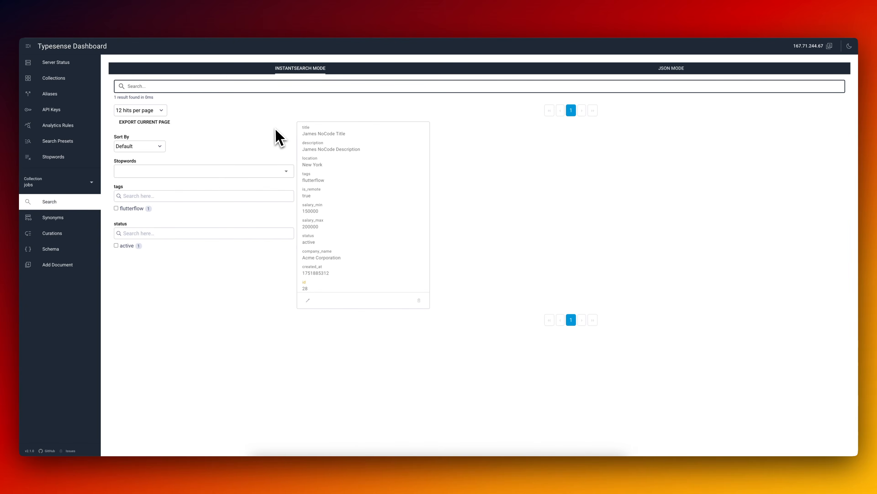
pyautogui.press('super+r')
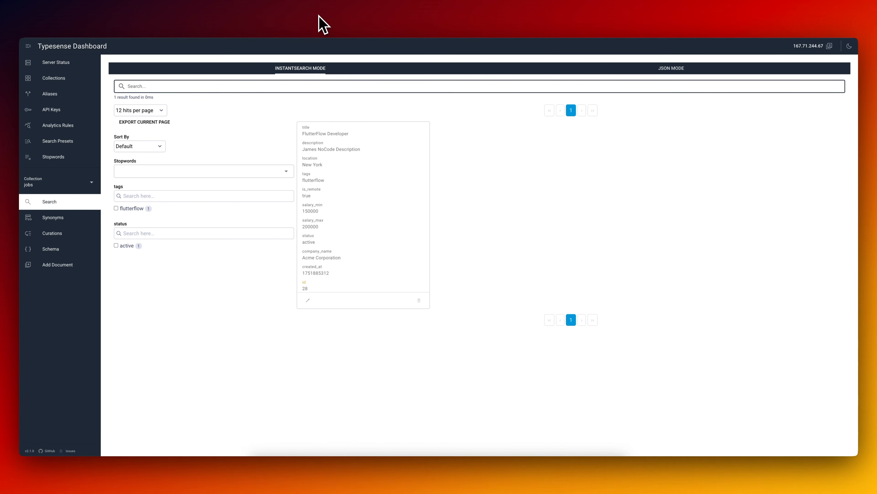
# Step: Delete the "FlutterFlow Developer" row from Supabase's jobs table and confirm the deletion
pyautogui.click(254, 24)
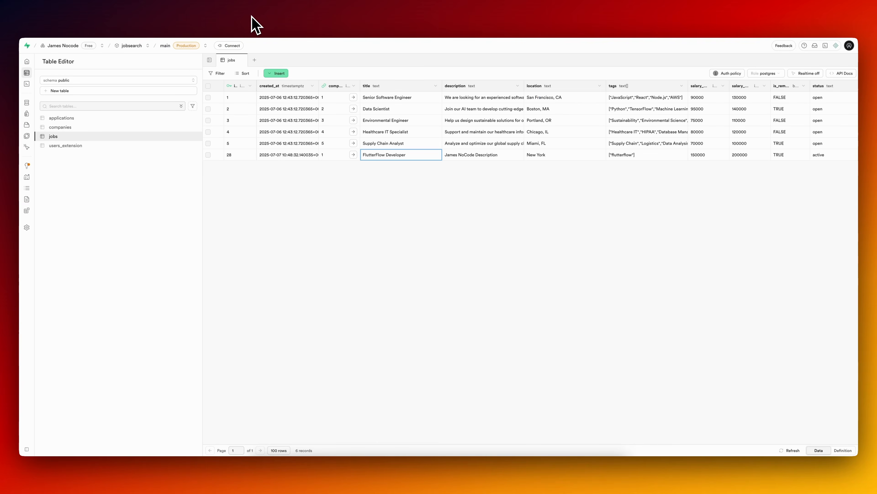
pyautogui.click(208, 155)
pyautogui.click(225, 73)
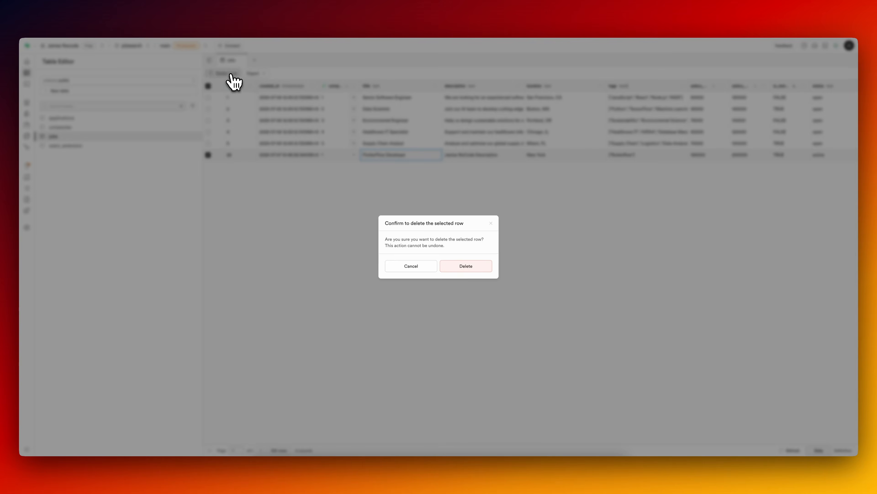
pyautogui.click(475, 268)
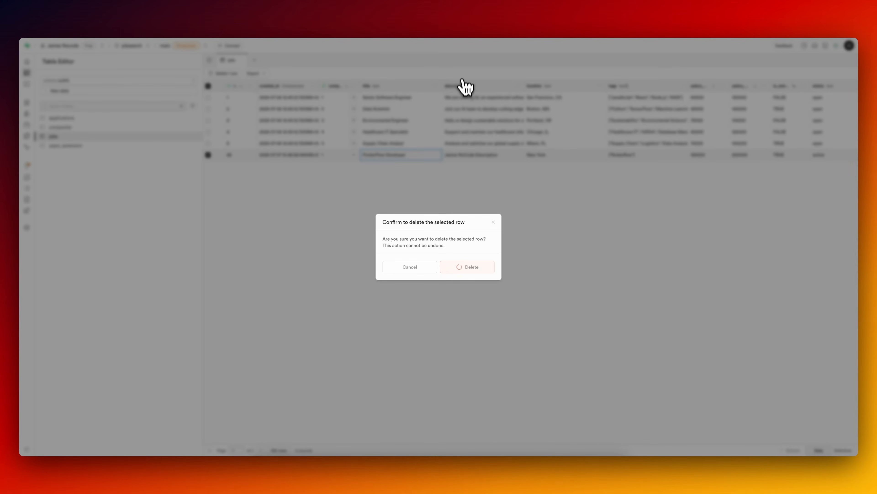
pyautogui.click(323, 15)
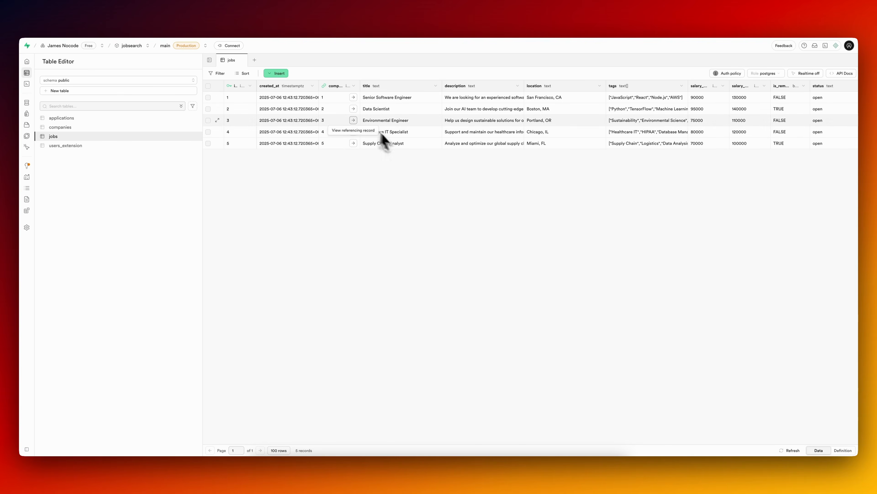
# Step: Start another new row in the jobs table and link its company_id to company record 1, Acme Corporation
pyautogui.click(279, 74)
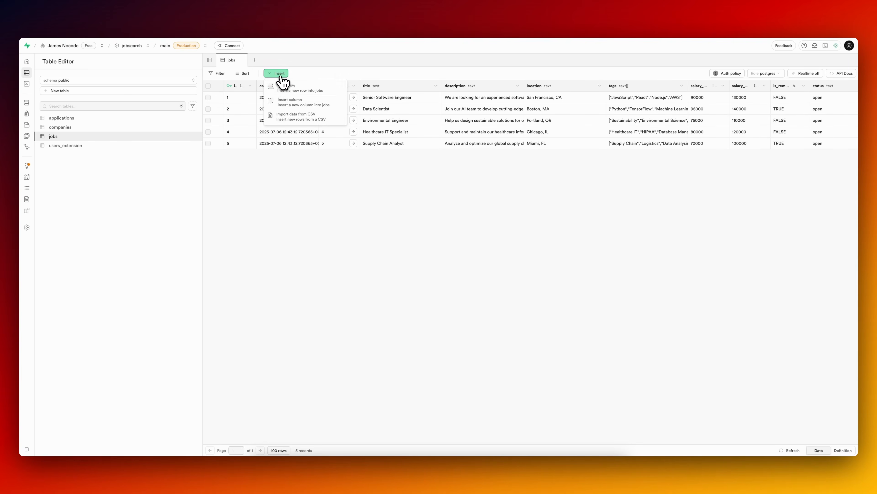
pyautogui.click(285, 96)
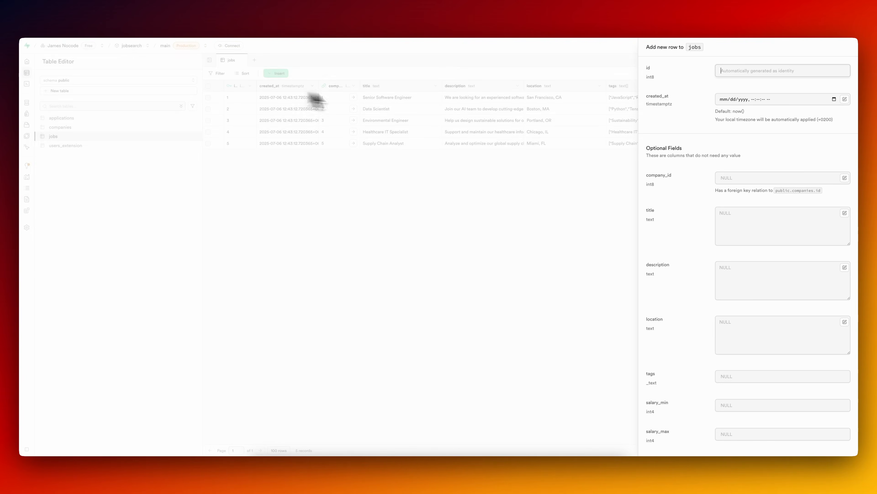
pyautogui.click(844, 178)
pyautogui.click(826, 199)
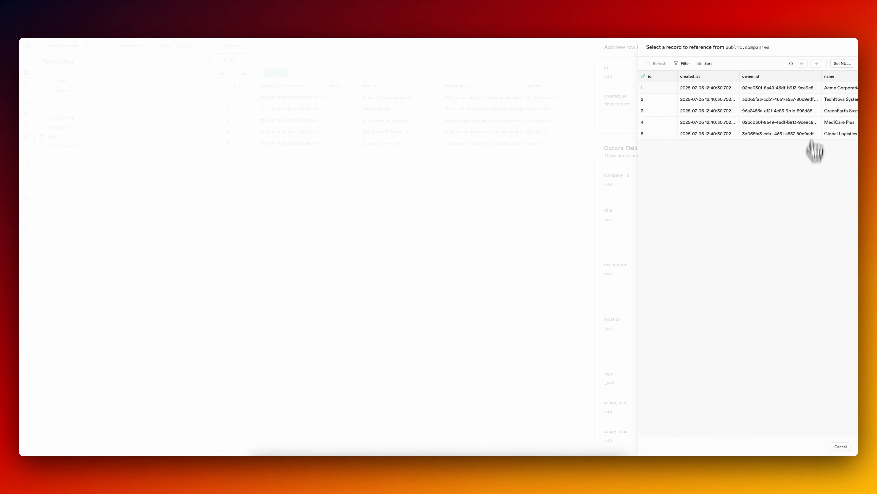
pyautogui.click(840, 88)
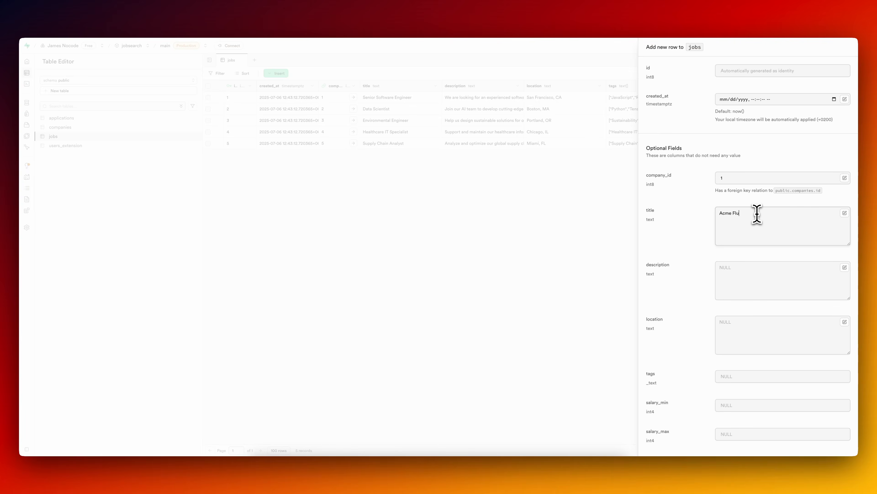
# Step: Enter title "Acme FlutterFlow Developer", description "Awesome developer position", location "New York", tags ["flutterflow"], salary 150000 to 200000, is_remote TRUE and status "active"; save
pyautogui.write('w Developer')
pyautogui.press('Tab')
pyautogui.write('Awesome dv')
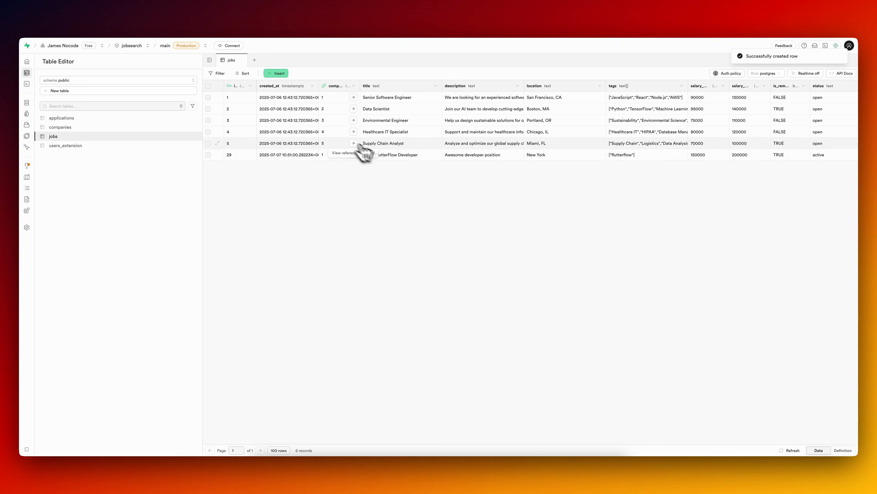
# Step: Reload the jobs search in Typesense Dashboard, and examine the company_name lookup in Supabase's "Typesense Sync Trigger Function" query
pyautogui.click(490, 15)
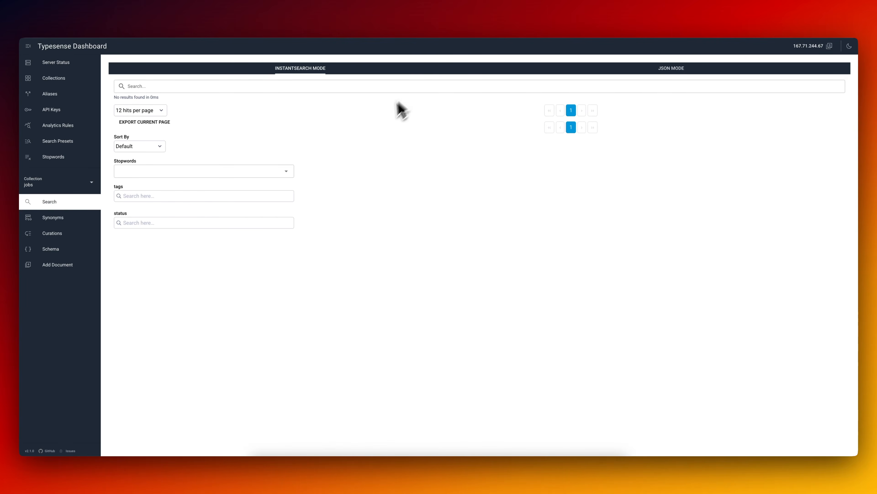
pyautogui.press('super+r')
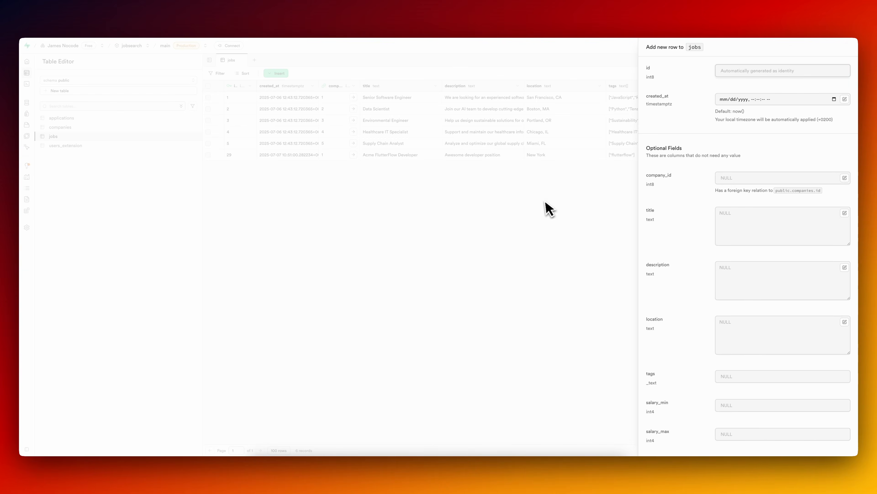
pyautogui.click(541, 208)
pyautogui.moveTo(65, 151)
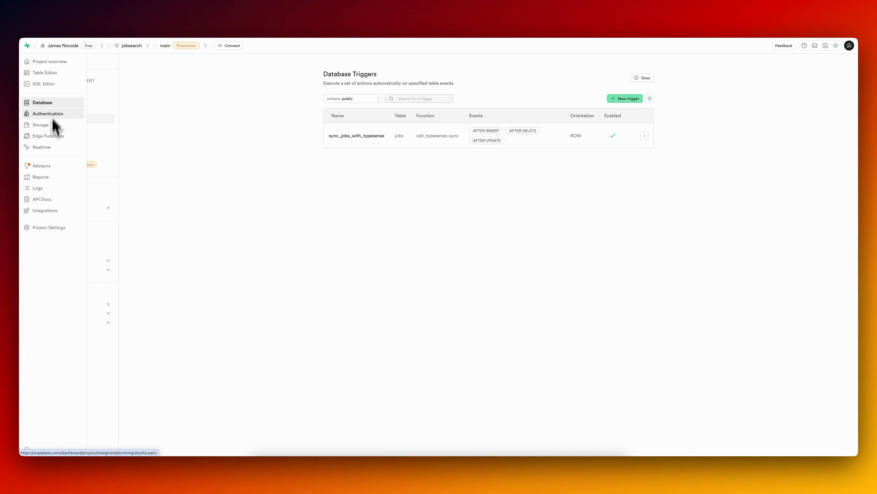
pyautogui.click(48, 84)
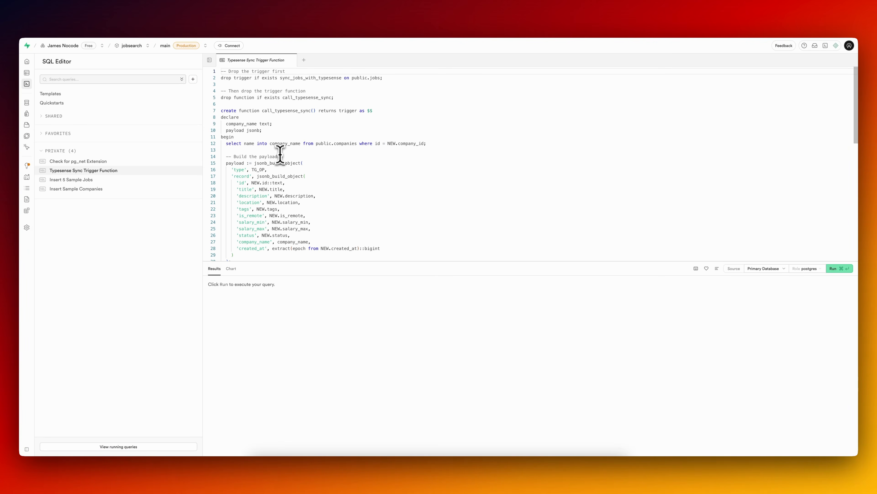
pyautogui.moveTo(226, 143); pyautogui.dragTo(306, 145)
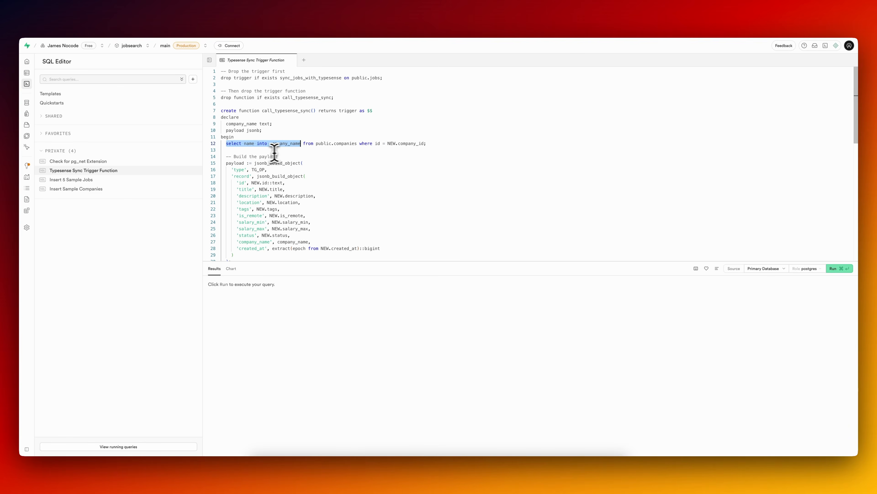
# Step: Switch to FlutterFlow and delete the Category dropdown from the home page's filter row
pyautogui.click(472, 18)
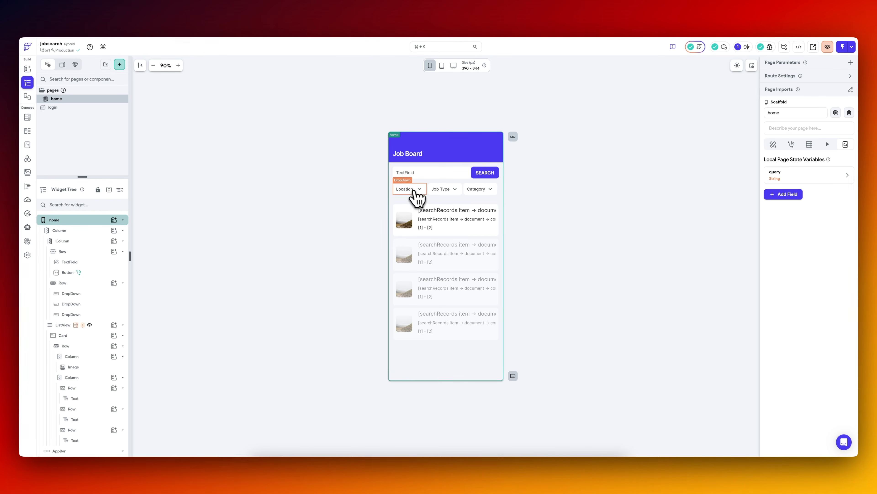
pyautogui.click(481, 190)
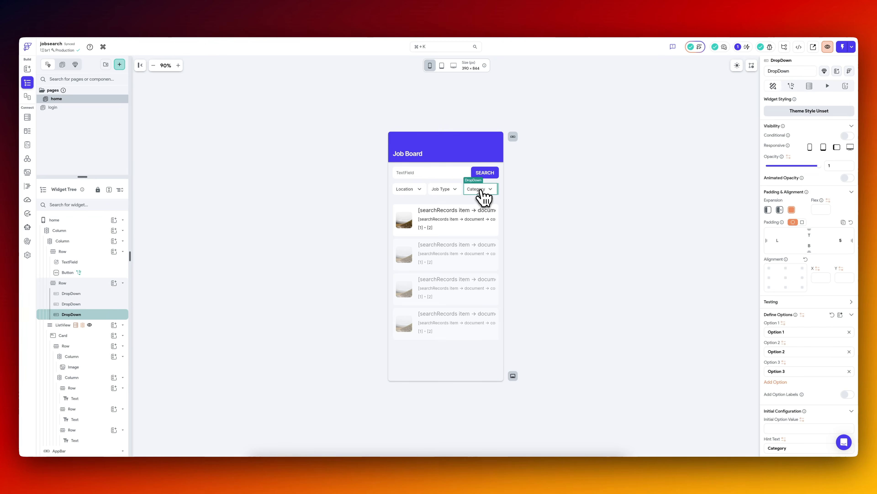
pyautogui.press('Delete')
pyautogui.click(346, 219)
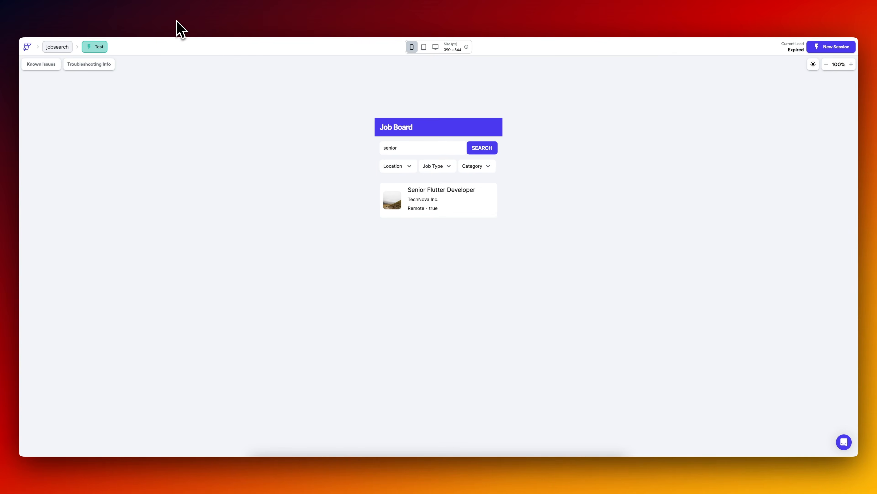
# Step: Examine the options offered by the Location and Job Type dropdowns in the running Job Board test
pyautogui.click(406, 165)
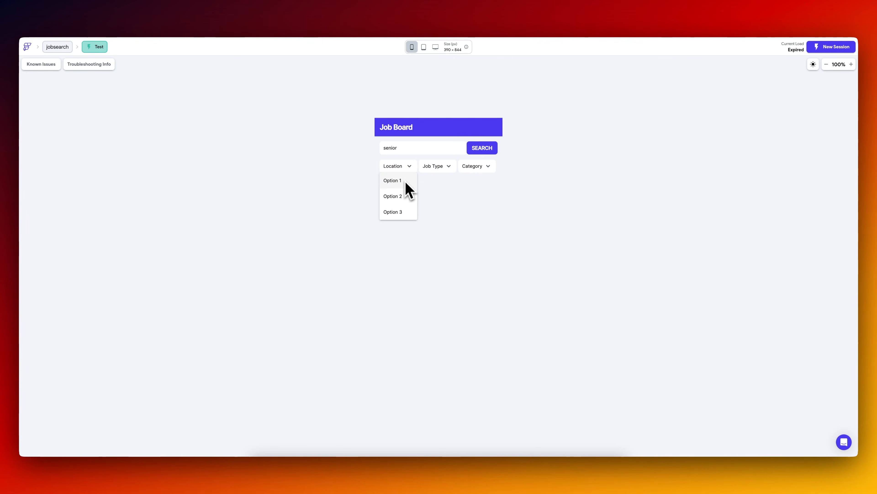
pyautogui.click(441, 169)
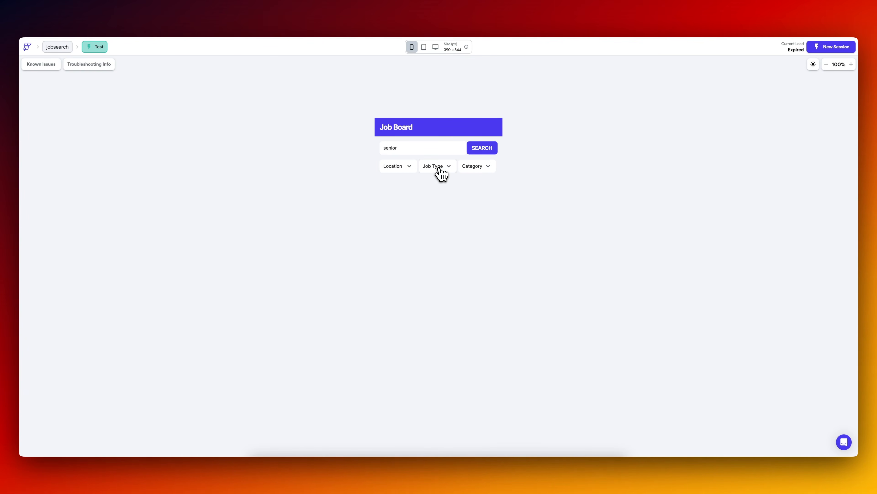
pyautogui.click(441, 169)
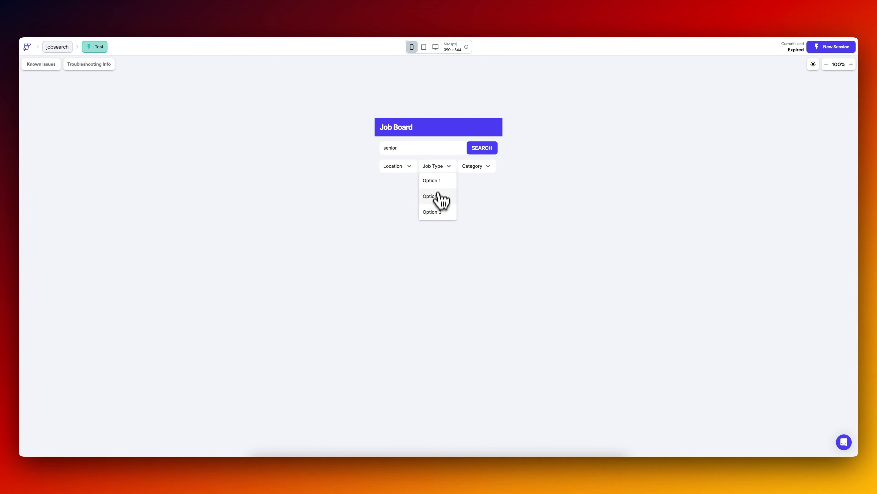
pyautogui.click(398, 205)
pyautogui.click(406, 169)
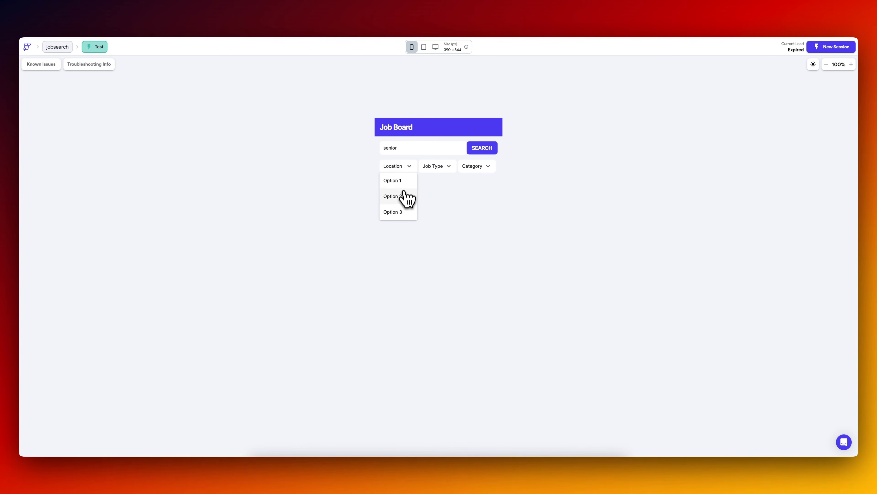
pyautogui.click(440, 186)
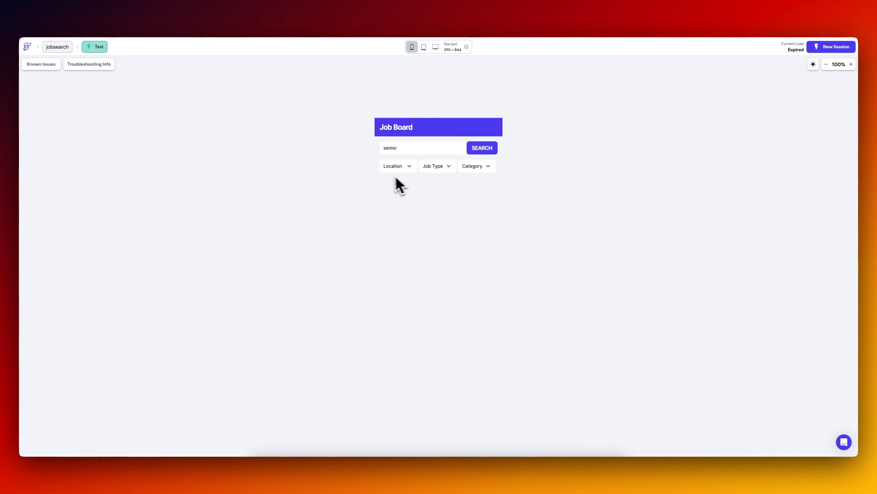
# Step: Return to the FlutterFlow editor and check the option and hint settings of the home page's Location dropdown
pyautogui.click(102, 21)
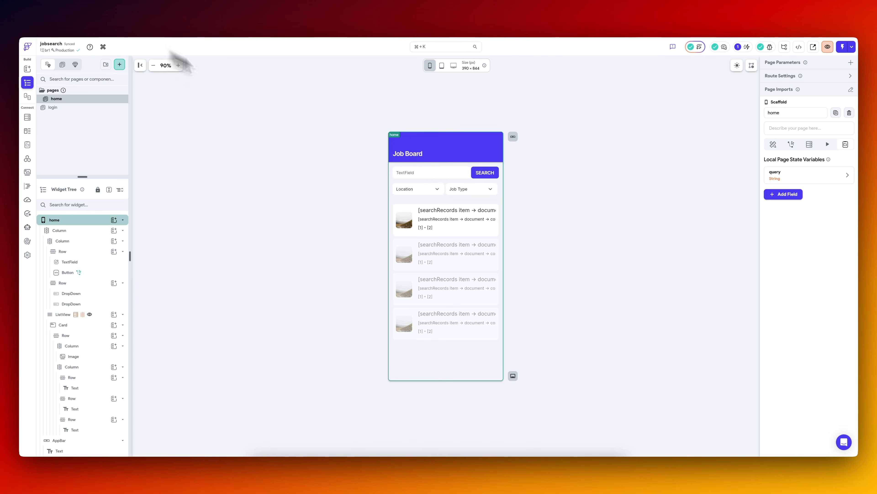
pyautogui.click(430, 194)
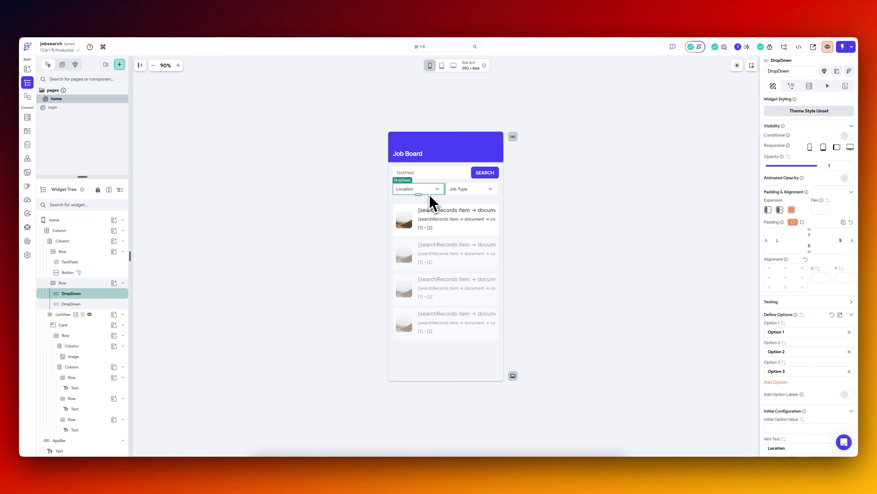
pyautogui.scroll(-2, 822, 318)
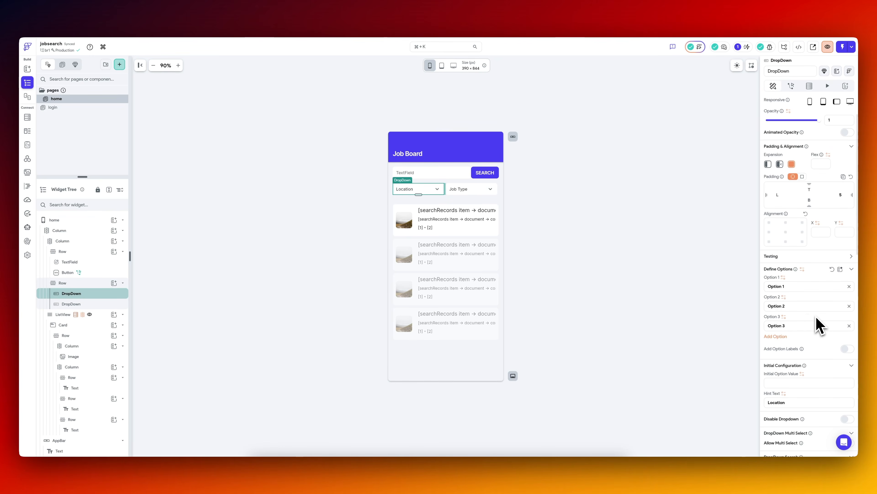
# Step: Test the SearchJobs API call with the query flutter and examine the document fields, including company_name and location, in its JSON response
pyautogui.click(27, 159)
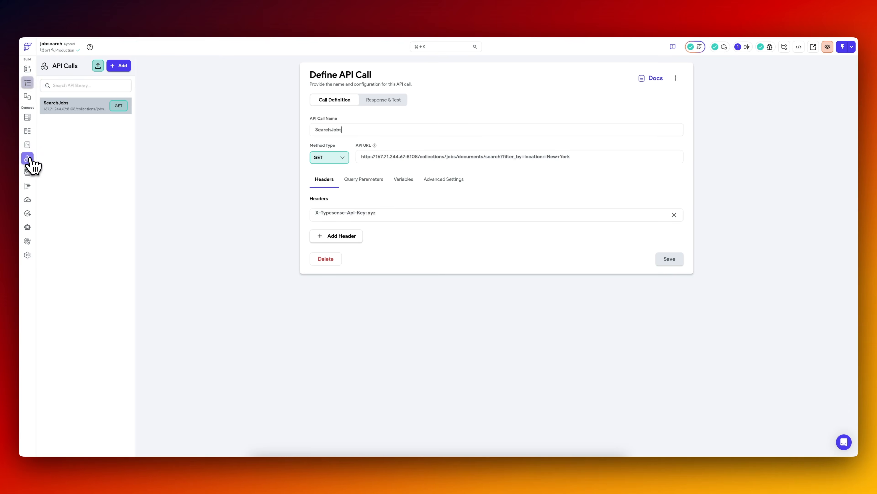
pyautogui.click(398, 104)
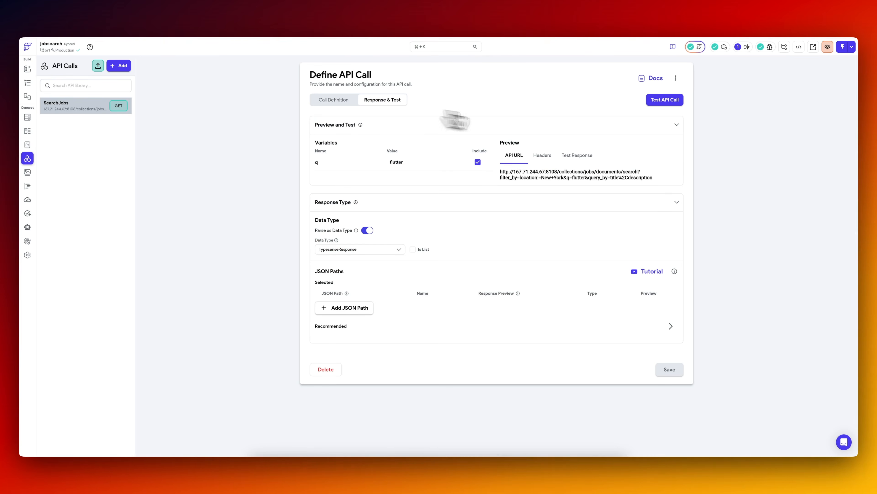
pyautogui.click(666, 101)
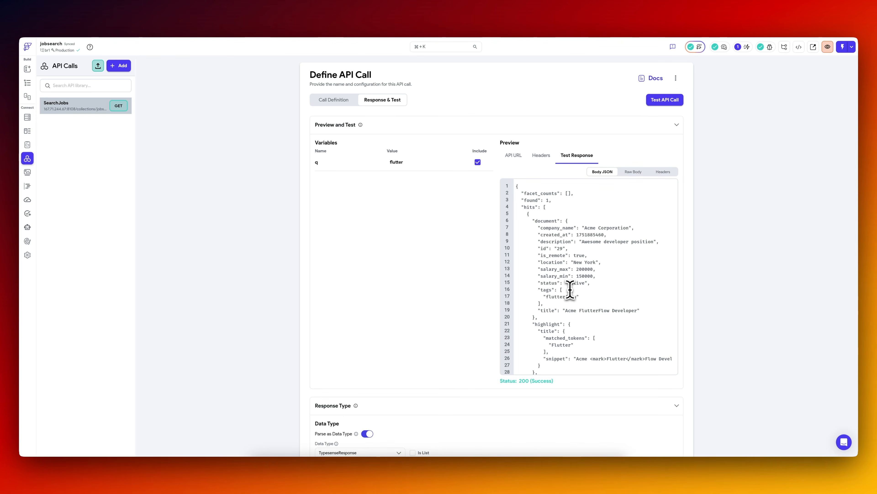
pyautogui.moveTo(538, 228); pyautogui.dragTo(594, 263)
pyautogui.click(593, 263)
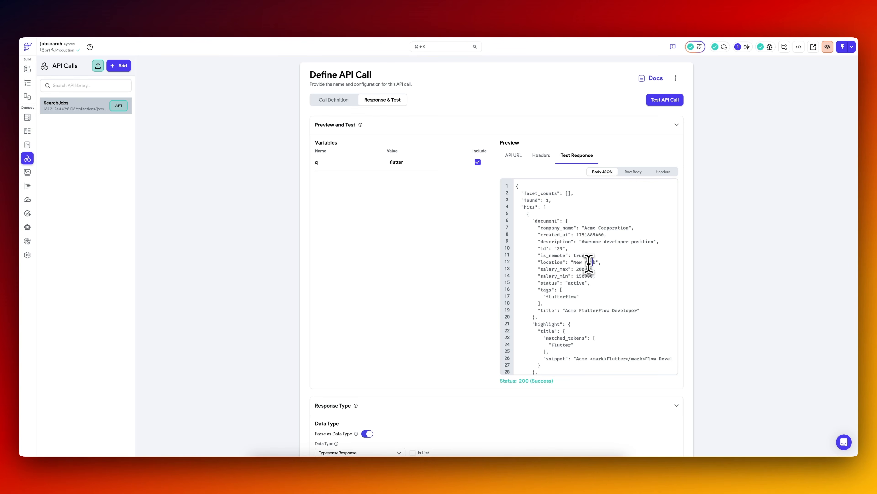
pyautogui.scroll(-5, 588, 272)
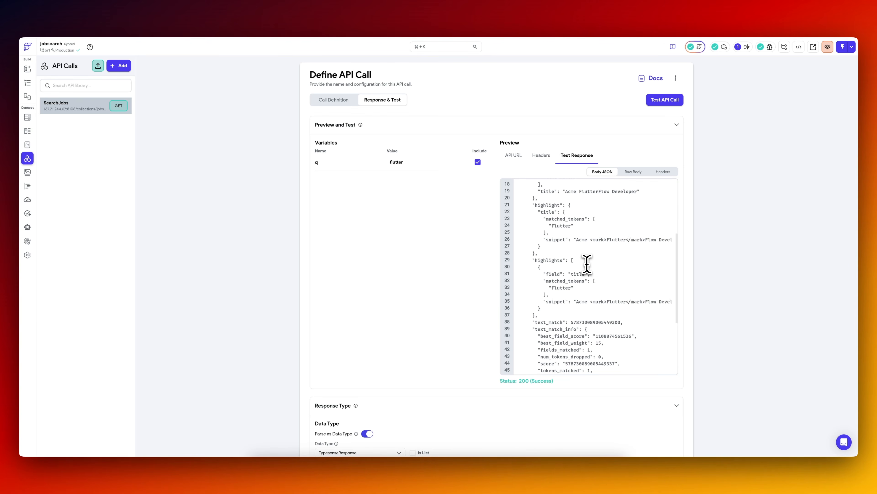
pyautogui.scroll(4, 586, 262)
pyautogui.scroll(2, 577, 225)
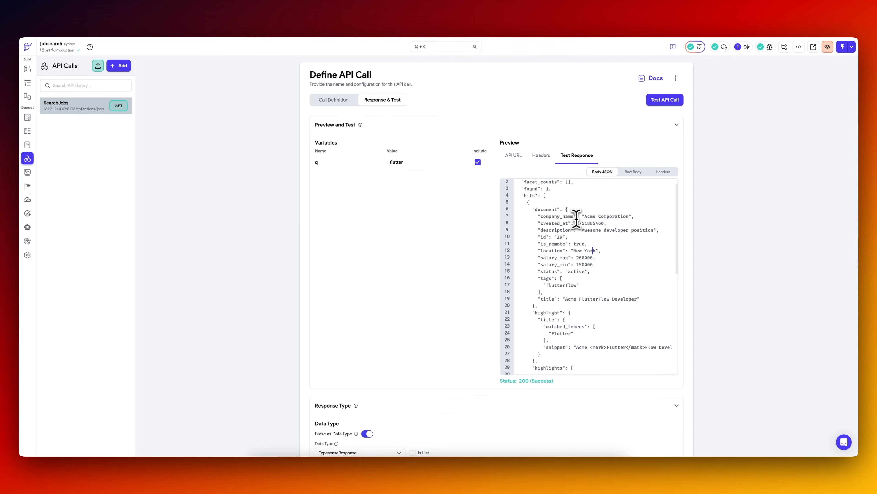
# Step: Move the SearchJobs backend query from the ListView to the home page by copying it to the page and deleting the ListView's own query
pyautogui.click(28, 83)
pyautogui.click(803, 257)
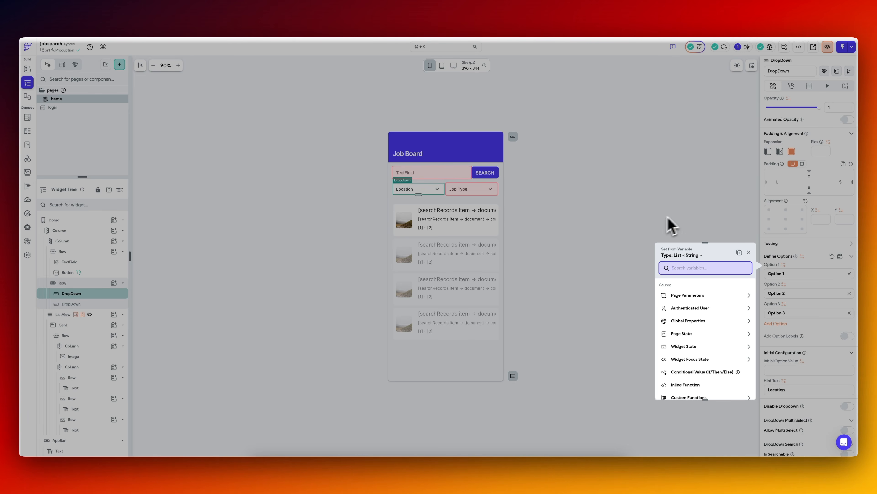
pyautogui.click(668, 203)
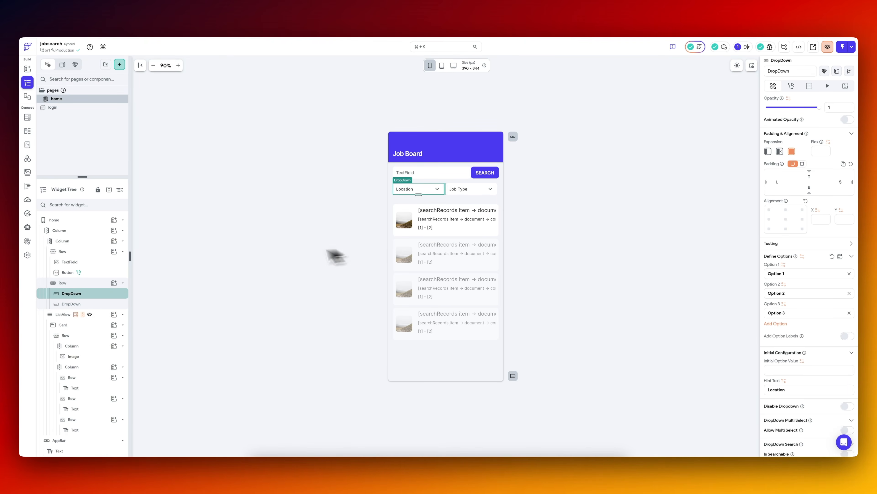
pyautogui.click(431, 264)
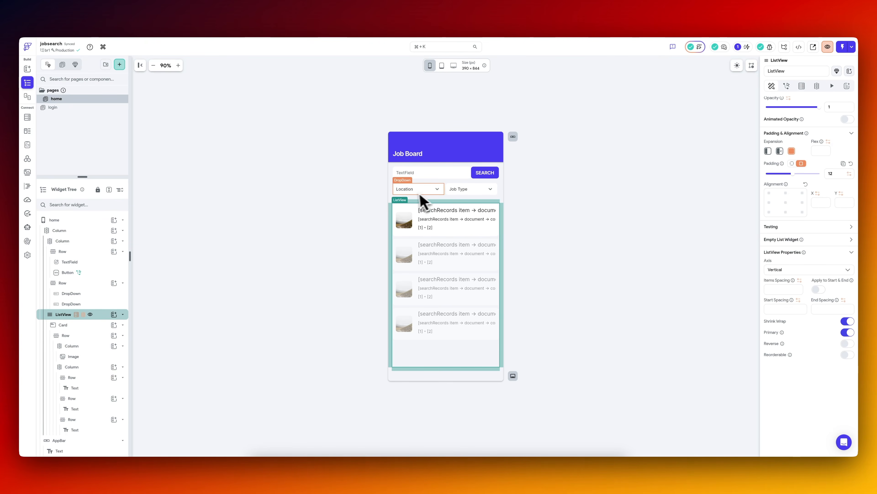
pyautogui.click(802, 85)
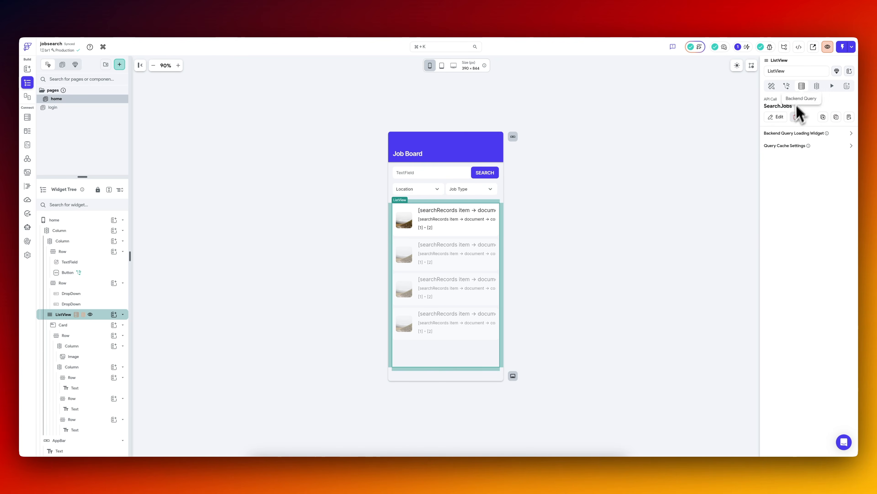
pyautogui.click(837, 117)
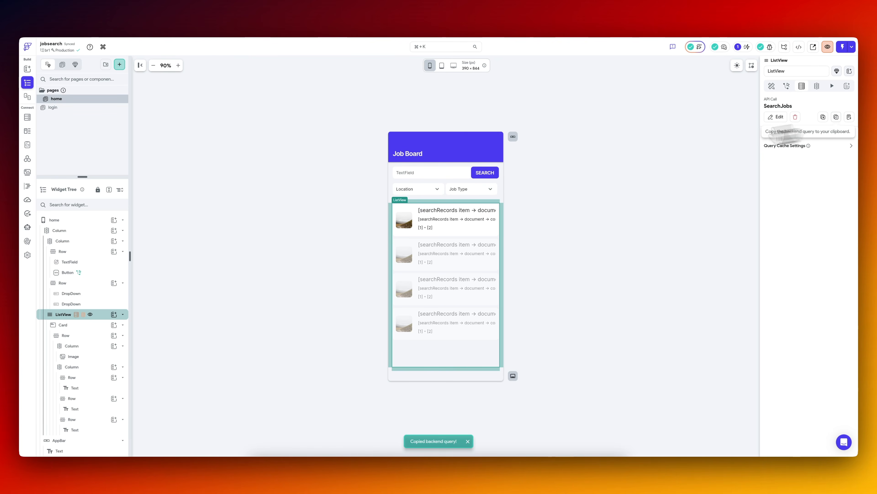
pyautogui.click(76, 223)
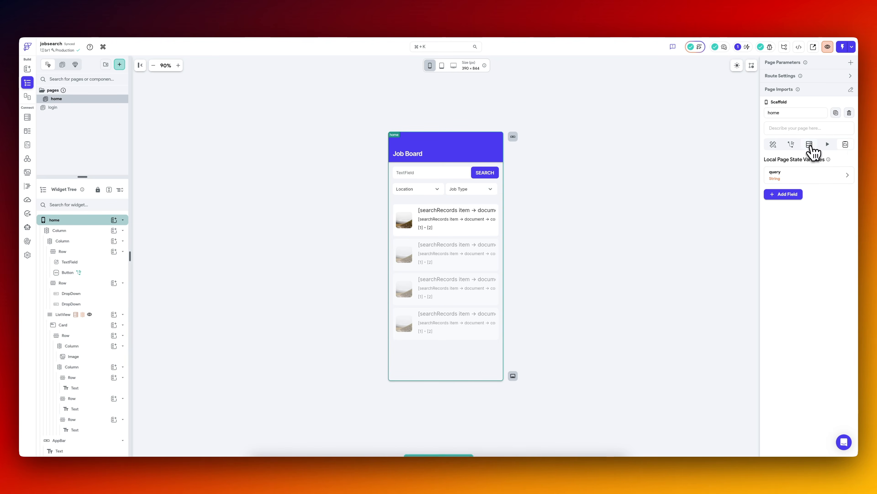
pyautogui.click(810, 145)
pyautogui.click(849, 163)
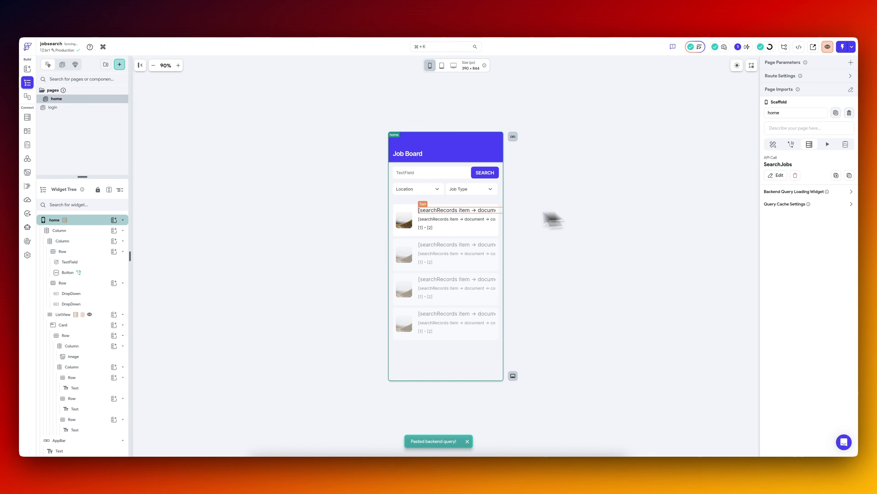
pyautogui.click(440, 266)
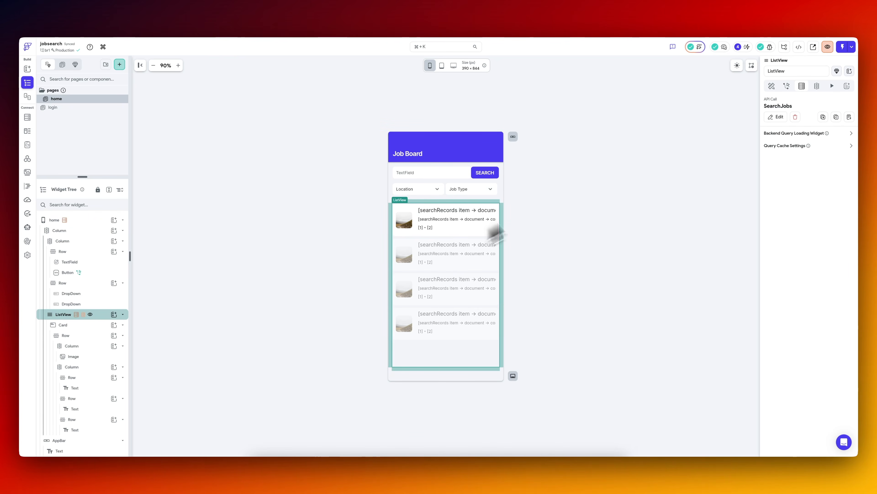
pyautogui.click(795, 116)
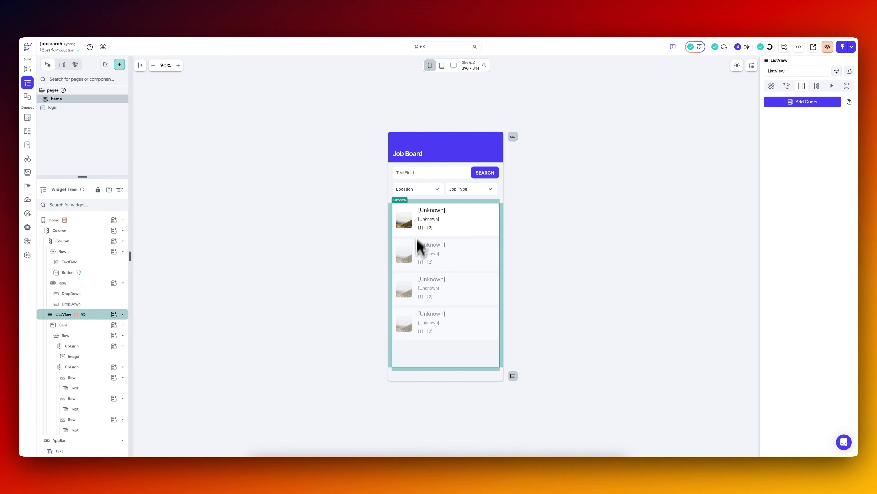
# Step: Set the ListView's searchRecords value to the hits field of the page's SearchJobs Response, read as a data type, and save it
pyautogui.click(818, 86)
pyautogui.click(788, 159)
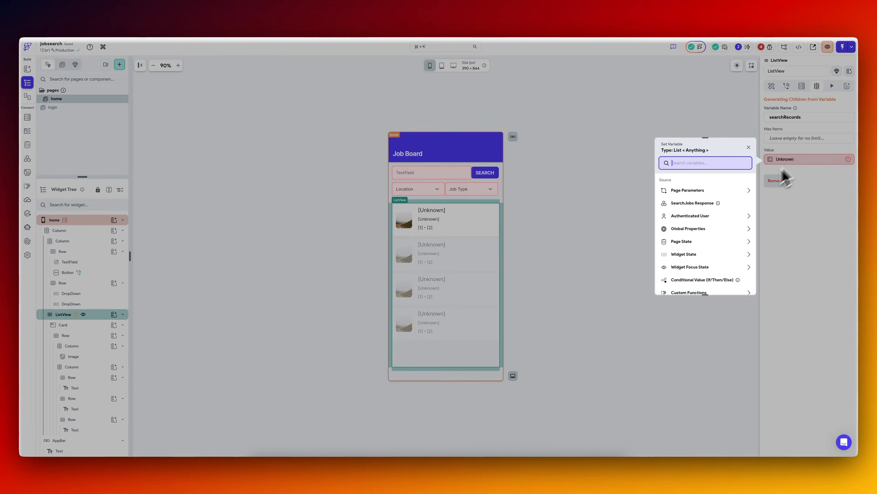
pyautogui.click(701, 203)
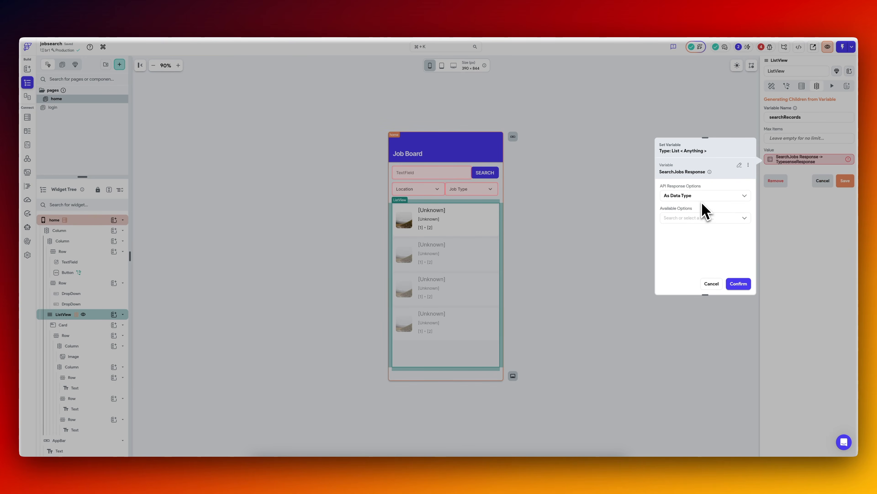
pyautogui.click(722, 219)
pyautogui.click(707, 236)
pyautogui.click(697, 238)
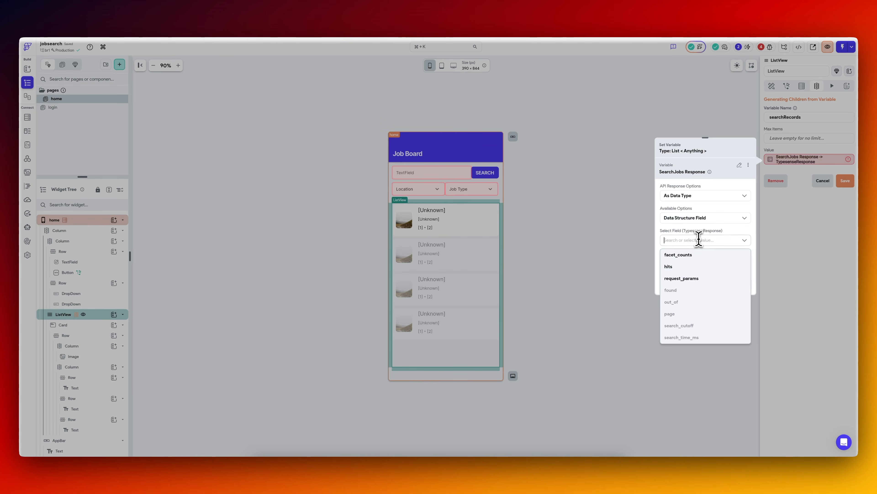
pyautogui.click(691, 268)
pyautogui.click(739, 283)
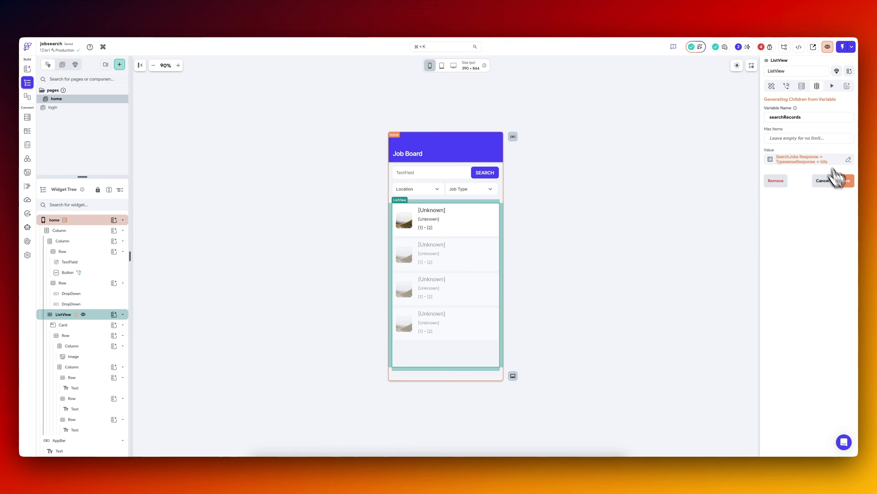
pyautogui.click(845, 180)
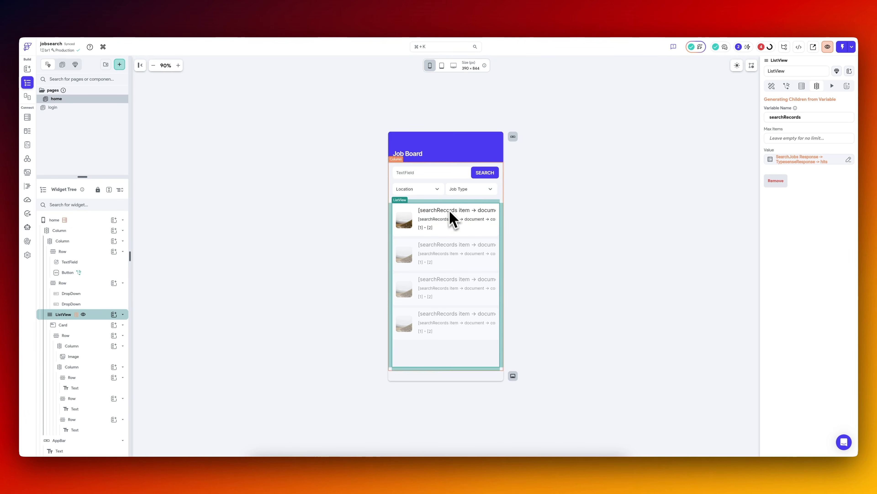
# Step: Set the Location dropdown's options from the SearchJobs Response JSON body using the JSON path $.hits[*].document.location
pyautogui.click(428, 192)
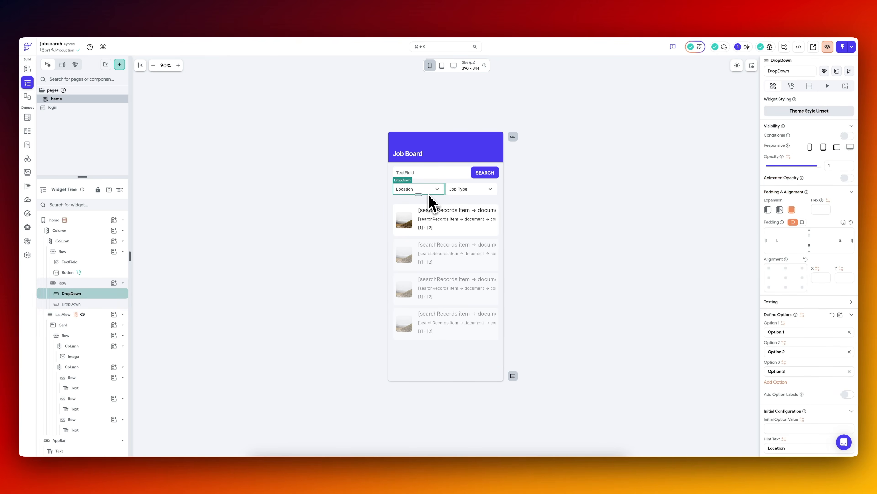
pyautogui.click(802, 315)
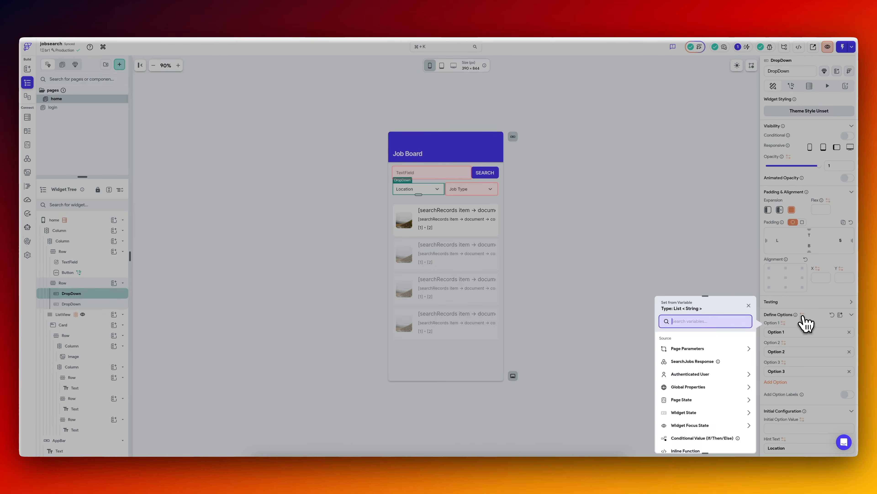
pyautogui.click(697, 362)
pyautogui.click(698, 353)
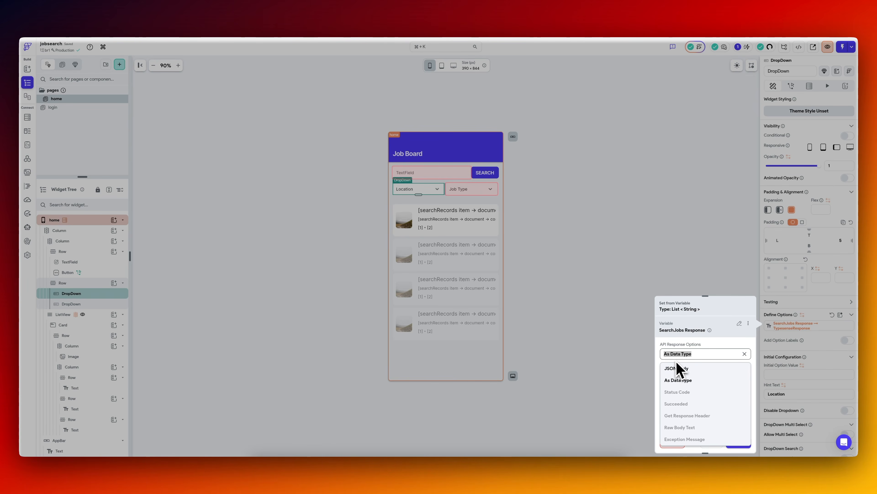
pyautogui.click(680, 368)
pyautogui.click(694, 377)
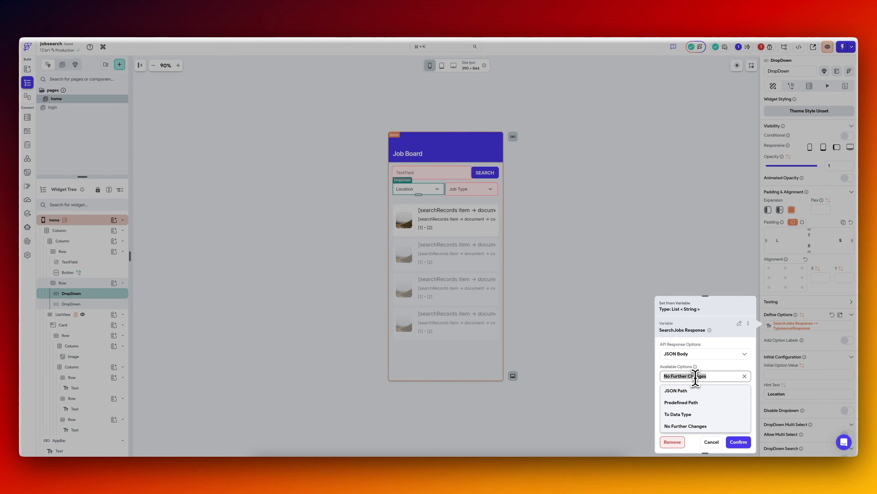
pyautogui.click(687, 403)
pyautogui.click(695, 382)
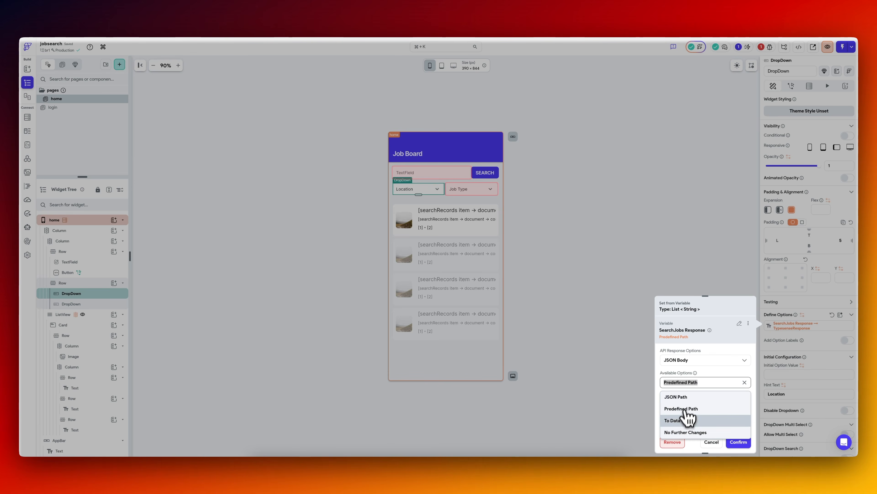
pyautogui.click(686, 397)
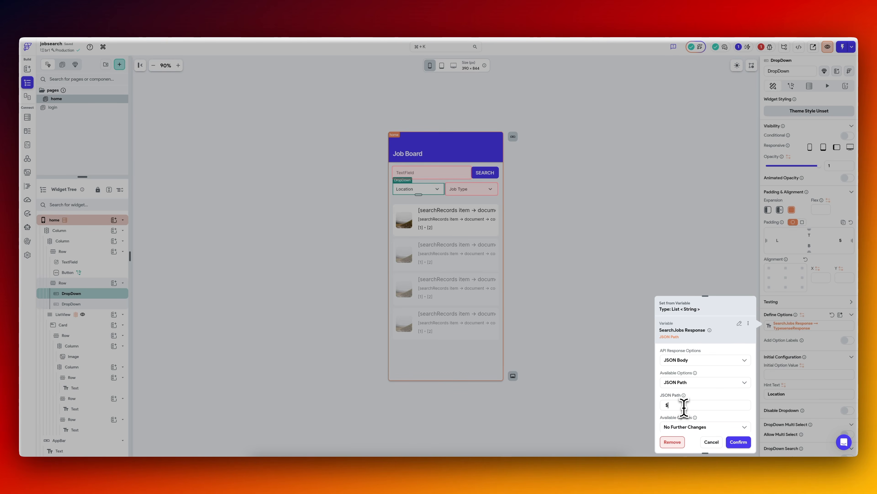
pyautogui.write('.hits[*].document.location')
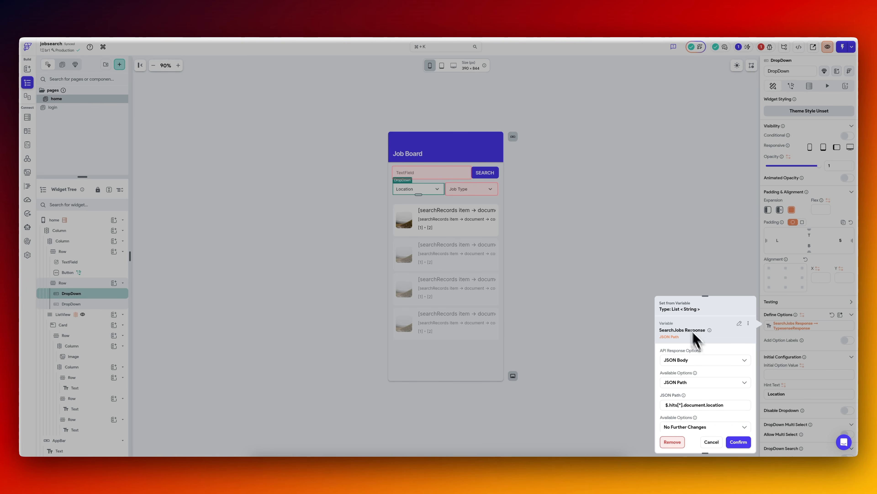
pyautogui.click(740, 445)
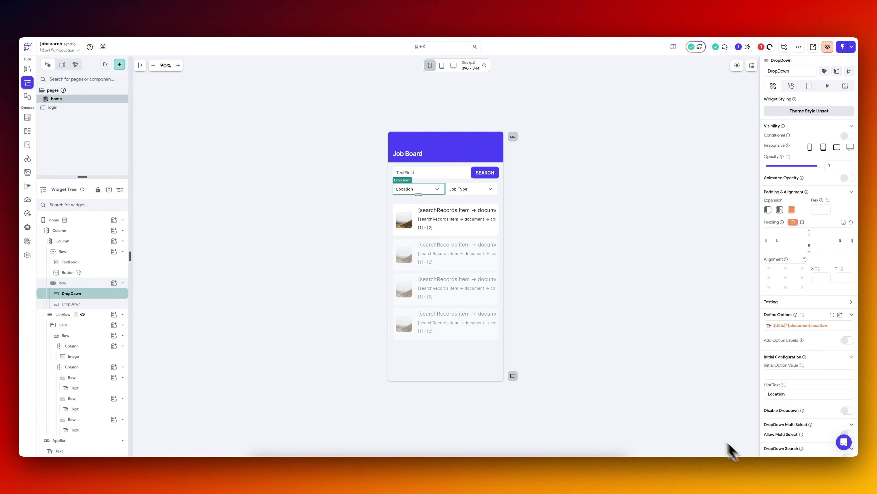
# Step: Set the Job Type dropdown's options from the SearchJobs Response using the JSON path $.hits[*].document.is_remote
pyautogui.click(475, 193)
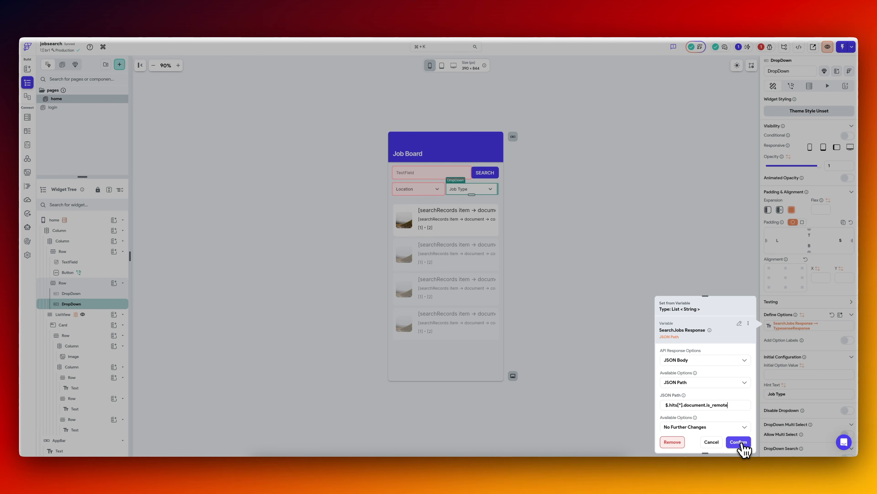
pyautogui.click(739, 442)
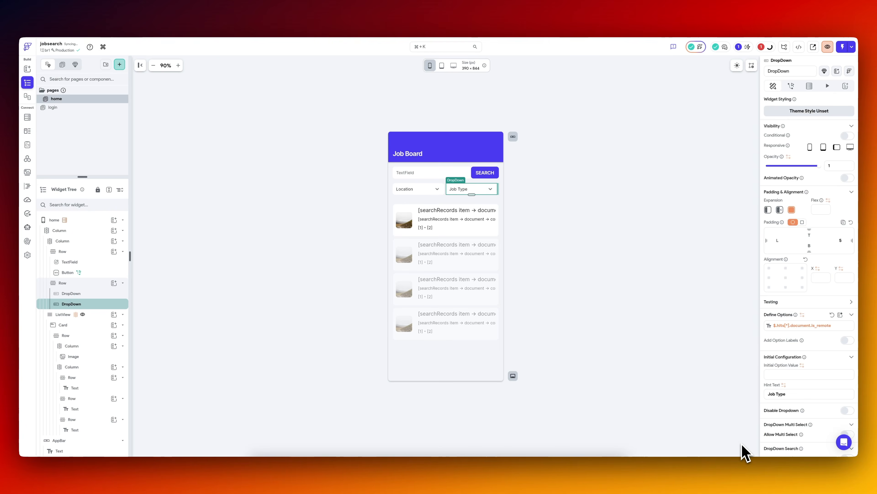
pyautogui.click(637, 261)
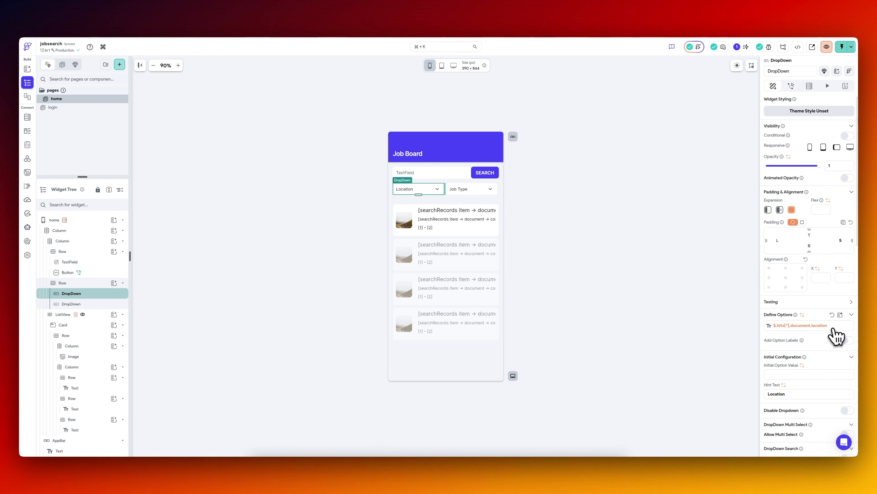
# Step: Copy the Location dropdown's options variable and replace it with a Conditional Value (If/Then/Else)
pyautogui.click(829, 327)
pyautogui.click(748, 323)
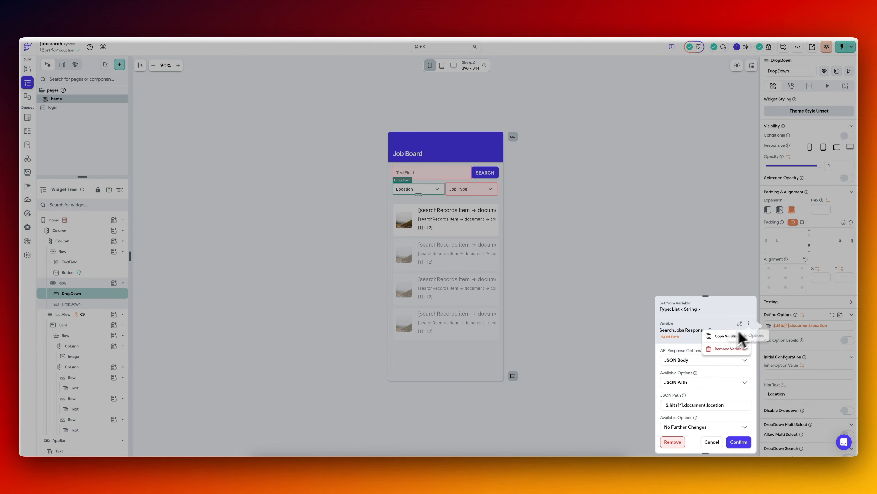
pyautogui.click(725, 344)
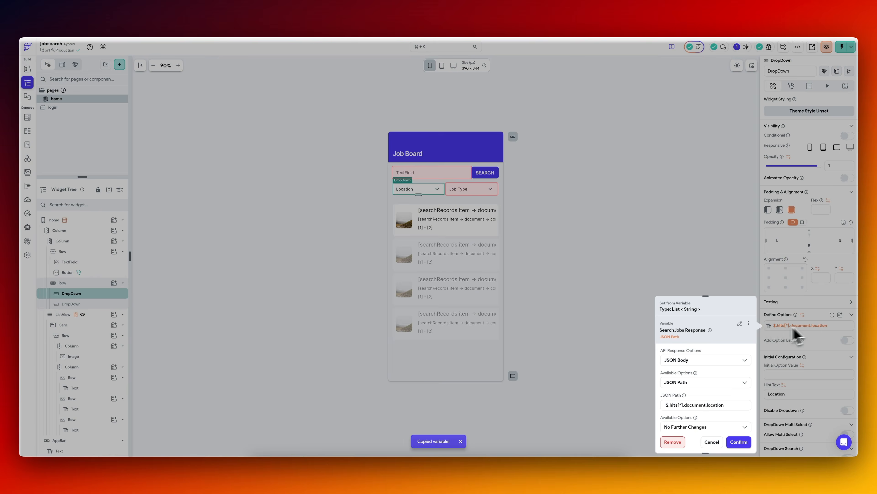
pyautogui.click(740, 323)
pyautogui.write('con')
pyautogui.click(710, 350)
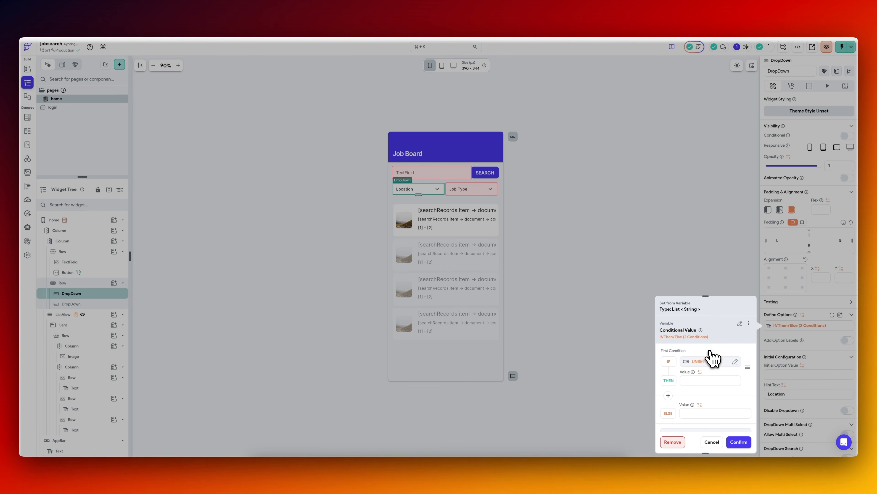
# Step: Set the conditional value's IF condition to the page state variable query with Is Set and Not Empty
pyautogui.click(705, 363)
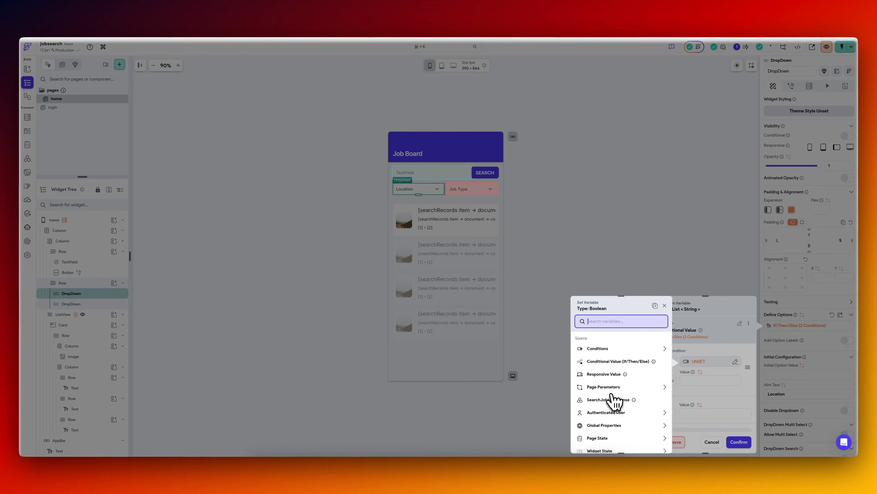
pyautogui.scroll(-1, 607, 416)
pyautogui.click(601, 419)
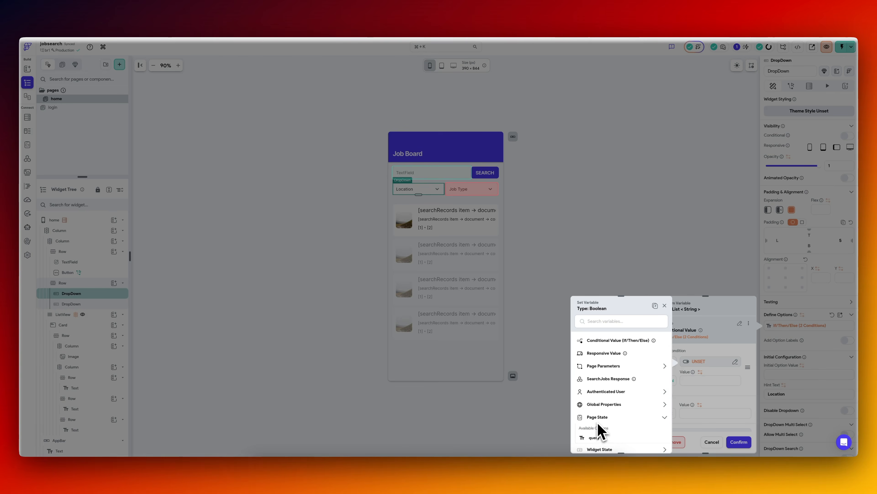
pyautogui.click(595, 437)
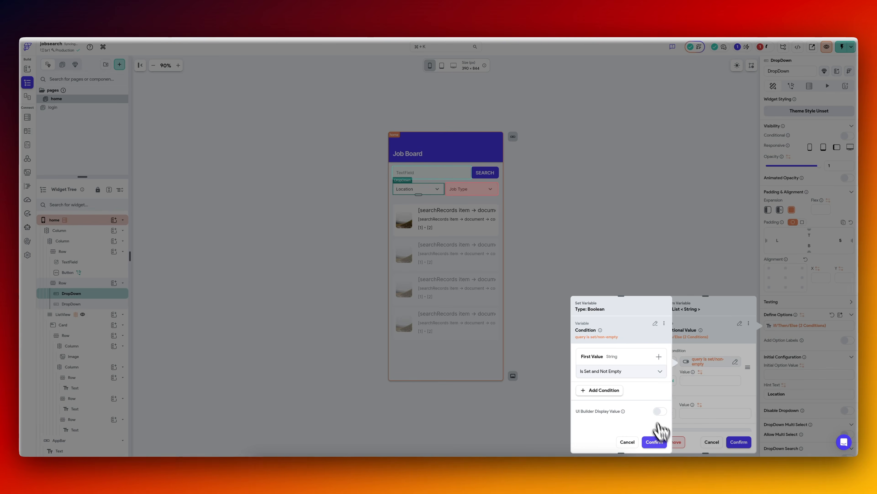
pyautogui.click(659, 446)
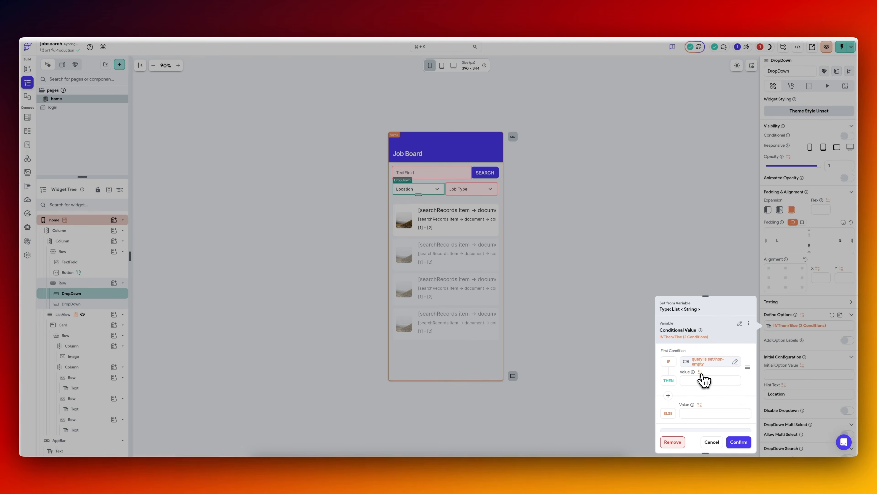
# Step: Paste the copied $.hits[*].document.location variable as the THEN value, set the ELSE value to [], and save the Location options
pyautogui.click(703, 380)
pyautogui.click(656, 305)
pyautogui.click(686, 349)
pyautogui.scroll(-2, 703, 373)
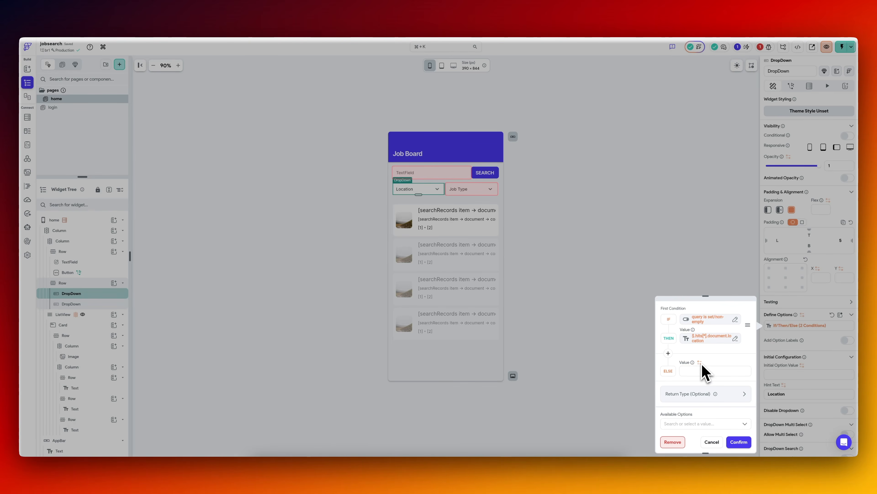
pyautogui.click(703, 370)
pyautogui.write('[]')
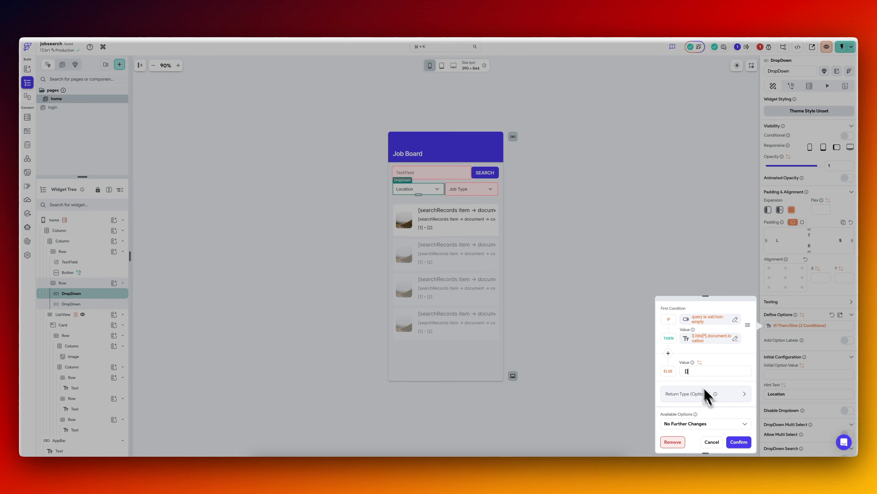
pyautogui.click(742, 443)
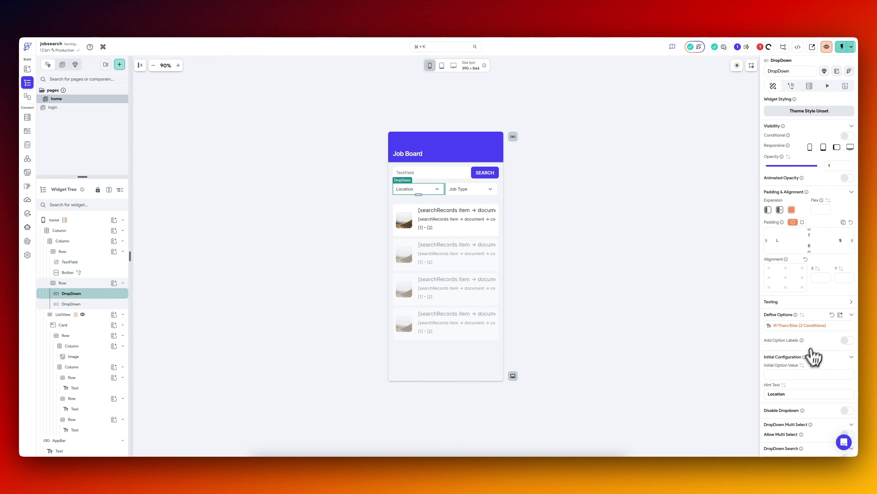
# Step: Copy the Location conditional options to the Job Type dropdown and set its THEN JSON path to $.hits[*].document.is_remote
pyautogui.click(797, 326)
pyautogui.click(748, 323)
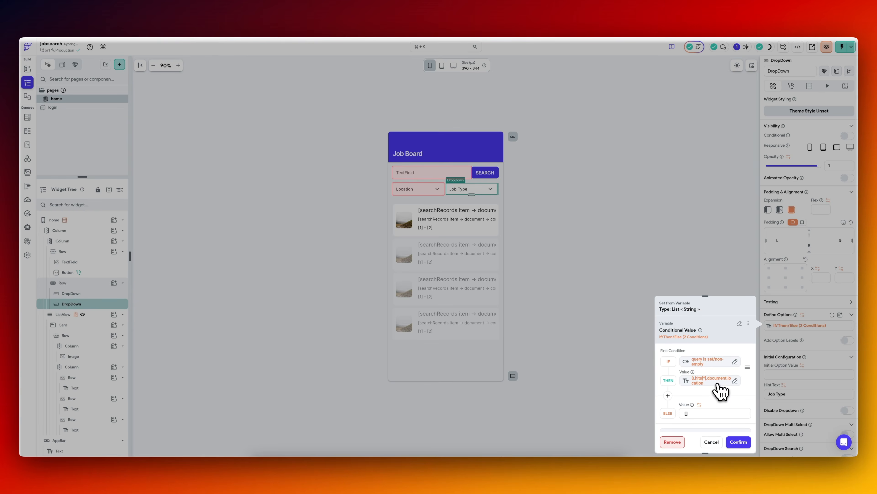
pyautogui.click(721, 387)
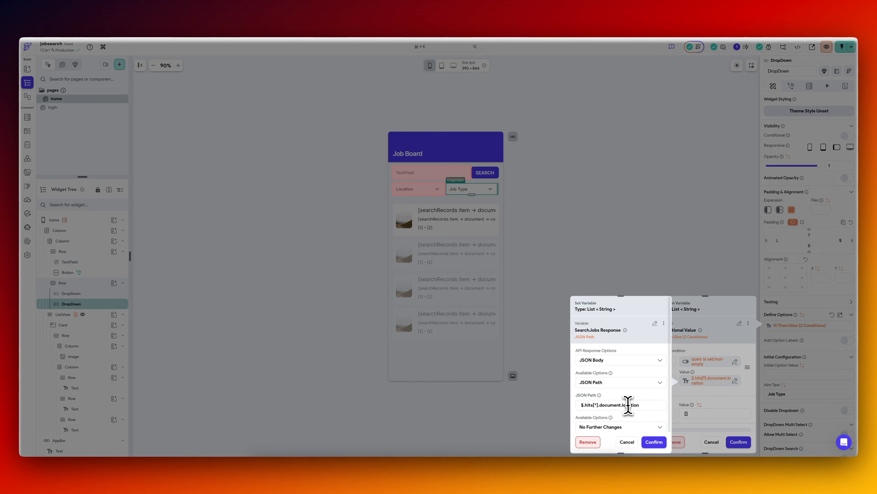
pyautogui.doubleClick(628, 406)
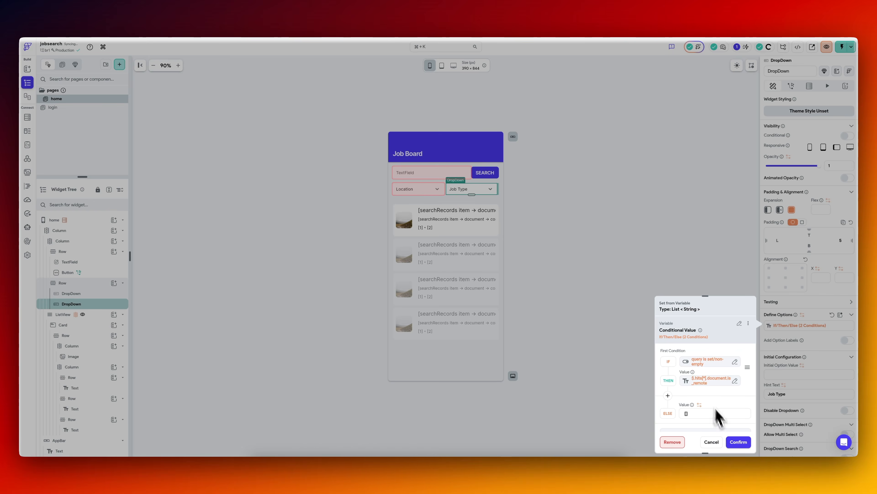
pyautogui.click(738, 443)
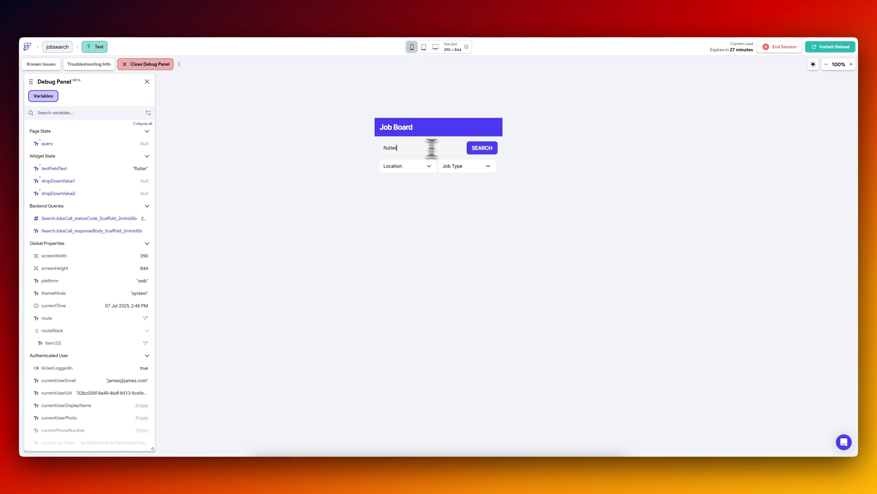
# Step: Search for flutter in the test app and check the options offered by the Location and Job Type dropdowns
pyautogui.press('Return')
pyautogui.click(423, 173)
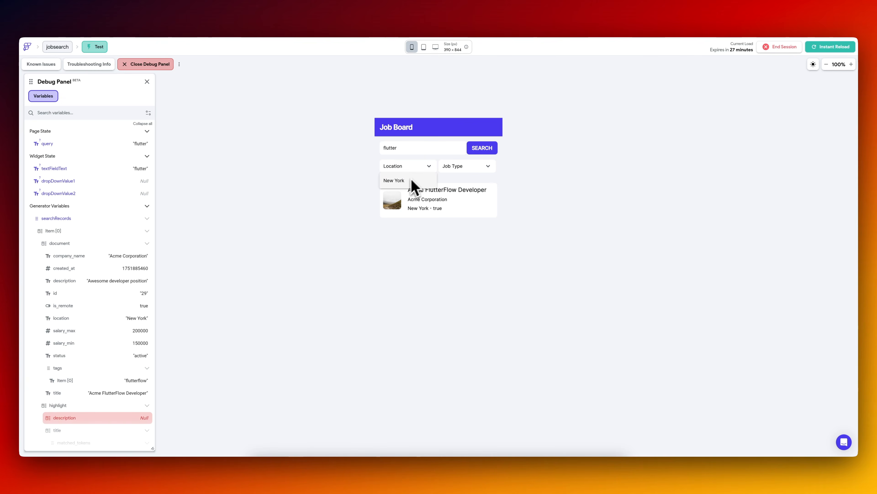
pyautogui.click(442, 187)
pyautogui.click(466, 173)
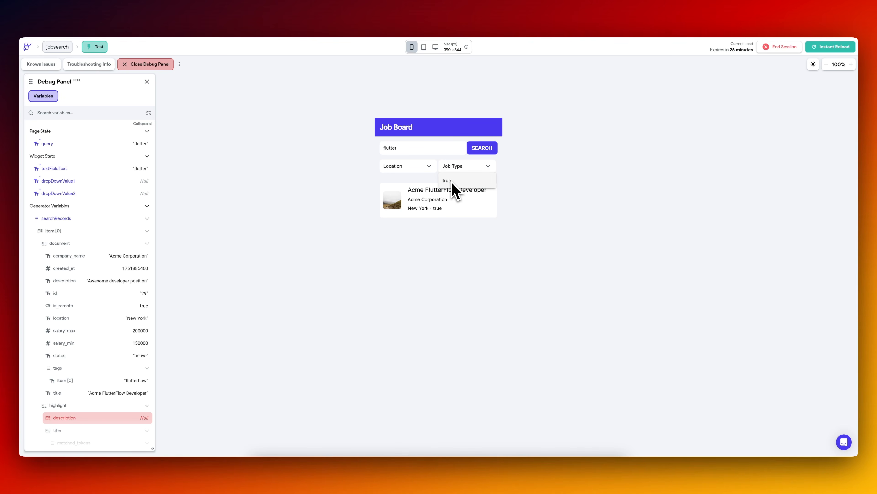
pyautogui.click(427, 180)
pyautogui.click(104, 16)
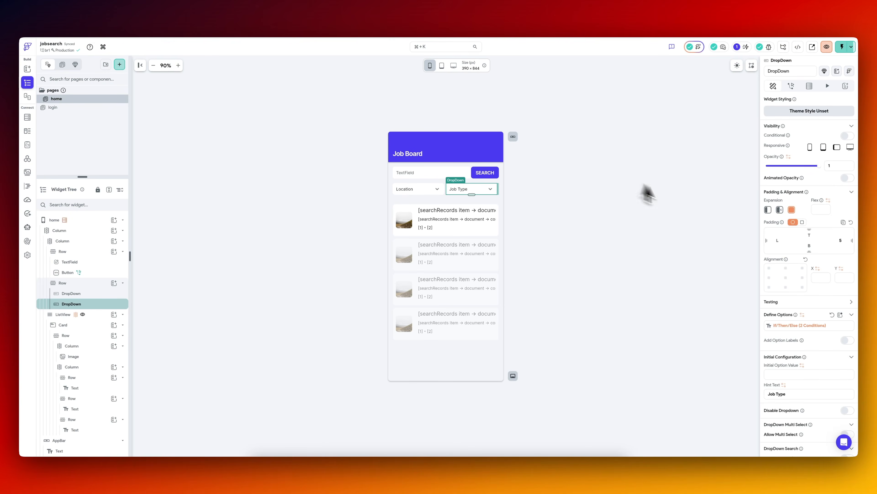
# Step: Remove the Job Type dropdown's conditional options and define the fixed options Remote and Non Remote instead
pyautogui.click(800, 325)
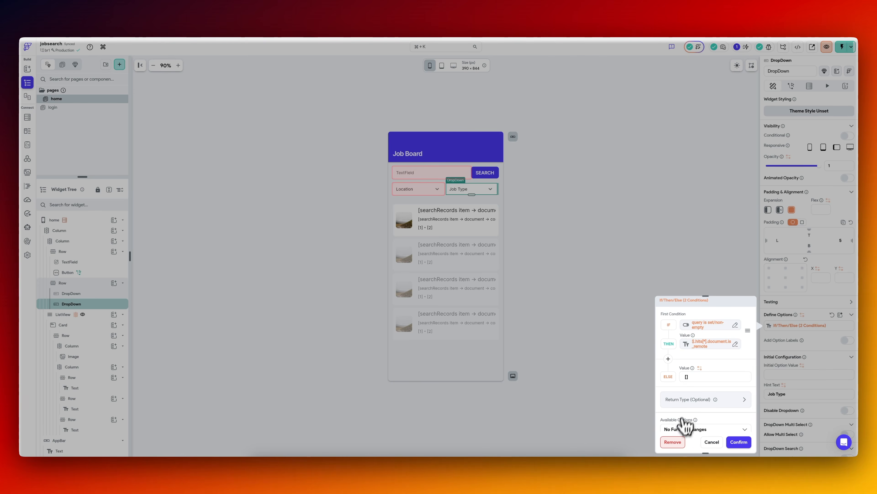
pyautogui.click(673, 442)
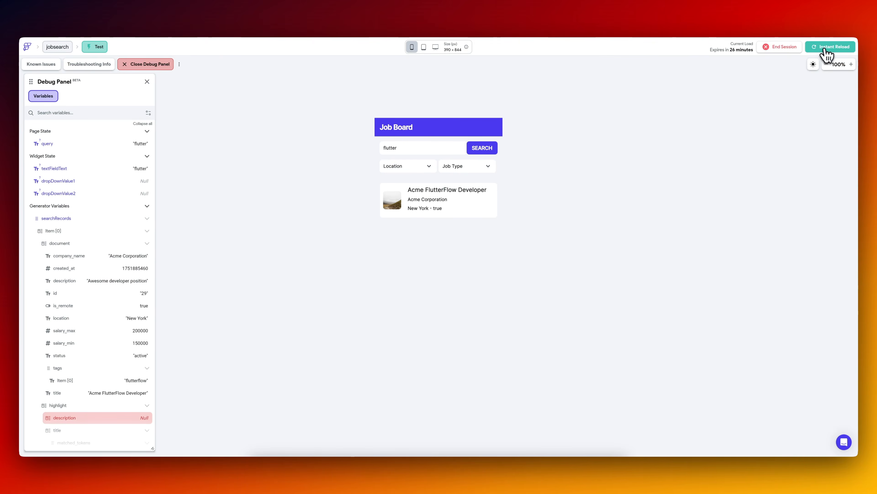
# Step: Reload the test app, search for flutter, and check the Job Type and Location dropdown options
pyautogui.click(822, 50)
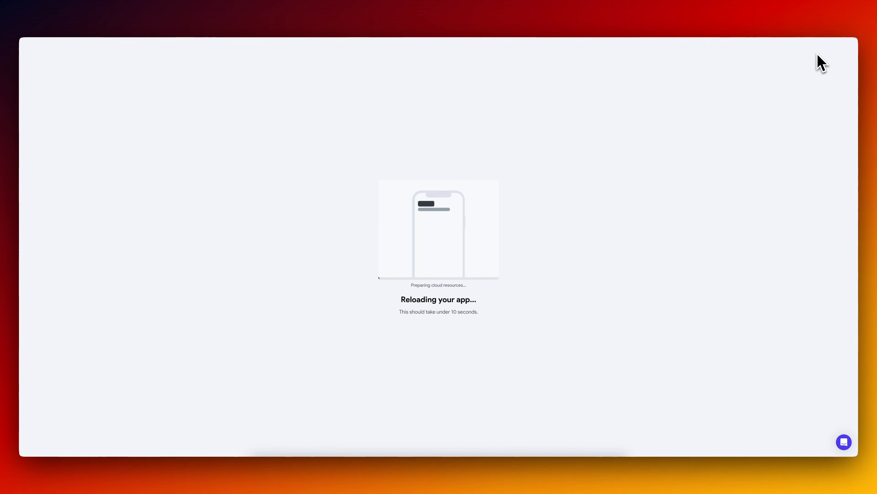
pyautogui.click(459, 169)
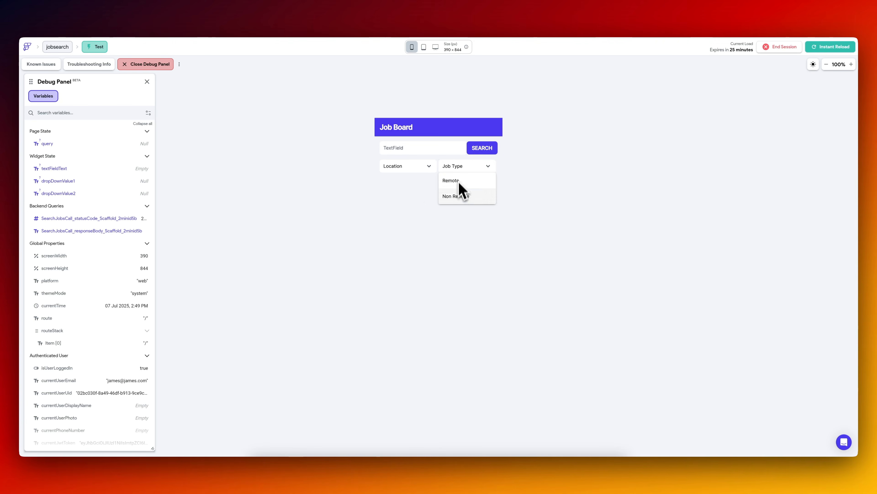
pyautogui.click(403, 197)
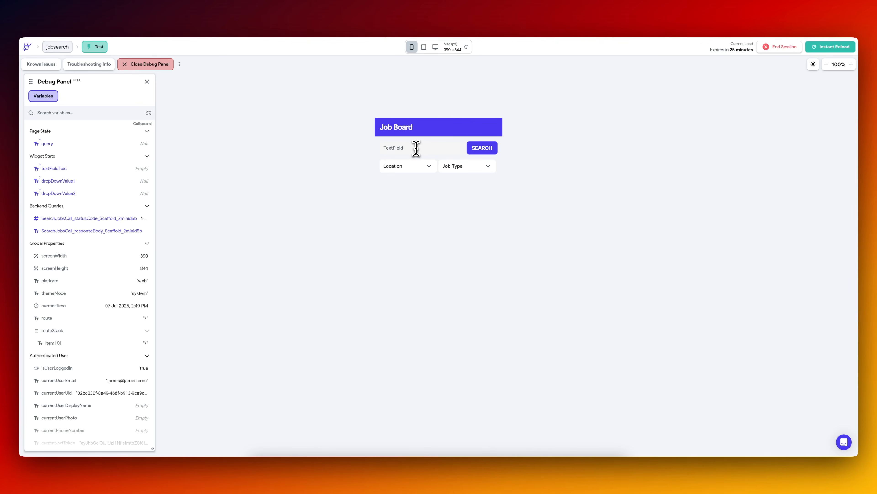
pyautogui.press('Return')
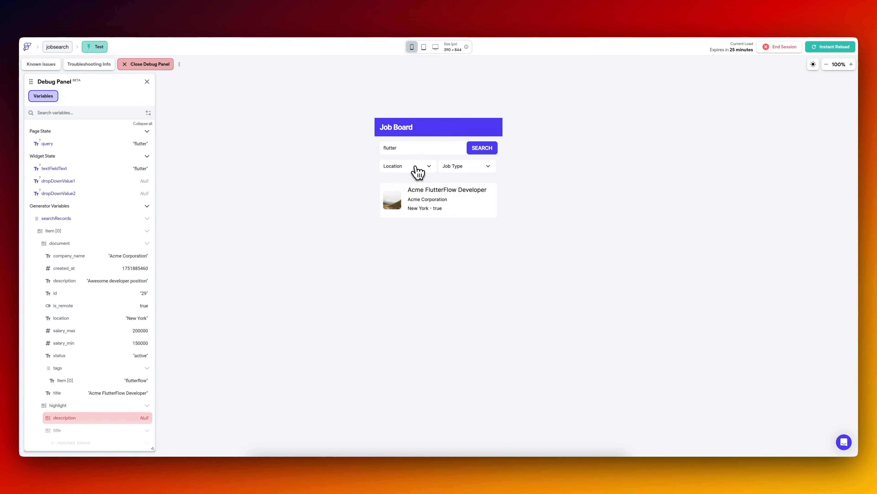
pyautogui.click(414, 169)
pyautogui.click(449, 191)
pyautogui.click(471, 169)
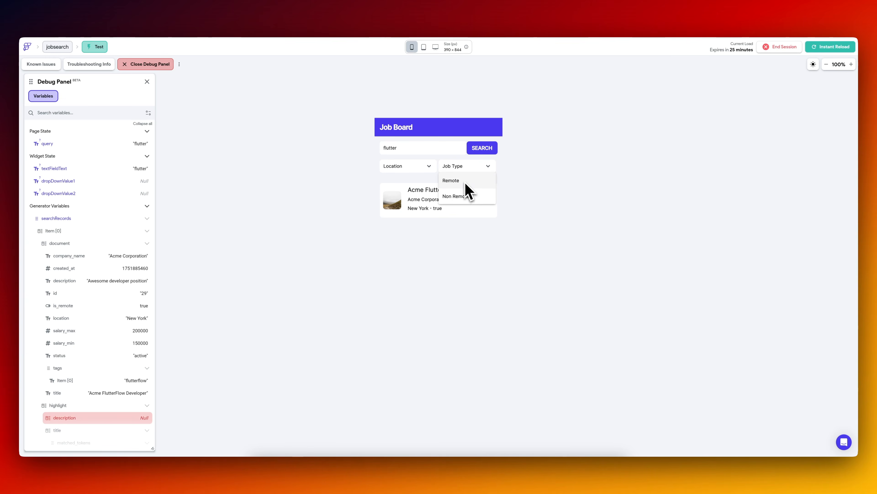
pyautogui.click(422, 179)
pyautogui.click(415, 169)
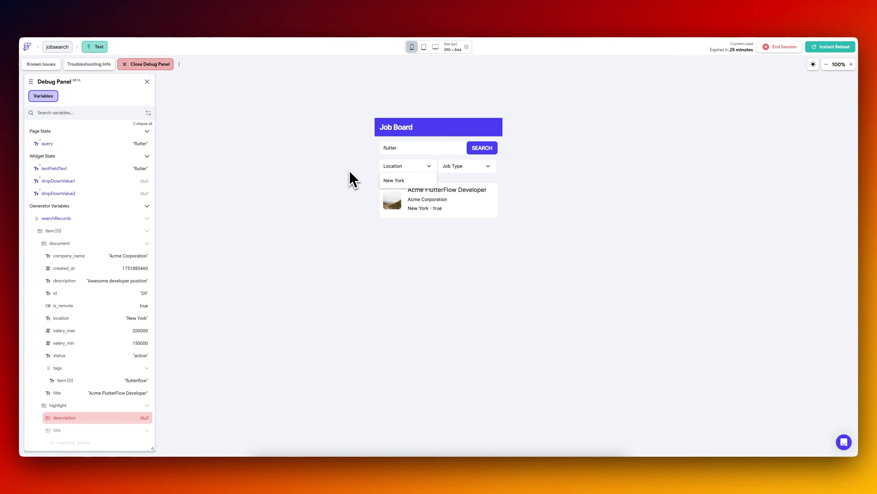
pyautogui.click(469, 190)
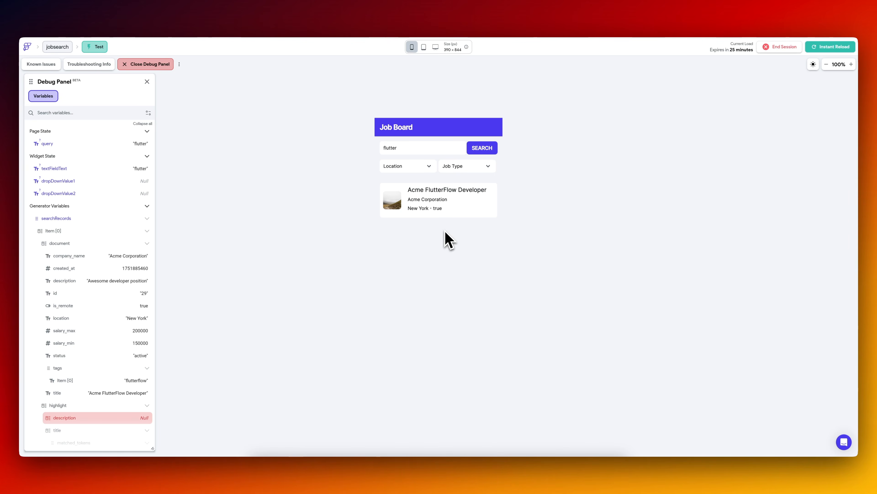
# Step: Switch to Supabase and start a new row in the jobs table with company_id referencing company 5
pyautogui.click(251, 18)
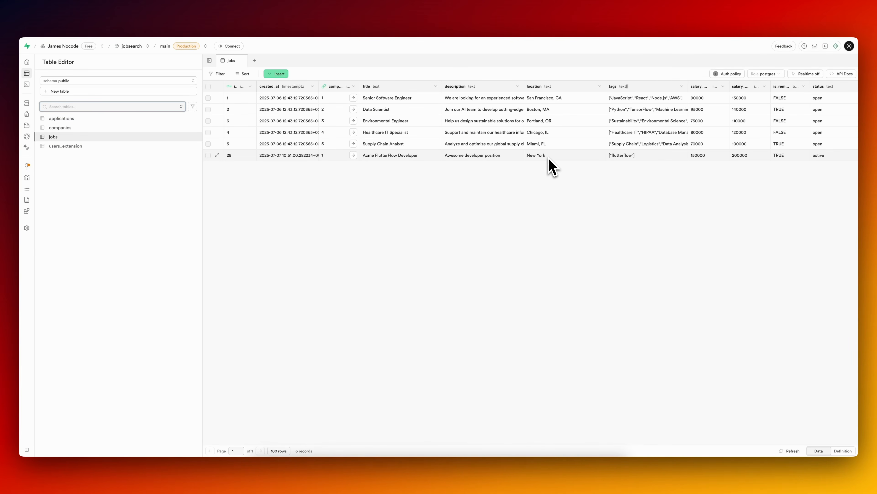
pyautogui.click(278, 74)
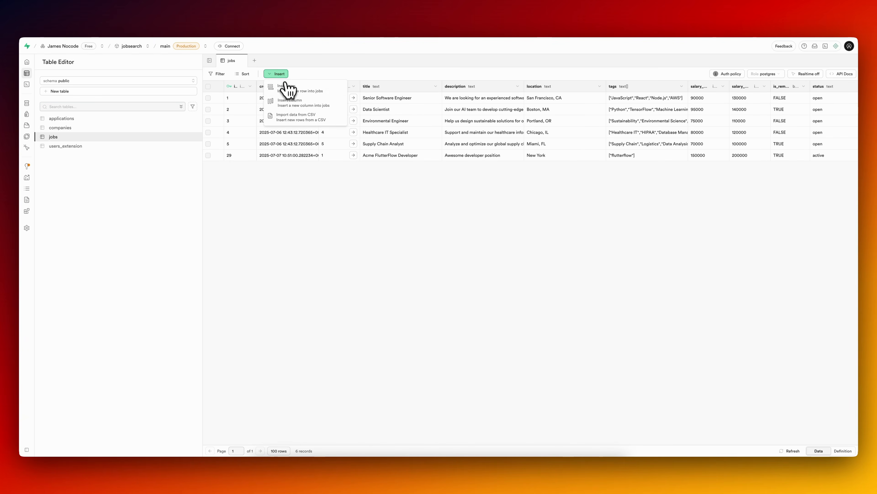
pyautogui.click(286, 89)
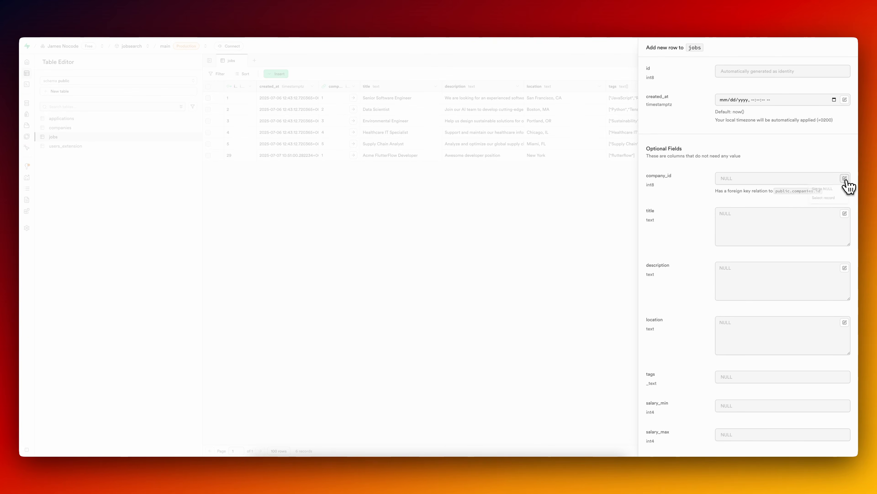
pyautogui.click(833, 200)
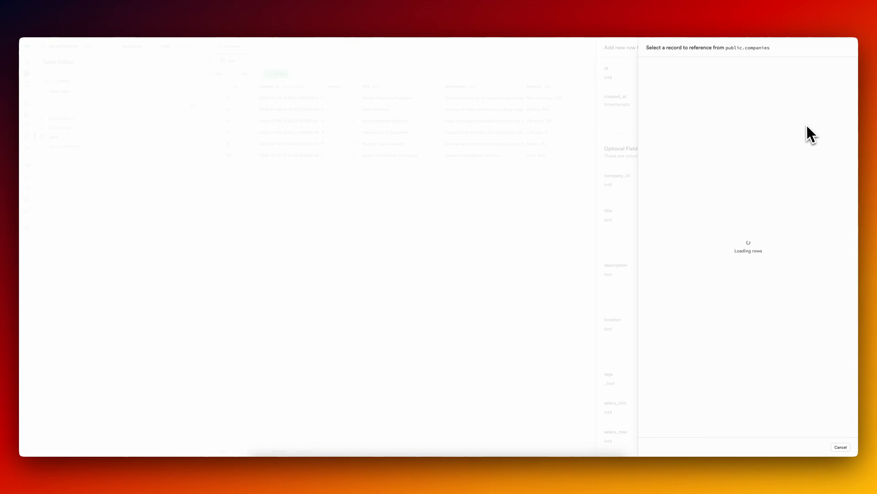
pyautogui.hscroll(-2, 777, 131)
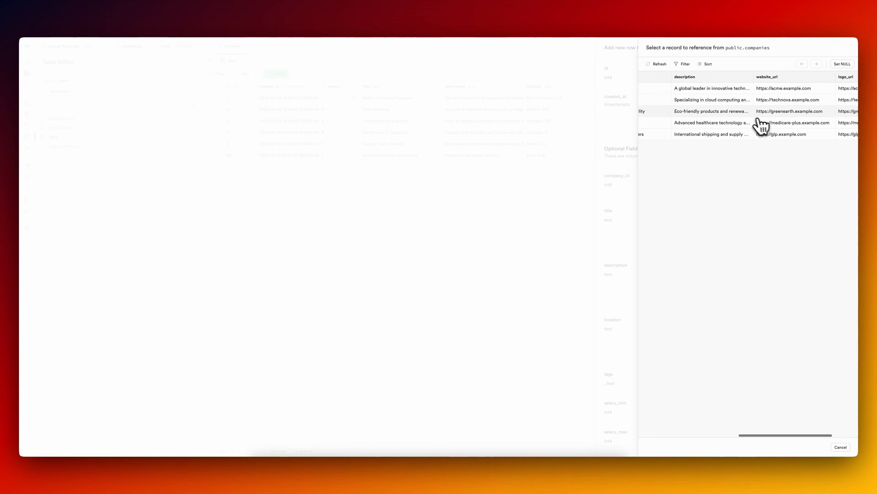
pyautogui.click(760, 125)
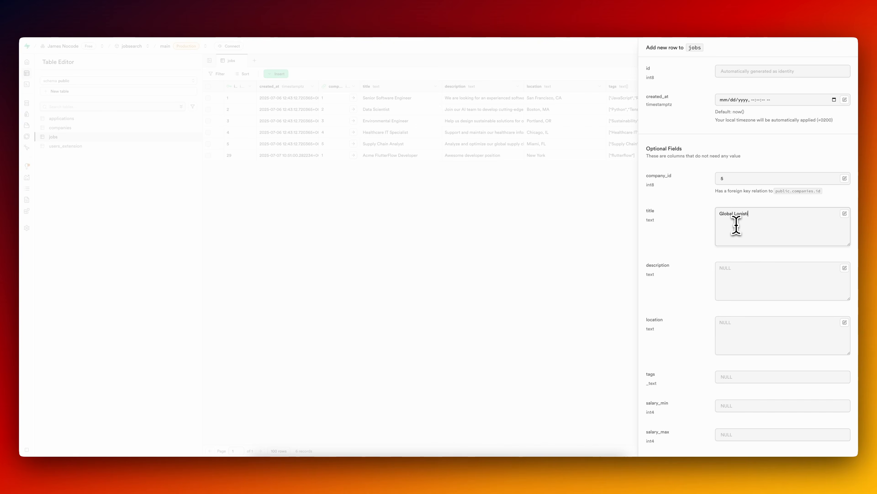
# Step: Enter Global Logistics Dev as title and description, Miami as location, and ["flutterflow","nocode"] as tags for the new job
pyautogui.press('Tab')
pyautogui.press('Tab')
pyautogui.write('Global Logistics Dev')
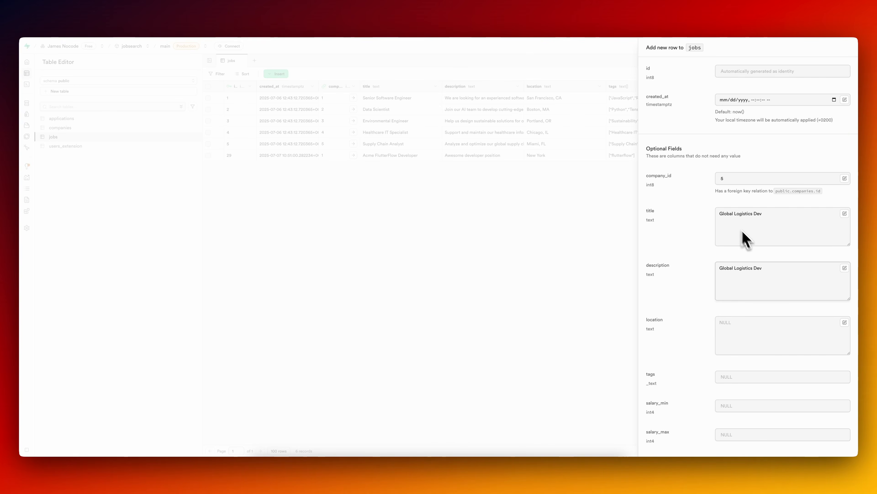
pyautogui.click(782, 334)
pyautogui.write('Miami')
pyautogui.click(748, 377)
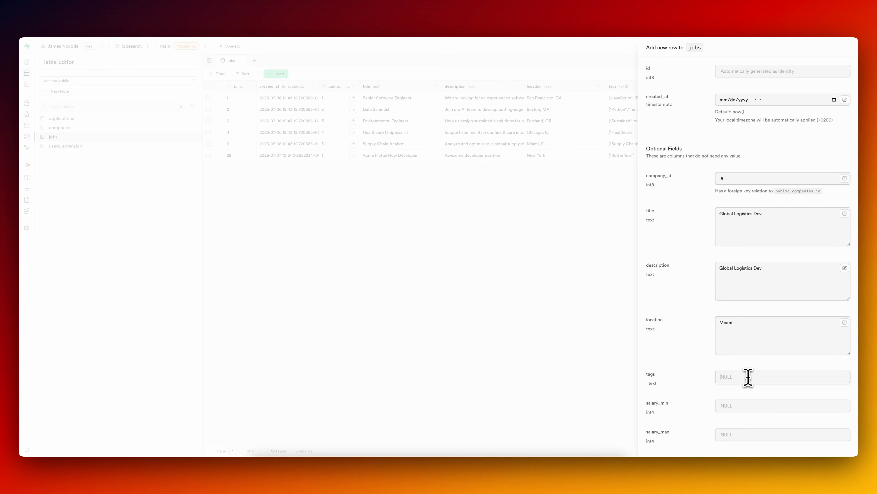
pyautogui.write('["flutterflow","nocode"]')
# Step: Set the new job's salary_min to 50000 and salary_max to 100000, and fill in its is_remote and status fields
pyautogui.scroll(-2, 739, 370)
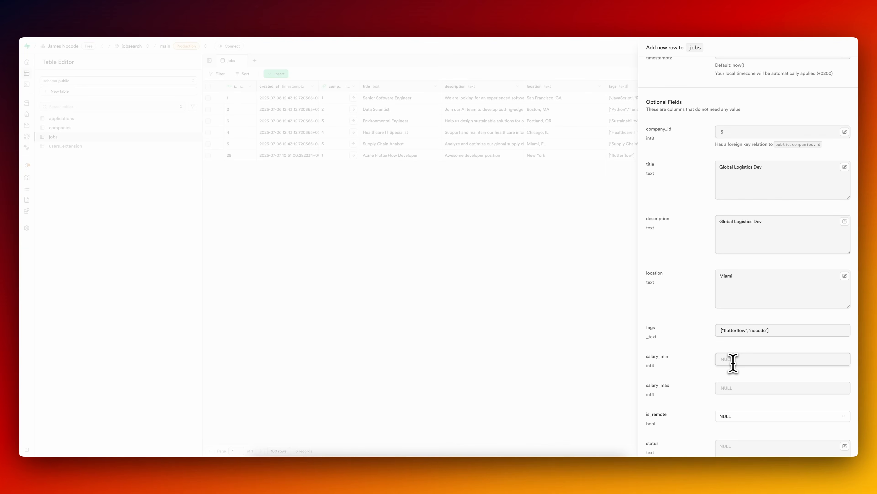
pyautogui.click(733, 363)
pyautogui.write('50000')
pyautogui.press('Tab')
pyautogui.write('100000')
pyautogui.scroll(-2, 734, 363)
pyautogui.click(754, 367)
pyautogui.click(747, 389)
pyautogui.click(736, 402)
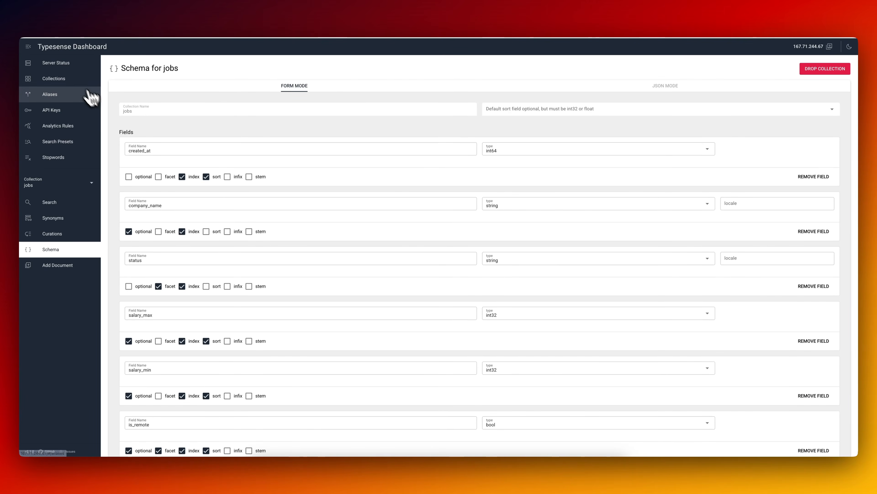
# Step: View the documents in the jobs collection on the Typesense Dashboard
pyautogui.click(74, 79)
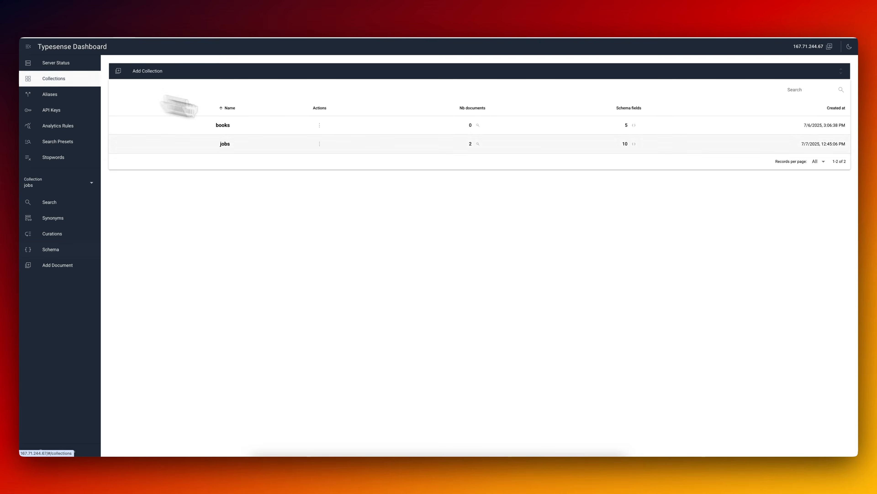
pyautogui.click(476, 144)
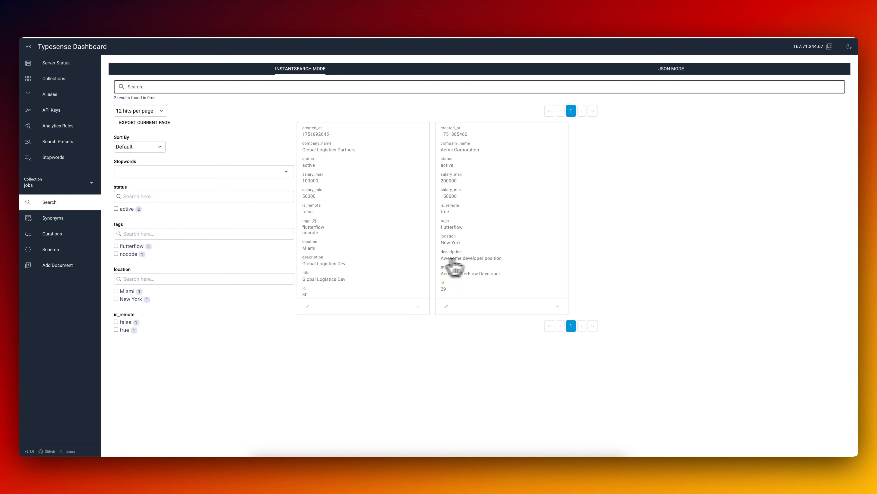
# Step: Switch to the FlutterFlow test app, reload it, and search for flutter
pyautogui.click(100, 20)
pyautogui.click(177, 21)
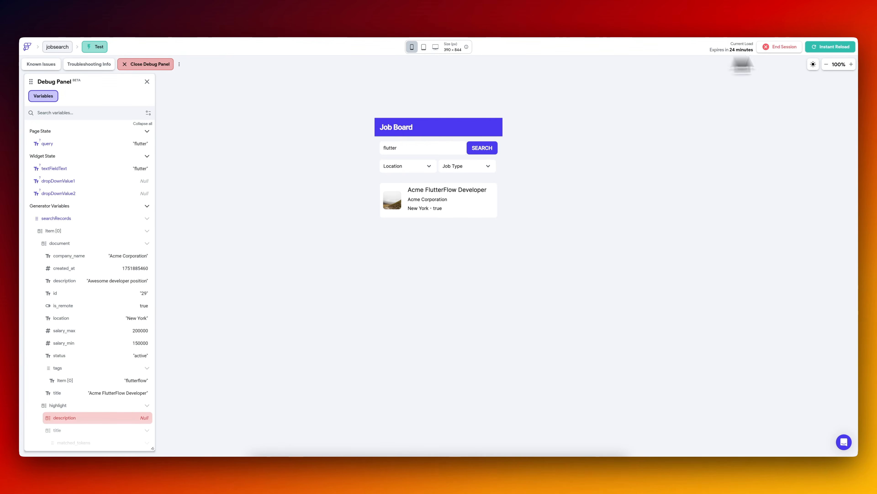
pyautogui.click(829, 48)
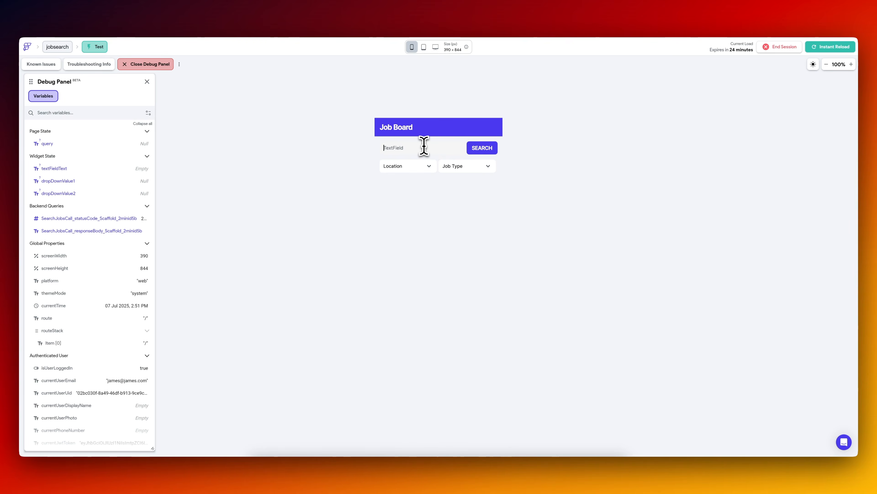
pyautogui.write('r')
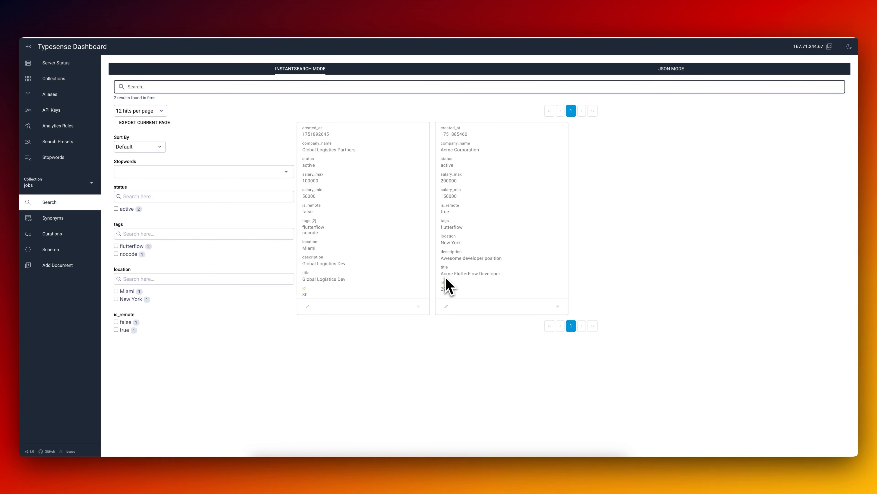
# Step: In Typesense, change the Miami job document's title to Global Logistics FlutterFlow Dev, upsert it, and return to the collection search
pyautogui.click(308, 307)
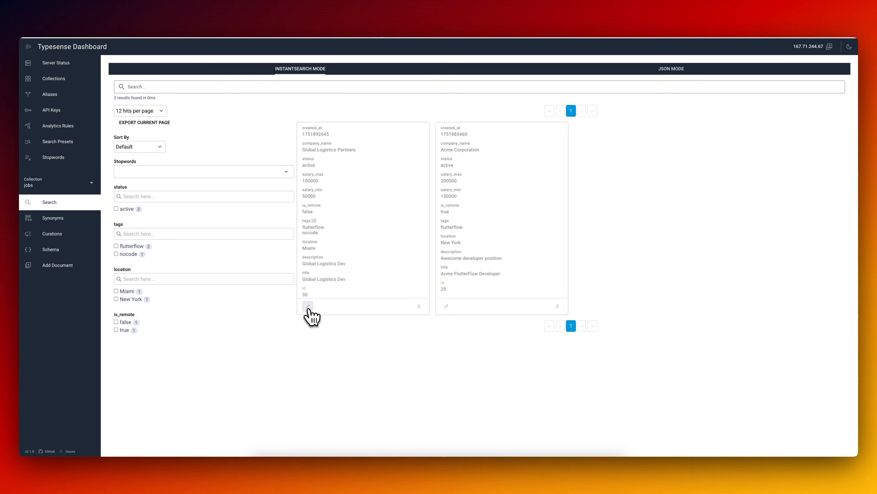
pyautogui.doubleClick(207, 172)
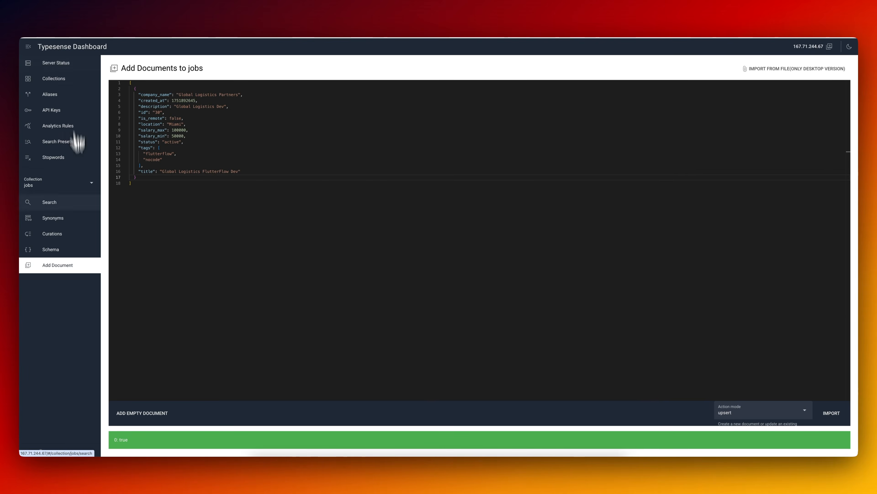
pyautogui.click(66, 205)
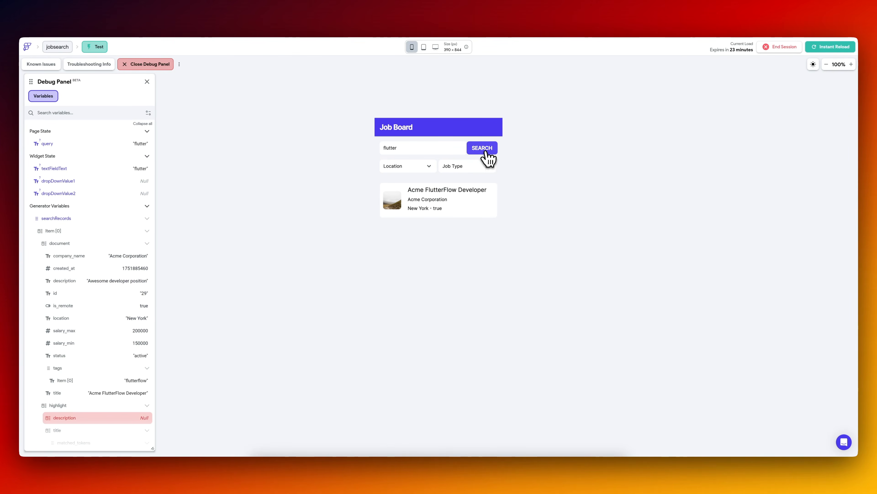
# Step: Rerun the flutter search in the test app and check the Location and Job Type dropdown options
pyautogui.click(487, 152)
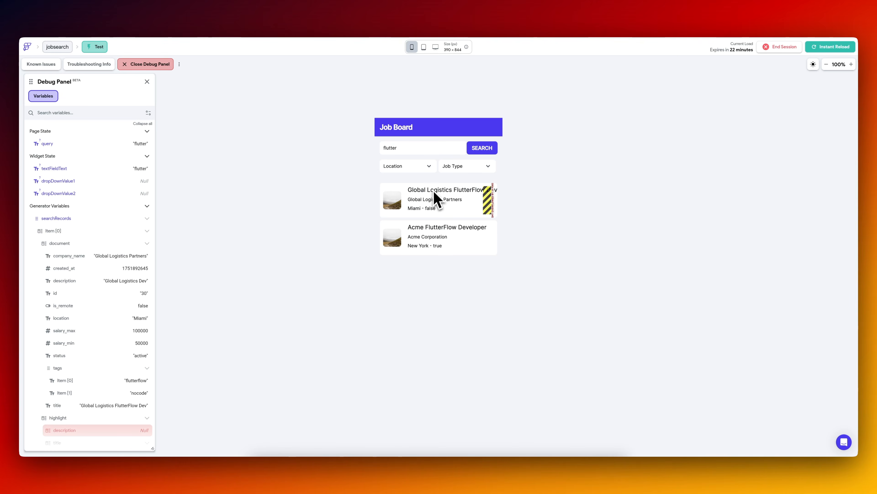
pyautogui.click(417, 167)
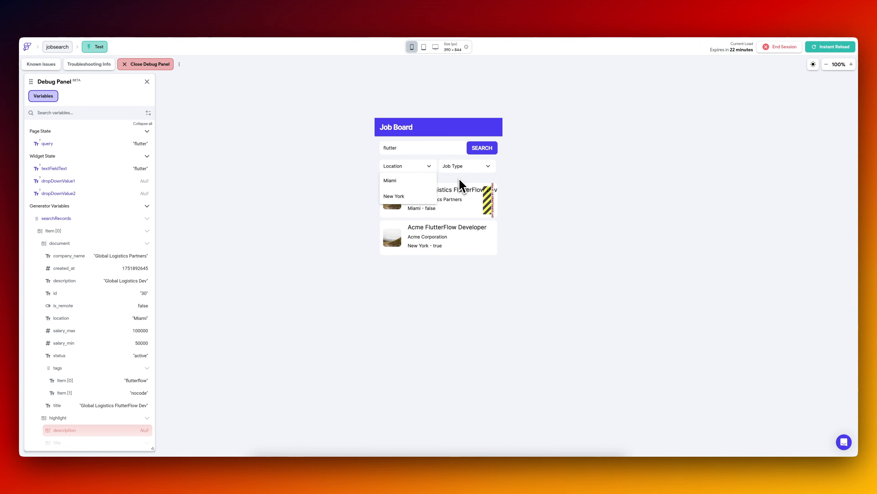
pyautogui.click(462, 170)
pyautogui.click(464, 168)
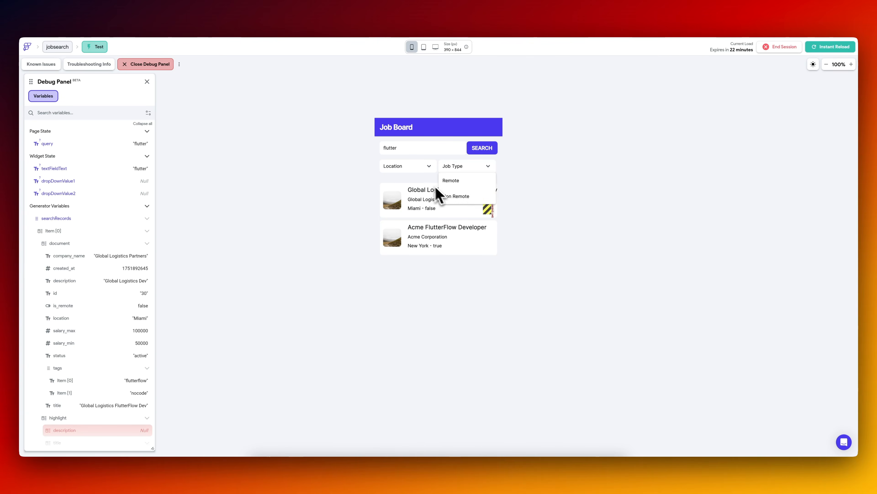
pyautogui.click(426, 182)
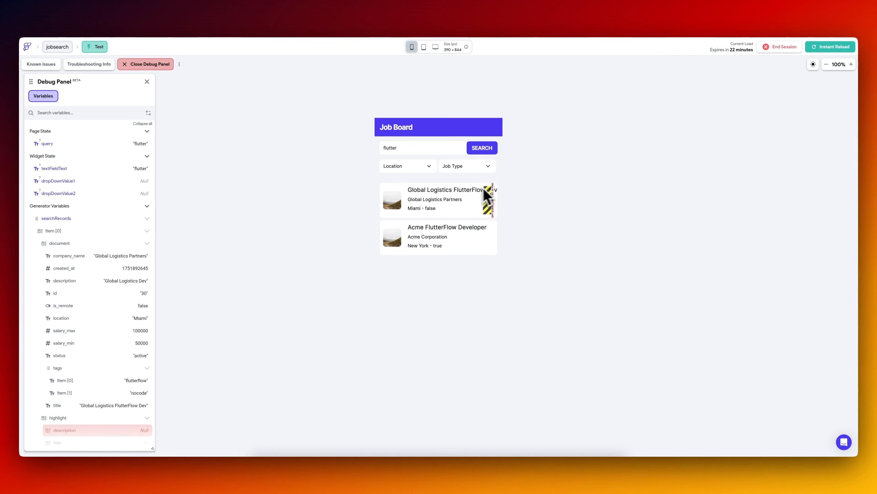
# Step: Pick Miami and New York in the test app's Location dropdown to check whether the search results respond
pyautogui.click(89, 21)
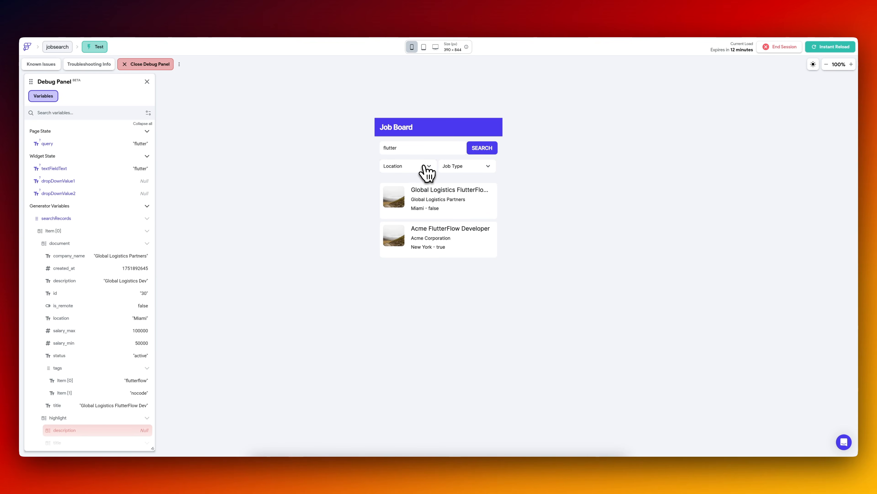
pyautogui.click(417, 168)
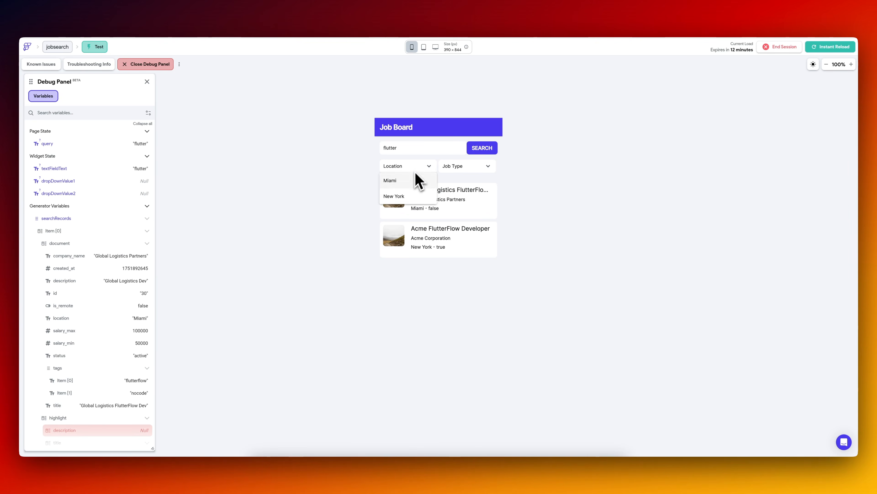
pyautogui.click(458, 186)
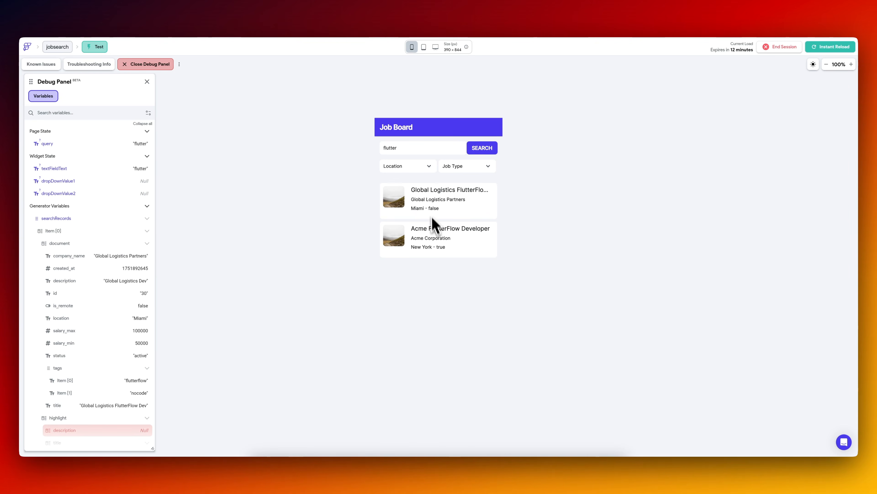
pyautogui.click(422, 168)
pyautogui.click(414, 180)
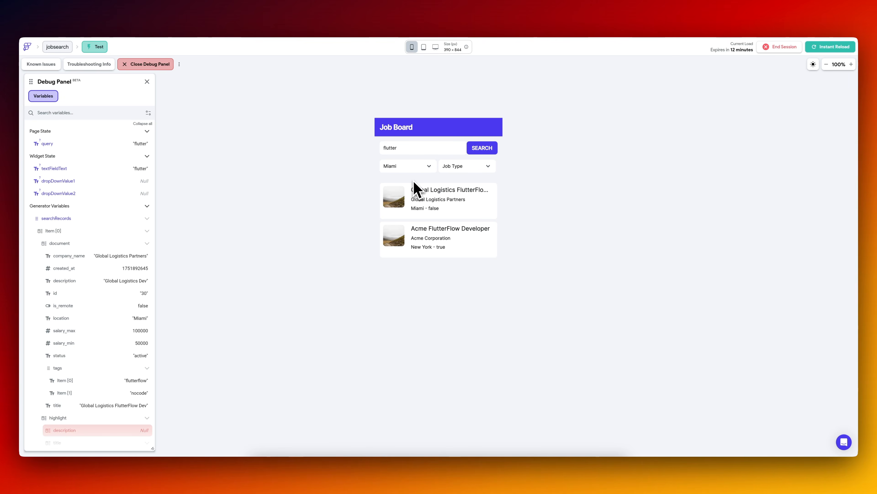
pyautogui.click(422, 169)
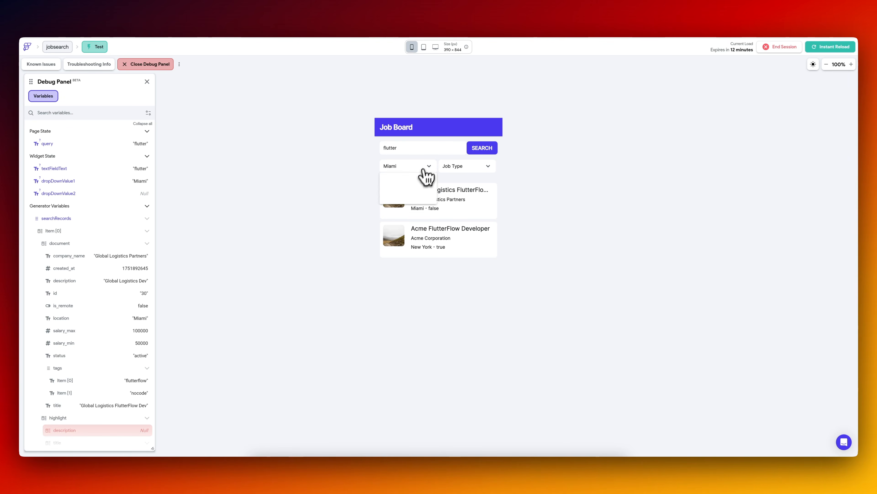
pyautogui.click(430, 196)
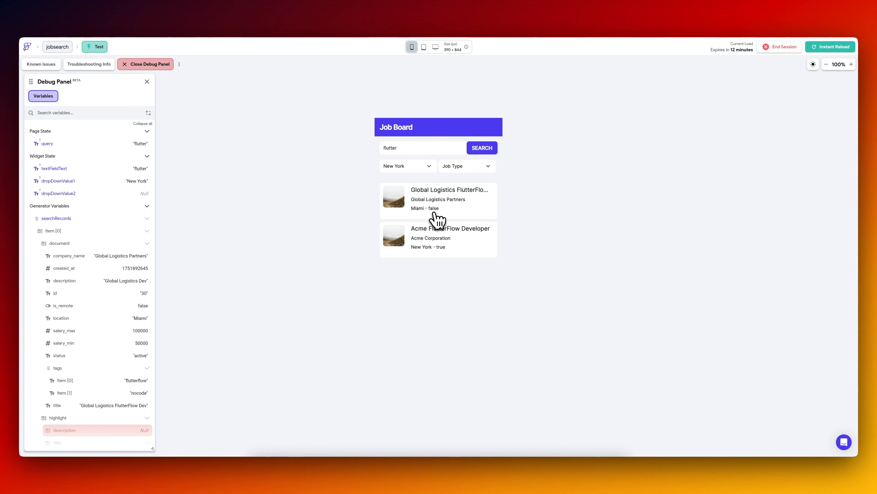
# Step: Open the SearchJobs API call in the FlutterFlow editor and append &filter_by=location:=New+York to its URL
pyautogui.click(101, 23)
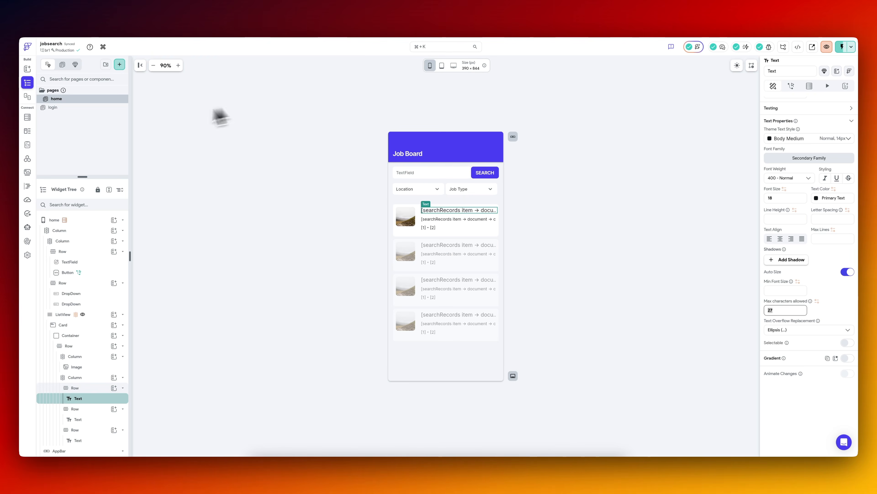
pyautogui.click(27, 158)
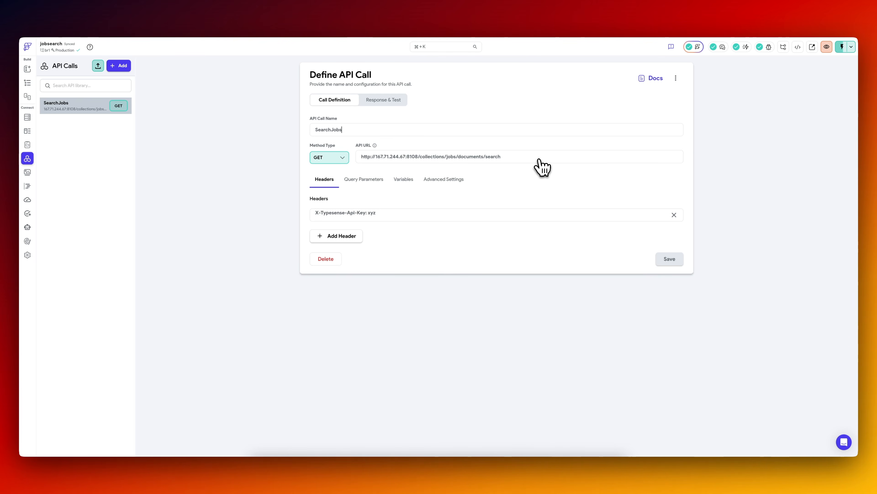
pyautogui.click(512, 156)
pyautogui.write('&filter_by=location:=["Remote", "New York"]')
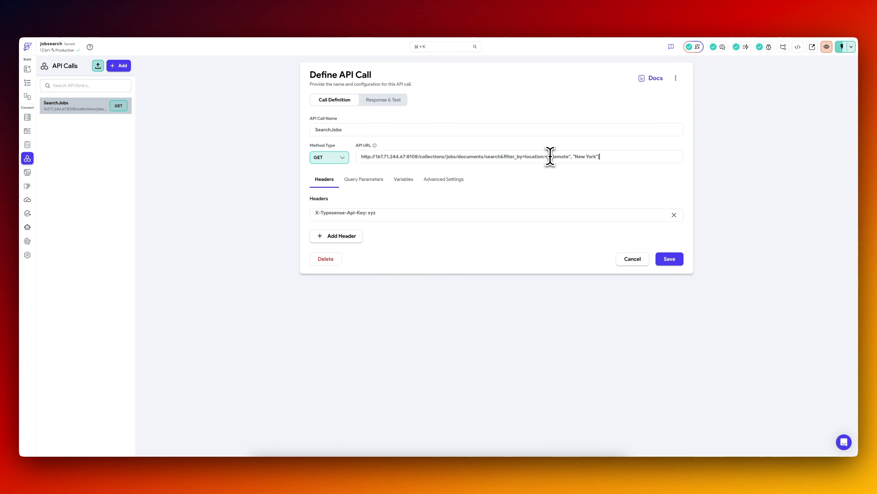
pyautogui.moveTo(547, 157); pyautogui.dragTo(606, 157)
pyautogui.write('NewYork')
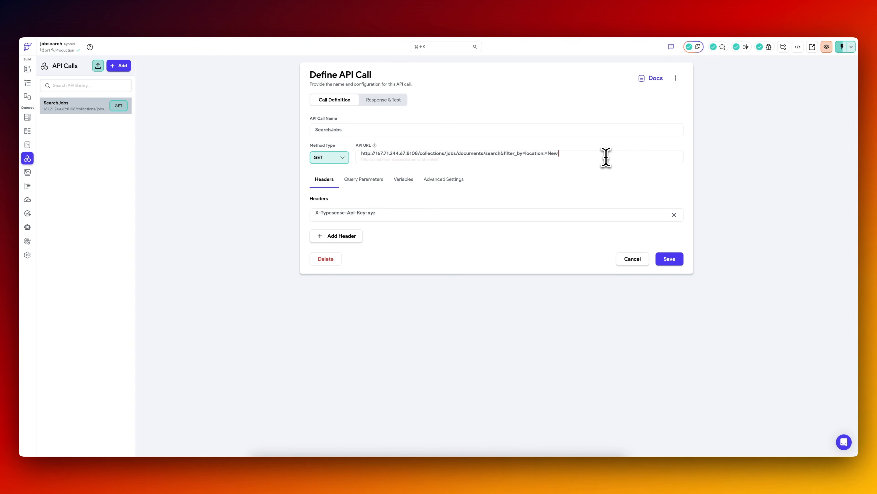
# Step: Replace the & before filter_by with ? in the SearchJobs URL and save the API call
pyautogui.press('Left')
pyautogui.press('Left')
pyautogui.press('Left')
pyautogui.press('Left')
pyautogui.press('super+a')
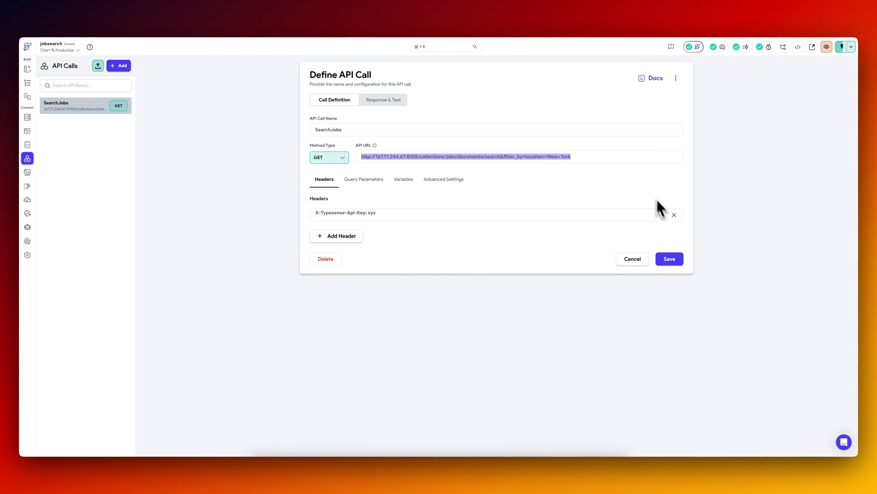
pyautogui.press('BackSpace')
pyautogui.write('?')
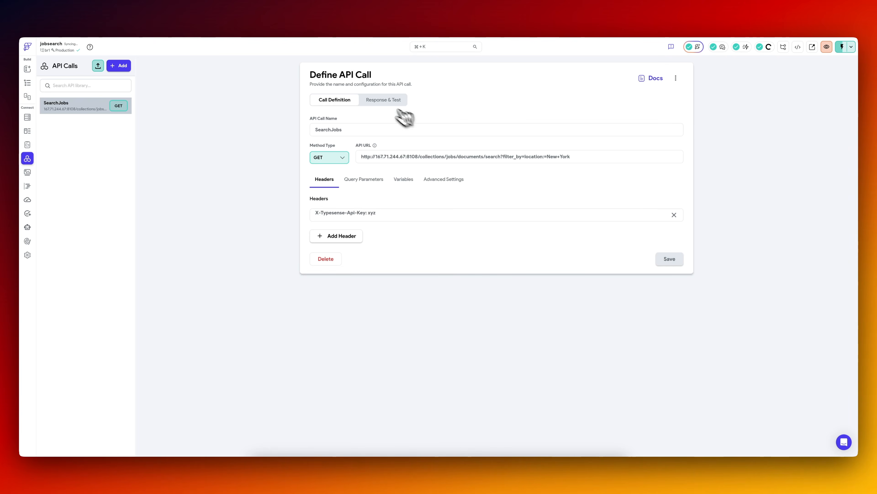
# Step: Test the SearchJobs call with the New York location filter and examine the returned documents
pyautogui.click(384, 101)
pyautogui.click(674, 101)
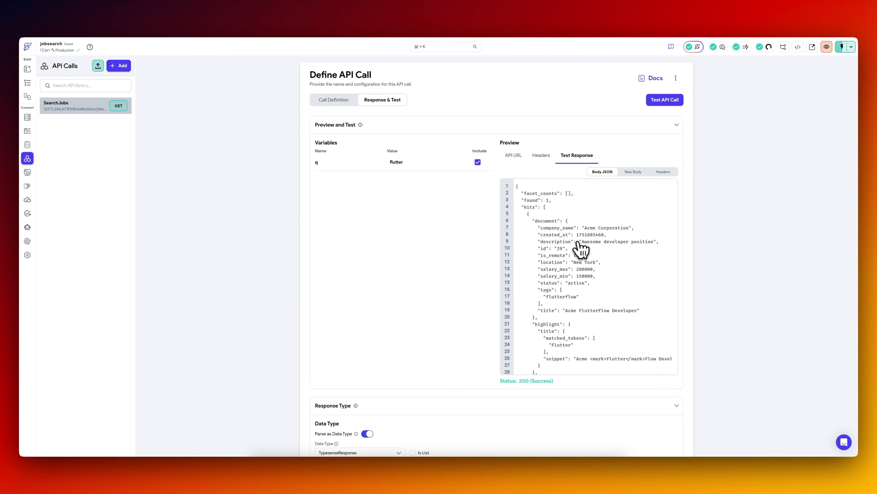
pyautogui.scroll(-5, 580, 248)
pyautogui.scroll(3, 597, 230)
pyautogui.scroll(3, 600, 226)
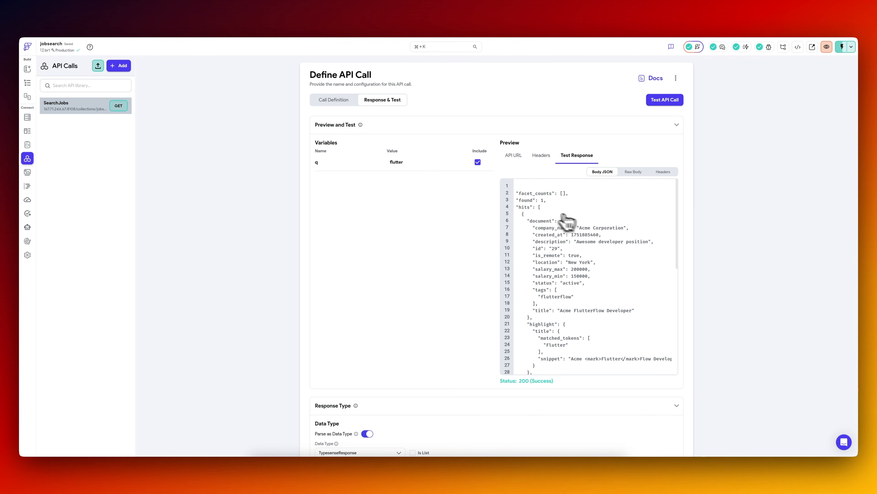
# Step: Set the location filter in the SearchJobs URL to Miami and test the API call
pyautogui.click(342, 102)
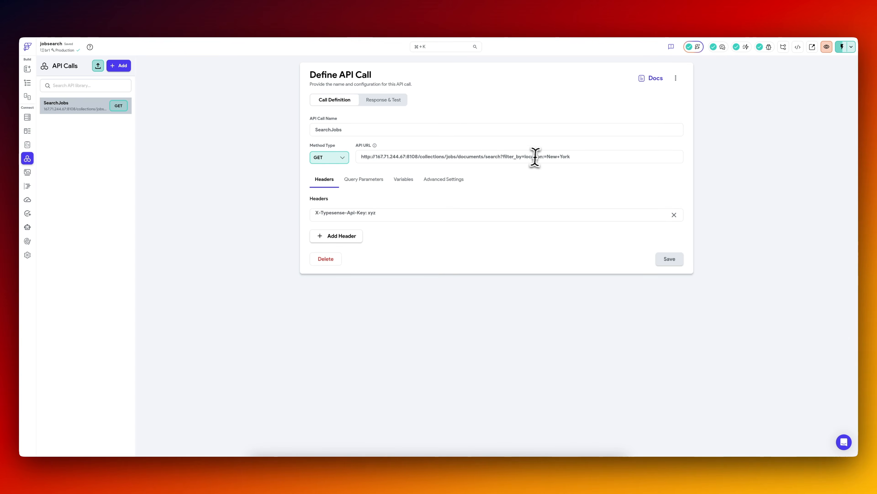
pyautogui.click(387, 101)
pyautogui.click(665, 103)
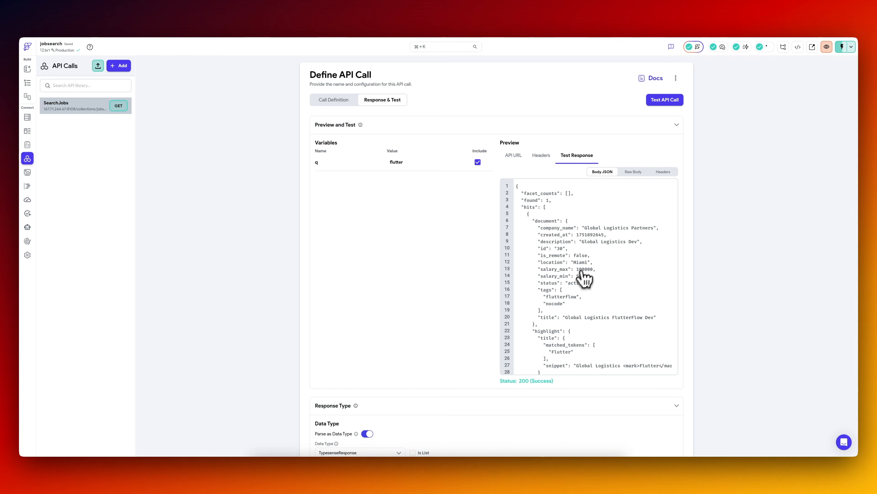
# Step: Replace the fixed filter_by text after the question mark in the SearchJobs URL with the variable [filter]
pyautogui.click(347, 102)
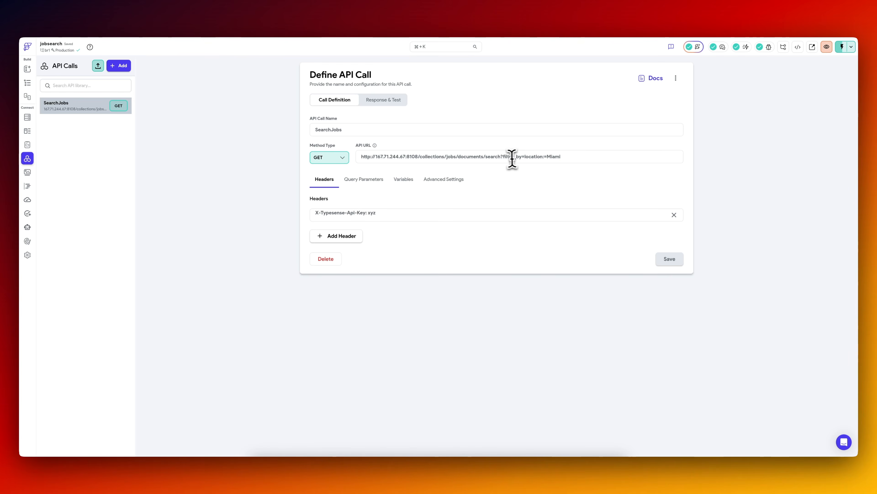
pyautogui.moveTo(503, 157); pyautogui.dragTo(581, 158)
pyautogui.press('BackSpace')
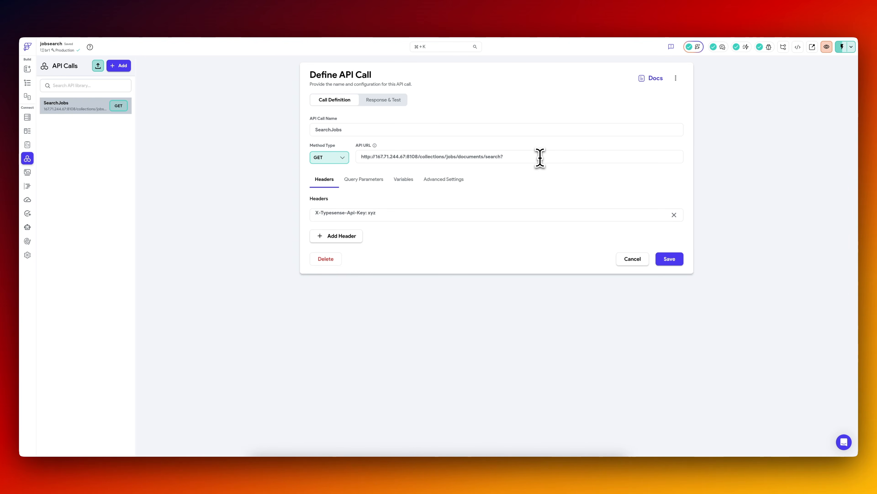
pyautogui.write('[filte')
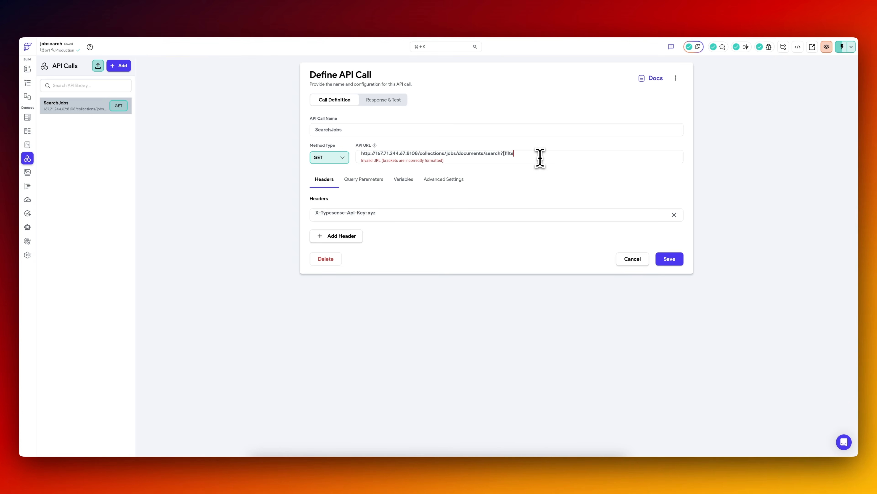
pyautogui.write('r]')
# Step: Add a query parameter named filter to SearchJobs, sourced from a new variable called filter, and try to save the API call
pyautogui.click(404, 179)
pyautogui.click(376, 180)
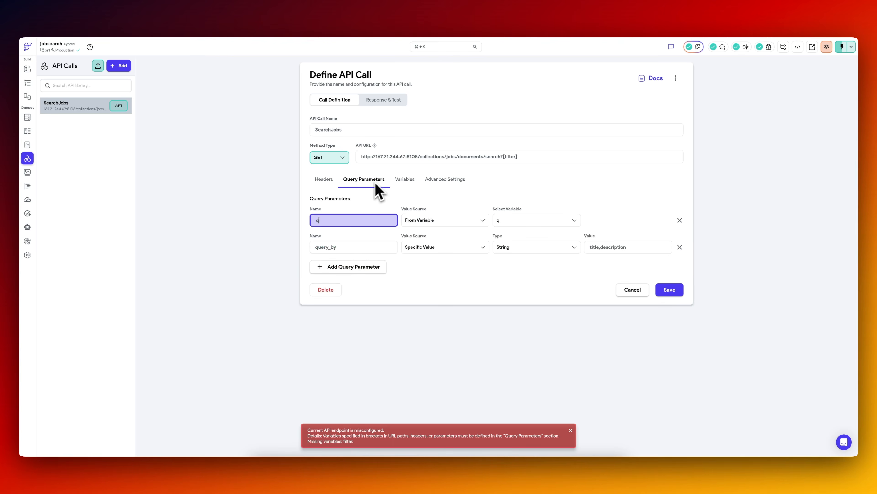
pyautogui.click(354, 274)
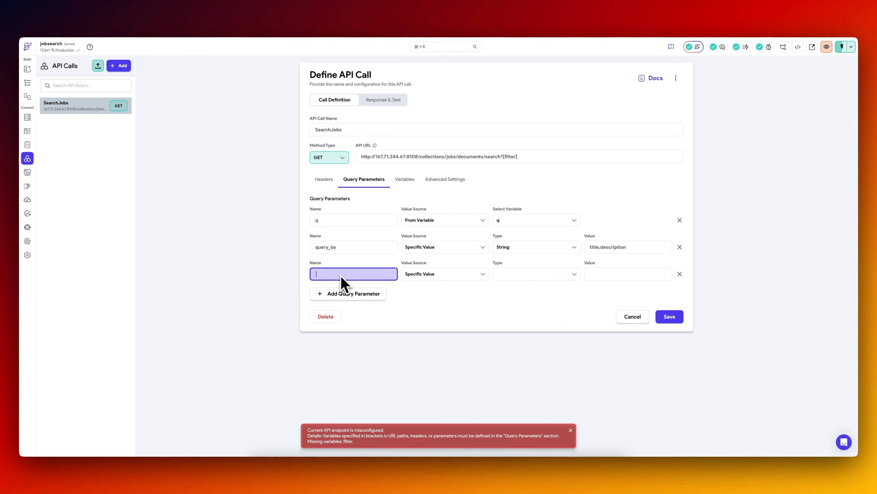
pyautogui.click(466, 275)
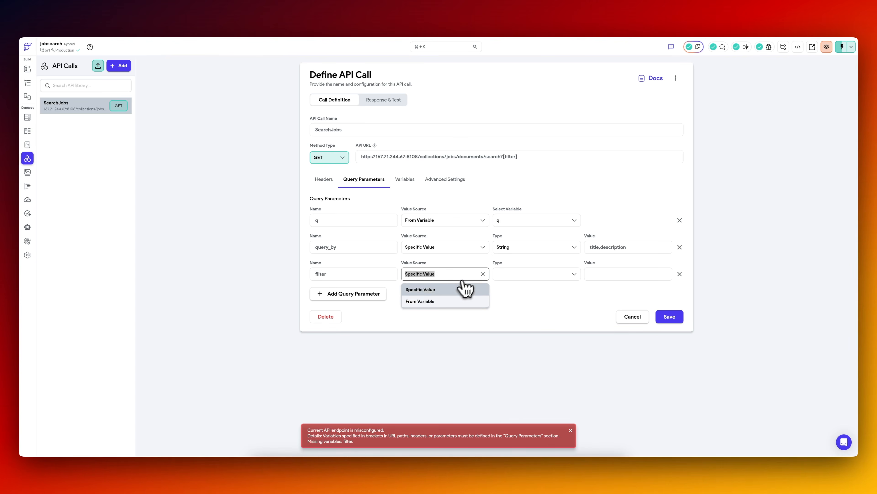
pyautogui.click(446, 304)
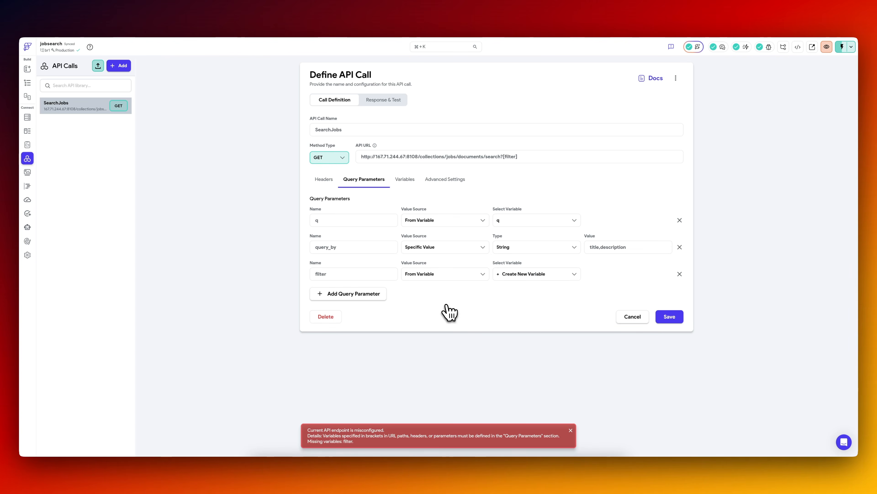
pyautogui.click(533, 274)
pyautogui.click(522, 301)
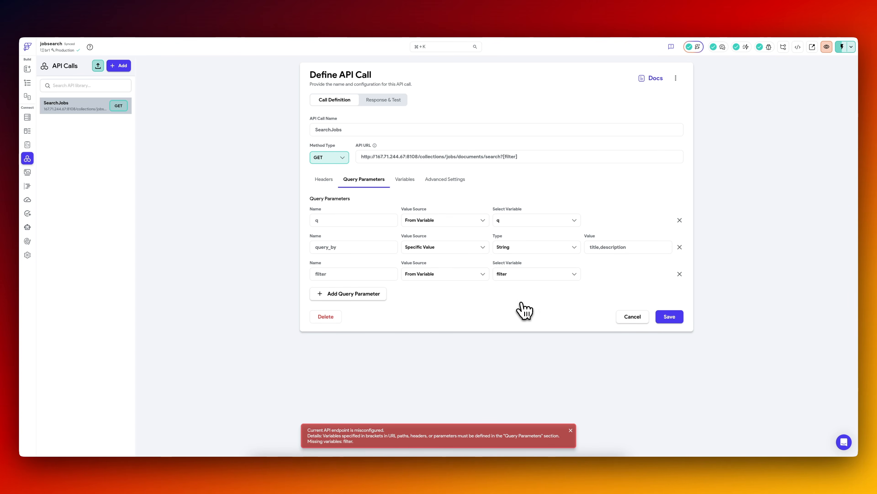
pyautogui.click(670, 320)
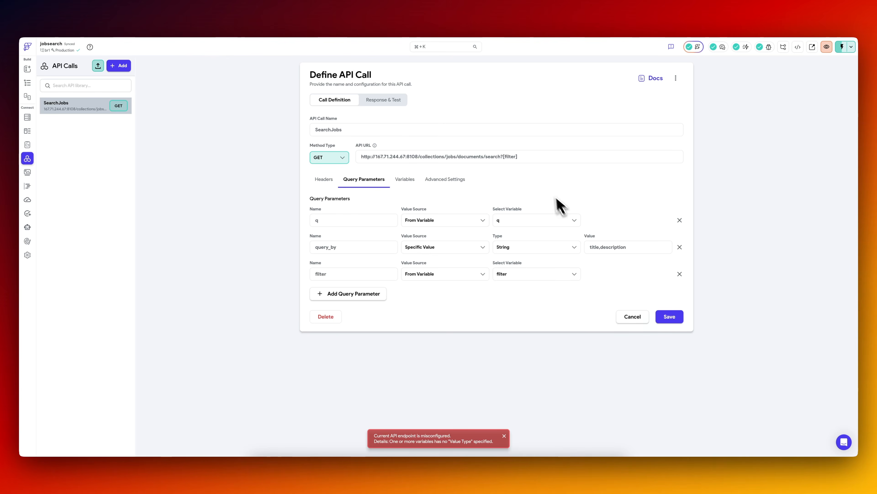
# Step: Set the type of the SearchJobs filter variable to String and save the API call
pyautogui.click(405, 182)
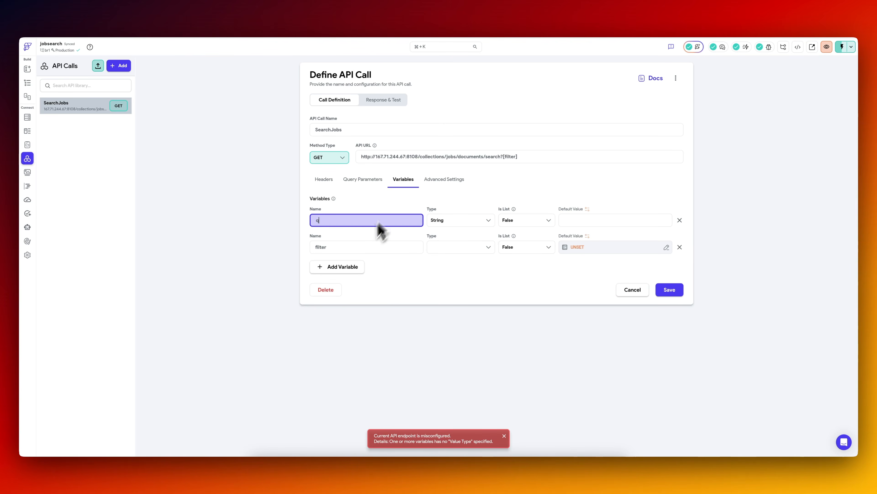
pyautogui.click(449, 249)
pyautogui.click(449, 264)
pyautogui.click(660, 292)
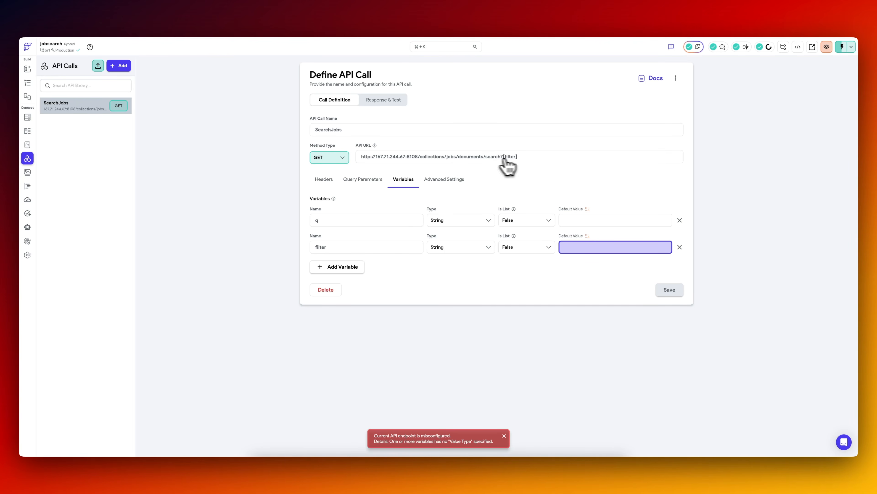
# Step: Test the SearchJobs call with the filter variable set to filter_by=location:=Miami
pyautogui.click(384, 103)
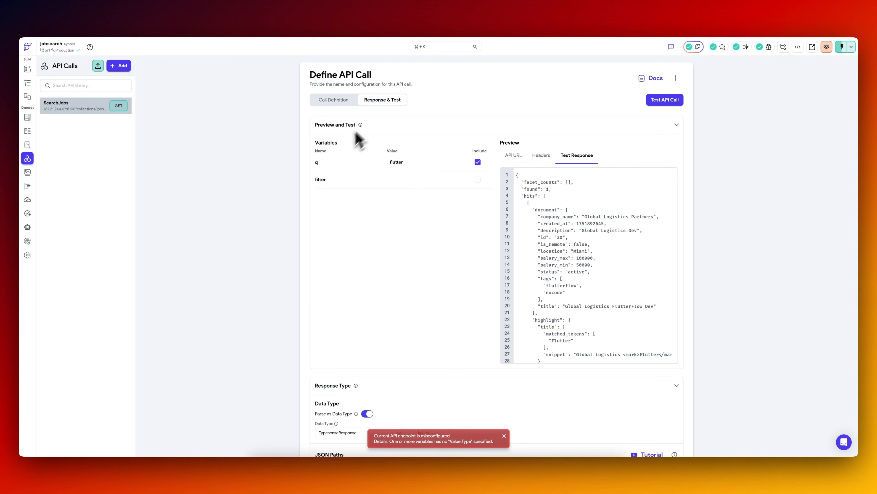
pyautogui.click(400, 177)
pyautogui.write('filter_by=location:=Miami')
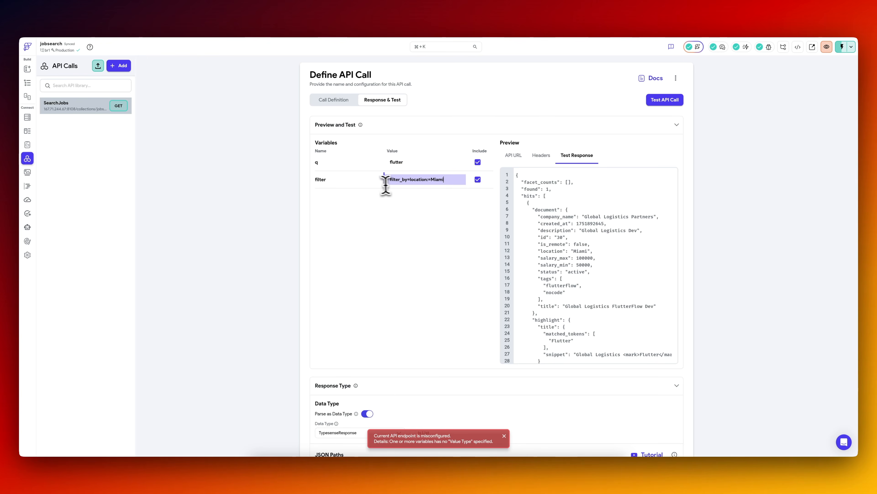
pyautogui.click(658, 103)
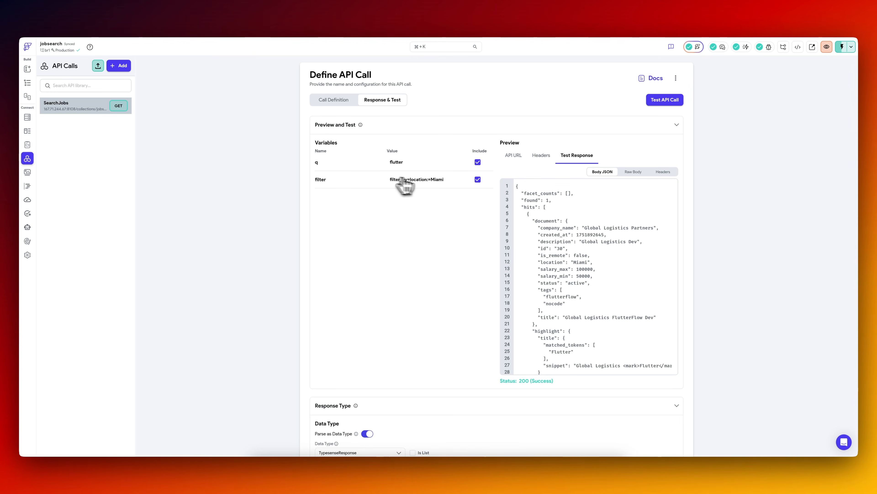
# Step: Clear the filter test value, run the SearchJobs test again, and return to the call definition
pyautogui.click(478, 179)
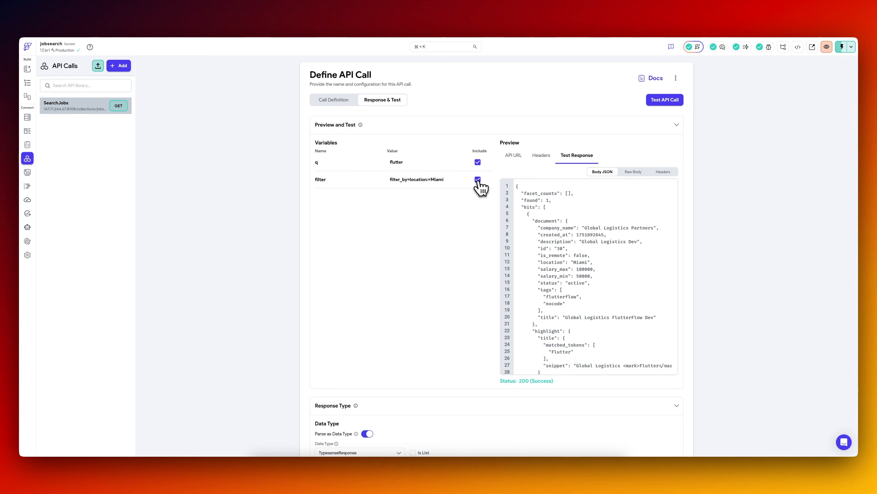
pyautogui.click(665, 102)
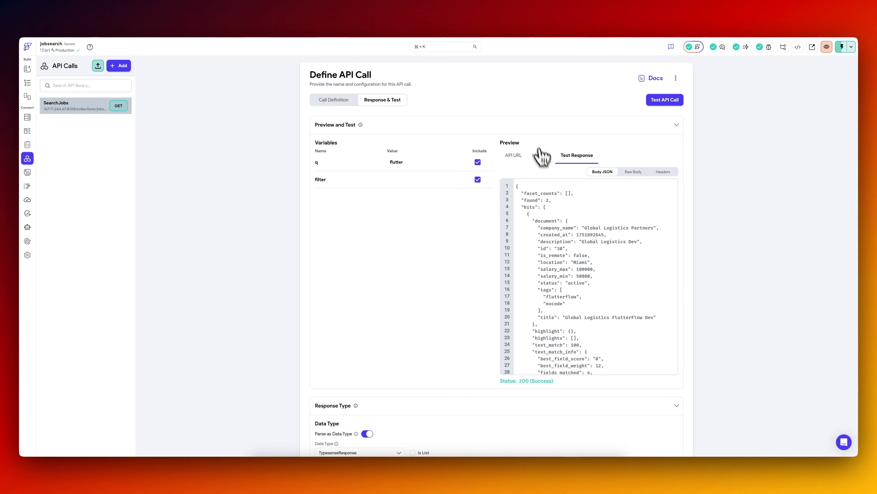
pyautogui.click(341, 100)
# Step: Add a nullable String page state variable named filter to the home page
pyautogui.click(28, 83)
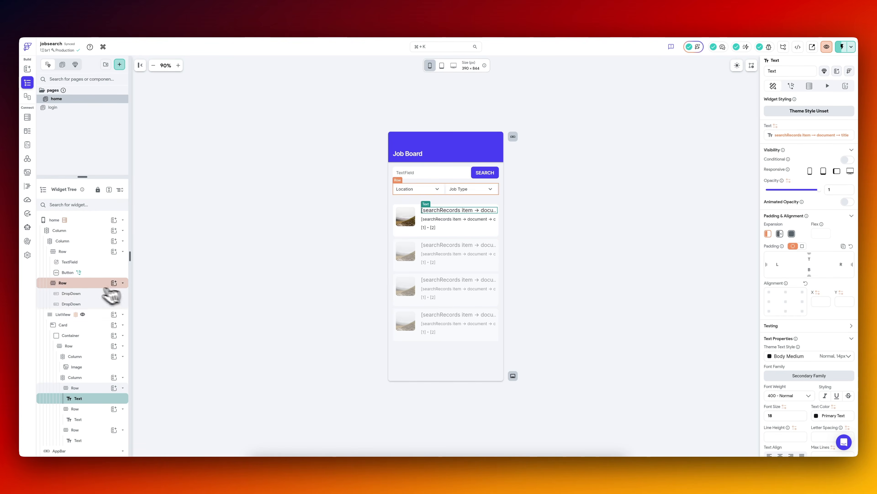
pyautogui.click(93, 220)
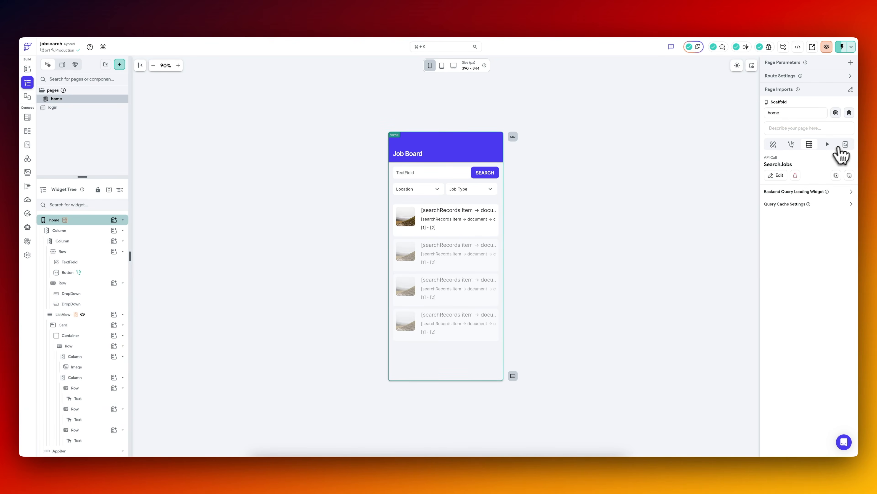
pyautogui.click(844, 144)
pyautogui.click(806, 256)
pyautogui.click(798, 295)
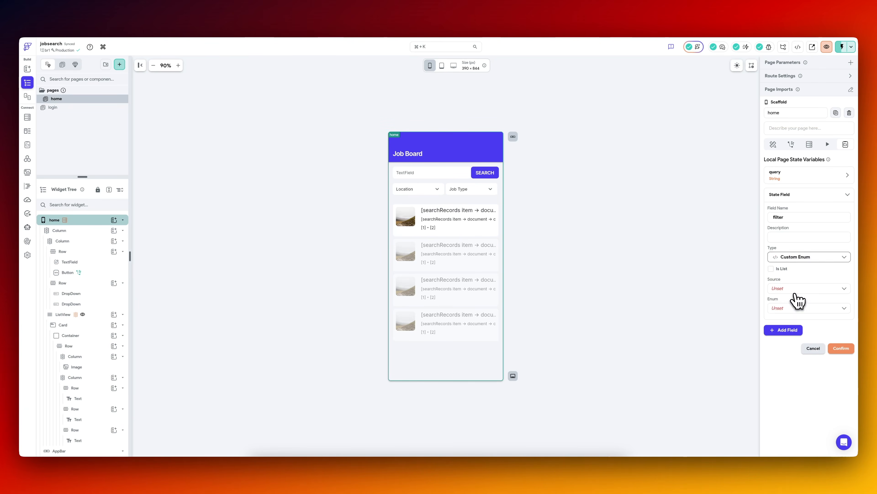
pyautogui.click(845, 331)
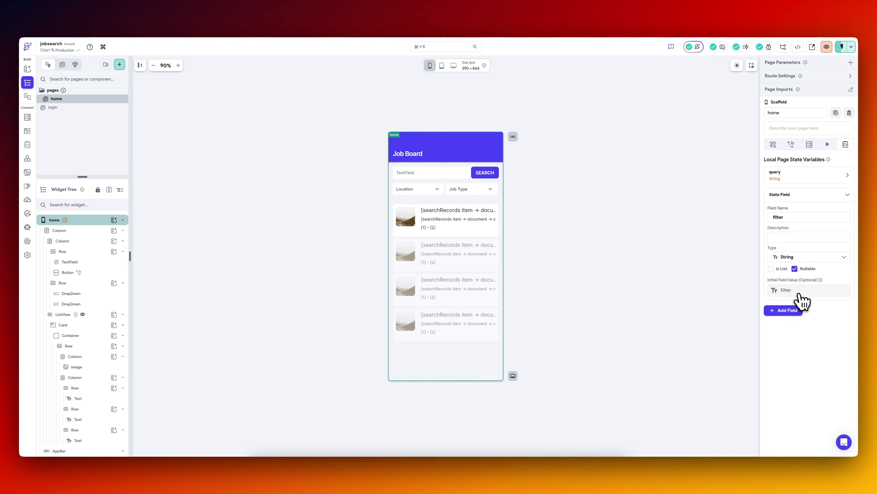
pyautogui.click(813, 202)
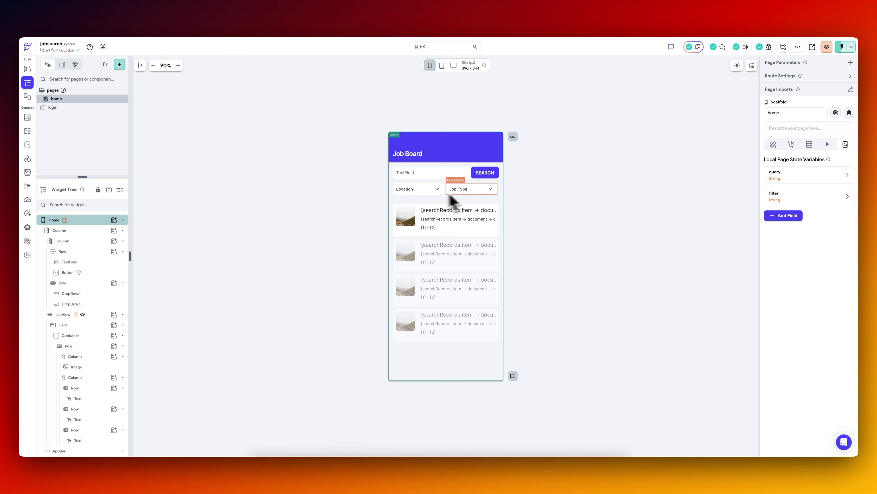
# Step: Add the filter variable to the home page's SearchJobs query, bind it to the filter page state, and confirm the query
pyautogui.click(435, 275)
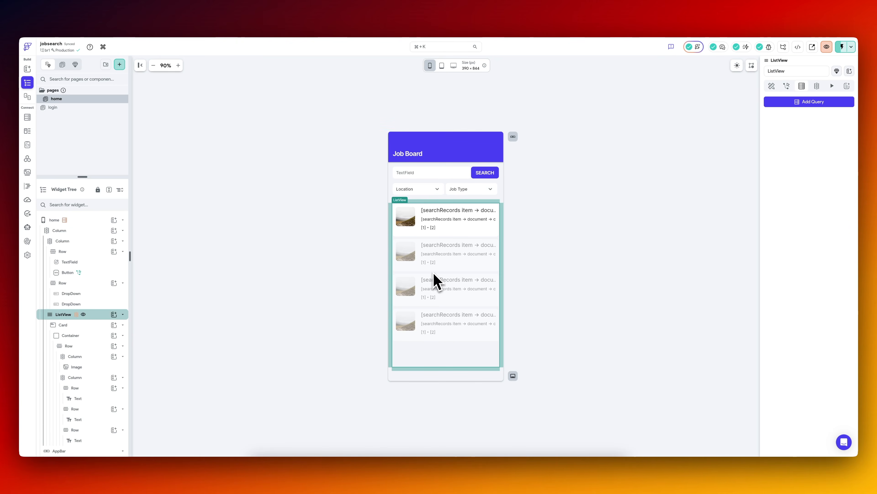
pyautogui.click(79, 220)
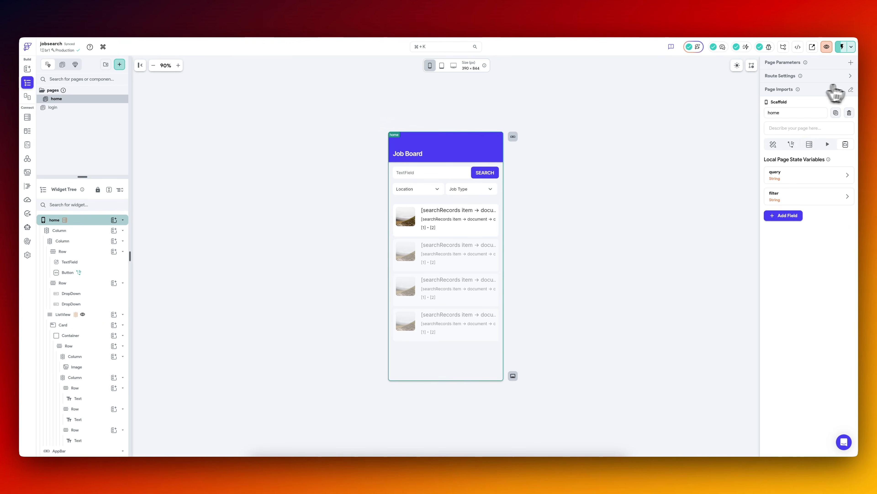
pyautogui.click(809, 144)
pyautogui.click(777, 175)
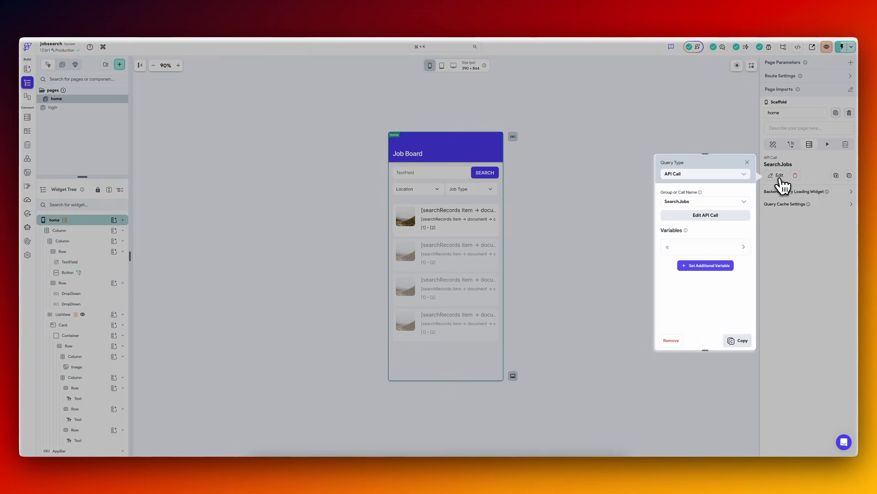
pyautogui.click(706, 266)
pyautogui.click(685, 294)
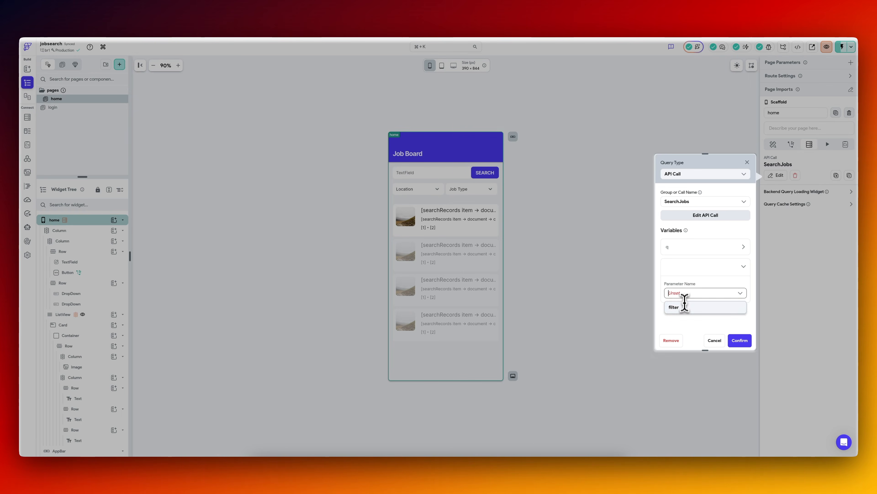
pyautogui.click(684, 307)
pyautogui.click(671, 315)
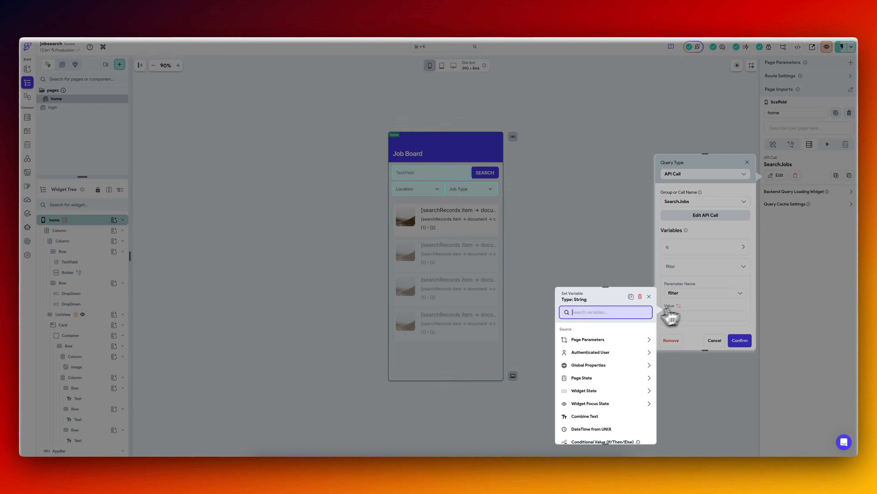
pyautogui.click(587, 378)
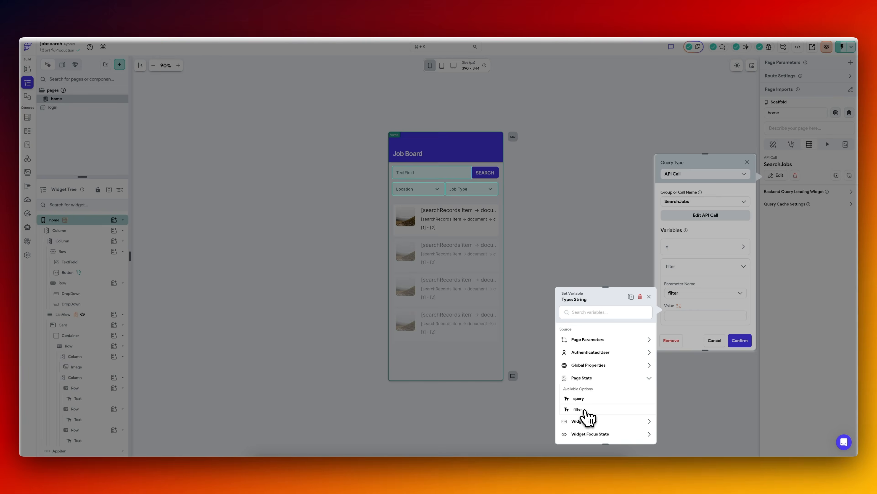
pyautogui.click(584, 409)
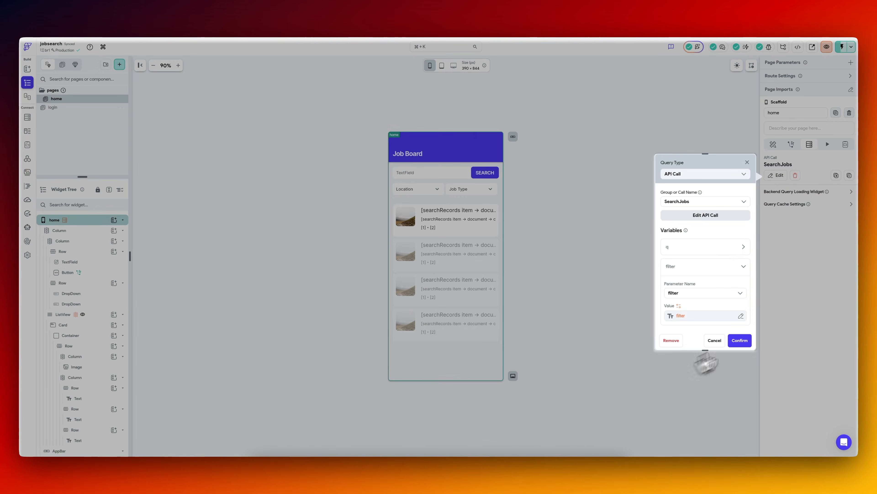
pyautogui.click(740, 340)
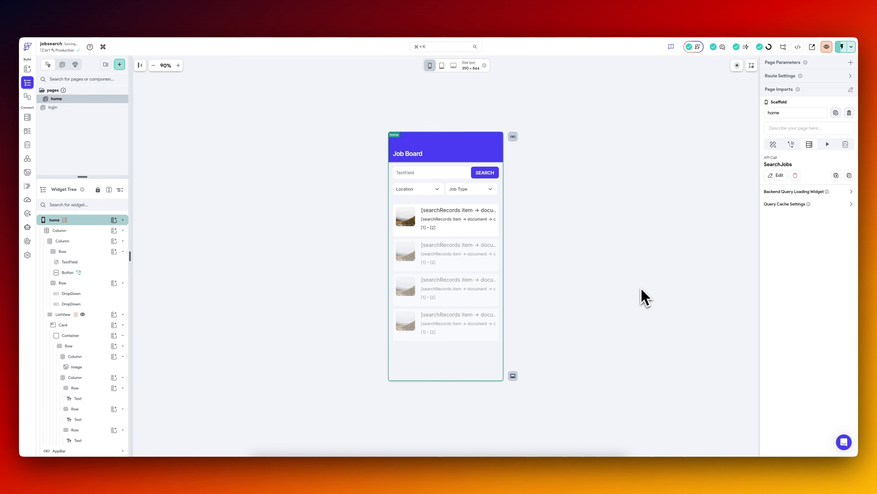
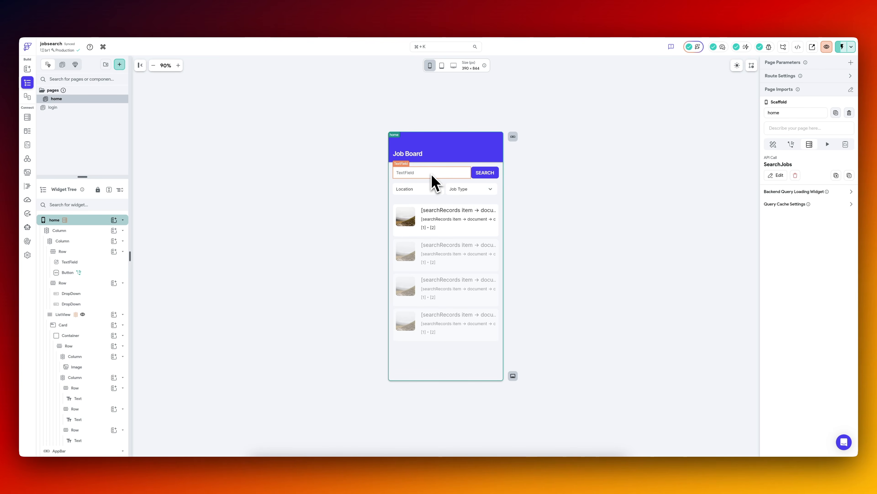
# Step: Add the filter field to the Search button's On Tap page state update with its update type at Set Value
pyautogui.click(485, 175)
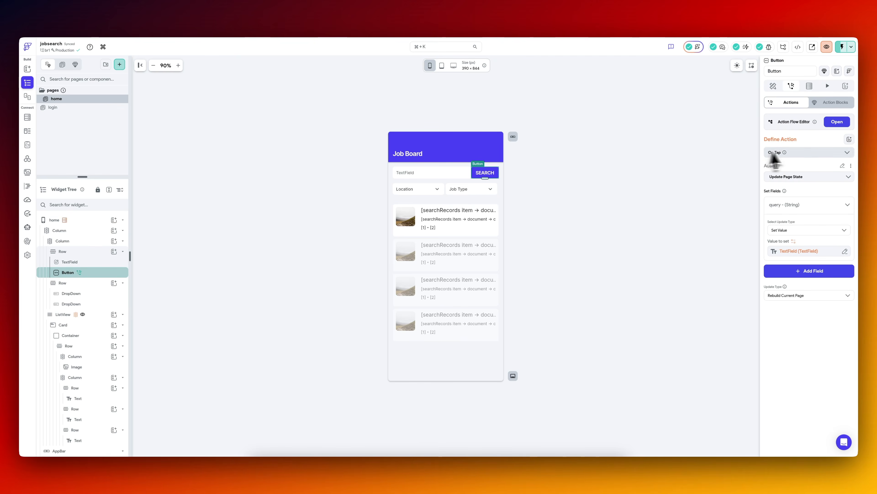
pyautogui.click(838, 122)
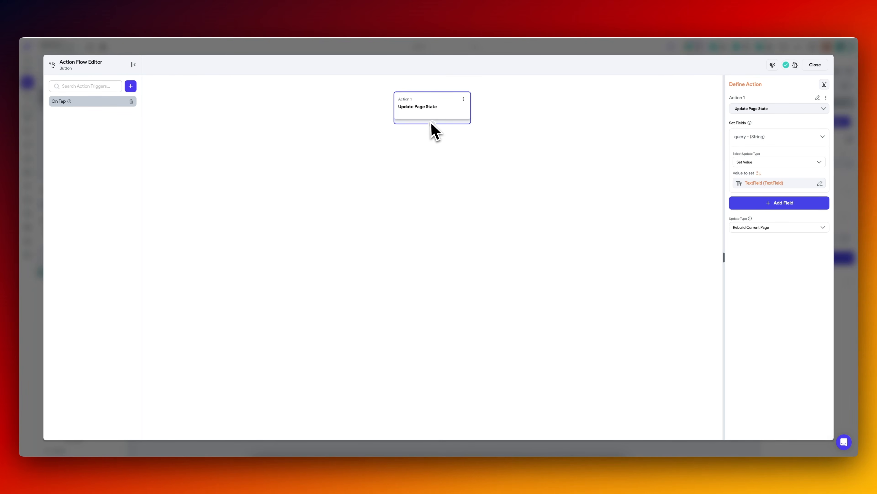
pyautogui.click(779, 203)
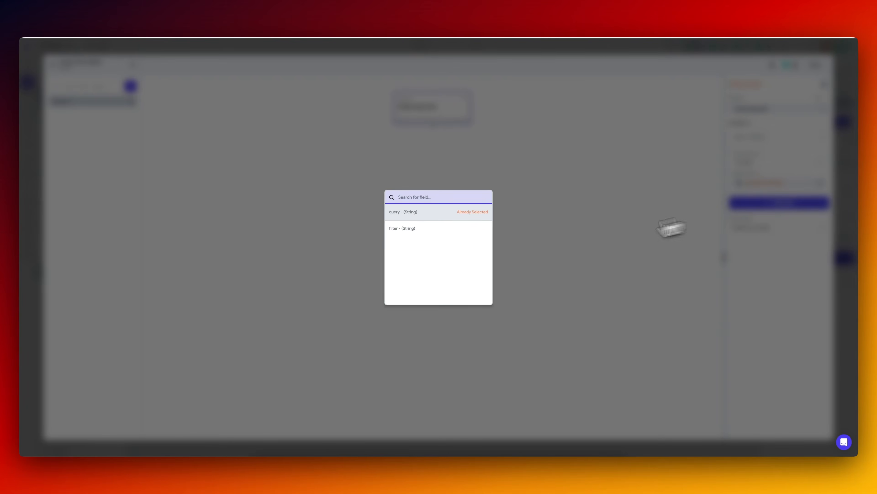
pyautogui.click(456, 230)
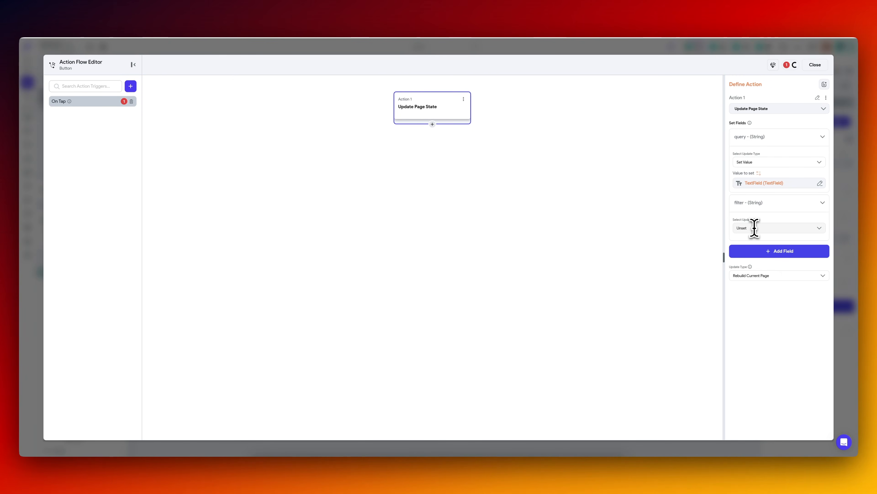
pyautogui.click(754, 228)
pyautogui.click(756, 241)
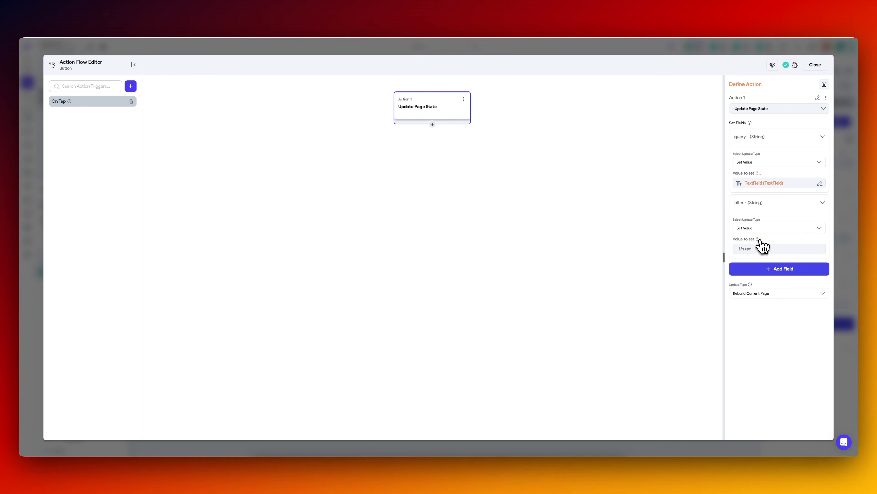
# Step: Create a custom function for the filter value with a non-nullable String return and nullable String arguments named location and remote
pyautogui.click(762, 248)
pyautogui.scroll(-5, 676, 337)
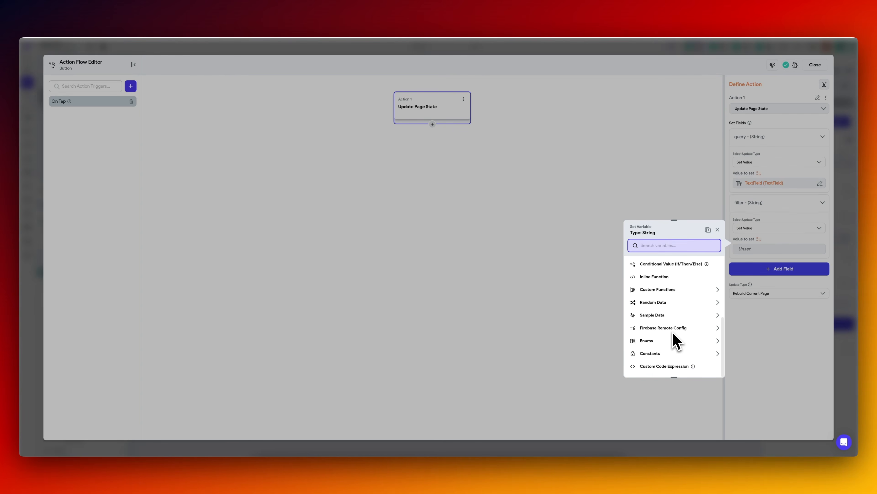
pyautogui.click(668, 291)
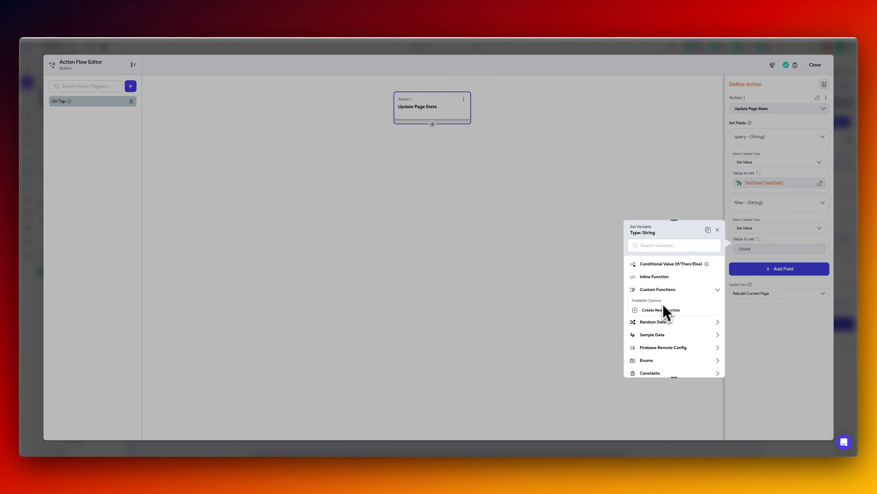
pyautogui.click(655, 309)
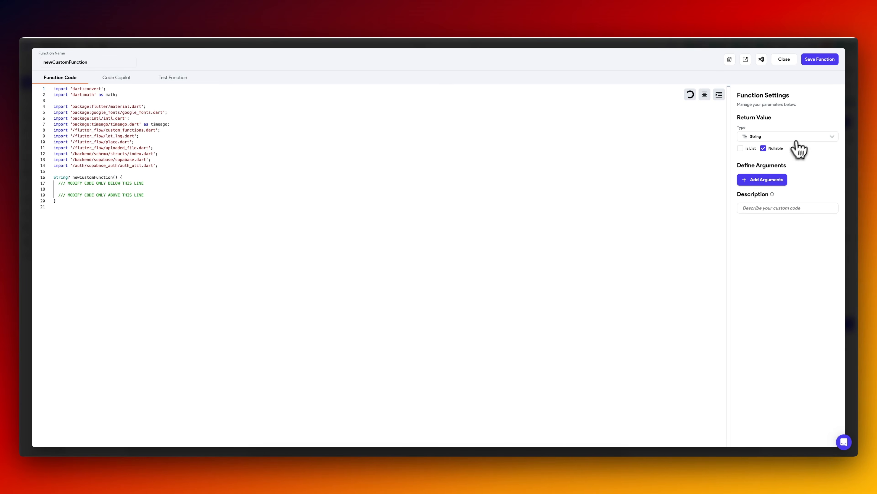
pyautogui.click(764, 148)
pyautogui.click(765, 179)
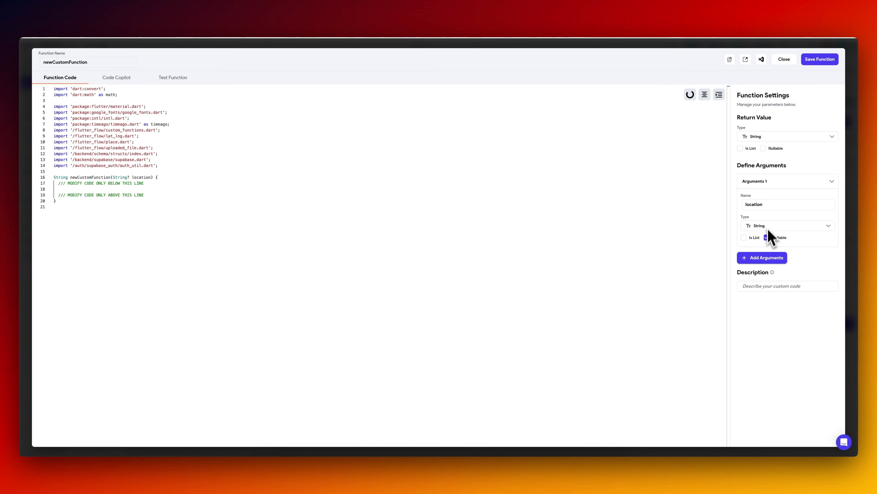
pyautogui.click(765, 259)
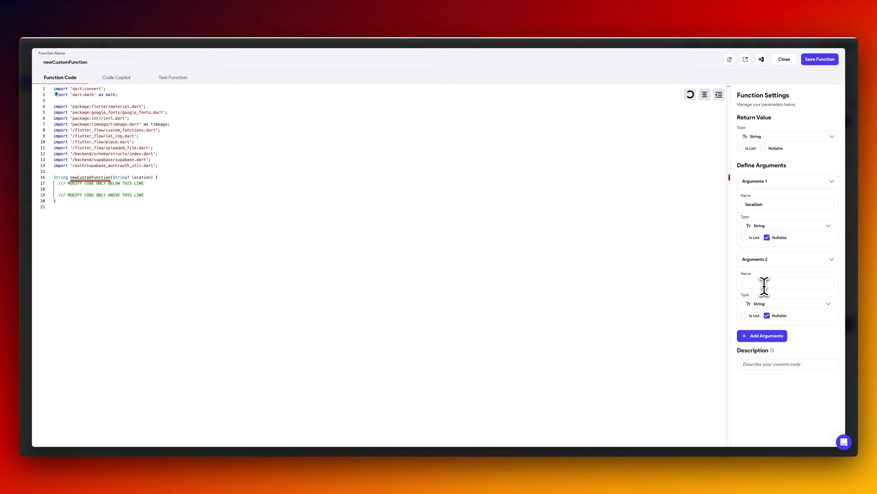
pyautogui.write('remote')
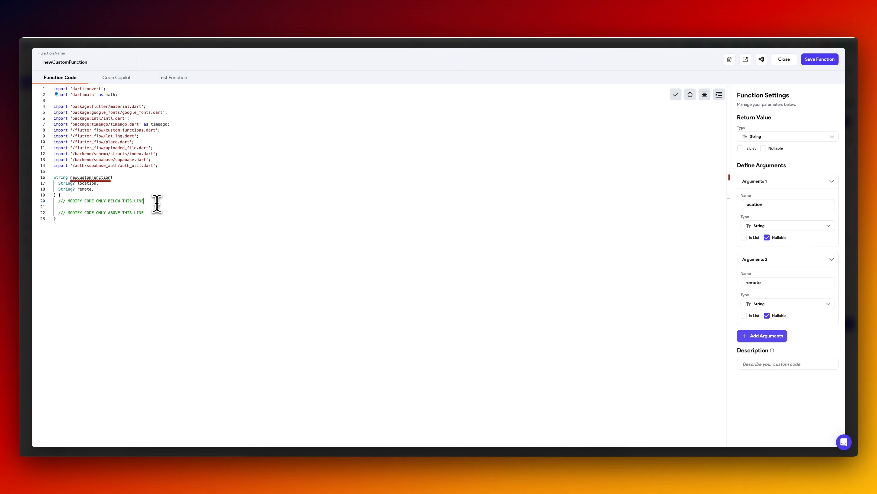
# Step: Draft a function body that returns "filter_by=location:=Miami", leaving blank lines above the return statement
pyautogui.press('Return')
pyautogui.write('//')
pyautogui.press('Return')
pyautogui.write('//')
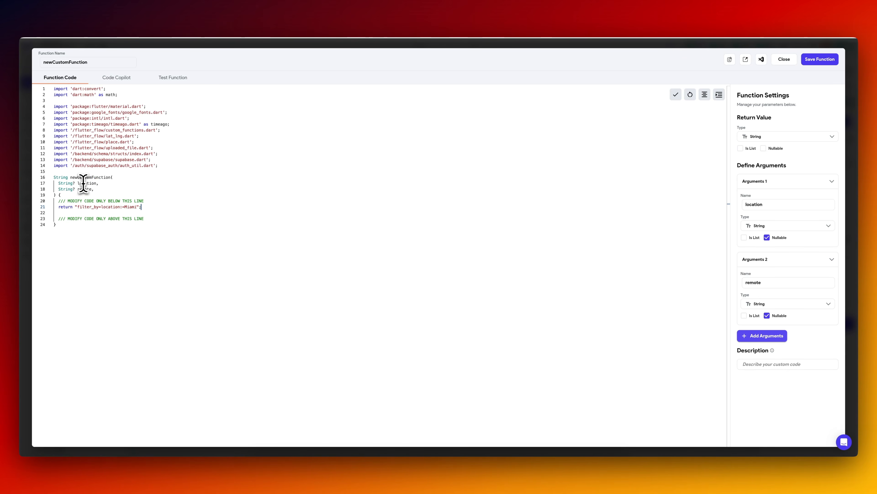
pyautogui.click(153, 200)
pyautogui.press('Return')
pyautogui.write('//')
pyautogui.press('Return')
pyautogui.write('//')
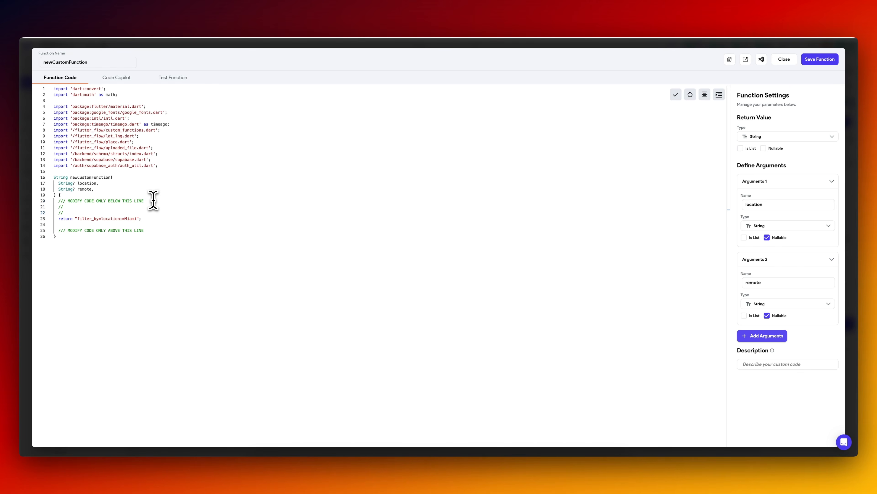
pyautogui.press('BackSpace')
pyautogui.press('BackSpace')
pyautogui.press('BackSpace')
pyautogui.press('BackSpace')
pyautogui.press('BackSpace')
pyautogui.press('Return')
pyautogui.press('Return')
pyautogui.press('Up')
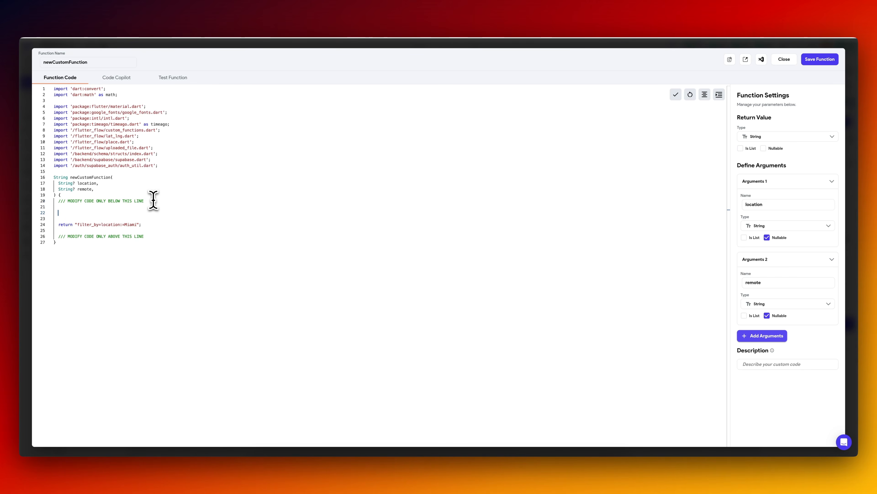
# Step: Draft an empty String variable ret and a location condition that assigns it "filter_by=location:=" with the location
pyautogui.write('String ret = "";')
pyautogui.press('Return')
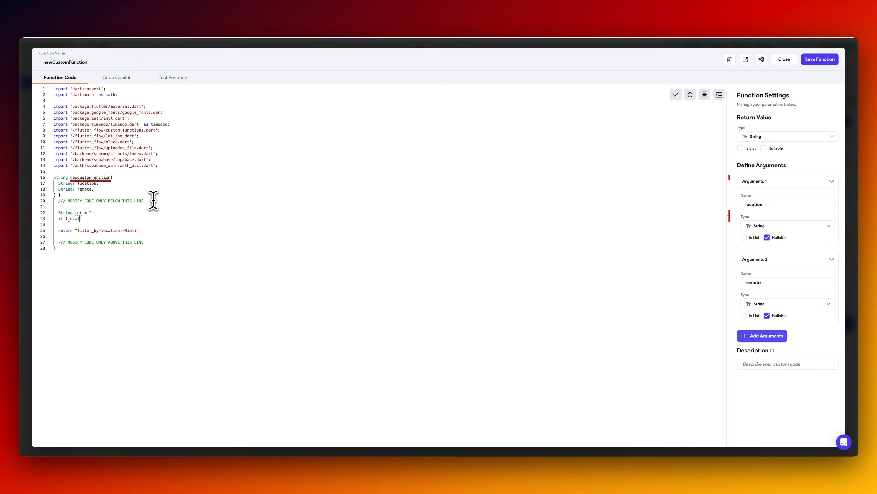
pyautogui.write('if (location) {')
pyautogui.press('Return')
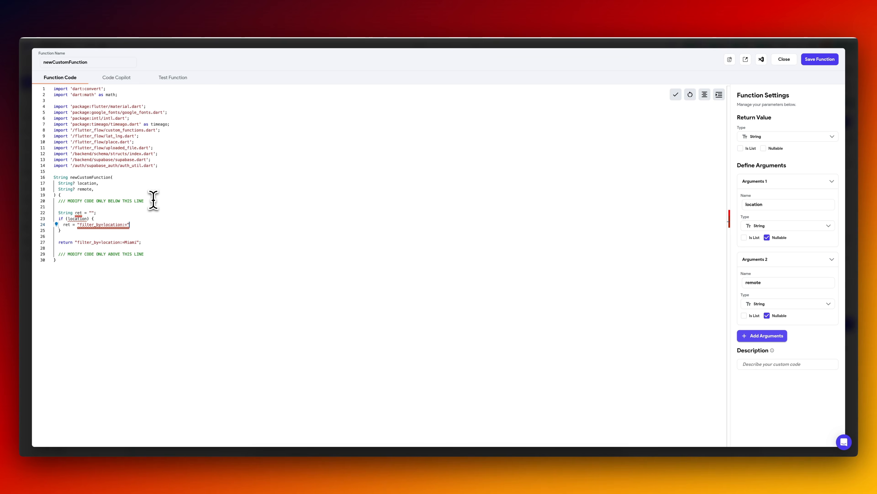
pyautogui.write('loca')
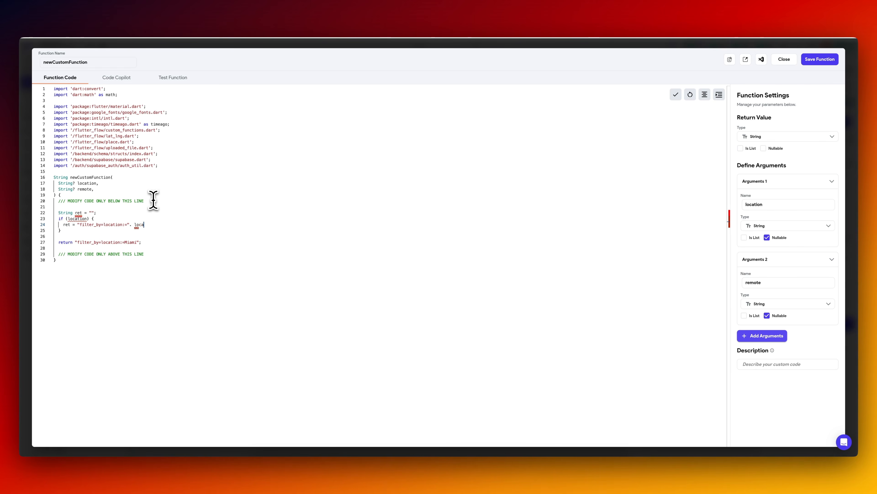
pyautogui.write('tion')
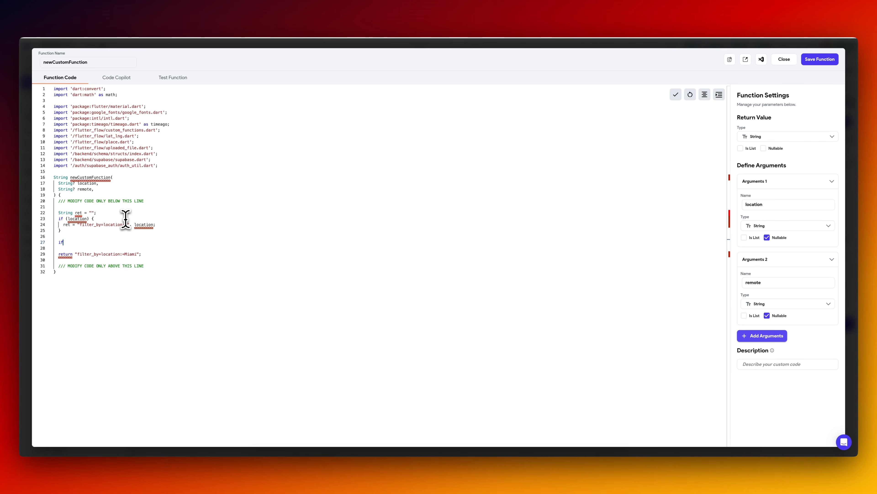
# Step: Draft a remote condition that appends "filter_by=remote:=" with the remote value to ret
pyautogui.write('(remote) {')
pyautogui.press('Return')
pyautogui.write('ret +=')
pyautogui.moveTo(141, 267); pyautogui.dragTo(74, 266)
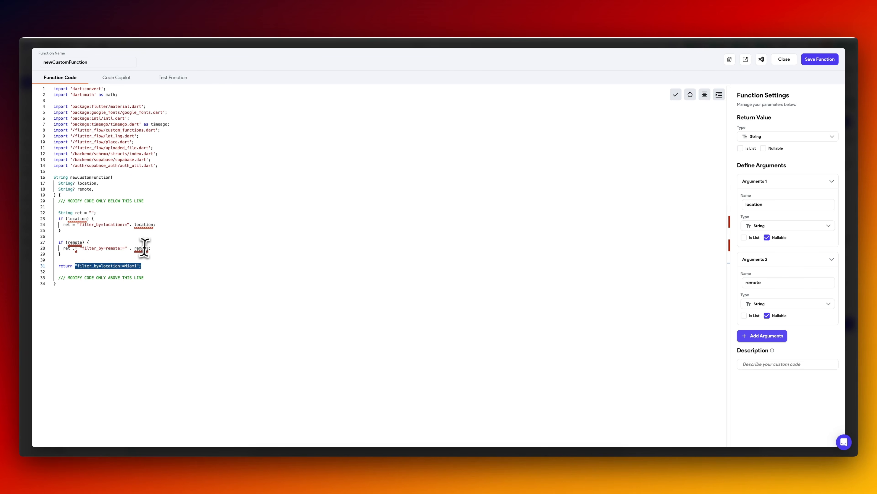
# Step: Replace the function body with code joining non-empty location and is_remote conditions with && behind filter_by=, and save the function
pyautogui.write('re')
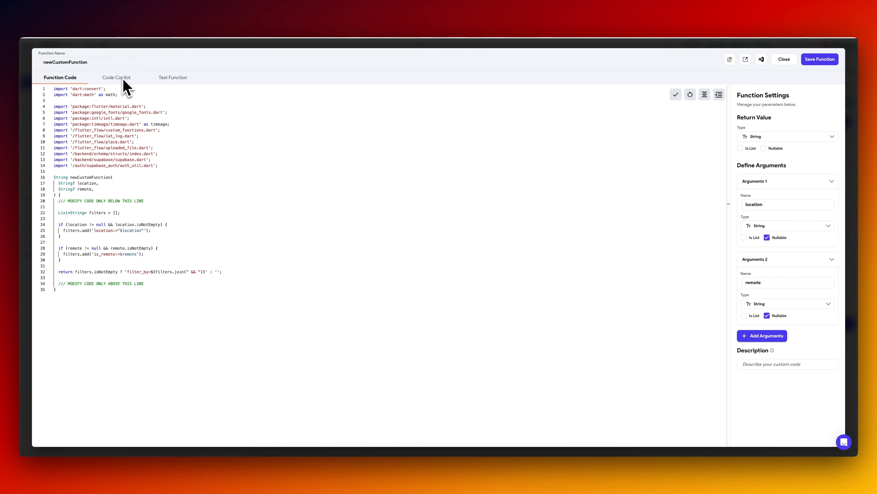
pyautogui.click(820, 59)
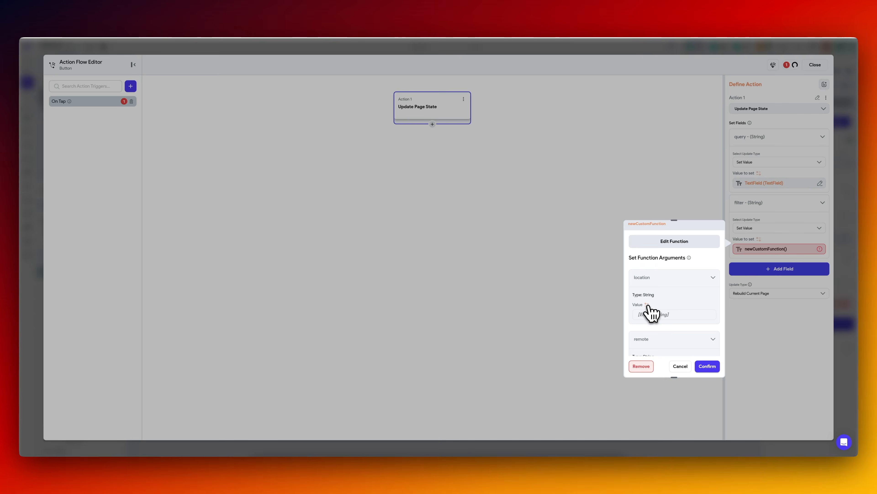
# Step: Bind the function's location argument to DropDown 1 and remote to DropDown 2, confirm, and close the action flow editor
pyautogui.click(652, 313)
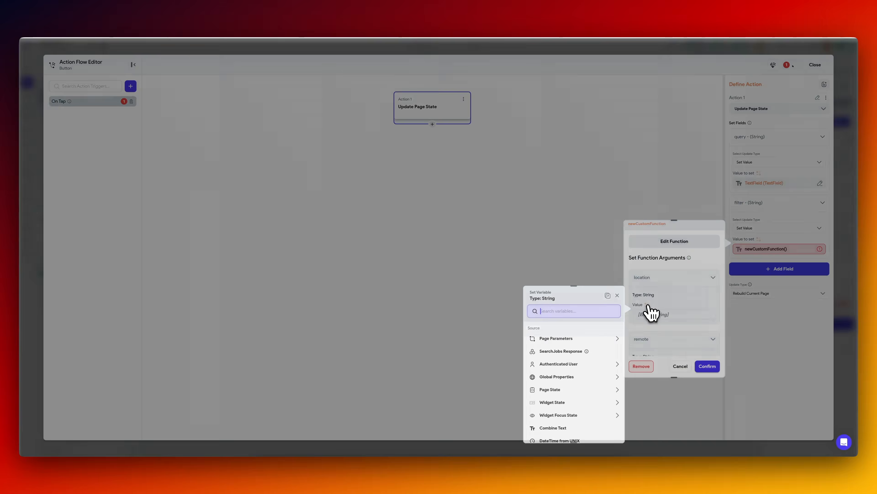
pyautogui.click(566, 402)
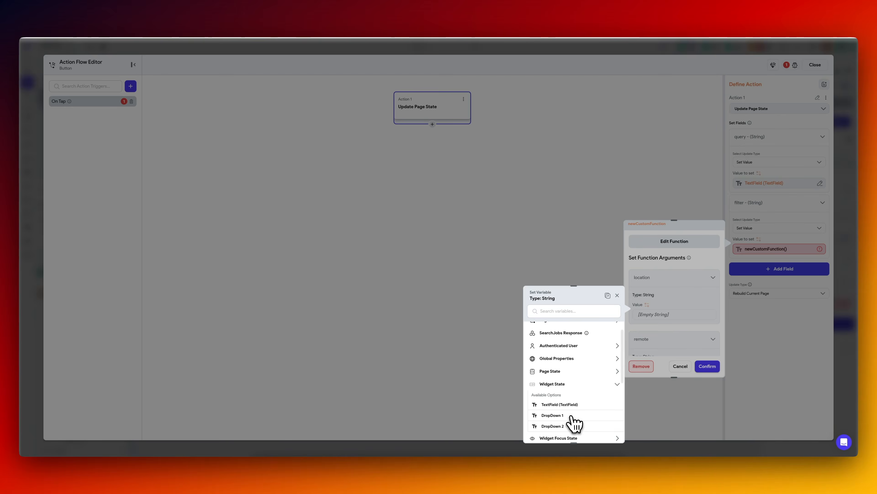
pyautogui.click(570, 415)
pyautogui.scroll(-1, 673, 311)
pyautogui.click(656, 343)
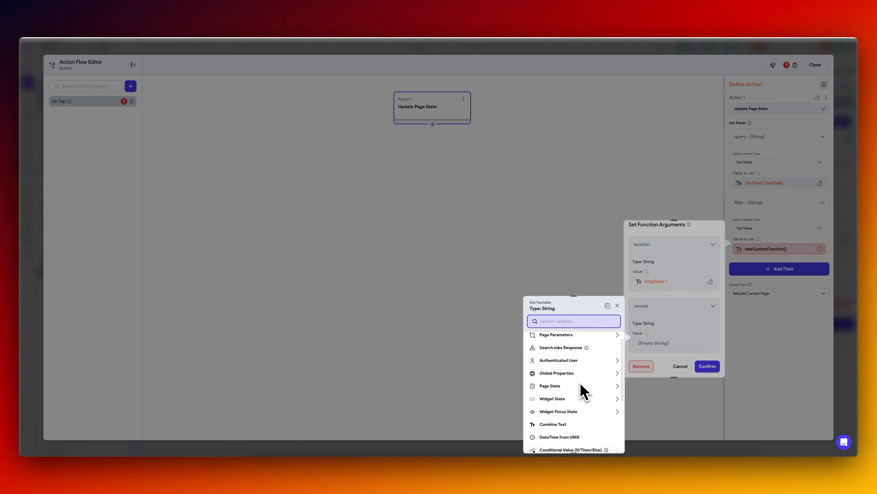
pyautogui.click(569, 397)
pyautogui.click(568, 435)
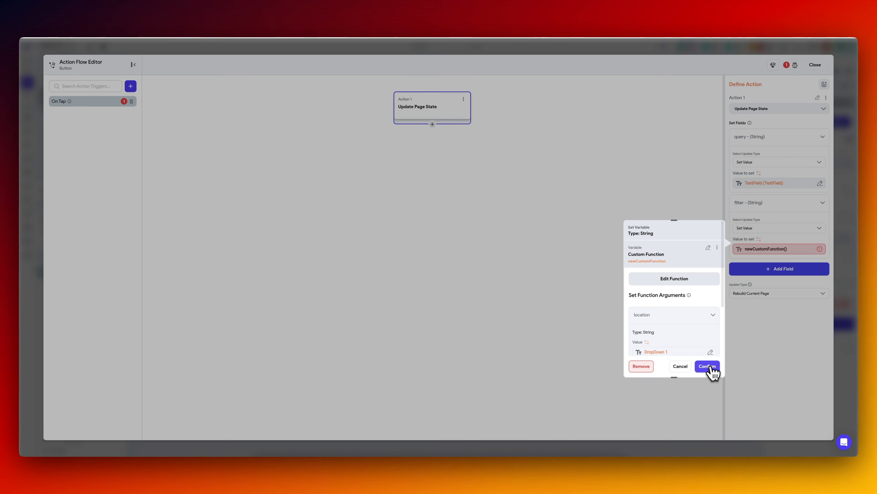
pyautogui.click(711, 367)
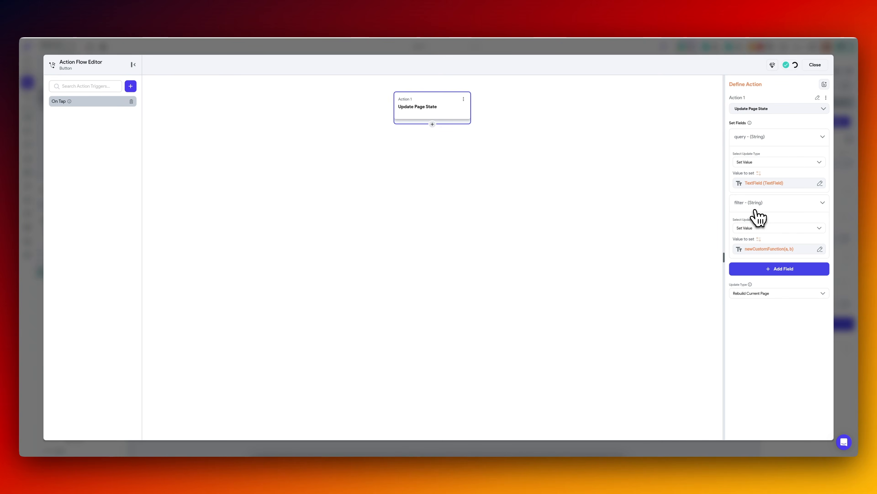
pyautogui.click(841, 247)
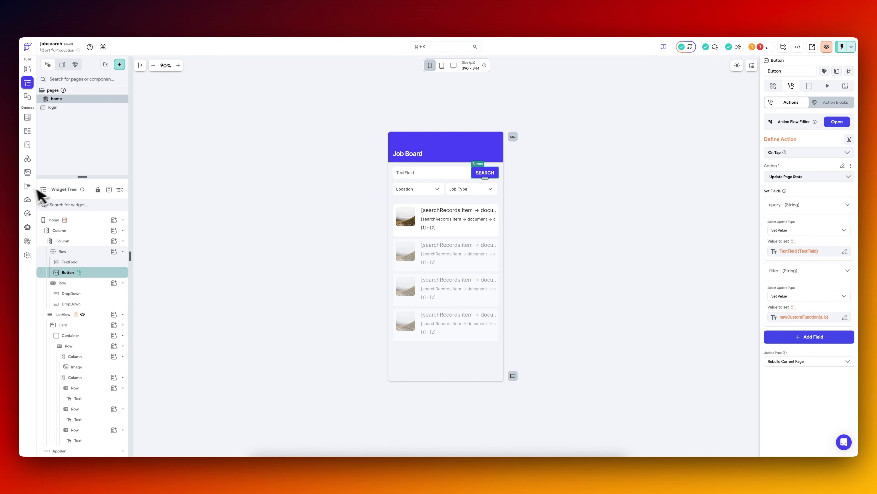
# Step: Rename the custom function newCustomFunction as getFilter and save it
pyautogui.click(27, 187)
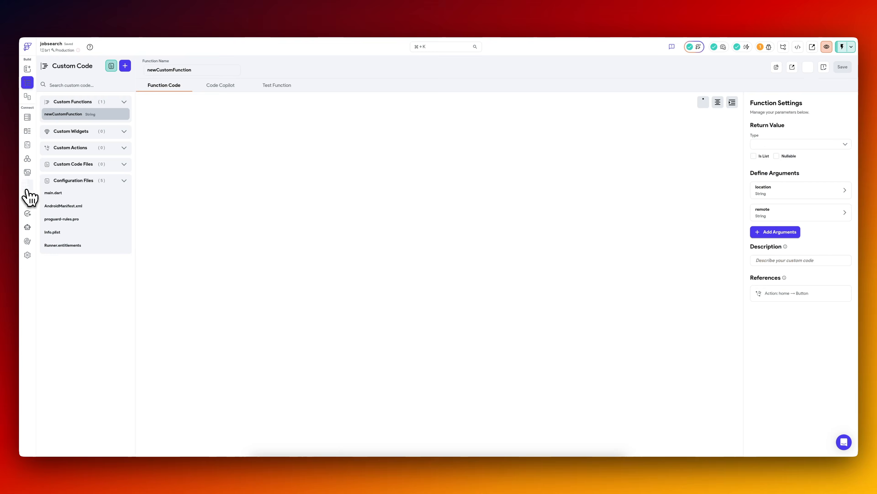
pyautogui.doubleClick(174, 69)
pyautogui.write('getFilter')
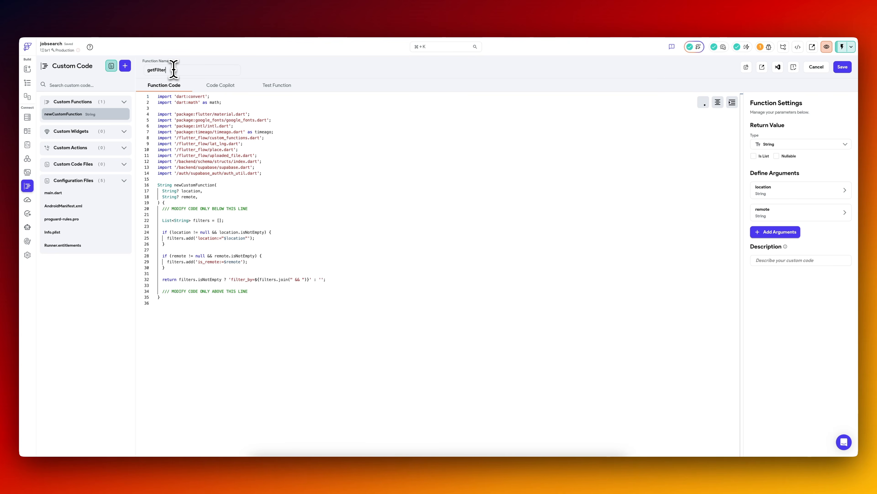
pyautogui.press('super+s')
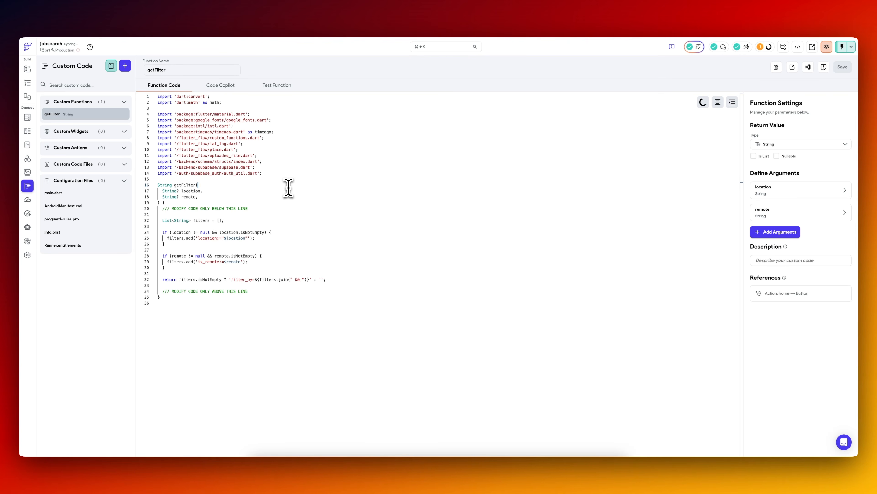
# Step: Test the getFilter function with location New York and remote true
pyautogui.click(278, 86)
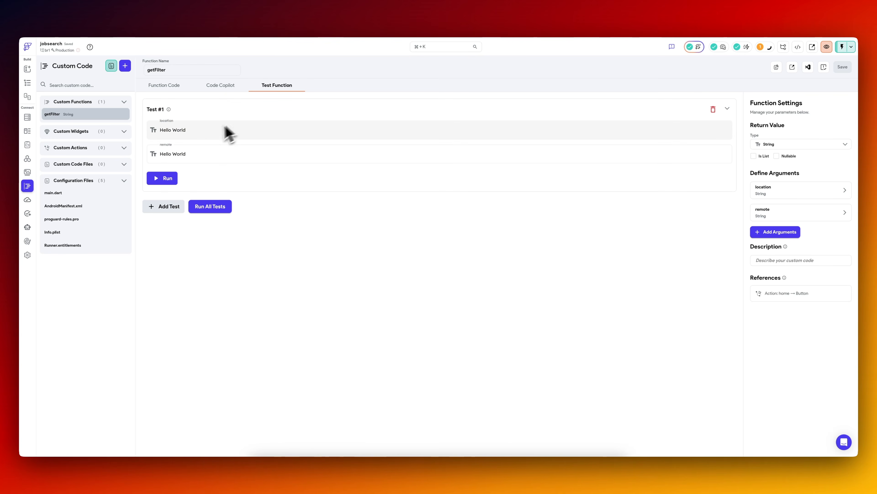
pyautogui.click(204, 129)
pyautogui.write('New York')
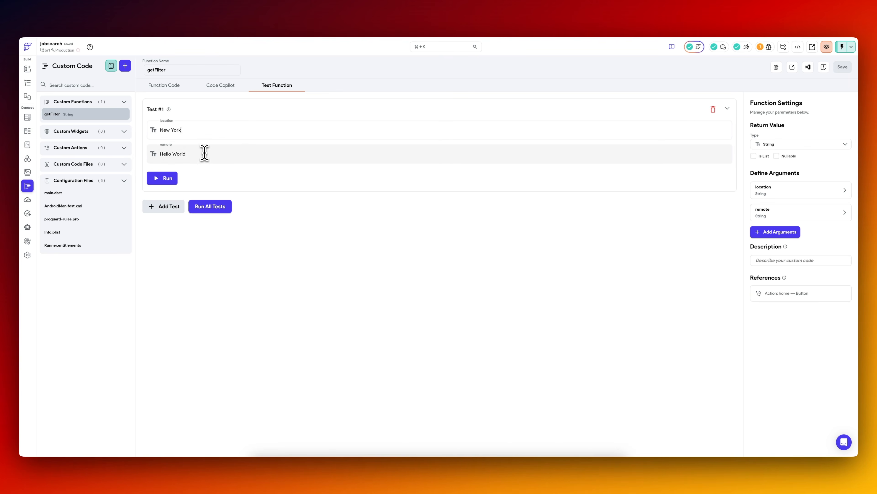
pyautogui.write('true')
pyautogui.press('Return')
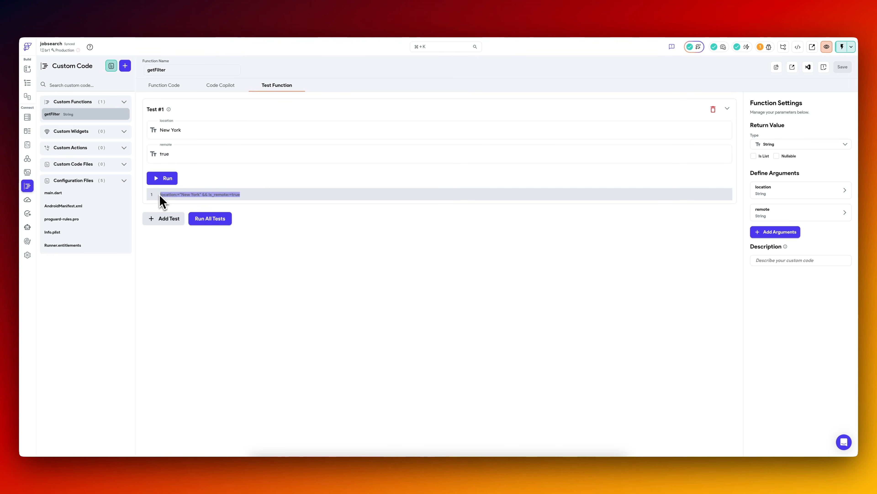
# Step: Test the SearchJobs API call with the filter variable set to location:="New York" && is_remote:=true
pyautogui.click(27, 158)
pyautogui.click(383, 100)
pyautogui.click(398, 179)
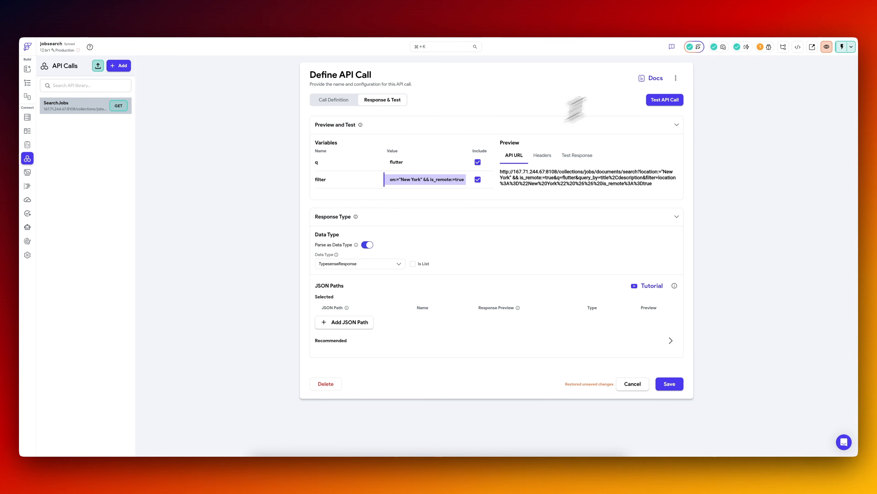
pyautogui.click(665, 100)
# Step: Retest the SearchJobs call with the filter value in the form filter_by=location:="Miami" && is_remote:=true
pyautogui.press('BackSpace')
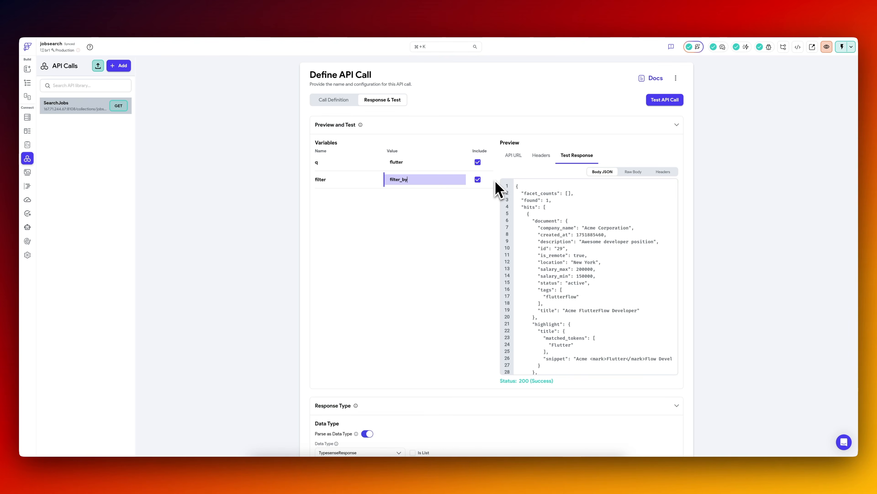
pyautogui.press('super+v')
pyautogui.press('Left')
pyautogui.press('Left')
pyautogui.press('Left')
pyautogui.press('Left')
pyautogui.press('Left')
pyautogui.press('Left')
pyautogui.press('Left')
pyautogui.write('=')
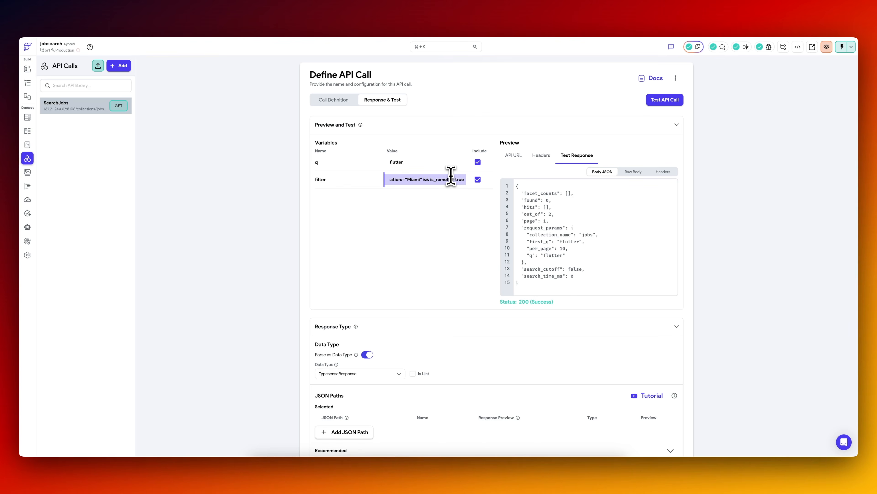
# Step: Retest the SearchJobs call with the filter changed to location:="Miami" && is_remote:=false
pyautogui.write('se')
pyautogui.press('Return')
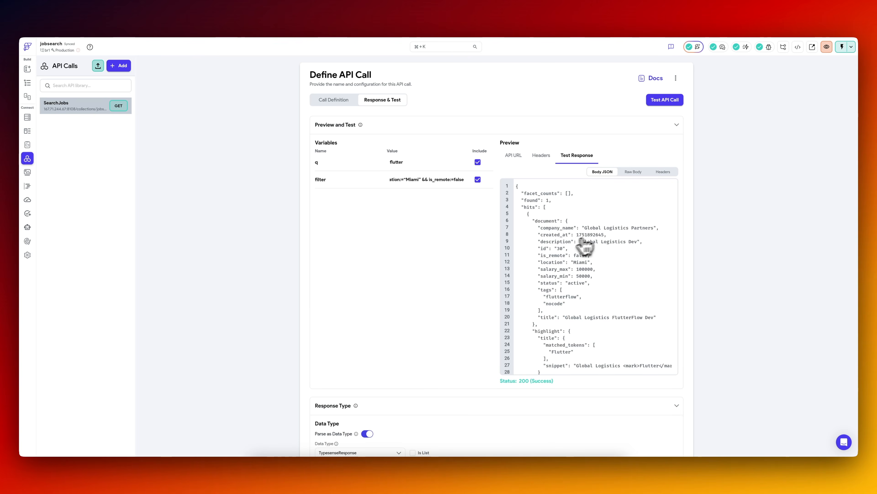
pyautogui.click(432, 178)
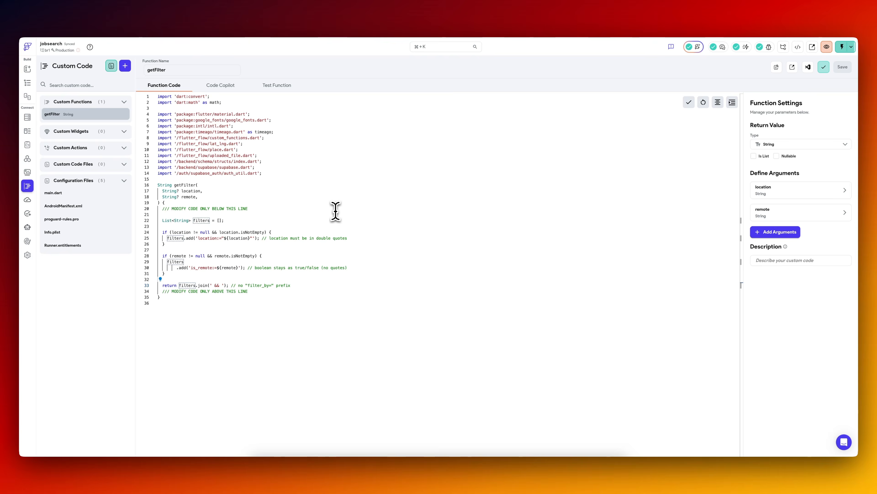
# Step: Prefix the getFilter return value with 'filter_by=' + before filters.join and save the function
pyautogui.write("'fil")
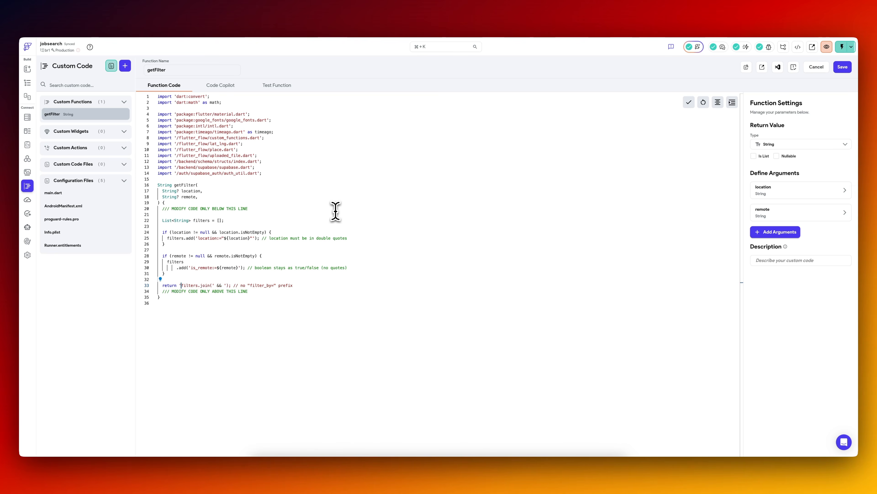
pyautogui.write("ter_by=' +")
pyautogui.click(843, 67)
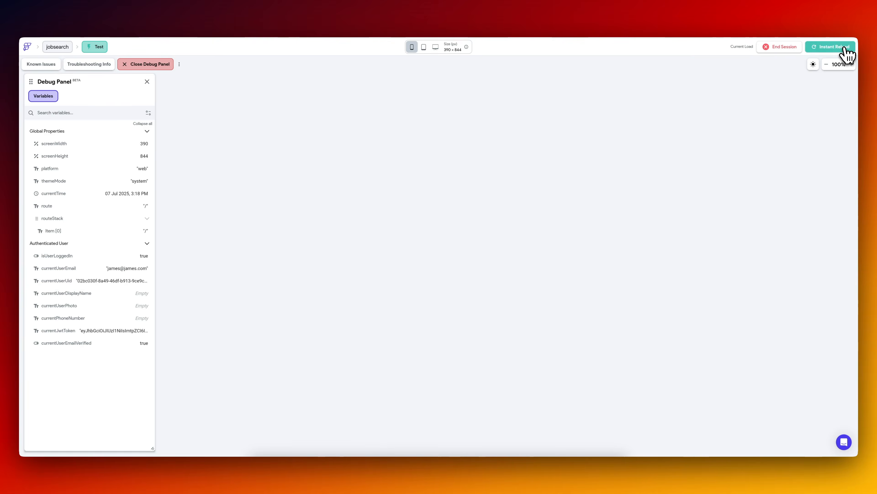
# Step: Test the updated job board by searching for flutter jobs with the Location filter set to Miami
pyautogui.click(843, 48)
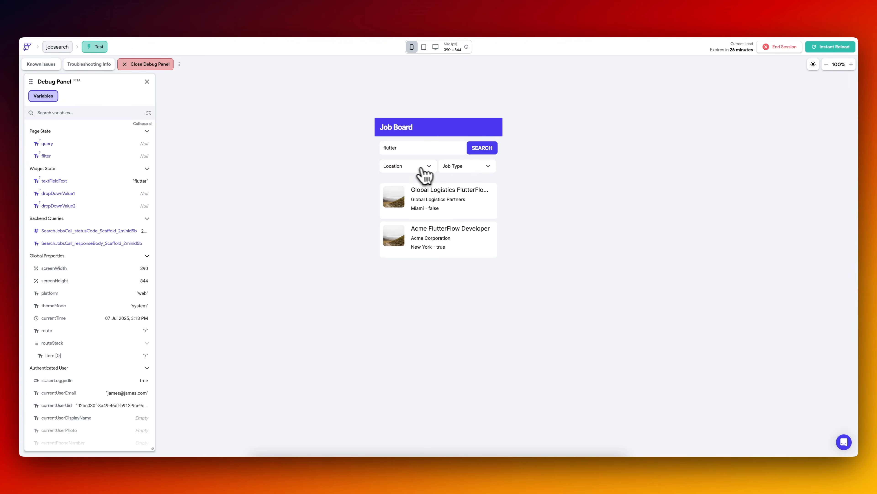
pyautogui.click(413, 169)
pyautogui.click(401, 189)
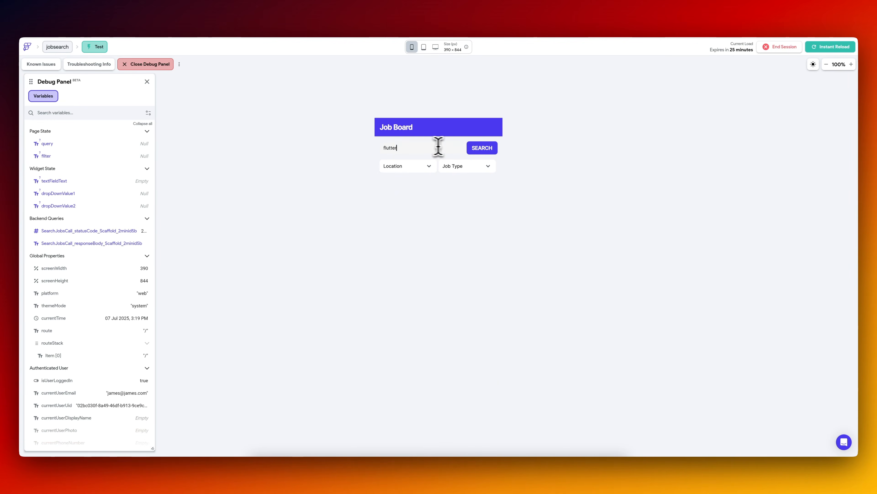
pyautogui.click(483, 153)
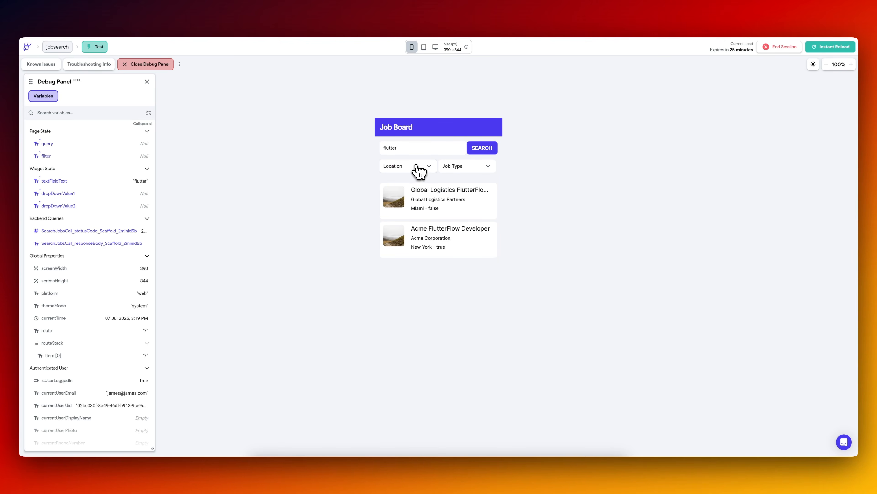
# Step: Test the flutter search with Location set to New York and check the options offered in the Location dropdown
pyautogui.click(417, 168)
pyautogui.click(401, 196)
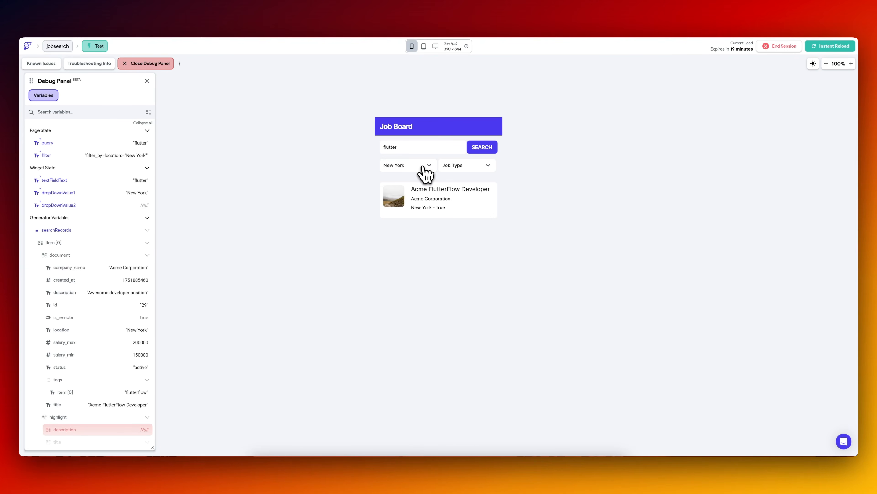
pyautogui.click(425, 168)
pyautogui.click(409, 151)
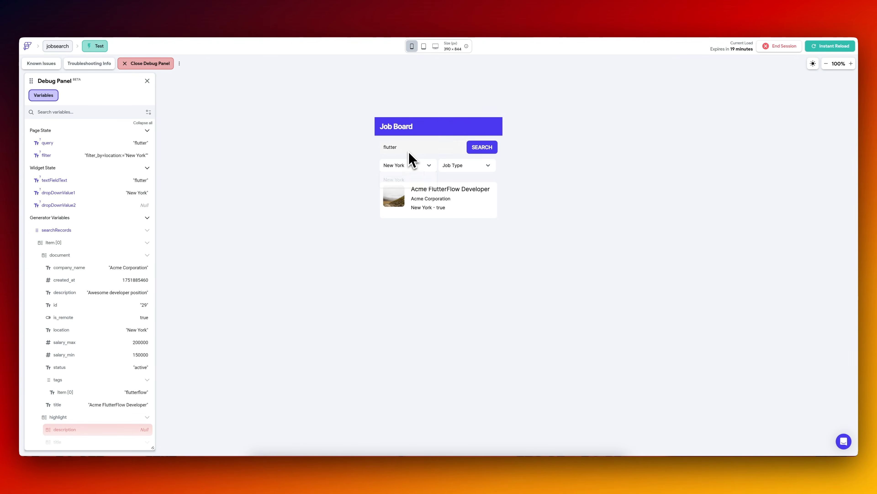
pyautogui.click(412, 167)
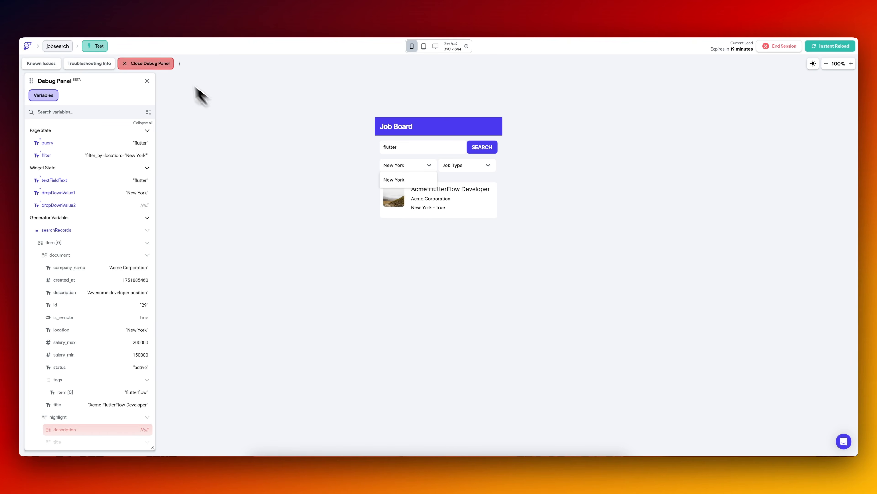
pyautogui.click(103, 18)
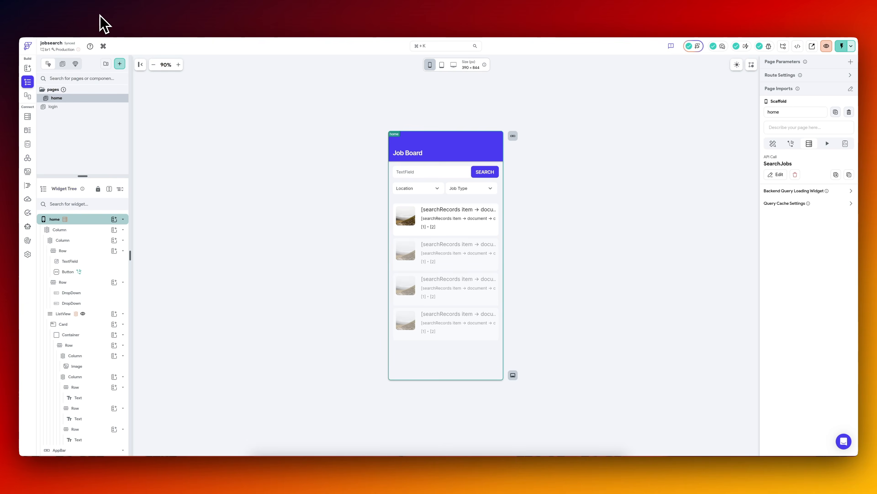
pyautogui.click(490, 174)
pyautogui.rightClick(106, 270)
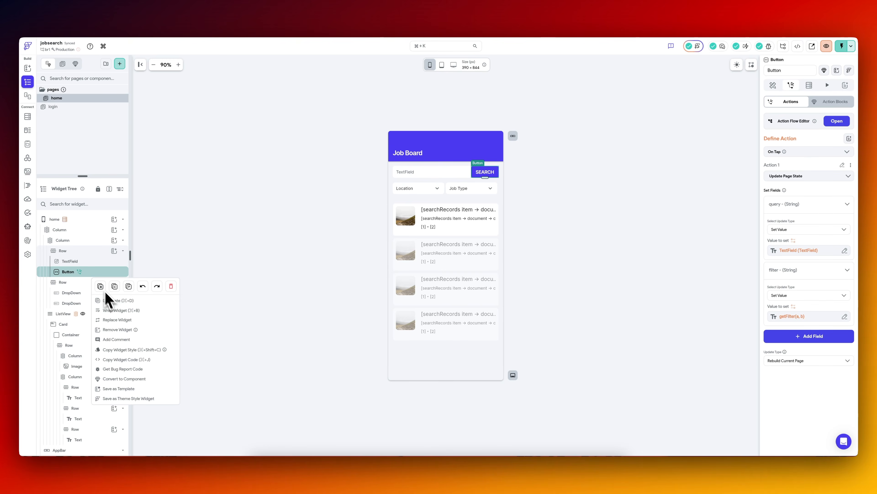
pyautogui.click(113, 303)
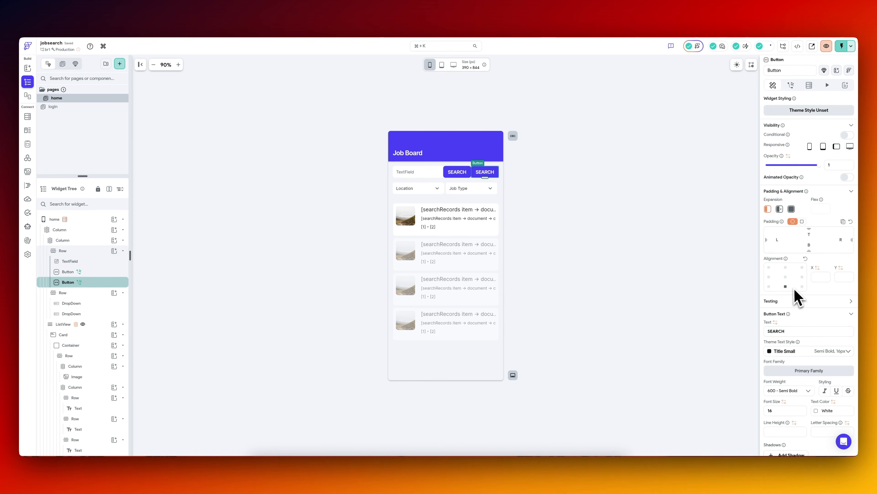
pyautogui.scroll(-5, 794, 297)
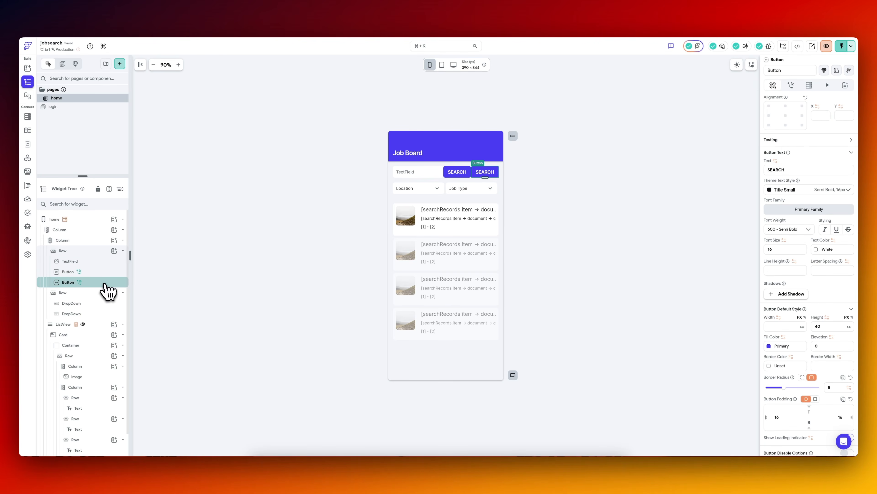
pyautogui.press('Delete')
# Step: Add an IconButton beside the SEARCH button with a red #ff0003 fill and the Clear icon
pyautogui.click(114, 250)
pyautogui.write('butt')
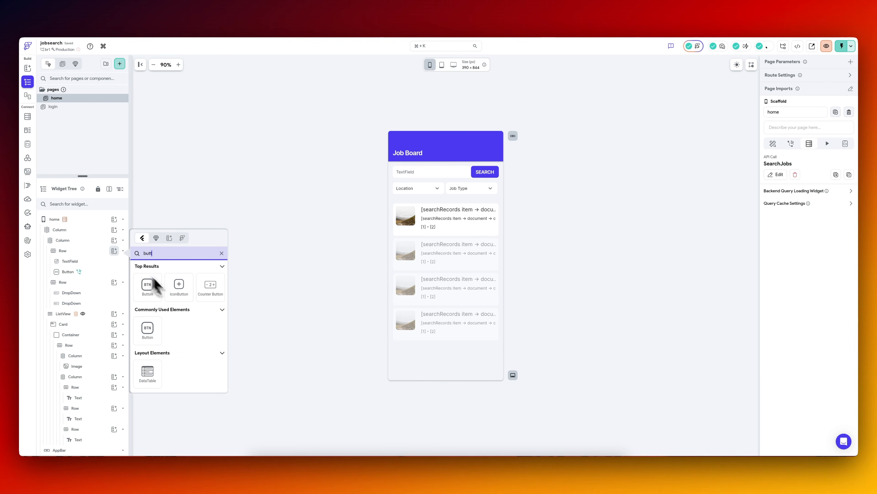
pyautogui.click(179, 287)
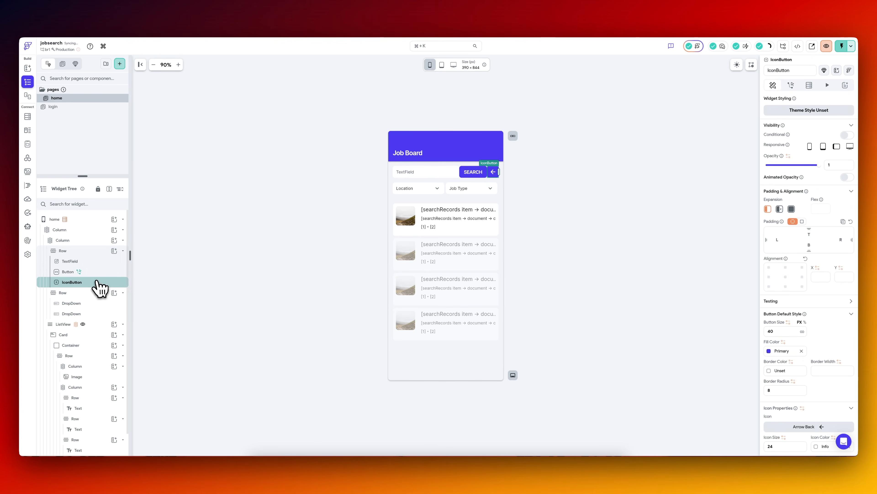
pyautogui.click(769, 351)
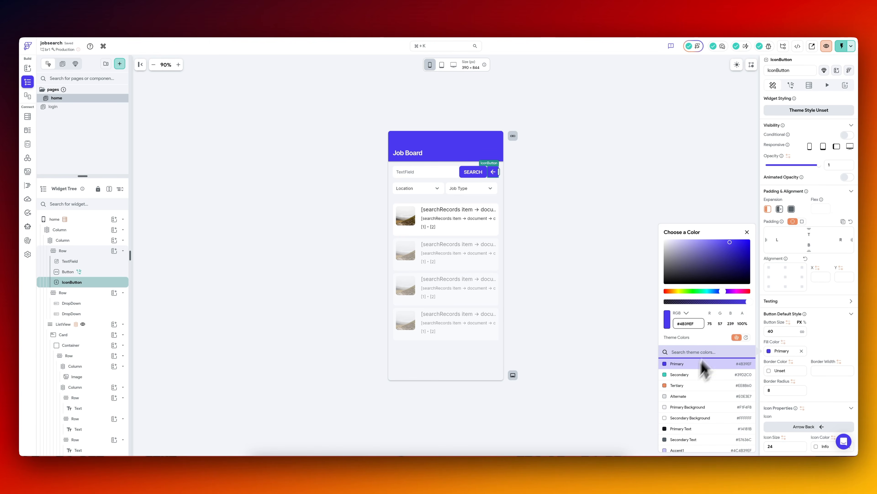
pyautogui.moveTo(739, 291); pyautogui.dragTo(758, 247)
pyautogui.click(833, 334)
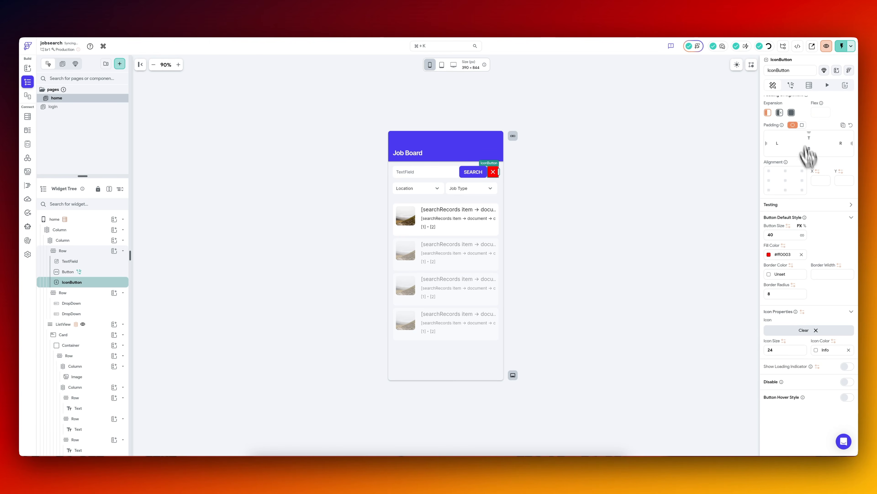
# Step: Copy the Update Page State action from the SEARCH button's On Tap flow for use on the red icon button
pyautogui.click(791, 85)
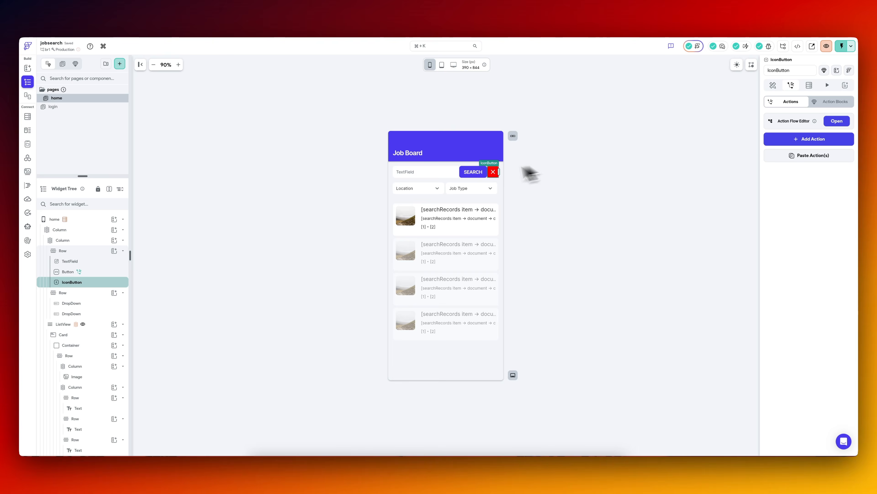
pyautogui.click(474, 172)
pyautogui.click(839, 120)
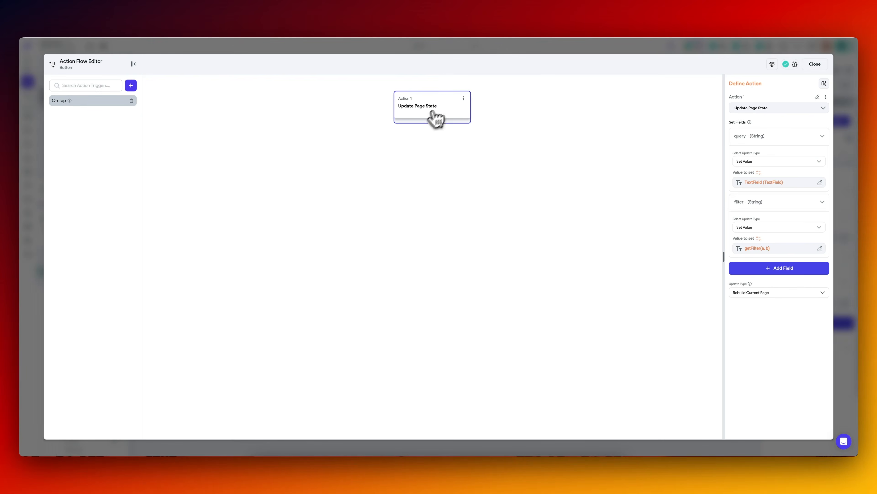
pyautogui.click(464, 98)
pyautogui.click(446, 110)
pyautogui.click(493, 171)
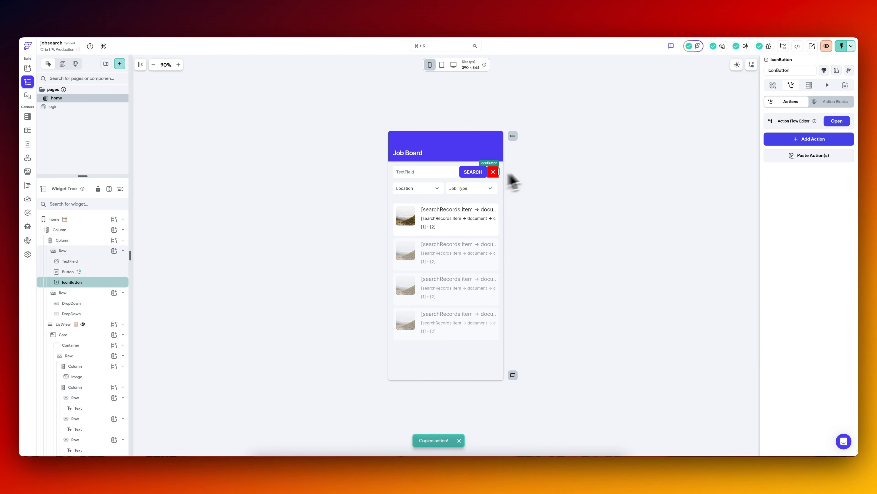
# Step: Paste the copied action onto the red icon button and set the update type of its filter field to Reset Value
pyautogui.click(823, 156)
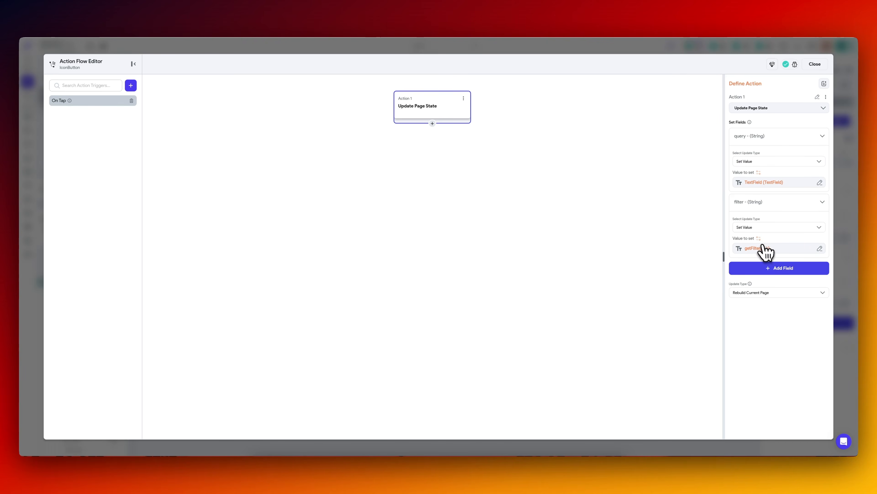
pyautogui.click(762, 227)
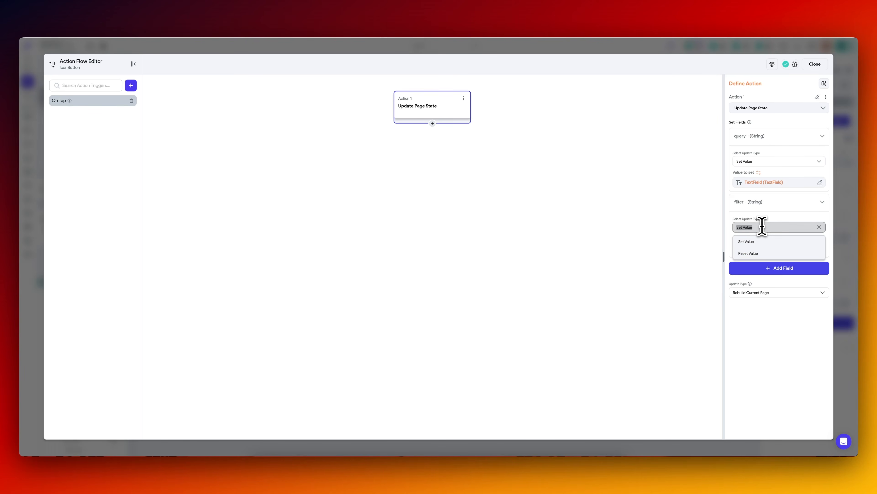
pyautogui.click(760, 255)
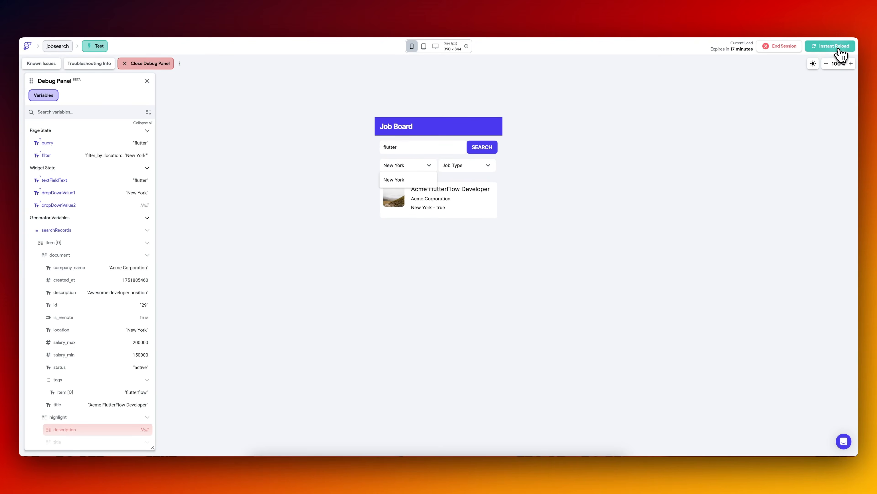
# Step: Reload the test app and search for flutter jobs, first without a location and then with Location set to Miami
pyautogui.click(834, 46)
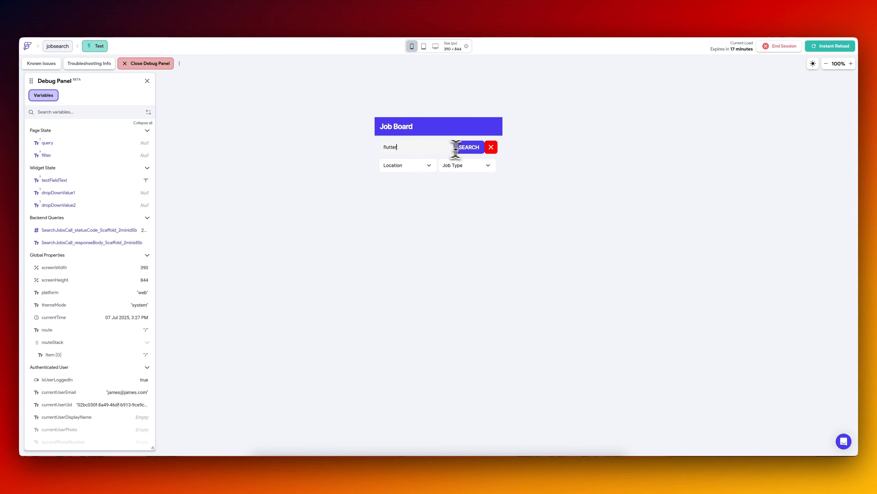
pyautogui.click(459, 148)
pyautogui.click(417, 168)
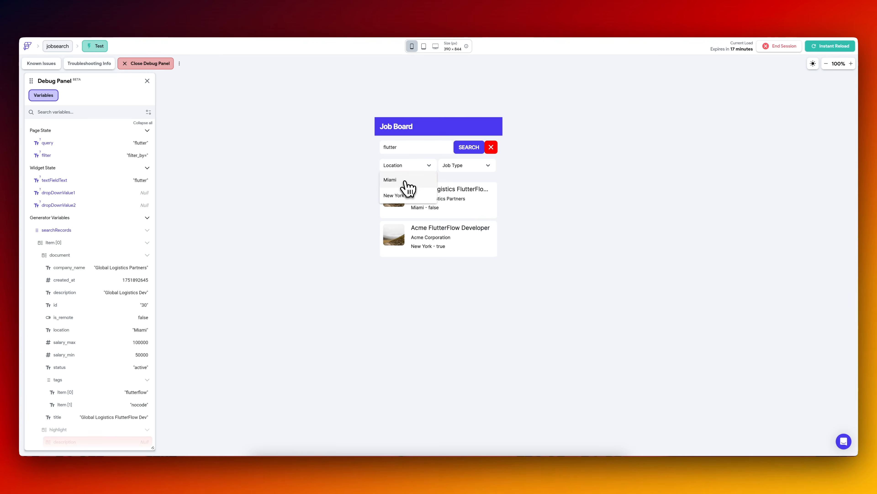
pyautogui.click(406, 188)
pyautogui.click(482, 148)
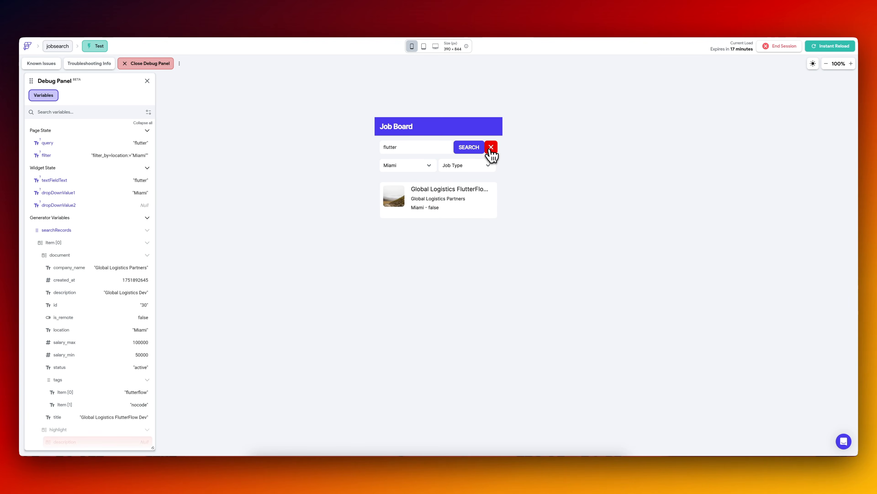
# Step: Test clearing the filter with the red icon button, including after a search with Location set to New York
pyautogui.click(429, 167)
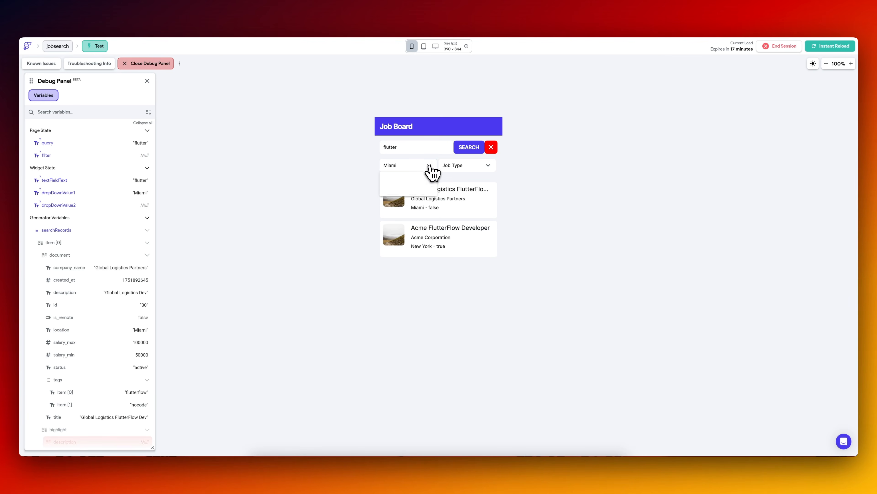
pyautogui.click(460, 175)
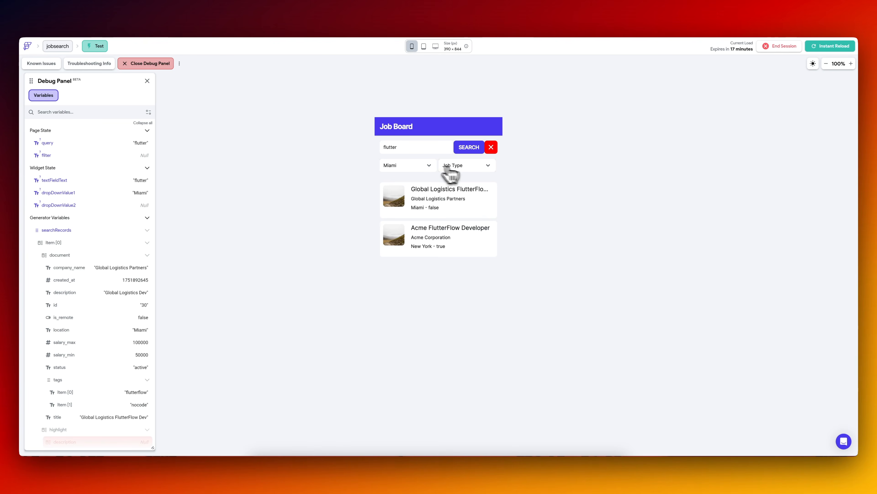
pyautogui.click(425, 169)
pyautogui.click(410, 195)
pyautogui.click(475, 148)
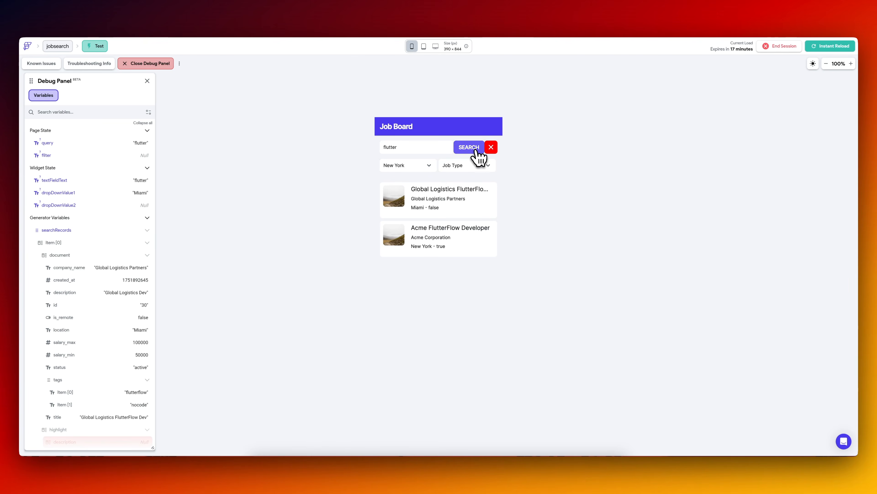
pyautogui.click(492, 149)
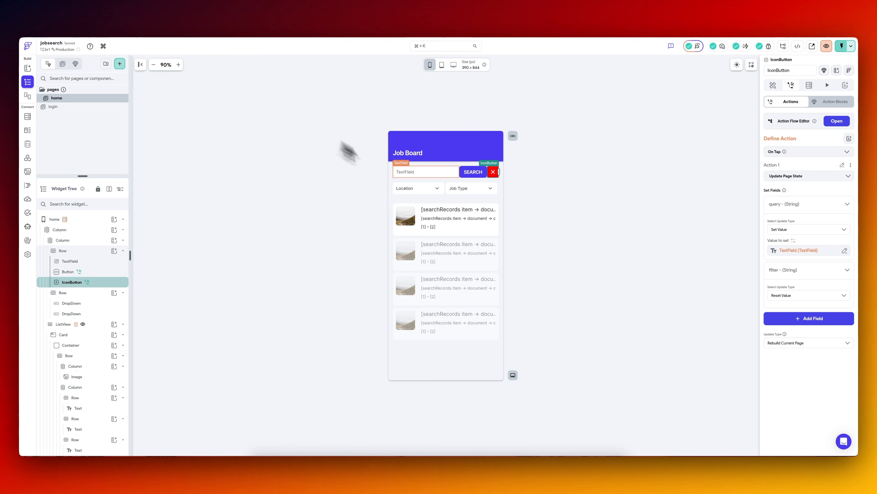
# Step: Set the update type of the query field to Reset Value in the red icon button's Update Page State action
pyautogui.click(837, 121)
pyautogui.click(764, 182)
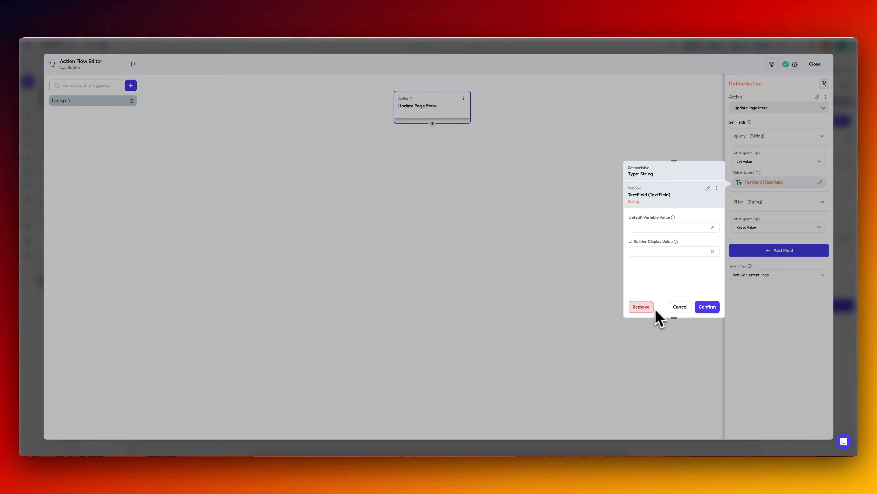
pyautogui.click(645, 310)
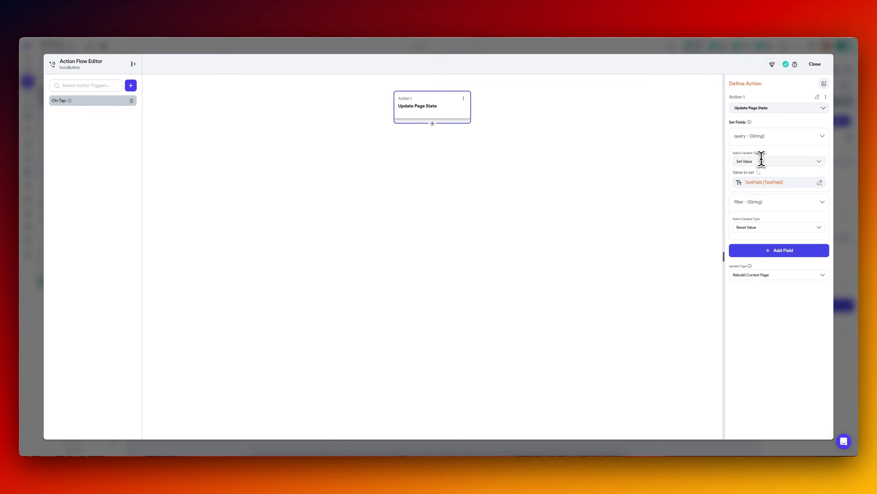
pyautogui.click(762, 161)
pyautogui.click(755, 190)
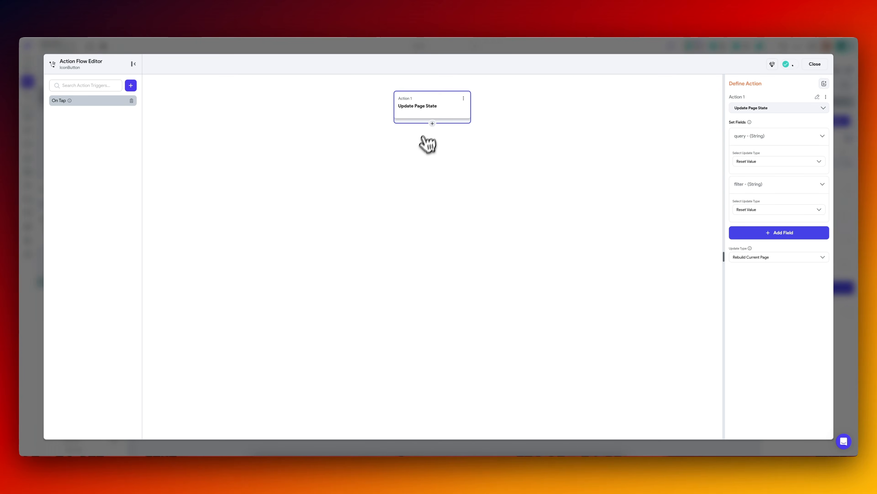
# Step: Add a Clear Text Fields/Pin Codes action for TextField_1 after the Update Page State action
pyautogui.click(432, 123)
pyautogui.click(430, 136)
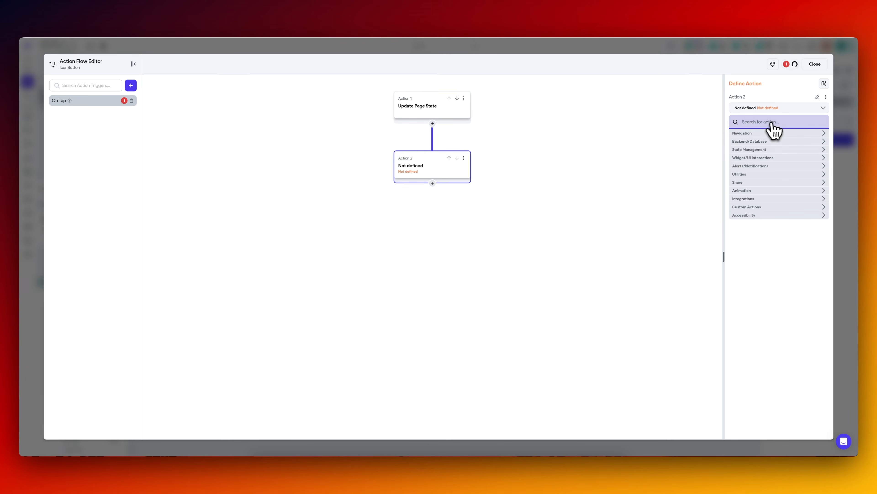
pyautogui.write('clear')
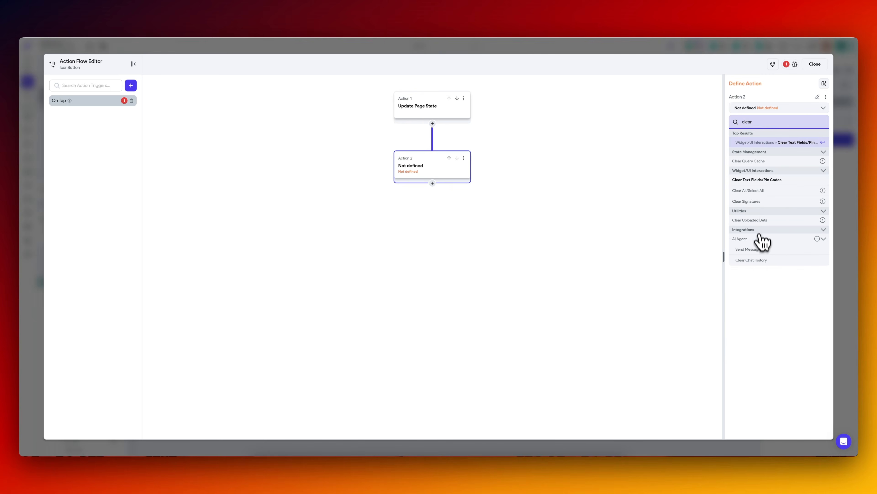
pyautogui.click(768, 180)
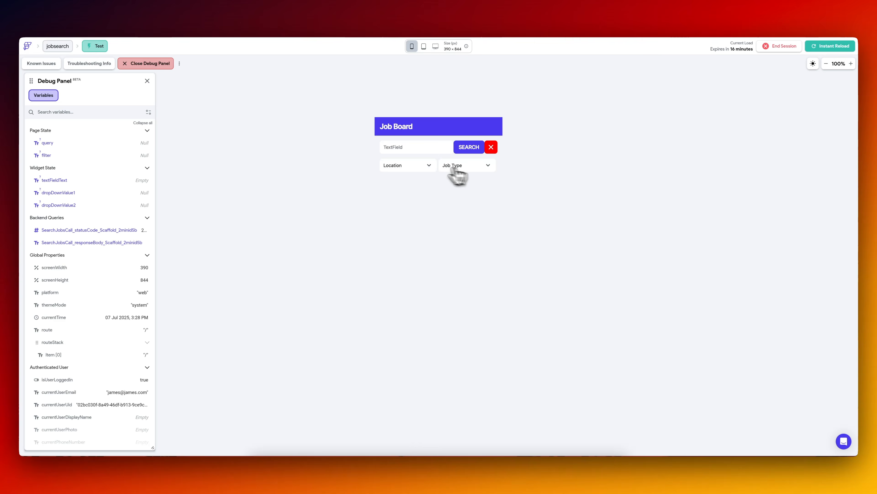
# Step: Test the red icon button by clearing a flutter search and a flutterflow search with Location set to Miami
pyautogui.click(413, 147)
pyautogui.write('flutter')
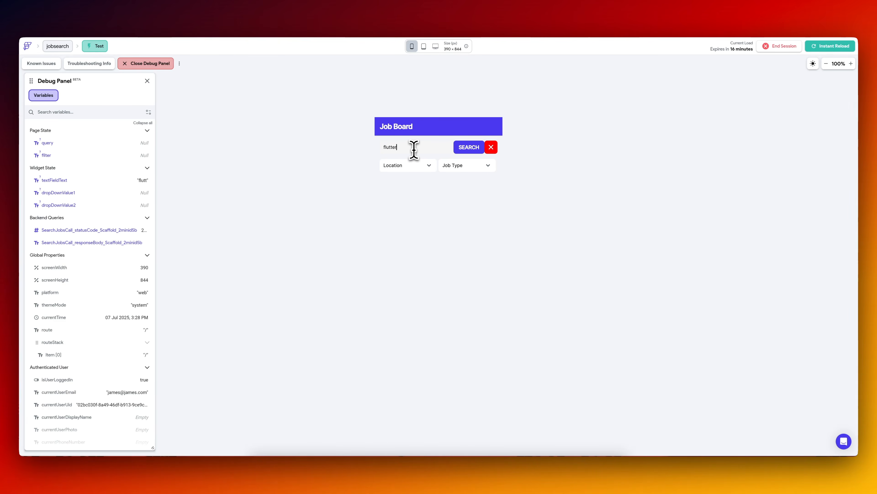
pyautogui.press('Return')
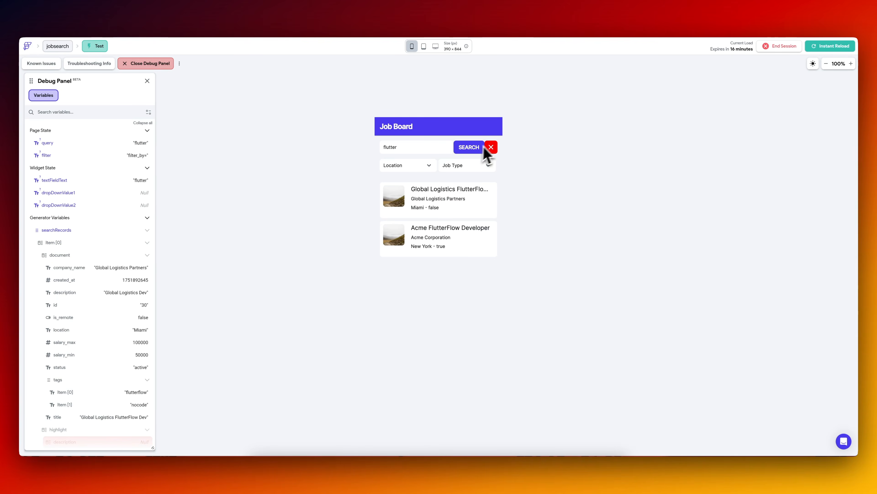
pyautogui.click(492, 148)
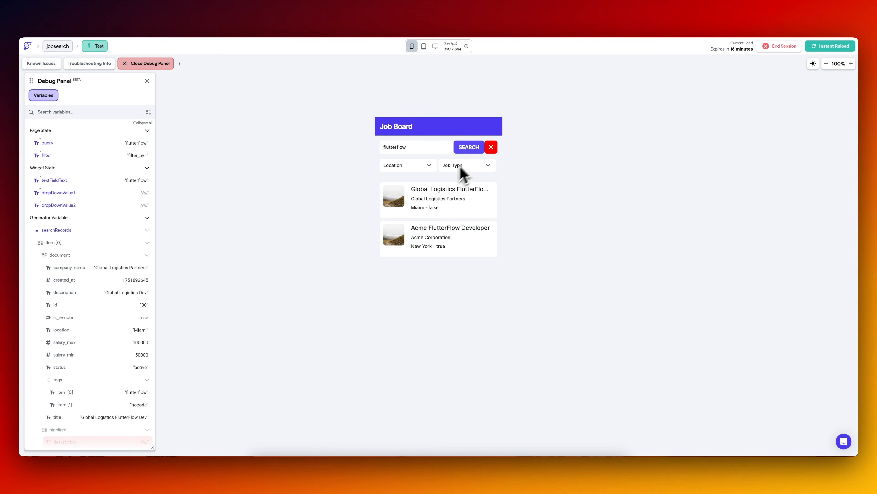
pyautogui.click(408, 165)
pyautogui.click(408, 190)
pyautogui.click(470, 148)
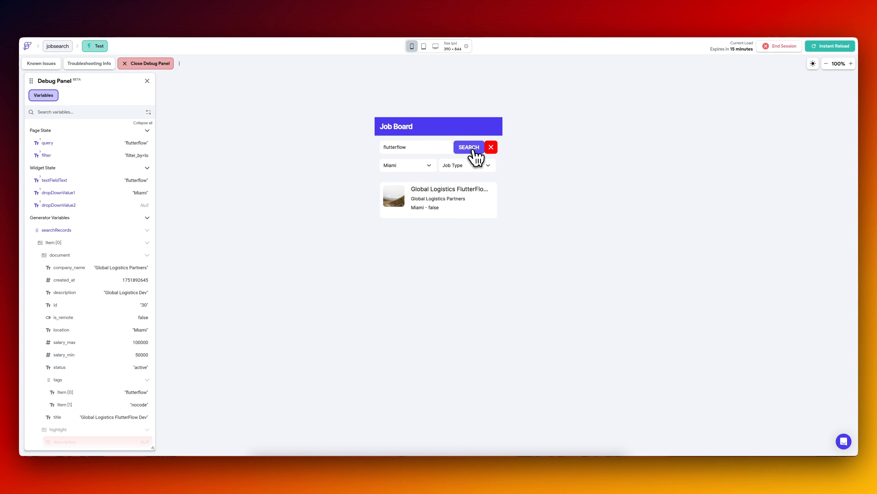
pyautogui.click(491, 147)
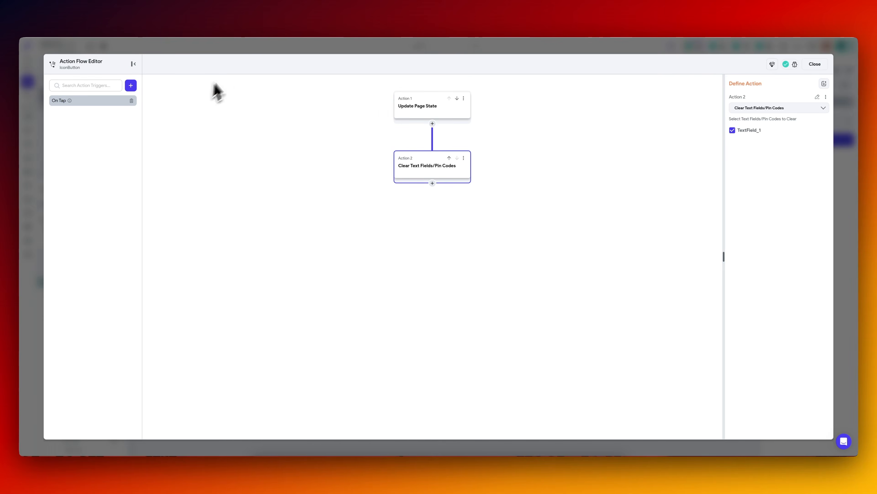
# Step: Leave the action flow editor and create a blank page named job_detail
pyautogui.press('Escape')
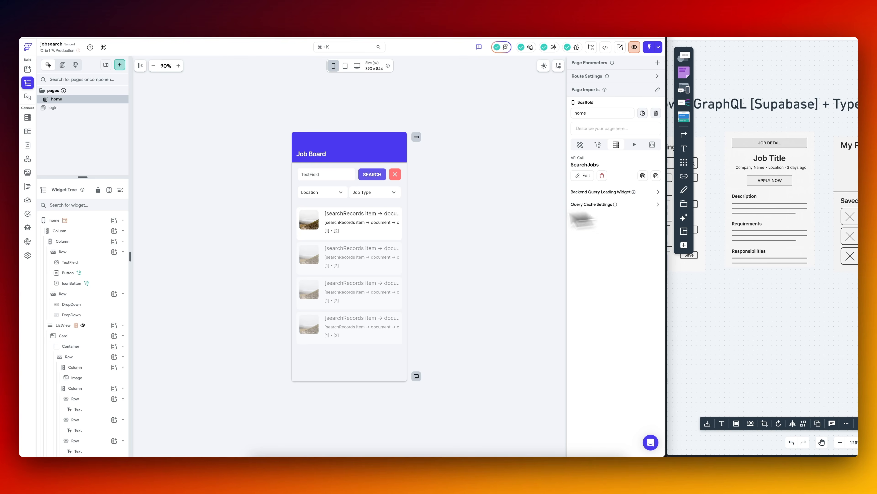
pyautogui.click(120, 64)
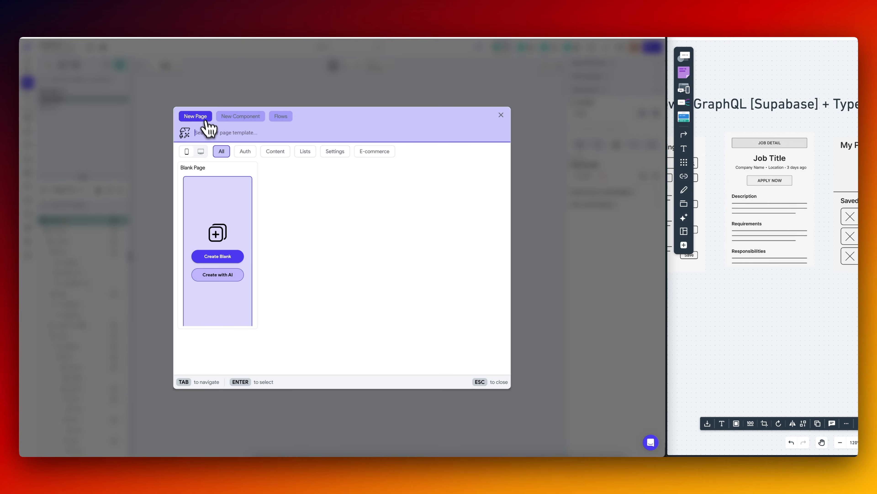
pyautogui.click(231, 258)
pyautogui.write('Job')
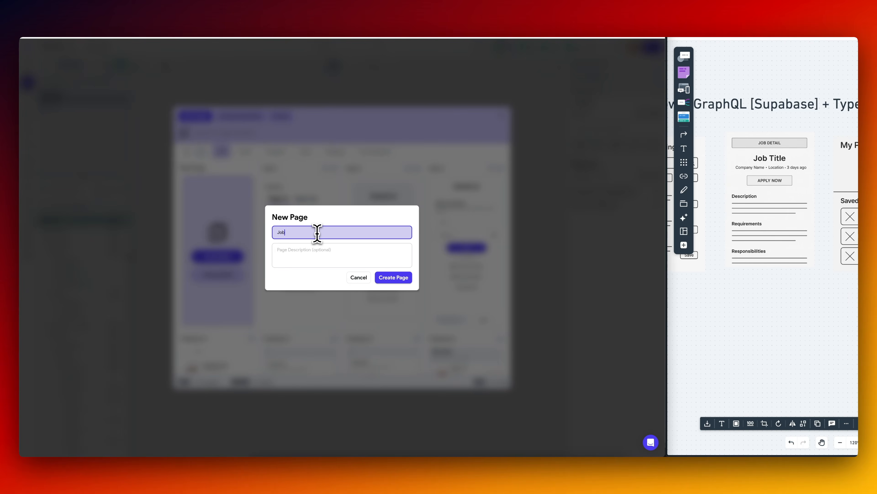
pyautogui.write('j')
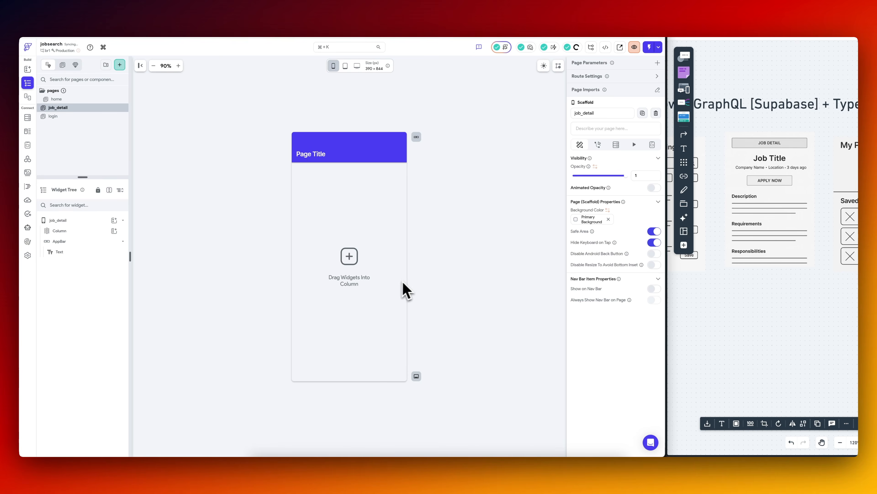
# Step: Change the job_detail page's app bar title to "Job Detail"
pyautogui.click(319, 156)
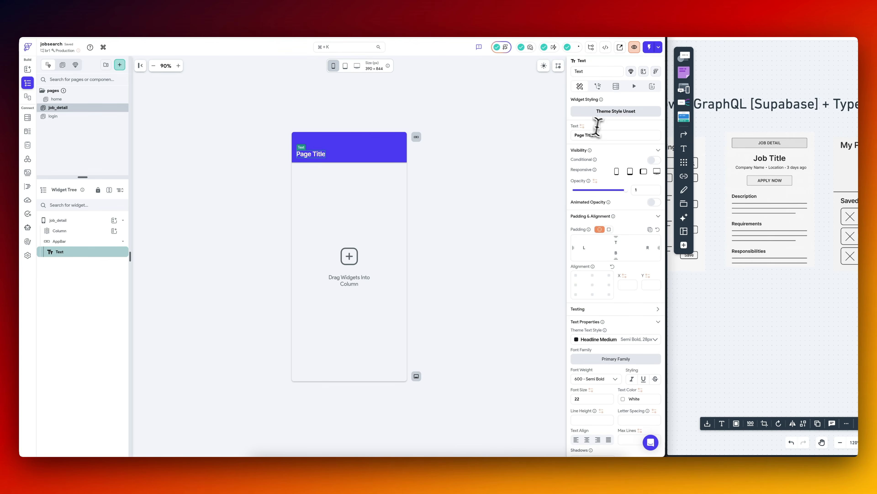
pyautogui.tripleClick(601, 136)
pyautogui.write('Job Detail')
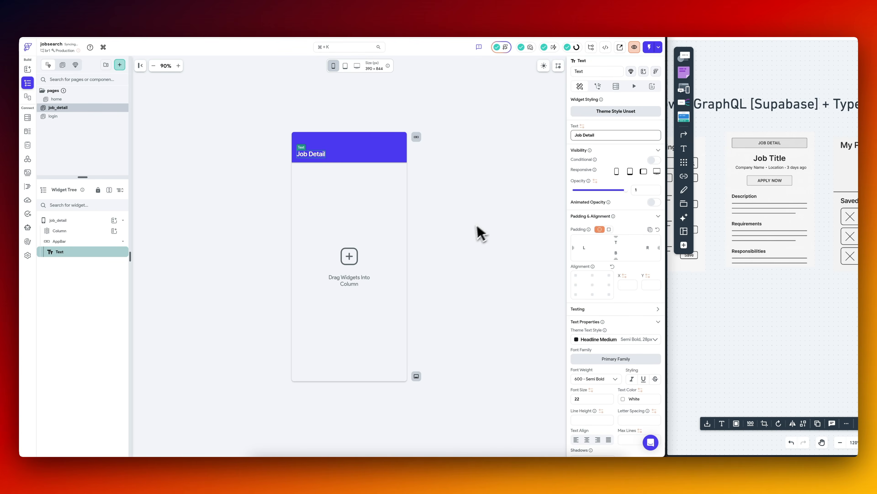
pyautogui.click(477, 231)
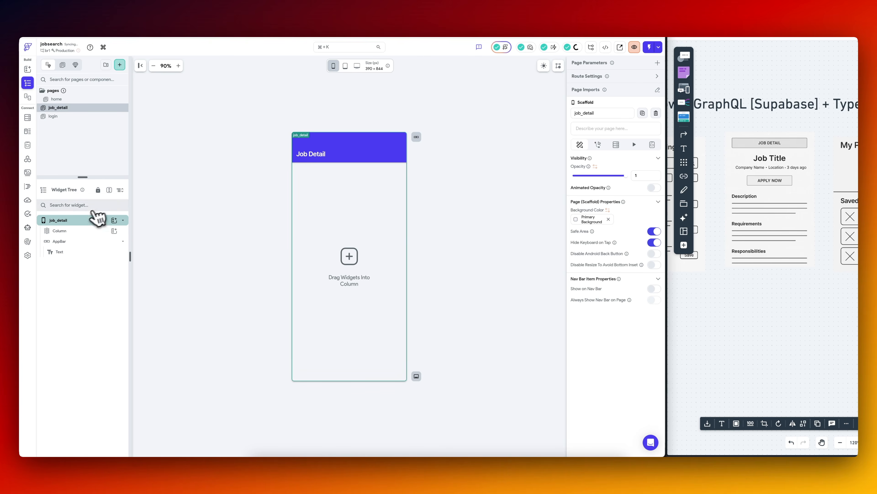
# Step: Add a card to the page's main column, containing a column with a text widget
pyautogui.click(115, 230)
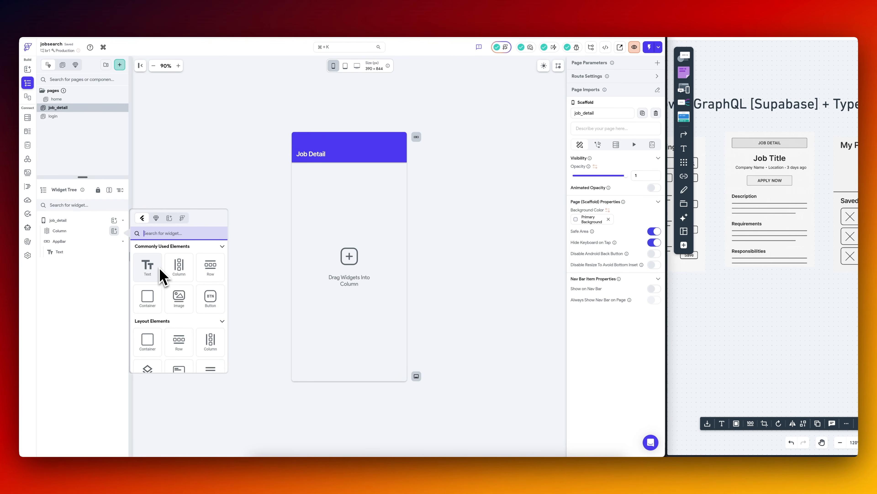
pyautogui.write('card')
pyautogui.click(152, 273)
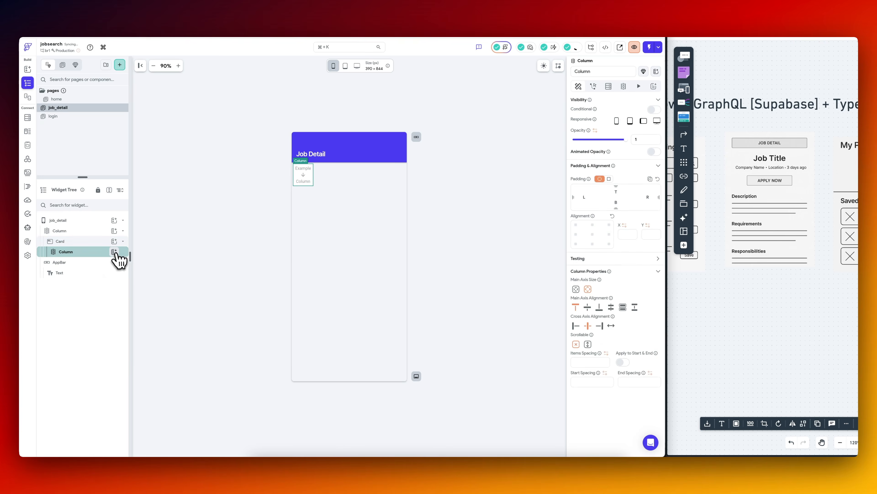
pyautogui.click(115, 252)
pyautogui.click(148, 287)
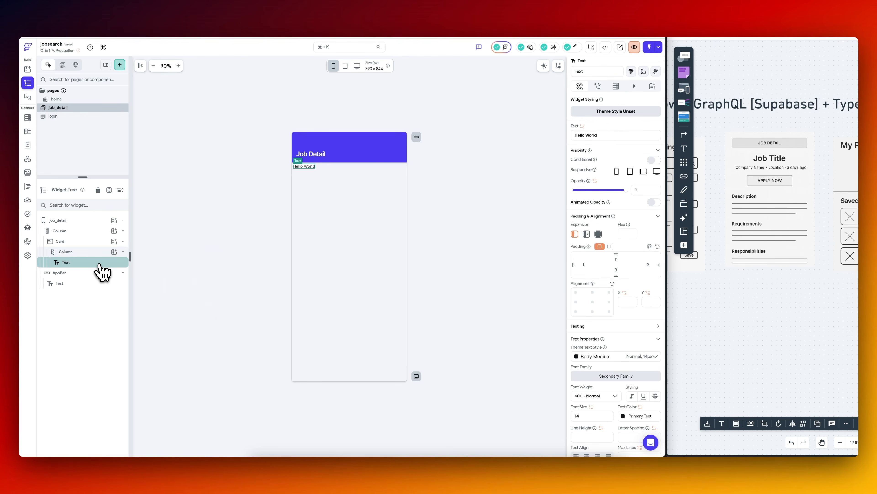
# Step: Add a row with three text widgets below the existing text in the card's column
pyautogui.click(114, 252)
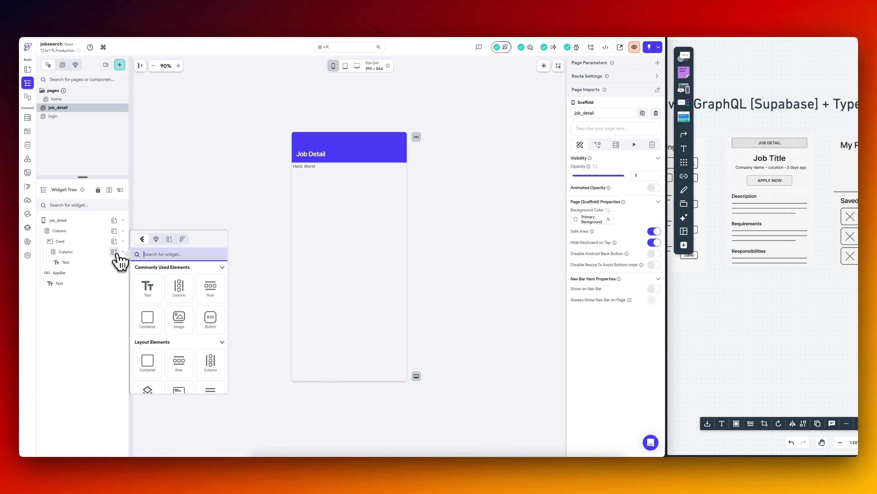
pyautogui.write('row')
pyautogui.press('Return')
pyautogui.click(114, 273)
pyautogui.click(147, 311)
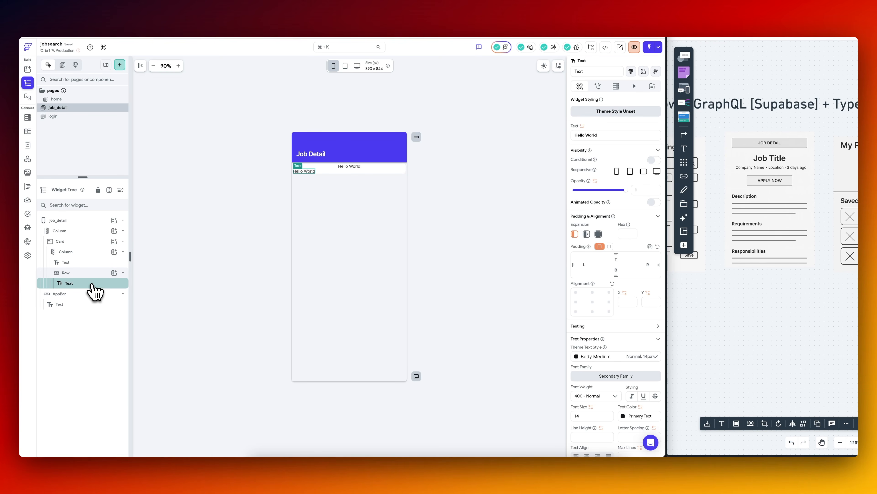
pyautogui.press('super+d')
pyautogui.press('super+d')
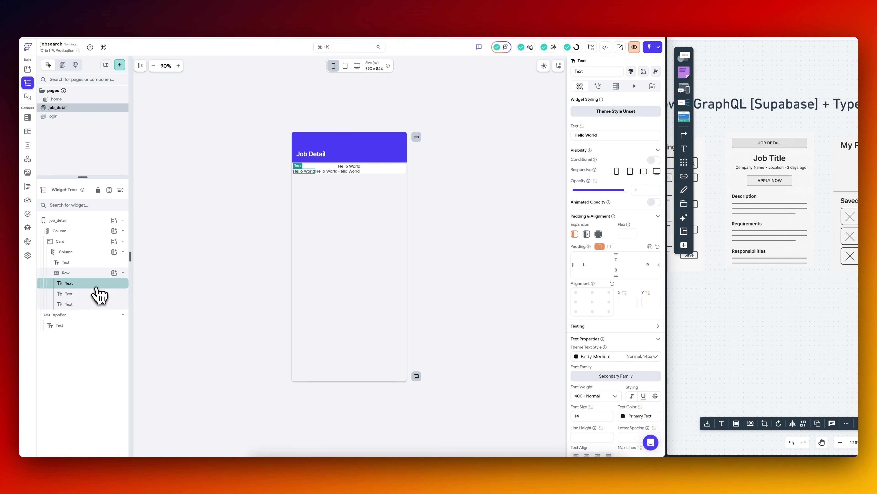
# Step: Add a second card below the first, containing a column with two text widgets
pyautogui.click(115, 231)
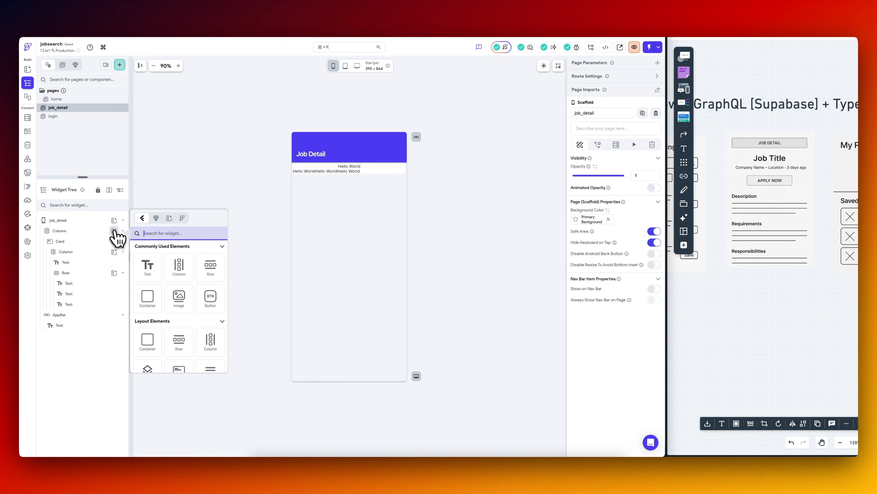
pyautogui.write('card')
pyautogui.click(149, 272)
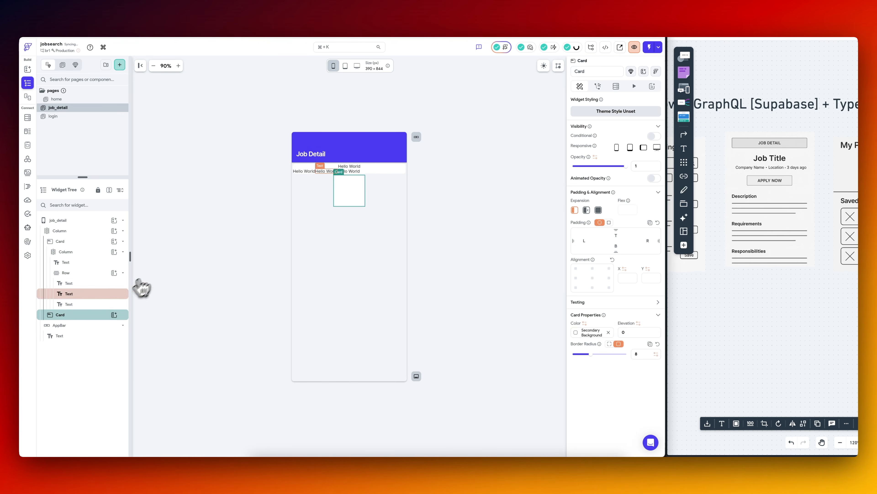
pyautogui.press('c')
pyautogui.click(115, 325)
pyautogui.click(137, 353)
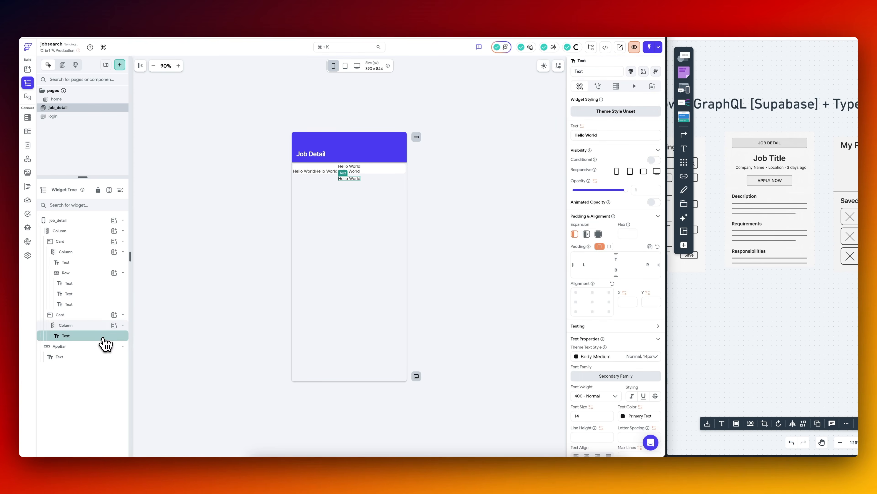
# Step: Set the first card's padding to 15 on all sides
pyautogui.click(87, 232)
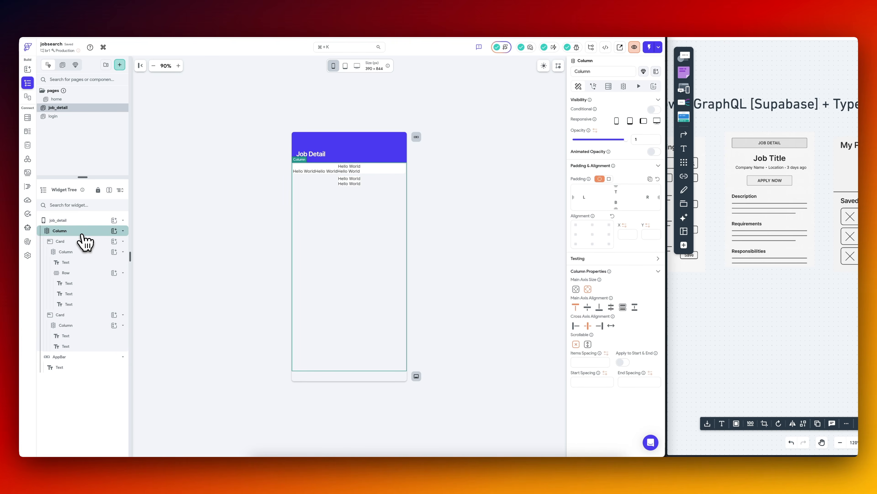
pyautogui.click(95, 242)
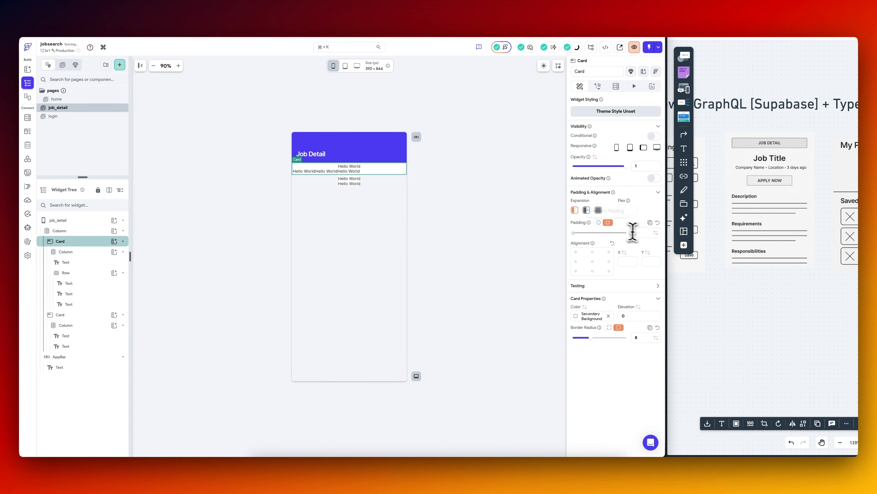
# Step: Format the first card's heading text with font size 22, weight 600 - Semi Bold and padding of 10 on all sides
pyautogui.click(93, 264)
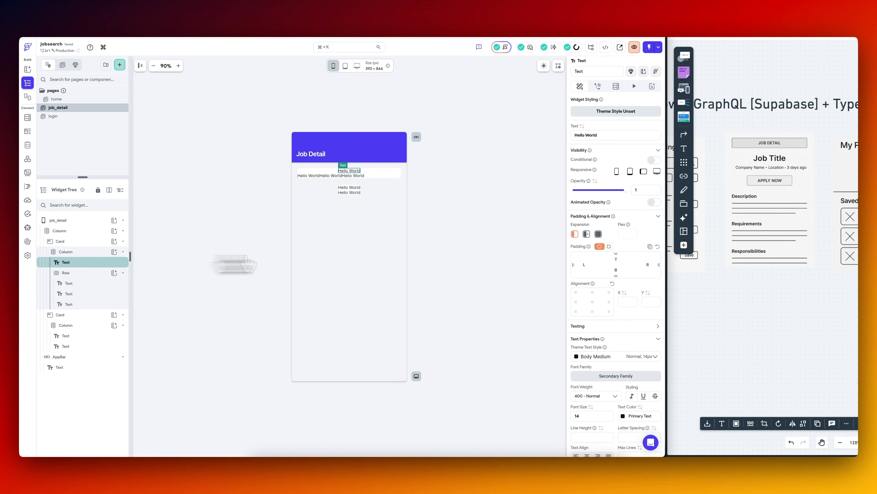
pyautogui.press('BackSpace')
pyautogui.press('BackSpace')
pyautogui.write('22')
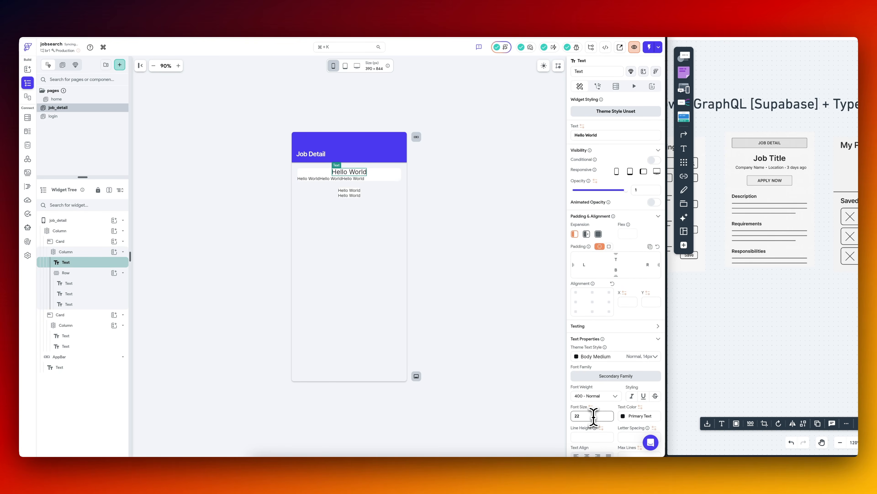
pyautogui.scroll(-3, 608, 398)
pyautogui.click(613, 343)
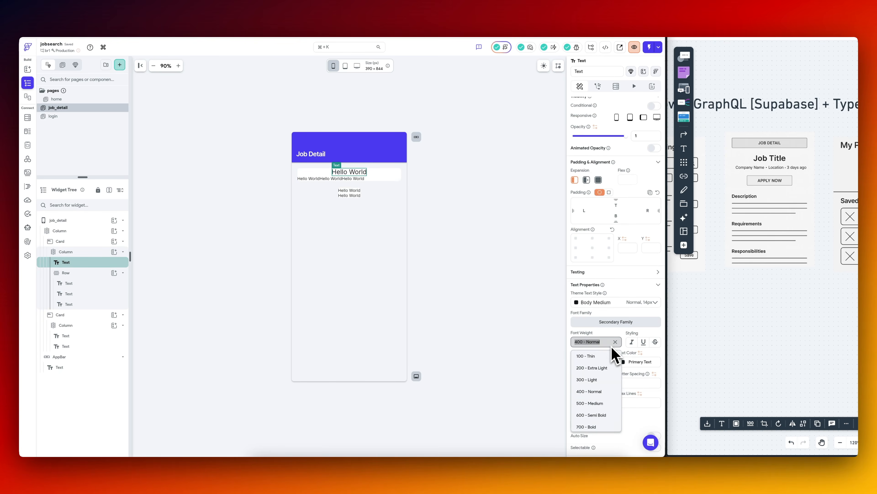
pyautogui.click(606, 417)
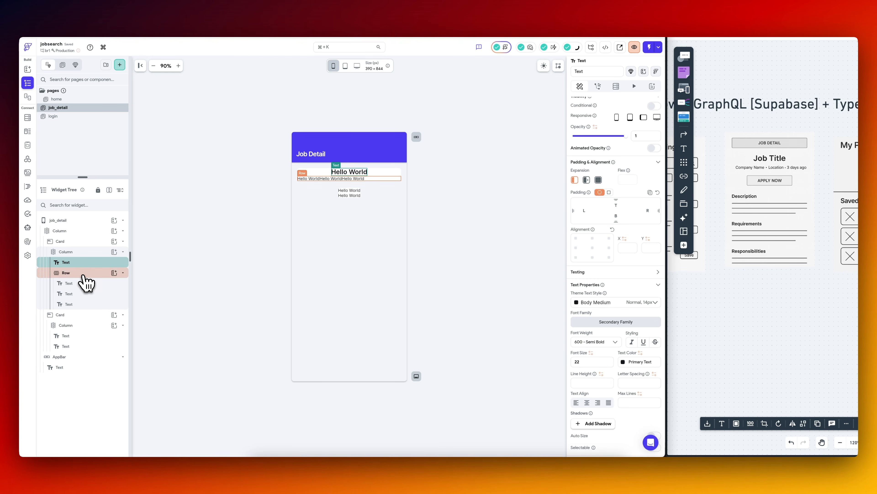
pyautogui.click(608, 192)
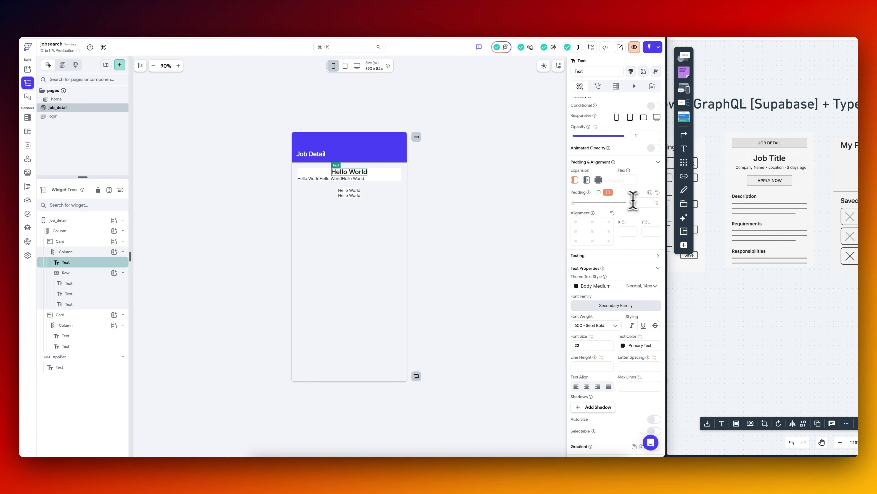
# Step: Space the three texts in the first card's row evenly across its width
pyautogui.click(94, 284)
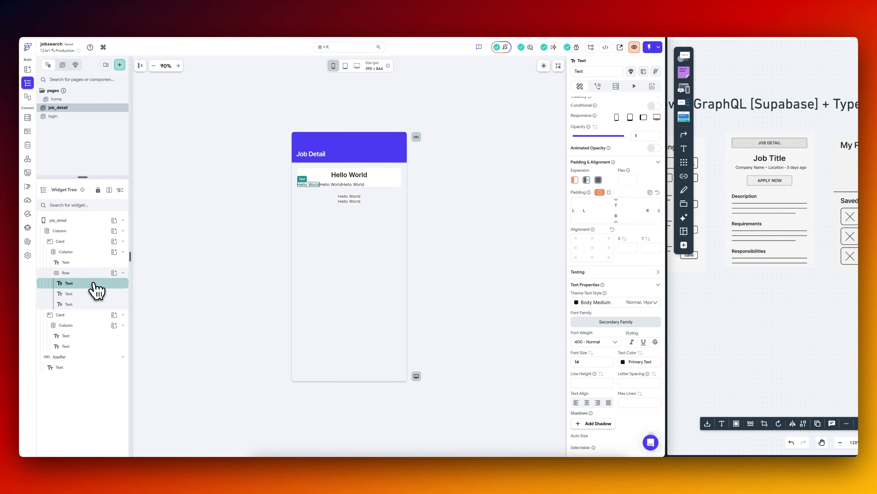
pyautogui.click(96, 276)
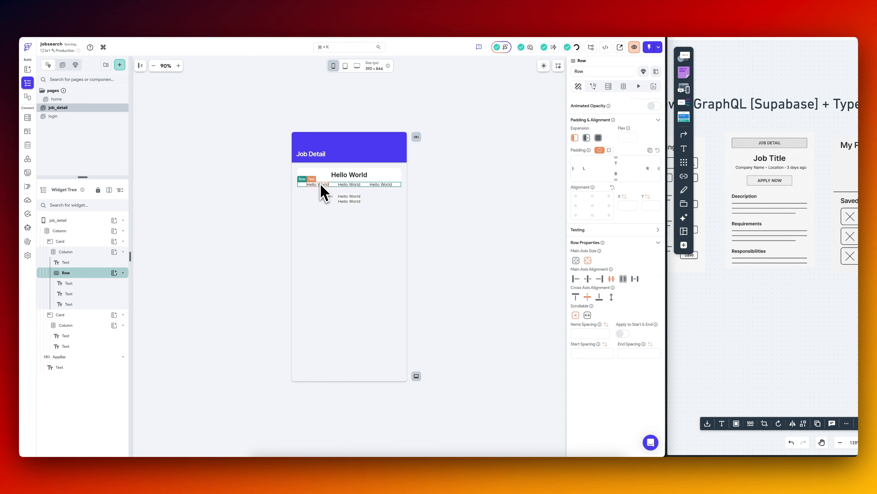
pyautogui.click(321, 186)
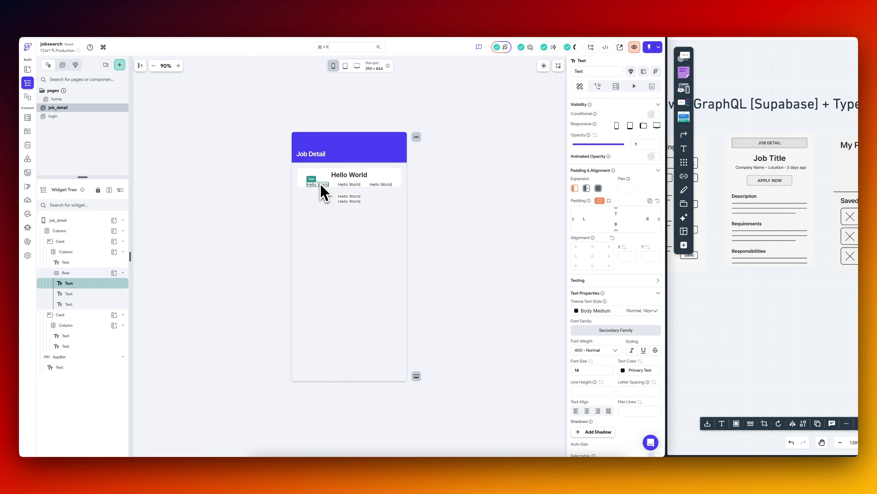
# Step: Set the padding of the column inside the first card to 20 on all sides
pyautogui.click(83, 252)
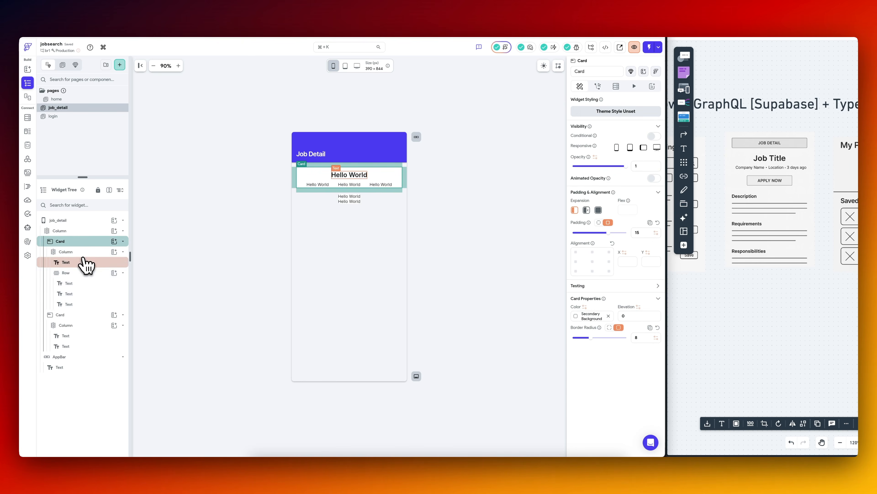
pyautogui.click(609, 179)
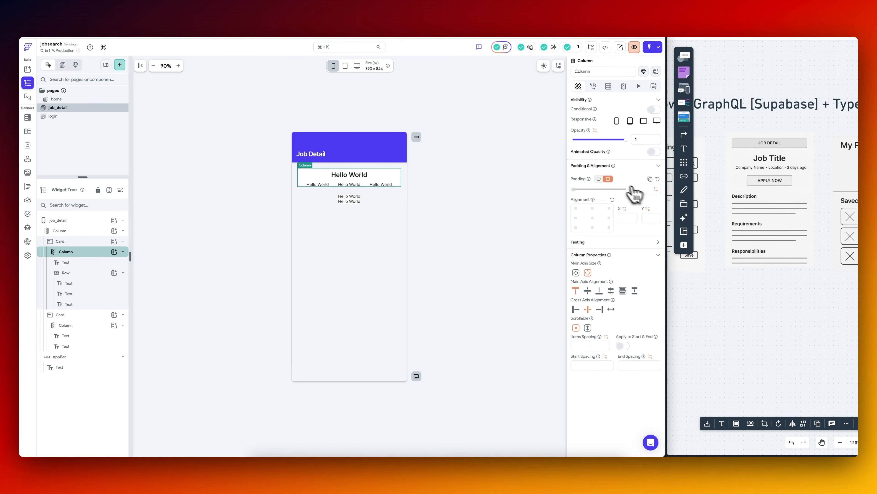
pyautogui.click(639, 189)
pyautogui.write('20')
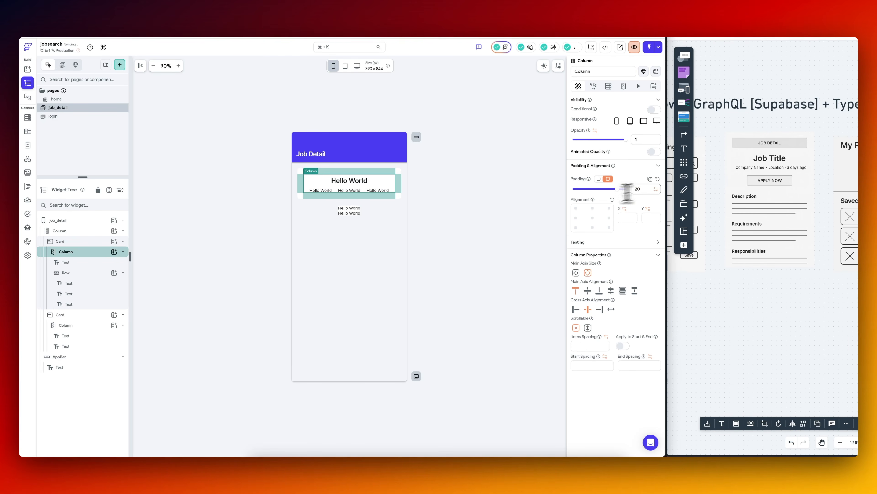
# Step: Add a button below the three-text row inside the first card's column, and set the row's padding to 20 on all sides
pyautogui.click(268, 231)
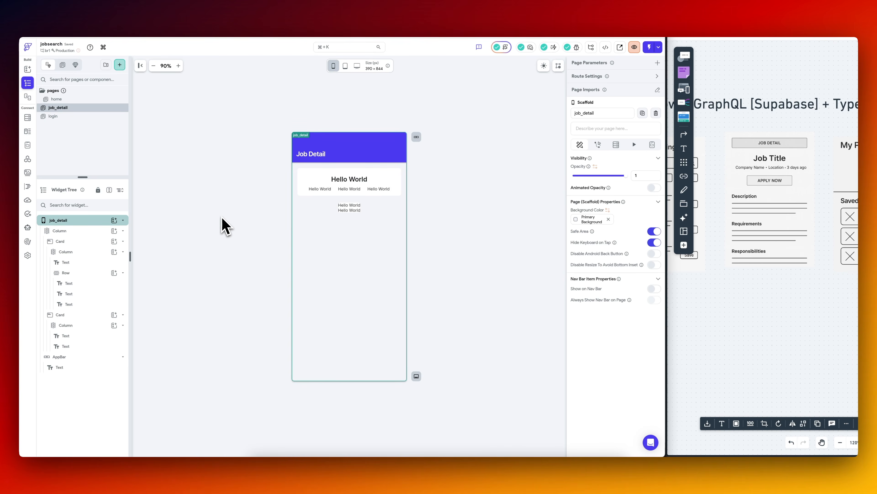
pyautogui.click(116, 232)
pyautogui.click(181, 295)
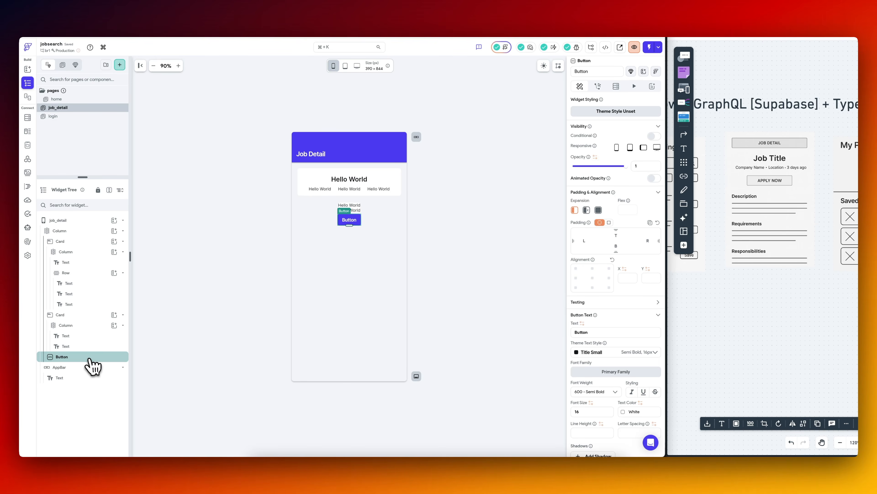
pyautogui.moveTo(91, 358); pyautogui.dragTo(77, 269)
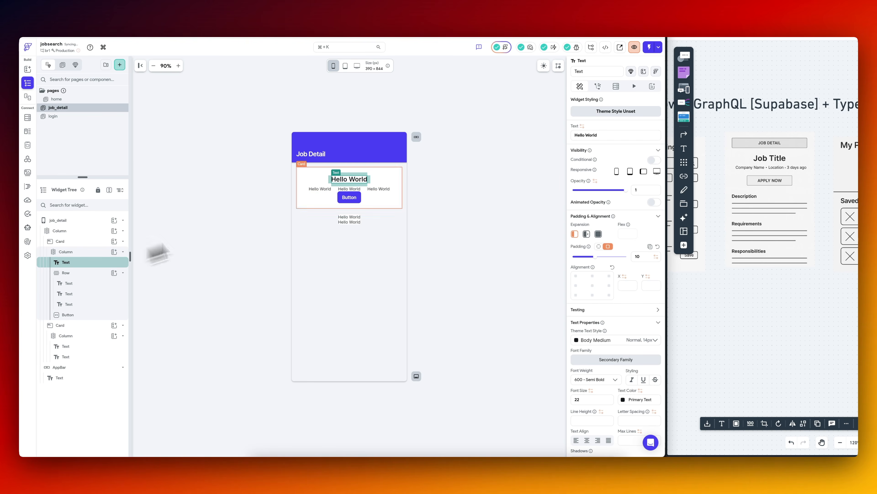
pyautogui.click(335, 189)
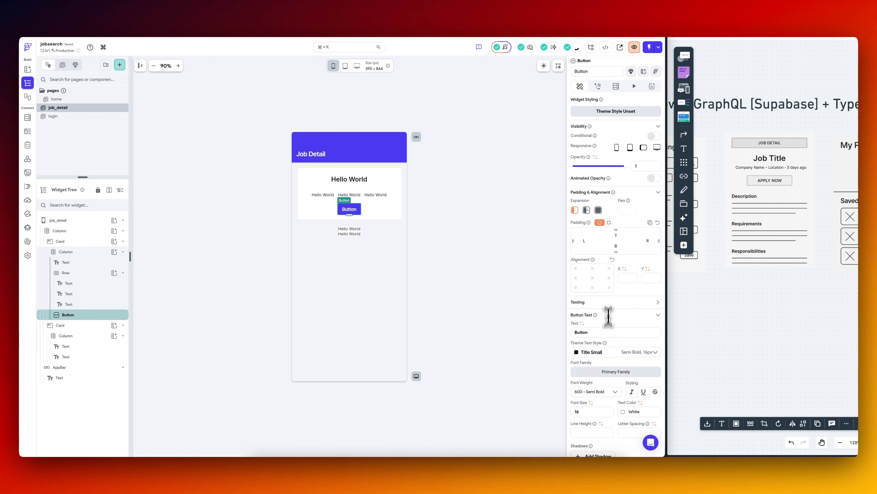
# Step: Label the first card's button APPLY NOW and set its width to 250 px
pyautogui.doubleClick(607, 333)
pyautogui.write('APPLY NOW')
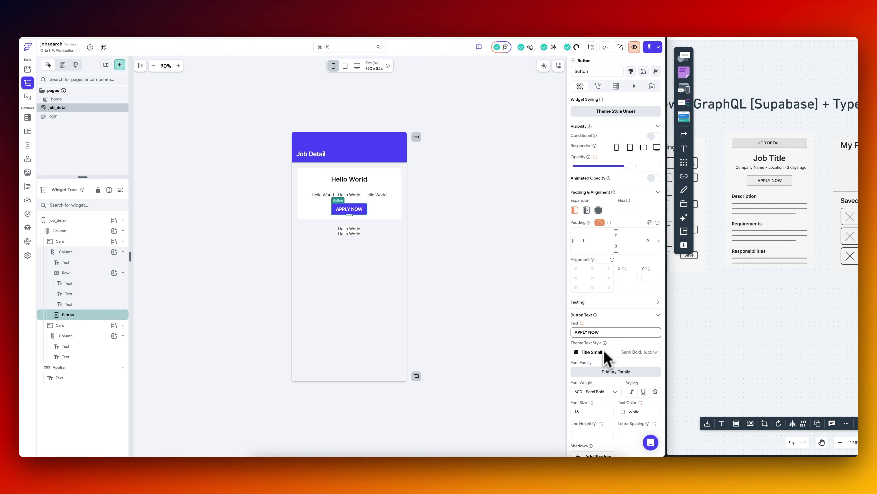
pyautogui.scroll(-5, 601, 358)
pyautogui.click(585, 327)
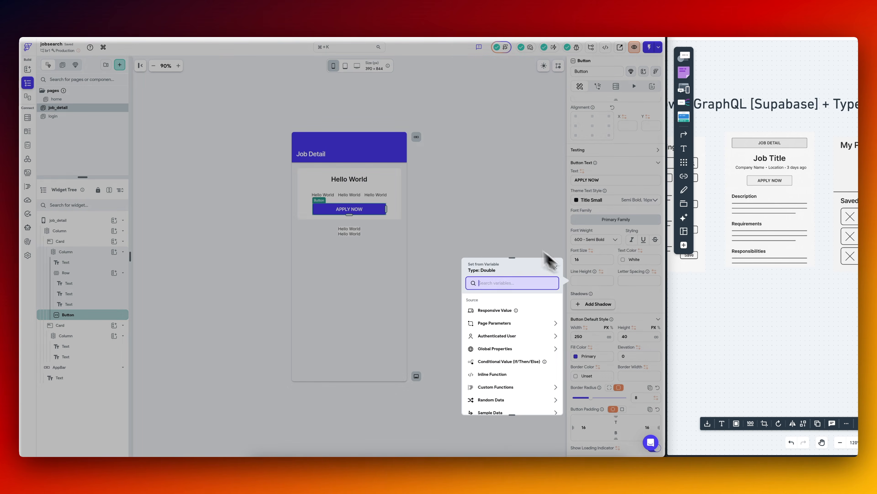
pyautogui.click(504, 228)
pyautogui.click(483, 221)
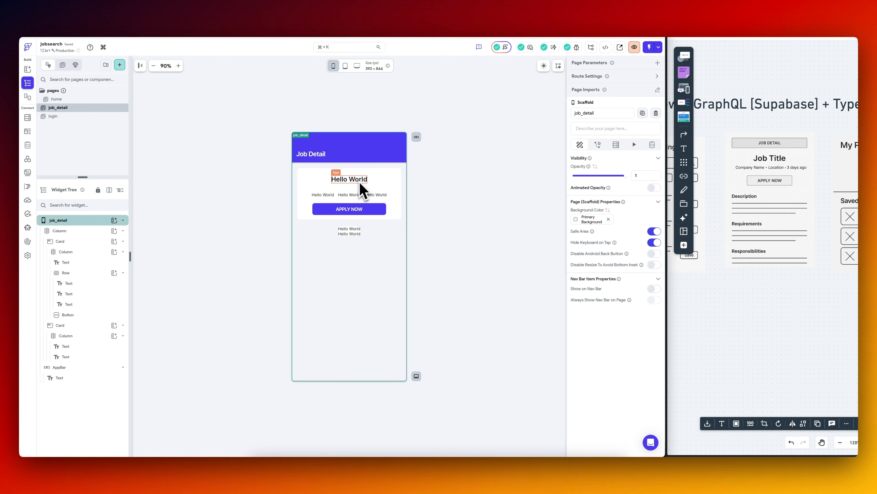
# Step: Remove the top padding of the first card's row, leaving padding of 20 on its left, right and bottom
pyautogui.click(354, 194)
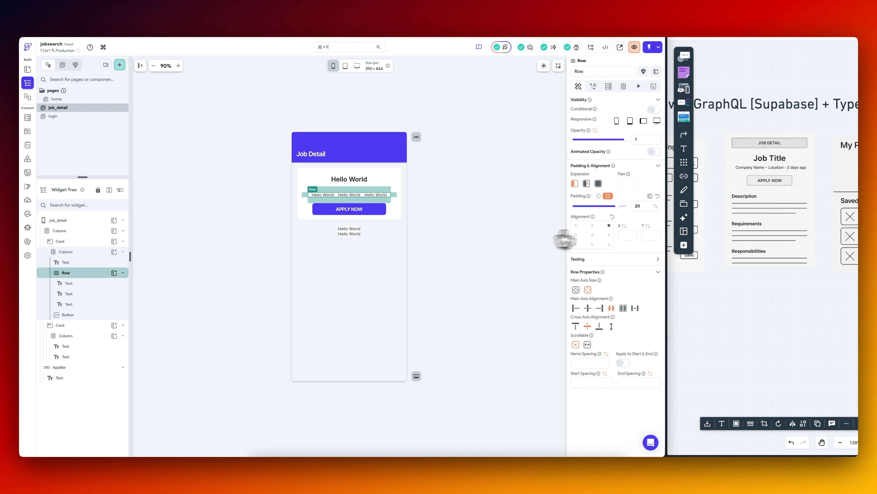
pyautogui.click(599, 196)
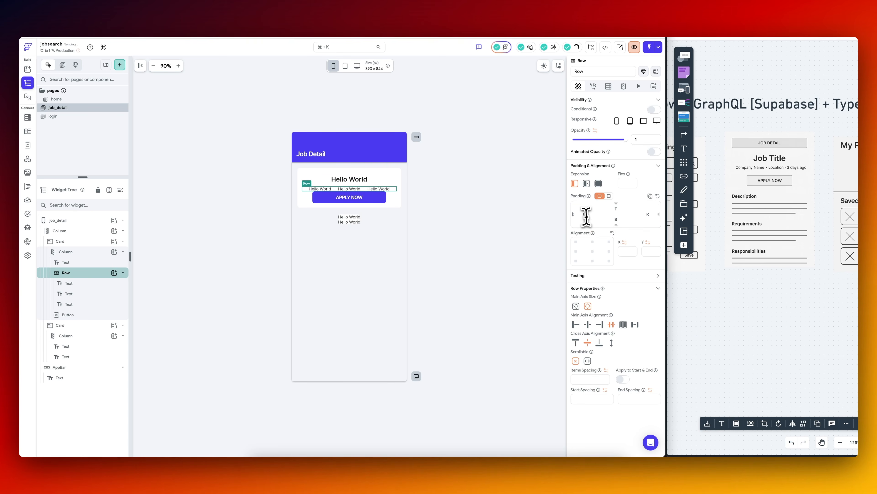
pyautogui.click(433, 198)
pyautogui.click(327, 192)
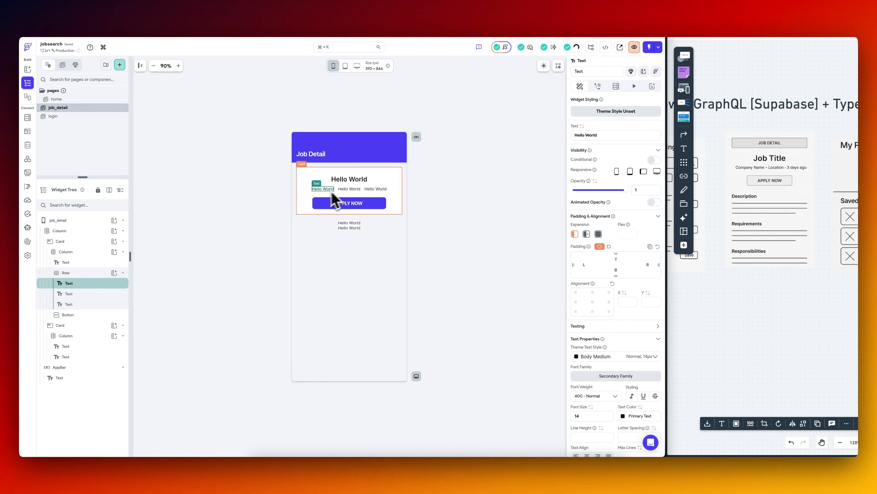
pyautogui.click(454, 209)
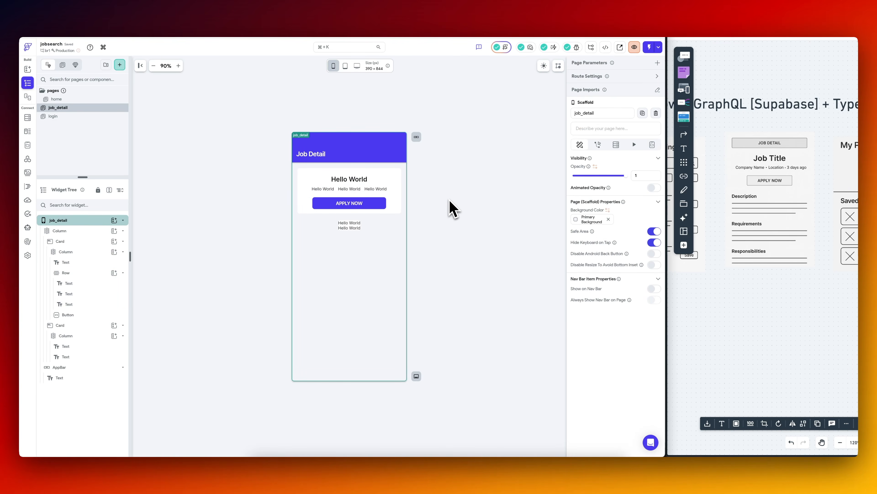
# Step: Set the padding of the column inside the second card to 20 on all sides
pyautogui.click(350, 224)
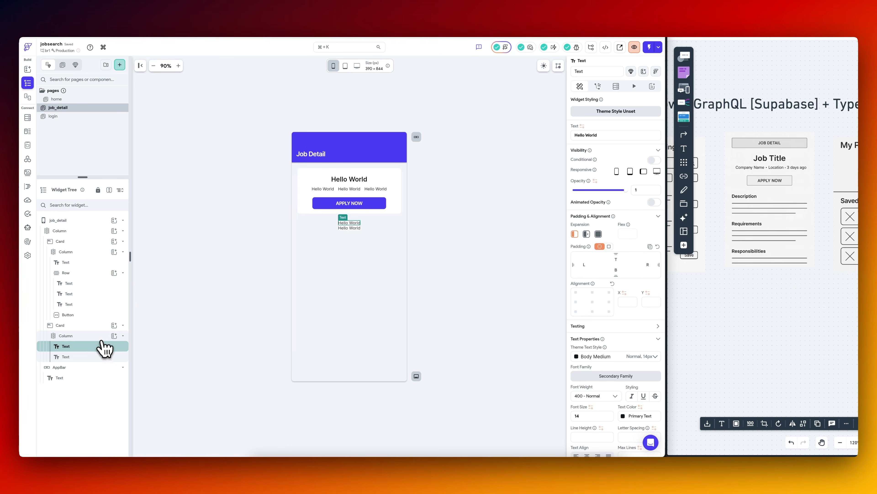
pyautogui.click(100, 326)
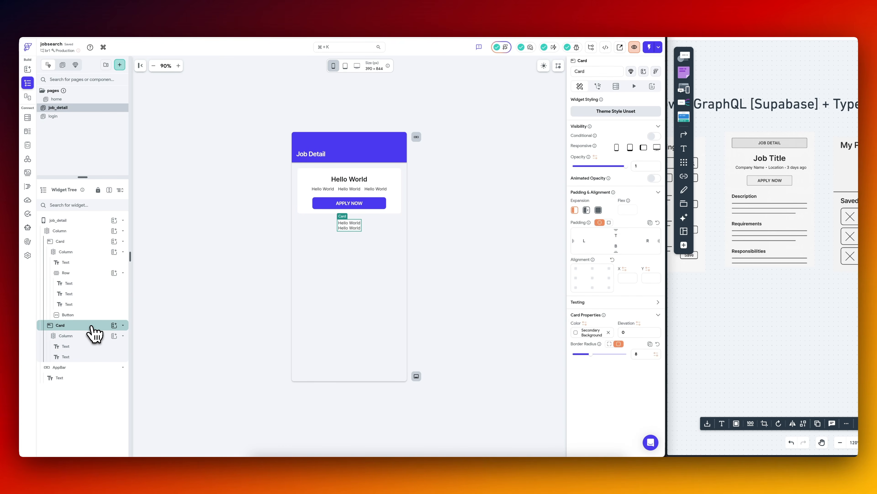
pyautogui.click(87, 332)
pyautogui.click(89, 327)
pyautogui.click(91, 335)
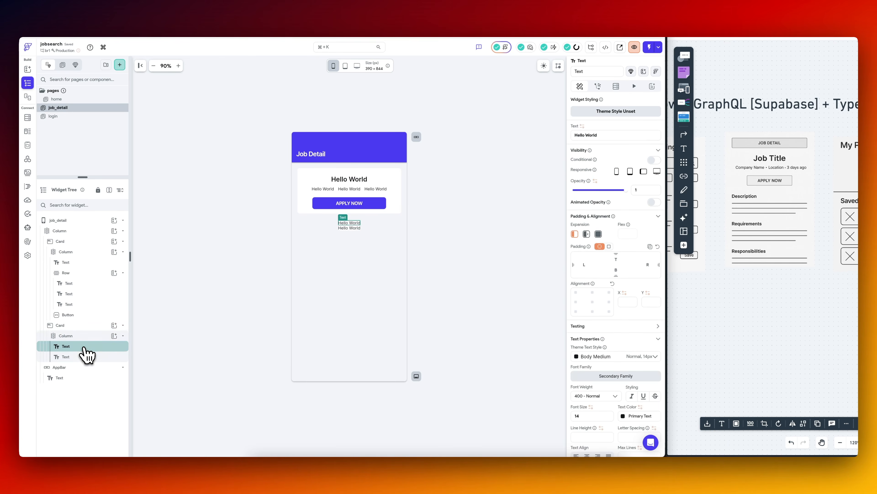
pyautogui.click(70, 326)
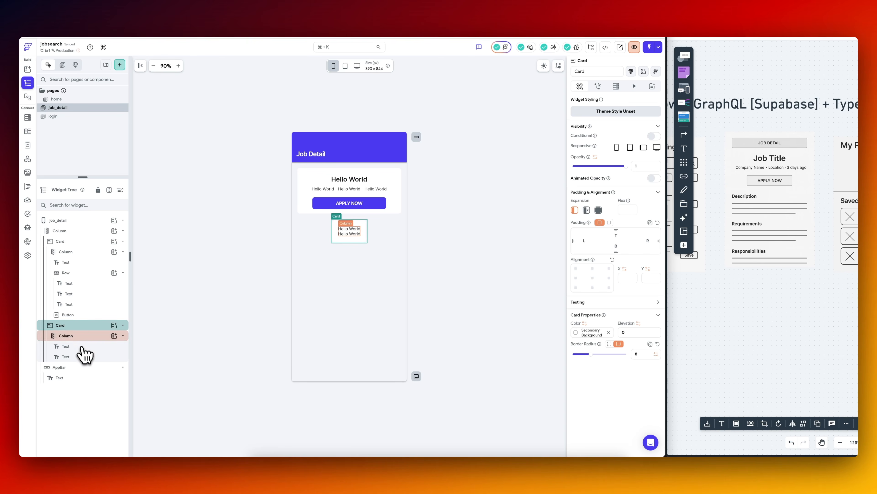
# Step: Change the upper text in the second card to Description
pyautogui.click(71, 346)
pyautogui.scroll(-4, 615, 363)
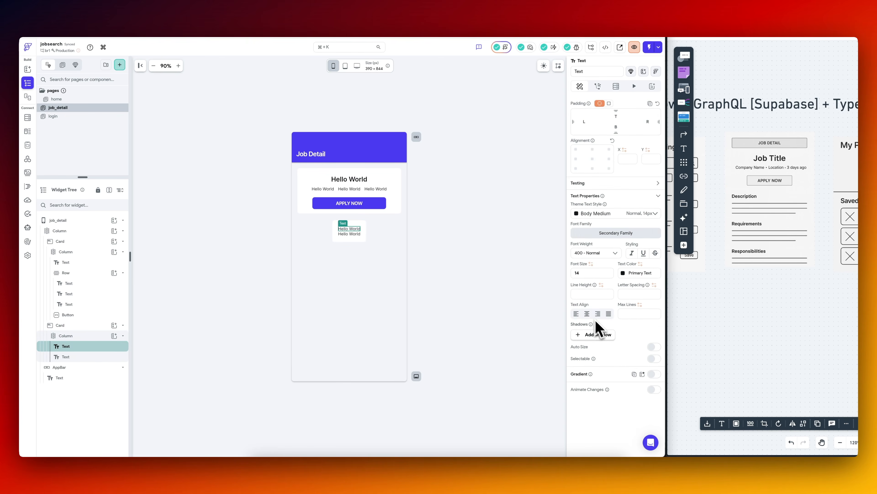
pyautogui.scroll(4, 588, 283)
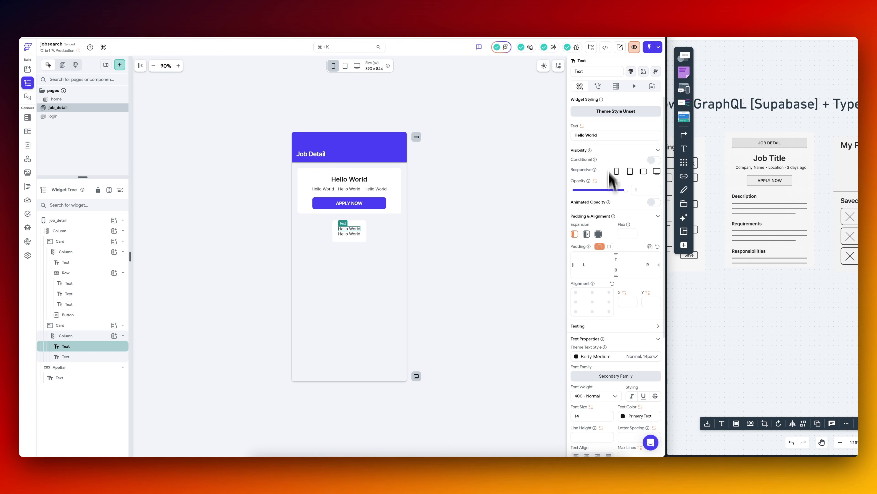
pyautogui.tripleClick(604, 135)
pyautogui.write('Description')
# Step: Set the padding of the Description text to 15 on all sides
pyautogui.scroll(-1, 609, 248)
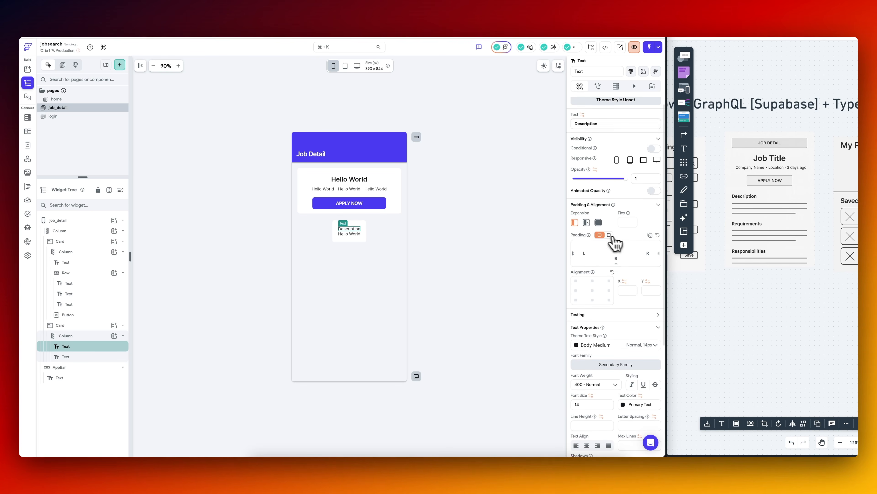
pyautogui.click(609, 236)
pyautogui.click(641, 245)
pyautogui.write('20')
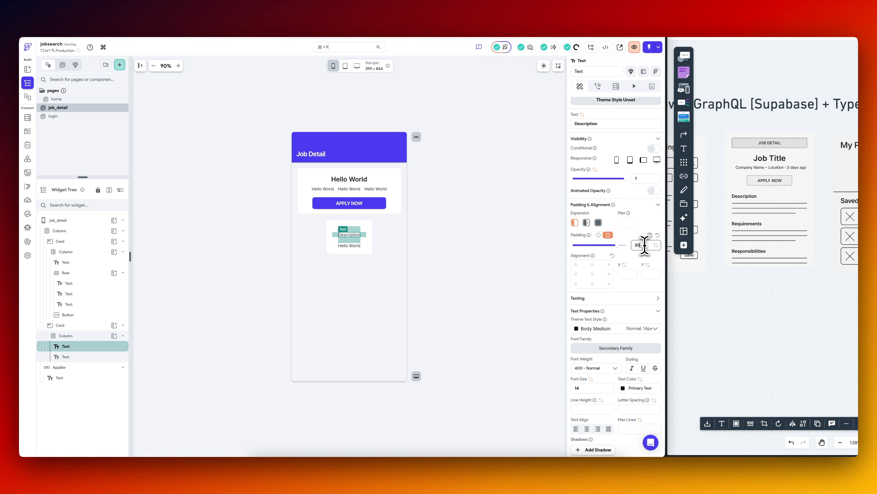
pyautogui.press('BackSpace')
pyautogui.press('BackSpace')
pyautogui.write('15')
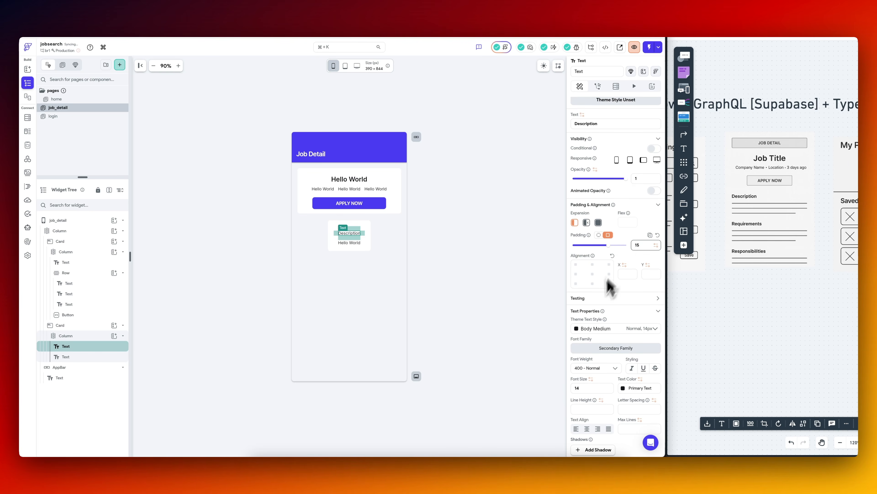
# Step: Set the font size of the Description text to 20
pyautogui.scroll(-3, 609, 294)
pyautogui.click(597, 307)
pyautogui.press('BackSpace')
pyautogui.press('BackSpace')
pyautogui.write('20')
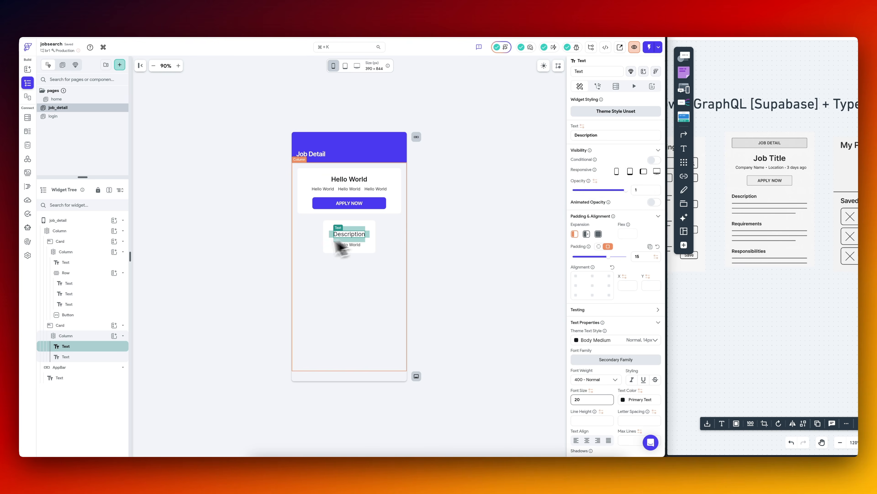
# Step: Align the page's main column to the start of its cross axis and set the second card's padding to 15 on all sides
pyautogui.click(329, 261)
pyautogui.click(575, 325)
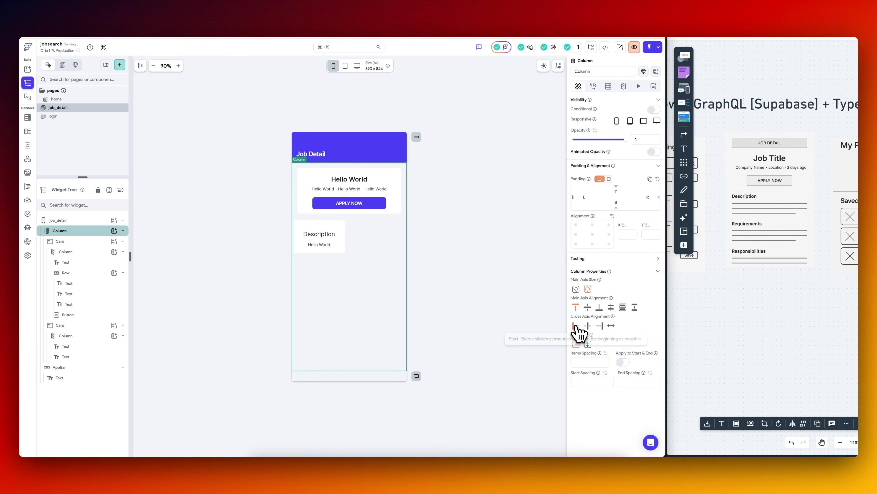
pyautogui.click(340, 240)
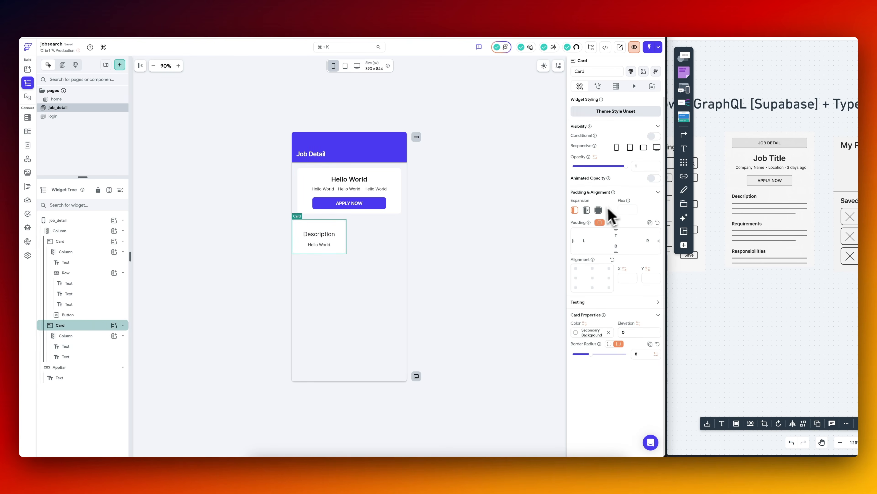
pyautogui.click(610, 223)
pyautogui.click(490, 242)
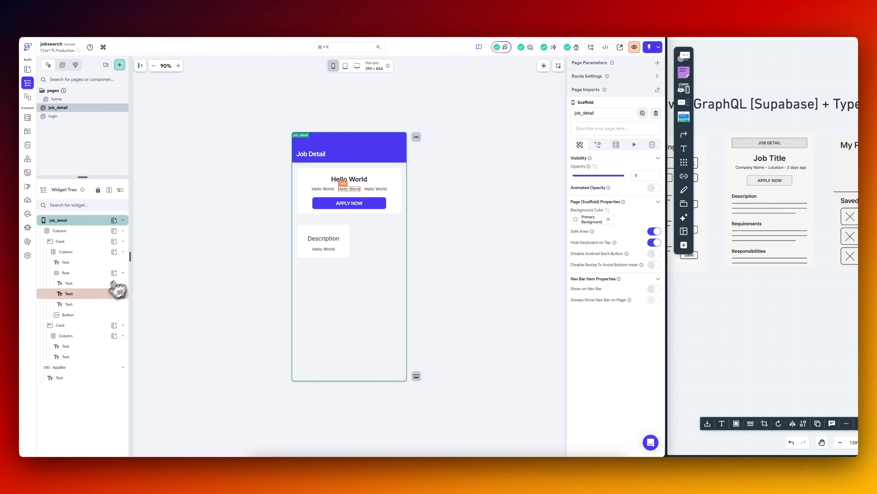
# Step: Wrap the second card in a Row and set the card to expand across the row's full width
pyautogui.click(87, 326)
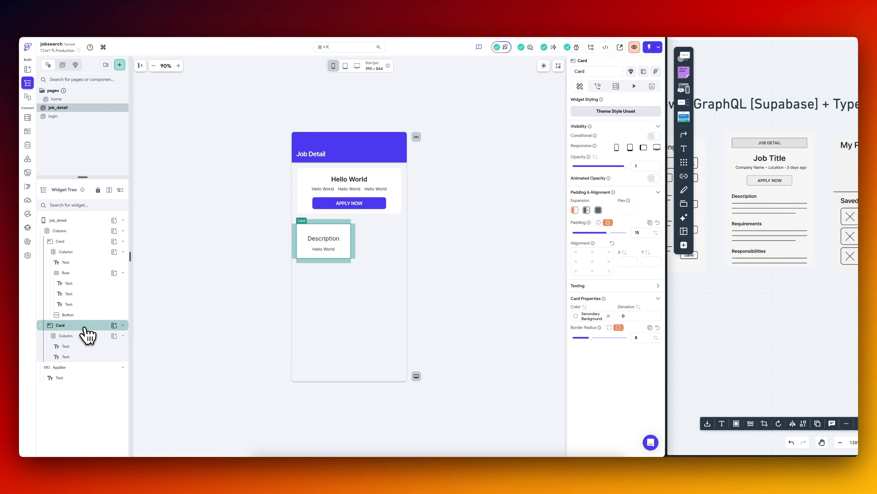
pyautogui.rightClick(87, 334)
pyautogui.click(114, 333)
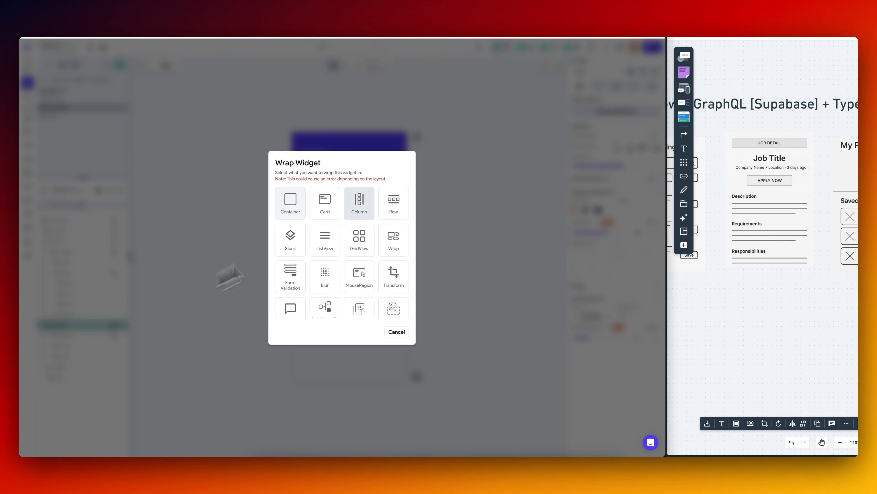
pyautogui.click(398, 204)
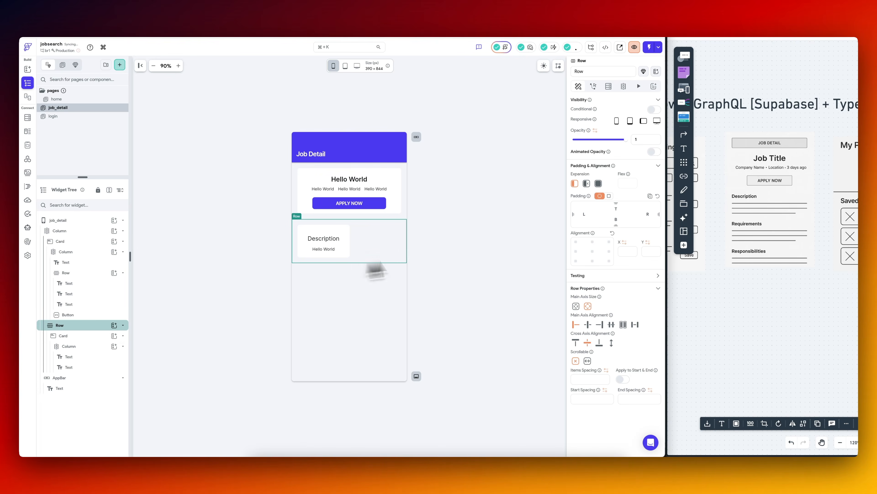
pyautogui.click(69, 336)
pyautogui.click(599, 210)
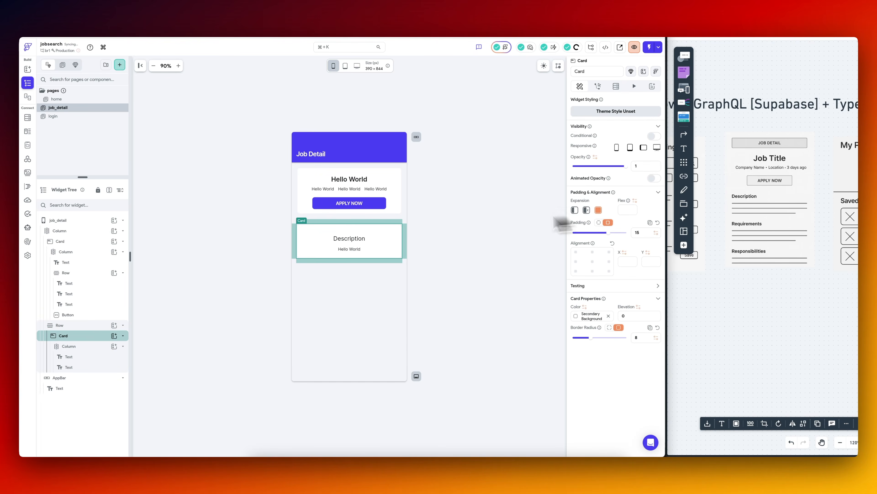
# Step: Align the contents of the second card's column to the start of its cross axis
pyautogui.click(322, 246)
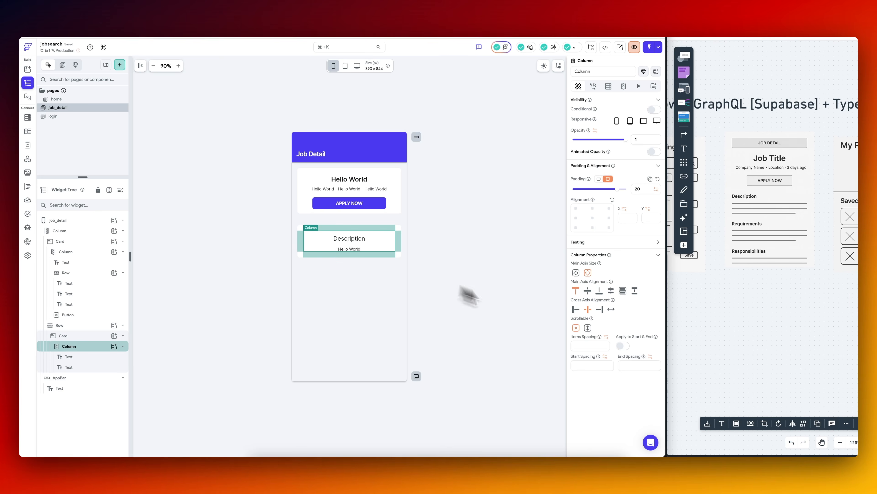
pyautogui.click(576, 309)
pyautogui.click(464, 275)
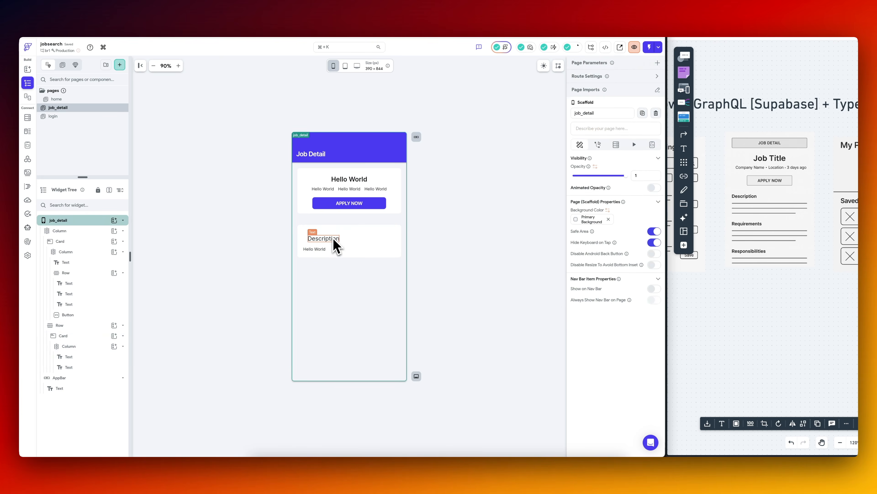
# Step: Replace the Description heading's all-round padding with a bottom padding of 20 only
pyautogui.click(332, 239)
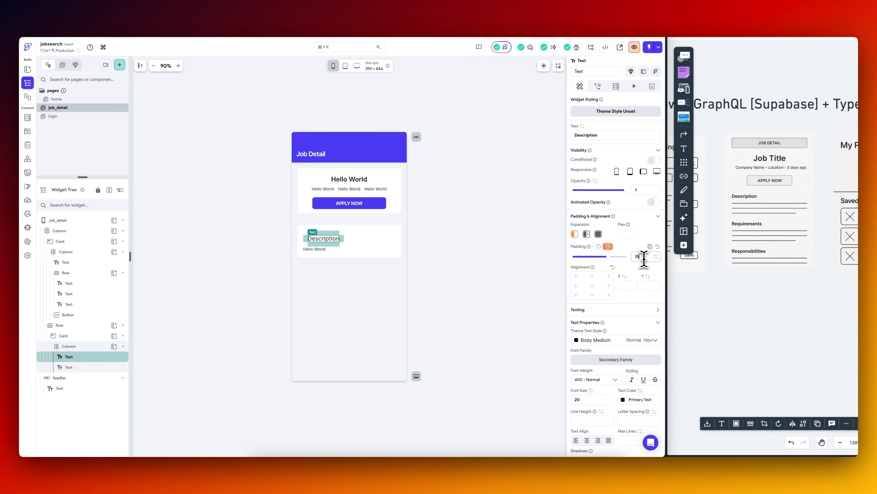
pyautogui.press('BackSpace')
pyautogui.click(599, 247)
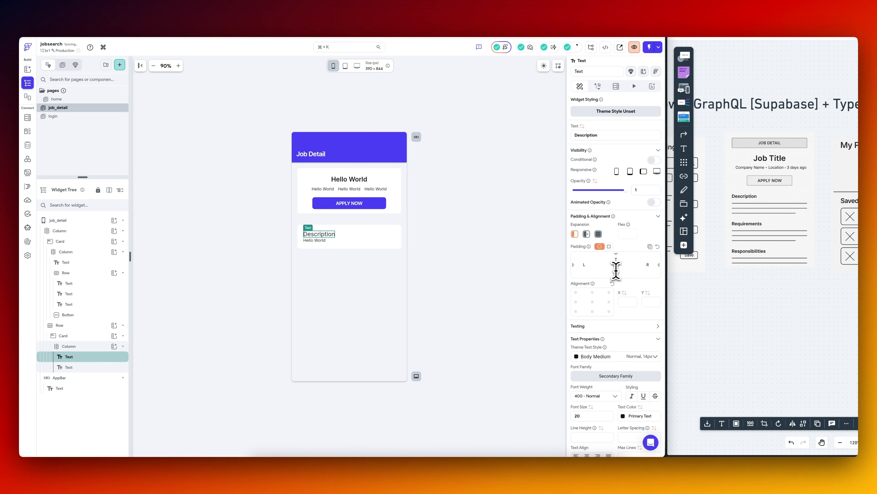
pyautogui.click(617, 270)
pyautogui.write('20')
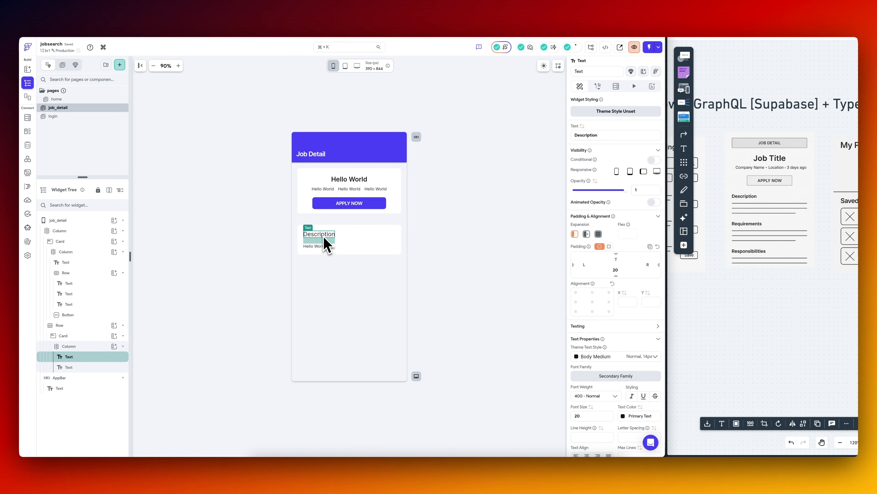
# Step: Set the text below the Description heading to expanded and wrap it in a Row
pyautogui.click(320, 246)
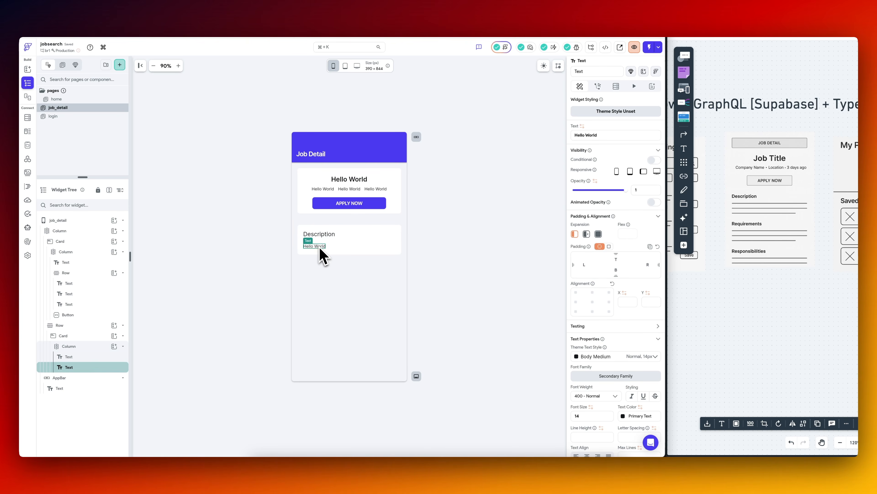
pyautogui.rightClick(79, 369)
pyautogui.click(112, 334)
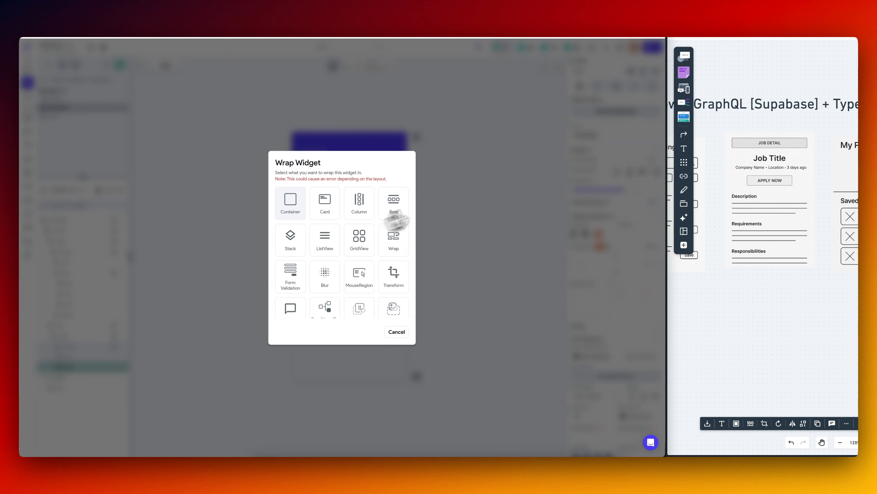
pyautogui.click(393, 209)
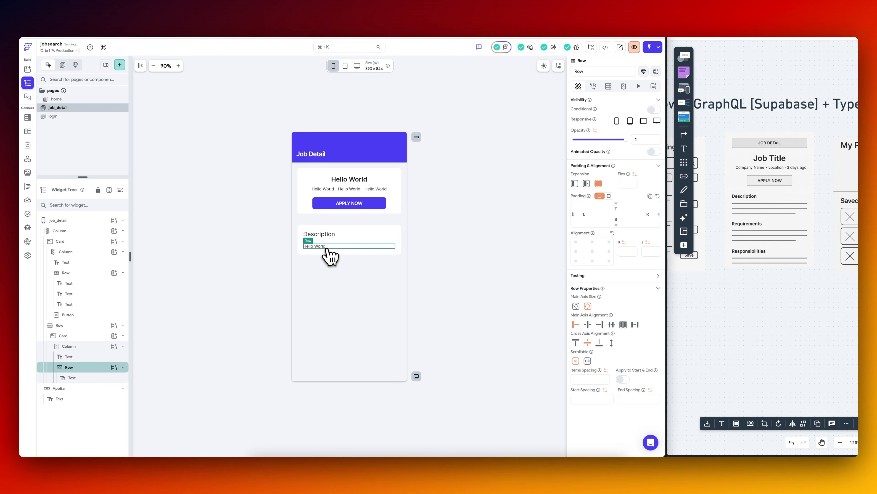
# Step: Duplicate the Row holding the Description card twice so the page has three Description sections
pyautogui.rightClick(100, 355)
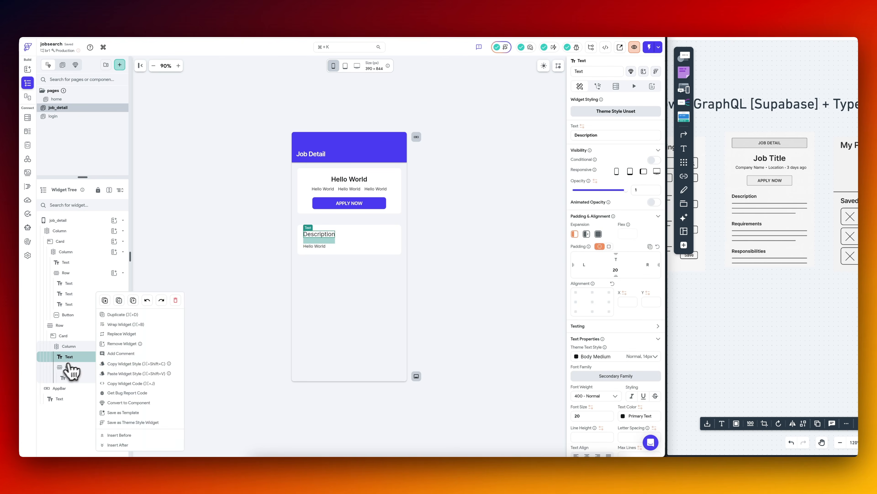
pyautogui.click(79, 360)
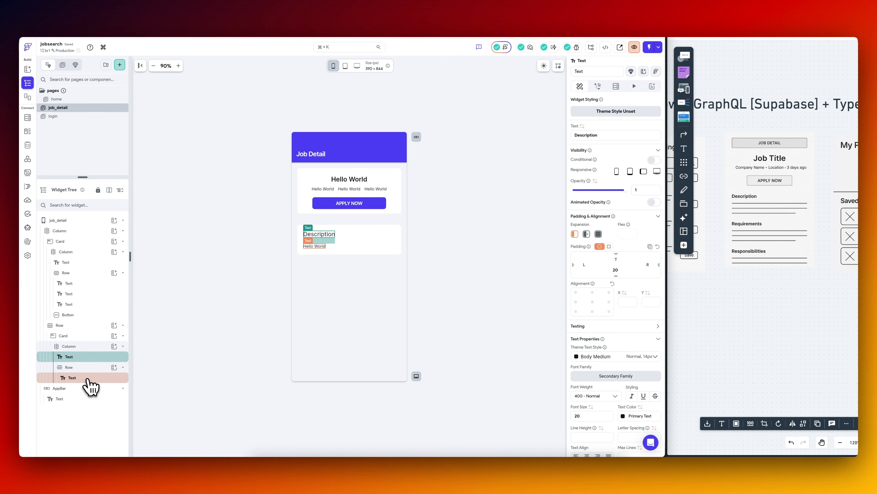
pyautogui.click(86, 325)
pyautogui.press('super+d')
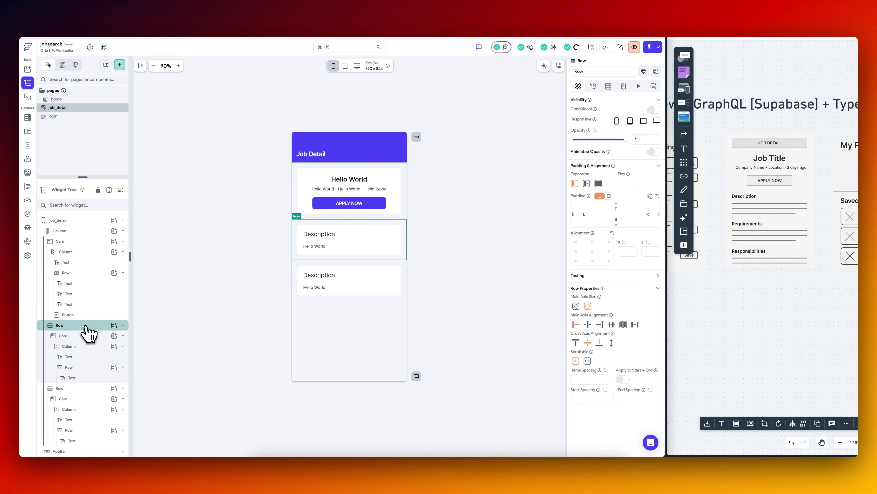
pyautogui.press('super+d')
pyautogui.click(493, 221)
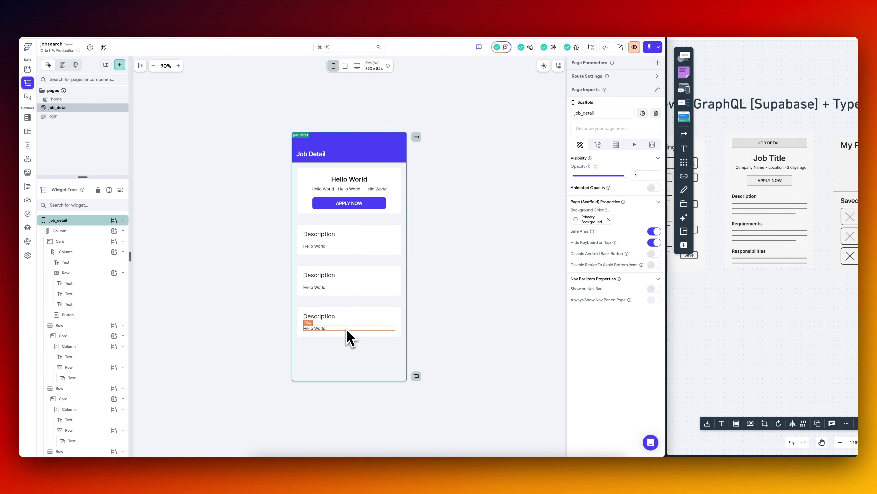
# Step: Examine the layout settings of the header card and of the first Description section's text, row, column and card
pyautogui.click(299, 214)
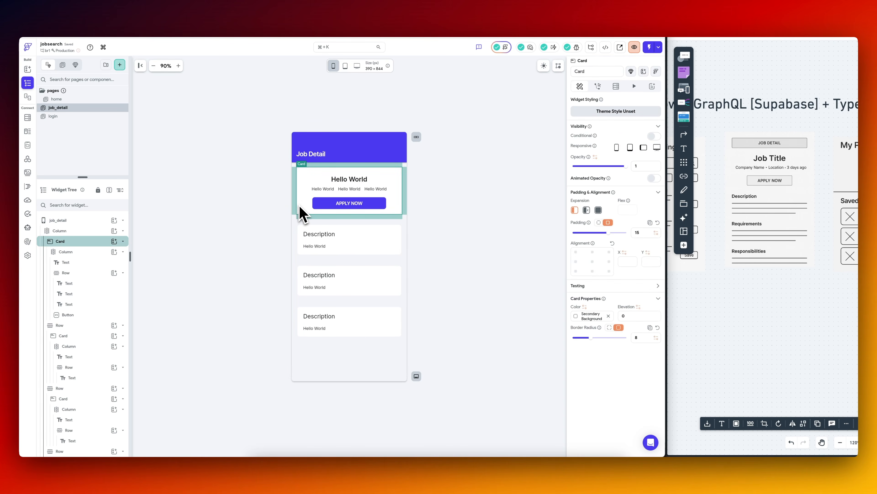
pyautogui.press('Escape')
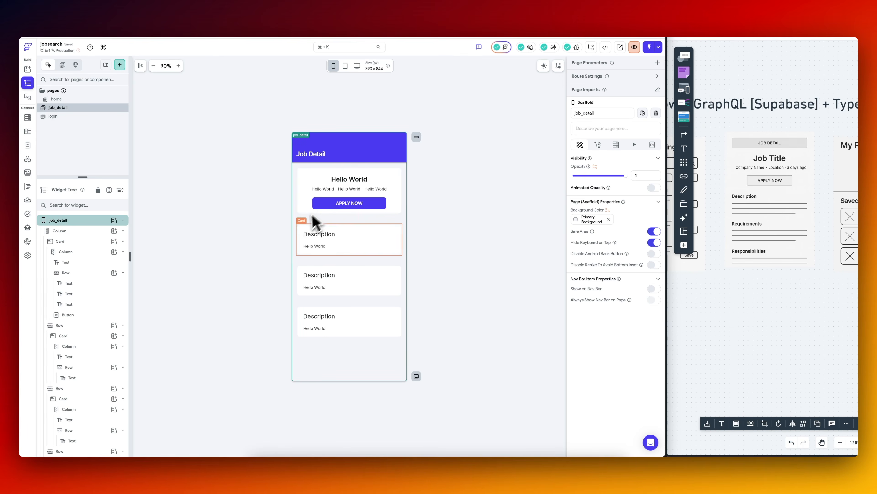
pyautogui.click(295, 251)
pyautogui.click(255, 246)
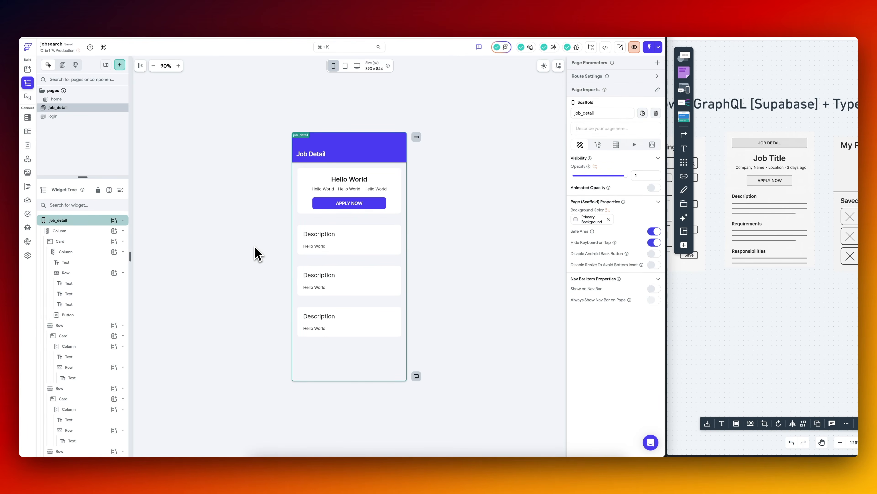
pyautogui.click(321, 249)
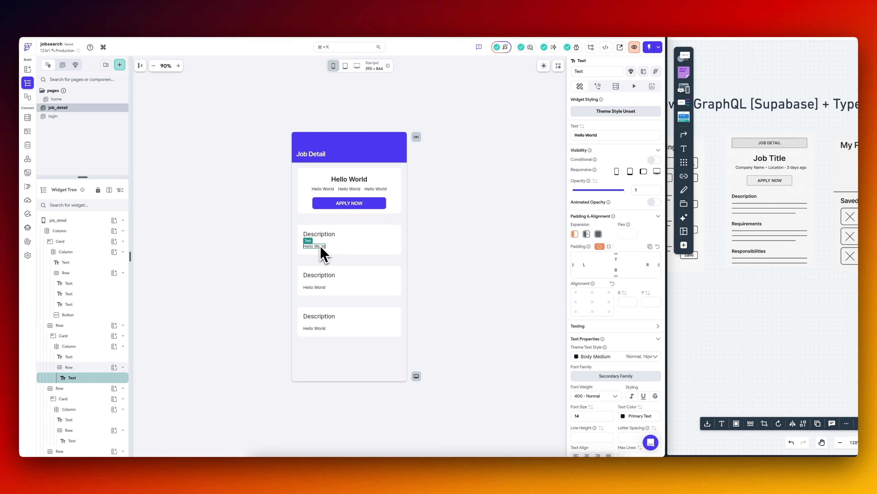
pyautogui.click(93, 366)
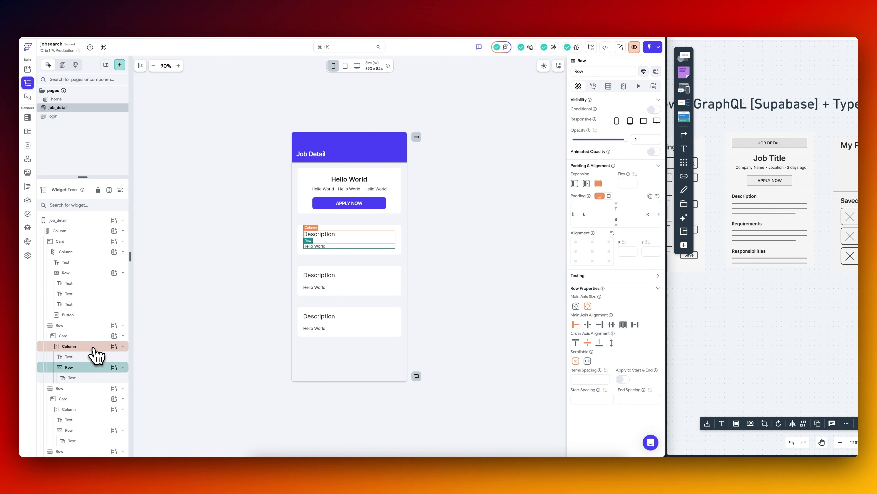
pyautogui.click(72, 346)
pyautogui.click(94, 340)
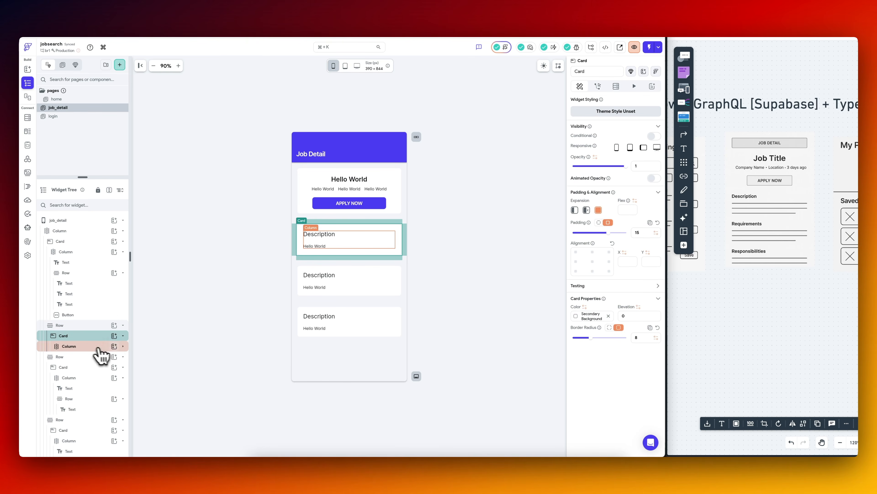
pyautogui.click(123, 346)
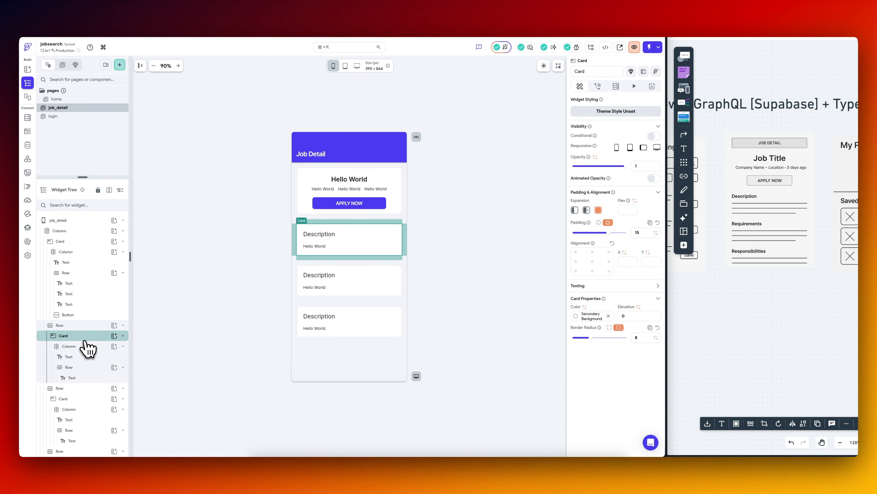
# Step: Set the outer Row of each of the three Description sections to expanded
pyautogui.click(87, 326)
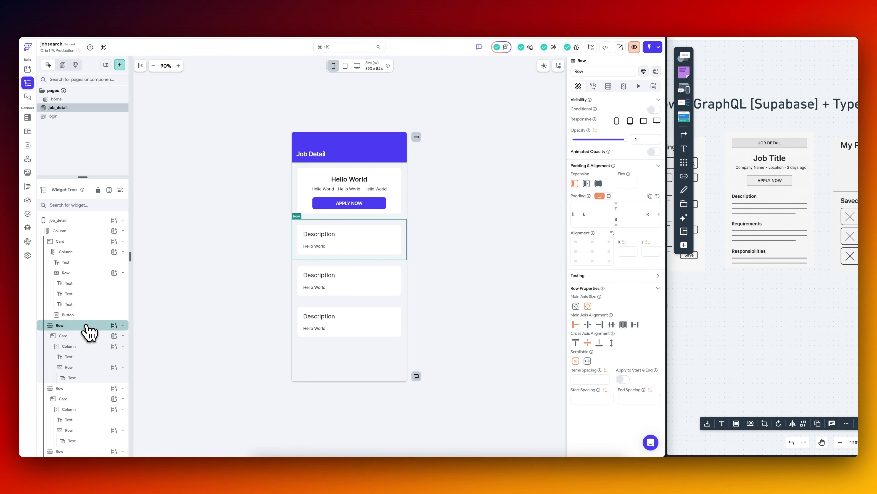
pyautogui.click(599, 184)
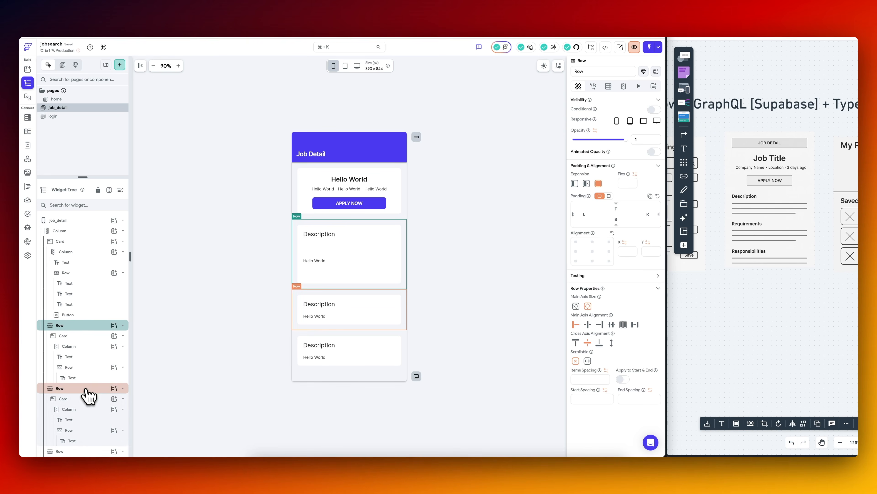
pyautogui.click(87, 388)
pyautogui.click(599, 183)
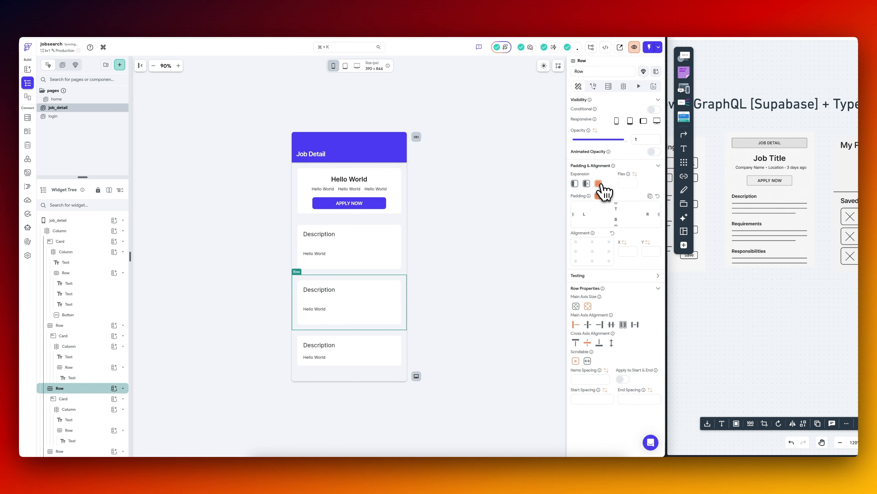
pyautogui.scroll(-1, 87, 436)
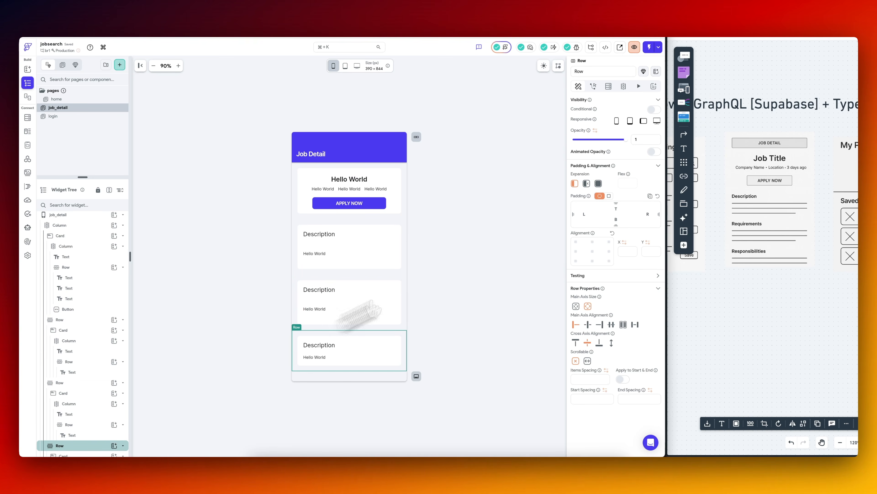
pyautogui.click(242, 259)
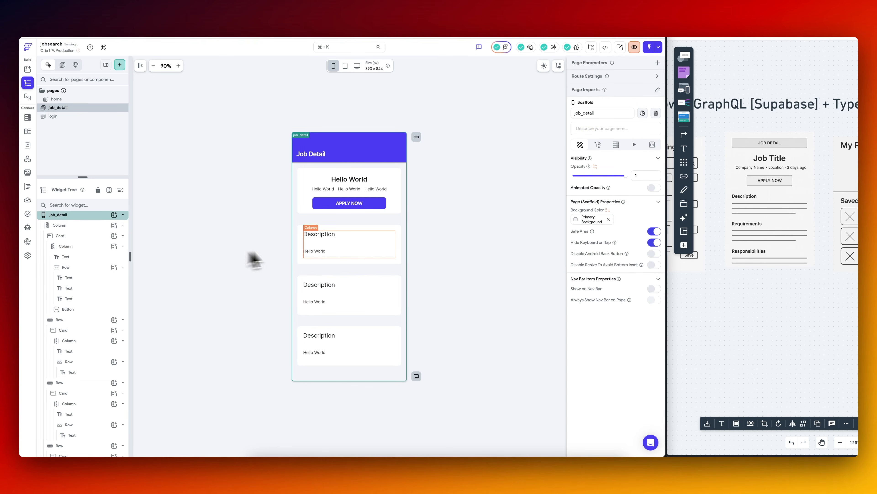
# Step: Set the bottom padding of the Description headings in the three cards to 16
pyautogui.click(325, 248)
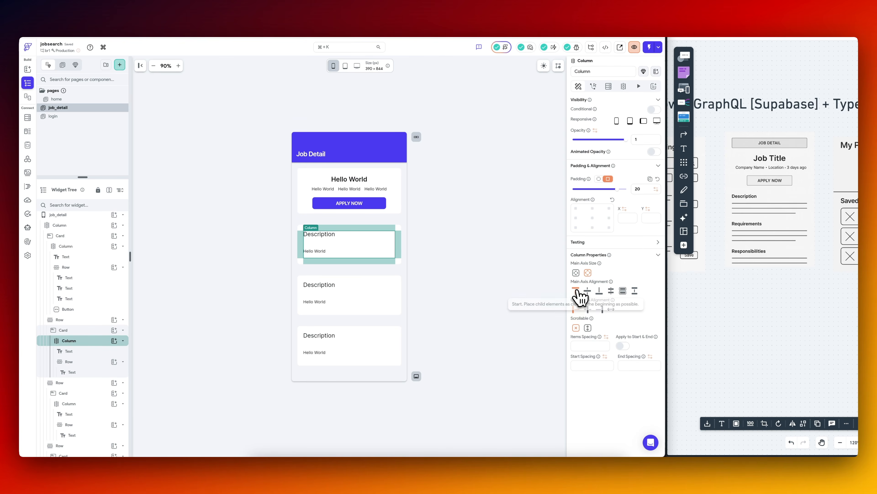
pyautogui.click(314, 240)
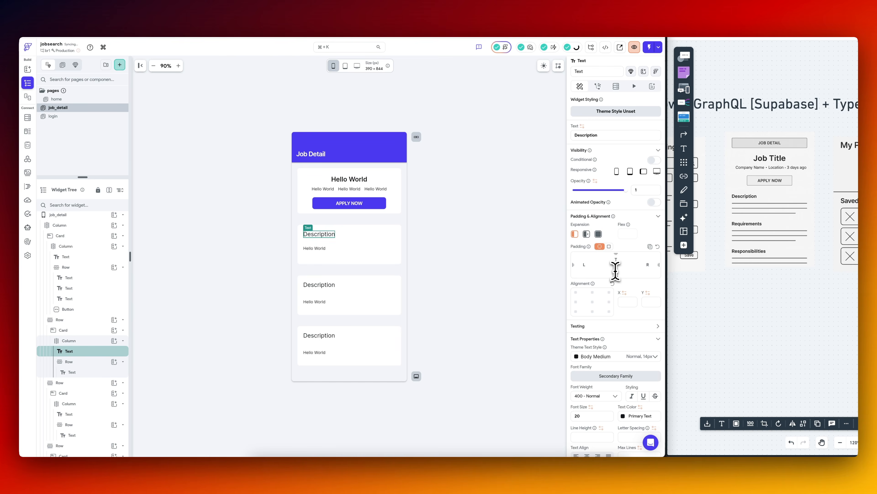
pyautogui.write('16')
pyautogui.click(322, 286)
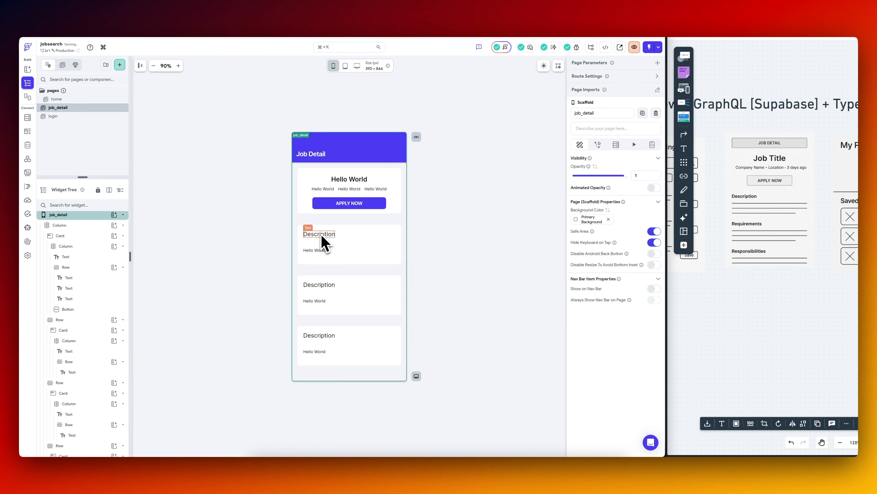
pyautogui.click(230, 251)
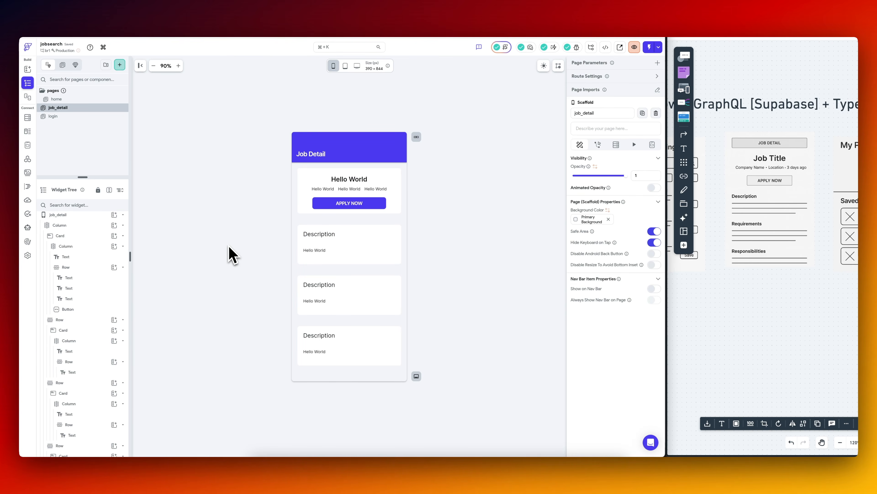
# Step: Add bottom padding to the APPLY NOW button in the first card
pyautogui.click(304, 218)
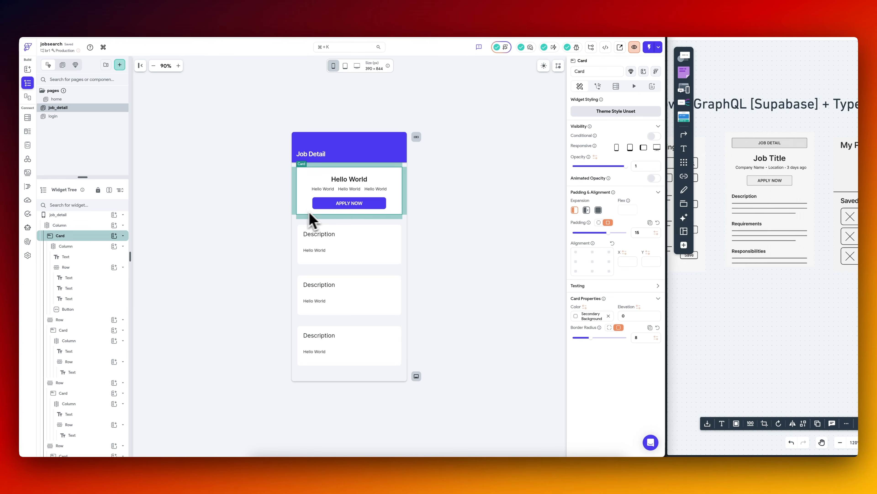
pyautogui.click(305, 207)
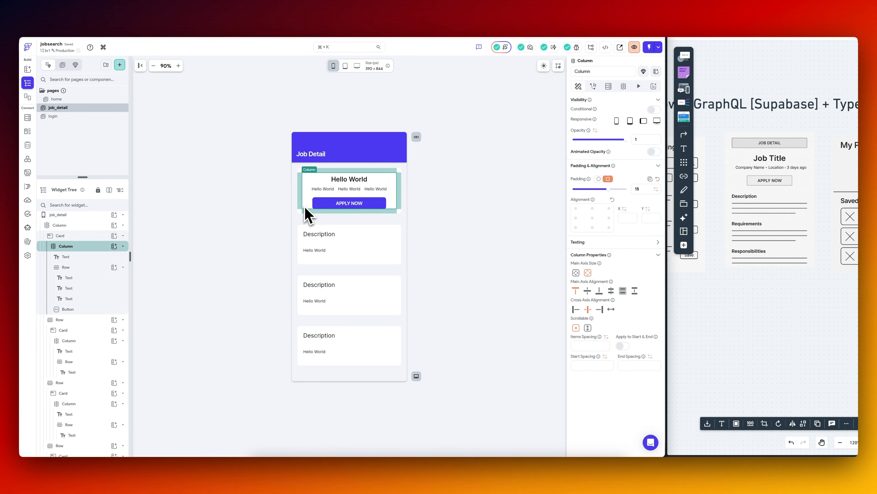
pyautogui.click(498, 209)
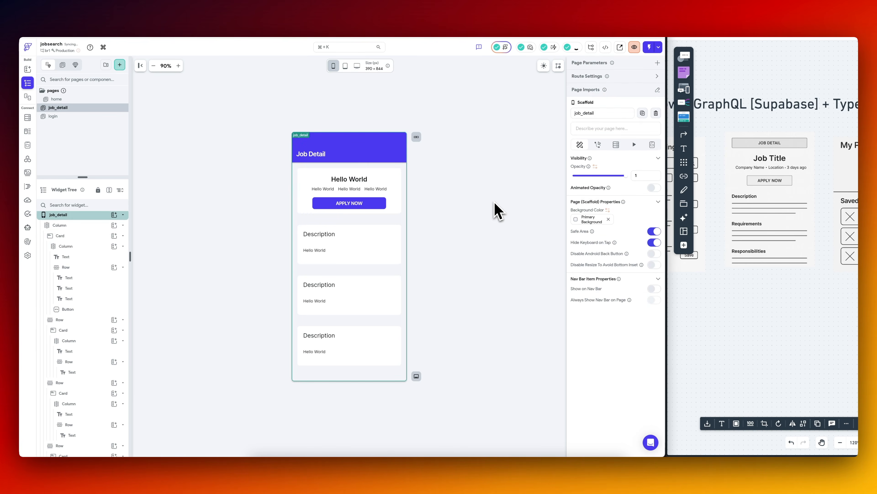
pyautogui.click(372, 211)
pyautogui.click(365, 206)
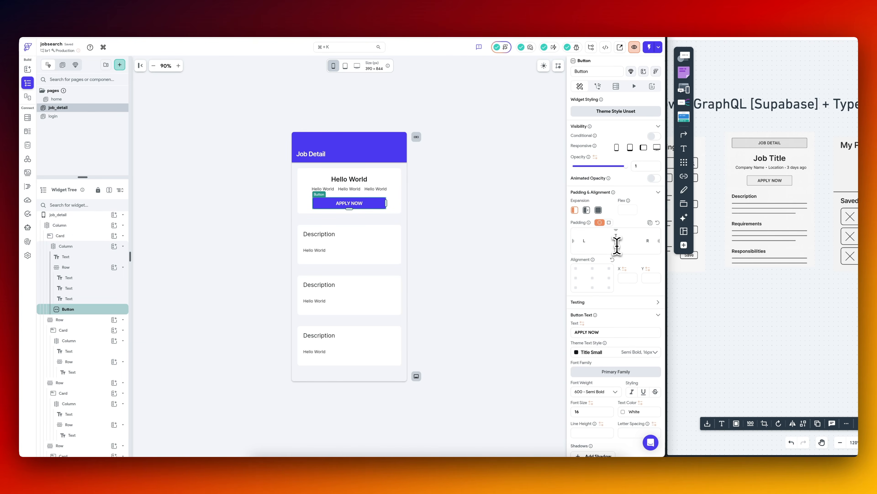
pyautogui.click(477, 236)
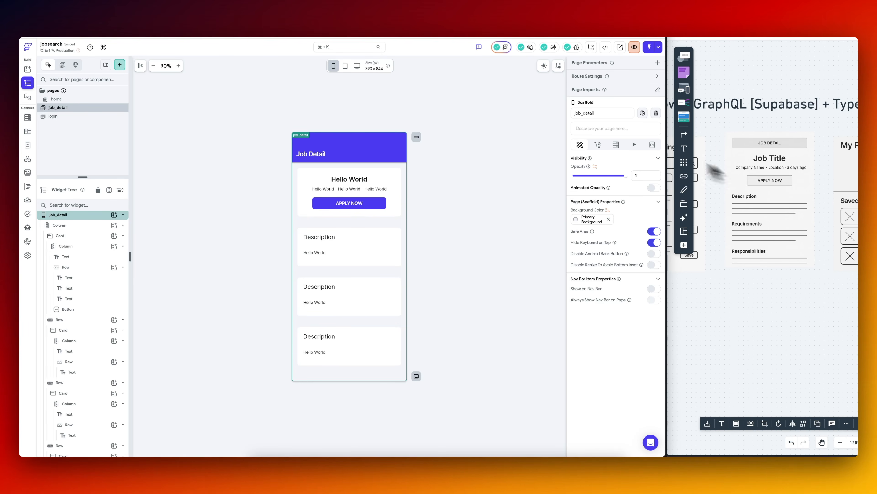
# Step: Switch to the Supabase project and open the GraphiQL editor of the installed GraphQL integration
pyautogui.click(204, 17)
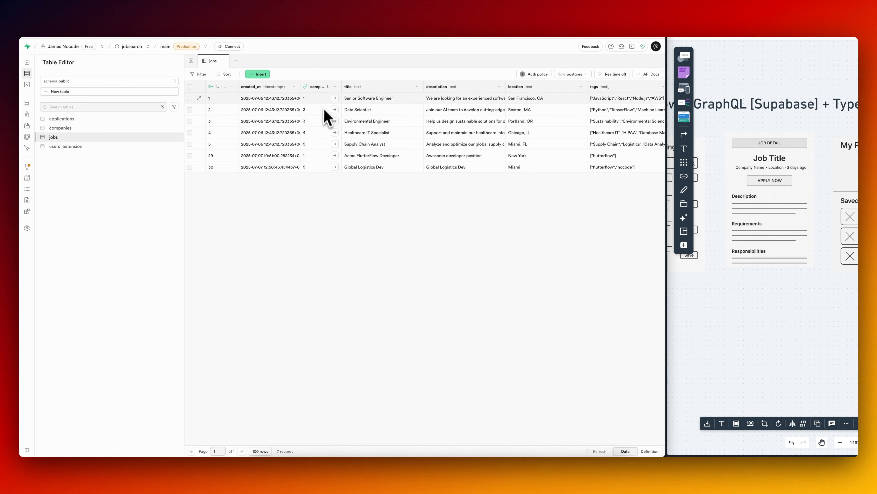
pyautogui.click(94, 21)
pyautogui.click(257, 218)
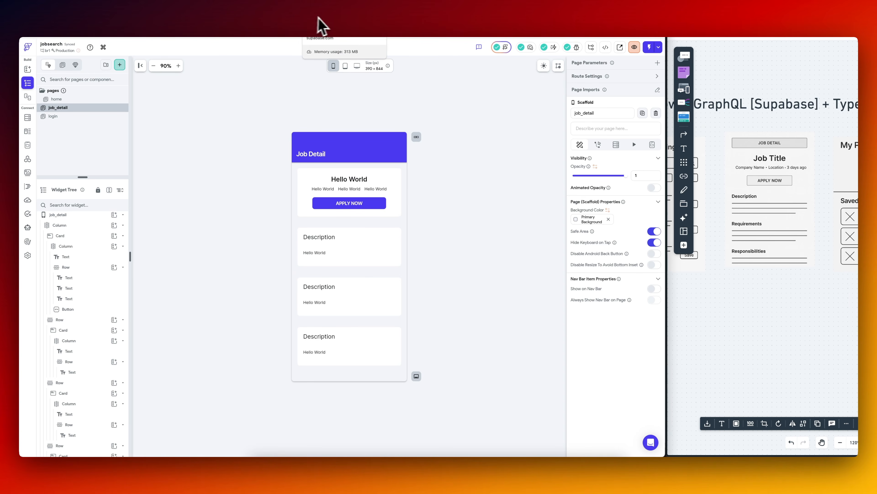
pyautogui.click(200, 24)
pyautogui.moveTo(32, 173)
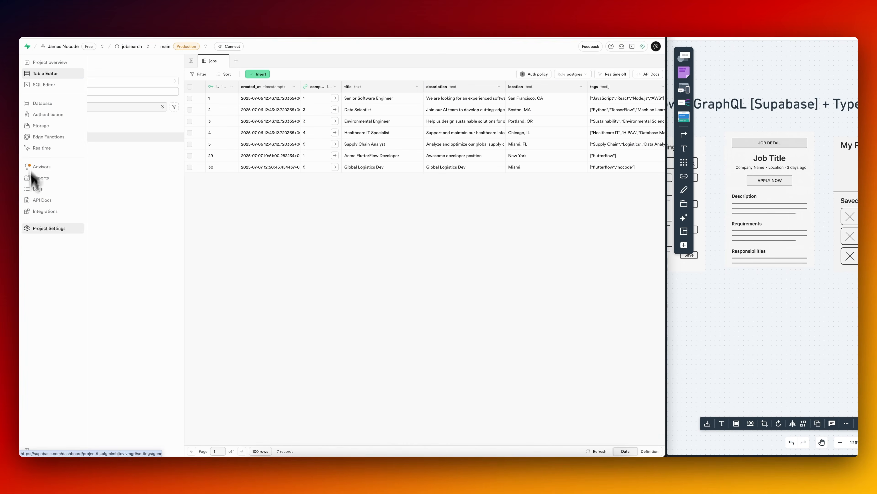
pyautogui.click(45, 212)
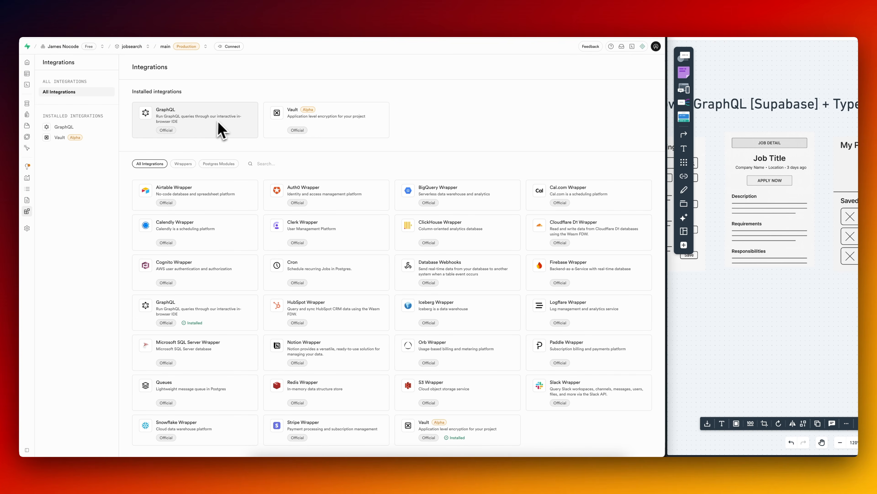
pyautogui.click(85, 127)
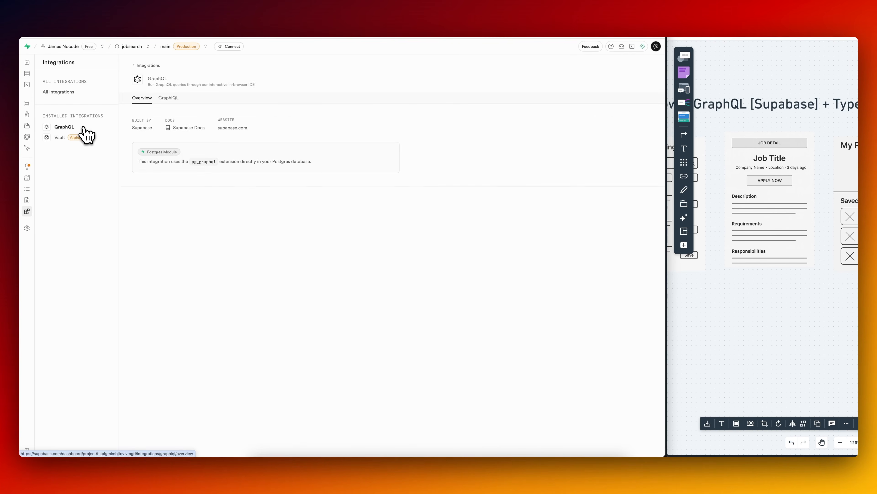
pyautogui.click(173, 101)
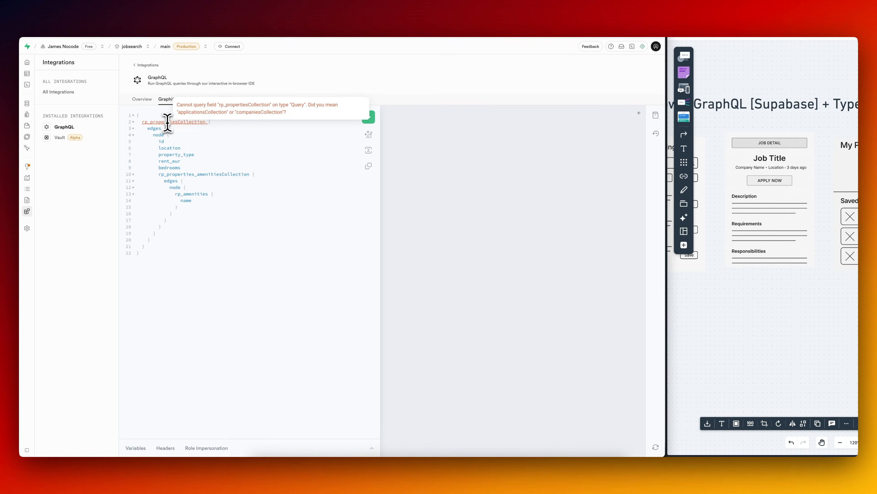
# Step: Replace rp_propertiesCollection with jobsCollection as the root collection of the GraphQL query
pyautogui.doubleClick(184, 122)
pyautogui.write('rp_')
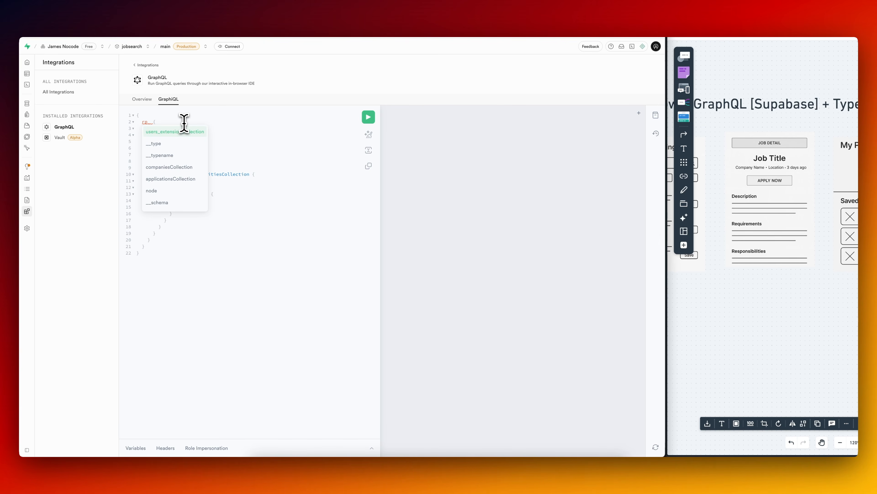
pyautogui.write('jo')
pyautogui.press('Down')
pyautogui.press('Down')
pyautogui.press('Down')
pyautogui.press('Down')
pyautogui.press('Down')
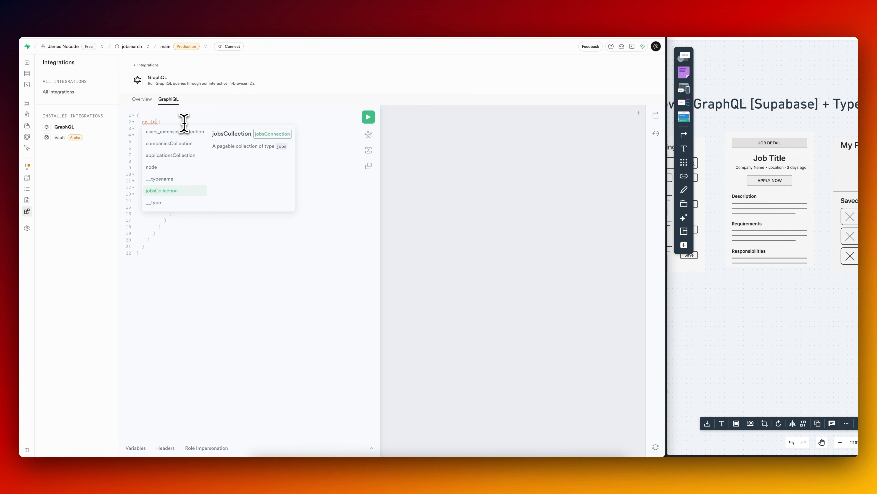
pyautogui.press('Return')
# Step: Delete property_type, rent_eur, bedrooms and the nested rp_properties_amenitiesCollection block from the query, keeping id and location
pyautogui.hotkey('shift', 'Down')
pyautogui.hotkey('shift', 'Down')
pyautogui.hotkey('shift', 'Down')
pyautogui.hotkey('shift', 'Down')
pyautogui.hotkey('shift', 'Down')
pyautogui.hotkey('shift', 'Down')
pyautogui.hotkey('shift', 'Down')
pyautogui.hotkey('shift', 'Down')
pyautogui.hotkey('shift', 'Down')
pyautogui.hotkey('shift', 'Down')
pyautogui.hotkey('shift', 'Down')
pyautogui.hotkey('shift', 'Down')
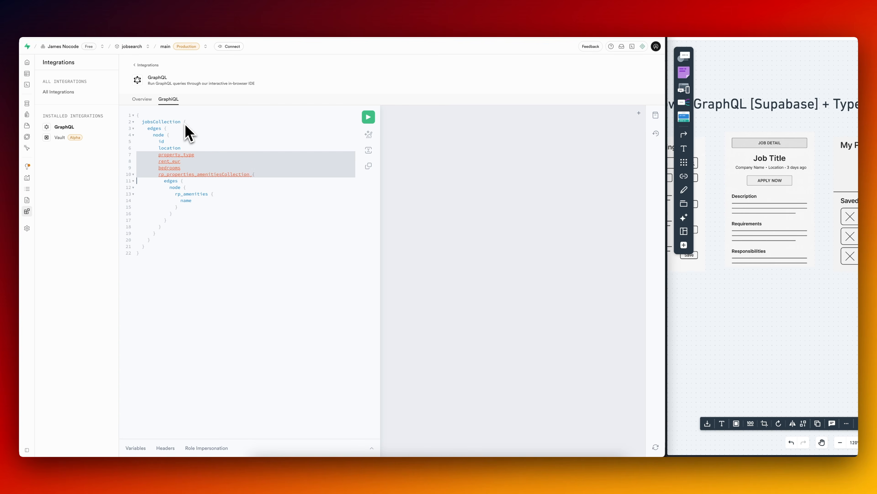
pyautogui.press('BackSpace')
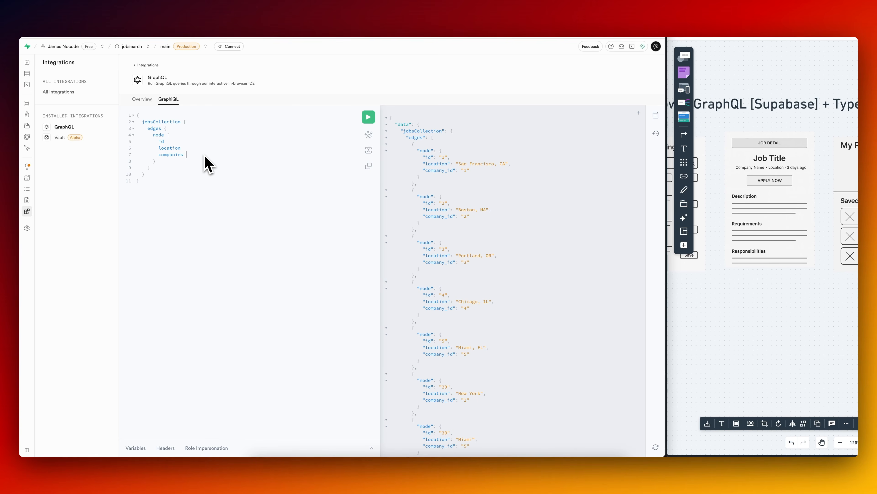
# Step: Give the companies field a nested selection of id and name in the jobsCollection query and run it
pyautogui.write('na')
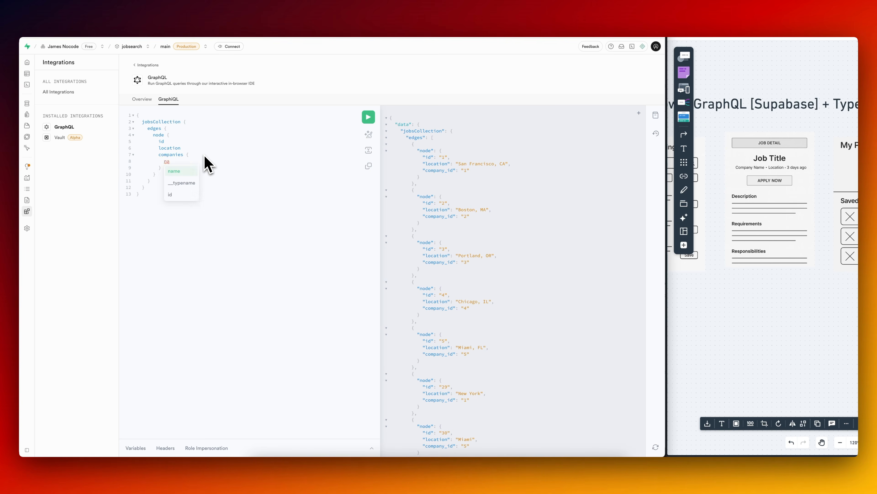
pyautogui.press('Return')
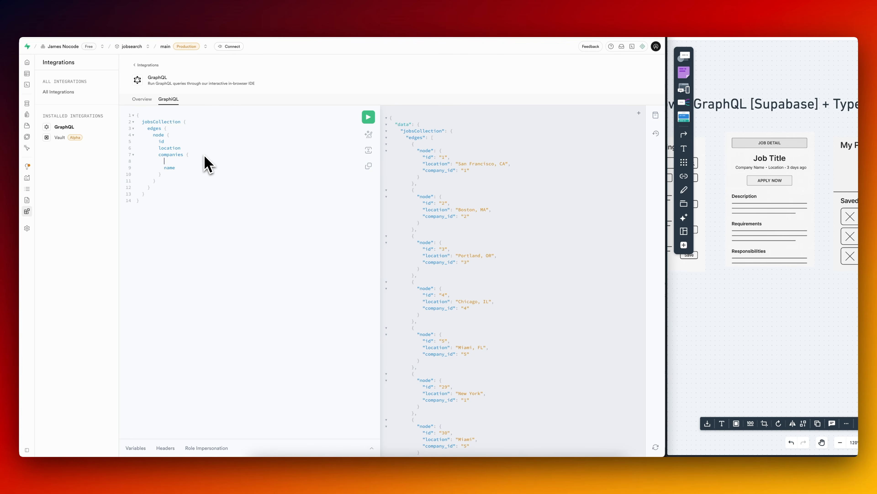
pyautogui.write('id,')
pyautogui.hotkey('ctrl', 'Return')
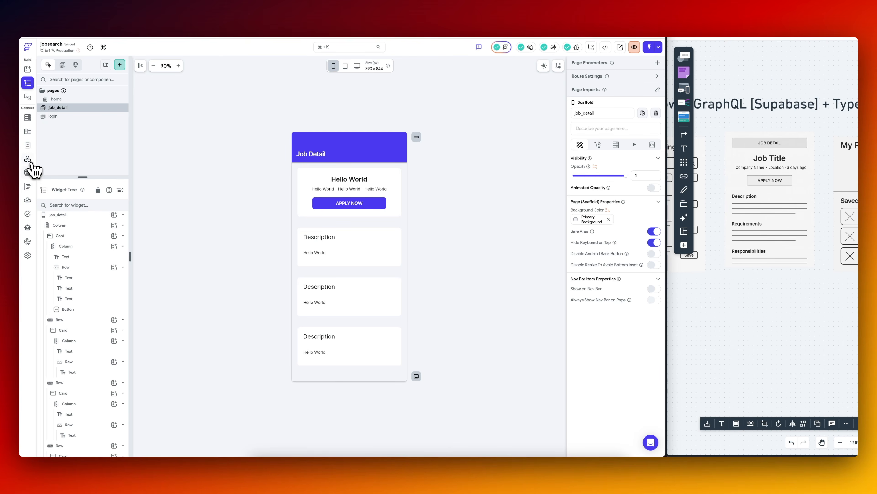
# Step: Switch to FlutterFlow and create a new API call using the Supabase graphql/v1 endpoint from the curl notes as its URL
pyautogui.click(30, 161)
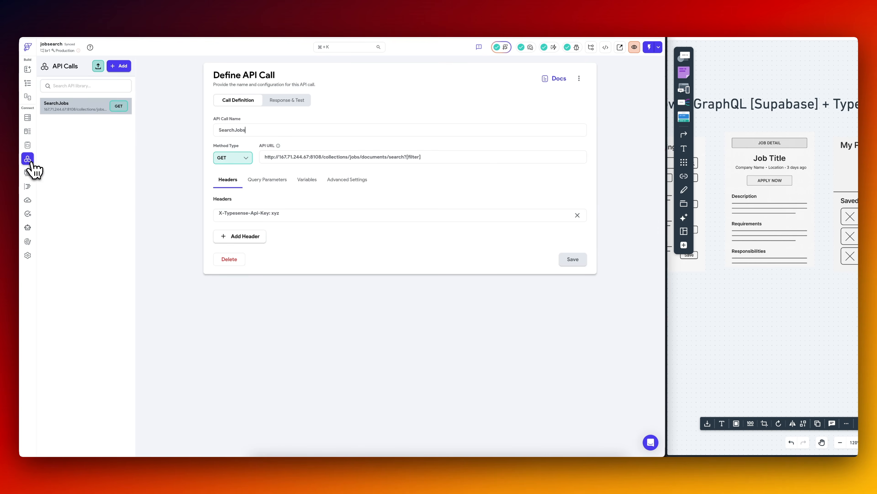
pyautogui.click(125, 68)
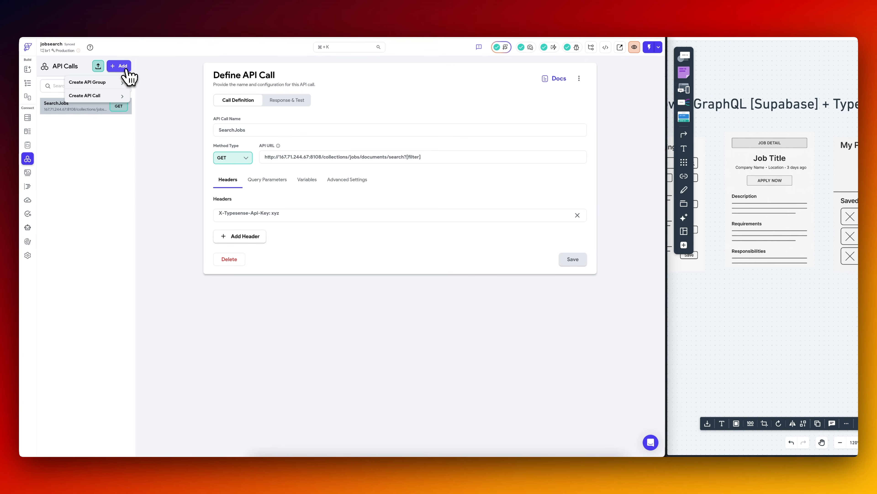
pyautogui.click(108, 99)
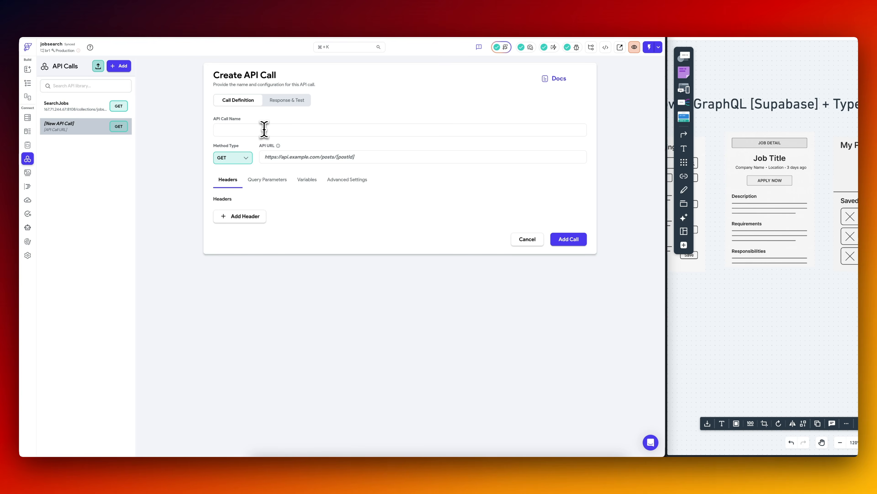
pyautogui.press('super+Tab')
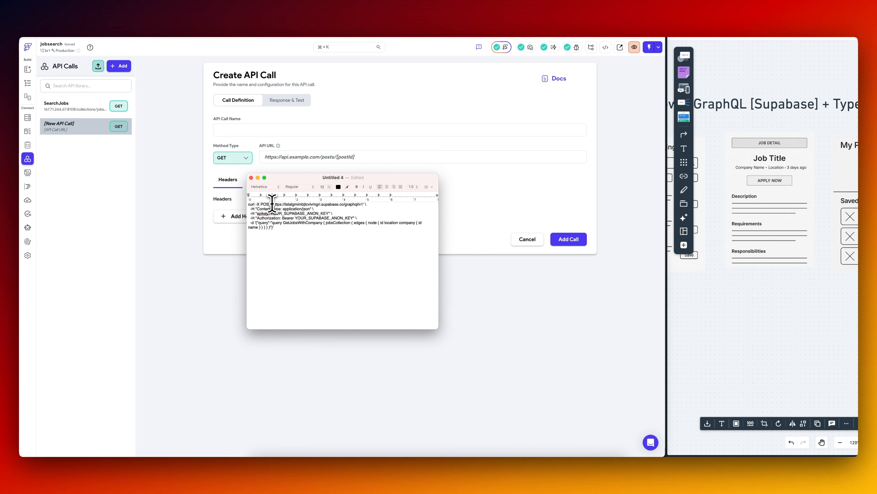
pyautogui.moveTo(273, 204); pyautogui.dragTo(346, 205)
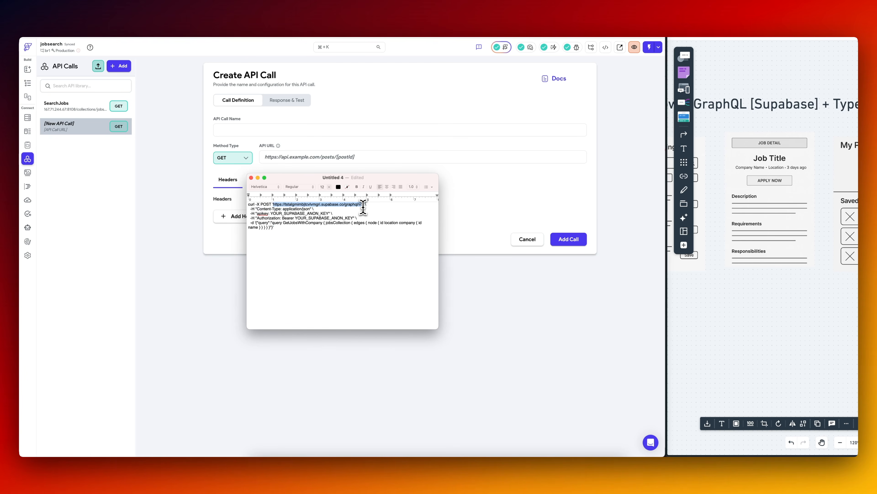
pyautogui.click(308, 157)
pyautogui.write('https://tstalgmimbjtcvlvmgri.supabase.co/graphql/v1')
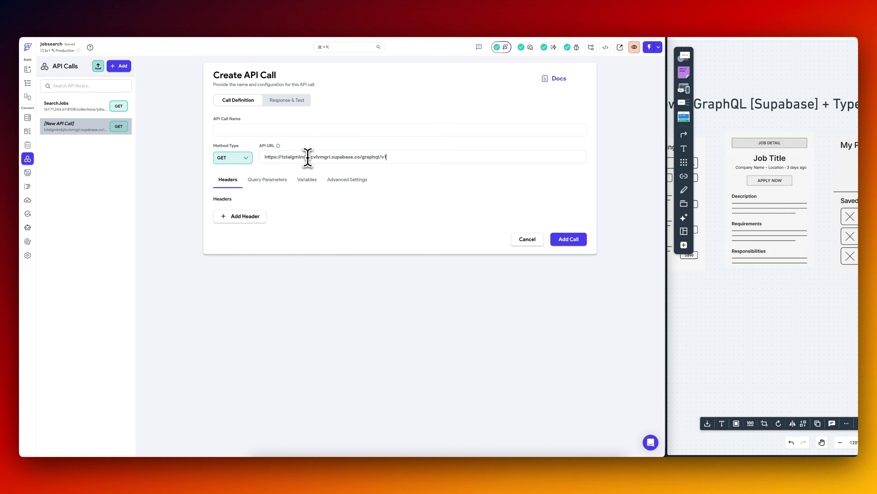
# Step: Set the new API call's method to POST and name it GraphQL
pyautogui.click(234, 158)
pyautogui.click(233, 186)
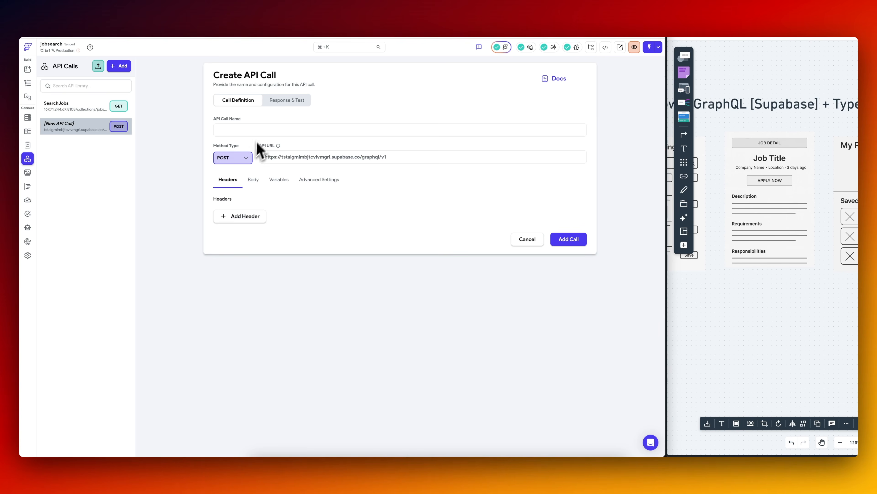
pyautogui.click(260, 131)
pyautogui.write('GraphQ')
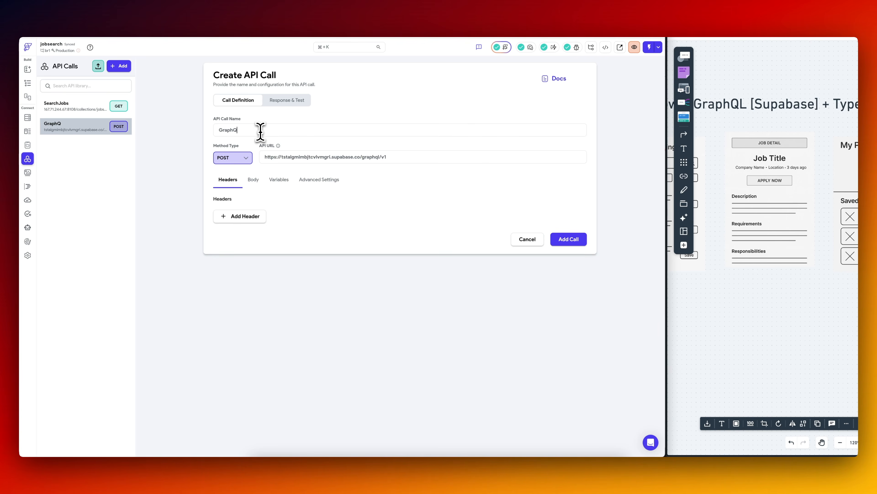
pyautogui.write('L')
pyautogui.press('super+Tab')
pyautogui.click(258, 209)
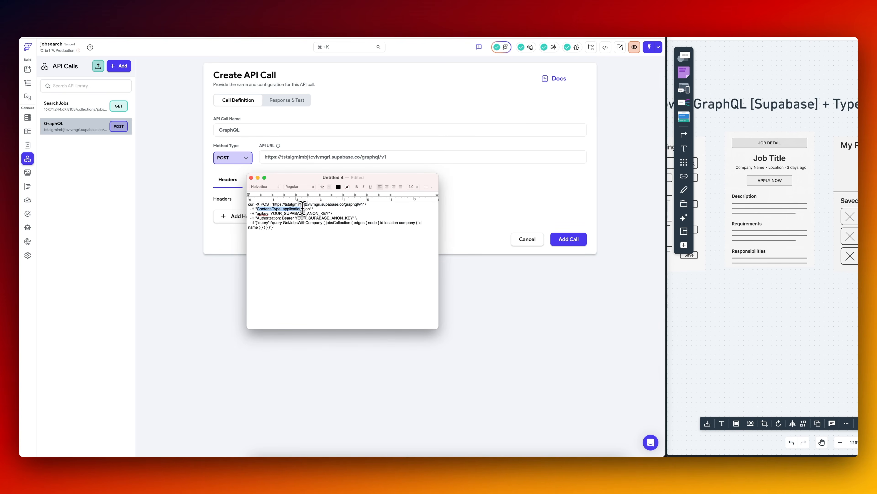
pyautogui.press('super+Tab')
pyautogui.moveTo(257, 213); pyautogui.dragTo(329, 214)
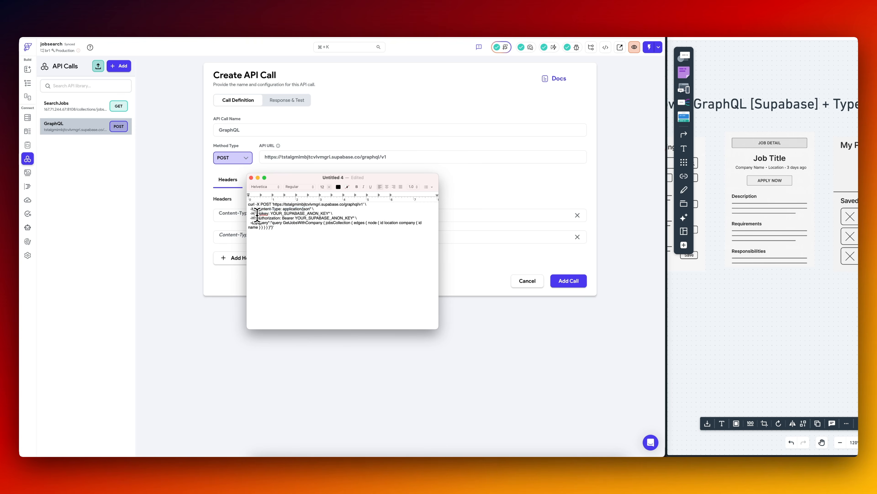
pyautogui.press('super+c')
pyautogui.press('super+Tab')
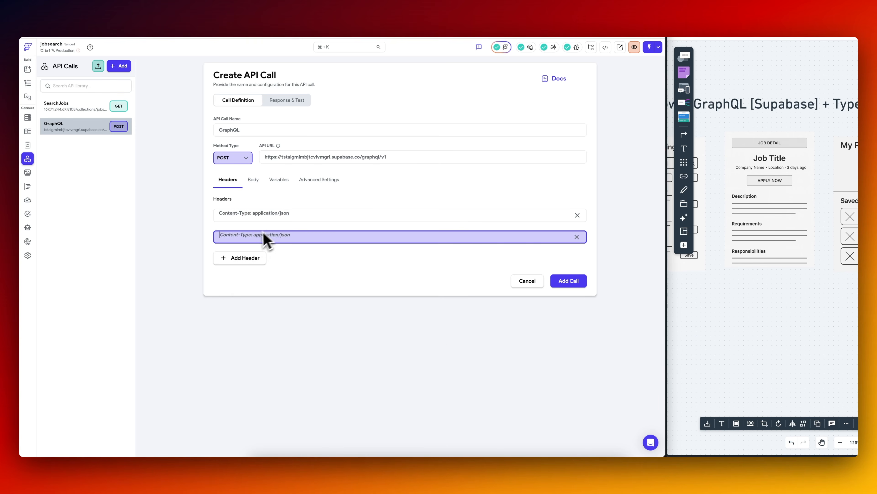
pyautogui.press('super+v')
pyautogui.click(239, 261)
pyautogui.press('super+Tab')
pyautogui.moveTo(257, 218); pyautogui.dragTo(335, 221)
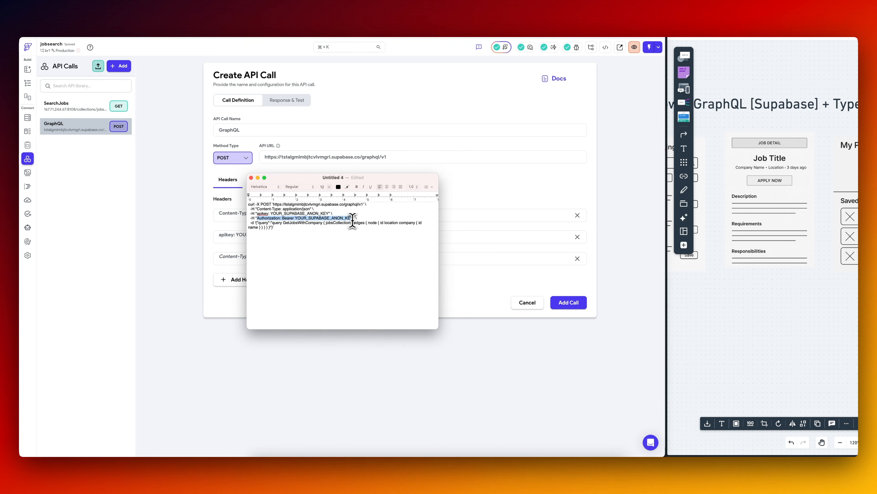
# Step: Copy the JSON query body from the curl notes and add the GraphQL API call to the project
pyautogui.moveTo(258, 224); pyautogui.dragTo(259, 227)
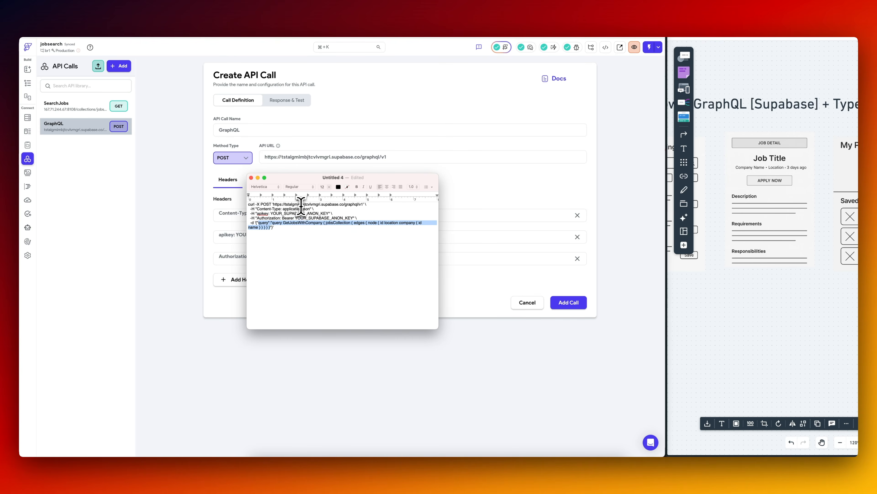
pyautogui.press('super+Tab')
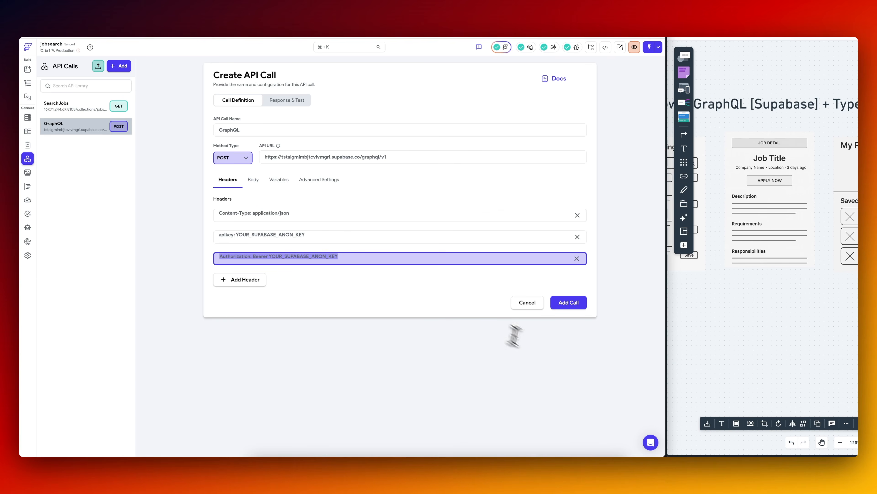
pyautogui.click(570, 303)
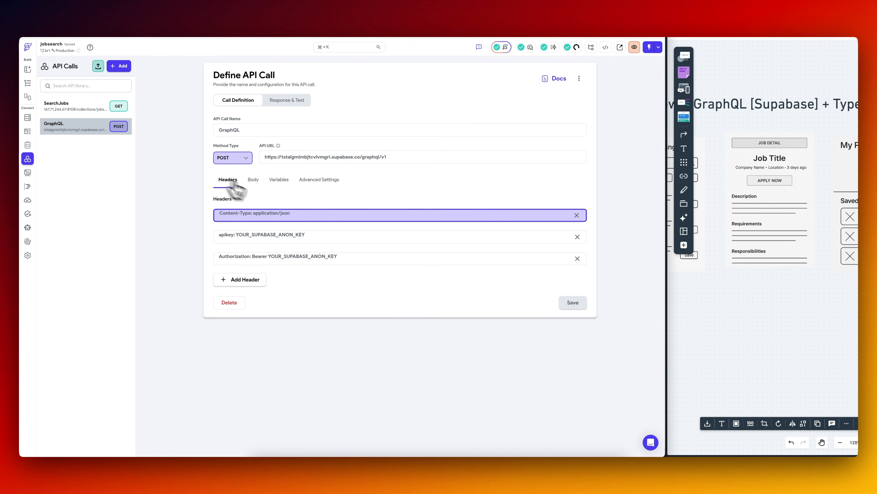
# Step: Give the GraphQL call a JSON body with the copied GetJobsWithCompany query, correct its opening brace and quote, format it and save
pyautogui.click(254, 180)
pyautogui.click(257, 217)
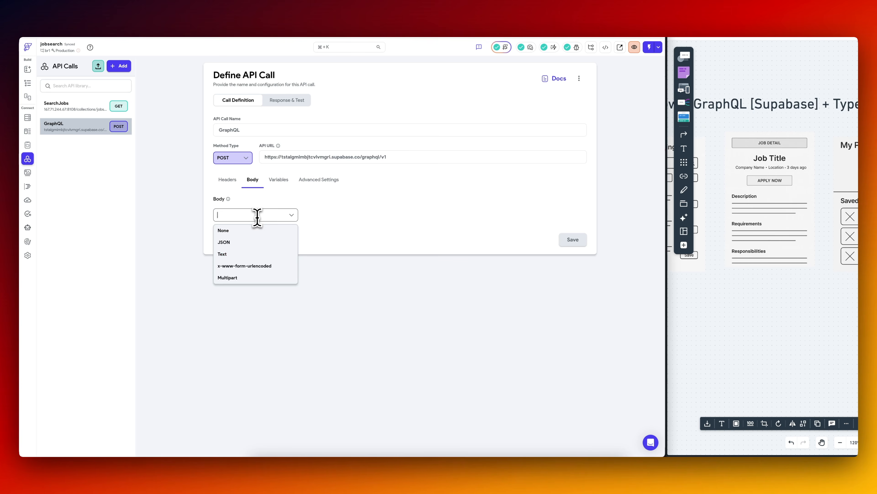
pyautogui.click(248, 242)
pyautogui.click(273, 263)
pyautogui.press('super+v')
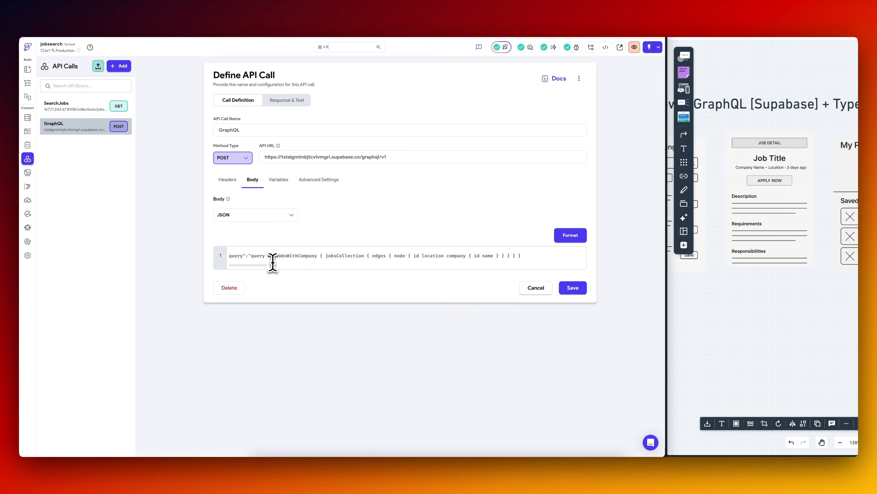
pyautogui.click(578, 238)
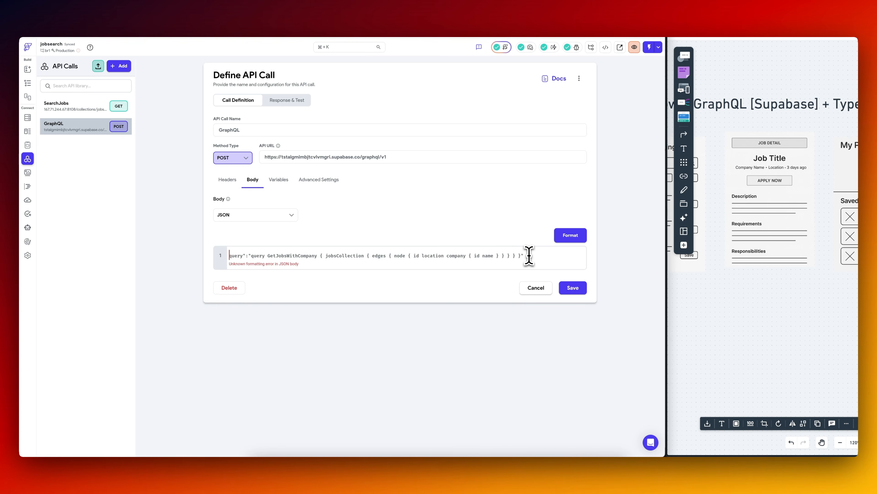
pyautogui.write('{"')
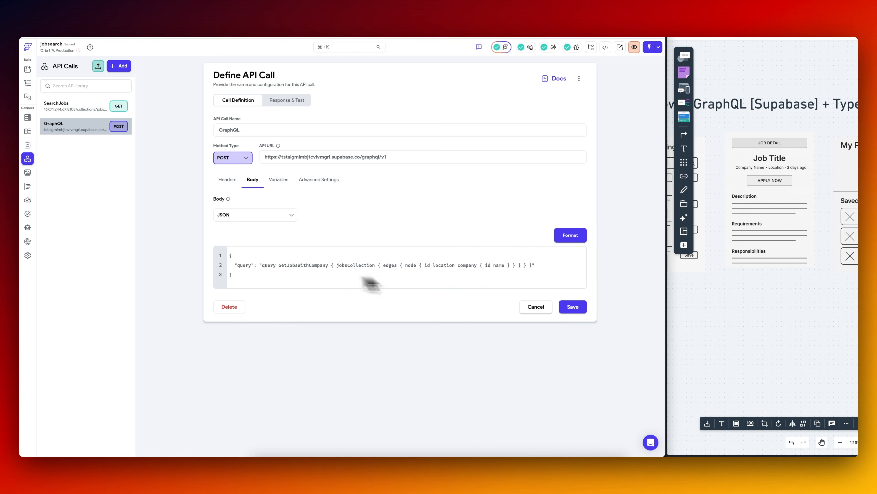
pyautogui.click(573, 308)
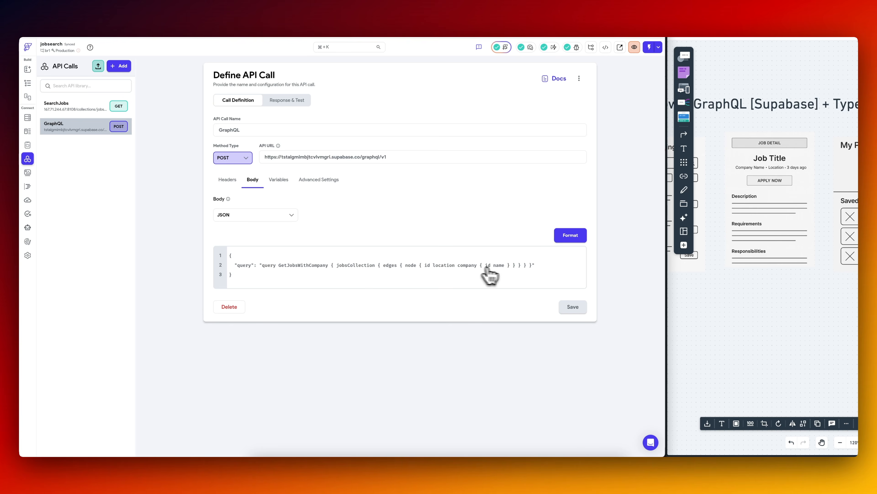
# Step: Check the jobs table in Supabase, then return to FlutterFlow and review the GraphQL call's variables and body
pyautogui.click(203, 20)
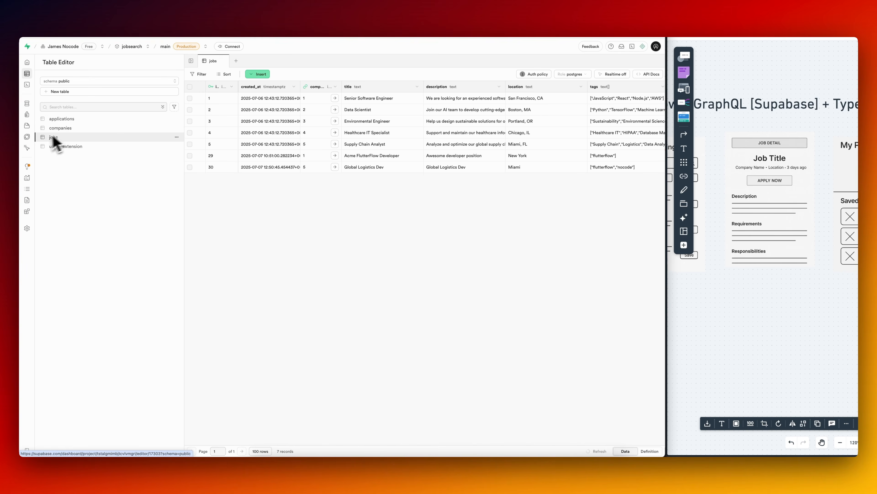
pyautogui.click(82, 18)
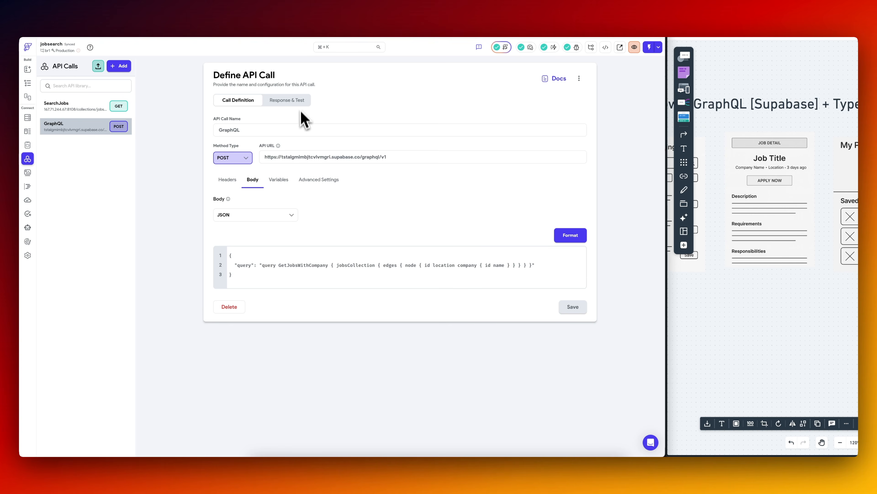
pyautogui.click(278, 179)
pyautogui.click(252, 180)
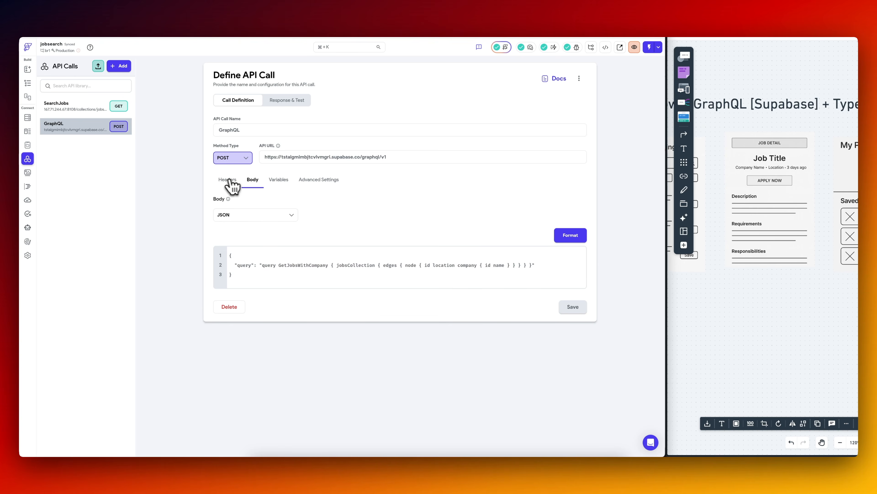
# Step: Replace the placeholder key in the apikey and Authorization headers with the anon public API key copied from Supabase's project settings, and save
pyautogui.click(228, 180)
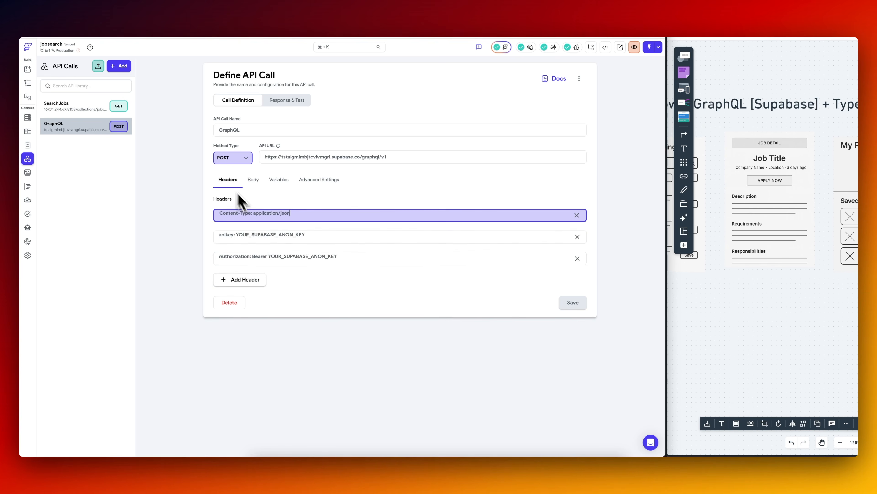
pyautogui.click(223, 21)
pyautogui.click(27, 228)
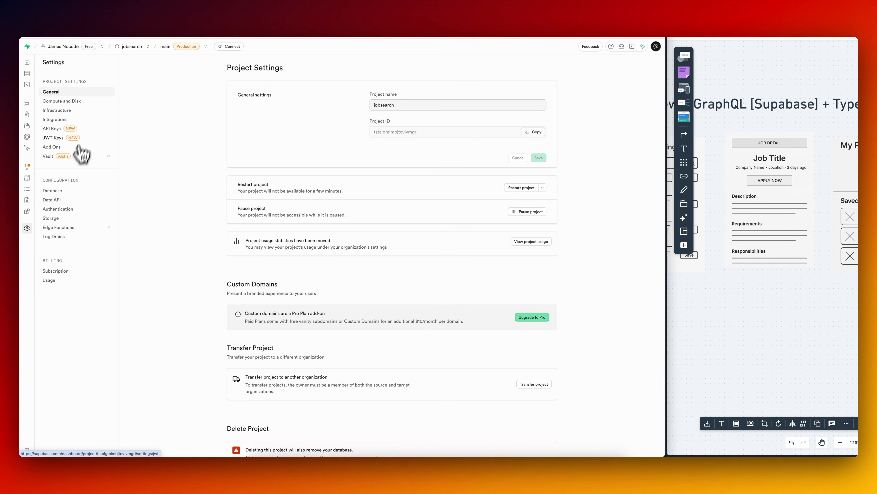
pyautogui.click(82, 128)
pyautogui.click(539, 130)
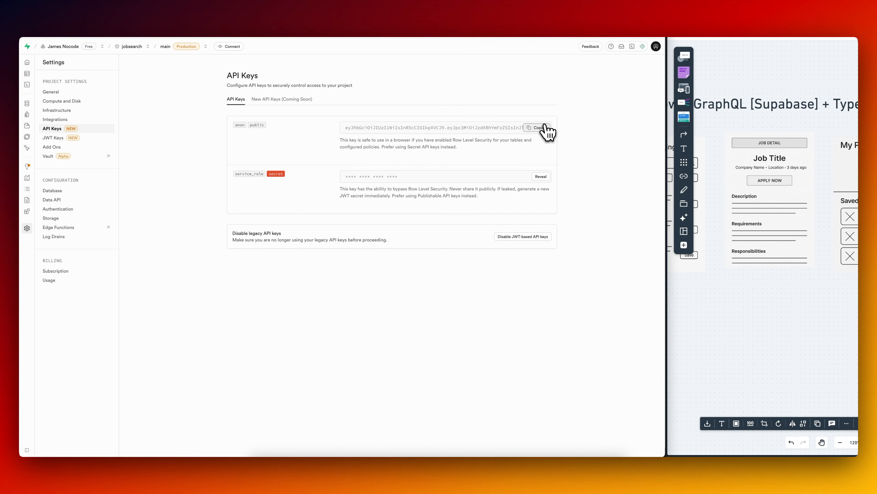
pyautogui.click(253, 22)
pyautogui.press('super+v')
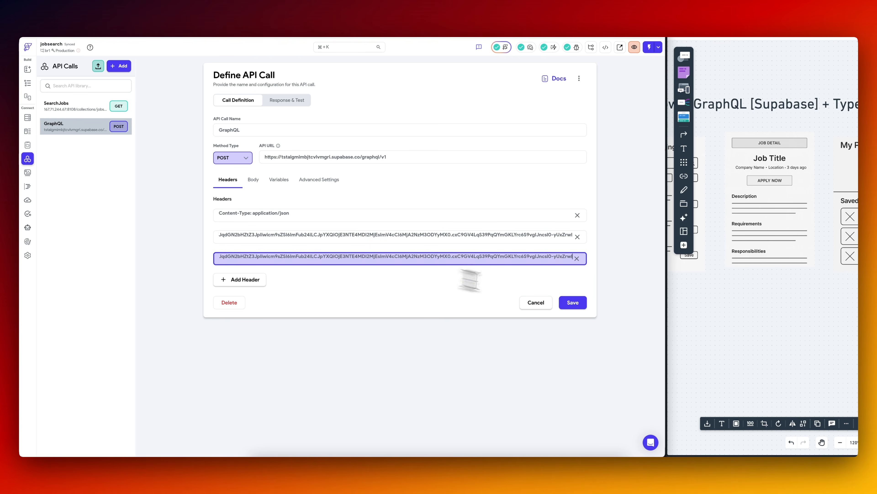
pyautogui.click(574, 303)
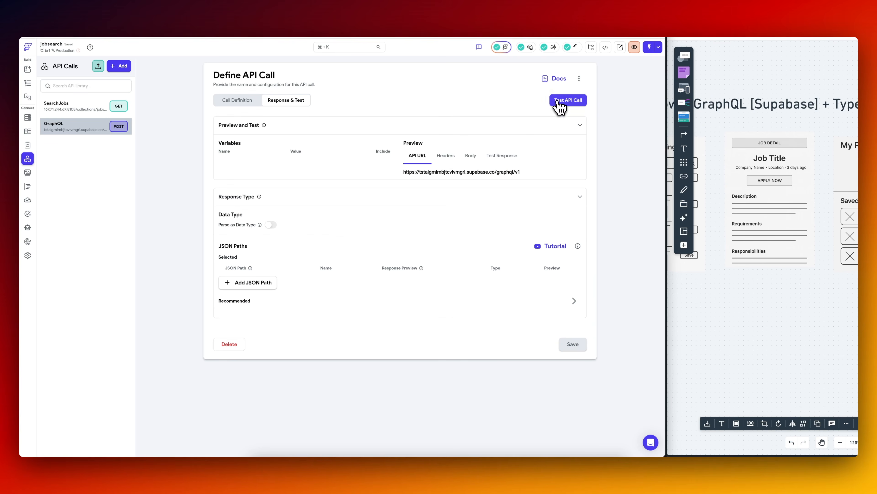
# Step: Run a test of the GraphQL API call and read the full JSON test response
pyautogui.click(561, 102)
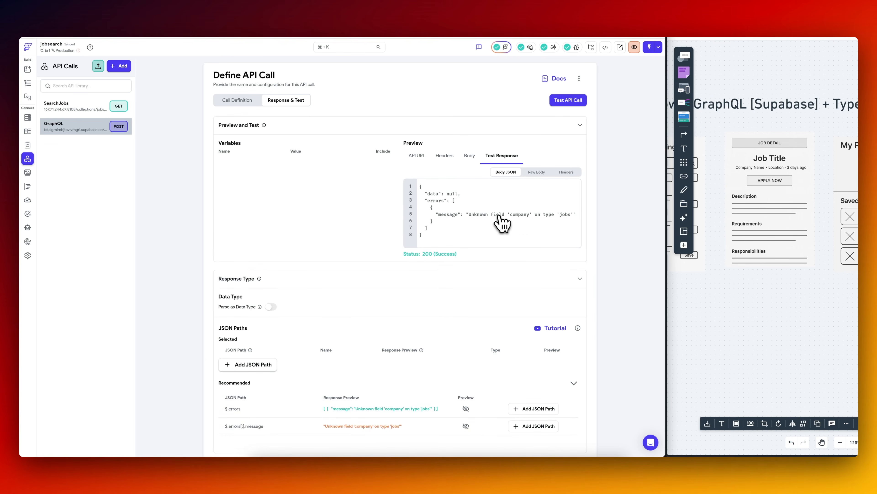
pyautogui.hscroll(1, 520, 214)
pyautogui.hscroll(-1, 521, 214)
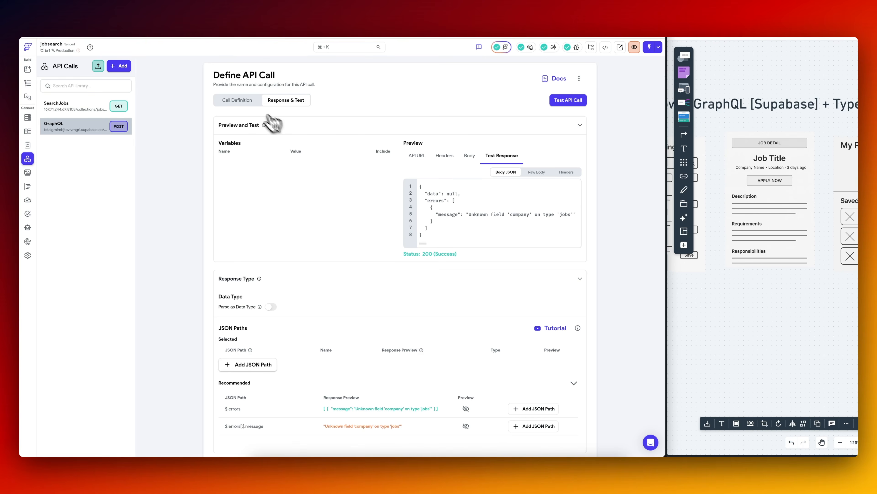
# Step: Check the jobs query in Supabase's GraphiQL editor, then change company to companies in the FlutterFlow GraphQL call's body and save
pyautogui.click(255, 102)
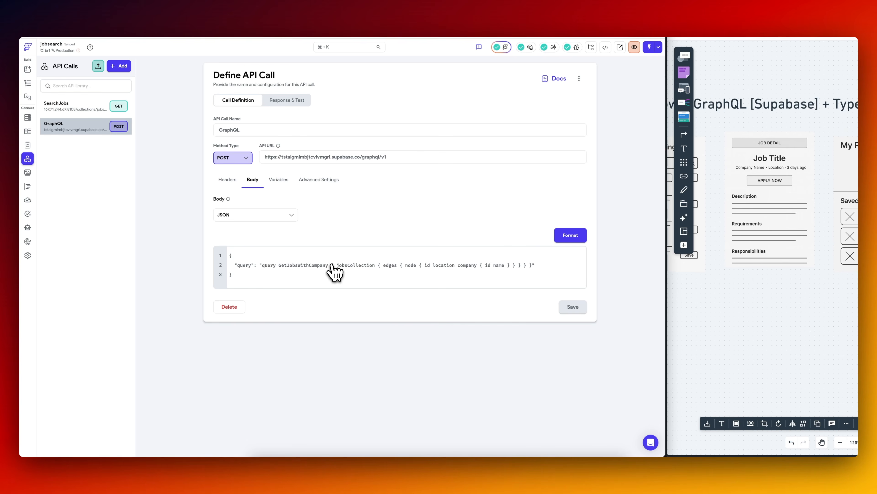
pyautogui.click(223, 20)
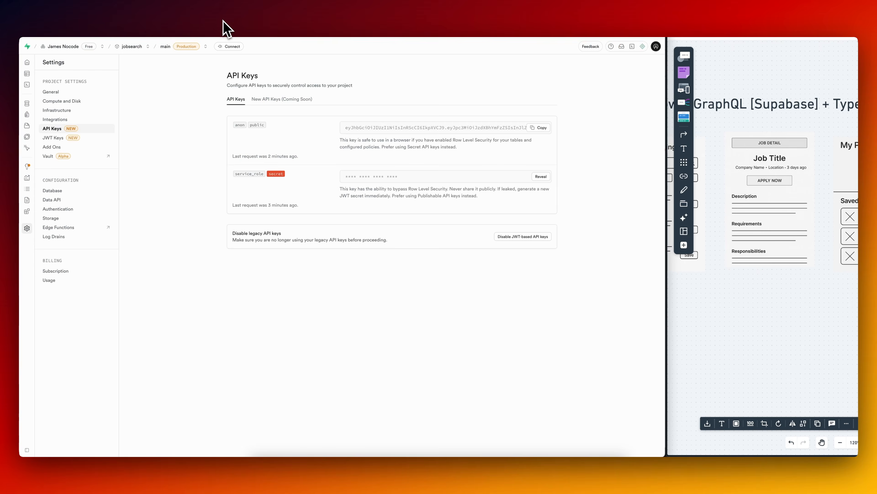
pyautogui.moveTo(37, 171)
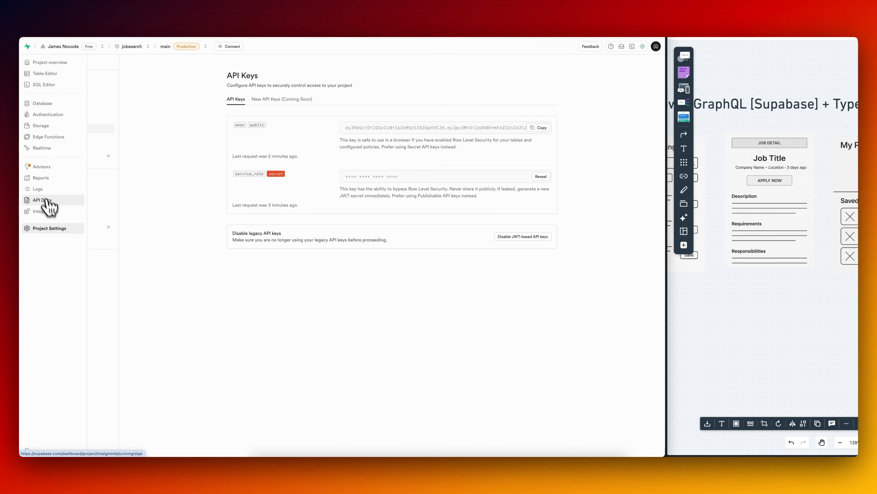
pyautogui.click(57, 218)
pyautogui.click(207, 127)
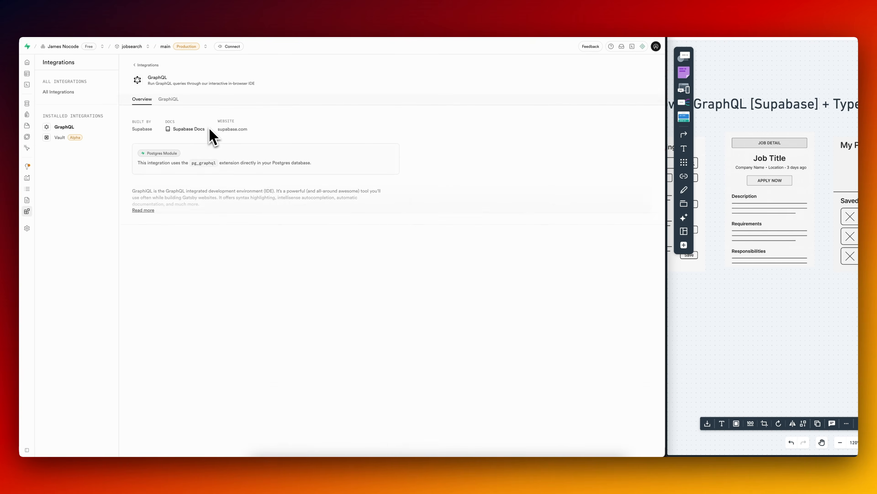
pyautogui.click(169, 101)
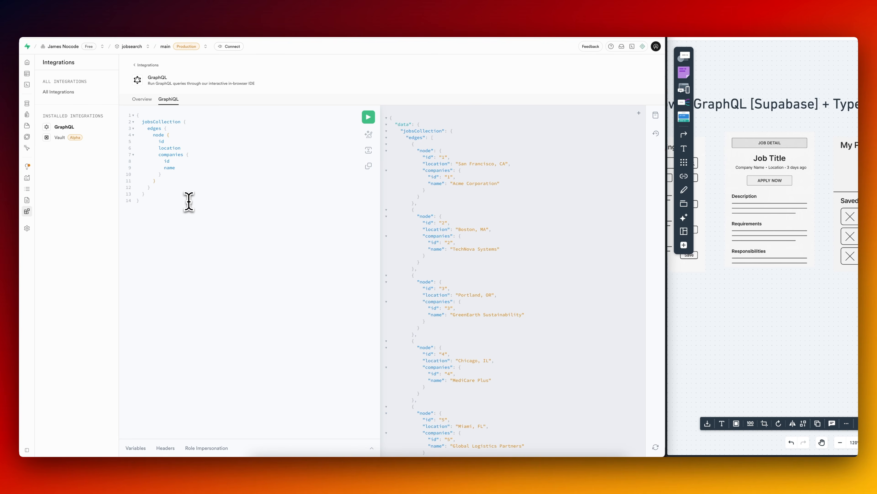
pyautogui.moveTo(152, 205); pyautogui.dragTo(135, 118)
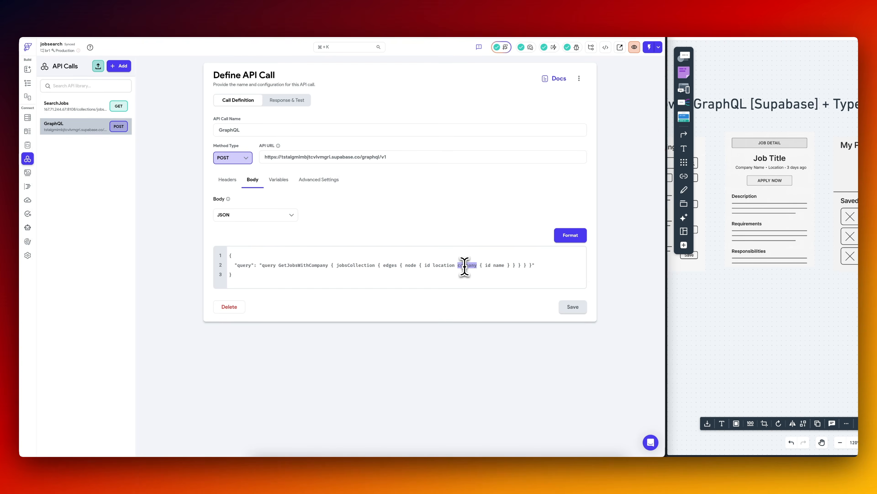
pyautogui.click(571, 306)
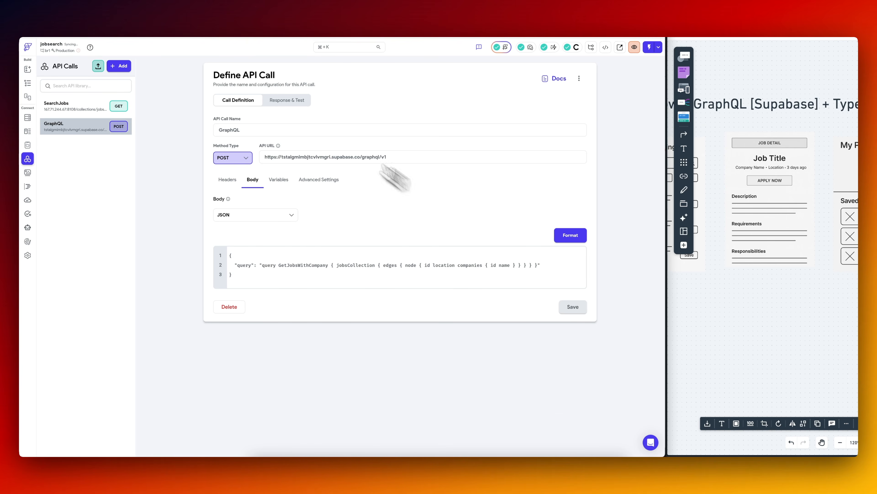
# Step: Test the GraphQL API call and review its JSON response and the recommended JSON paths
pyautogui.click(291, 100)
pyautogui.click(566, 103)
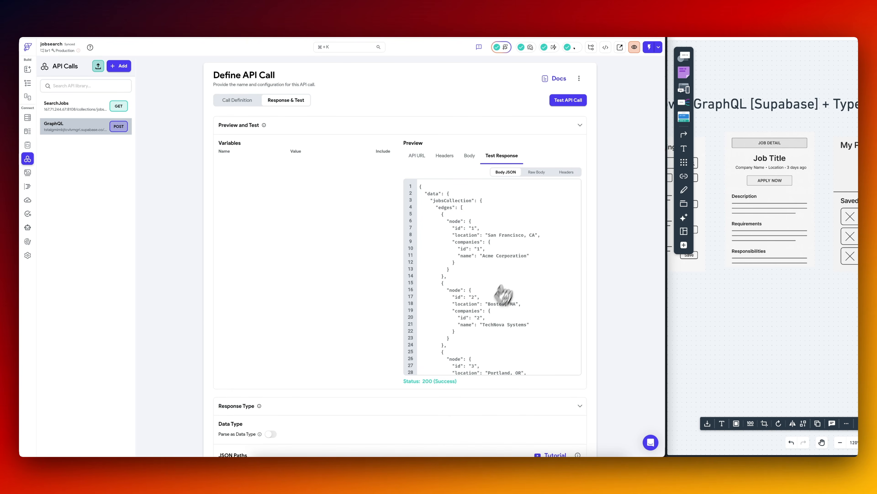
pyautogui.scroll(-5, 497, 256)
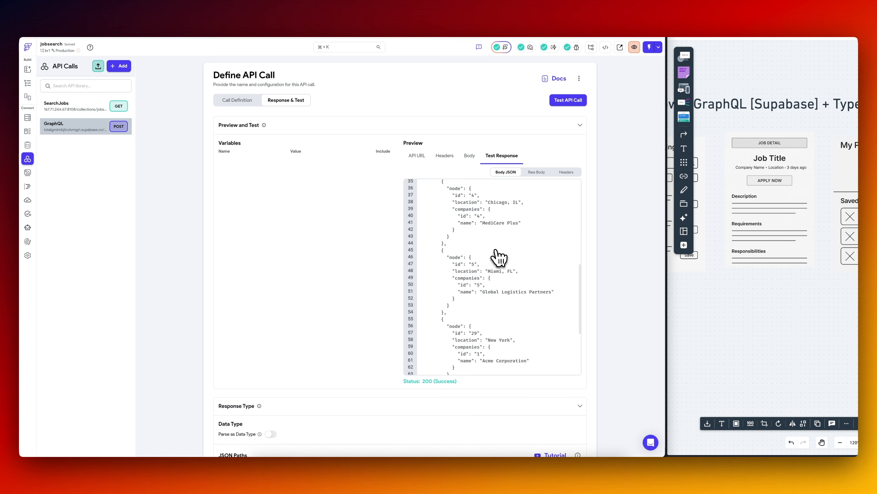
pyautogui.scroll(5, 498, 257)
pyautogui.hscroll(-1, 489, 250)
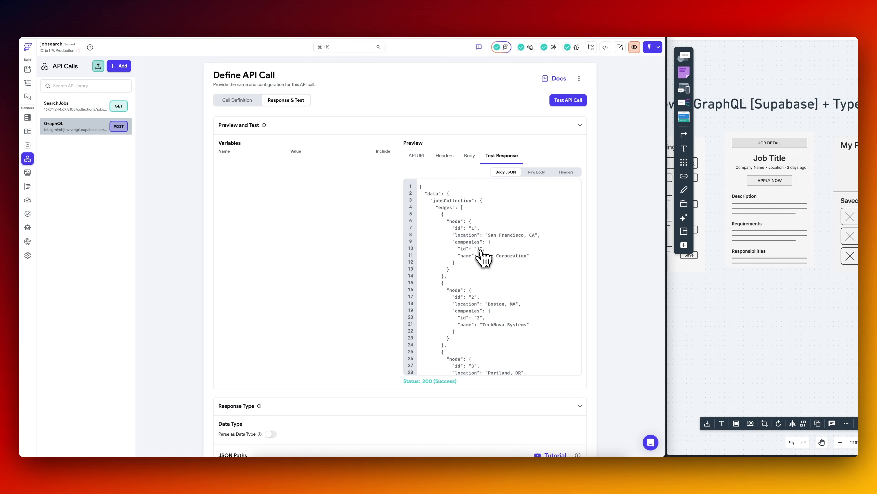
pyautogui.scroll(-5, 330, 229)
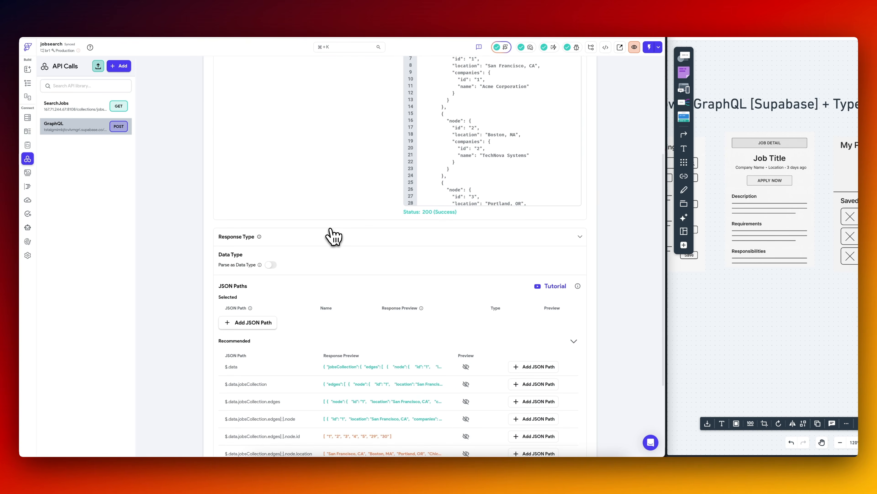
pyautogui.scroll(-1, 333, 237)
pyautogui.scroll(6, 332, 237)
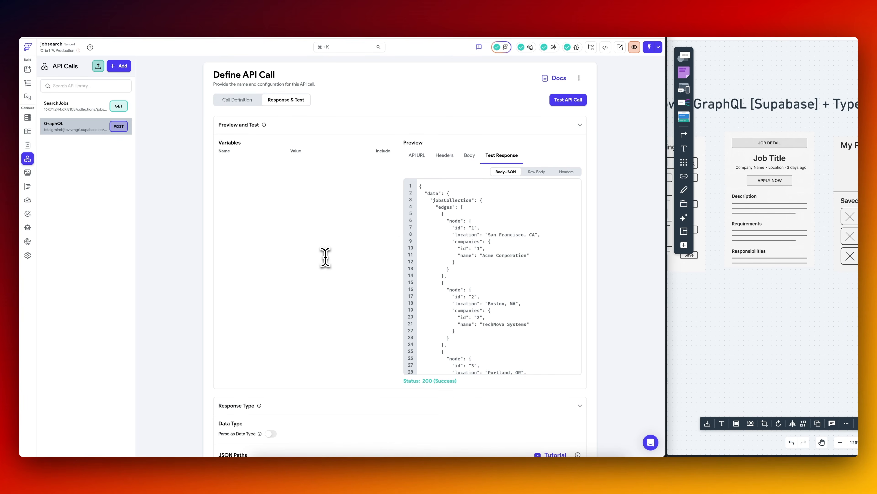
pyautogui.scroll(-8, 325, 257)
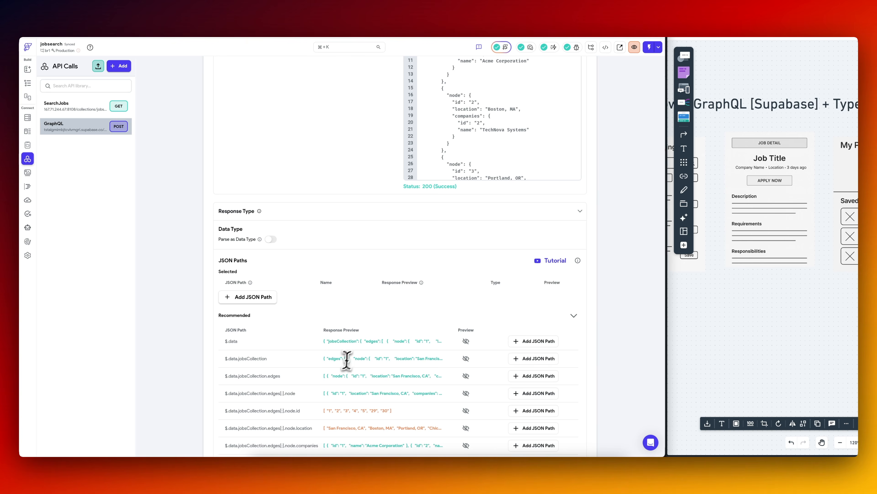
pyautogui.scroll(-4, 334, 231)
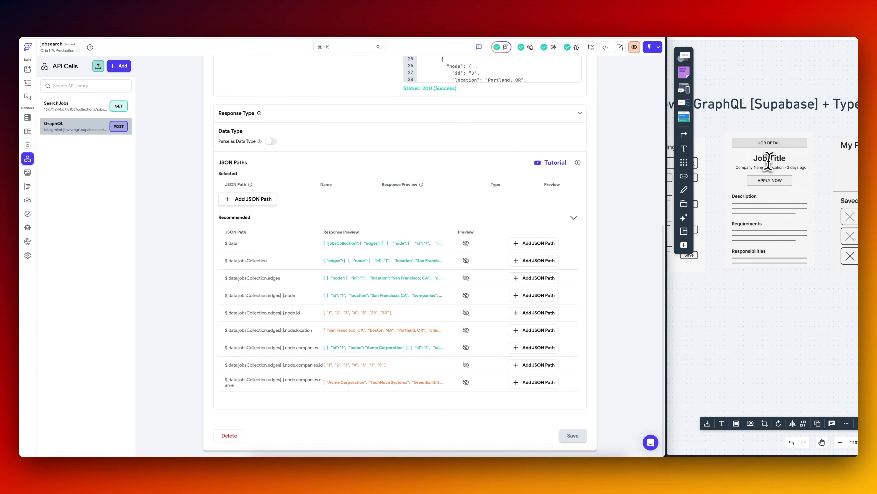
pyautogui.scroll(10, 372, 239)
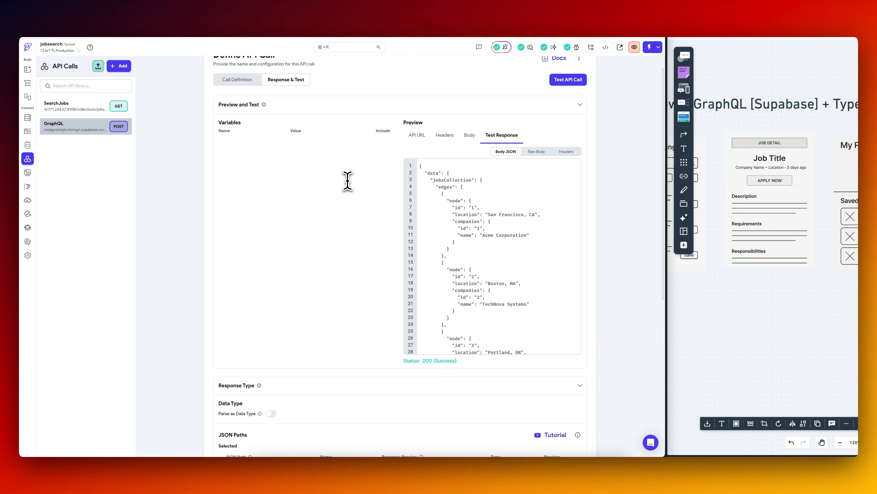
# Step: Add the created_at and title fields before location in the GraphQL call's query body
pyautogui.click(238, 80)
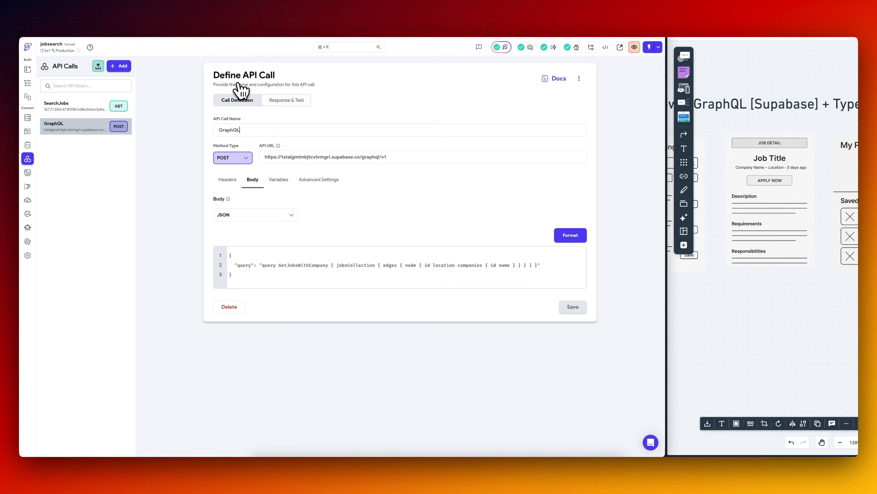
pyautogui.click(434, 265)
pyautogui.write('title')
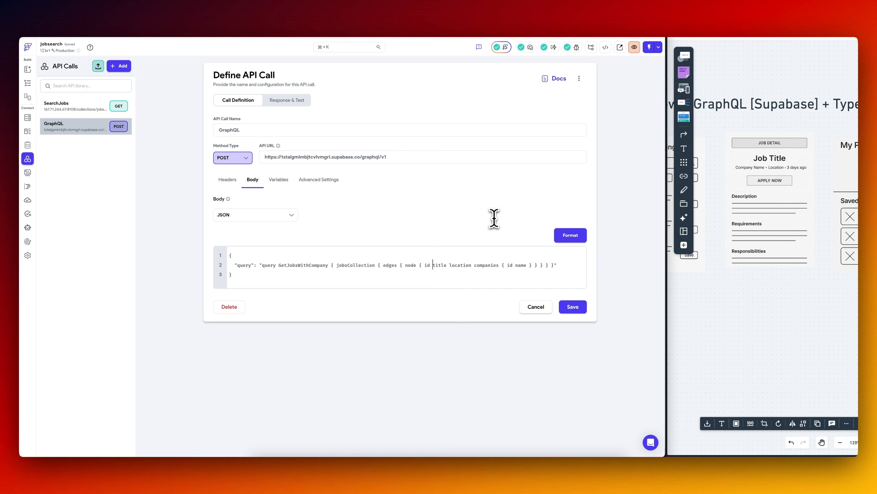
pyautogui.write('ted_at')
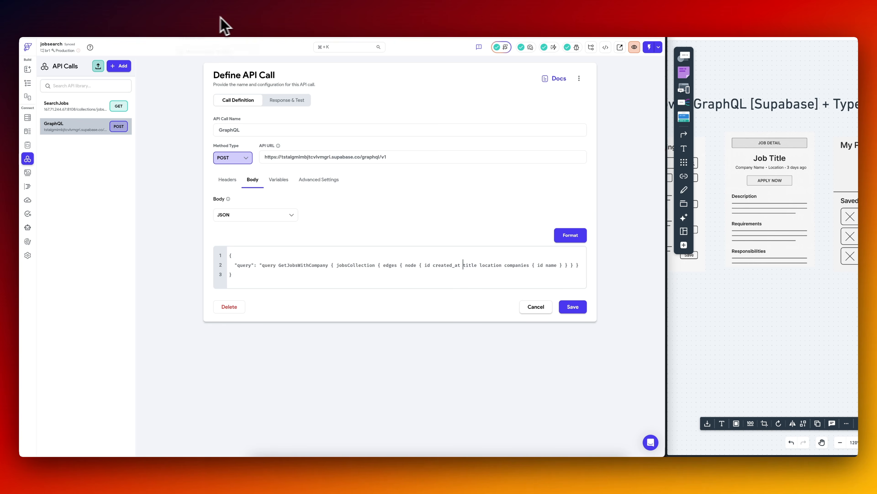
# Step: Check the jobs table's columns in Supabase, then add description and is_remote after location in the FlutterFlow query and save
pyautogui.click(263, 17)
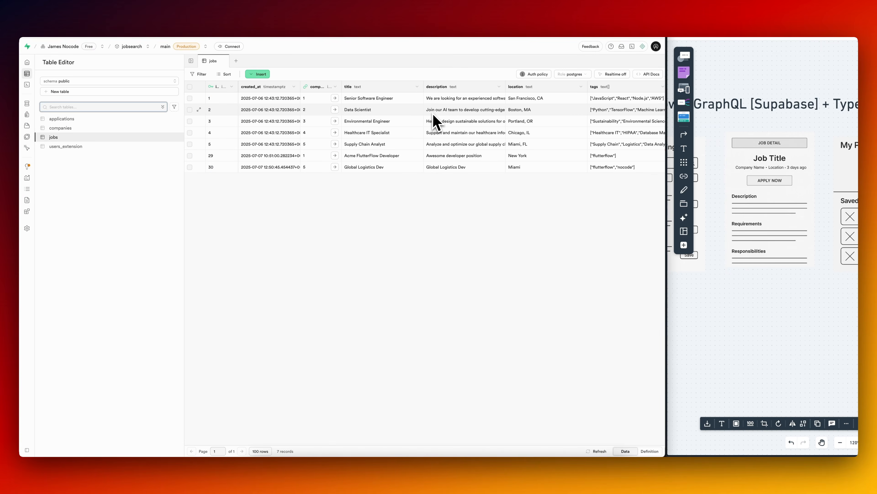
pyautogui.hscroll(8, 436, 123)
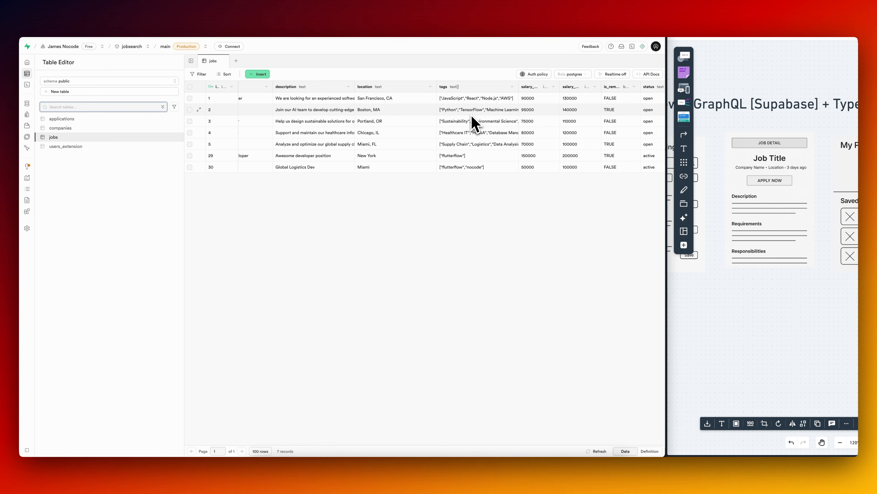
pyautogui.hscroll(3, 475, 123)
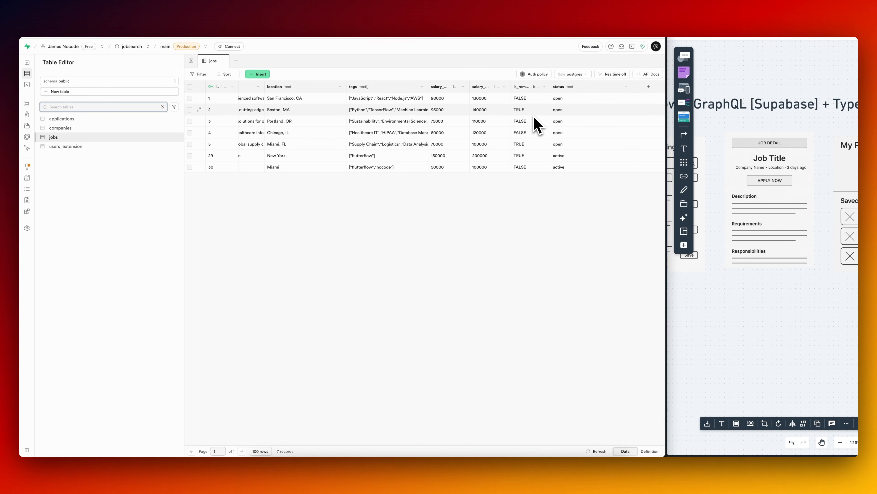
pyautogui.hscroll(-10, 534, 122)
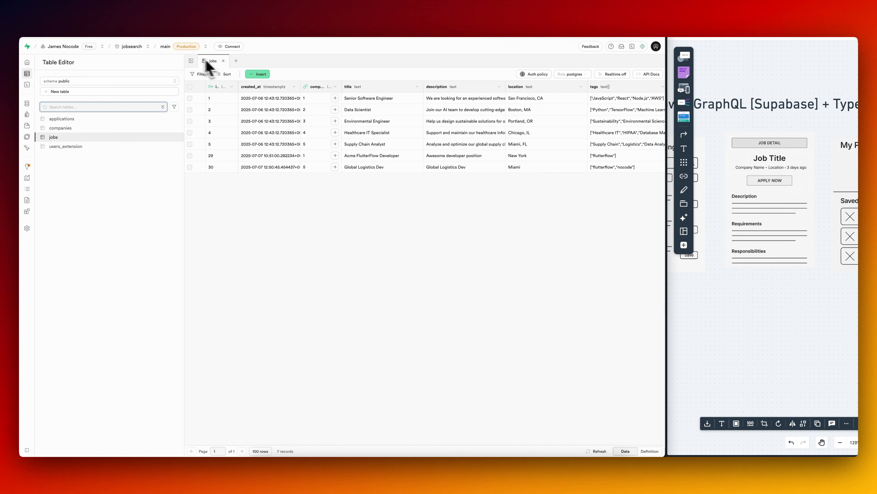
pyautogui.hscroll(5, 447, 152)
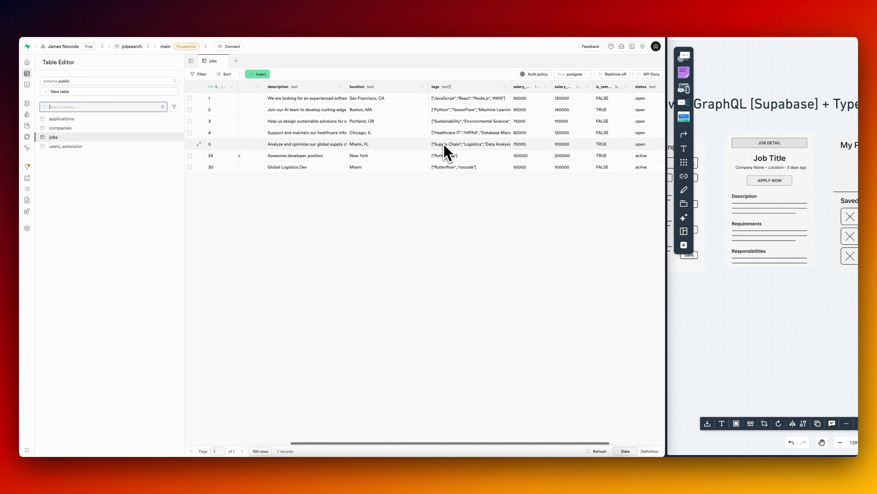
pyautogui.hscroll(-5, 344, 176)
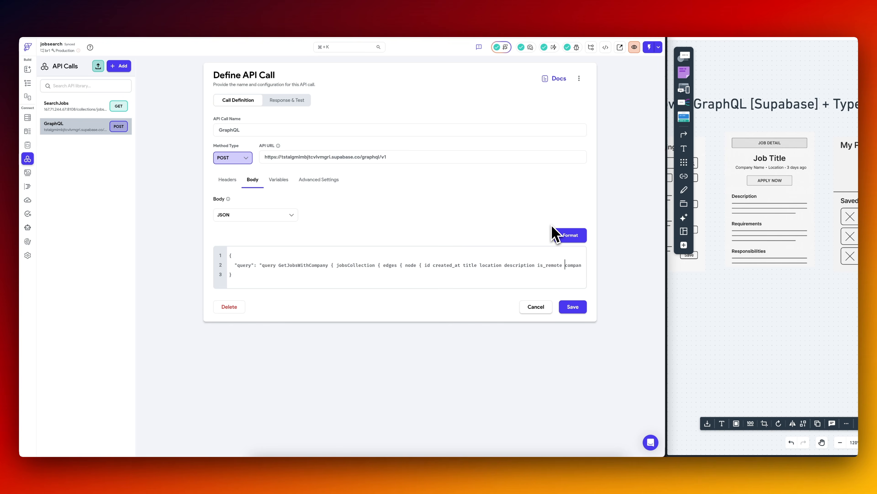
pyautogui.click(574, 307)
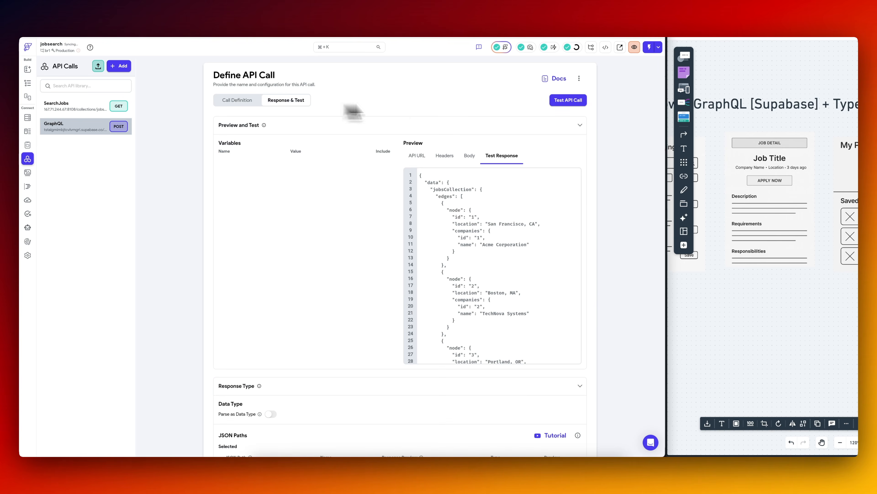
# Step: Test the API call again and add the recommended JSON paths for title, companies name, location, created_at and description
pyautogui.click(576, 101)
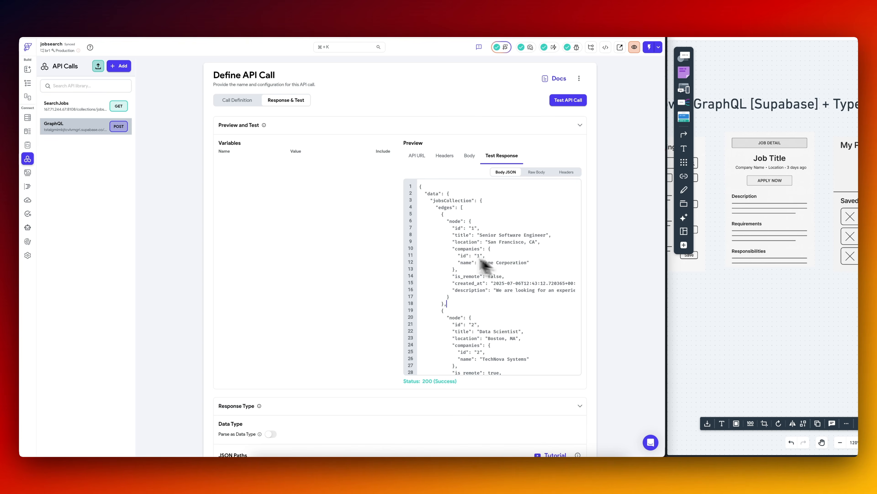
pyautogui.scroll(-10, 304, 268)
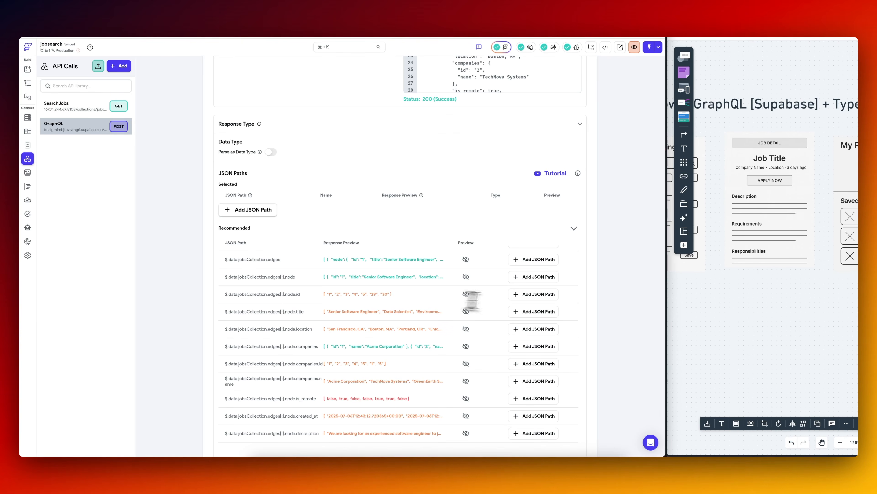
pyautogui.click(531, 314)
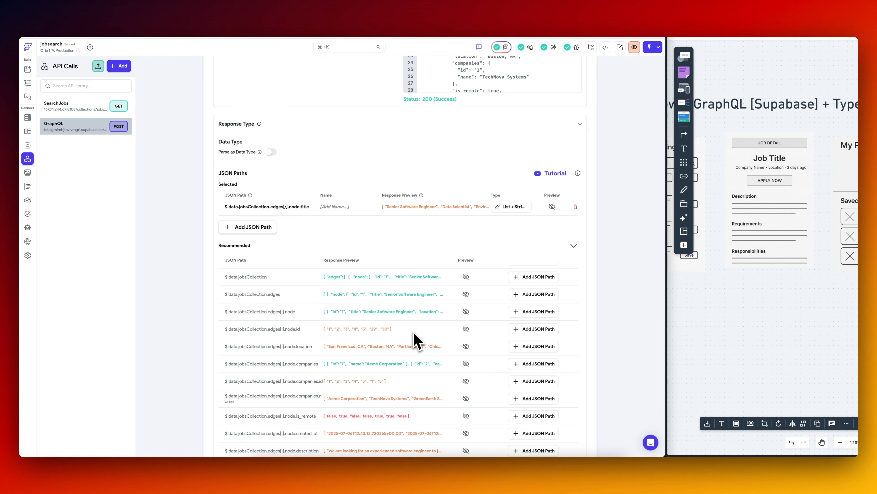
pyautogui.scroll(-2, 414, 331)
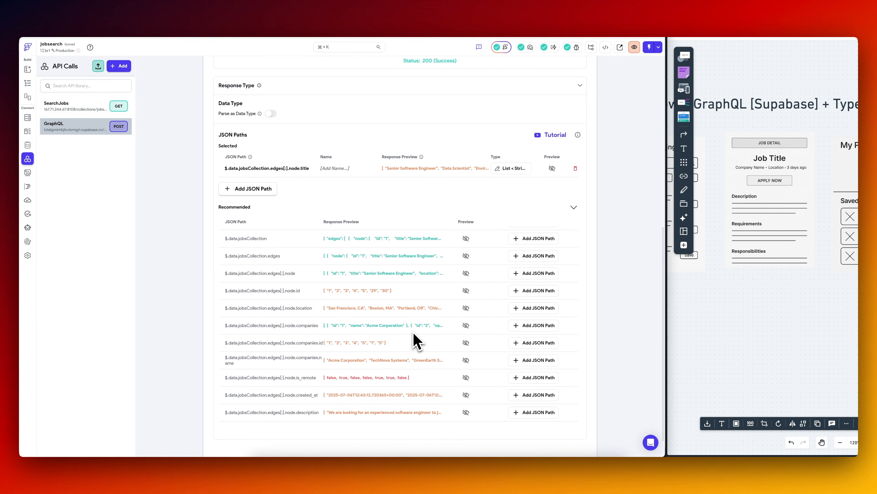
pyautogui.click(541, 354)
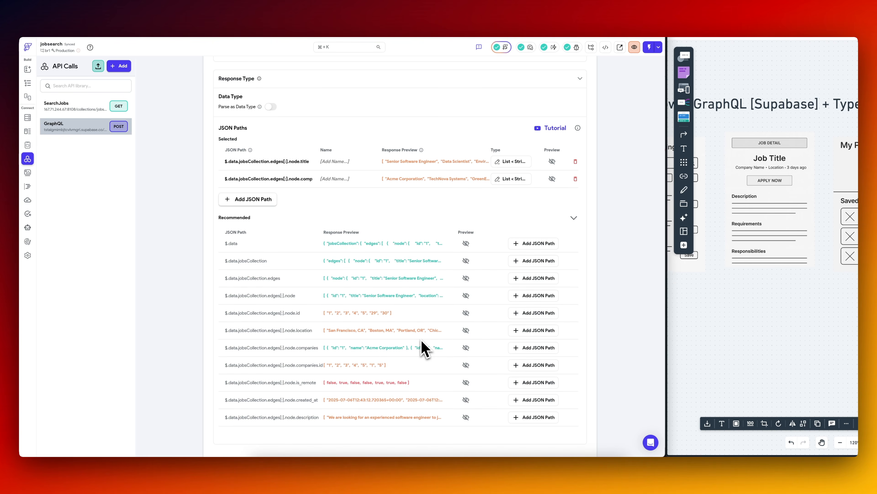
pyautogui.click(534, 331)
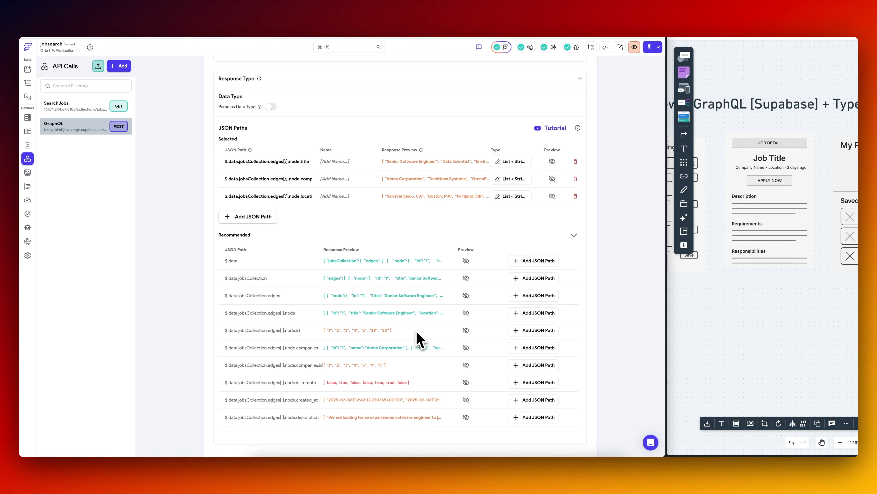
pyautogui.scroll(-1, 416, 332)
pyautogui.click(524, 387)
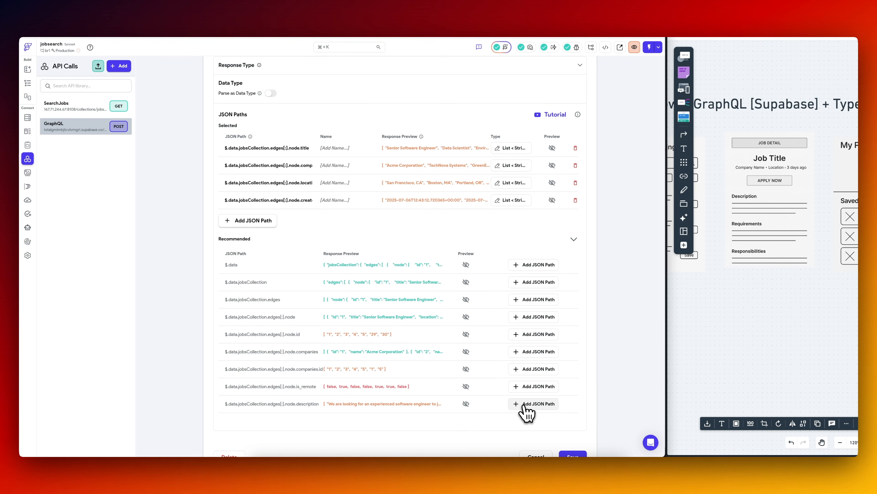
pyautogui.click(524, 405)
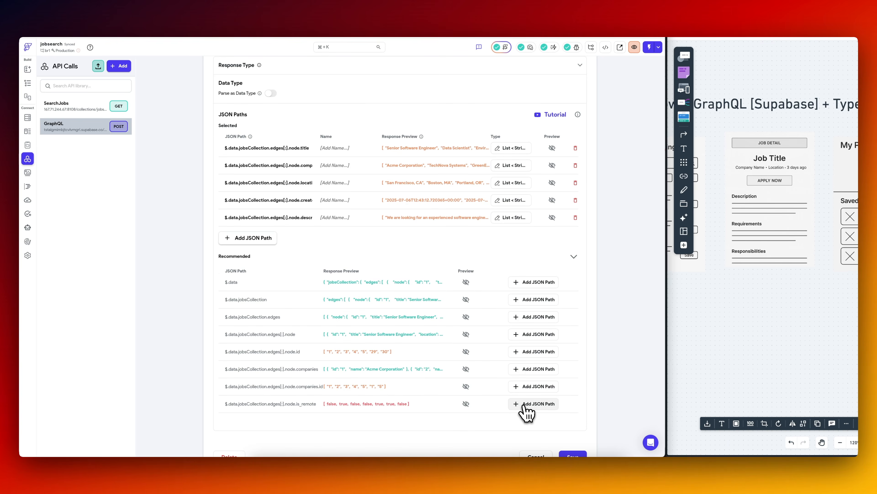
# Step: Name the five selected JSON paths titles, companyNames, locations, createdAt and description
pyautogui.scroll(8, 432, 346)
pyautogui.scroll(-5, 414, 325)
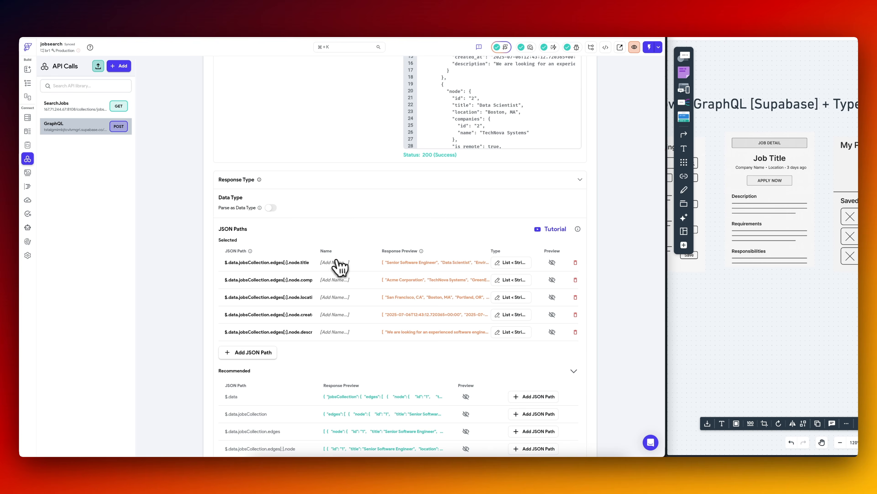
pyautogui.scroll(6, 354, 239)
pyautogui.scroll(-8, 352, 218)
pyautogui.click(346, 200)
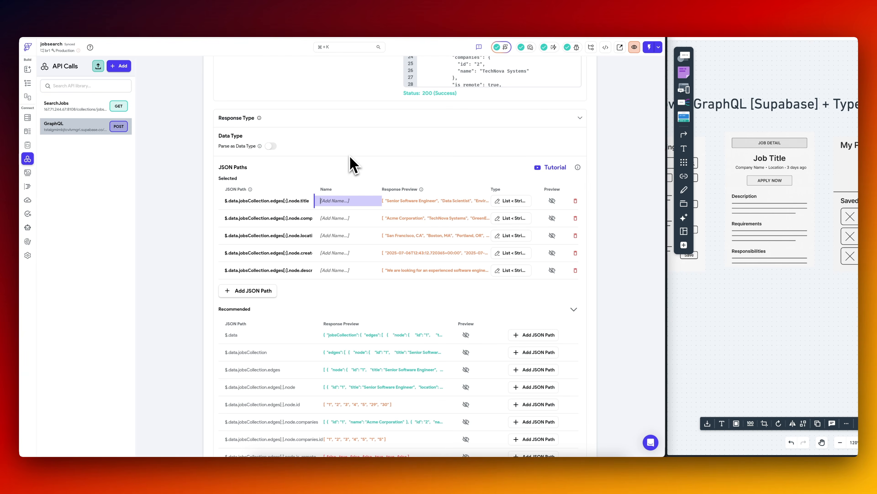
pyautogui.click(339, 218)
pyautogui.write('compan')
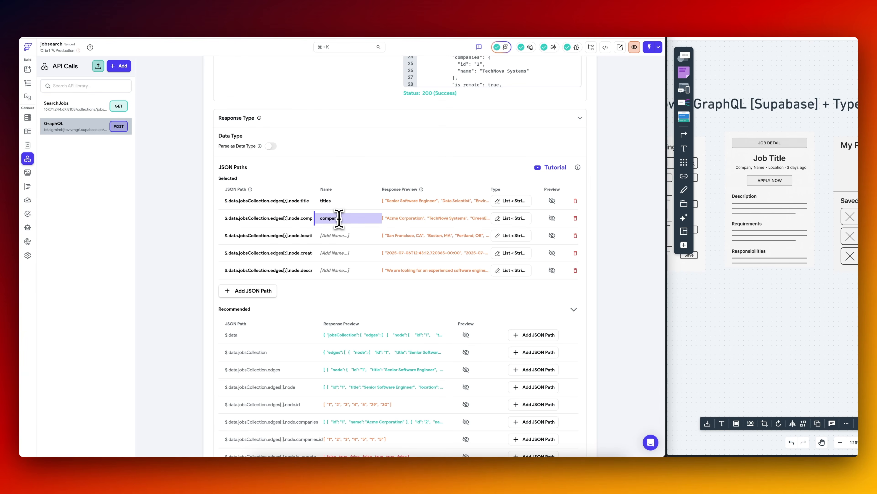
pyautogui.write('yNames')
pyautogui.click(337, 236)
pyautogui.write('locations')
pyautogui.click(338, 253)
pyautogui.write('cre')
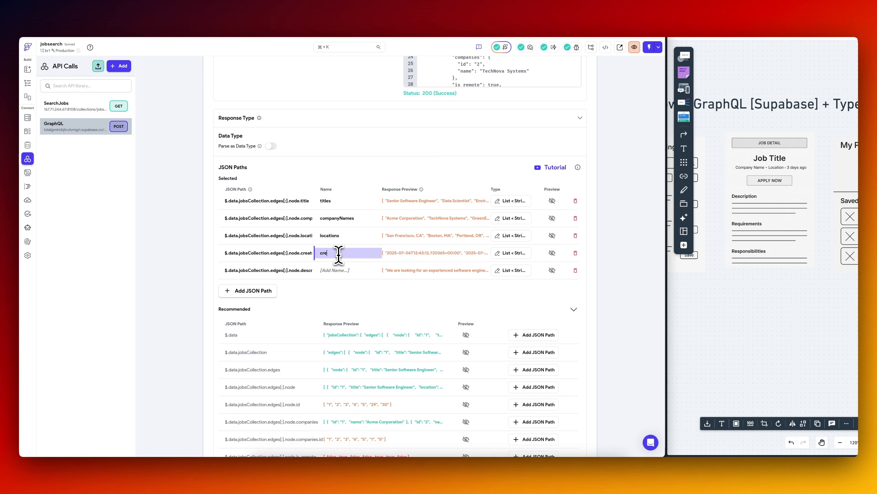
pyautogui.write('At')
pyautogui.click(339, 270)
pyautogui.write('description')
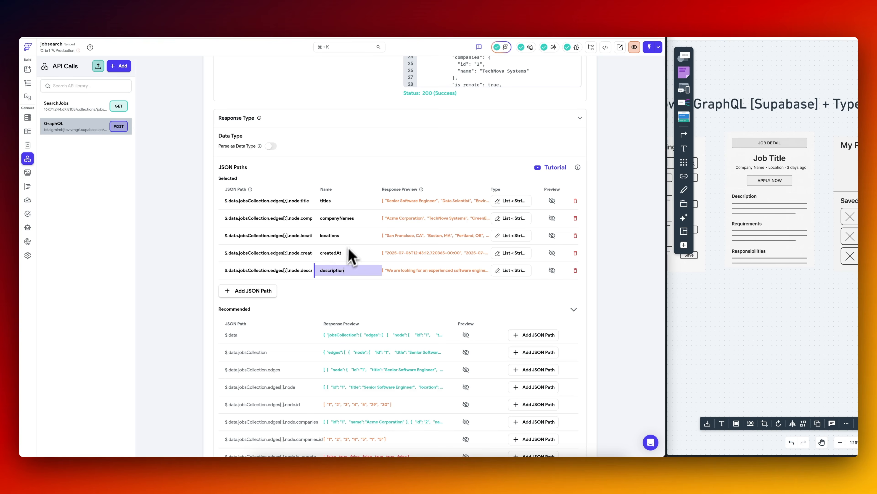
# Step: Make the JSON path names singular as title, companyName and location, and save the API call
pyautogui.click(351, 238)
pyautogui.press('BackSpace')
pyautogui.scroll(-1, 441, 244)
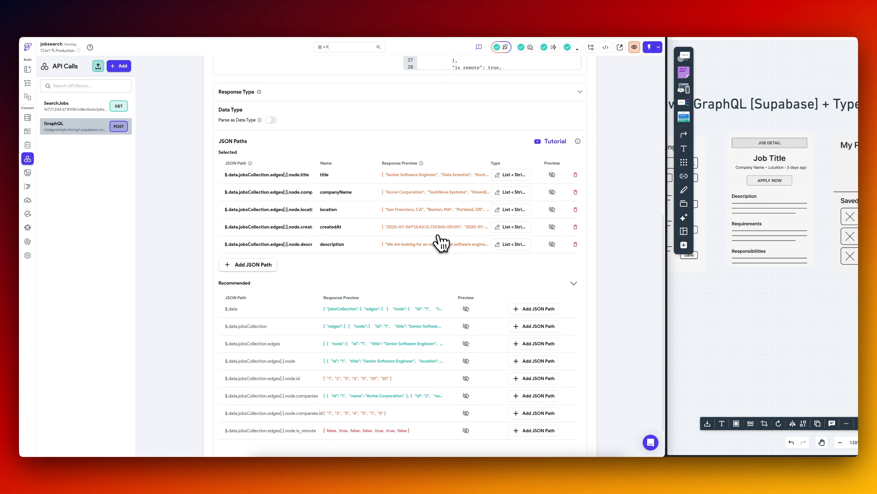
pyautogui.scroll(8, 441, 243)
pyautogui.scroll(-5, 441, 242)
pyautogui.scroll(-6, 343, 172)
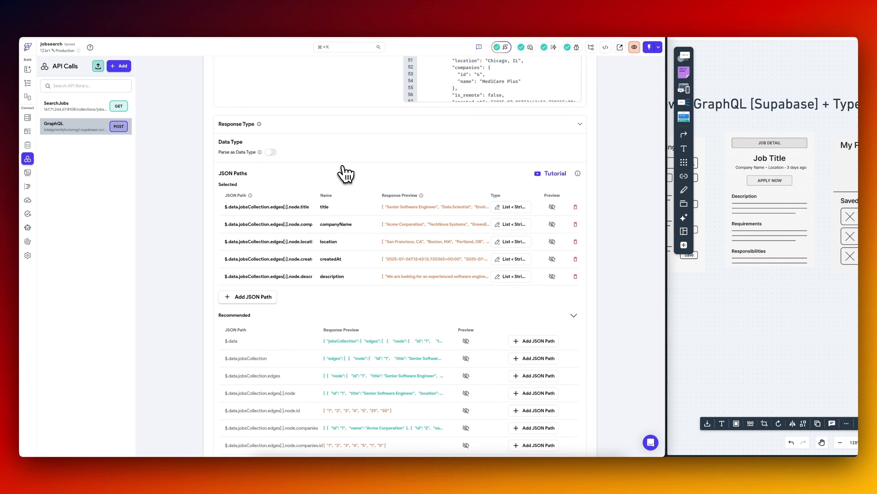
# Step: Add the filter (filter: { id: { eq: "1" } }) after jobsCollection in the GraphQL call's query body
pyautogui.scroll(7, 349, 175)
pyautogui.scroll(5, 470, 211)
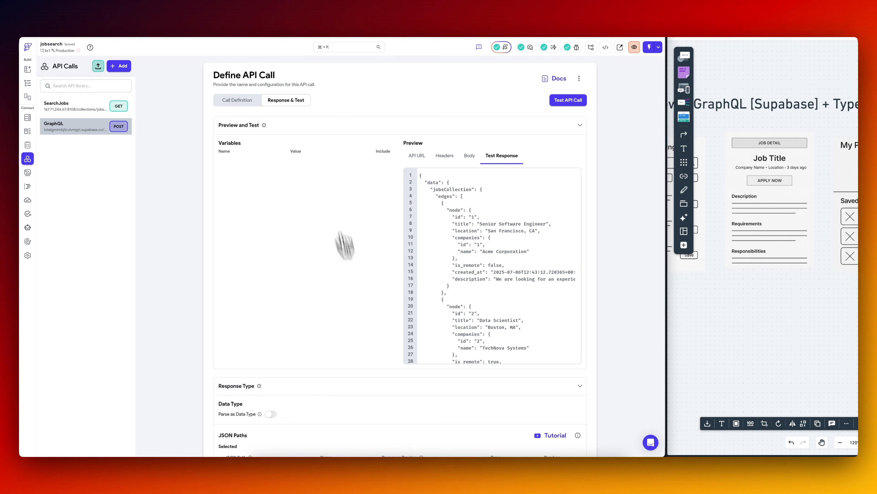
pyautogui.click(226, 101)
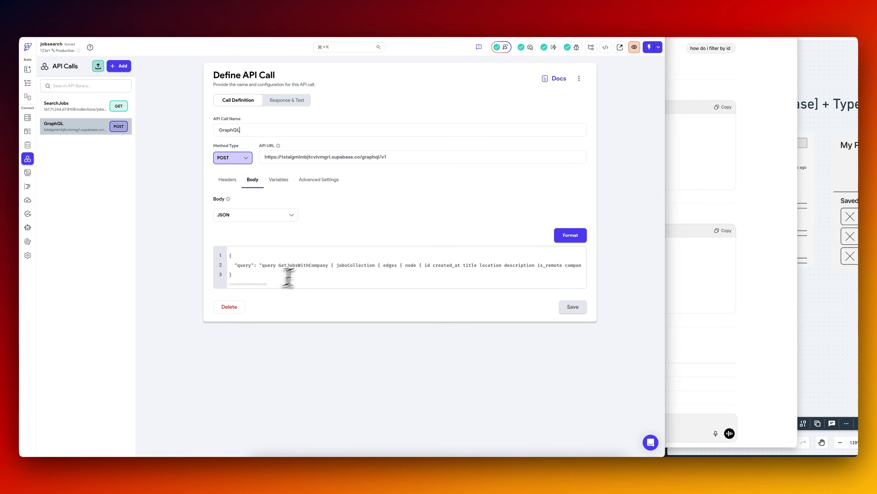
pyautogui.write('(filter: { id: { eq: "3" } })')
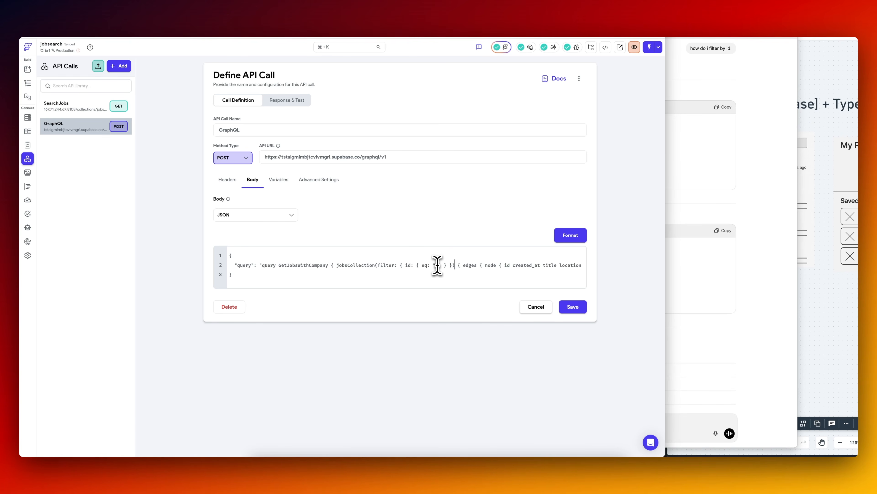
pyautogui.press('BackSpace')
pyautogui.write('1')
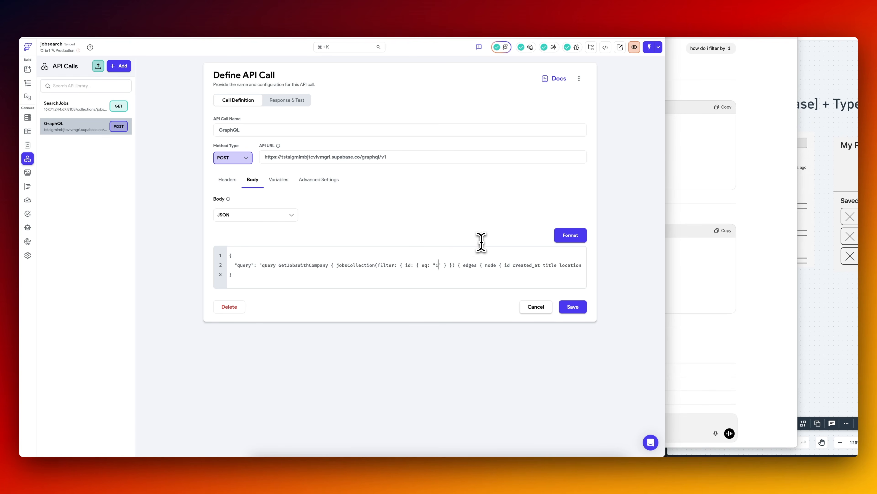
# Step: Switch to Supabase to check the job ids in the jobs table, and return to FlutterFlow
pyautogui.click(271, 16)
pyautogui.click(203, 15)
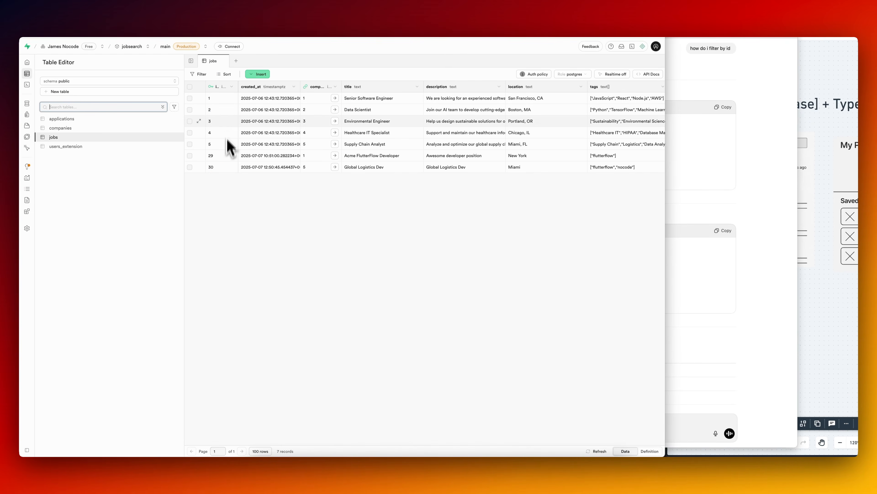
pyautogui.click(76, 26)
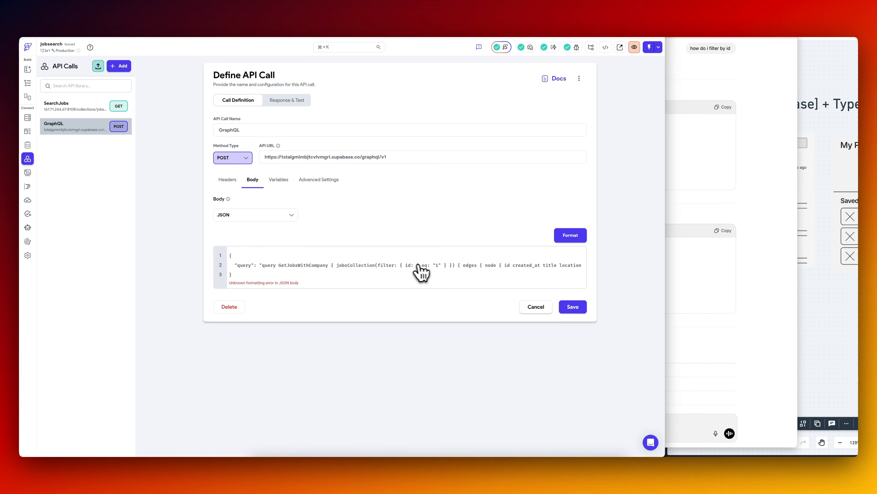
# Step: Try to format the filtered query body and test the GraphQL API call
pyautogui.click(568, 235)
pyautogui.click(301, 101)
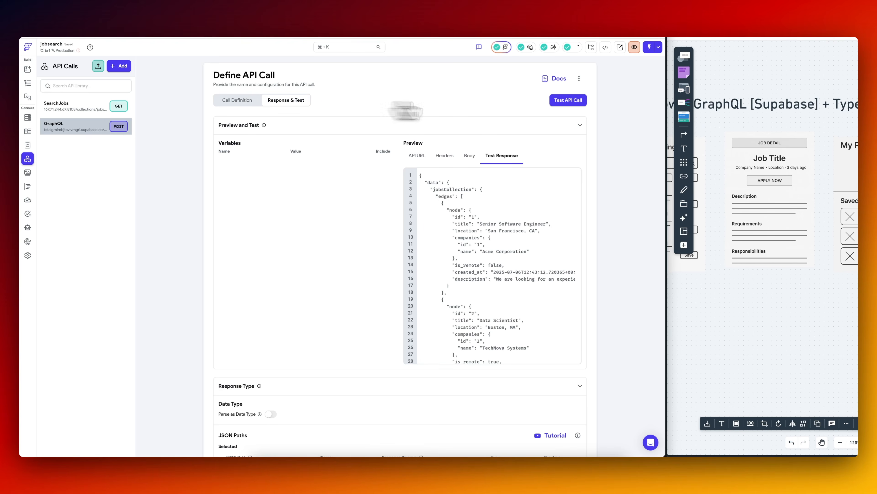
pyautogui.click(570, 102)
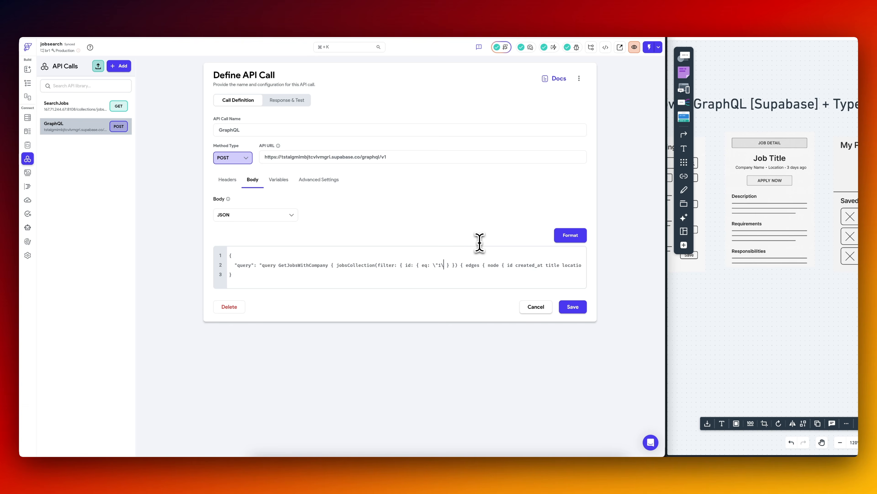
# Step: Escape the quotes around the filter id as \"1\", save the GraphQL call and test it again
pyautogui.write('"')
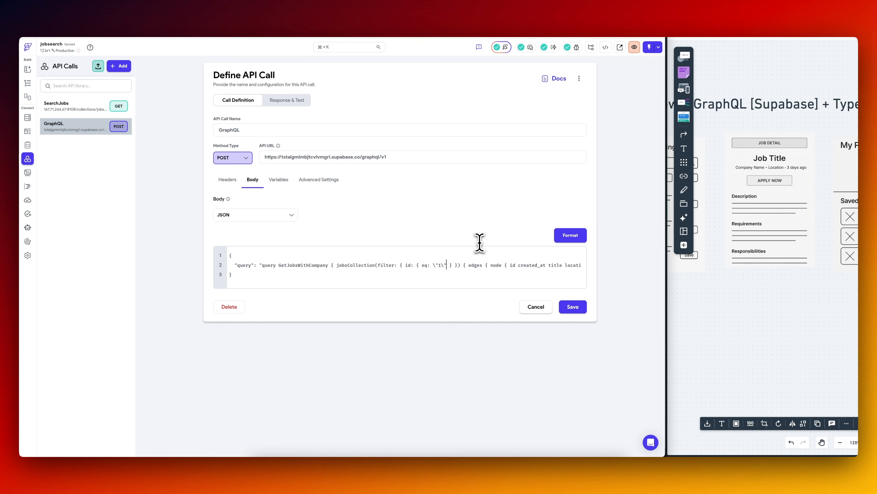
pyautogui.click(573, 306)
pyautogui.click(297, 101)
pyautogui.click(569, 100)
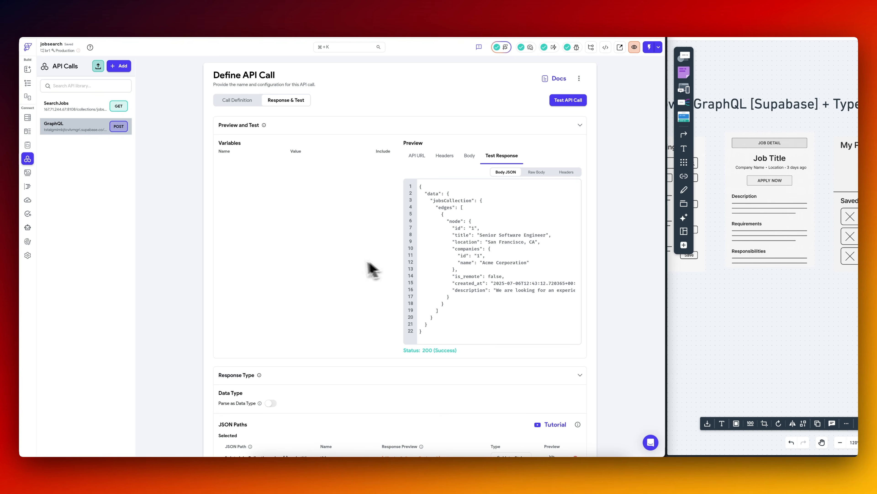
pyautogui.click(237, 100)
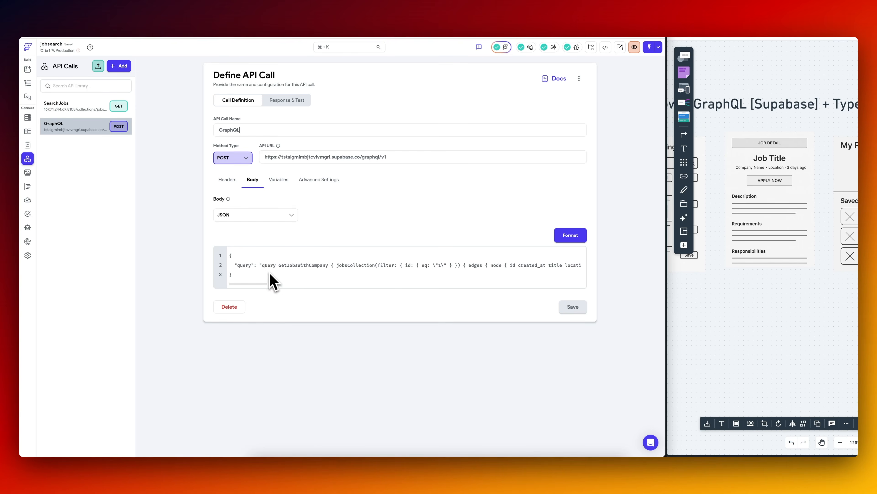
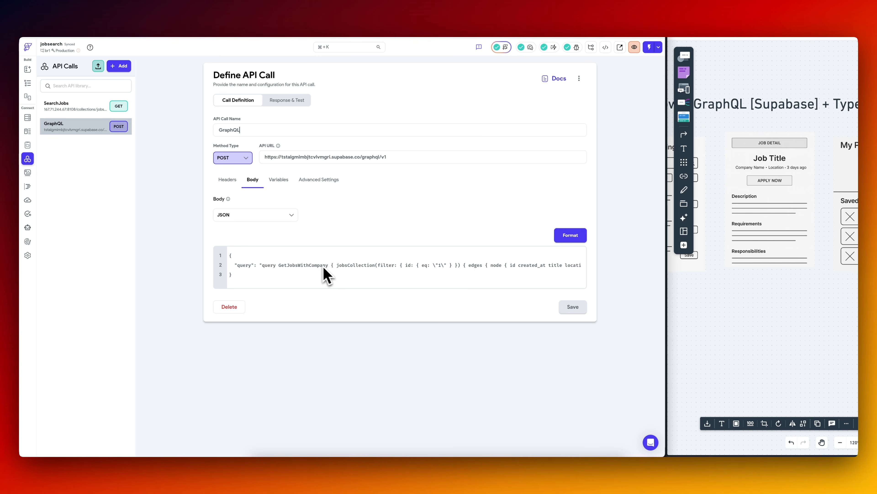
# Step: Add an Integer variable named jobId to the GraphQL API call and save the call
pyautogui.click(281, 181)
pyautogui.click(255, 216)
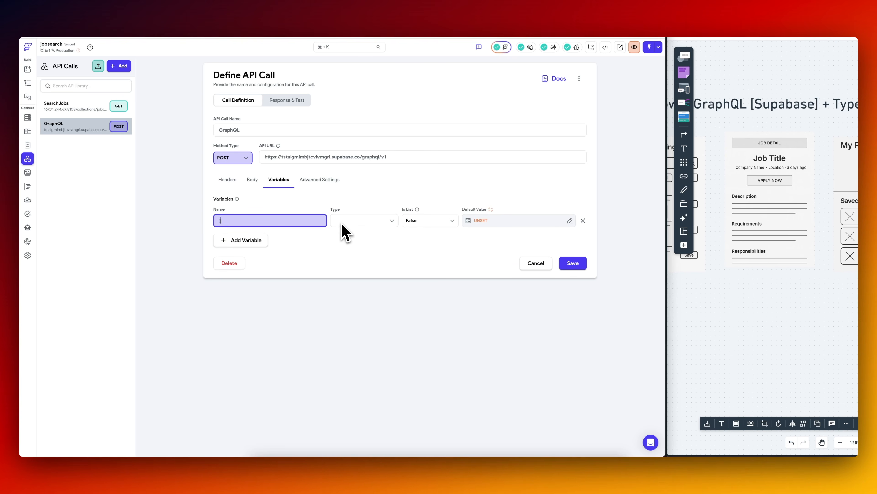
pyautogui.click(391, 226)
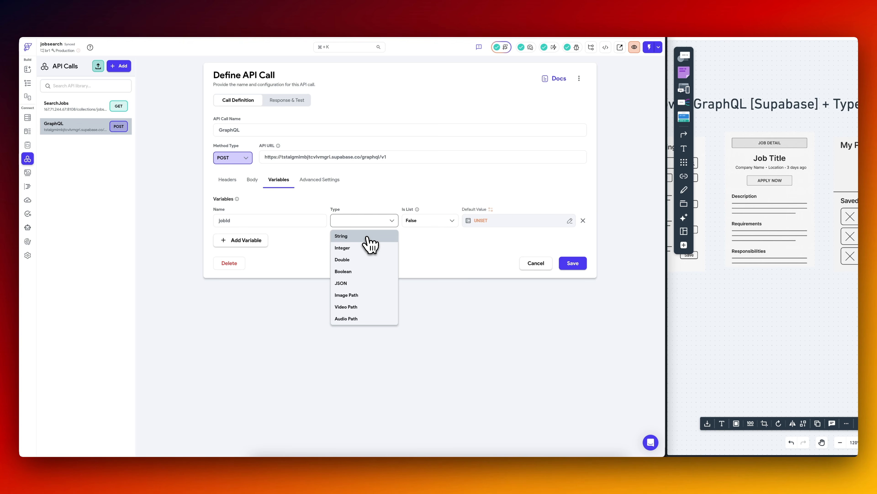
pyautogui.click(367, 248)
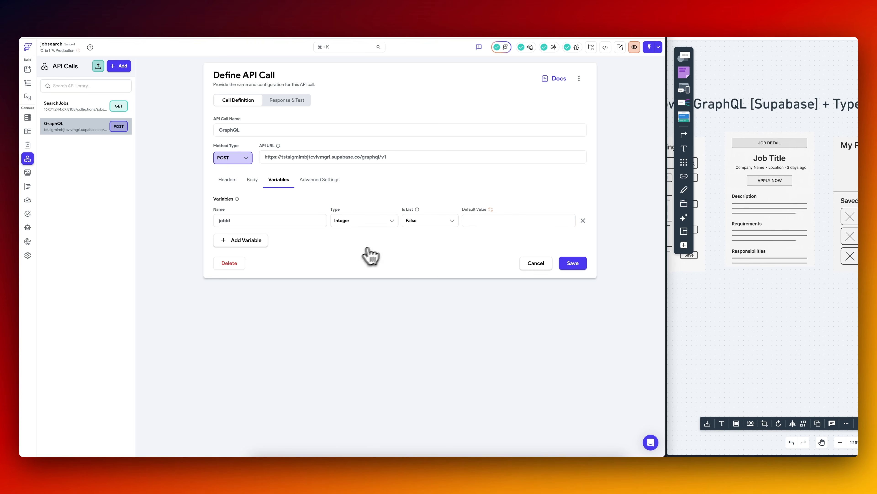
pyautogui.click(573, 263)
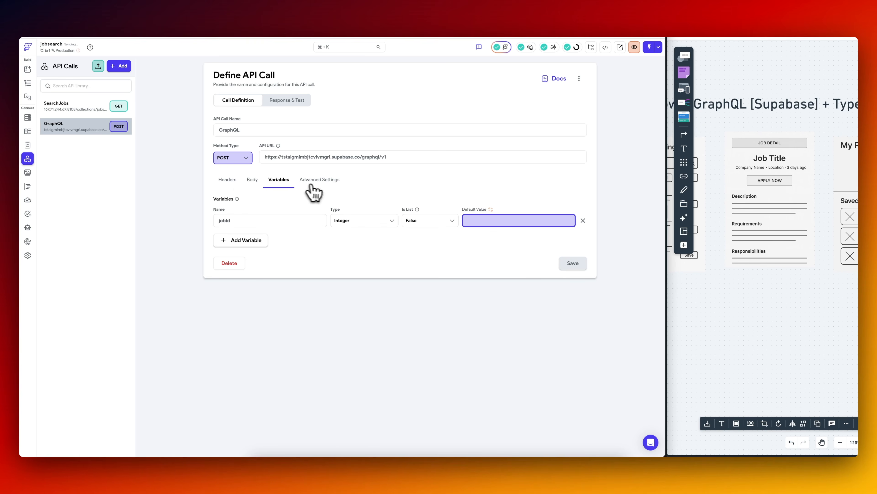
# Step: Replace the hard-coded id 1 in the request body's jobsCollection filter with the jobId variable and save
pyautogui.click(253, 181)
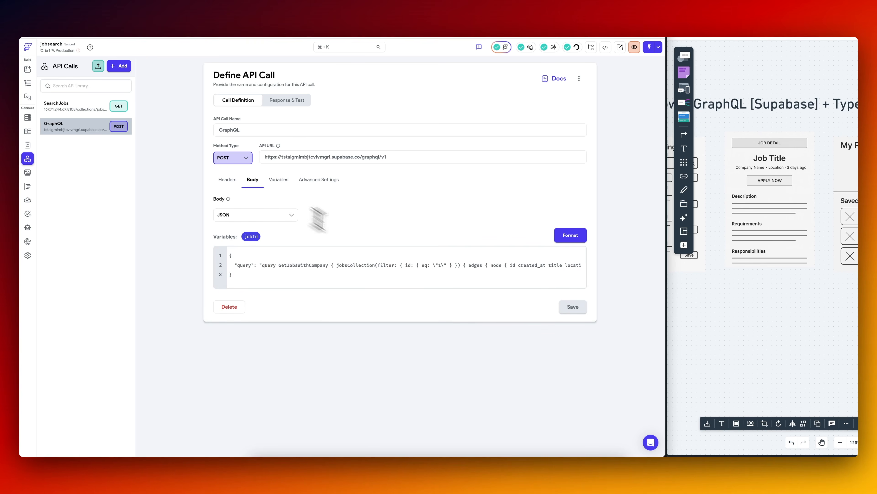
pyautogui.click(441, 266)
pyautogui.press('BackSpace')
pyautogui.write('<jobId>')
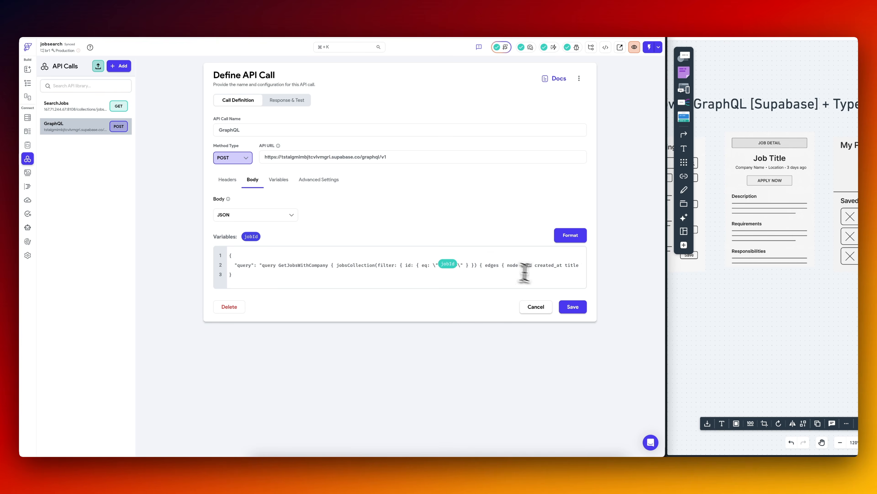
pyautogui.click(577, 311)
# Step: Test the GraphQL API call with jobId set to 1
pyautogui.click(289, 101)
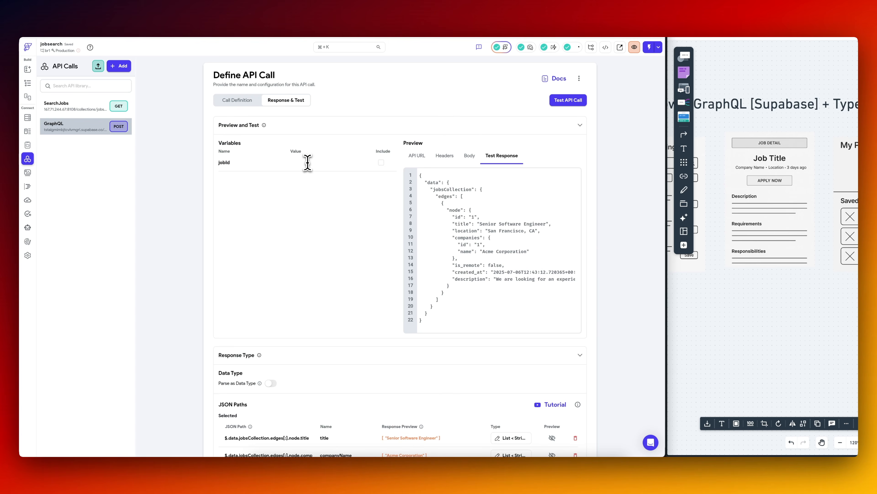
pyautogui.click(299, 163)
pyautogui.write('1')
pyautogui.click(568, 99)
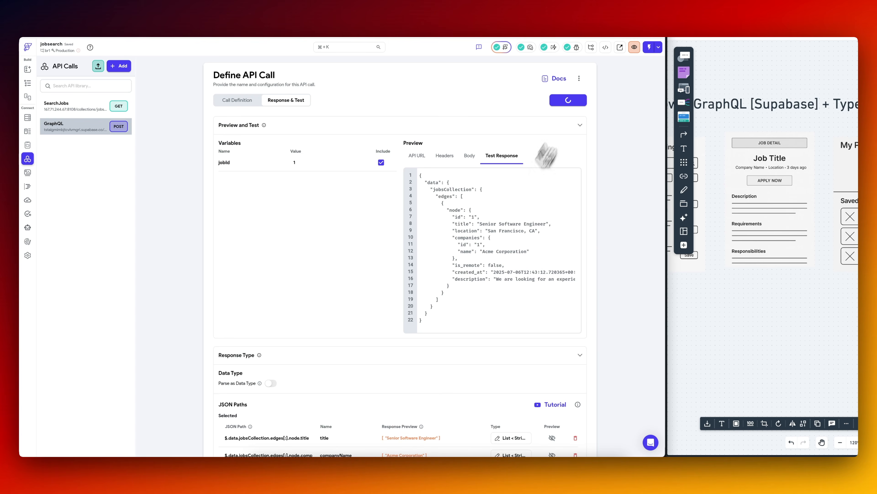
# Step: Test the GraphQL API call again with jobId set to 2 and save the call
pyautogui.click(305, 160)
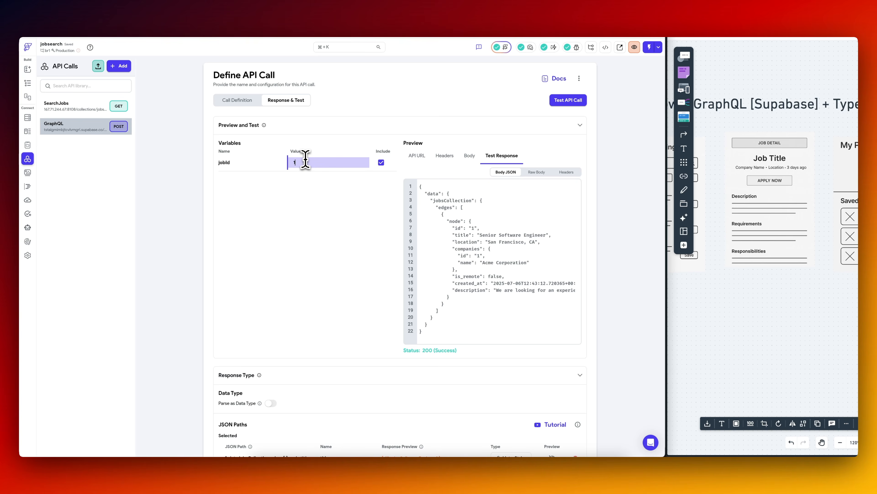
pyautogui.write('2')
pyautogui.click(568, 100)
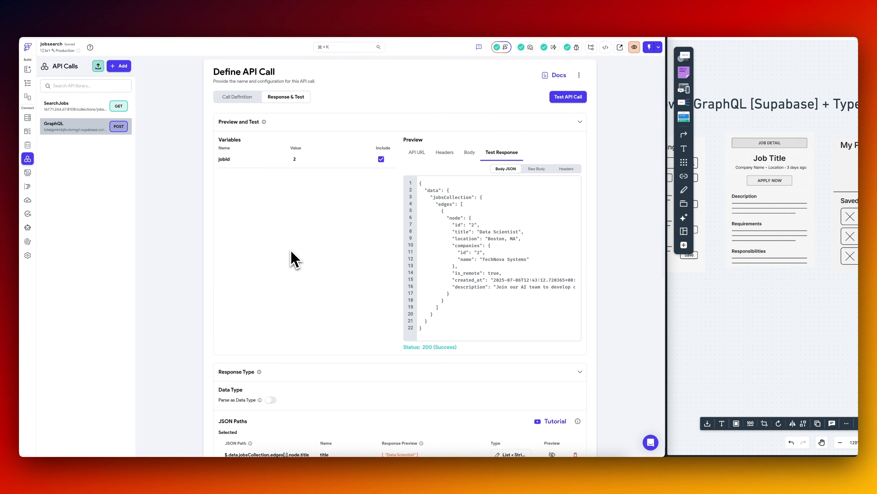
pyautogui.scroll(-10, 290, 255)
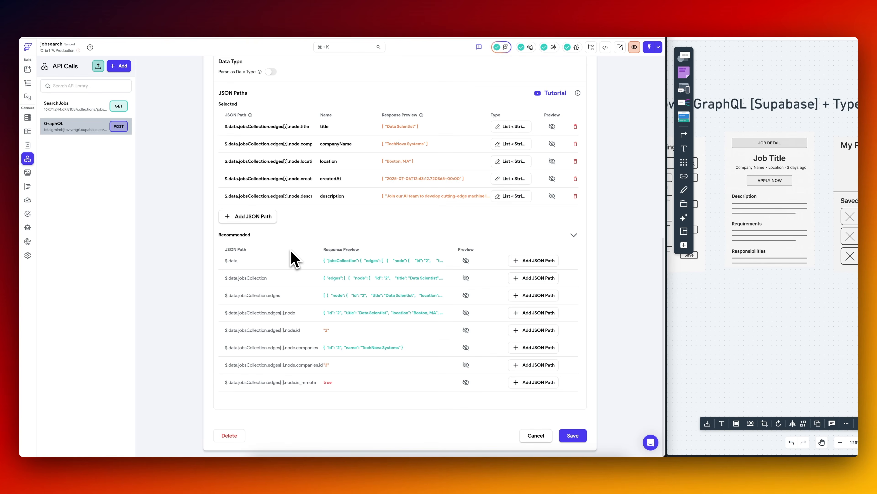
pyautogui.click(574, 436)
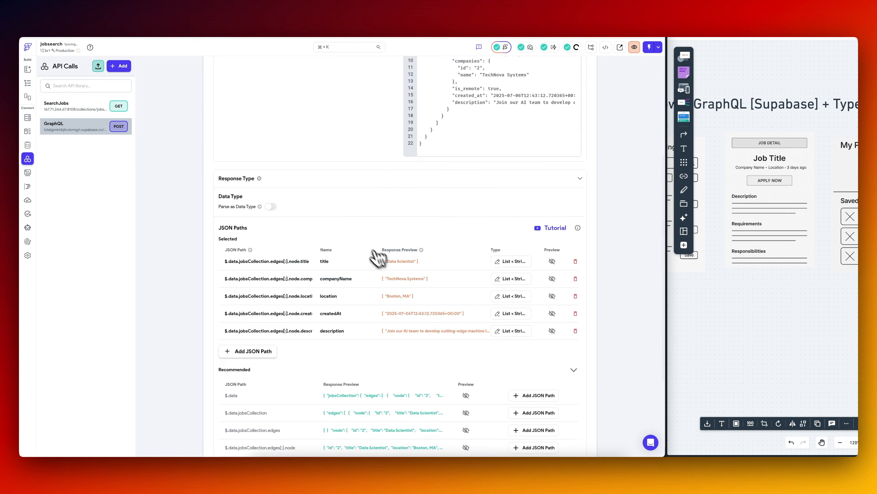
# Step: Add a required page parameter named jobId of type Integer to the job_detail page
pyautogui.click(29, 84)
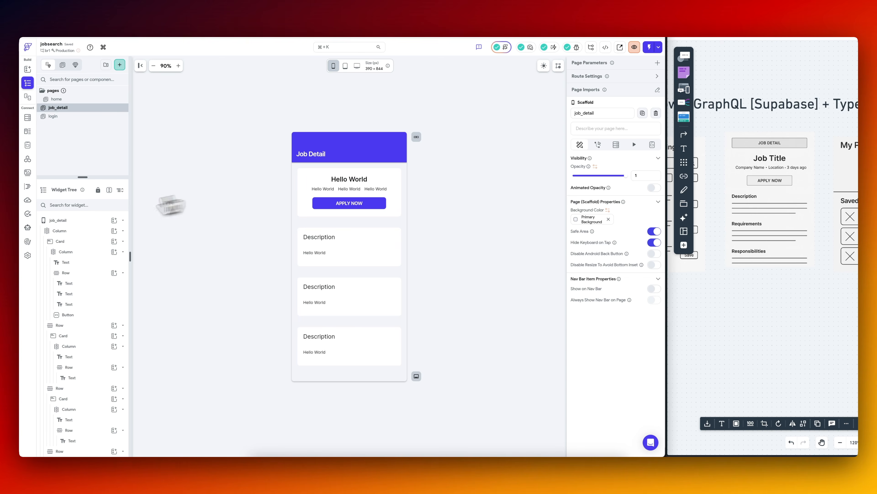
pyautogui.click(63, 220)
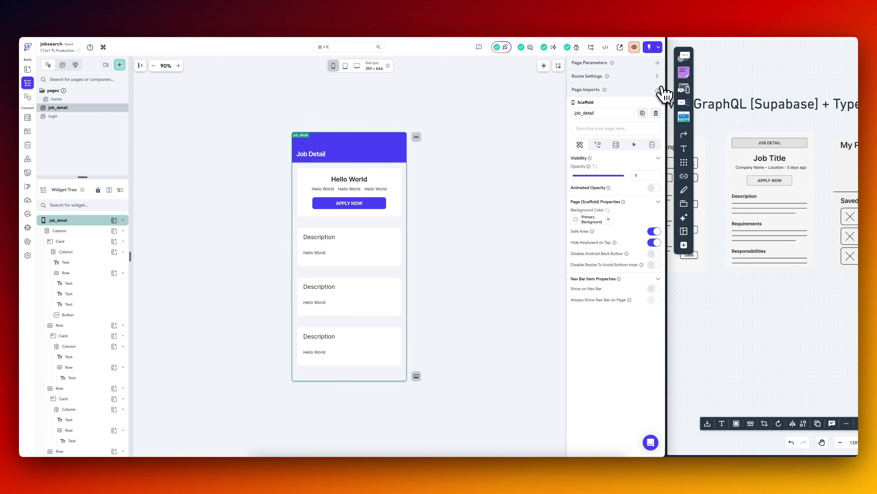
pyautogui.click(657, 63)
pyautogui.click(617, 103)
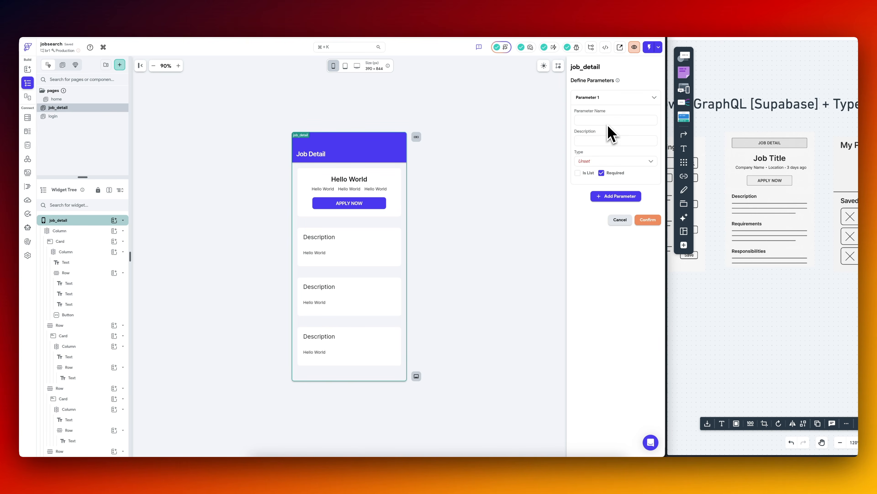
pyautogui.click(601, 162)
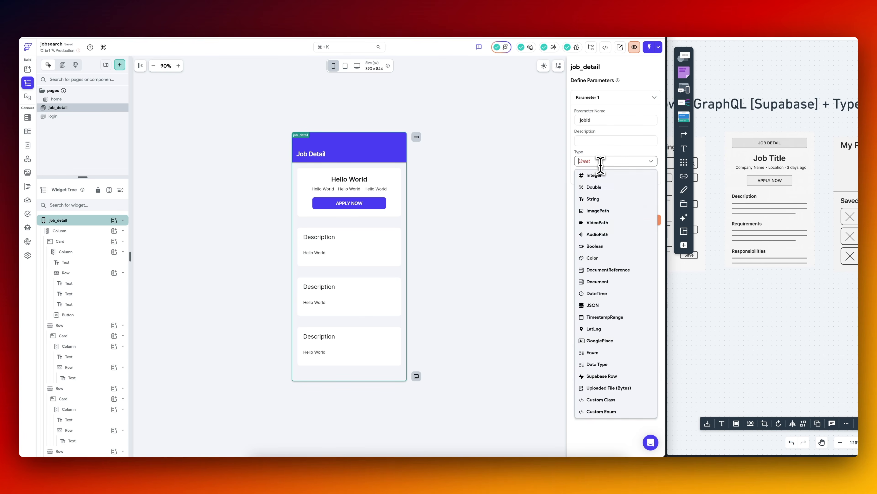
pyautogui.click(603, 201)
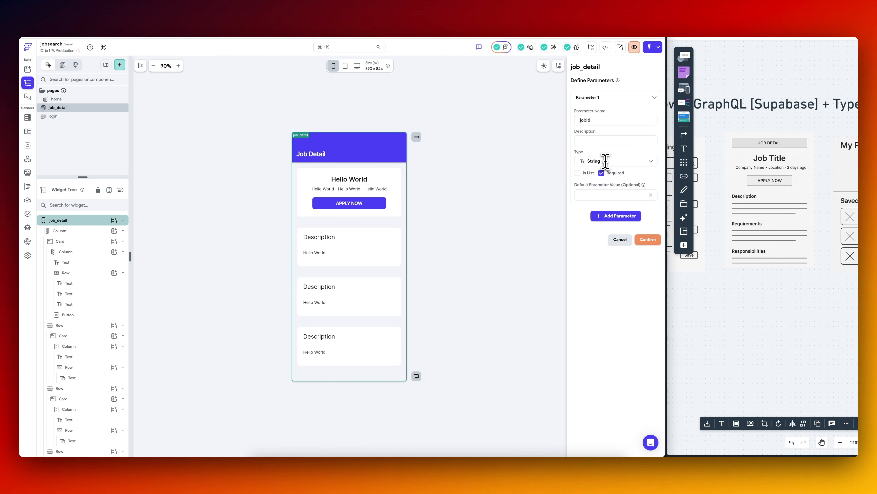
pyautogui.click(623, 161)
pyautogui.click(610, 182)
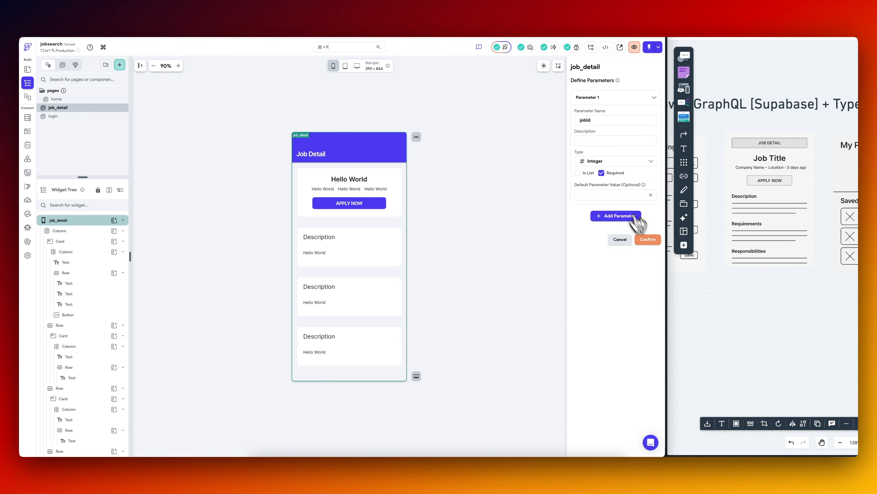
pyautogui.click(648, 239)
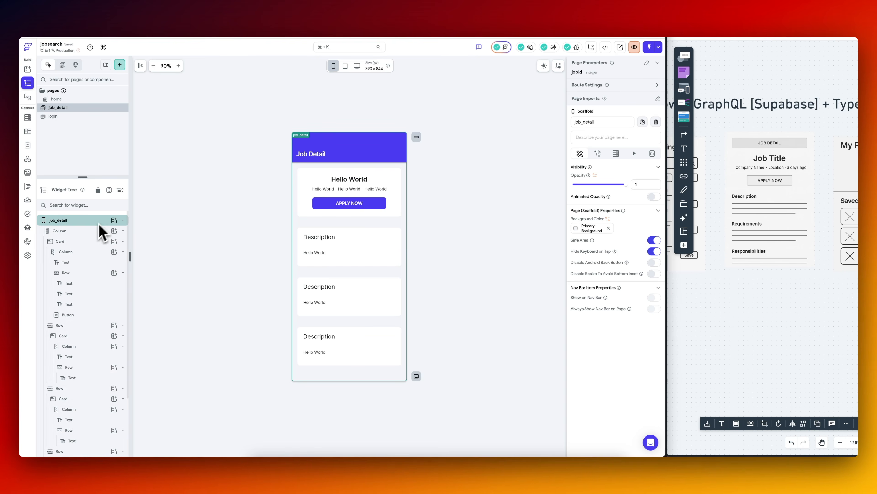
# Step: Add a backend query to the job_detail page that uses the GraphQL API call
pyautogui.click(617, 153)
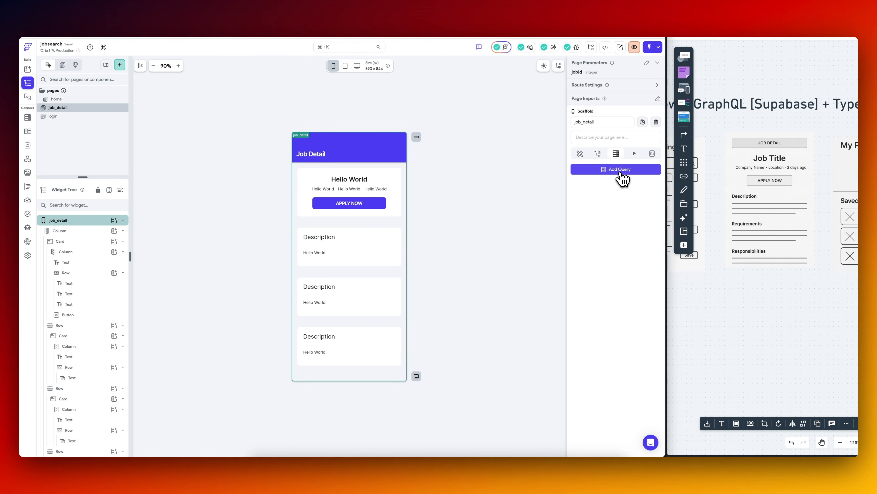
pyautogui.click(620, 170)
pyautogui.click(511, 205)
pyautogui.click(502, 195)
pyautogui.click(482, 221)
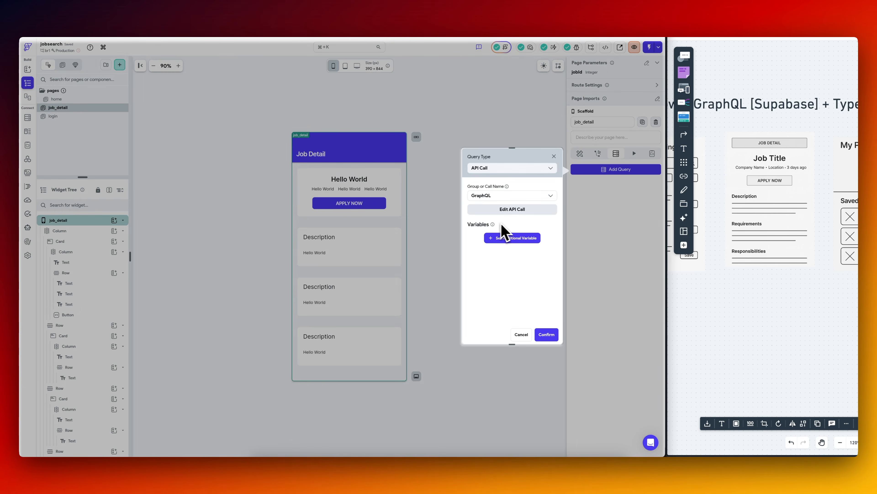
# Step: Bind the query's jobId variable to the jobId page parameter and confirm the query
pyautogui.click(509, 240)
pyautogui.click(486, 280)
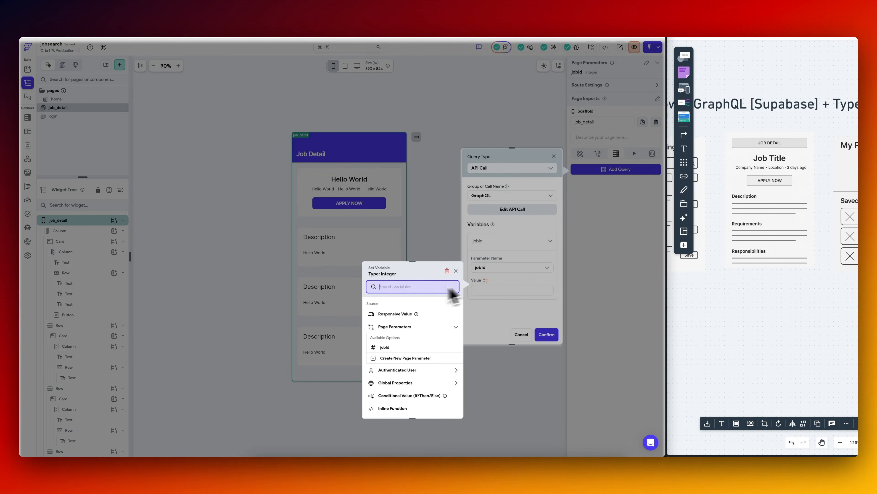
pyautogui.click(392, 350)
pyautogui.click(548, 334)
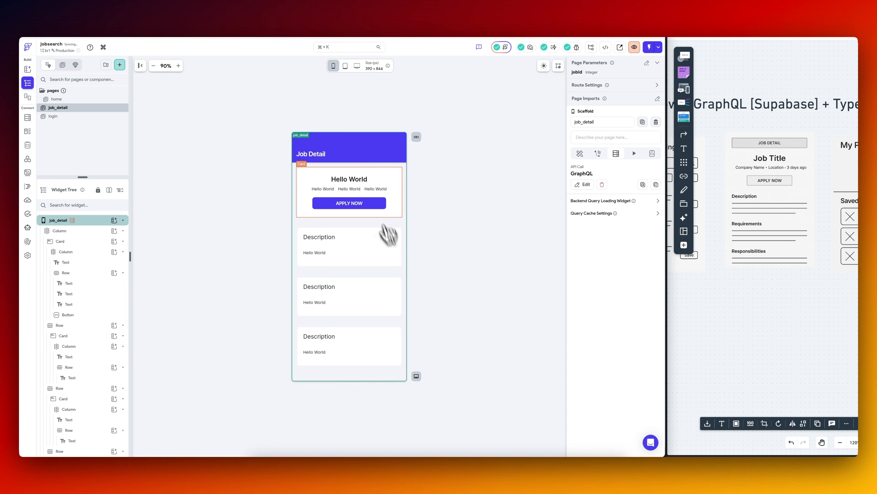
# Step: On the home page, give the job list's card an On Tap action that navigates to Job Detail
pyautogui.click(67, 100)
pyautogui.moveTo(62, 108); pyautogui.dragTo(70, 102)
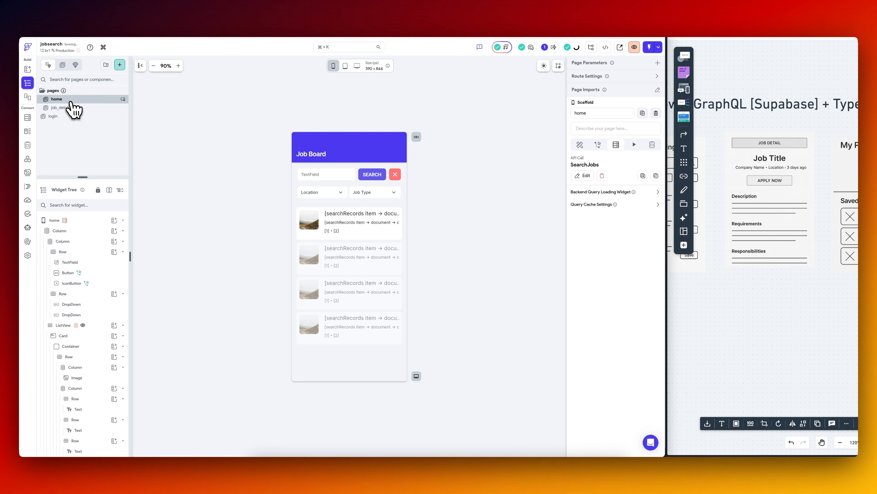
pyautogui.click(298, 239)
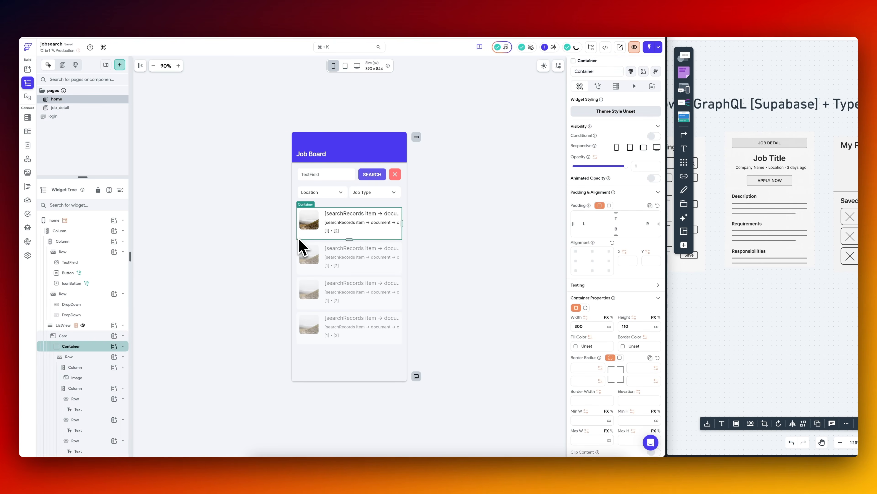
pyautogui.click(79, 335)
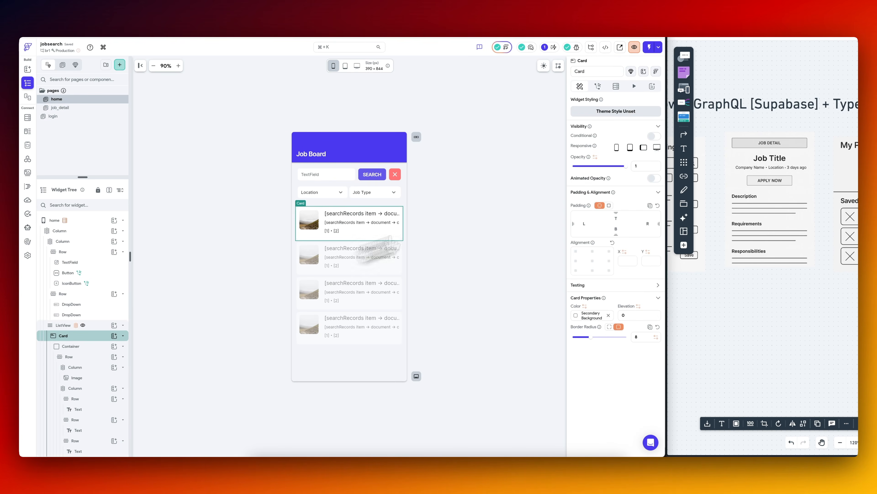
pyautogui.click(601, 87)
pyautogui.click(622, 140)
pyautogui.click(609, 199)
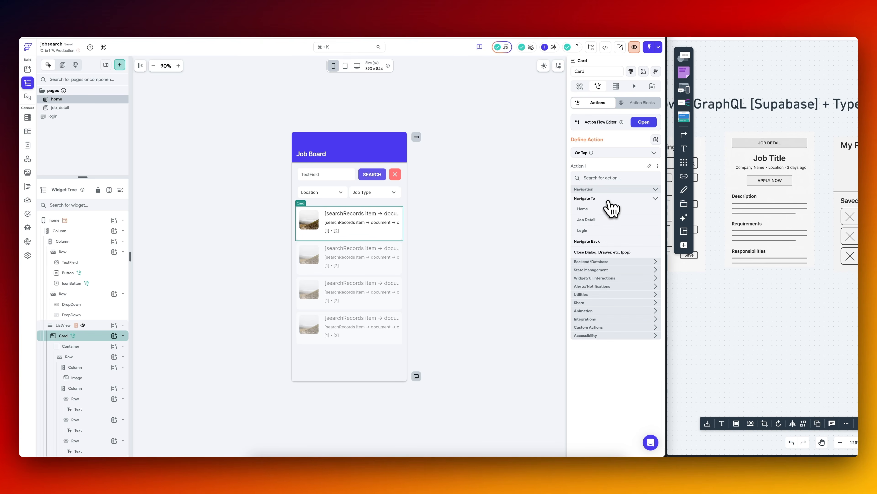
pyautogui.click(596, 223)
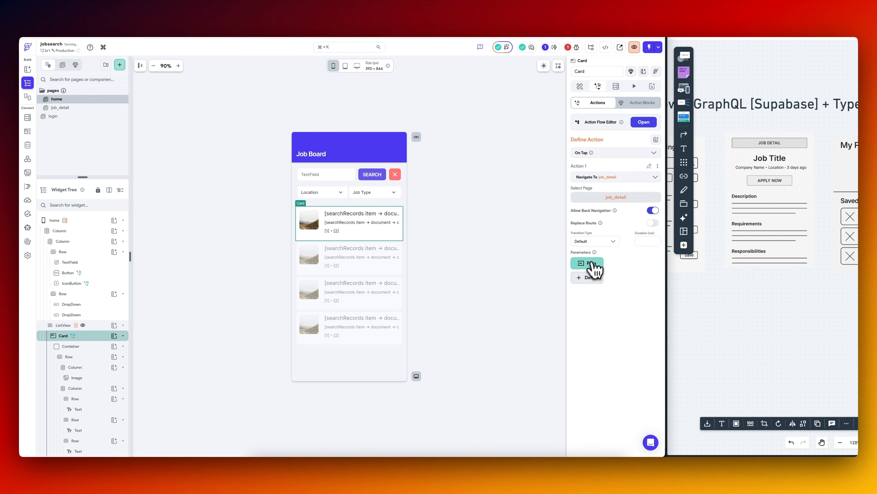
# Step: Try to pass a data structure field of the searchRecords item's document as the navigation action's jobId parameter
pyautogui.click(610, 266)
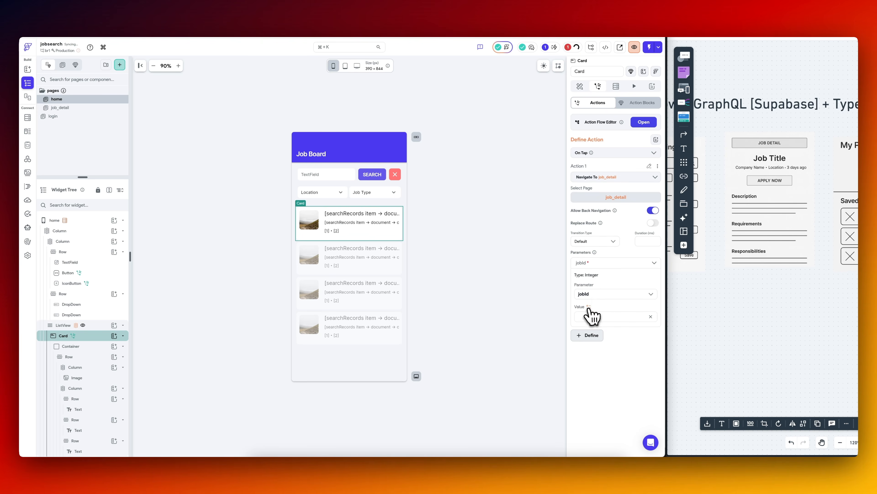
pyautogui.click(591, 316)
pyautogui.click(511, 374)
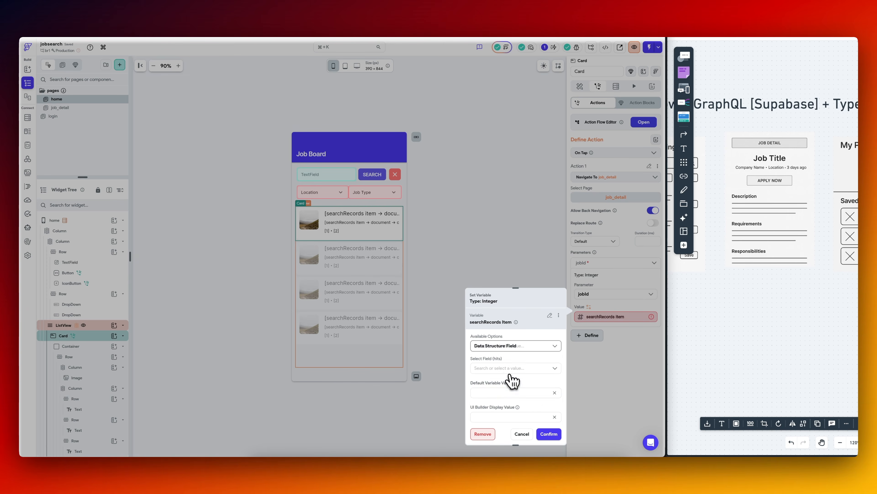
pyautogui.click(512, 369)
pyautogui.click(513, 381)
pyautogui.click(519, 390)
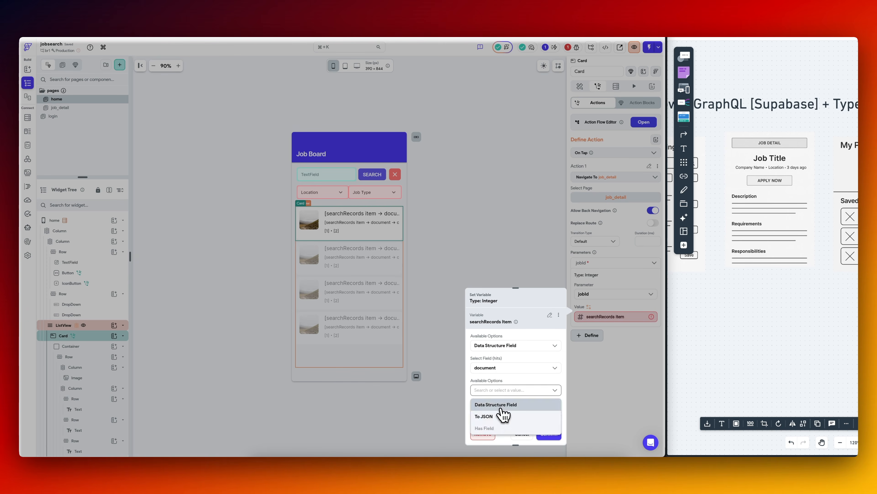
pyautogui.click(501, 412)
pyautogui.click(498, 409)
pyautogui.scroll(-3, 500, 419)
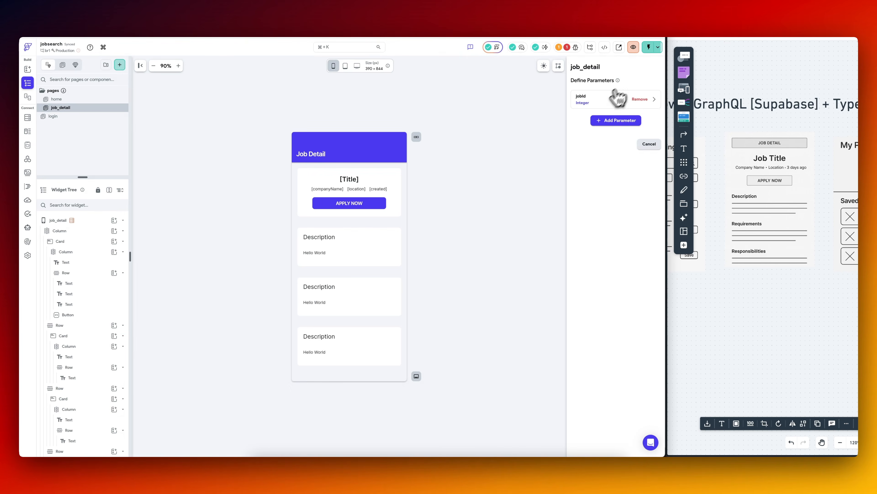
# Step: Change the job_detail page's jobId parameter type to String and confirm it
pyautogui.click(610, 97)
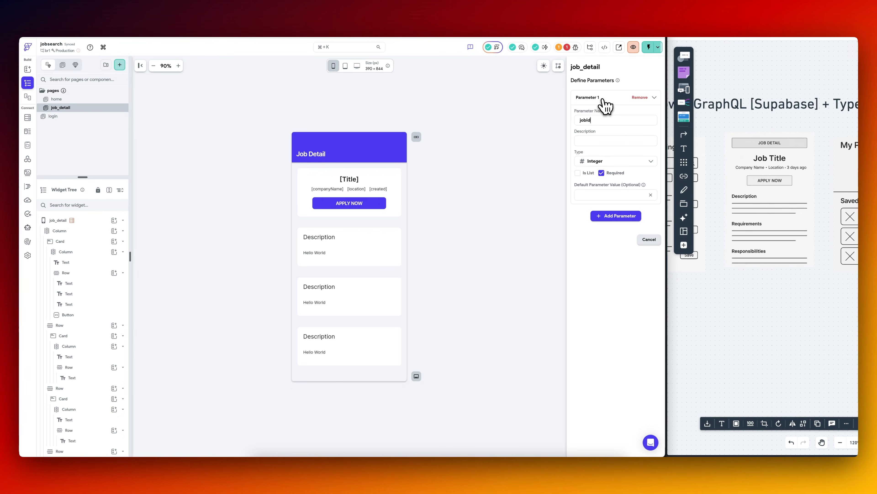
pyautogui.click(611, 162)
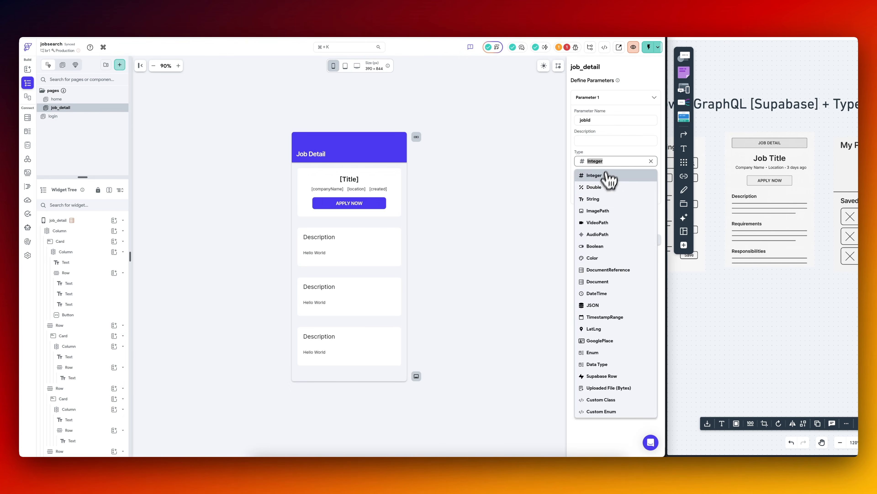
pyautogui.click(601, 201)
pyautogui.click(647, 237)
pyautogui.click(583, 184)
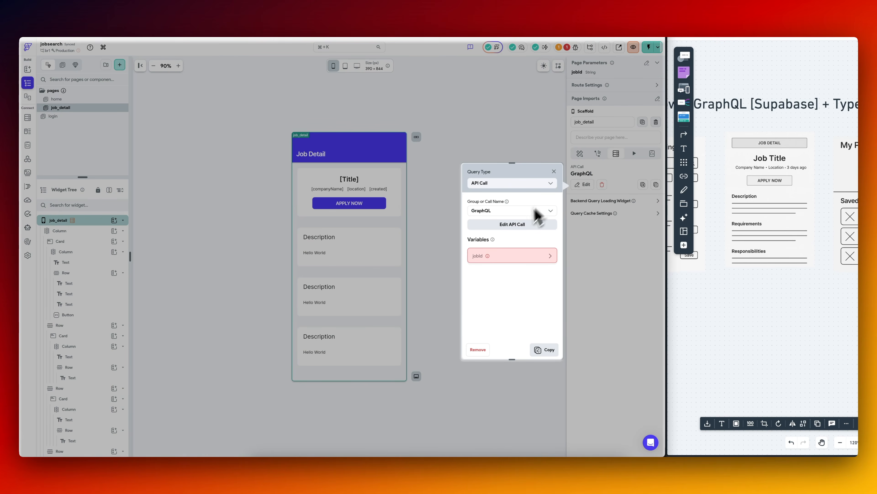
pyautogui.click(514, 260)
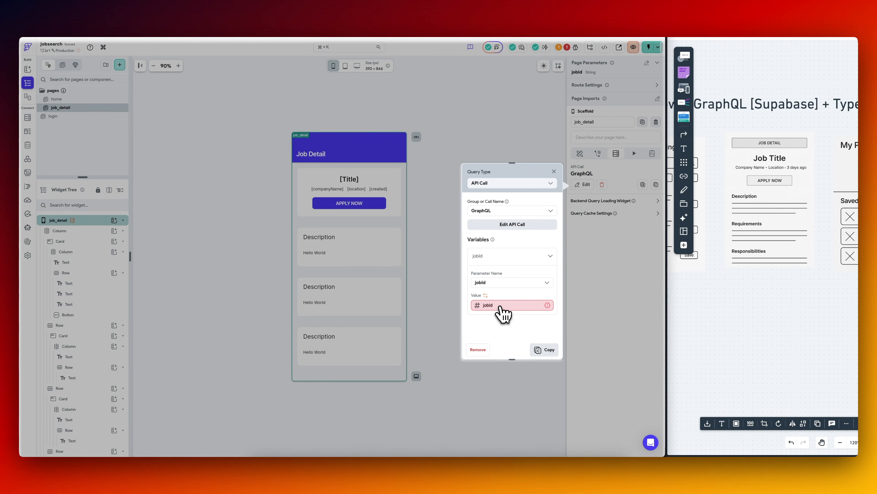
pyautogui.click(500, 306)
pyautogui.click(487, 296)
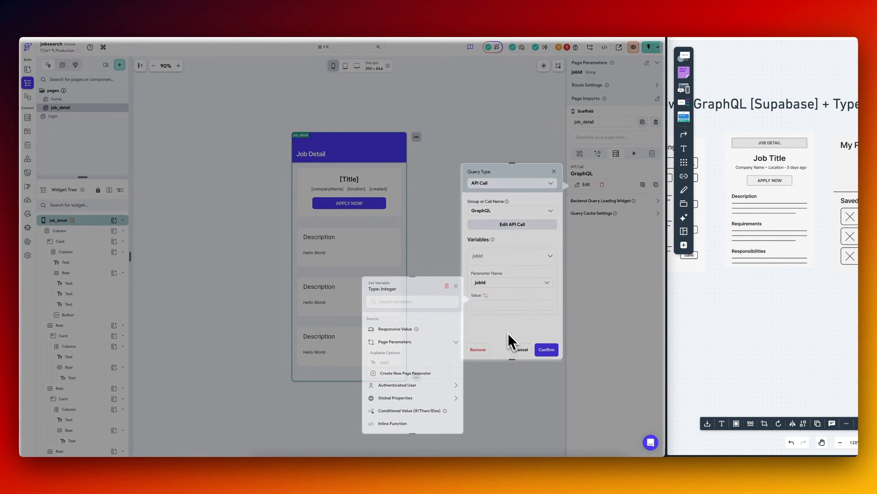
pyautogui.click(518, 349)
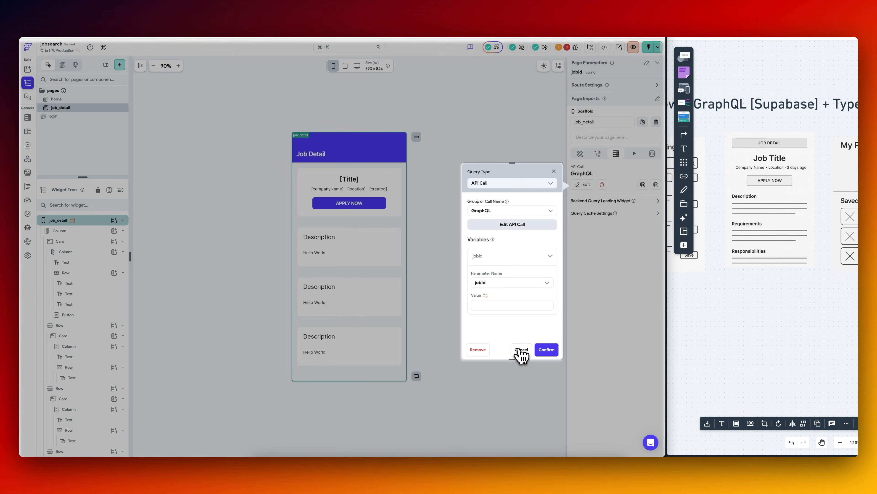
pyautogui.click(522, 349)
# Step: Change the GraphQL API call's jobId variable to the same String type as the page parameter, save it, and open its response and test settings
pyautogui.click(29, 186)
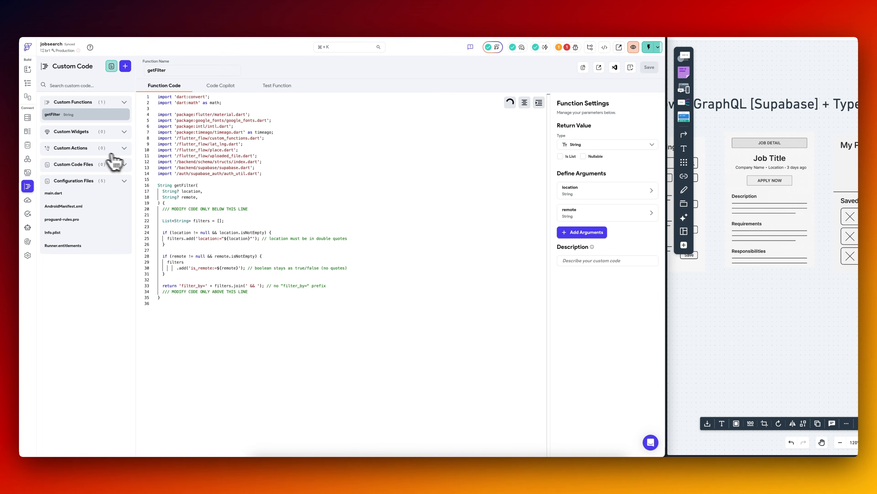
pyautogui.click(30, 159)
pyautogui.click(365, 221)
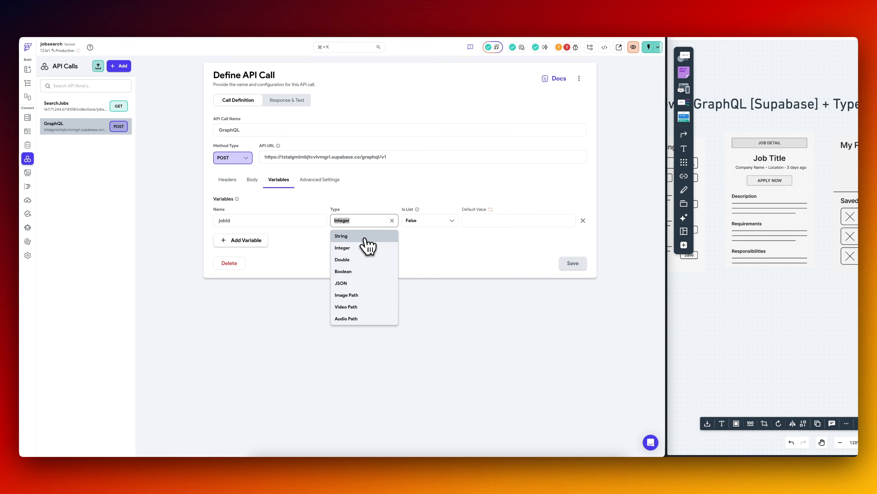
pyautogui.click(363, 240)
pyautogui.click(573, 266)
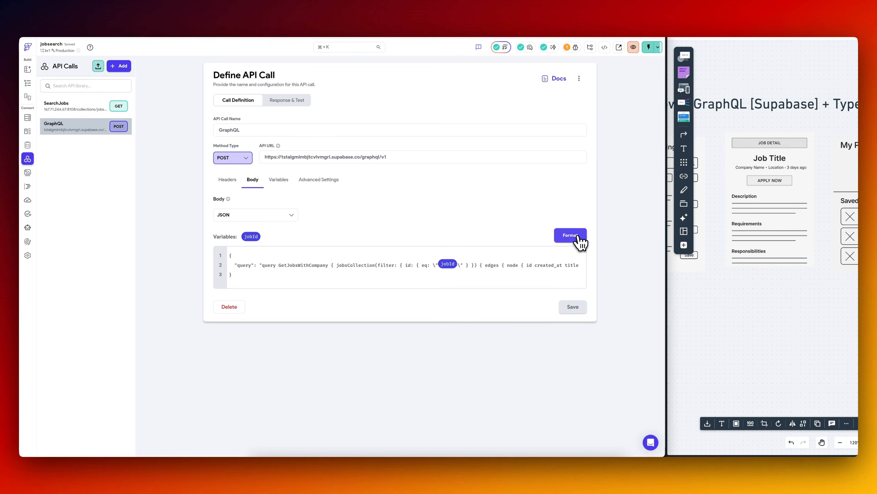
pyautogui.click(287, 101)
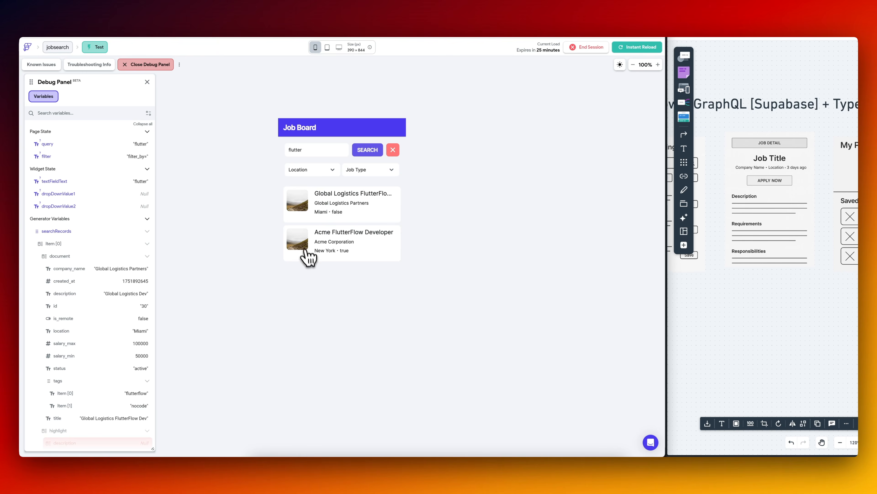
# Step: In the running test app, open the Acme FlutterFlow Developer job to check its detail page, and return to the editor
pyautogui.click(303, 247)
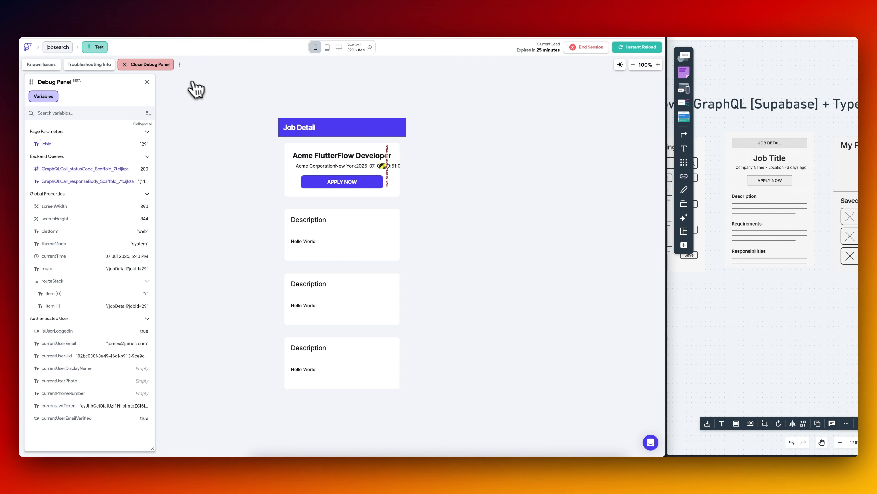
pyautogui.click(167, 65)
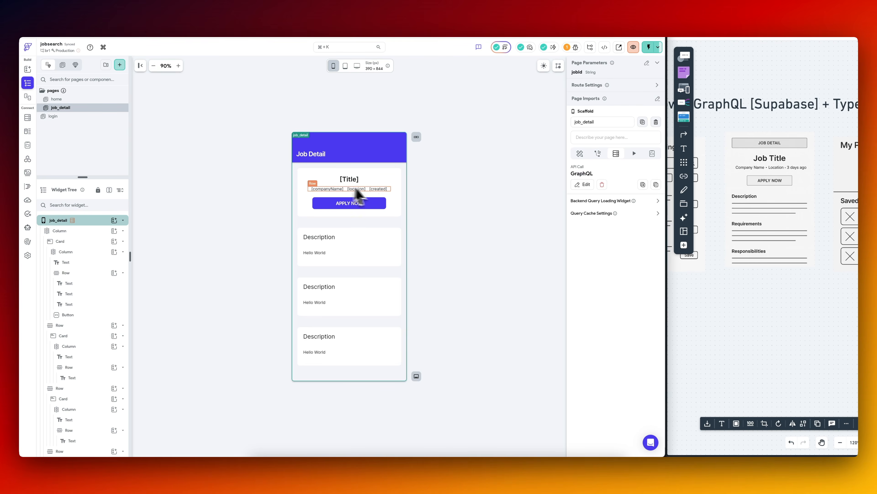
# Step: Try a font size of 12 on the company name text in the Job Detail card
pyautogui.click(380, 191)
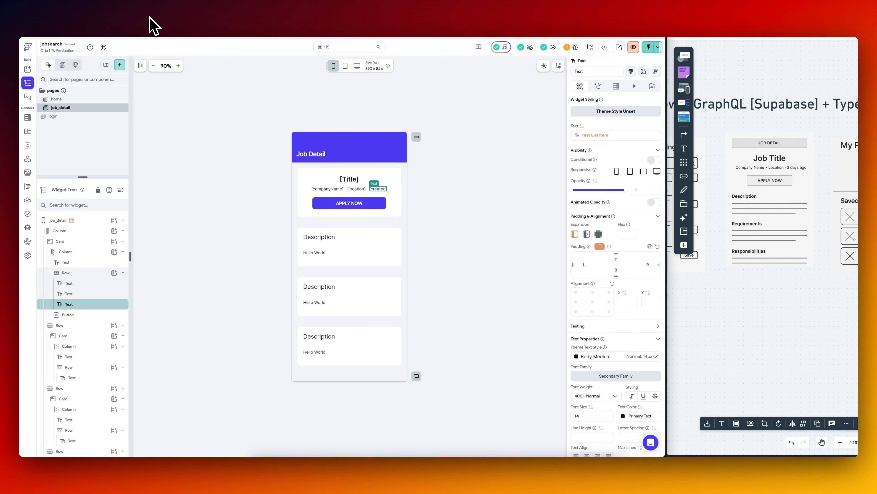
pyautogui.click(332, 189)
pyautogui.scroll(-2, 608, 372)
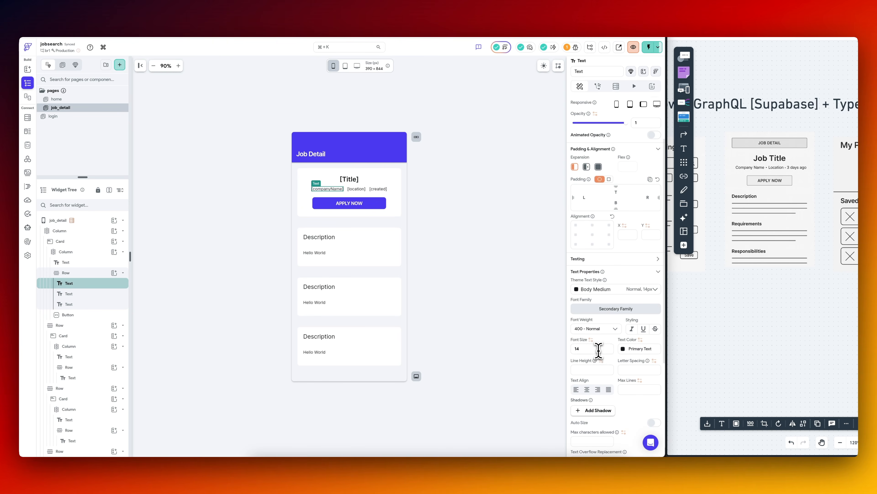
pyautogui.click(599, 350)
pyautogui.write('12')
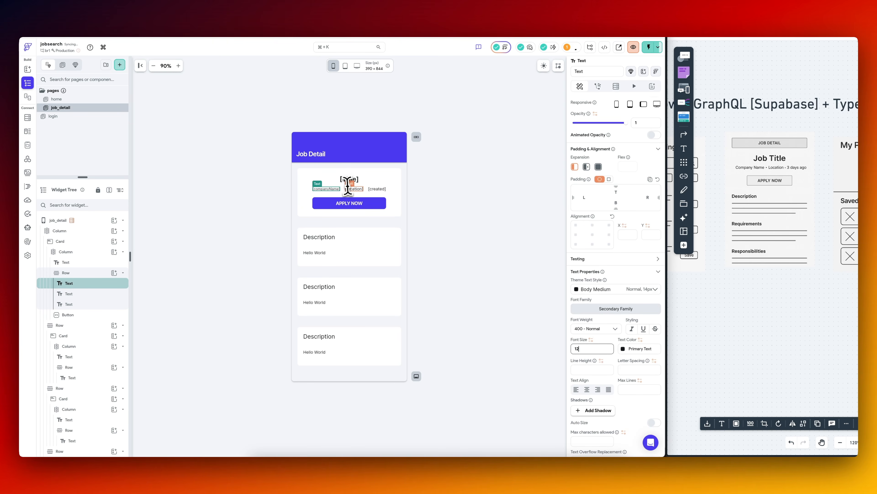
# Step: Set the job info row's left and right padding to 10 and its company name, location and created texts to font size 12
pyautogui.click(311, 192)
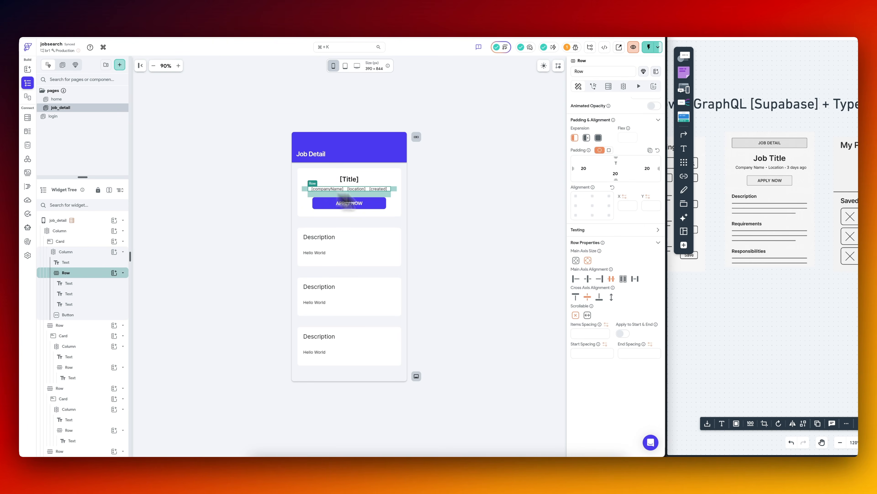
pyautogui.click(423, 172)
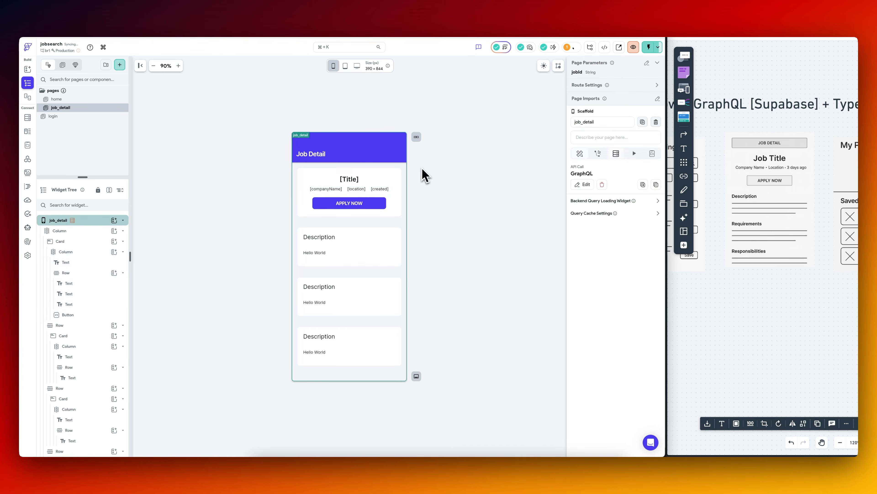
pyautogui.click(326, 189)
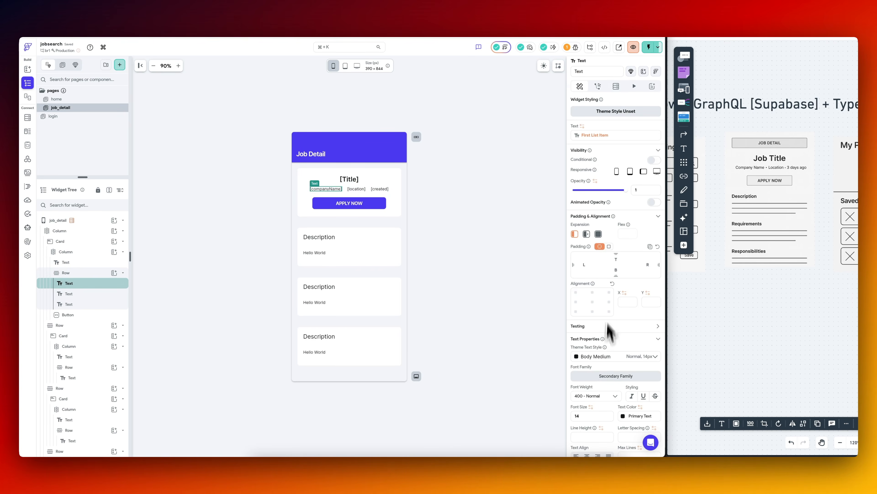
pyautogui.press('BackSpace')
pyautogui.write('2')
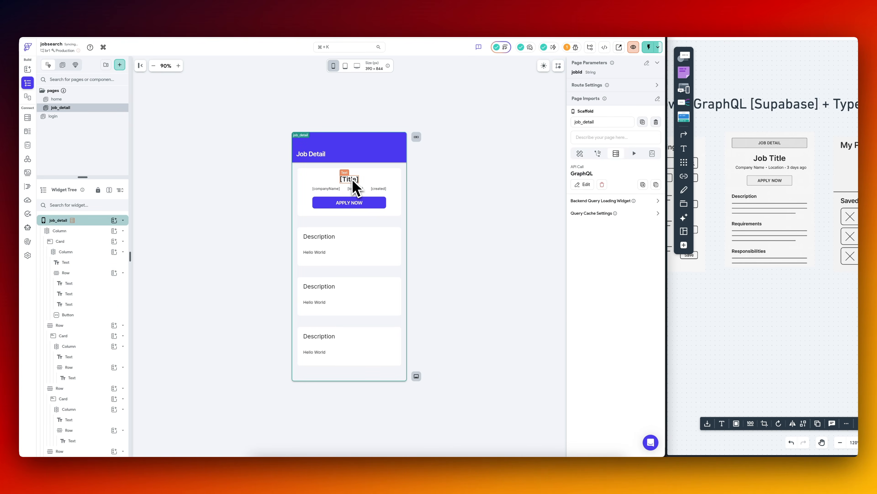
pyautogui.click(381, 191)
pyautogui.click(98, 273)
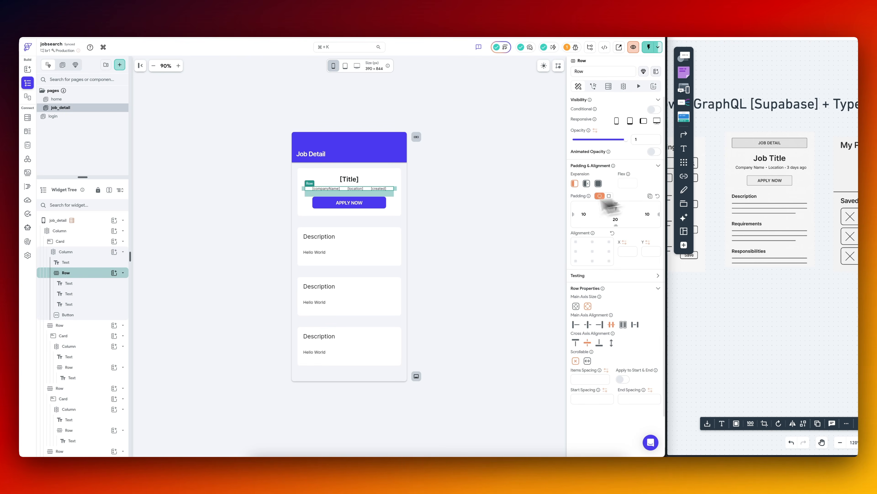
# Step: Limit the company name text to a maximum of 20 characters and open its text overflow replacement options
pyautogui.click(327, 189)
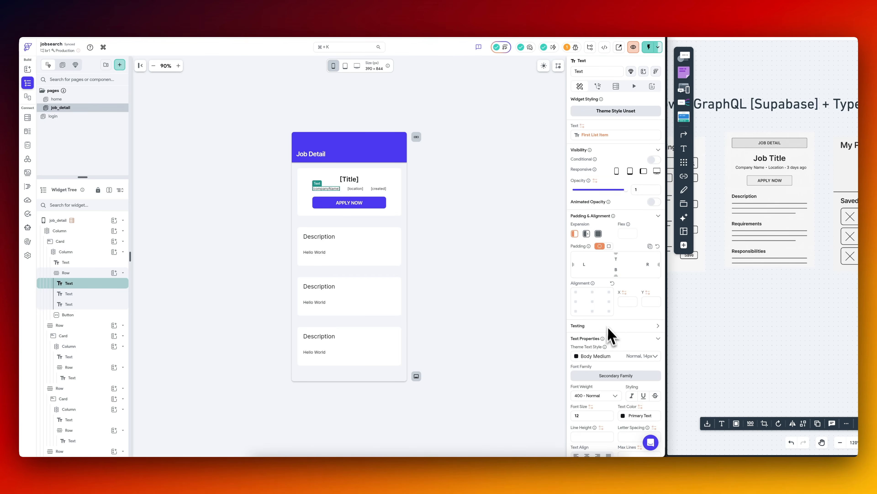
pyautogui.scroll(-5, 611, 332)
pyautogui.click(600, 291)
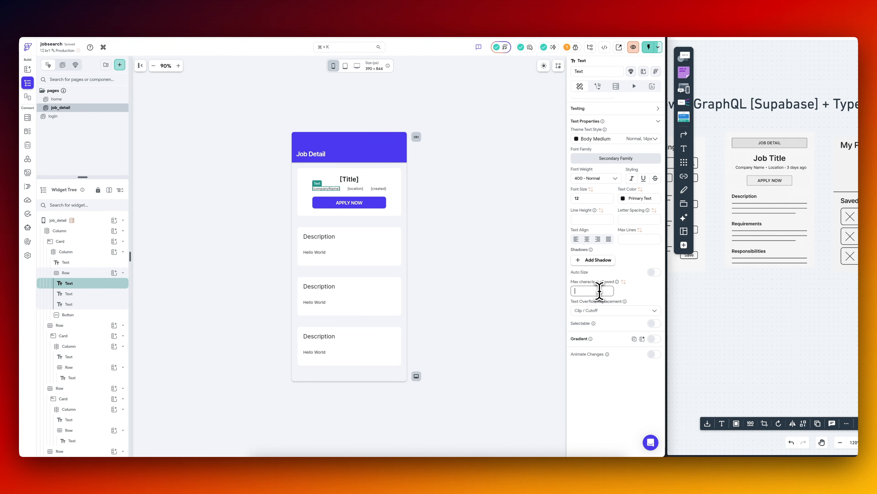
pyautogui.write('20')
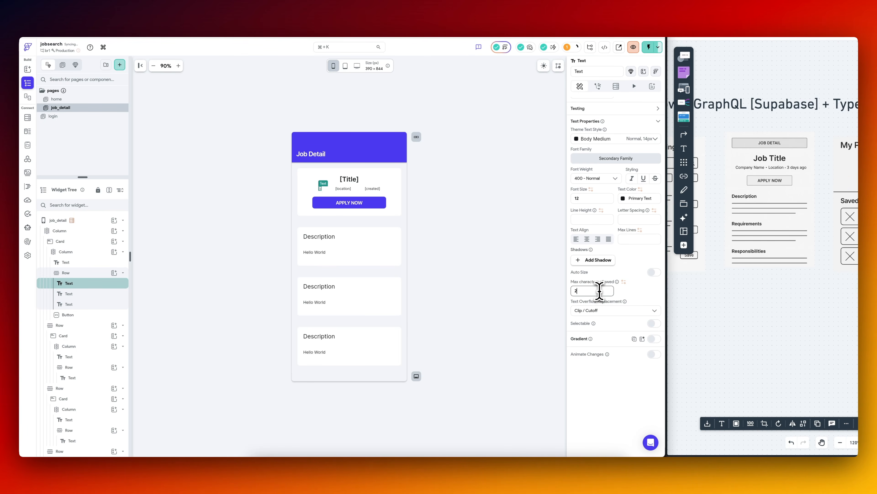
pyautogui.click(626, 310)
# Step: Copy the GraphQL response variable with the createdAt path that is bound to the created text
pyautogui.click(356, 189)
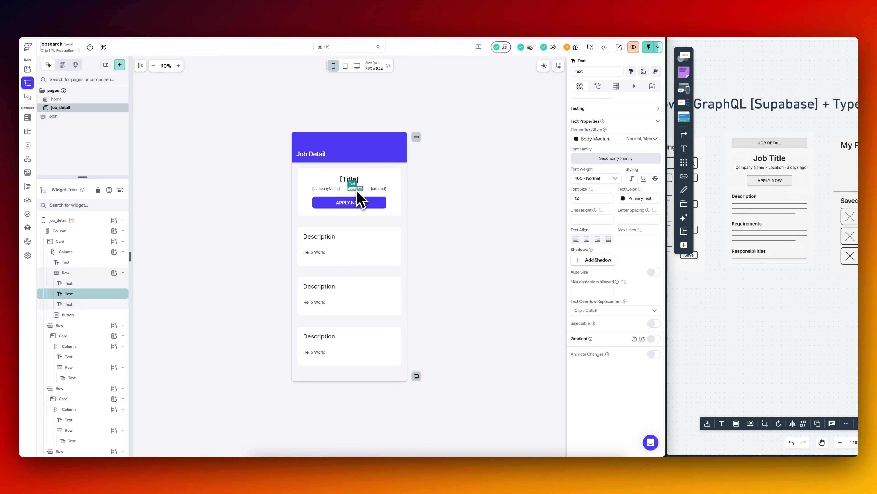
pyautogui.click(381, 193)
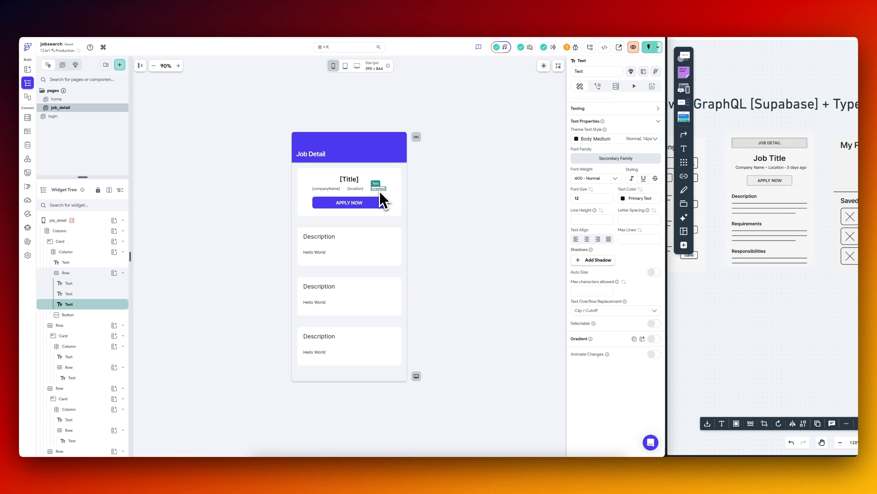
pyautogui.scroll(5, 622, 214)
pyautogui.click(601, 136)
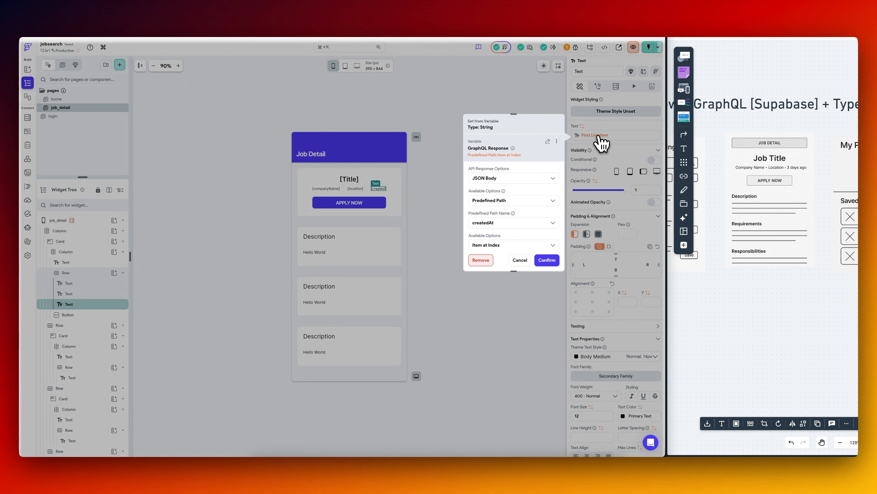
pyautogui.click(557, 141)
pyautogui.click(525, 154)
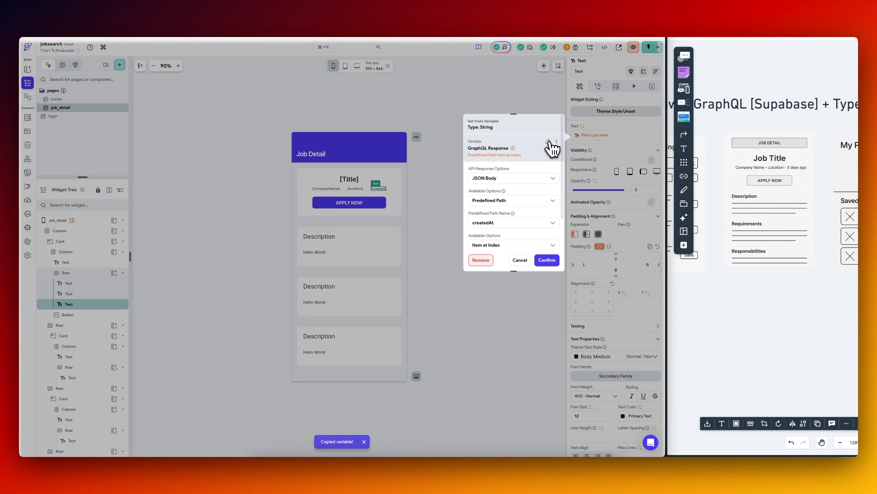
# Step: Try to bind the created text to an inline function with the copied createdAt variable as its String argument var1
pyautogui.click(548, 141)
pyautogui.click(496, 266)
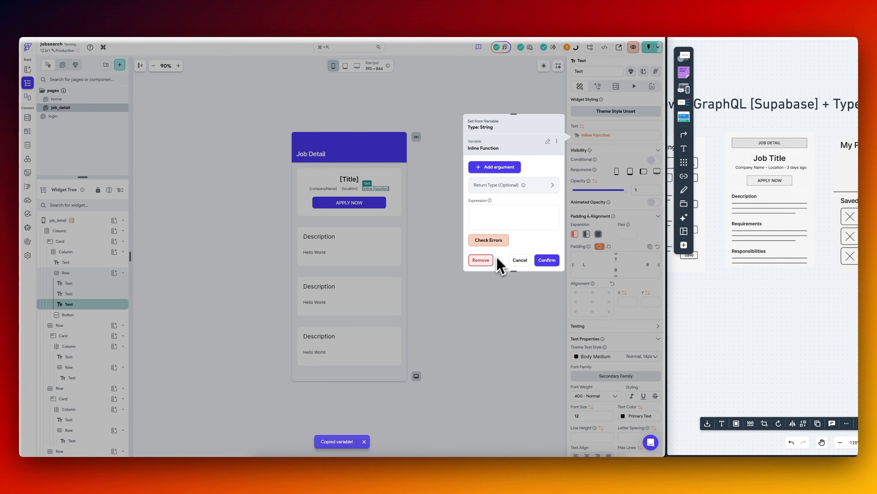
pyautogui.click(504, 167)
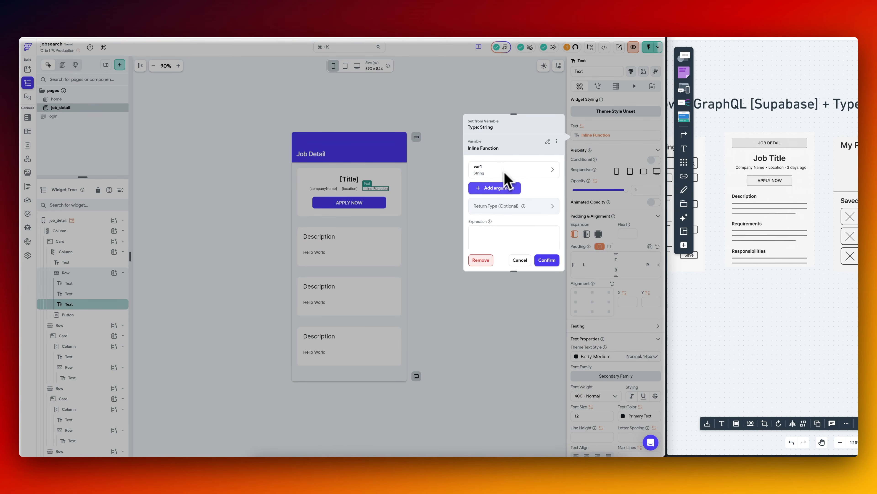
pyautogui.click(499, 175)
pyautogui.click(479, 246)
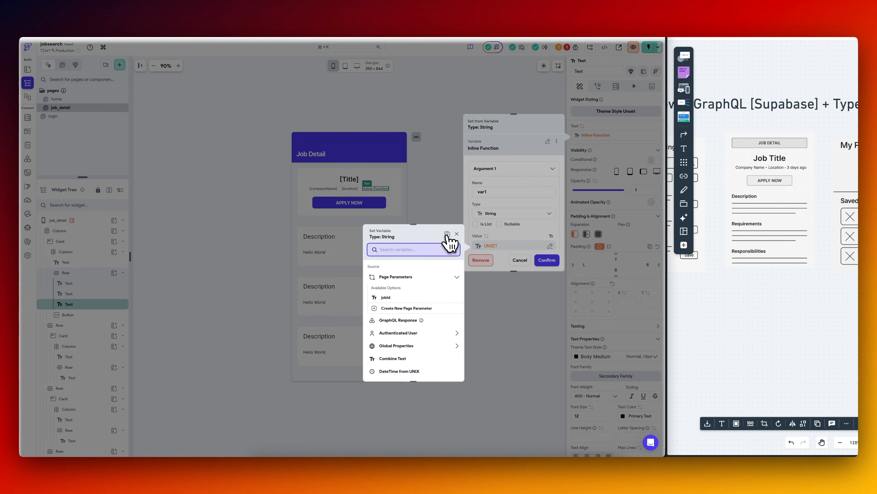
pyautogui.click(451, 371)
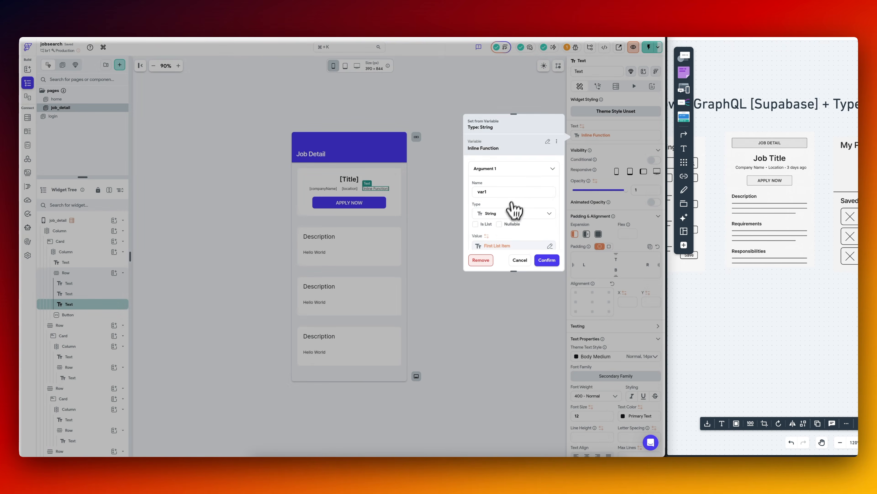
pyautogui.scroll(-5, 512, 203)
pyautogui.click(511, 144)
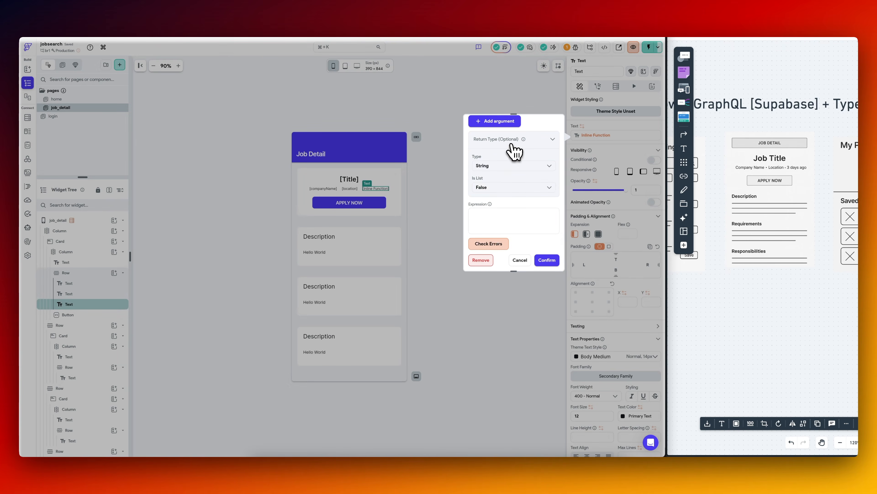
pyautogui.click(514, 167)
pyautogui.click(537, 166)
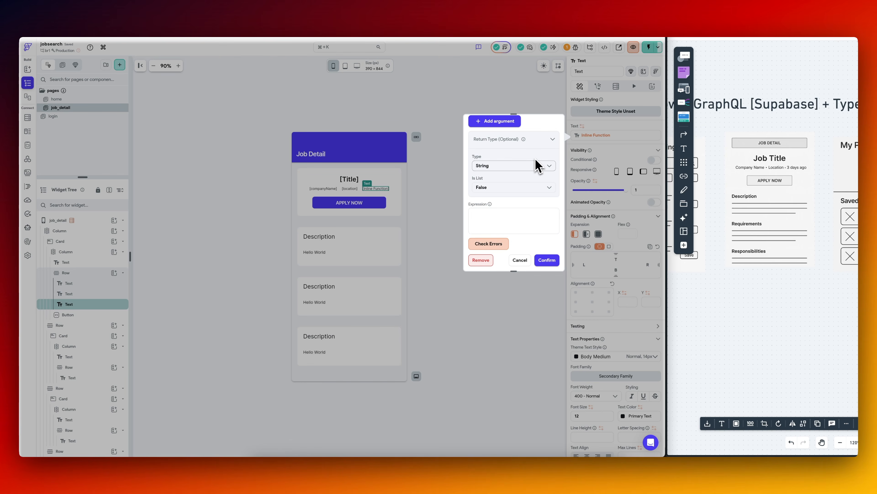
pyautogui.click(480, 260)
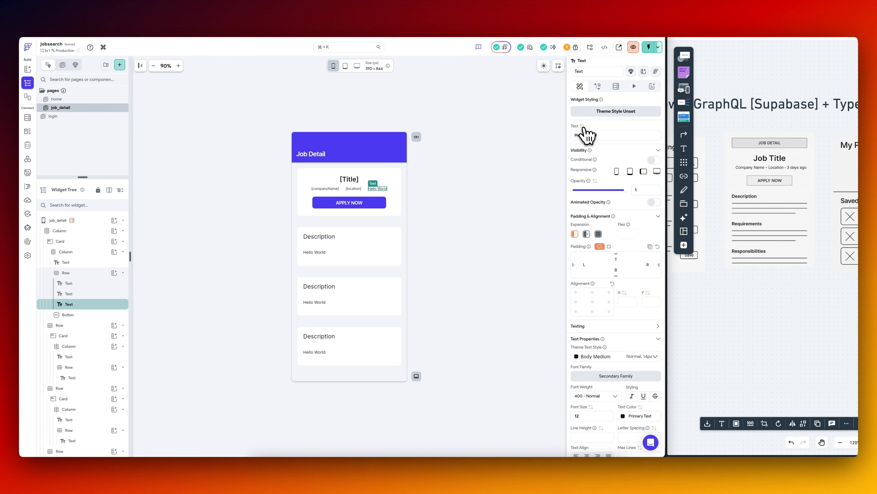
# Step: For the created text's binding, create a custom function named parseDate with a non-nullable DateTime return type
pyautogui.click(583, 127)
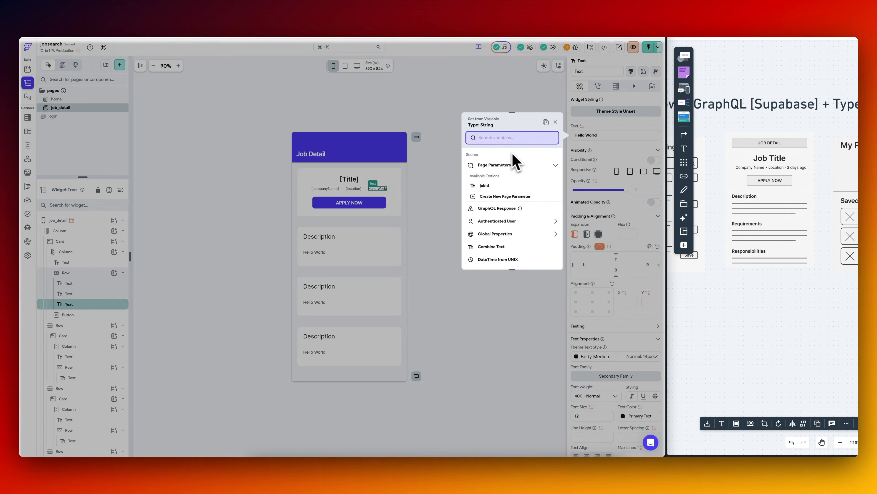
pyautogui.click(512, 163)
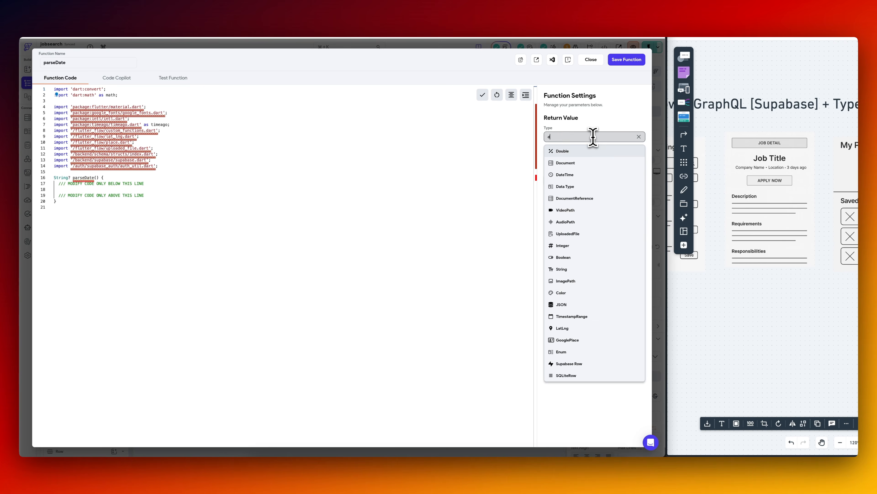
pyautogui.write('date')
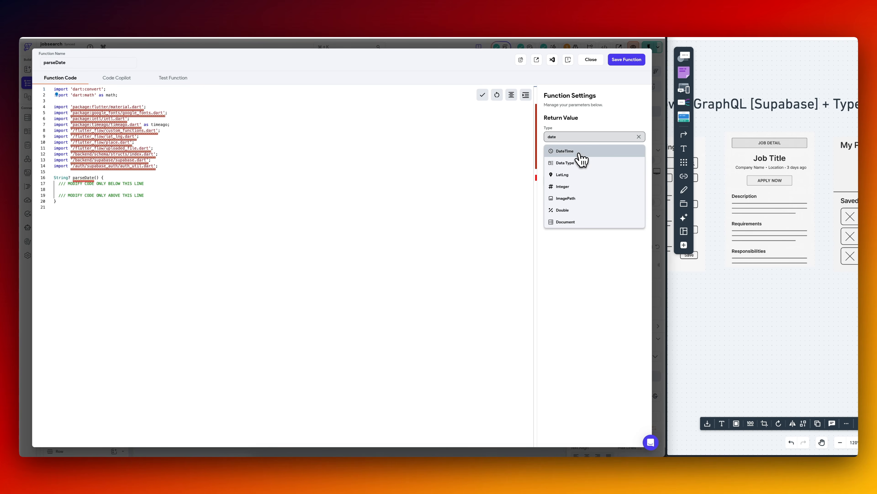
pyautogui.click(567, 151)
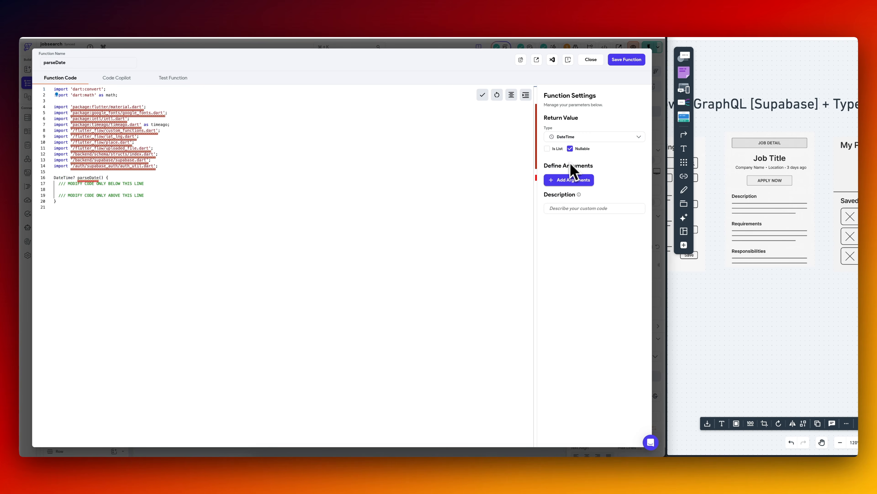
# Step: Add a non-nullable String argument named date1 to the parseDate function
pyautogui.click(572, 181)
pyautogui.write('date1')
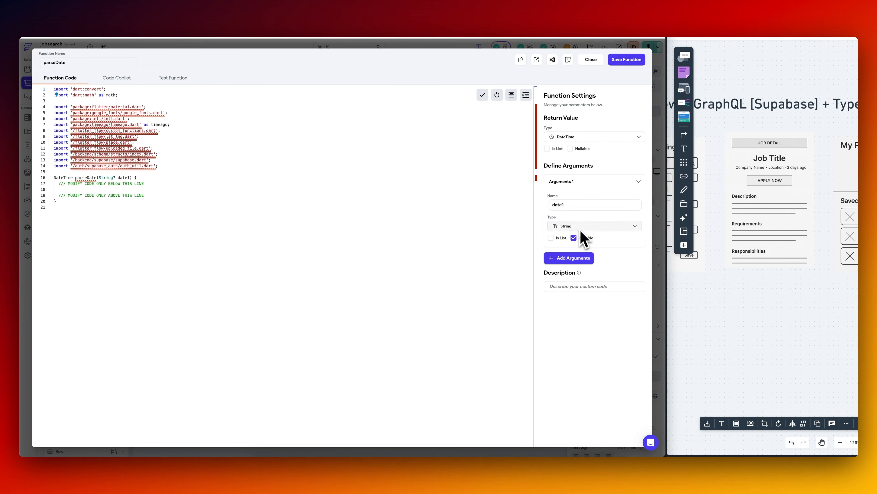
pyautogui.click(574, 238)
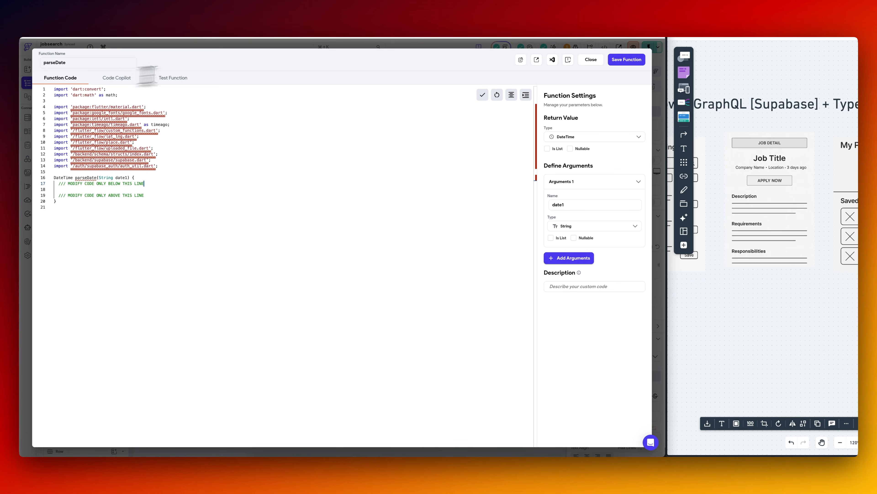
# Step: Switch to Supabase GraphiQL, add created_at to the jobsCollection query, run it and copy the first job's created_at value
pyautogui.click(125, 78)
pyautogui.write('panies {')
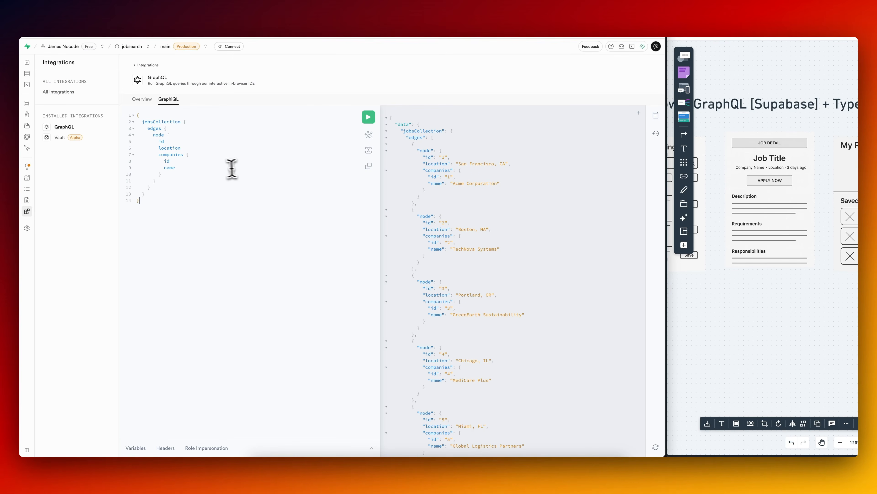
pyautogui.press('Tab')
pyautogui.hotkey('ctrl', 'Return')
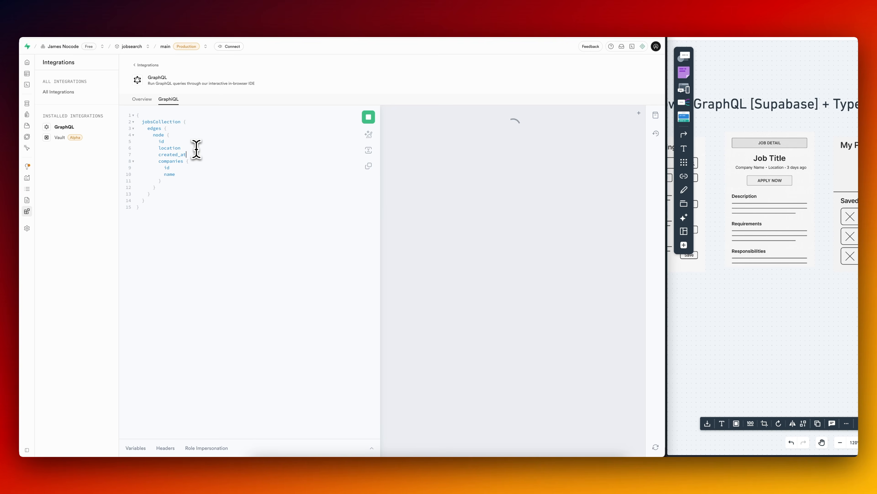
pyautogui.moveTo(552, 198); pyautogui.dragTo(464, 200)
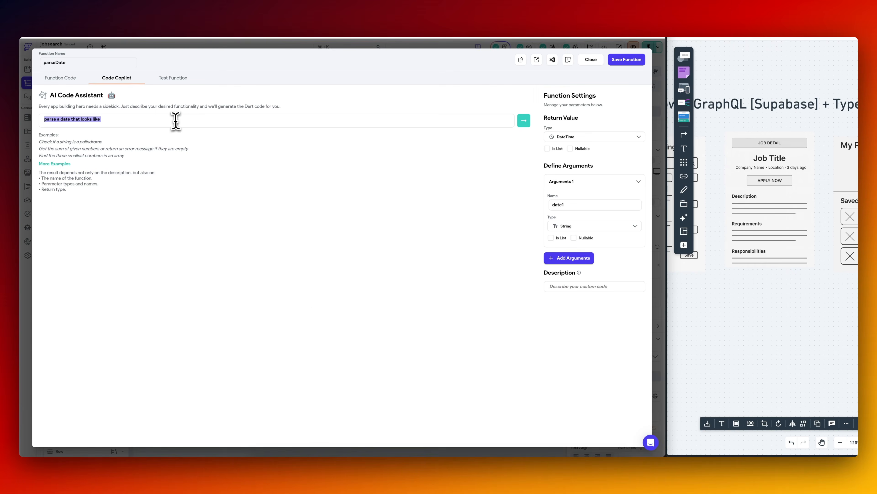
# Step: Generate parseDate's code with the AI prompt "parse a date that looks like 2025-07-06T12:43:12.720365+00:00 into DateTime" and save it in the function
pyautogui.click(175, 121)
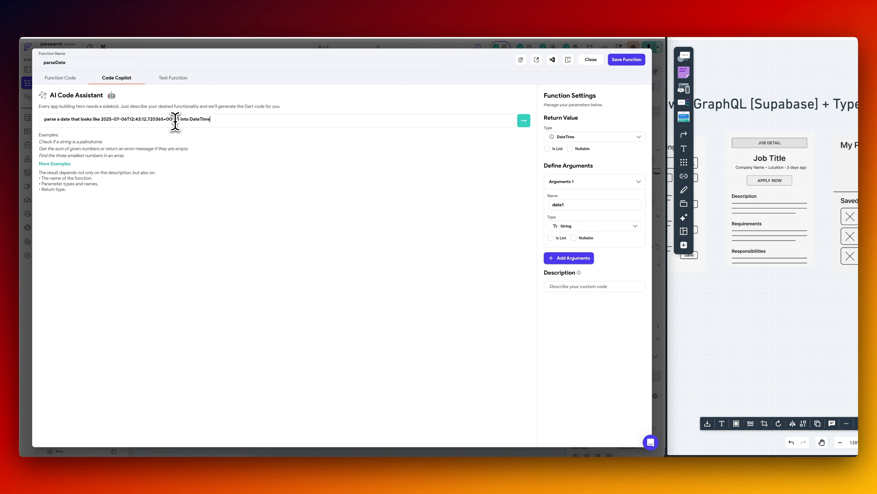
pyautogui.click(523, 121)
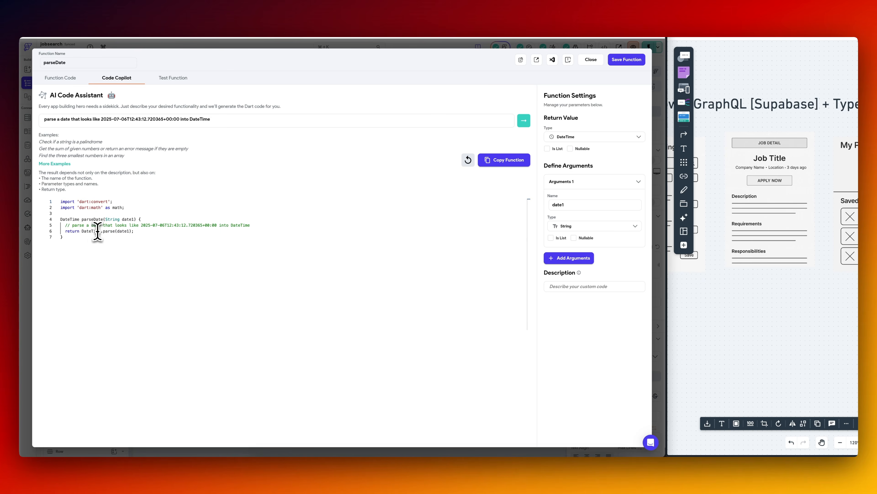
pyautogui.moveTo(81, 231); pyautogui.dragTo(136, 231)
pyautogui.click(505, 161)
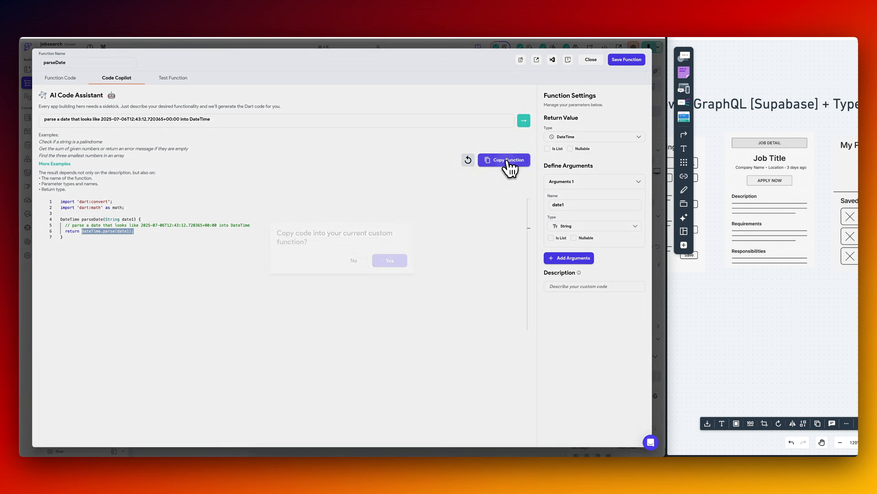
pyautogui.click(393, 264)
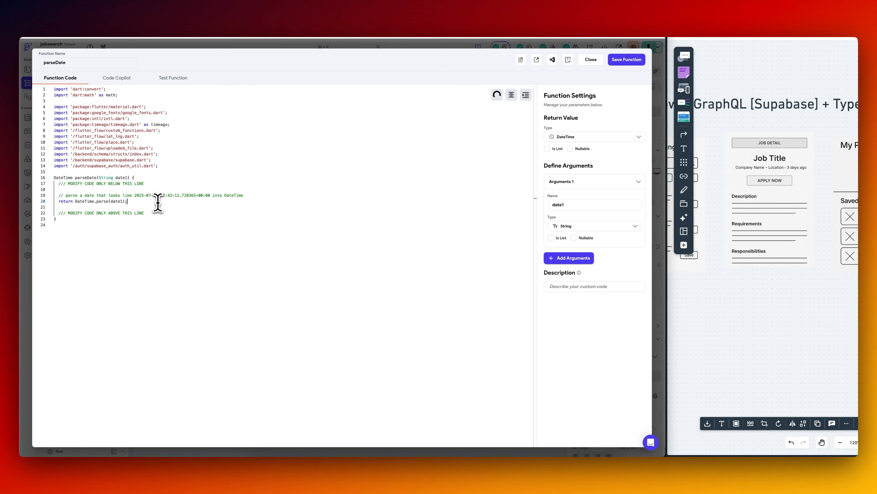
pyautogui.click(625, 61)
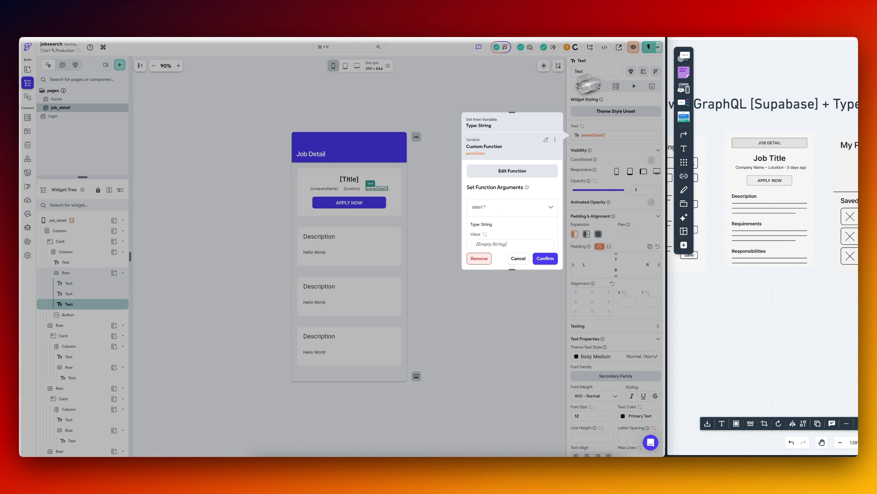
# Step: Set parseDate's date1 argument to the copied GraphQL response variable with the createdAt path
pyautogui.scroll(-1, 489, 221)
pyautogui.click(486, 215)
pyautogui.click(446, 204)
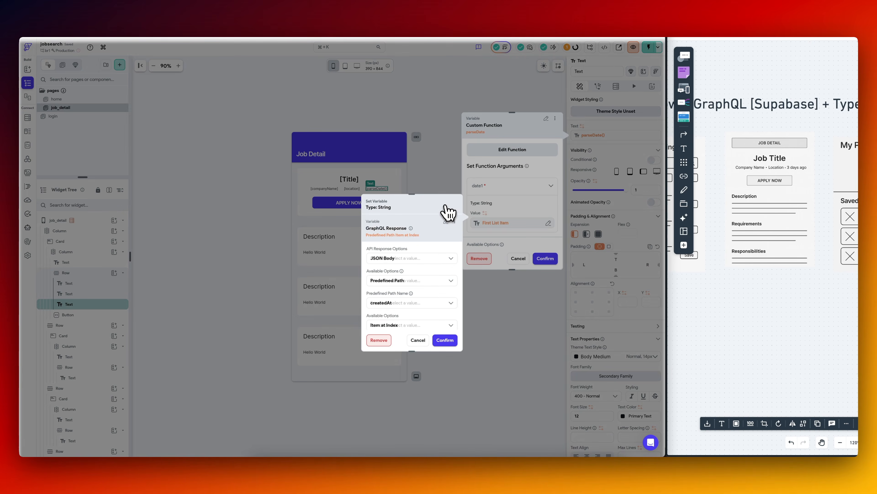
pyautogui.click(444, 339)
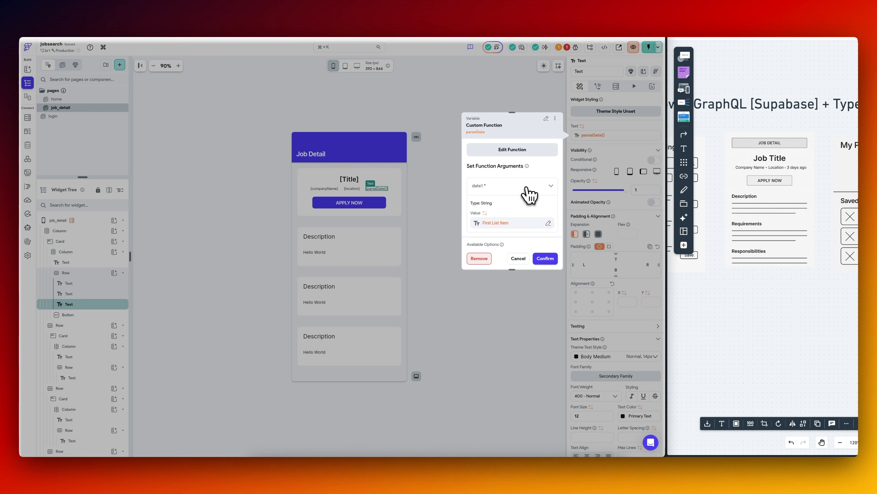
# Step: Format the parsed created date as a relative DateTime, then reload the test session to check it on the Job Detail page
pyautogui.scroll(-2, 529, 195)
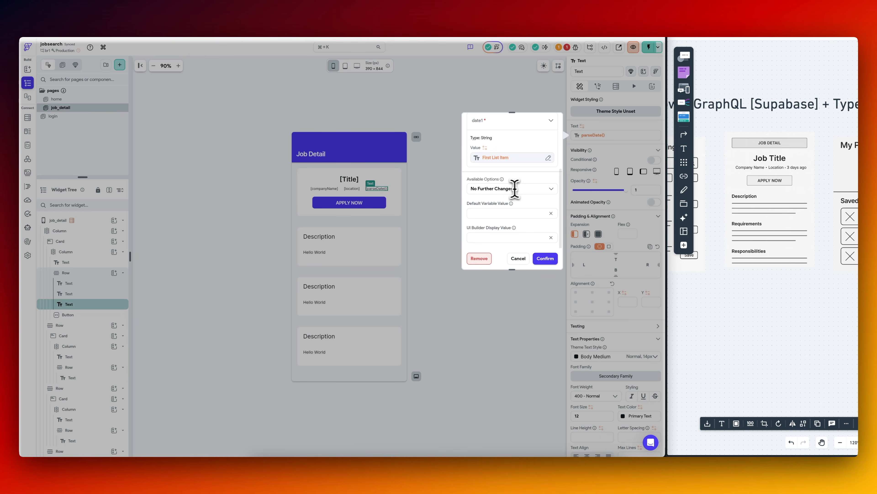
pyautogui.click(506, 190)
pyautogui.click(504, 202)
pyautogui.scroll(-1, 506, 214)
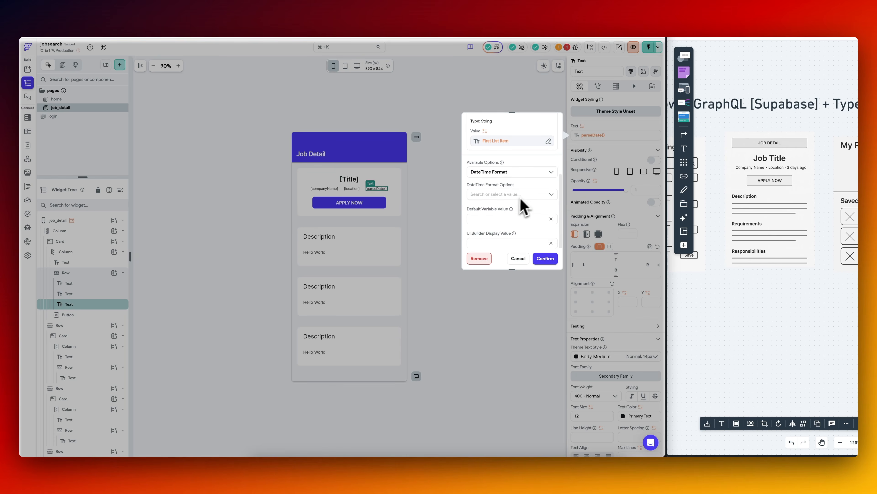
pyautogui.click(524, 190)
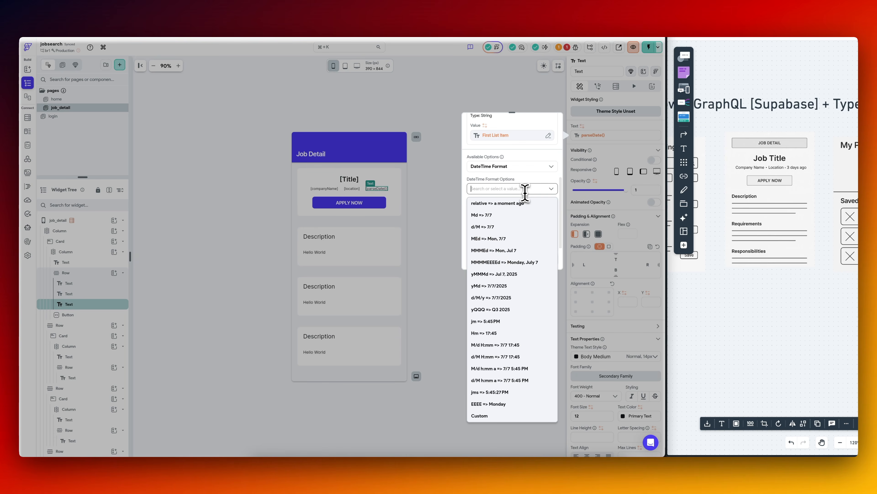
pyautogui.click(522, 205)
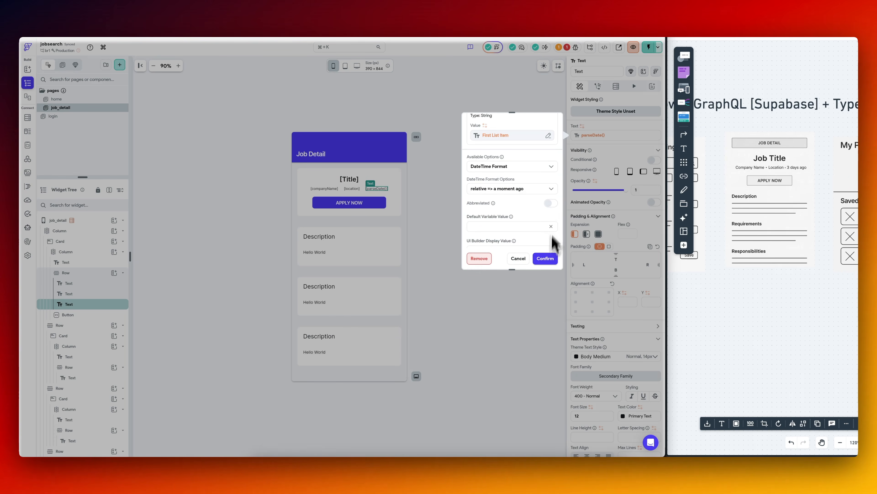
pyautogui.click(551, 203)
pyautogui.click(550, 260)
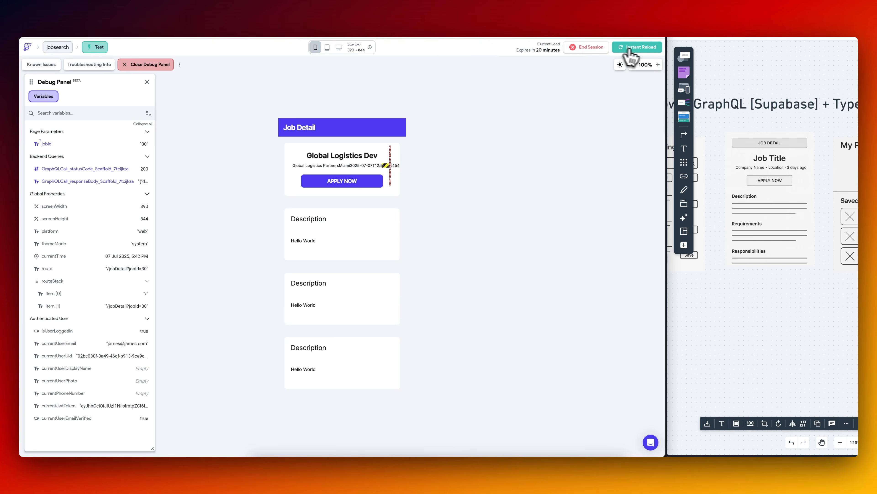
pyautogui.click(638, 48)
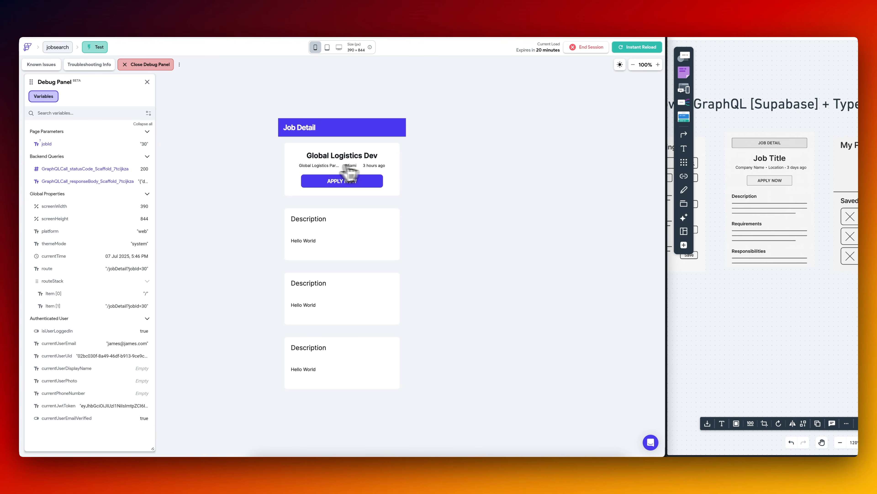
pyautogui.click(100, 25)
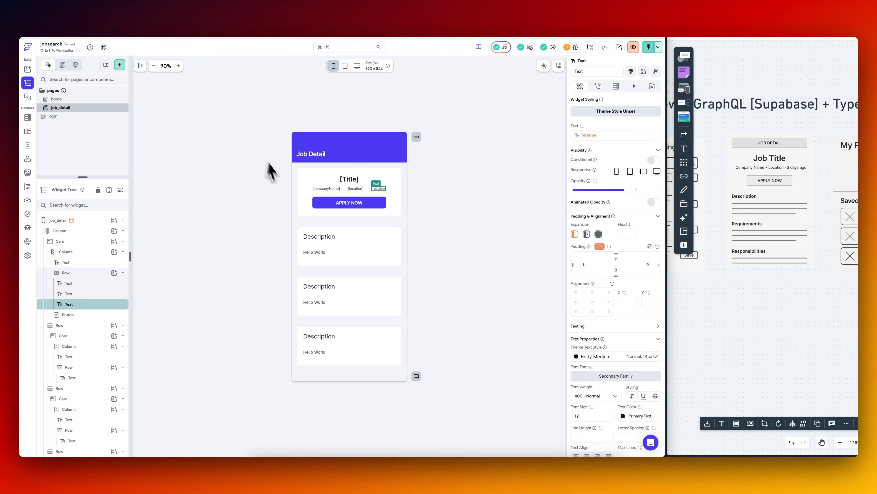
# Step: Set the company name text to font size 14 and a maximum of 23 characters, and check it in the test session
pyautogui.click(326, 188)
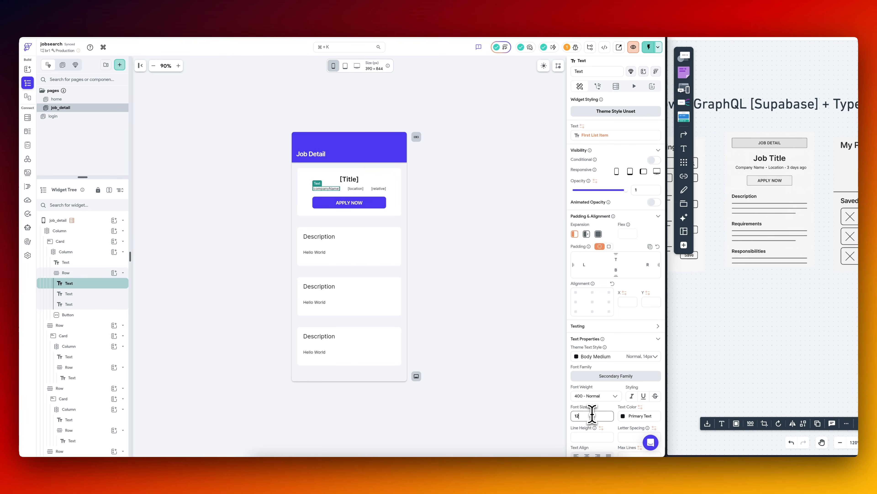
pyautogui.press('BackSpace')
pyautogui.write('4')
pyautogui.scroll(-5, 611, 332)
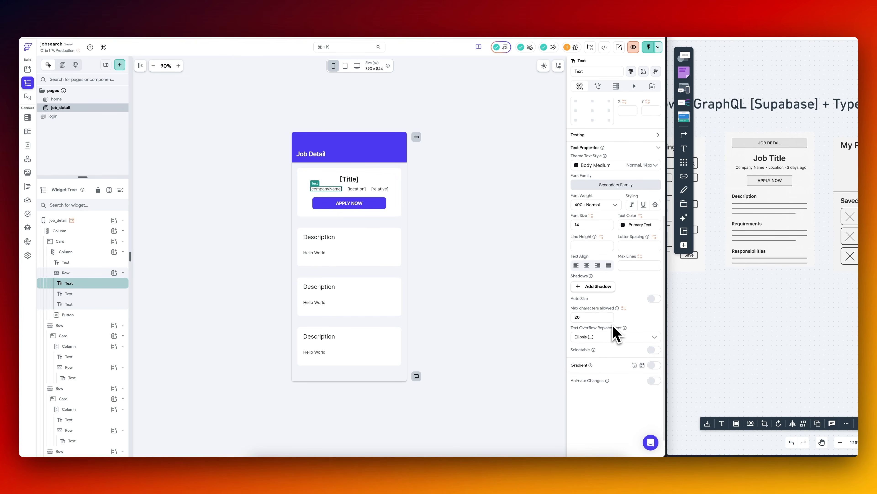
pyautogui.click(597, 315)
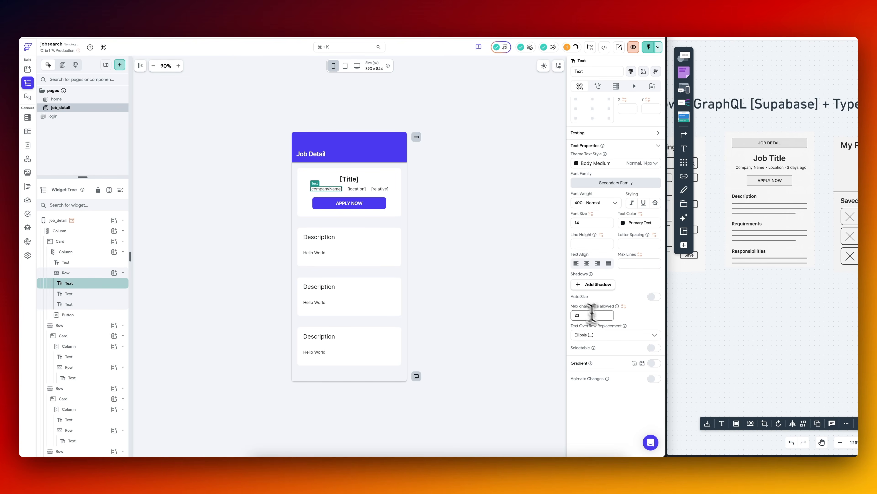
pyautogui.click(144, 20)
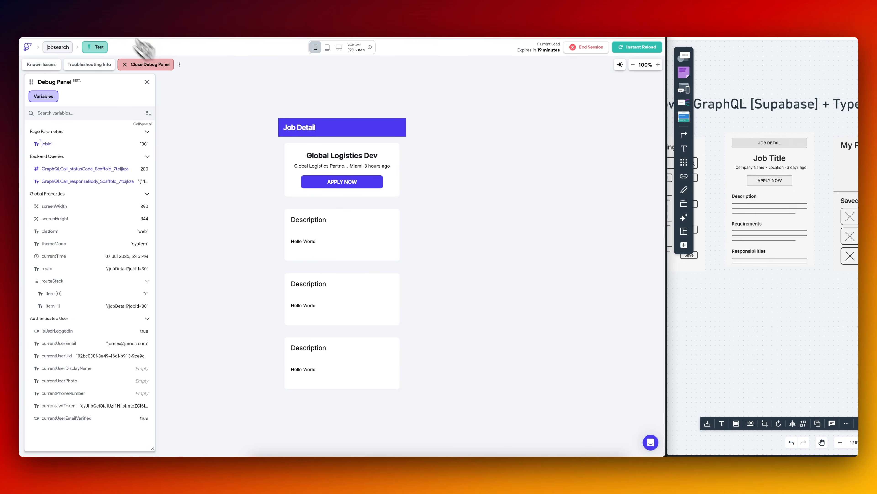
pyautogui.click(91, 25)
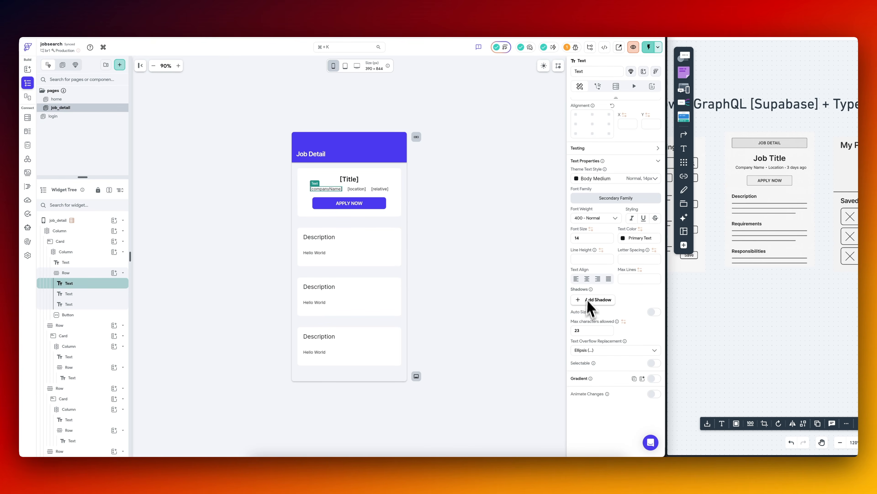
# Step: Copy the company name's variable and bind the Description card's body text to the GraphQL response's description
pyautogui.scroll(5, 587, 300)
pyautogui.click(651, 135)
pyautogui.click(319, 256)
pyautogui.click(584, 133)
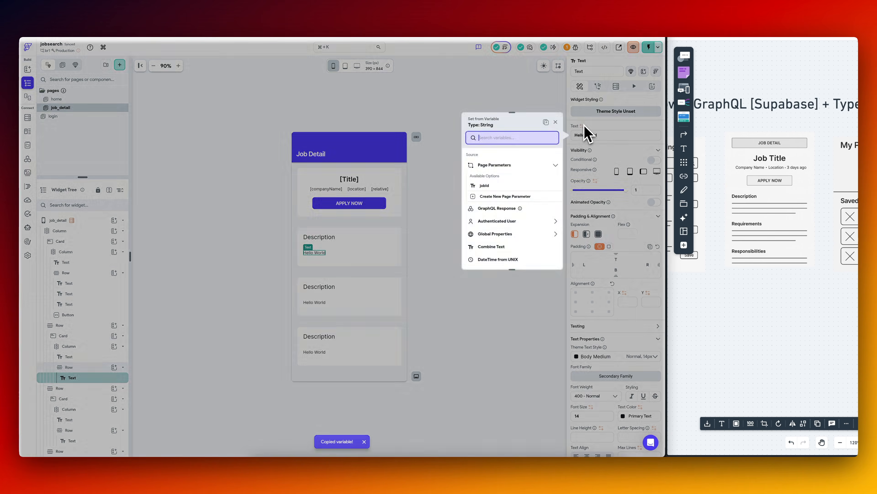
pyautogui.press('Return')
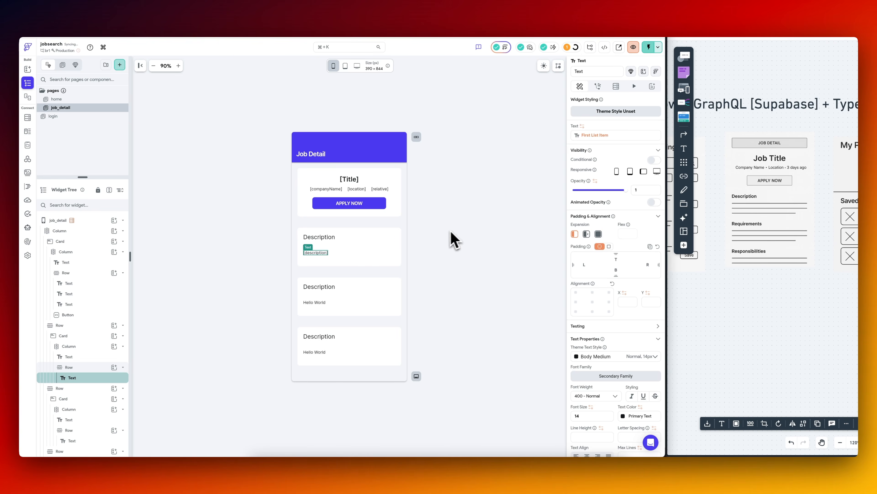
# Step: Change the second card's heading to Requirements and the third card's heading to Responsibilities
pyautogui.click(319, 286)
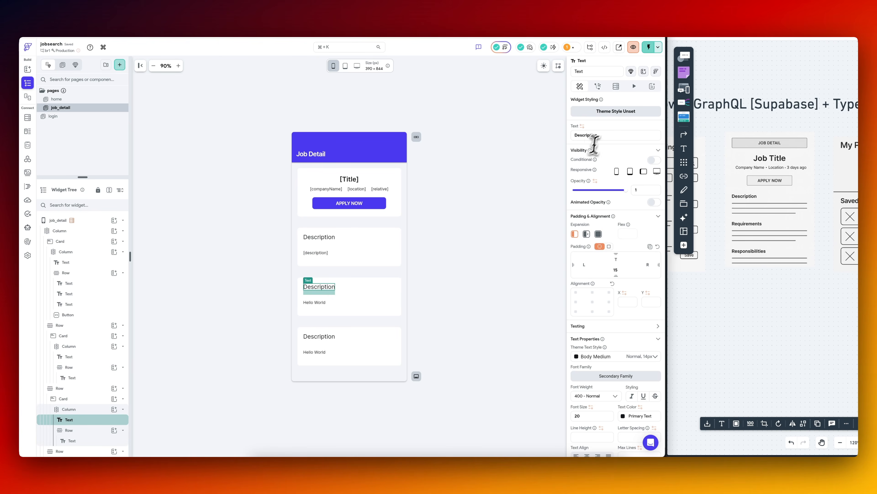
pyautogui.click(601, 135)
pyautogui.write('Req')
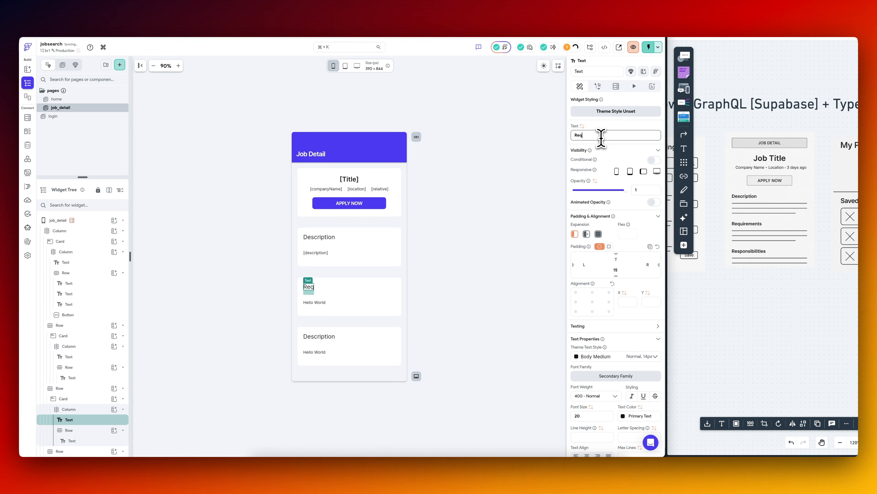
pyautogui.write('uirements')
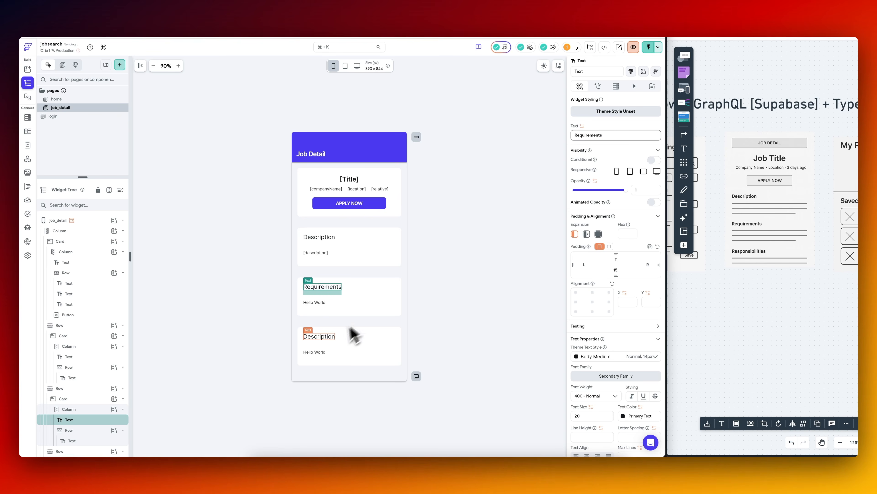
pyautogui.click(330, 337)
pyautogui.click(609, 135)
pyautogui.write('R')
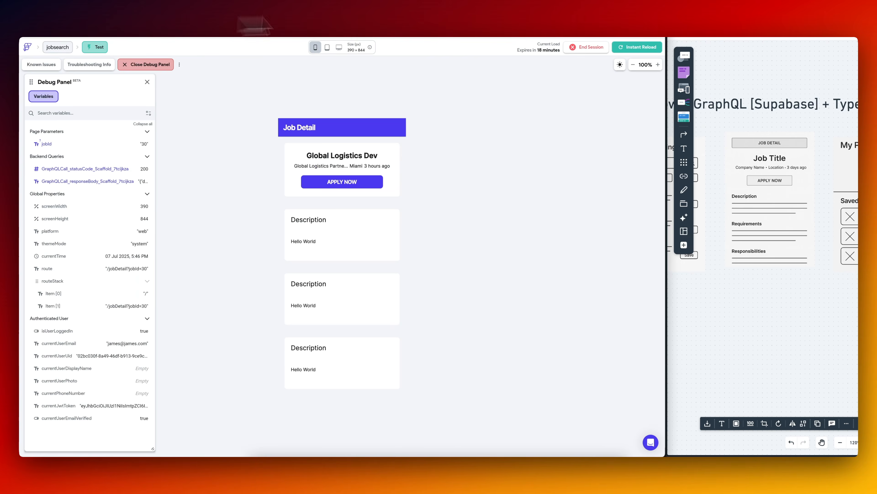
# Step: Reload the test session and open the Global Logistics job from the Job Board to check its details
pyautogui.click(633, 47)
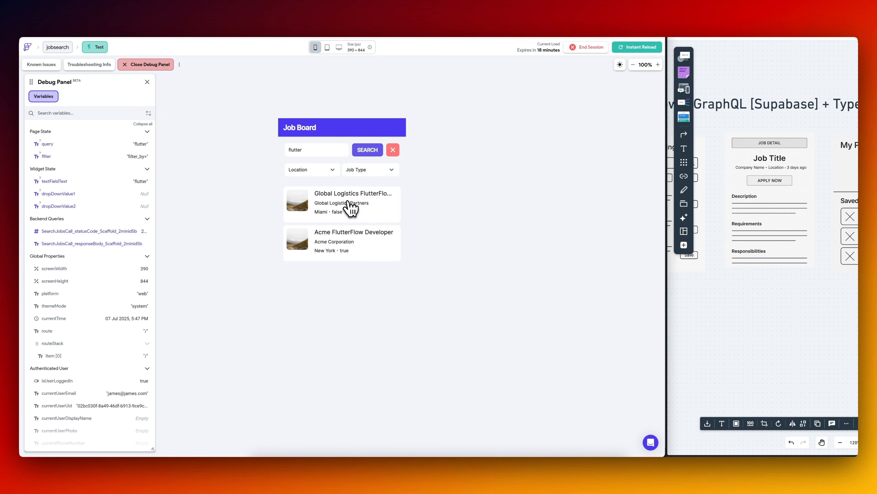
pyautogui.click(350, 207)
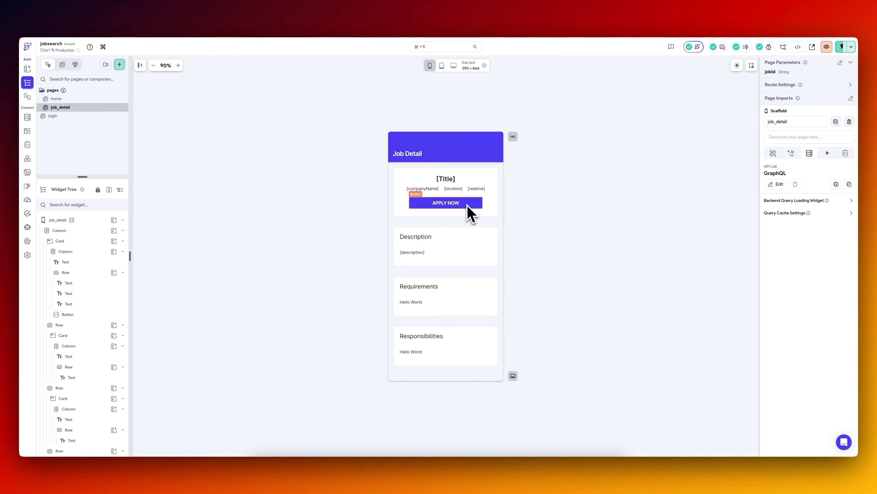
pyautogui.click(254, 16)
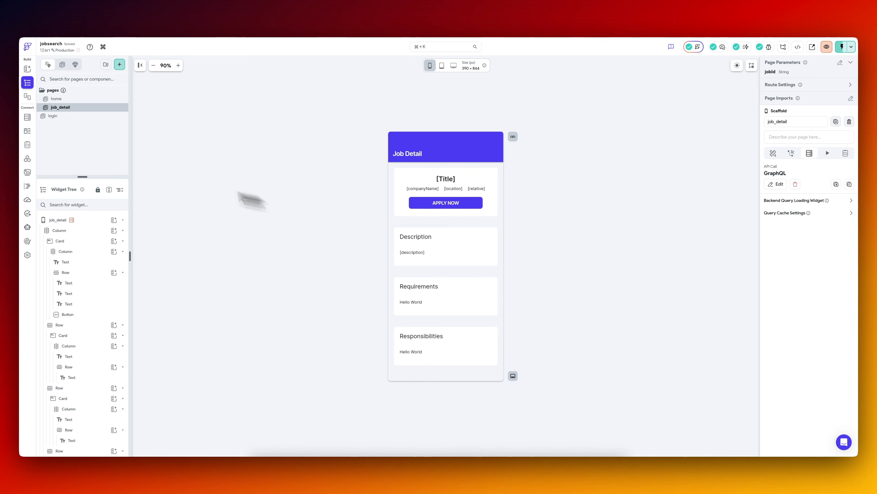
# Step: Create a blank component named submitFlow
pyautogui.click(120, 65)
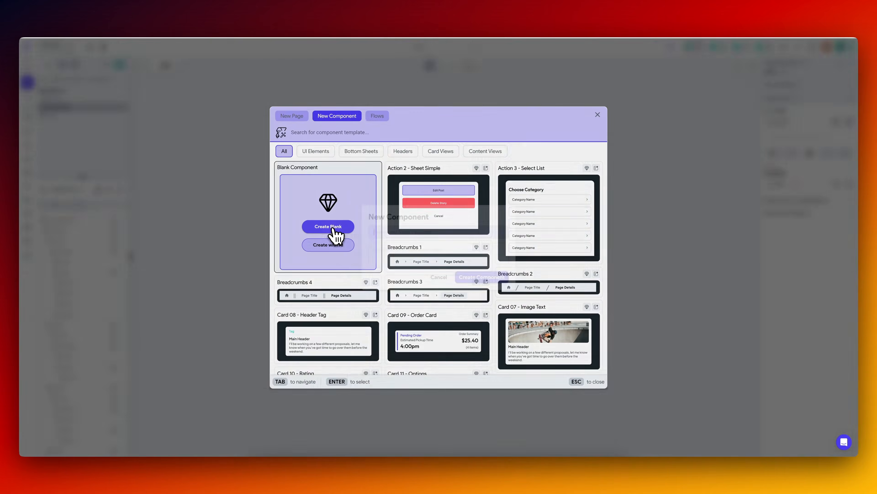
pyautogui.click(331, 231)
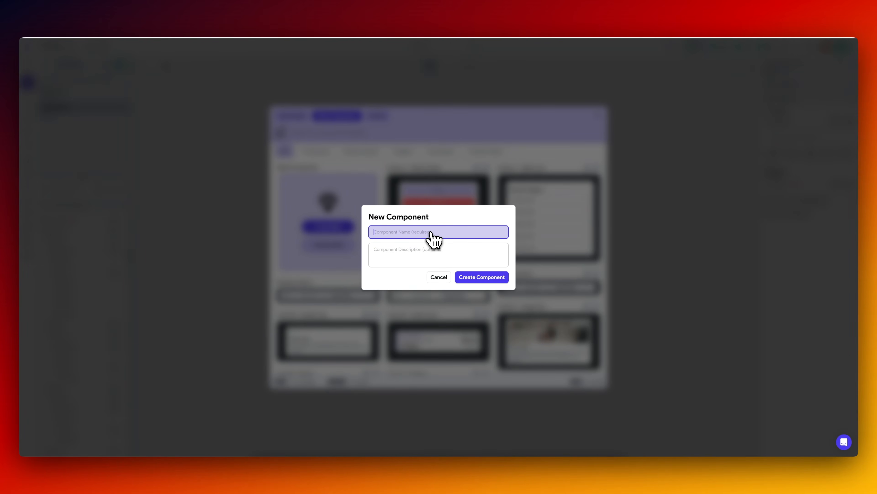
pyautogui.write('submitFlow')
pyautogui.press('Return')
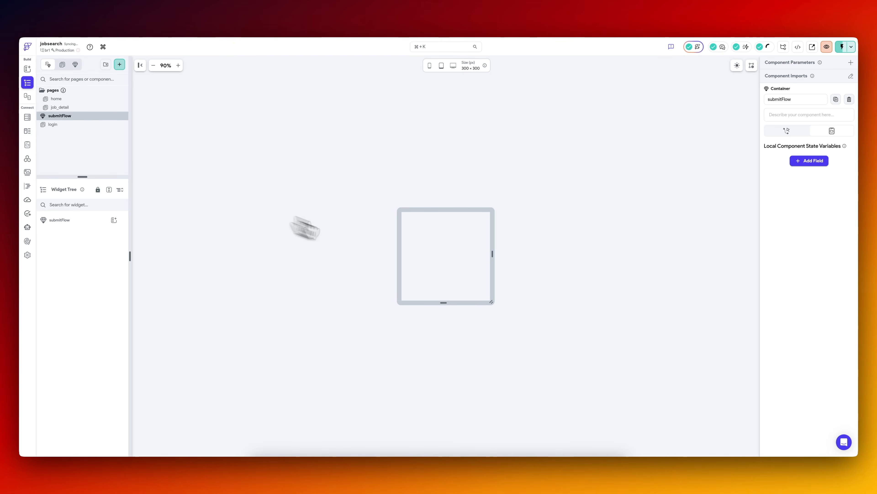
# Step: Add a Column inside the submitFlow component
pyautogui.click(115, 221)
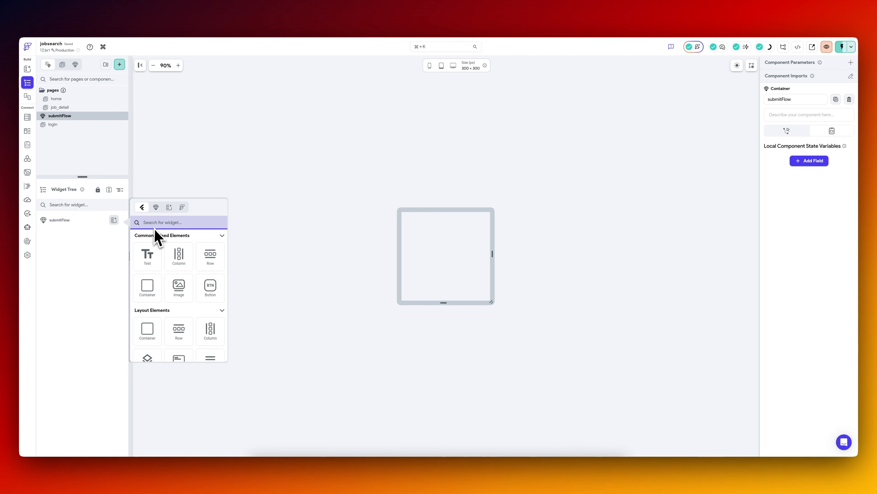
pyautogui.write('col')
pyautogui.press('Return')
# Step: Copy the title card with the APPLY NOW button from the job_detail page and paste it into submitFlow's Column
pyautogui.click(80, 107)
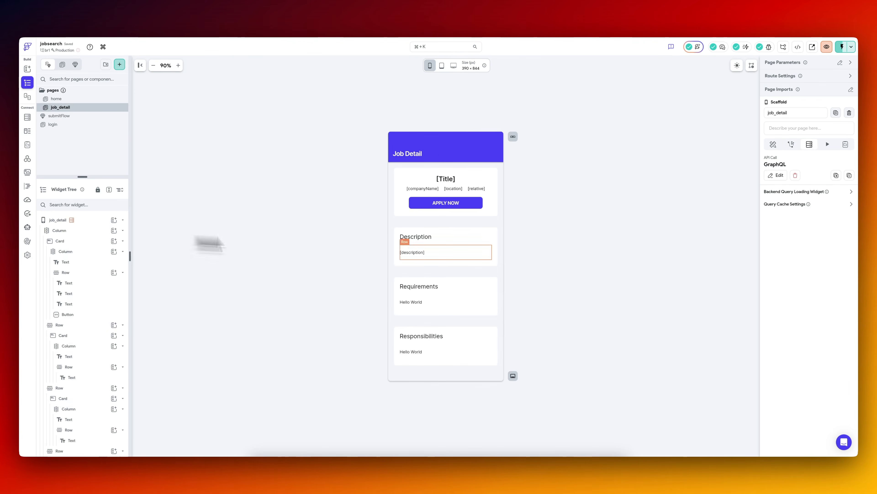
pyautogui.click(401, 220)
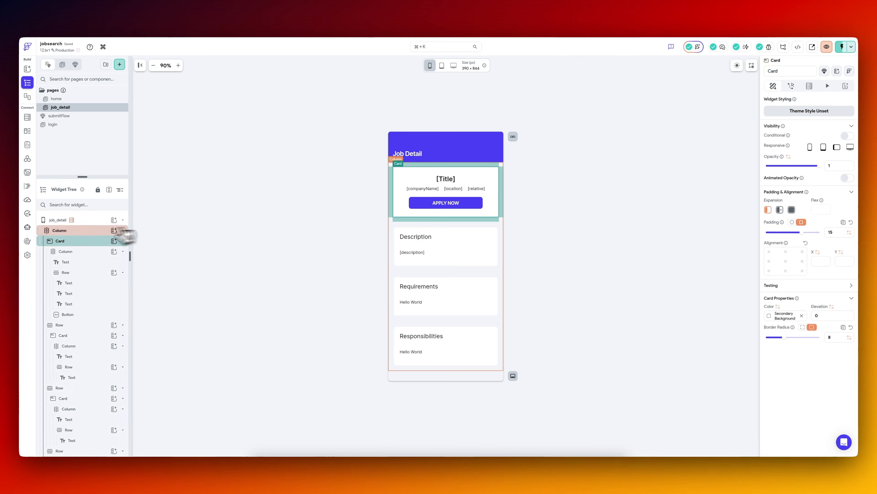
pyautogui.rightClick(72, 243)
pyautogui.click(97, 253)
pyautogui.click(66, 117)
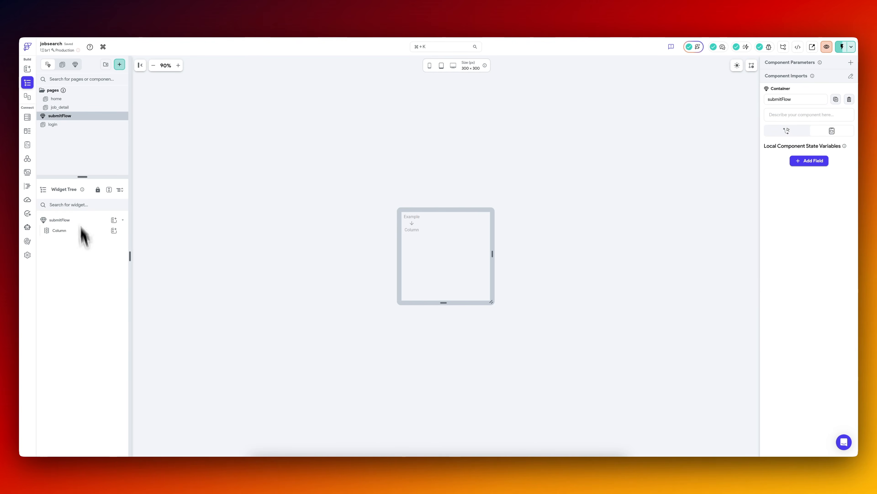
pyautogui.press('super+v')
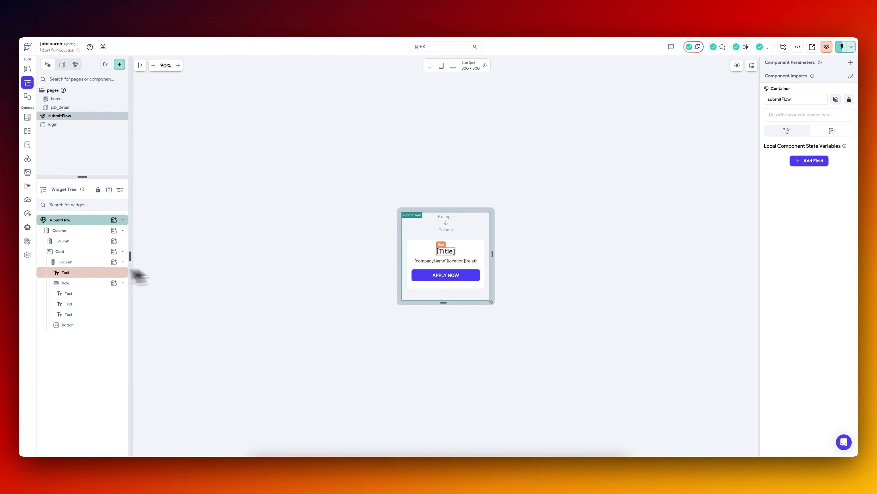
# Step: Delete the empty inner Column above the card and resize the submitFlow component to 503 × 418 px
pyautogui.click(446, 227)
pyautogui.press('BackSpace')
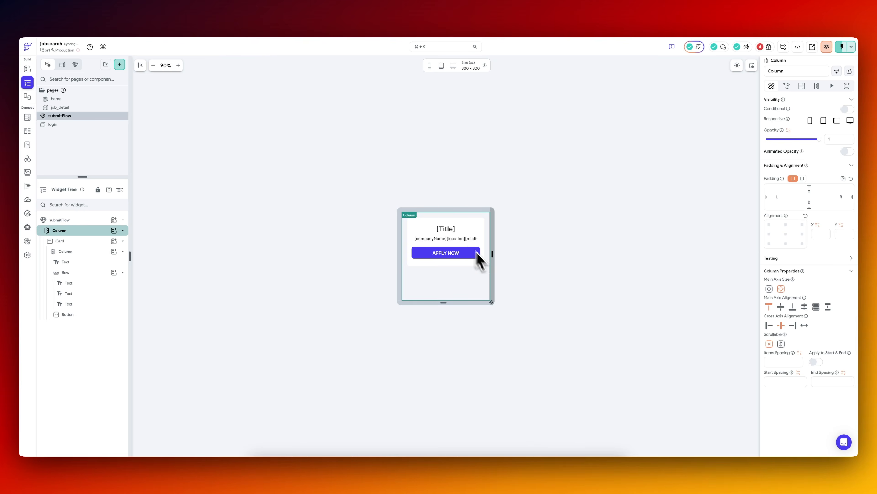
pyautogui.click(492, 259)
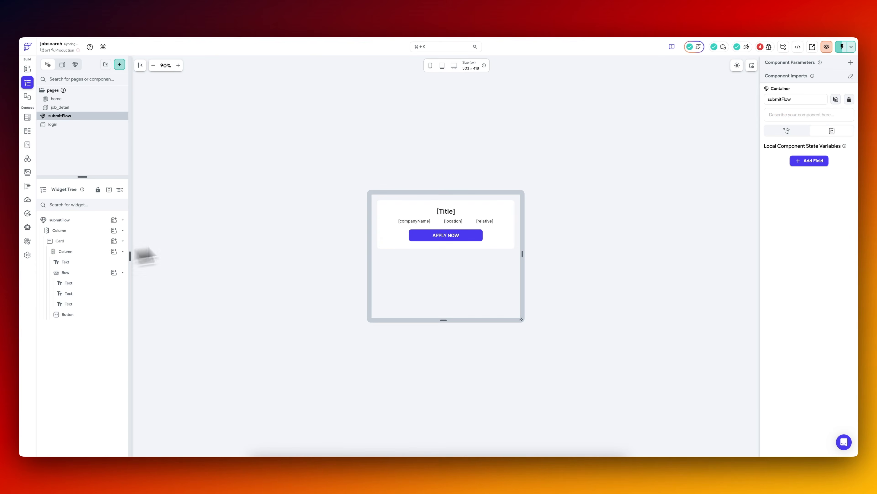
# Step: Replace the card's title binding with the text "Apply for This Job" and set its font size to 30
pyautogui.click(450, 215)
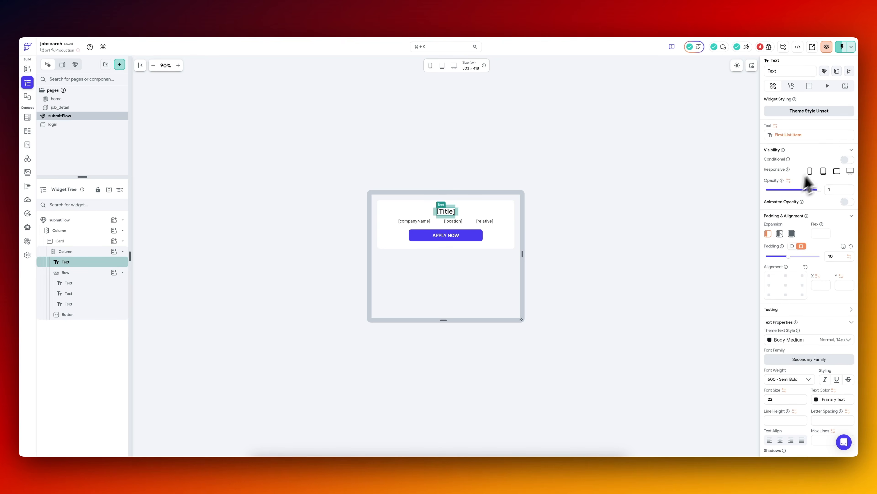
pyautogui.click(812, 135)
pyautogui.write('App')
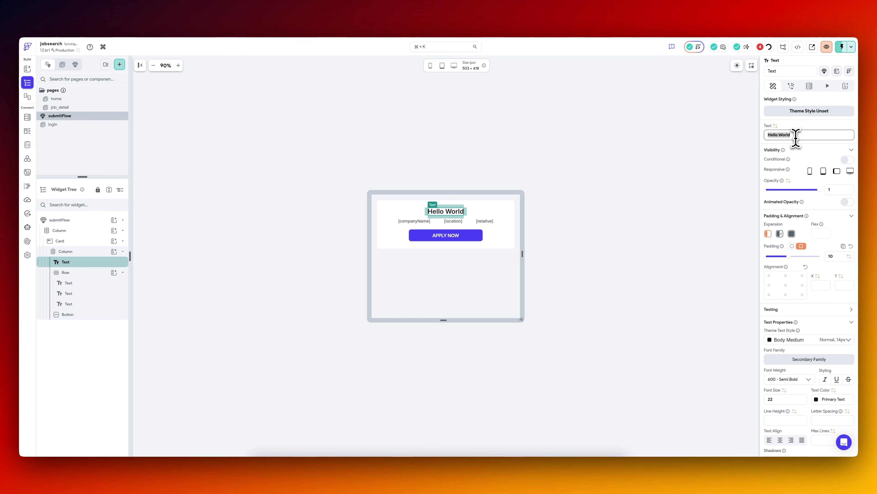
pyautogui.write('ly for This Job')
pyautogui.click(604, 200)
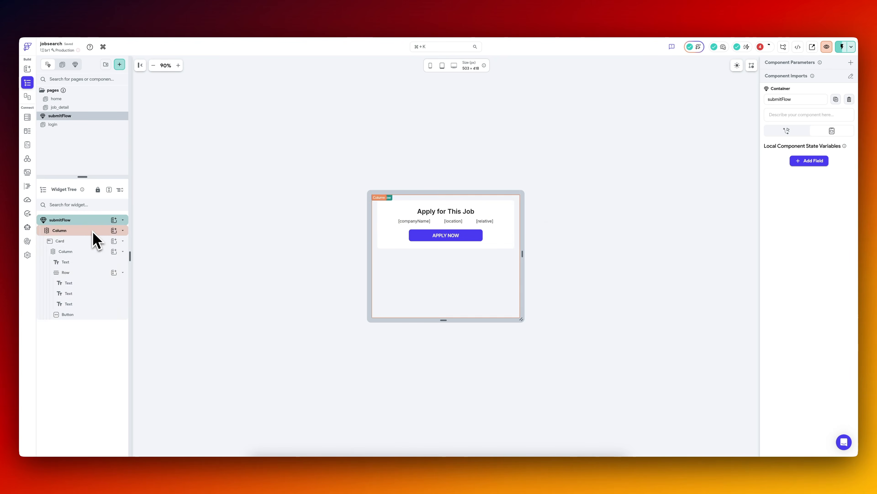
pyautogui.click(95, 263)
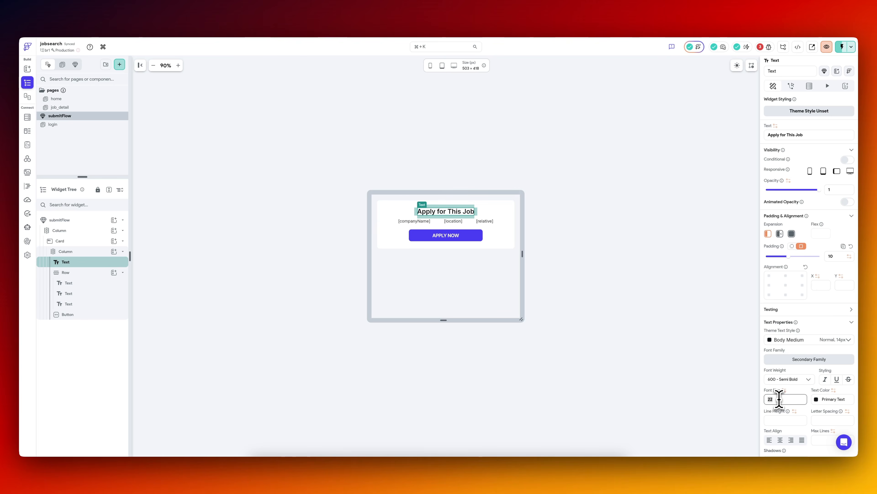
pyautogui.write('30')
# Step: Replace the card's row of company, location and date texts with two rows that each hold an expanded TextField
pyautogui.click(82, 273)
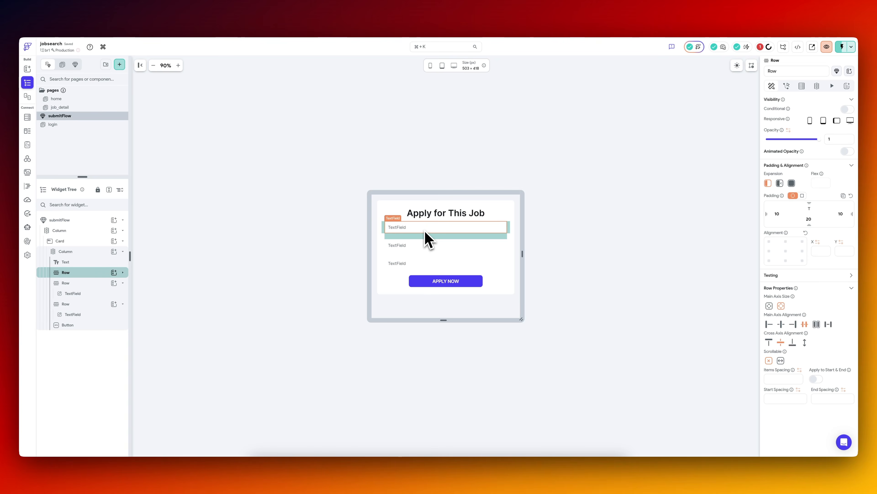
pyautogui.click(412, 266)
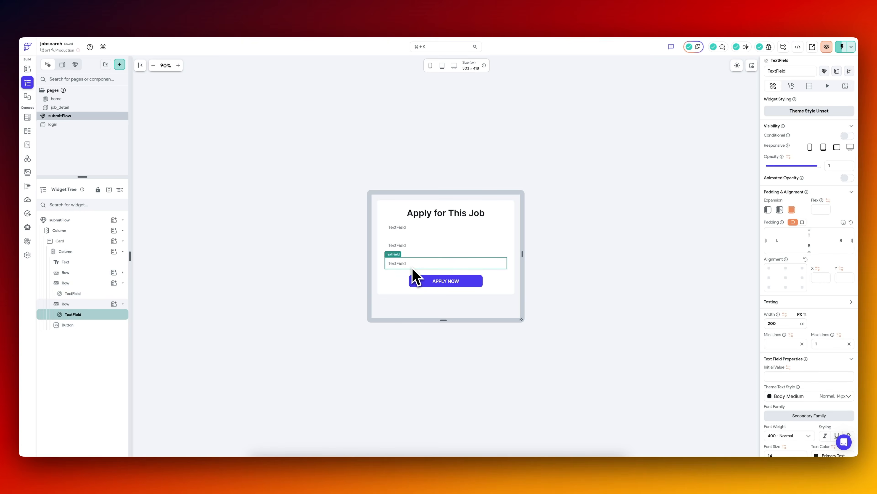
pyautogui.press('Delete')
pyautogui.press('Delete')
# Step: Set the first text field's hint text to "Cover Letter" and the second one's to "Resume URL"
pyautogui.click(439, 231)
pyautogui.scroll(-10, 794, 263)
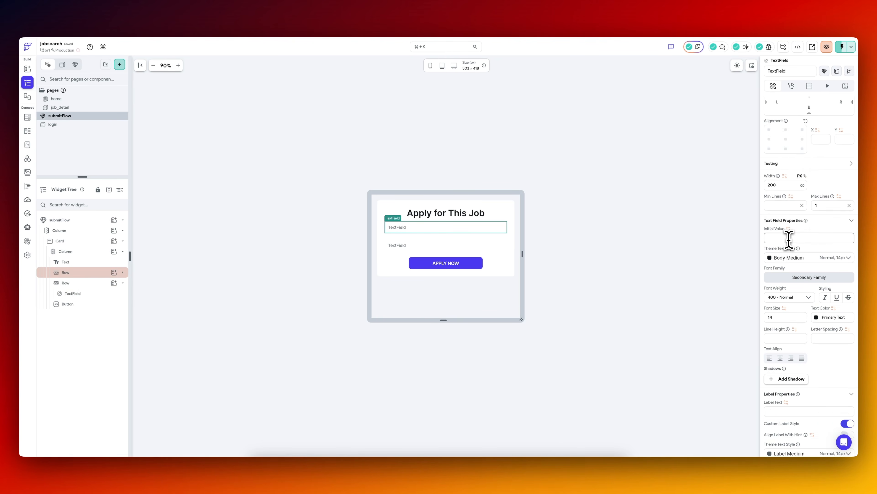
pyautogui.scroll(-3, 793, 248)
pyautogui.scroll(-1, 792, 343)
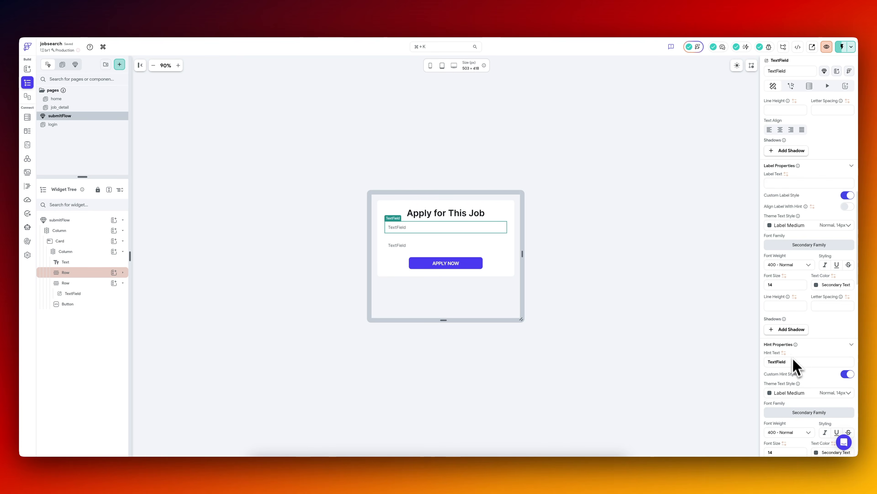
pyautogui.write('Cover Letter...')
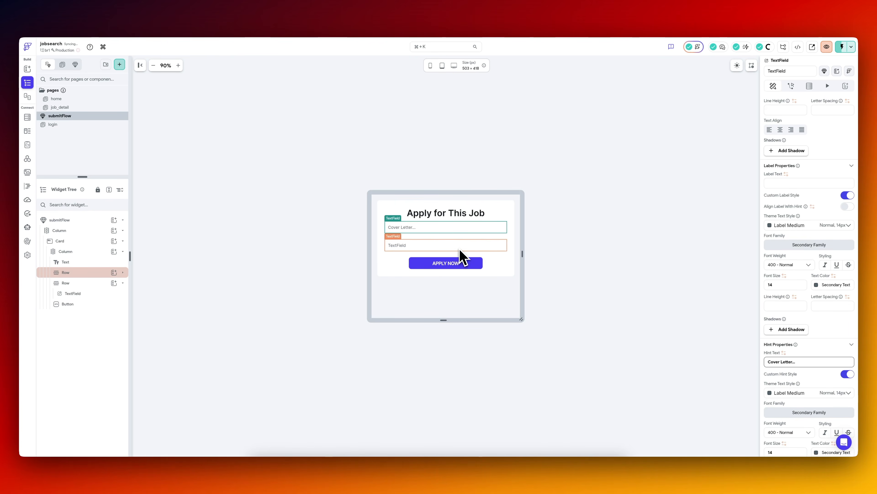
pyautogui.click(459, 249)
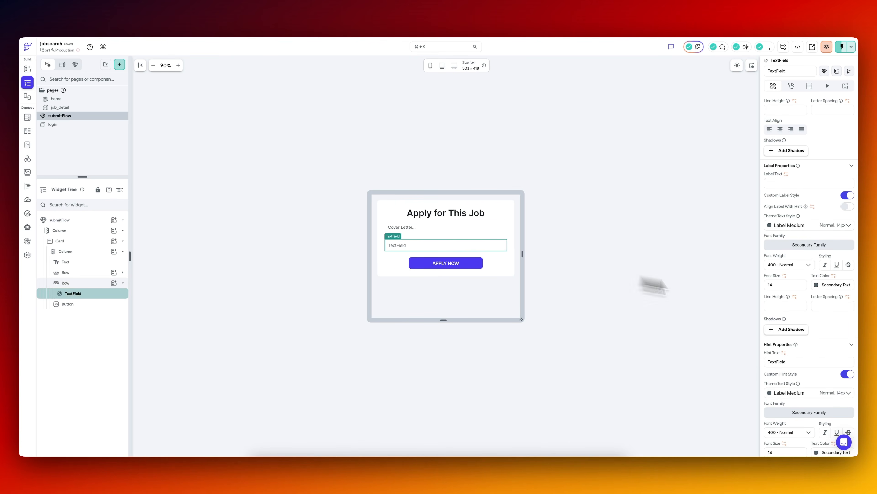
pyautogui.doubleClick(803, 365)
pyautogui.write('Resume URL')
# Step: Set the Cover Letter field's border color to the Alternate theme color
pyautogui.click(407, 228)
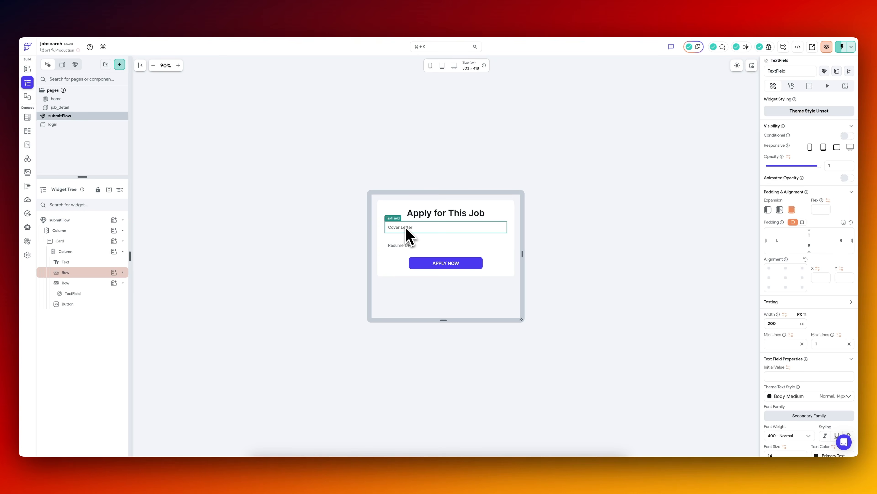
pyautogui.scroll(-9, 810, 345)
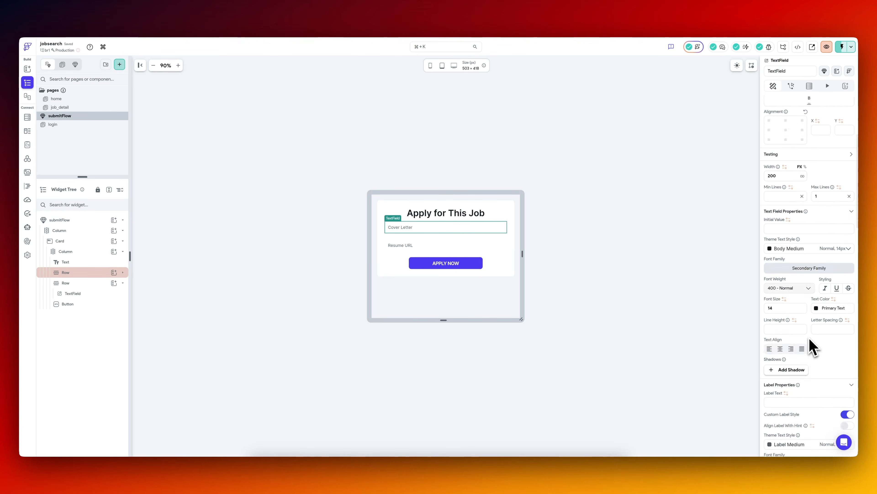
pyautogui.scroll(-7, 812, 346)
pyautogui.click(770, 333)
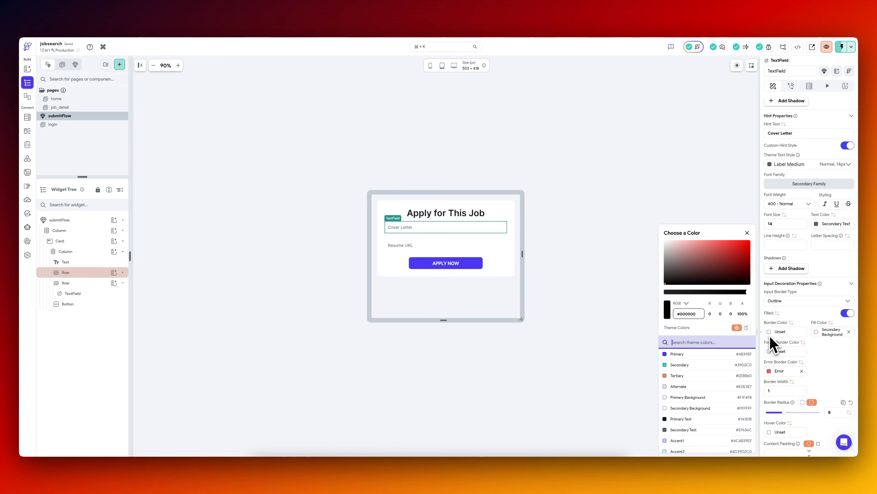
pyautogui.click(561, 301)
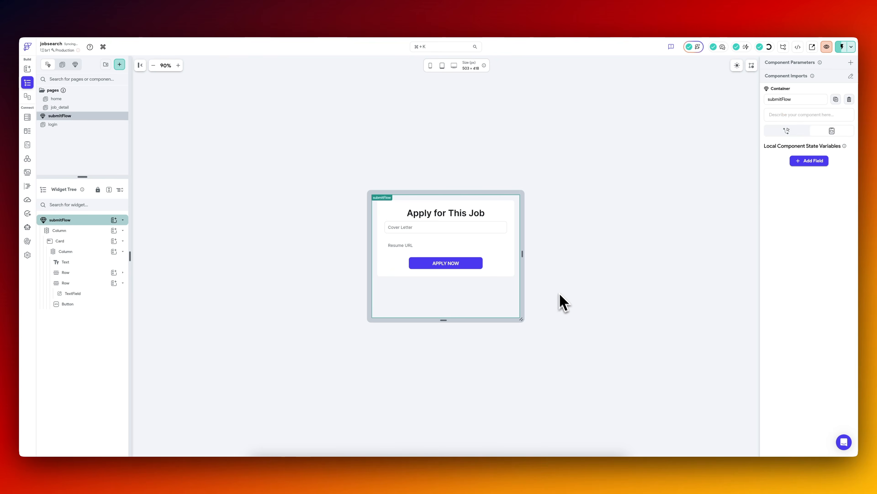
# Step: Set both the minimum and maximum lines of the Cover Letter field to 3
pyautogui.click(484, 230)
pyautogui.scroll(-10, 805, 359)
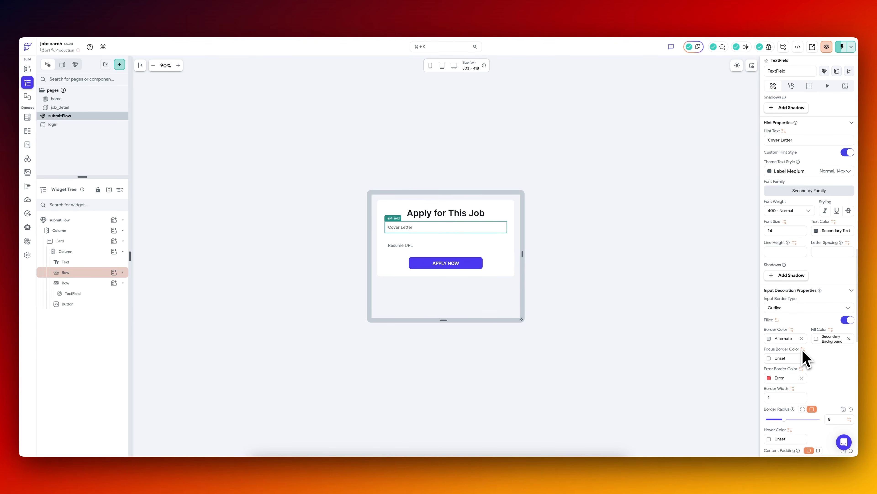
pyautogui.scroll(-5, 805, 359)
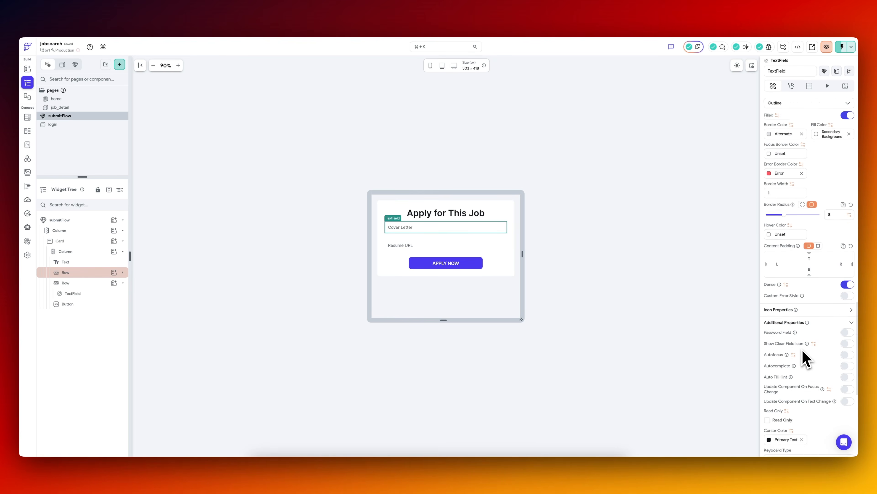
pyautogui.scroll(10, 804, 358)
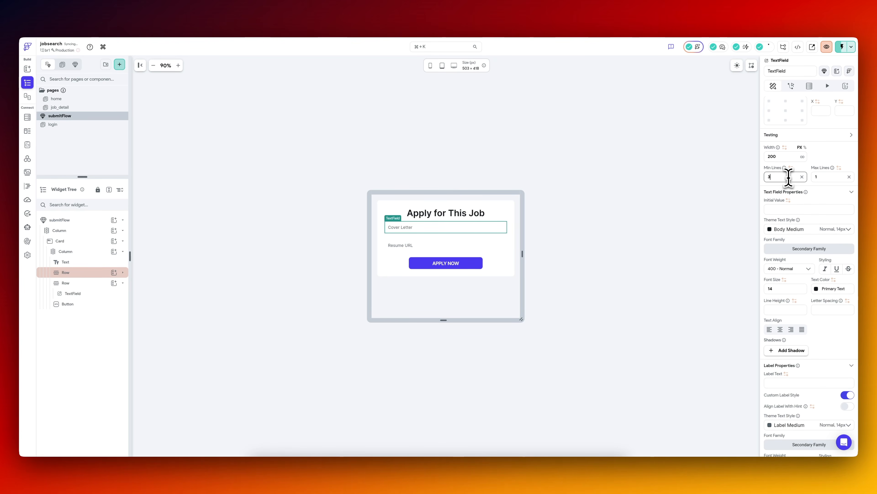
# Step: Give the Resume URL field a light border color matching the Cover Letter field
pyautogui.click(433, 258)
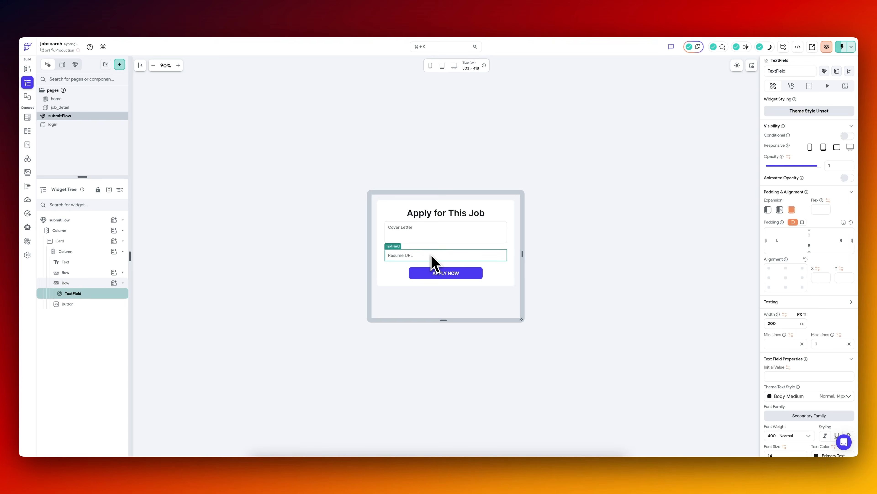
pyautogui.scroll(-8, 806, 306)
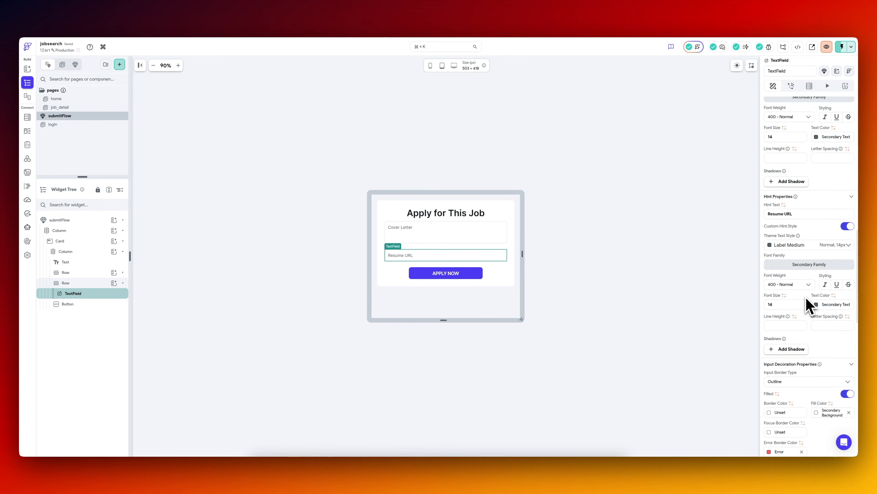
pyautogui.click(446, 232)
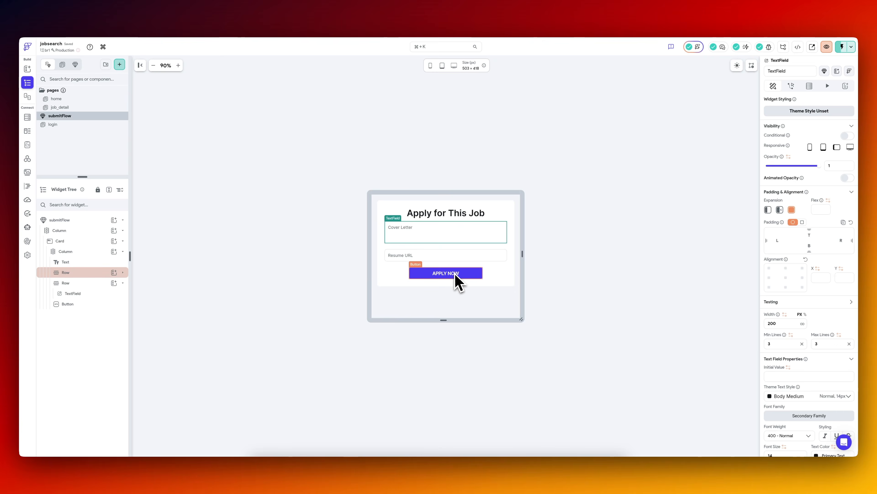
# Step: Add an On Tap action to submitFlow's APPLY NOW button that makes an Insert Row backend call
pyautogui.click(448, 275)
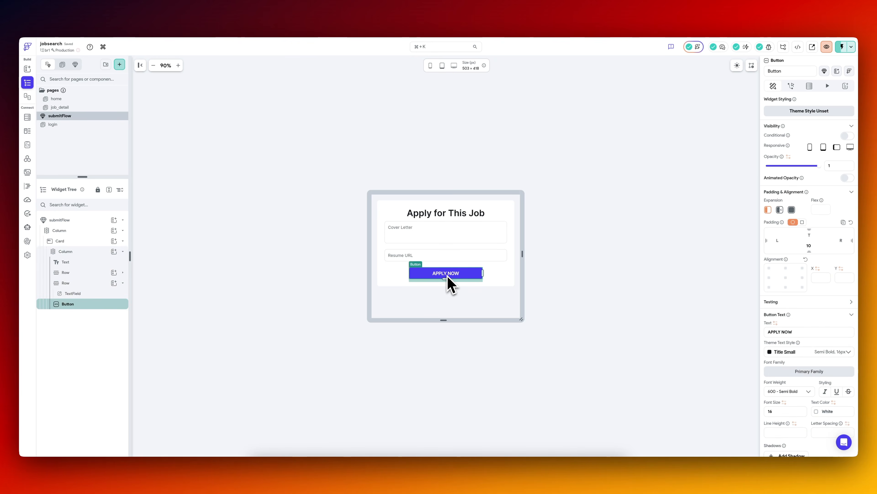
pyautogui.click(791, 87)
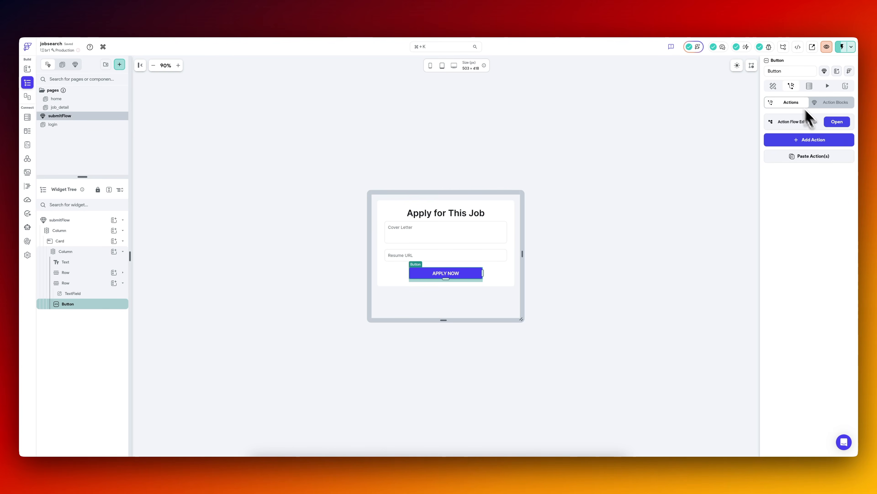
pyautogui.click(813, 143)
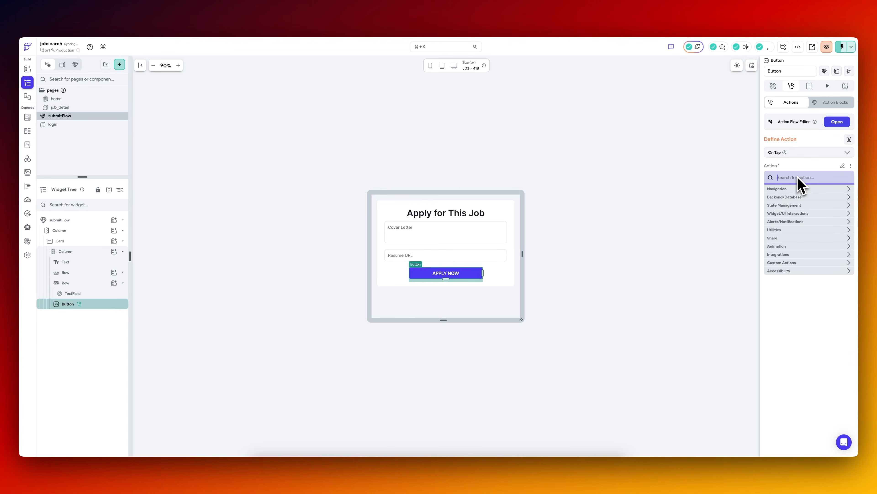
pyautogui.click(800, 196)
pyautogui.click(803, 205)
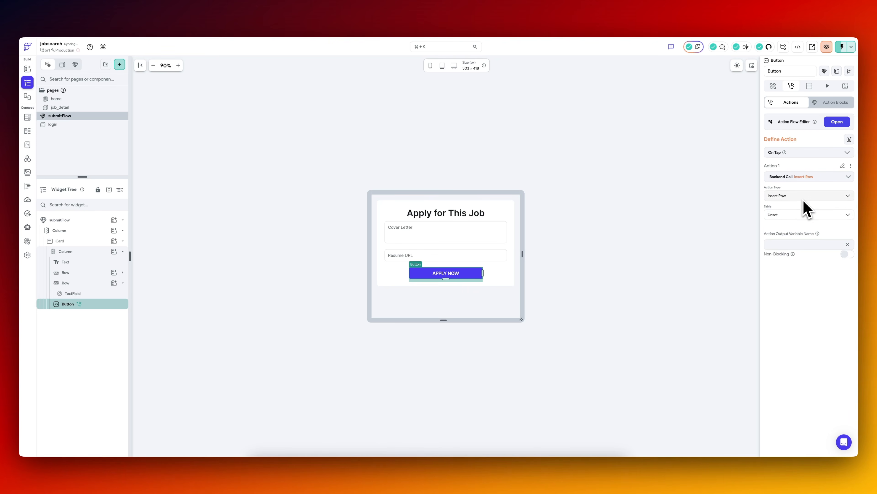
# Step: Target the applications table with the insert and add the fields job_id, user_id, cover_letter, resume_url and status
pyautogui.click(789, 216)
pyautogui.click(800, 230)
pyautogui.click(792, 246)
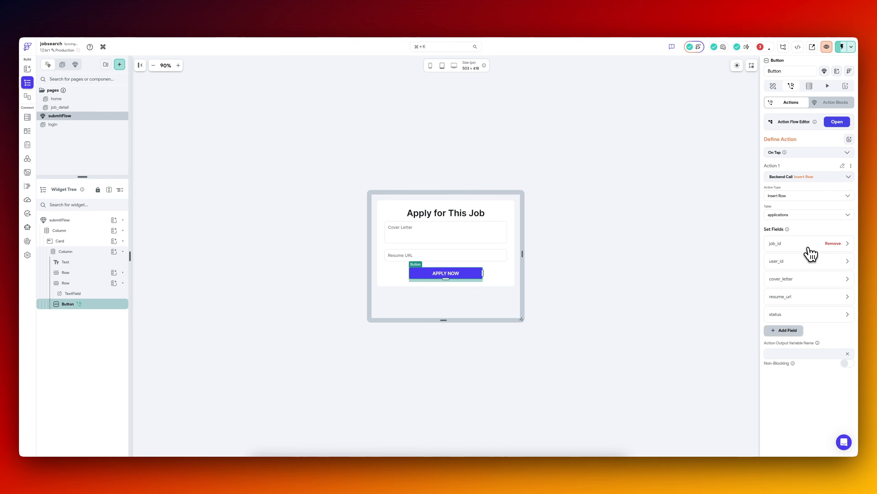
pyautogui.click(809, 248)
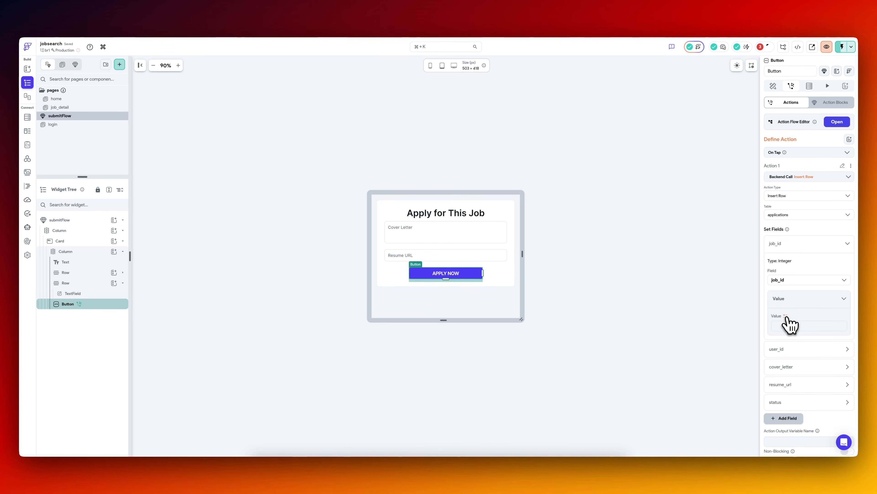
pyautogui.click(787, 316)
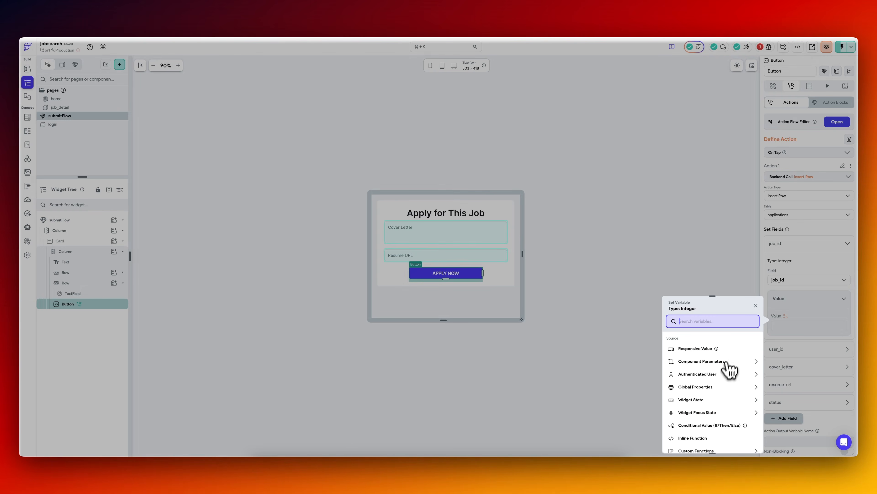
pyautogui.click(709, 215)
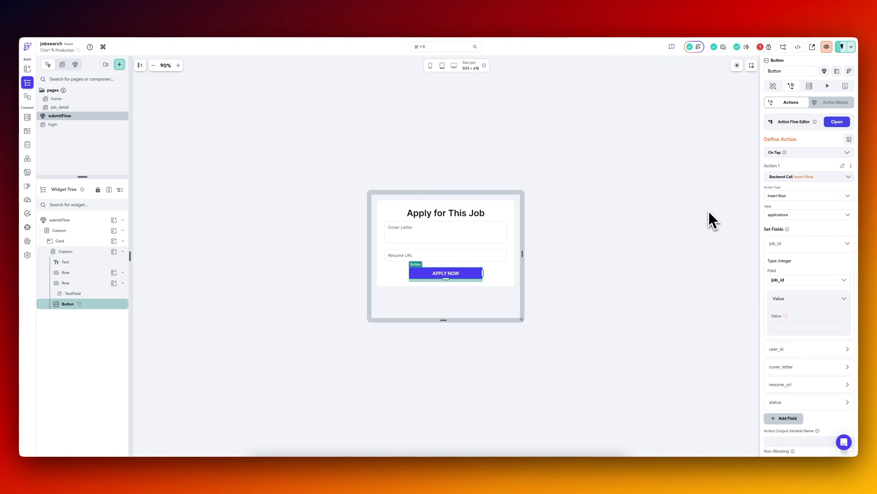
# Step: Bind the insert's user_id field to the authenticated user's User ID
pyautogui.click(805, 352)
pyautogui.click(785, 422)
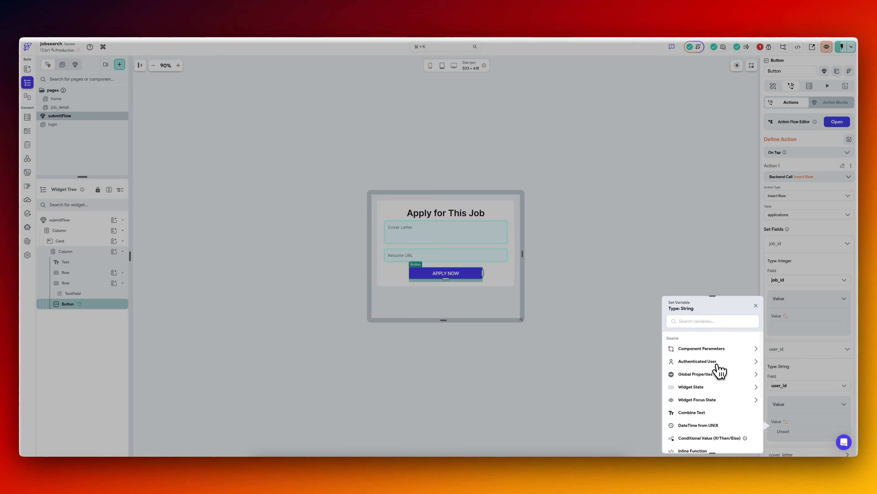
pyautogui.click(717, 366)
pyautogui.click(697, 396)
pyautogui.scroll(-4, 774, 366)
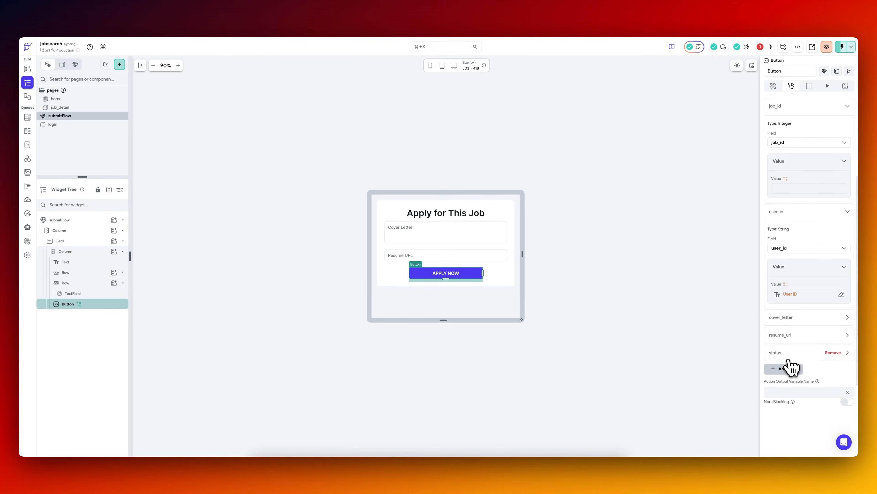
# Step: Bind the insert's cover_letter field to the widget state of the Cover Letter text field
pyautogui.click(800, 314)
pyautogui.click(786, 385)
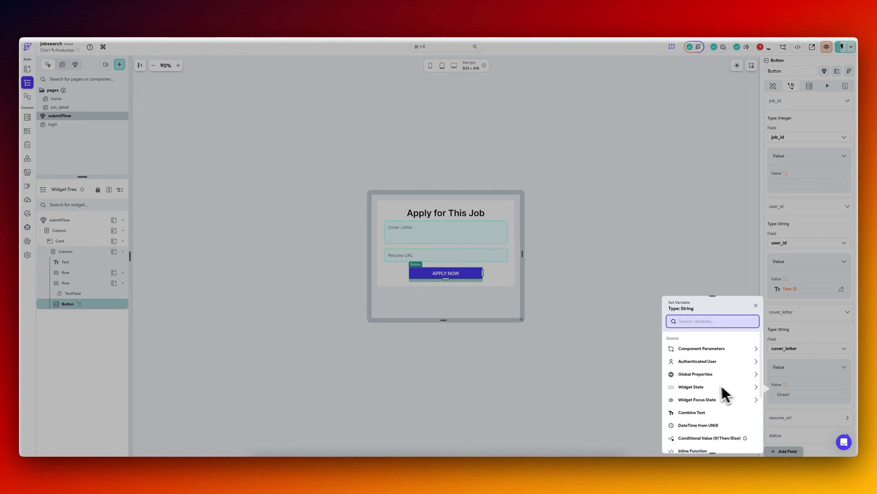
pyautogui.click(705, 387)
pyautogui.click(712, 407)
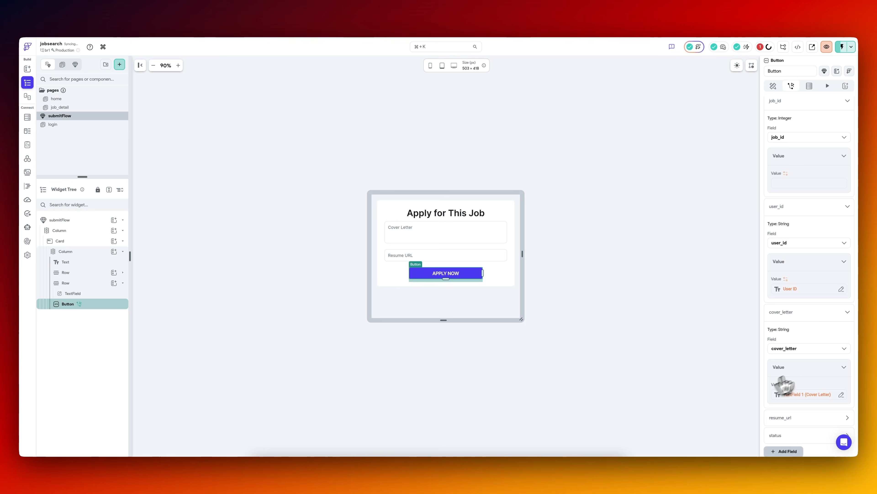
# Step: Bind the insert's resume_url field to the Resume URL text field and expand the status field
pyautogui.scroll(-4, 807, 367)
pyautogui.click(805, 294)
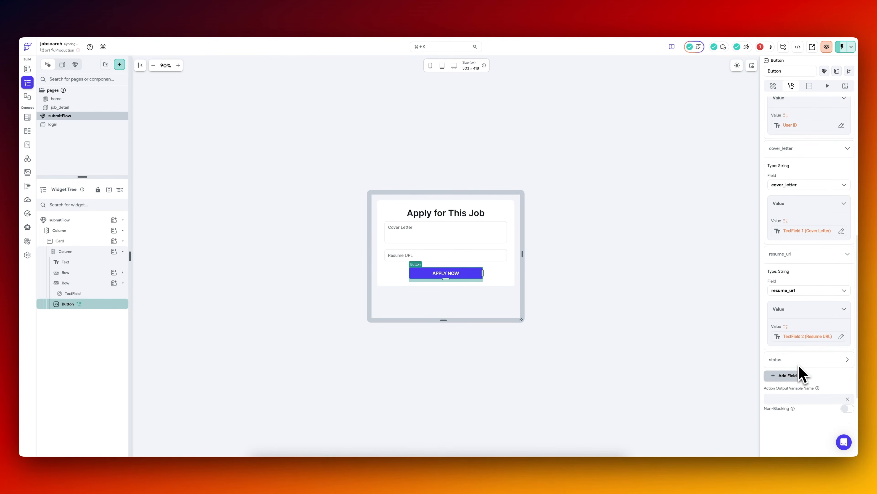
pyautogui.click(795, 361)
pyautogui.scroll(-4, 791, 380)
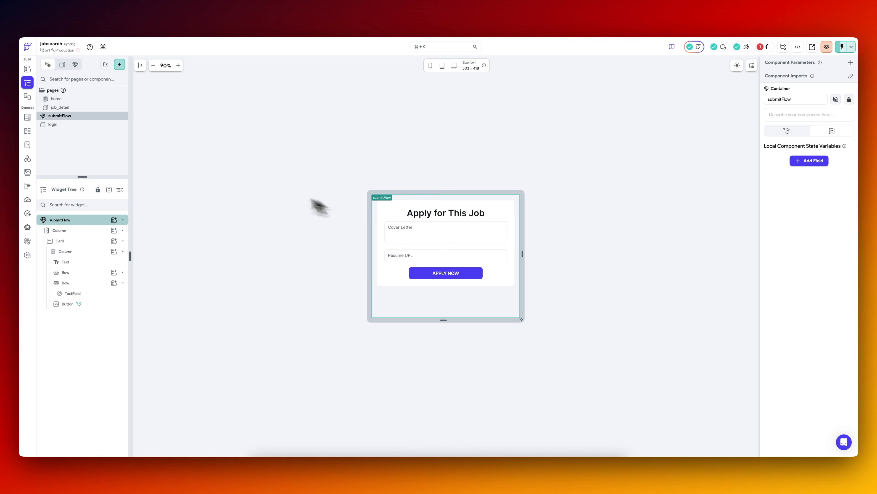
# Step: Define a required component parameter named jobId of type Integer on submitFlow
pyautogui.click(852, 77)
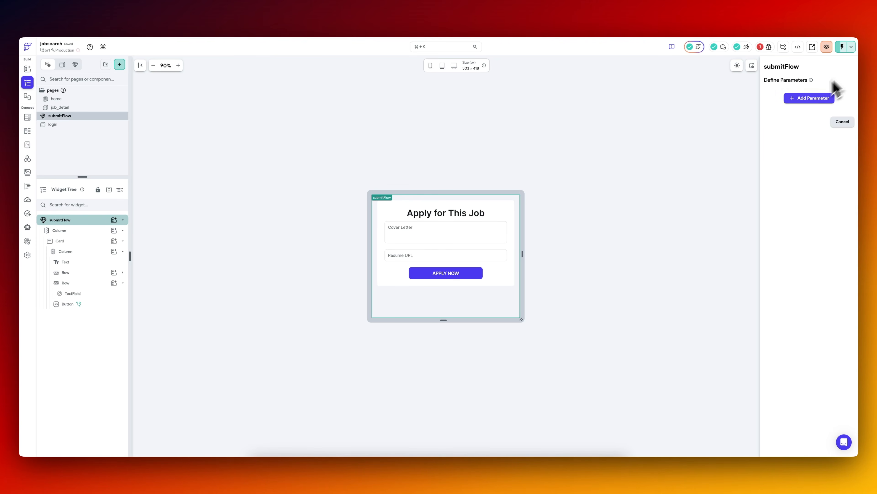
pyautogui.click(809, 99)
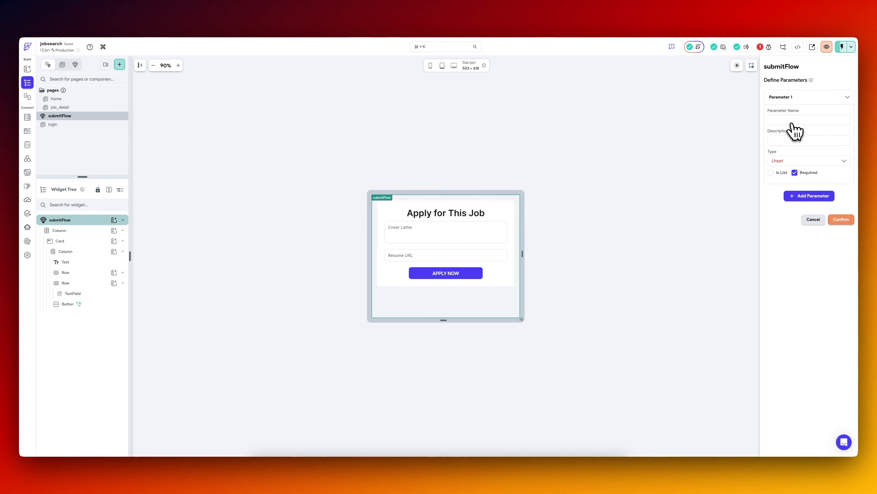
pyautogui.click(792, 123)
pyautogui.click(255, 22)
pyautogui.click(792, 159)
pyautogui.click(791, 186)
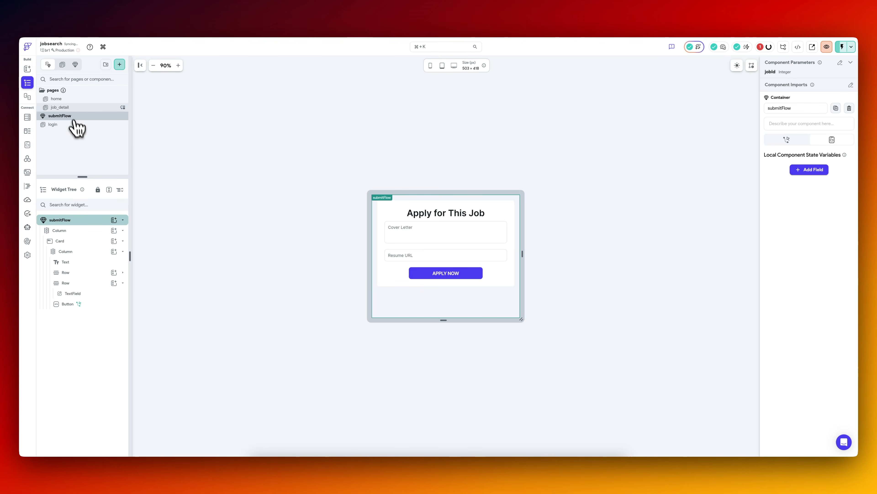
# Step: Add an On Tap action to the APPLY NOW button on the job_detail page
pyautogui.click(72, 107)
pyautogui.click(453, 207)
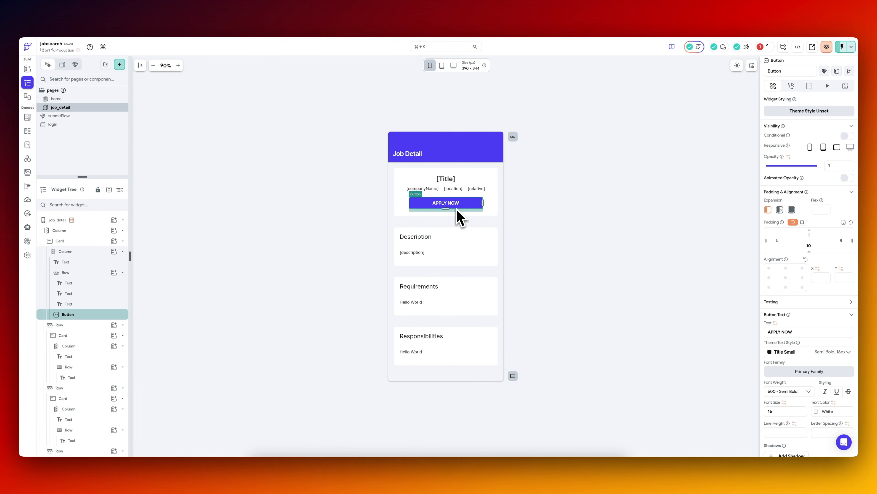
pyautogui.scroll(-5, 777, 315)
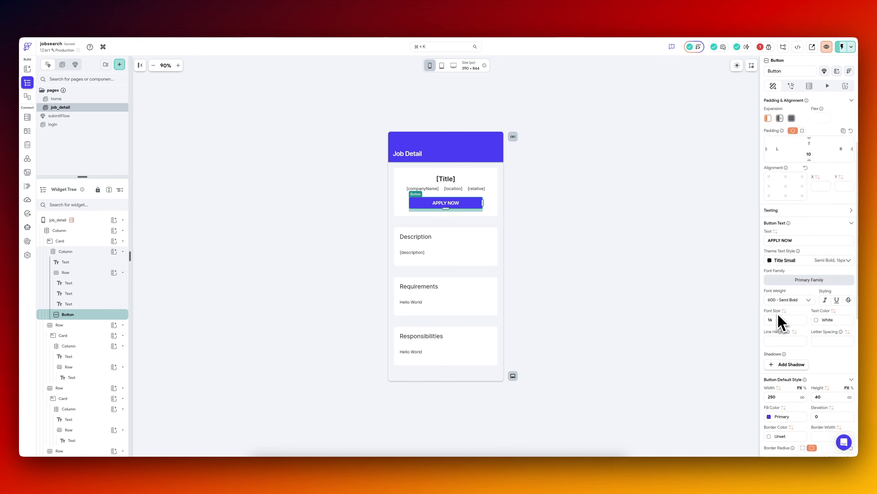
pyautogui.scroll(5, 778, 319)
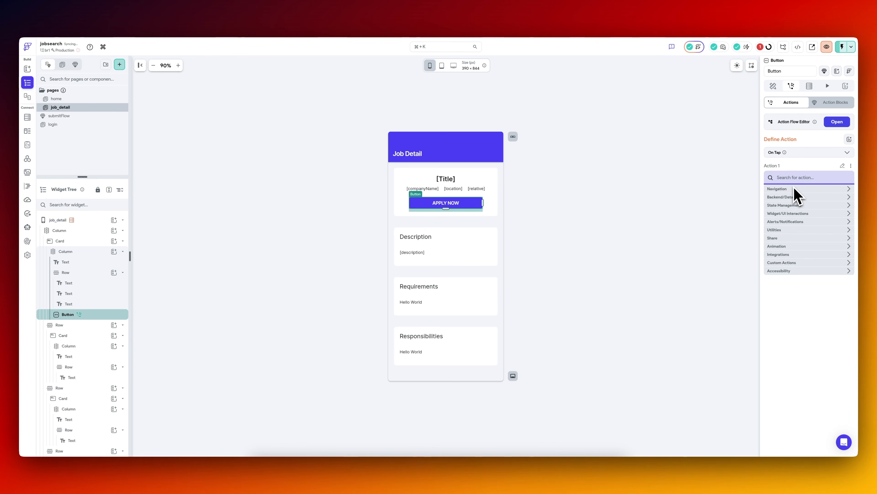
pyautogui.write('dialo')
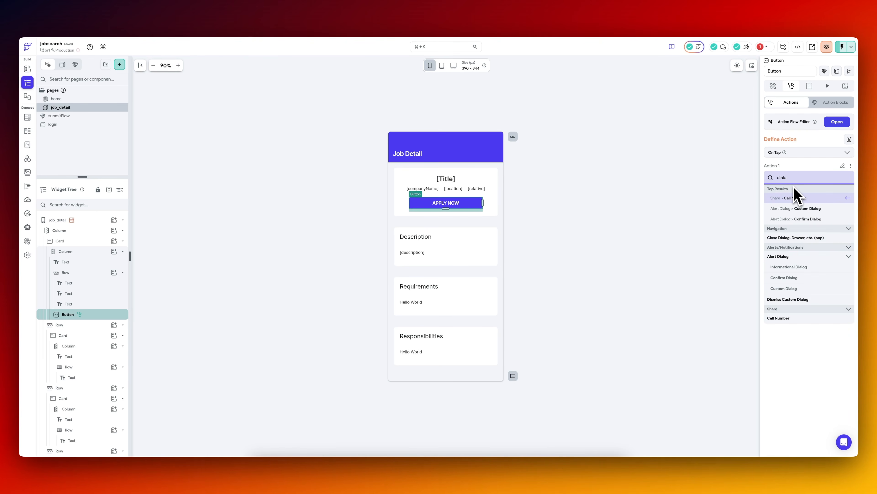
pyautogui.press('BackSpace')
pyautogui.press('BackSpace')
pyautogui.press('BackSpace')
pyautogui.press('BackSpace')
pyautogui.press('BackSpace')
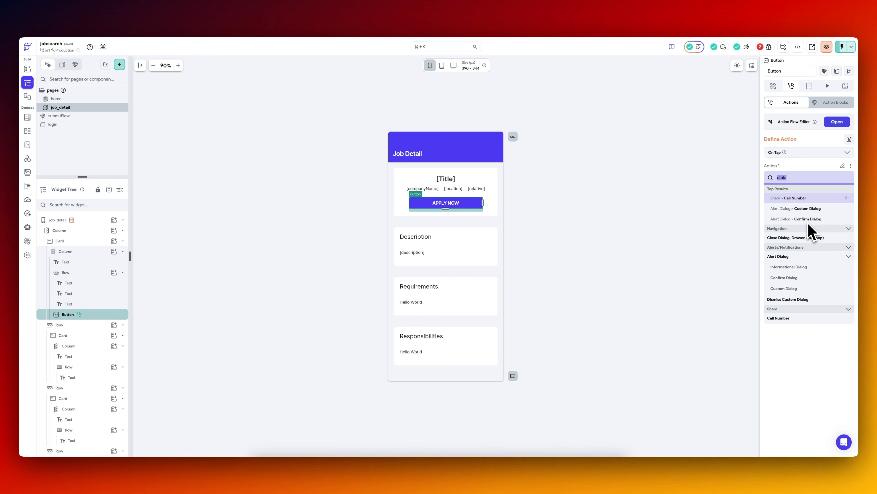
# Step: In the Action Flow Editor, make the On Tap action show a Bottom Sheet with the submitFlow component and expand its jobId parameter
pyautogui.click(838, 122)
pyautogui.click(757, 158)
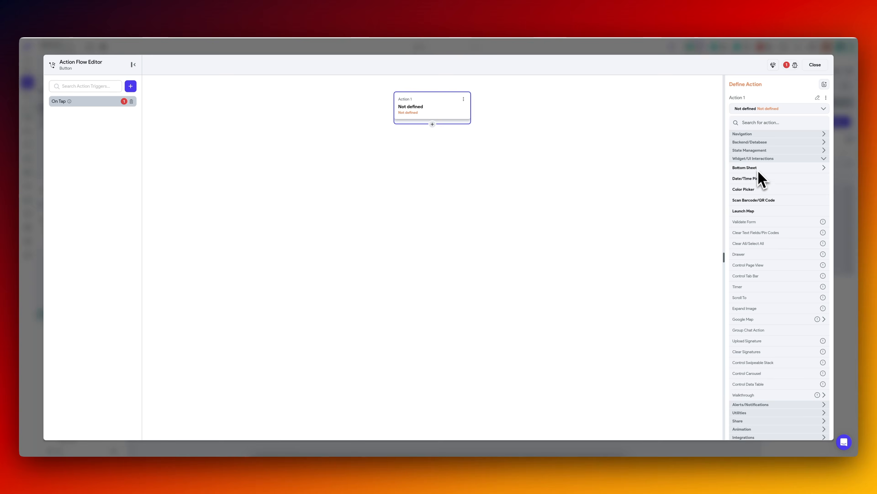
pyautogui.click(746, 168)
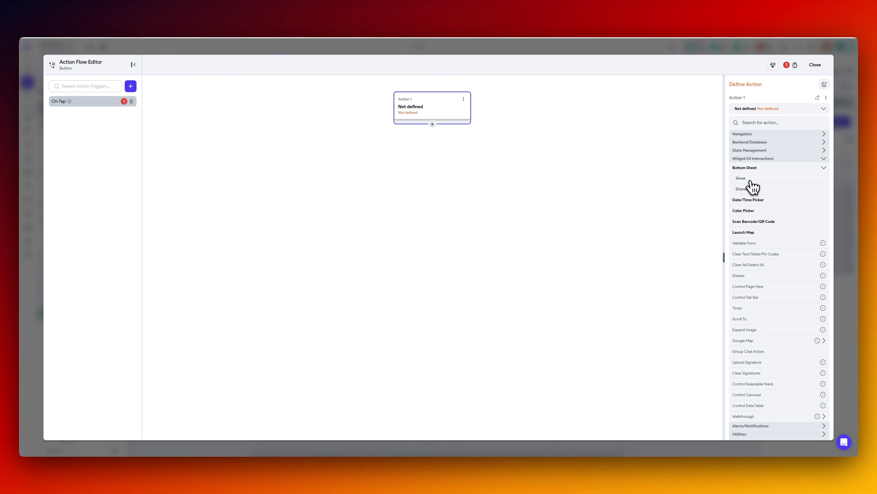
pyautogui.click(750, 180)
pyautogui.click(763, 272)
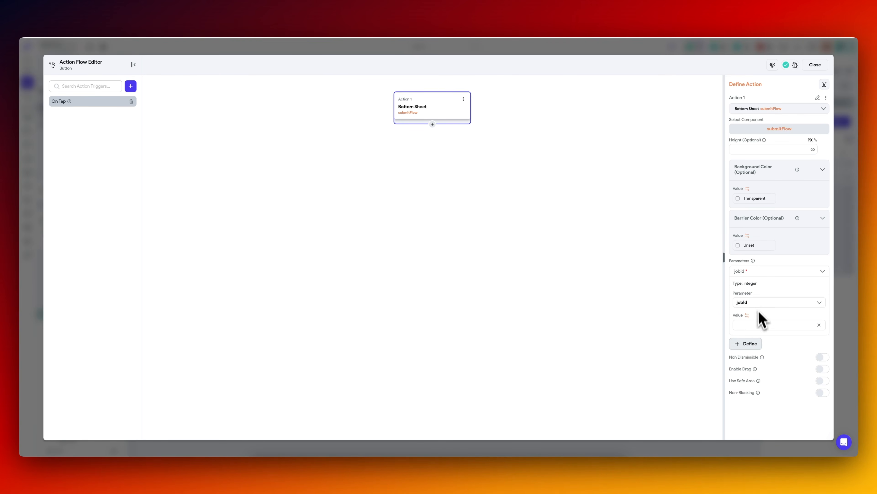
# Step: Set the bottom sheet's jobId parameter to an inline function with one String argument, var1, and expand its return type
pyautogui.click(748, 316)
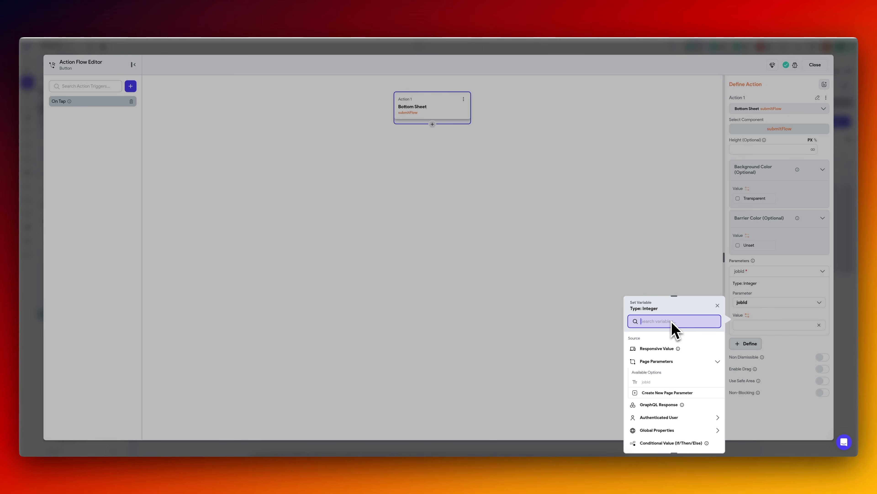
pyautogui.write('inline')
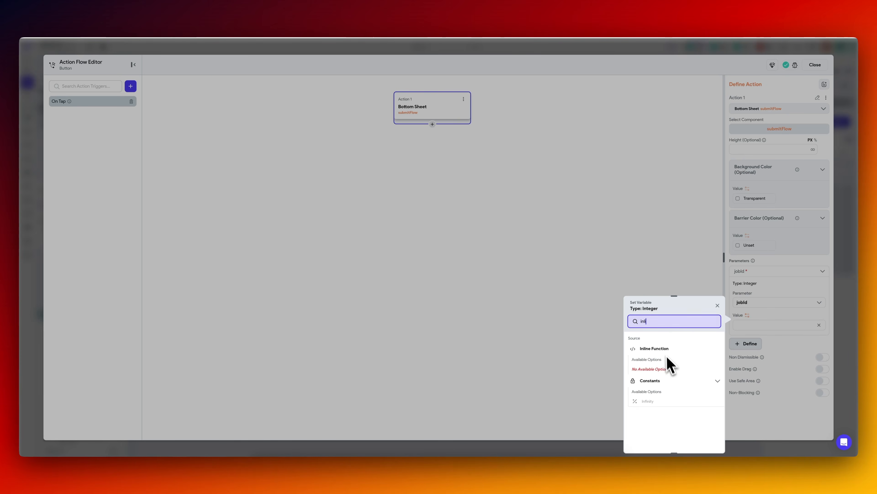
pyautogui.click(660, 348)
pyautogui.click(660, 352)
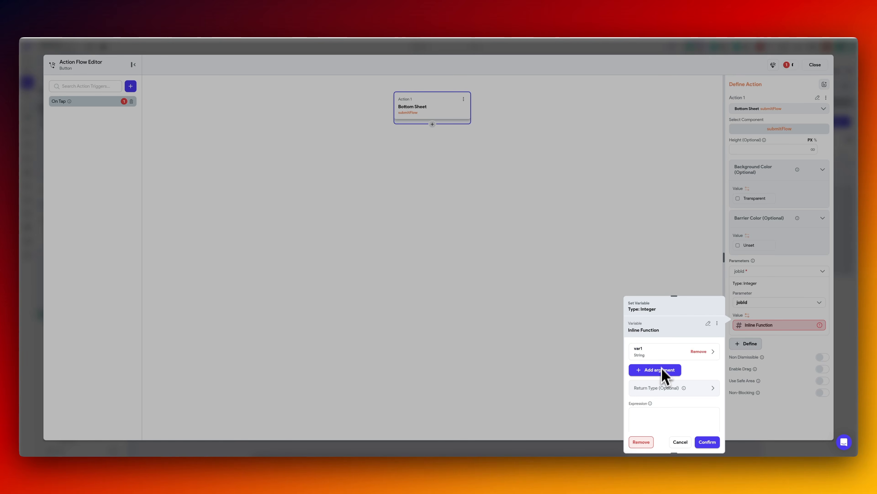
pyautogui.scroll(-1, 670, 411)
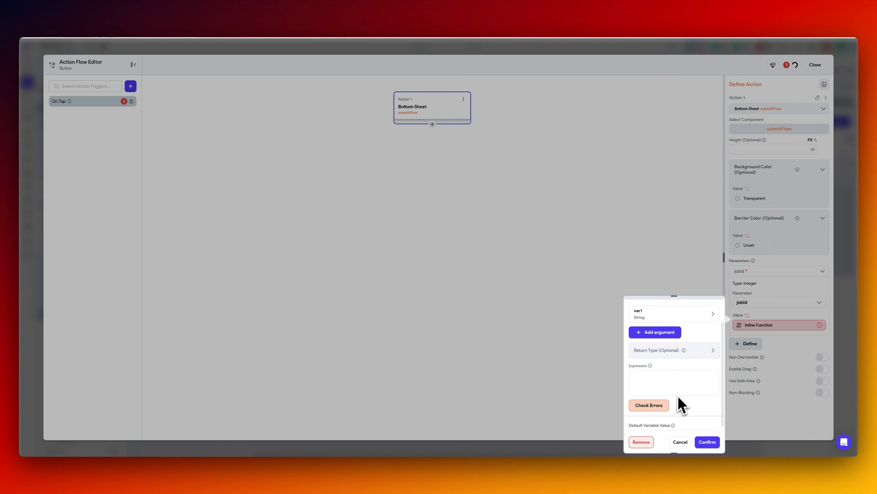
pyautogui.click(680, 353)
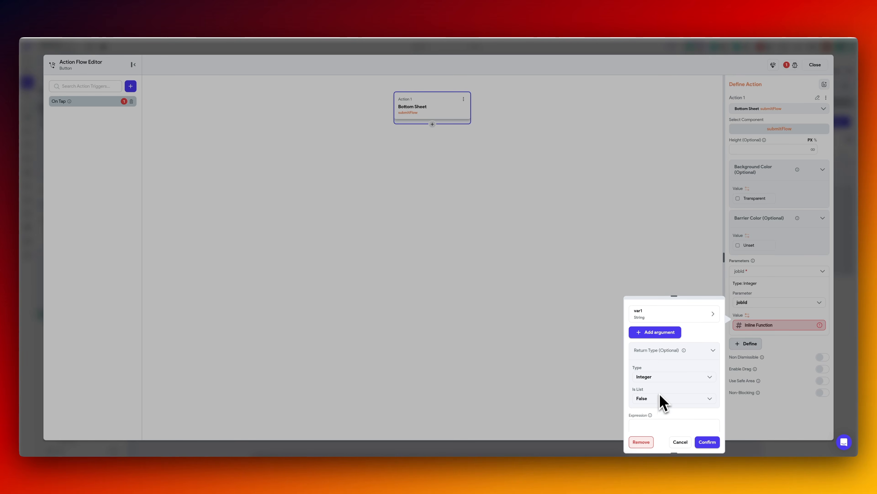
pyautogui.scroll(-2, 663, 363)
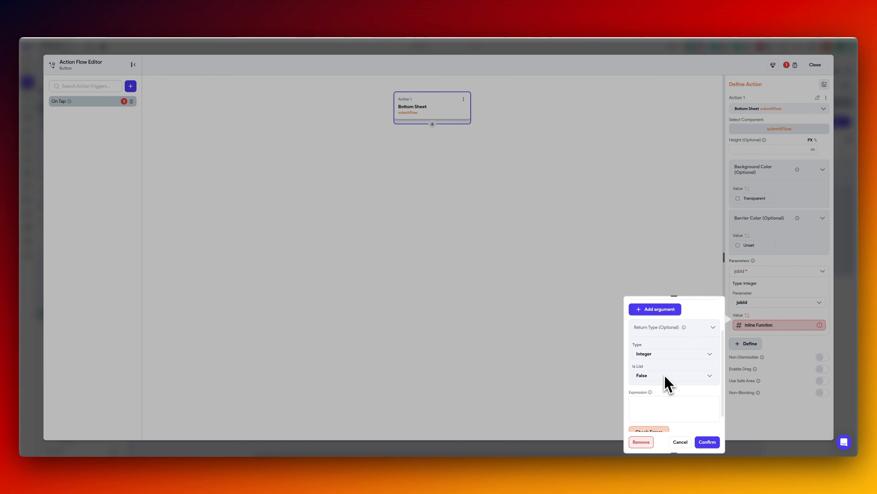
# Step: Set the inline function's expression to int.parse(var1) and check it for errors
pyautogui.write('var.parseInt(')
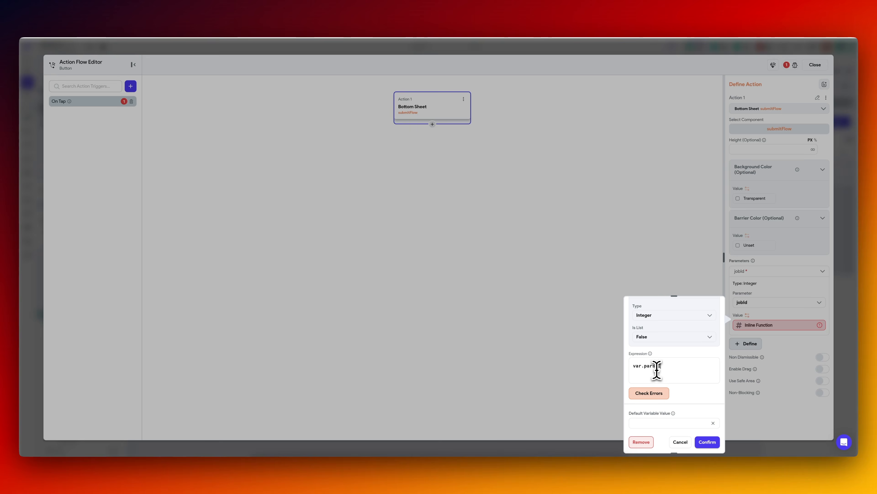
pyautogui.click(646, 398)
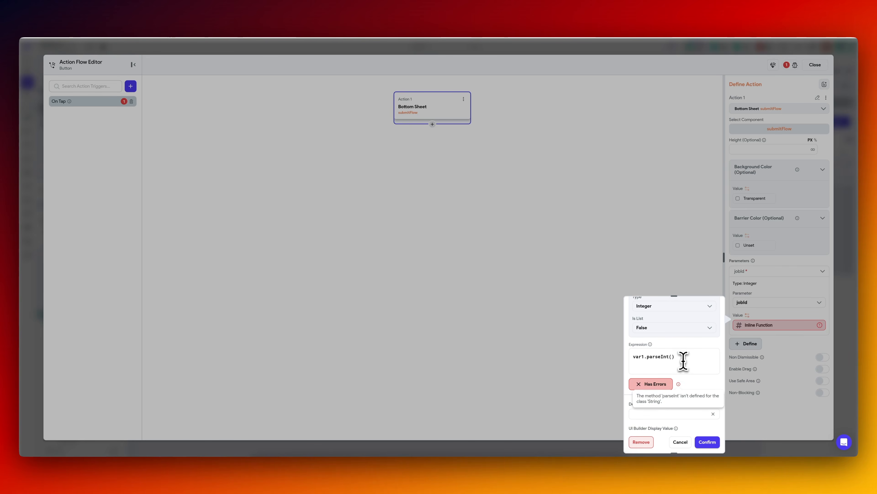
pyautogui.click(633, 357)
pyautogui.write('int.Parse(var1.')
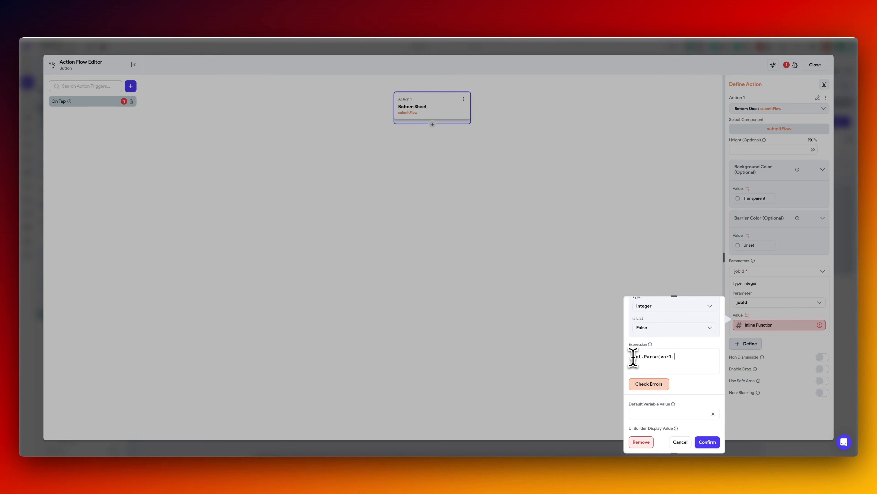
pyautogui.press('BackSpace')
pyautogui.click(647, 387)
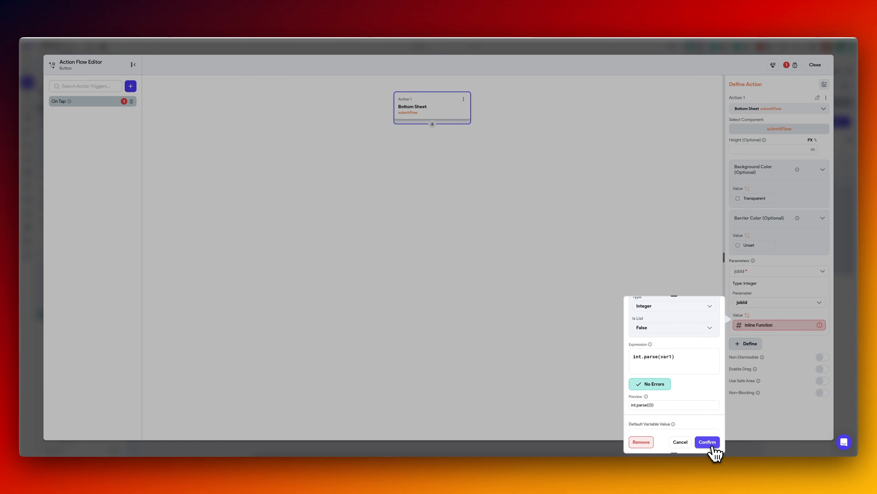
# Step: Set argument var1's value to the jobId page parameter, save the inline function and leave the action flow editor
pyautogui.click(713, 447)
pyautogui.scroll(-1, 686, 378)
pyautogui.scroll(2, 685, 380)
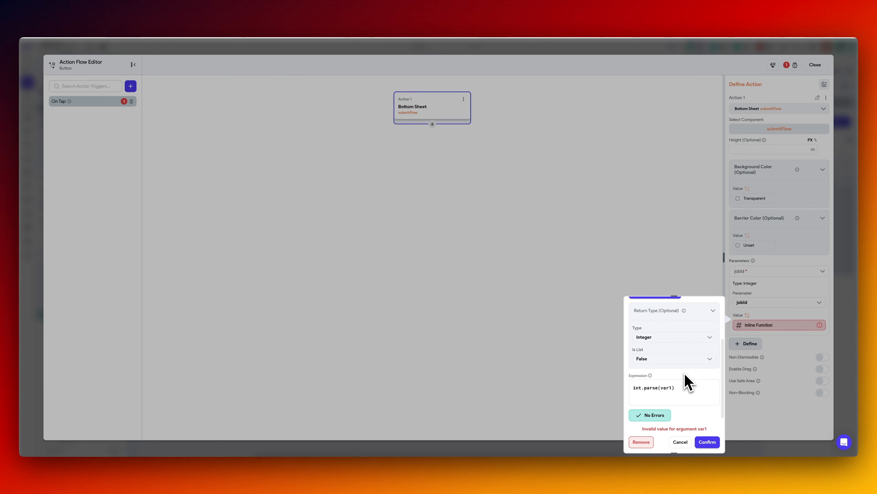
pyautogui.scroll(3, 677, 370)
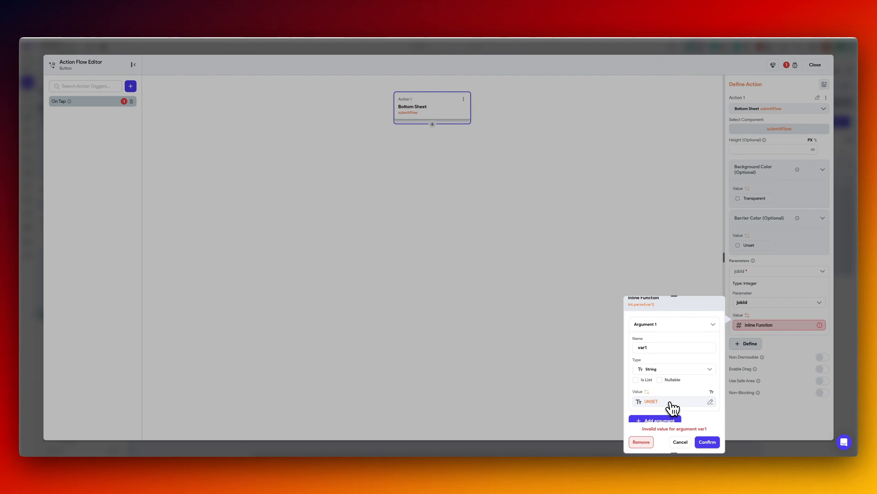
pyautogui.click(670, 403)
pyautogui.click(571, 370)
pyautogui.click(708, 441)
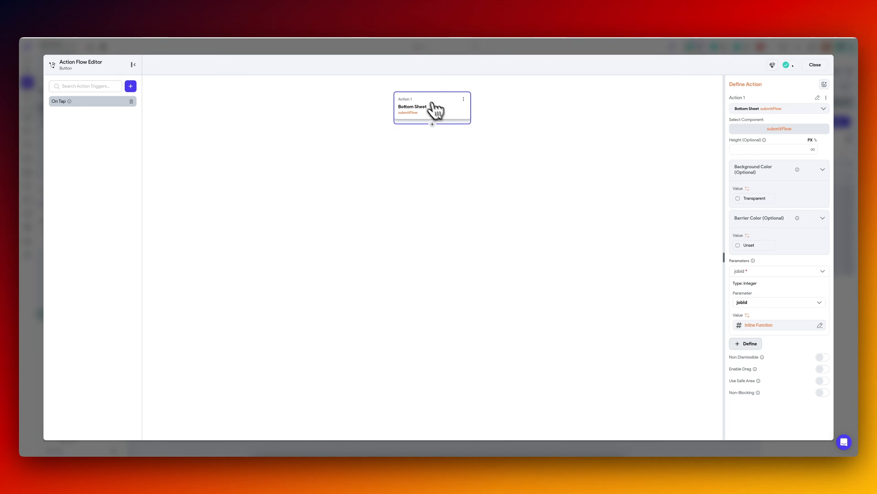
pyautogui.click(523, 52)
# Step: In submitFlow, bind the job_id field of the APPLY NOW button's insert to the jobId component parameter
pyautogui.click(60, 116)
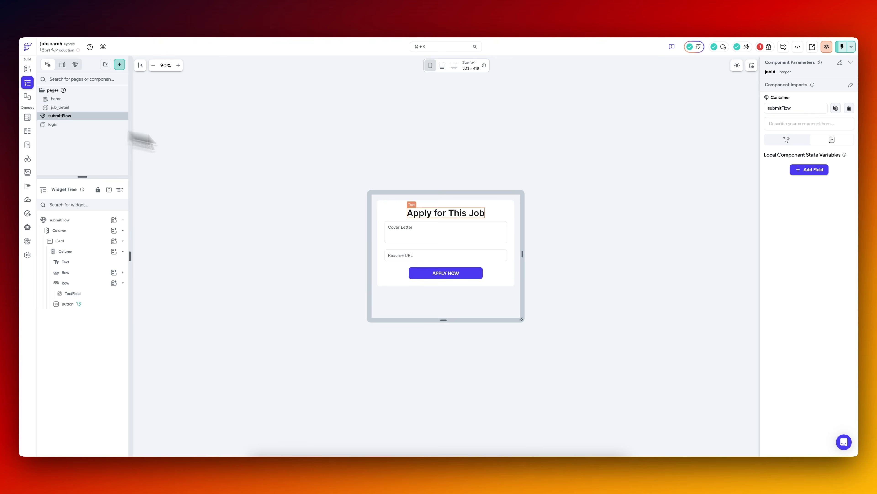
pyautogui.click(453, 275)
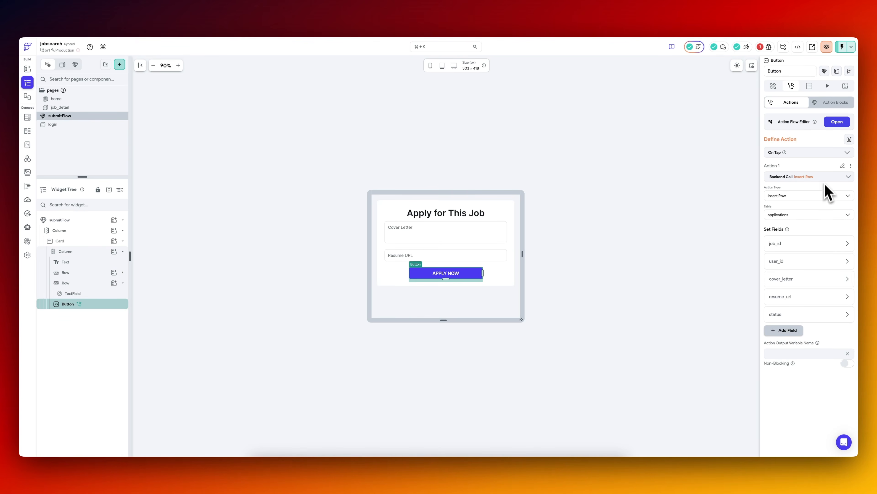
pyautogui.click(801, 246)
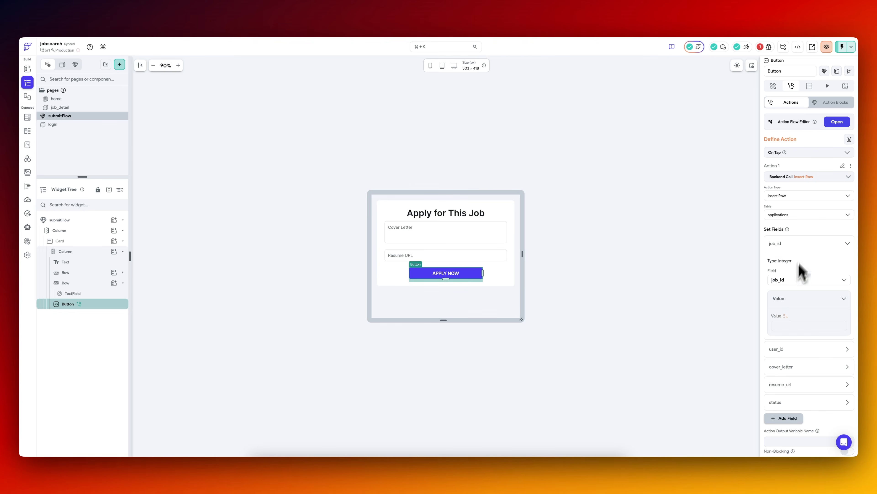
pyautogui.click(789, 324)
pyautogui.click(685, 382)
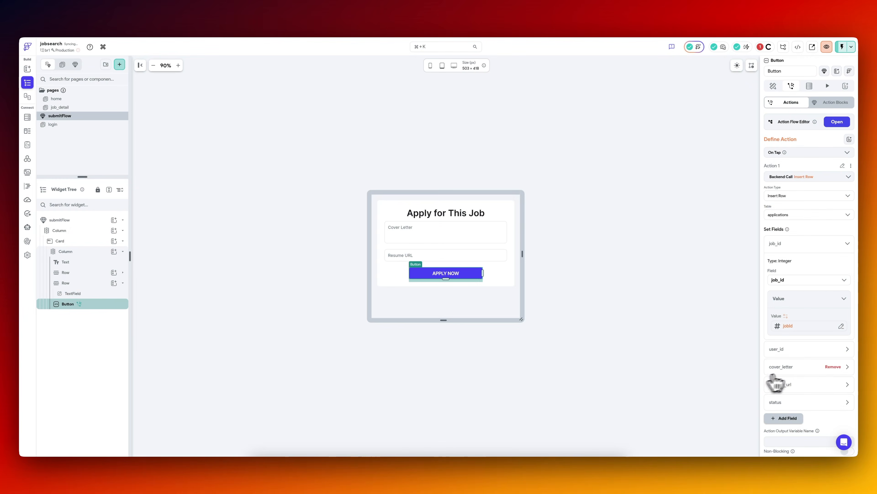
# Step: Review the values bound to the job_id, user_id and cover_letter fields of the submitFlow button's Insert Row action
pyautogui.scroll(-1, 790, 378)
pyautogui.click(794, 297)
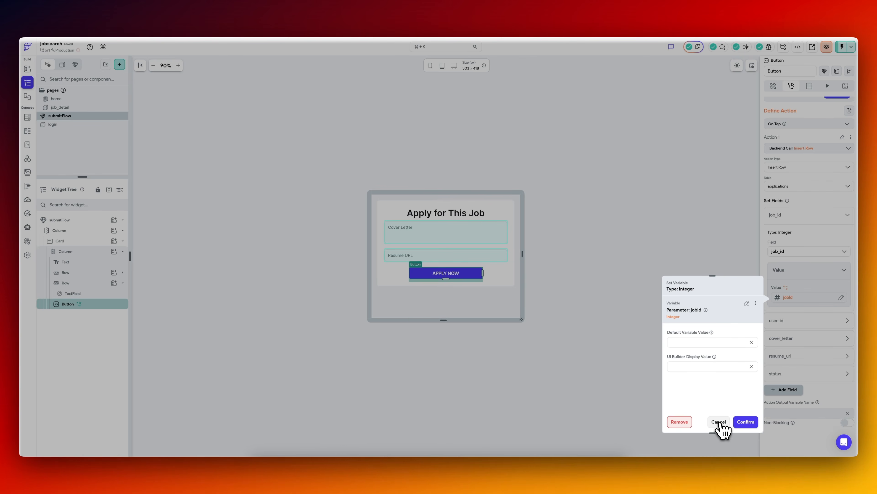
pyautogui.click(718, 422)
pyautogui.click(800, 322)
pyautogui.scroll(-3, 801, 328)
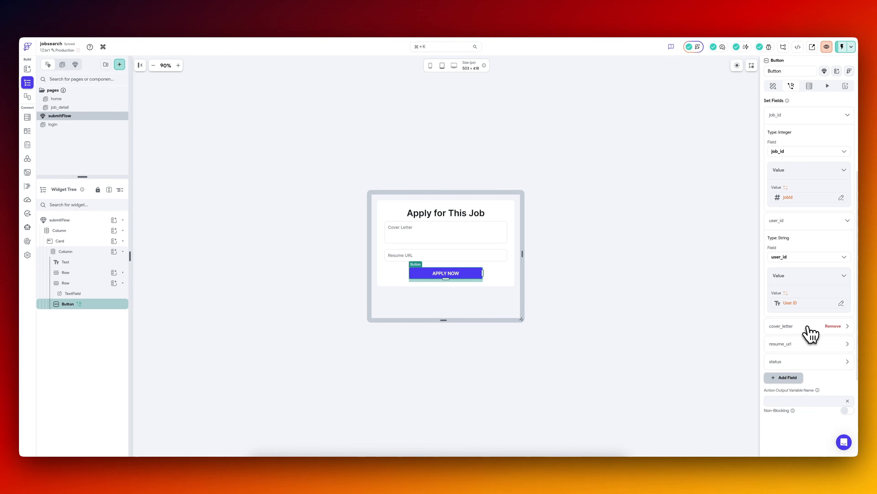
pyautogui.click(808, 326)
pyautogui.scroll(-3, 807, 326)
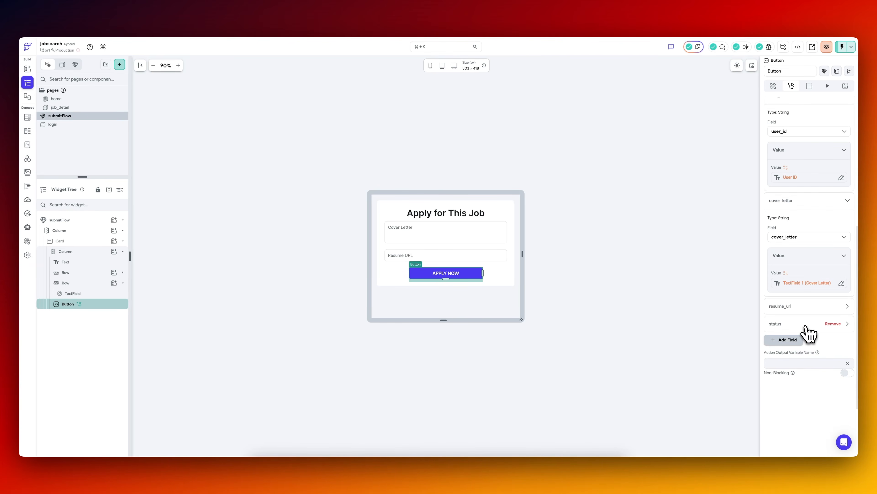
pyautogui.scroll(7, 799, 339)
# Step: Add a bottom sheet action after the Insert Row backend call in the submitFlow button's On Tap flow, searching for "bott"
pyautogui.click(837, 121)
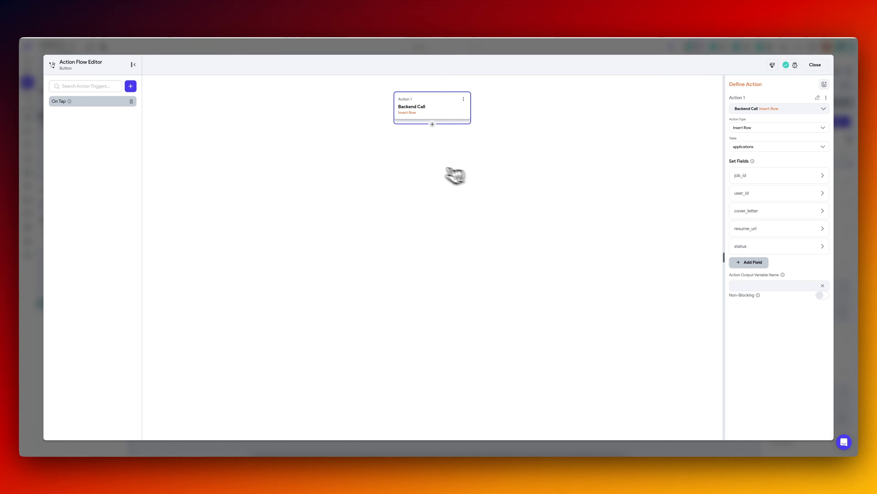
pyautogui.click(433, 125)
pyautogui.click(434, 140)
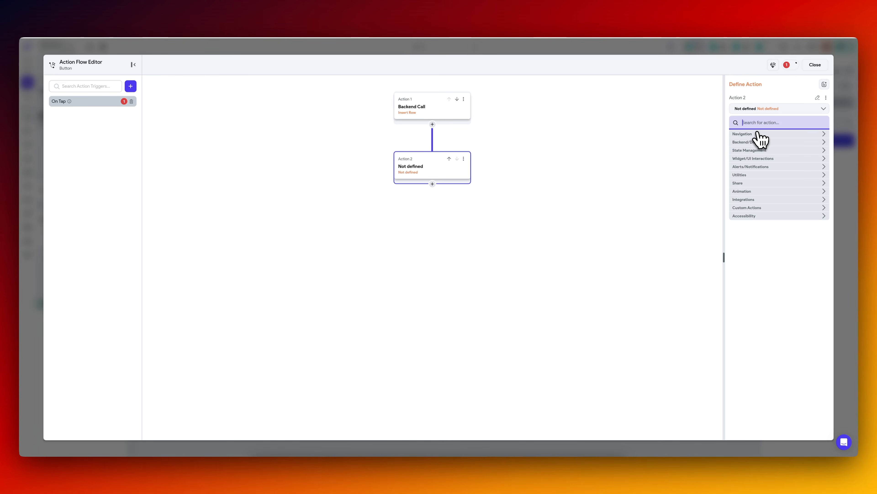
pyautogui.write('bott')
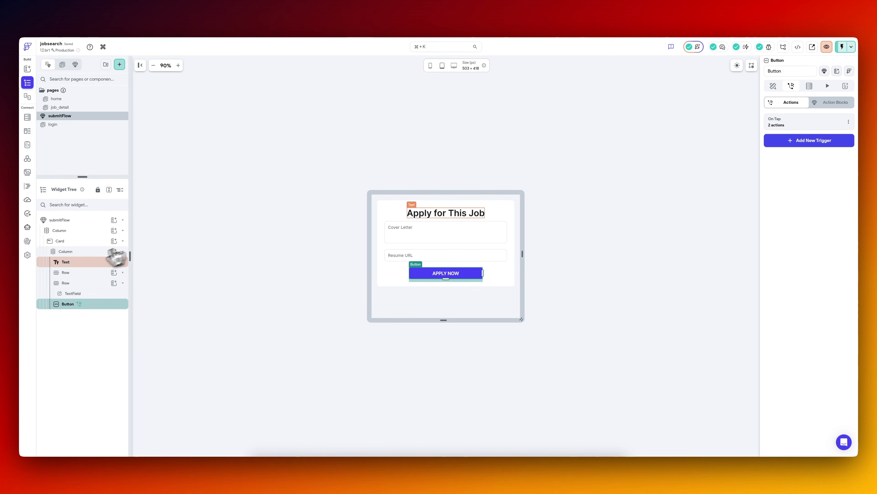
# Step: Open the background colour setting of the submitFlow bottom sheet action on job_detail's APPLY NOW button
pyautogui.click(80, 221)
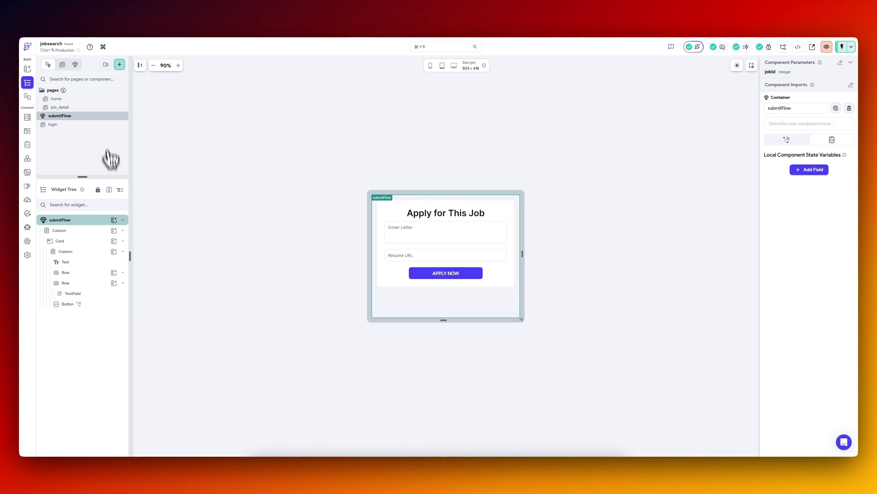
pyautogui.click(69, 107)
pyautogui.click(446, 202)
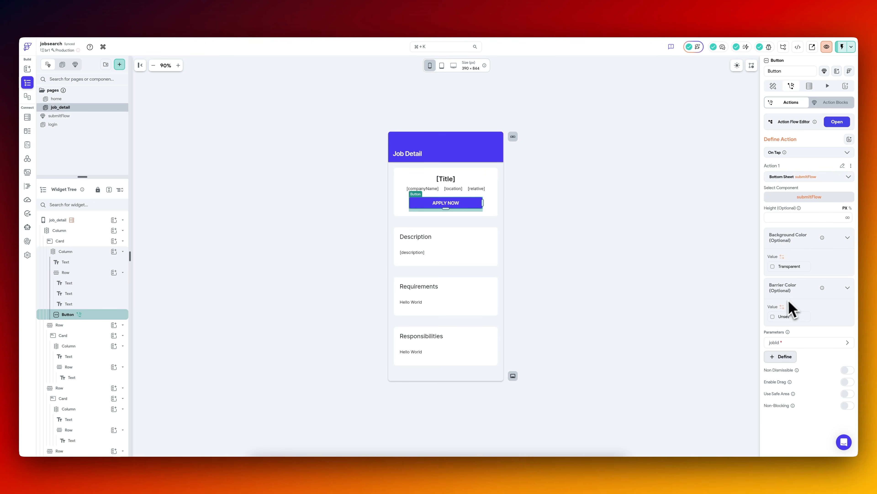
pyautogui.click(773, 267)
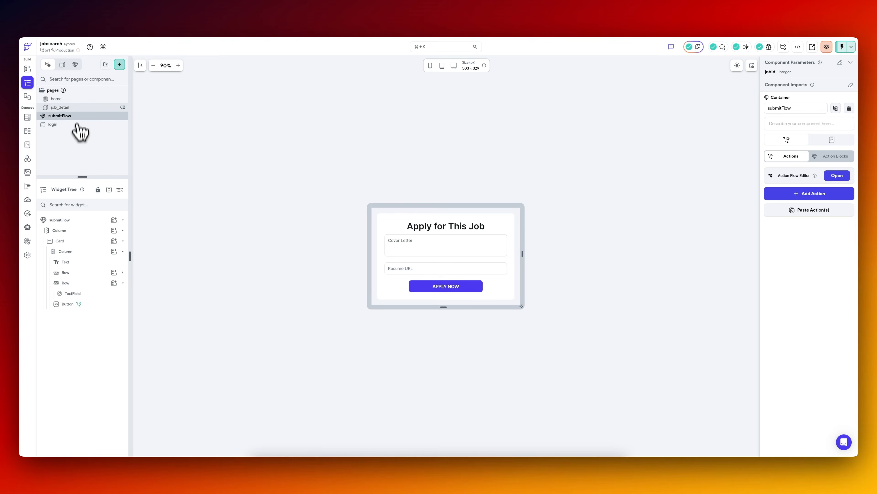
pyautogui.click(74, 108)
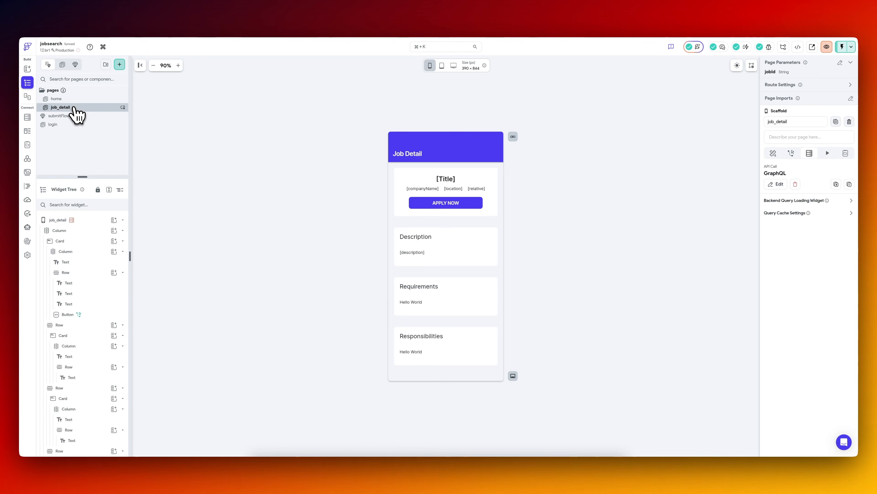
pyautogui.click(446, 203)
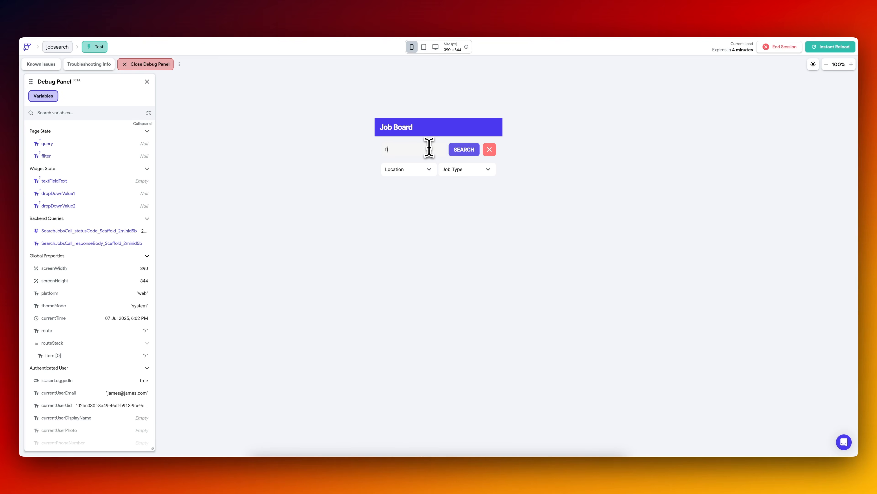
# Step: In the test session, search the job board for "flutter" and open the application form of the Acme FlutterFlow Developer job
pyautogui.write('r')
pyautogui.click(463, 150)
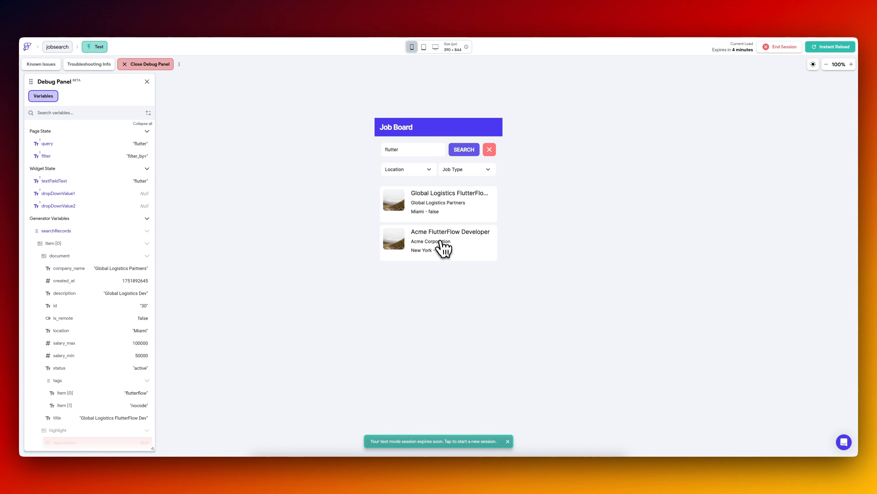
pyautogui.click(441, 242)
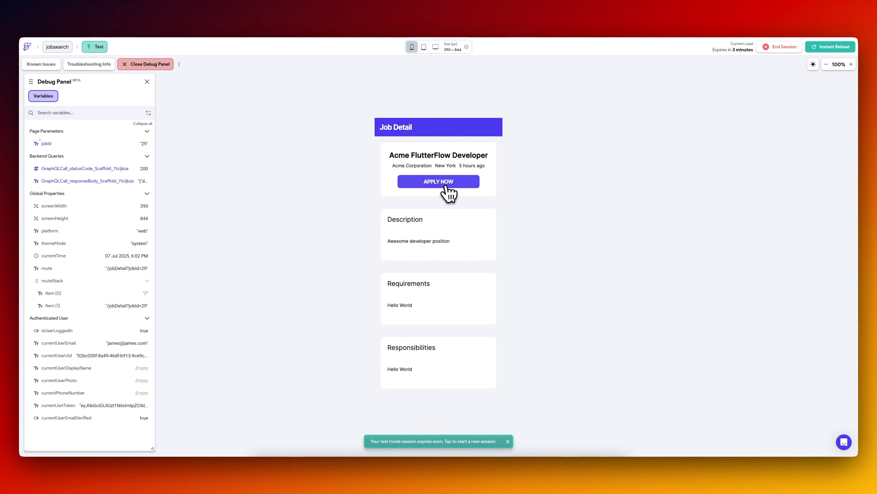
pyautogui.click(446, 188)
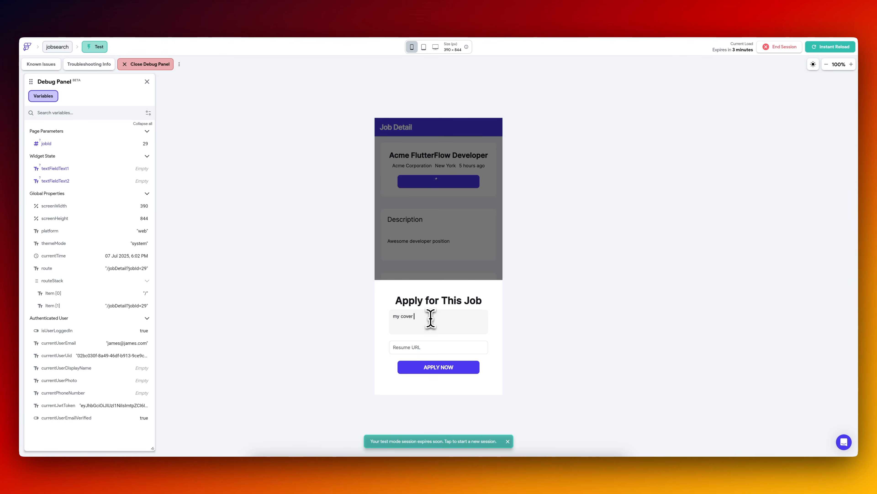
pyautogui.write('letter')
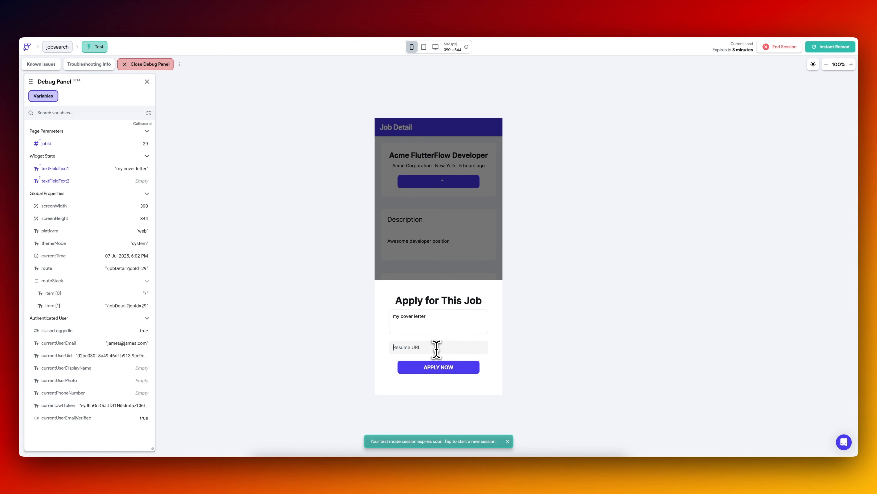
pyautogui.click(436, 349)
pyautogui.write('https:/new')
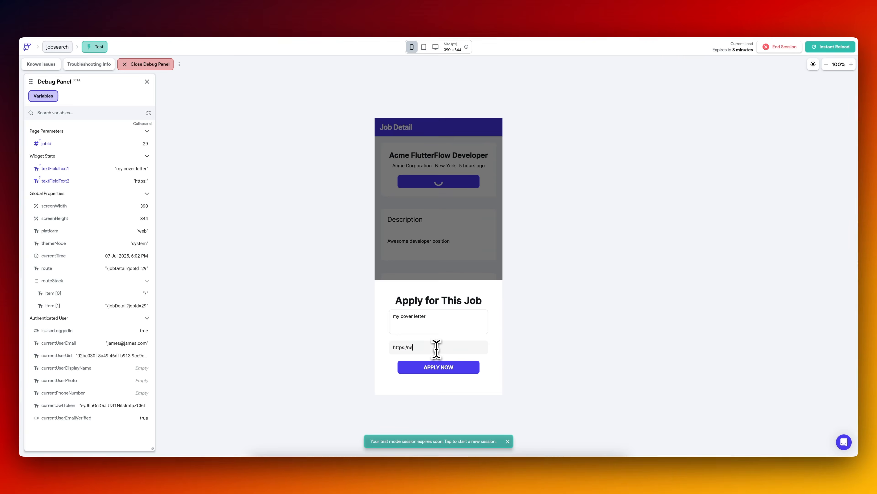
pyautogui.click(437, 366)
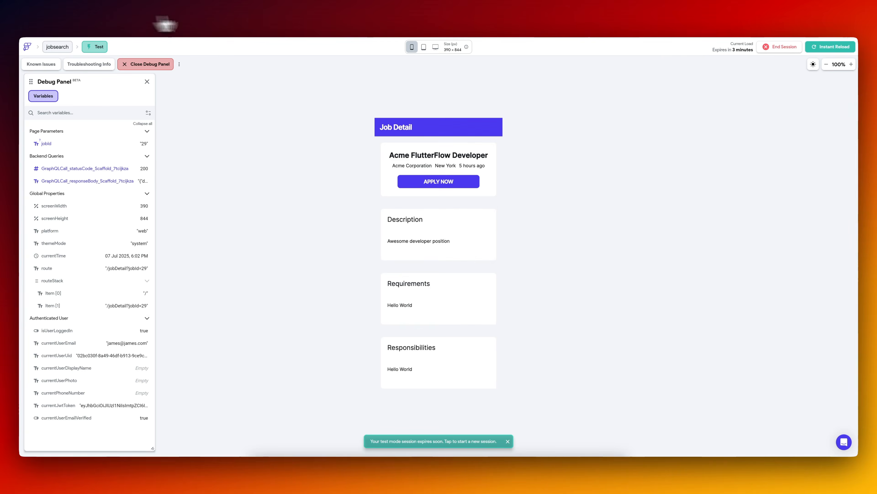
# Step: Switch to Supabase and check the submitted row in the applications table against the jobs and users_extension tables
pyautogui.click(250, 19)
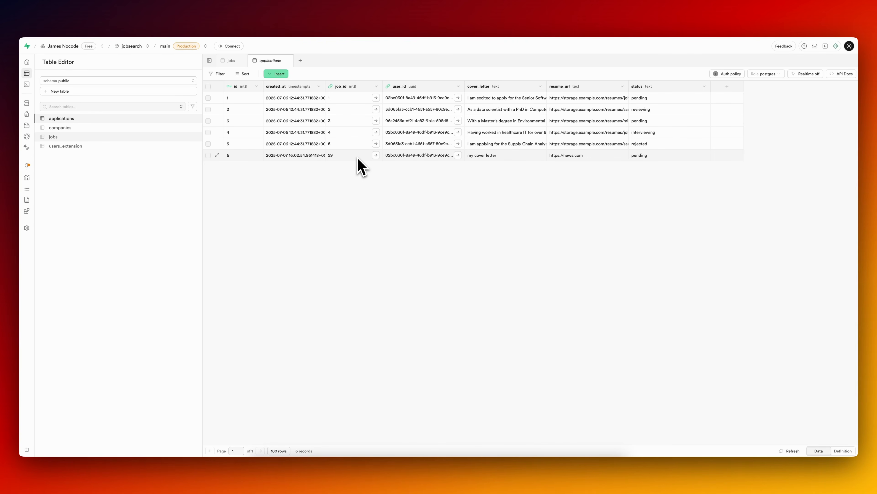
pyautogui.click(91, 137)
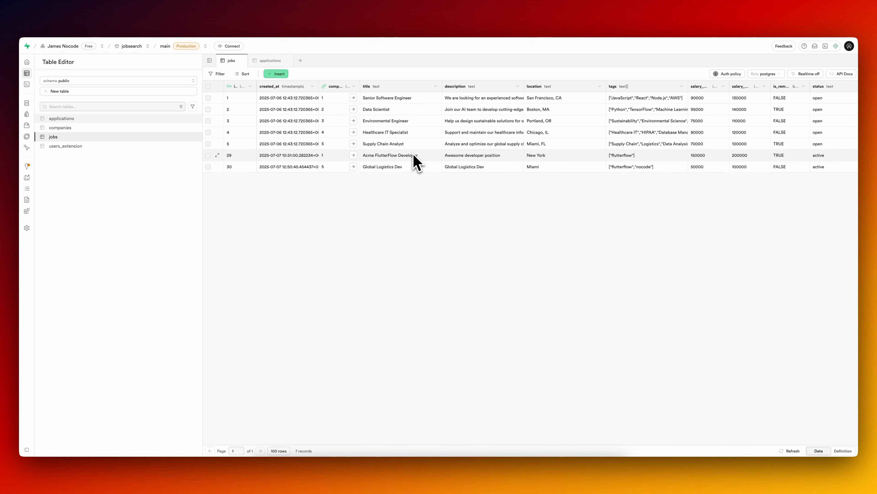
pyautogui.click(85, 146)
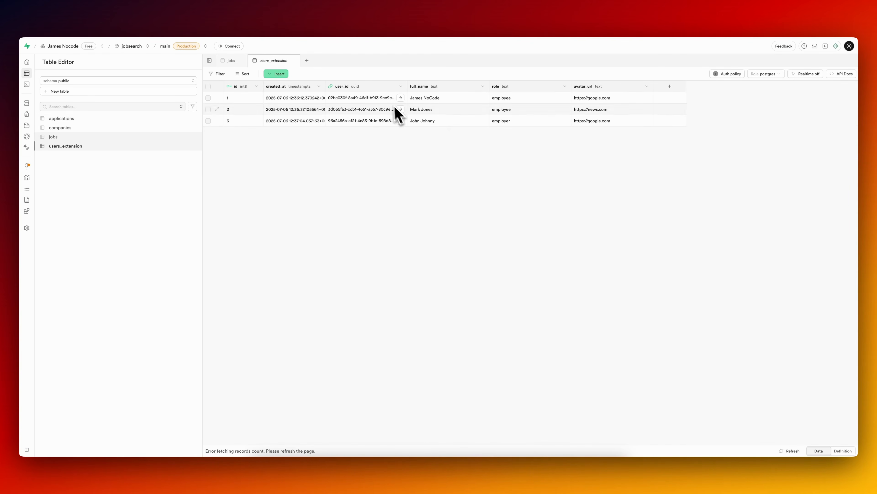
pyautogui.click(77, 137)
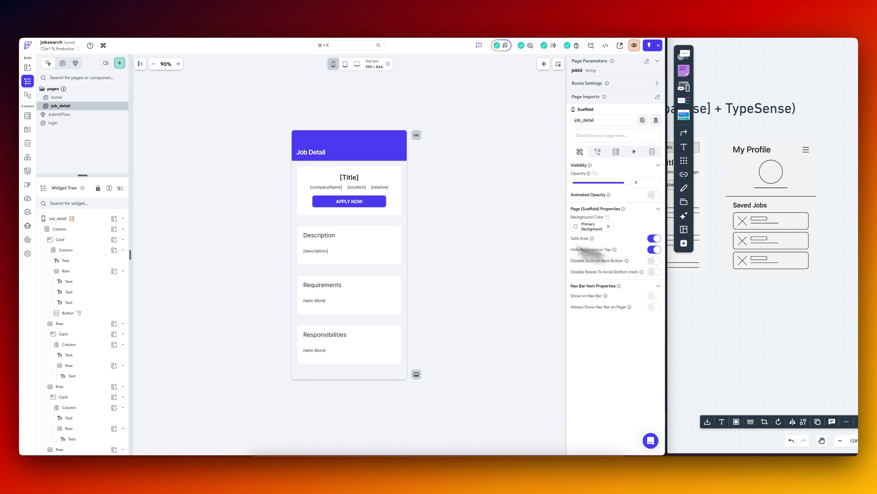
# Step: Create a page named profile in the FlutterFlow project from the Profile 05 settings template with My Theme
pyautogui.click(443, 218)
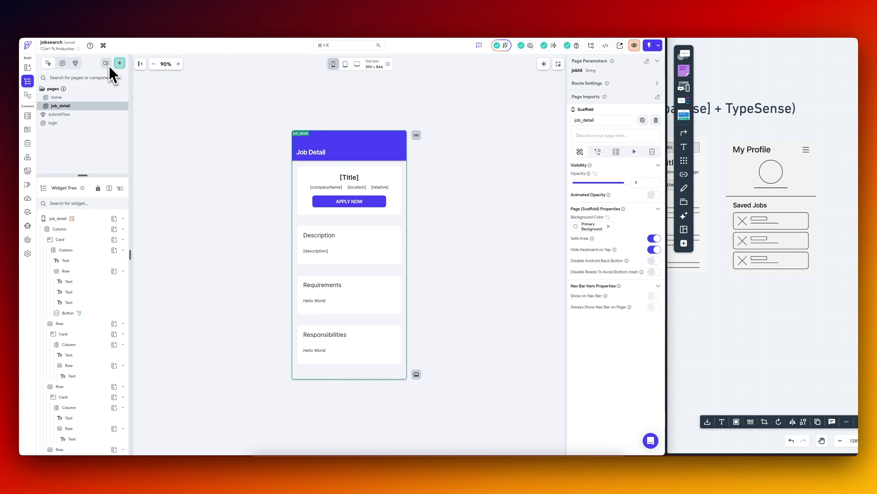
pyautogui.click(119, 63)
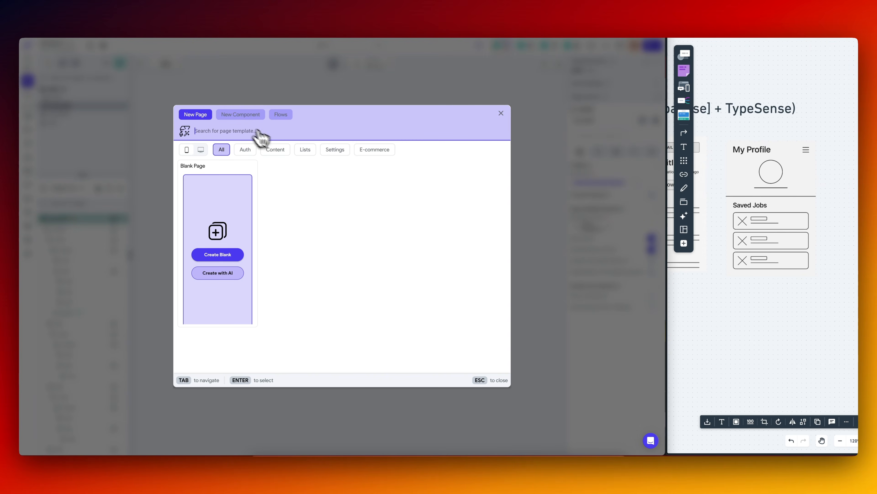
pyautogui.click(335, 152)
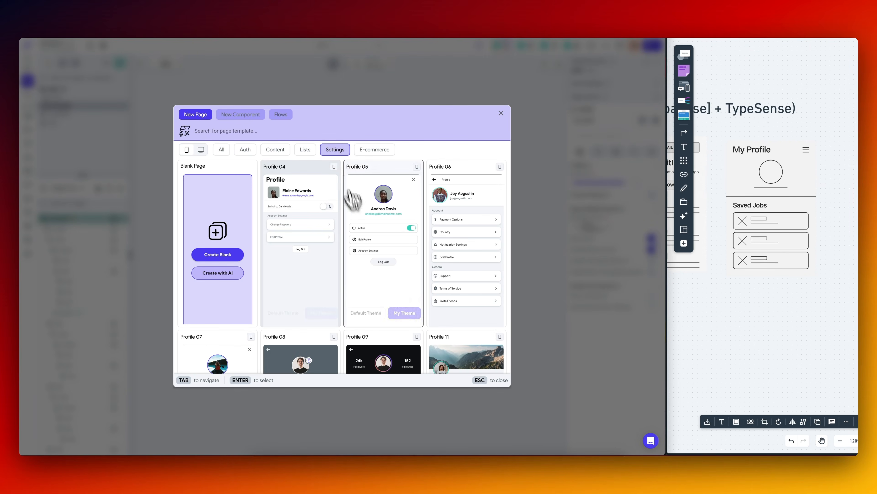
pyautogui.scroll(-5, 353, 207)
pyautogui.scroll(5, 328, 255)
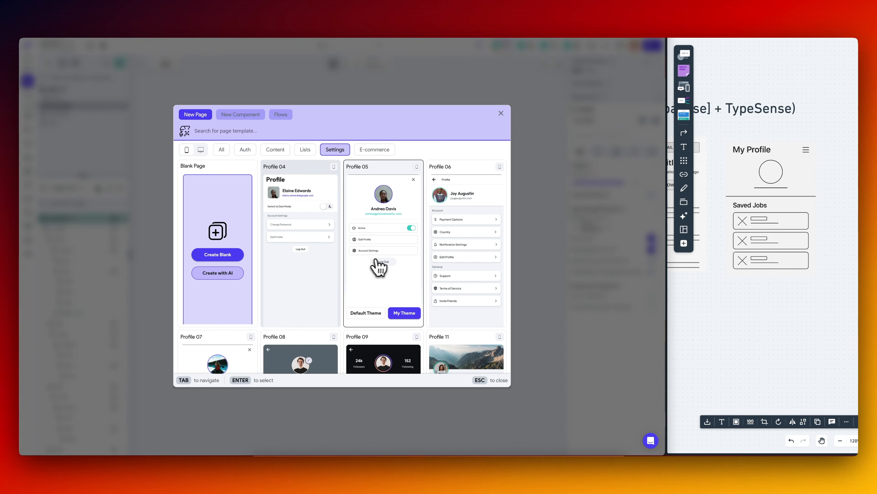
pyautogui.click(404, 315)
pyautogui.click(391, 275)
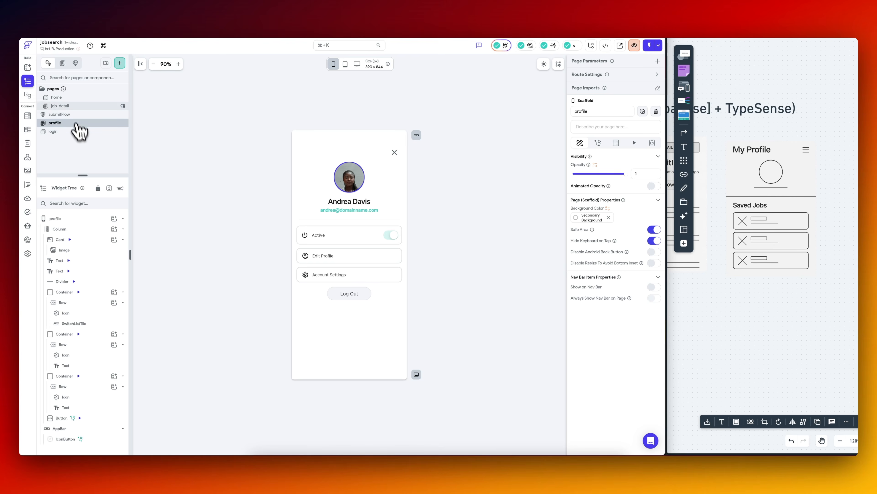
# Step: Show the profile page on the nav bar and turn on Show Nav Bar for the whole app
pyautogui.click(75, 99)
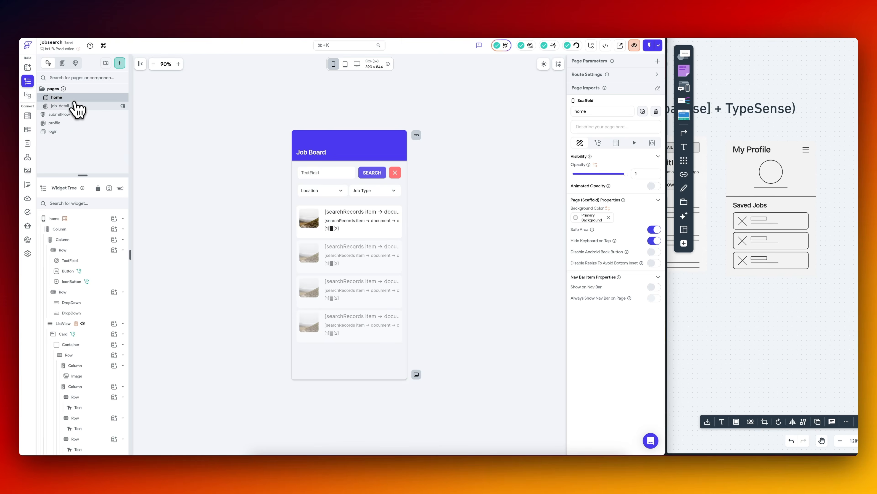
pyautogui.click(74, 124)
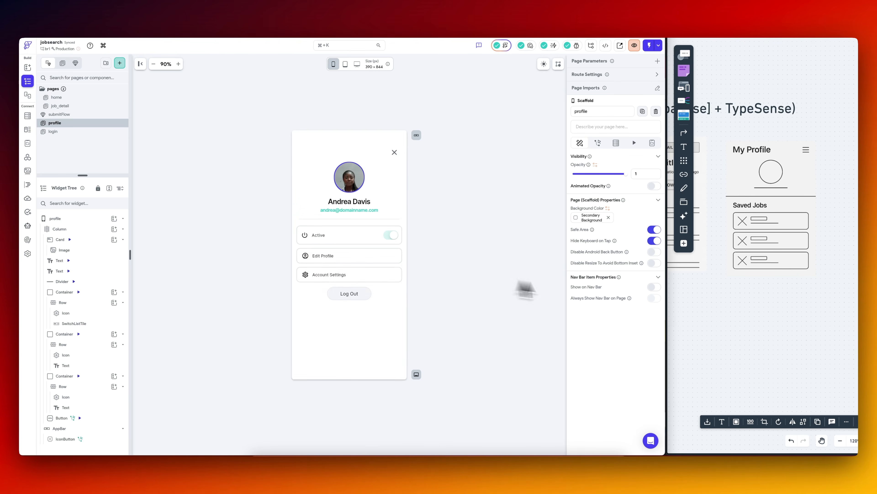
pyautogui.click(653, 287)
pyautogui.click(609, 315)
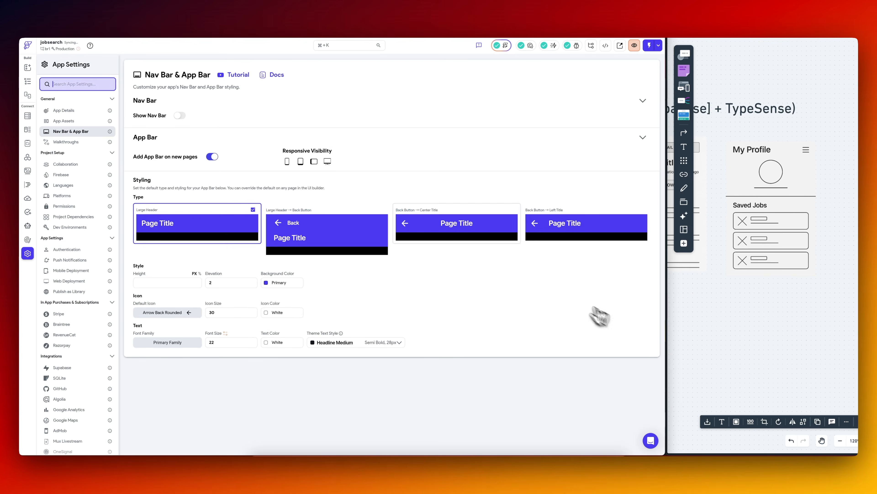
pyautogui.click(184, 117)
pyautogui.click(27, 81)
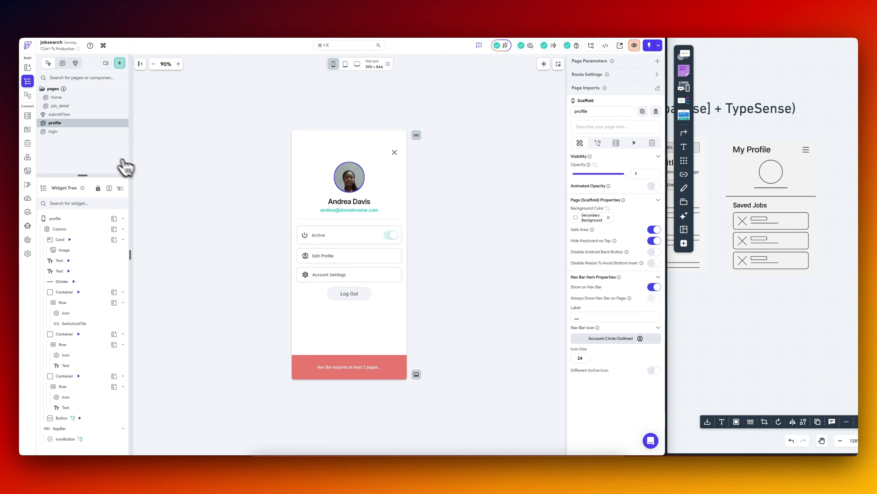
# Step: Show the home page on the nav bar and return to the profile page
pyautogui.click(83, 106)
pyautogui.click(83, 98)
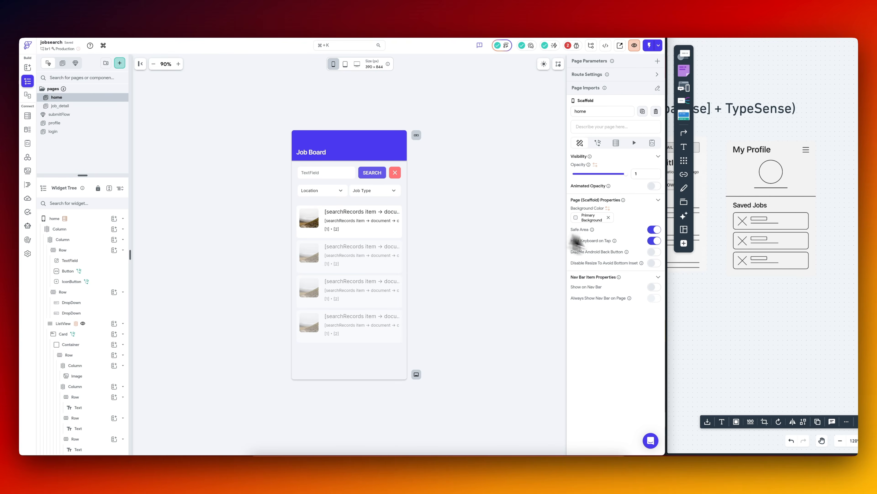
pyautogui.click(654, 287)
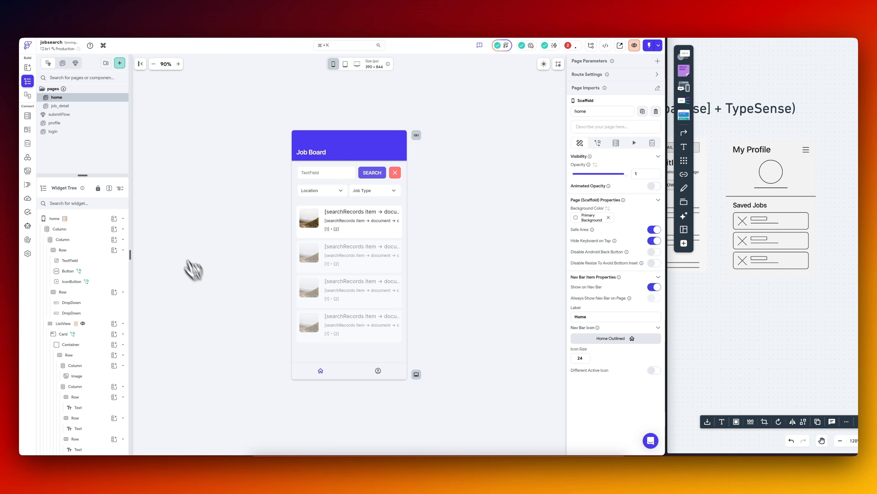
pyautogui.click(80, 123)
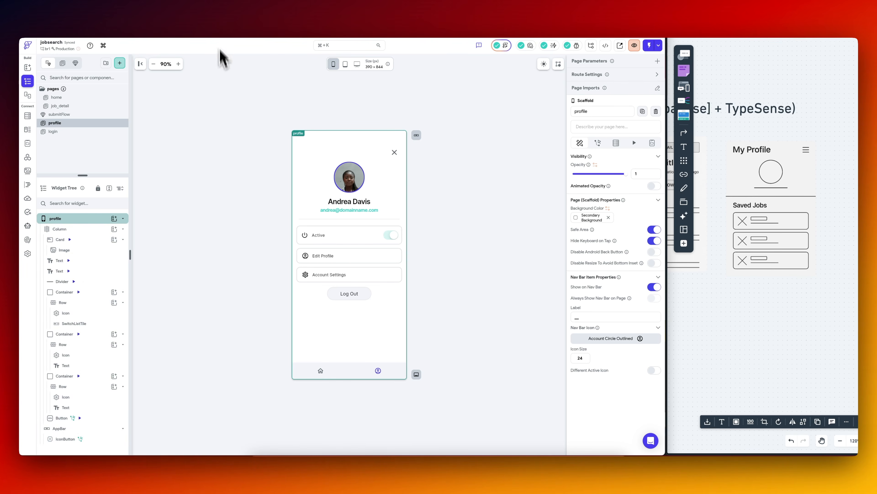
# Step: Switch to Supabase and open the installed GraphQL integration of the jobsearch project
pyautogui.click(217, 15)
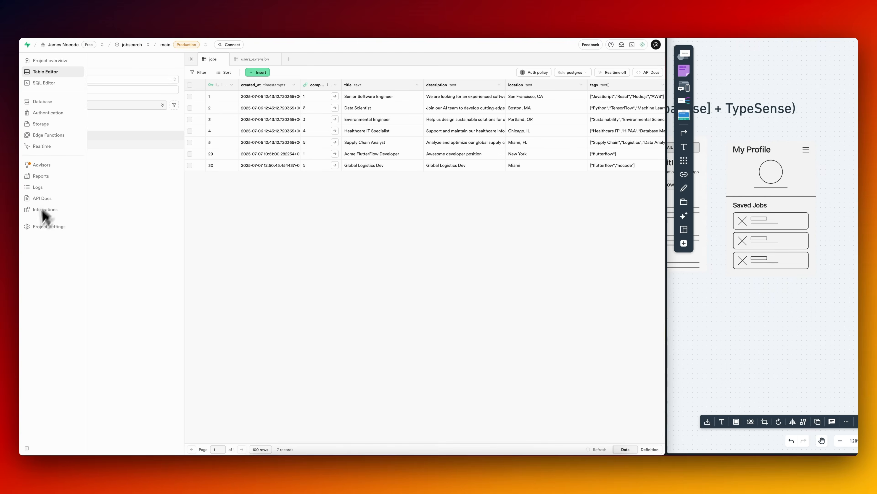
pyautogui.click(48, 227)
pyautogui.click(49, 210)
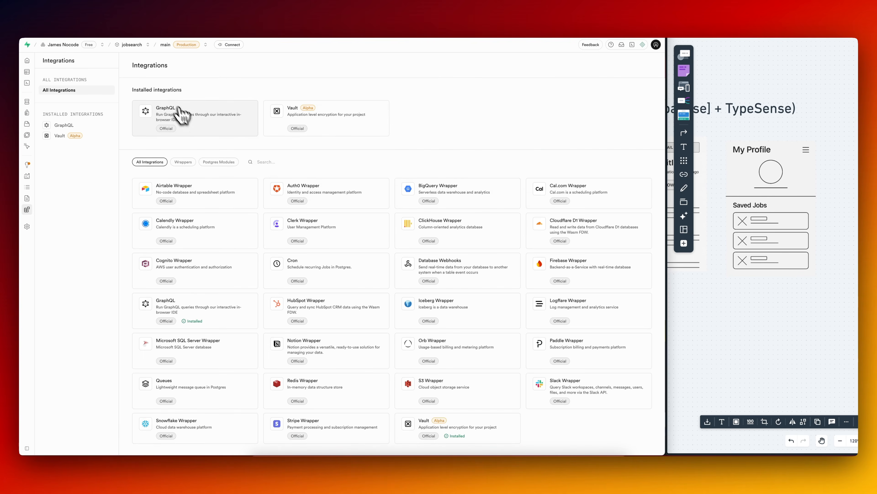
pyautogui.click(191, 120)
pyautogui.click(168, 97)
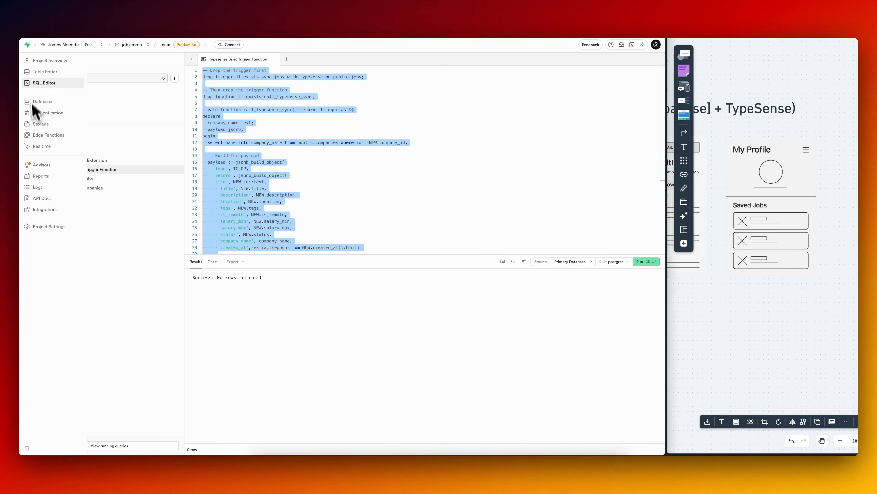
# Step: Review the records of the users_extension and applications tables in the Table Editor
pyautogui.click(35, 71)
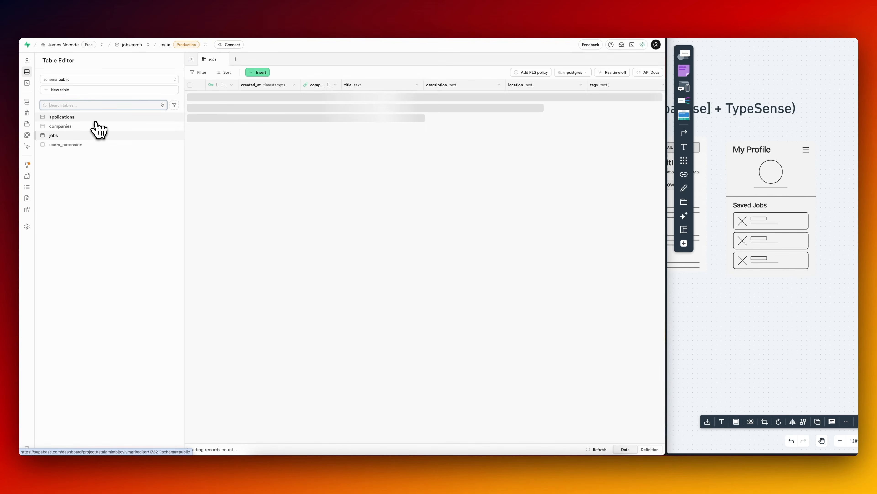
pyautogui.click(72, 147)
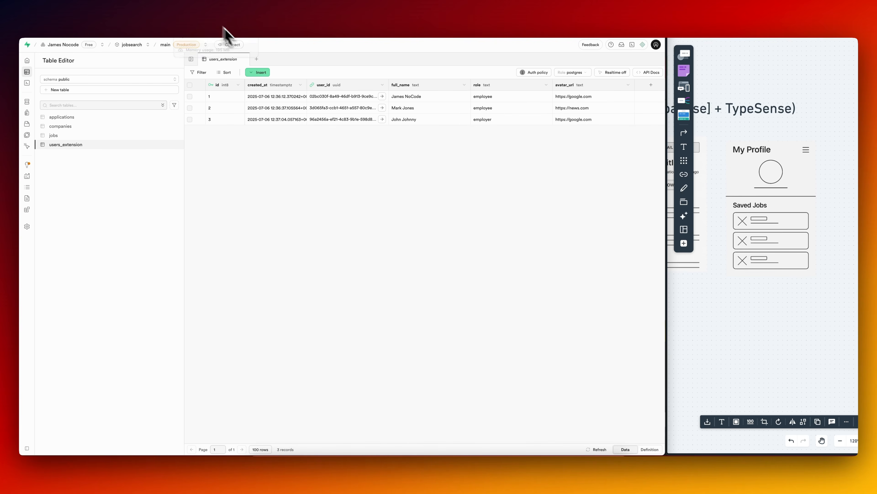
pyautogui.click(96, 117)
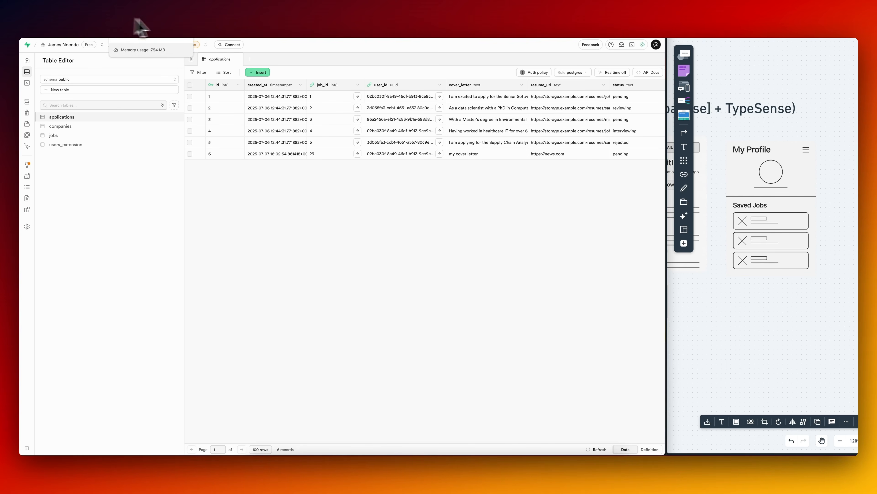
# Step: Return to the GraphiQL query and replace jobsCollection with users_extensionCollection
pyautogui.click(211, 19)
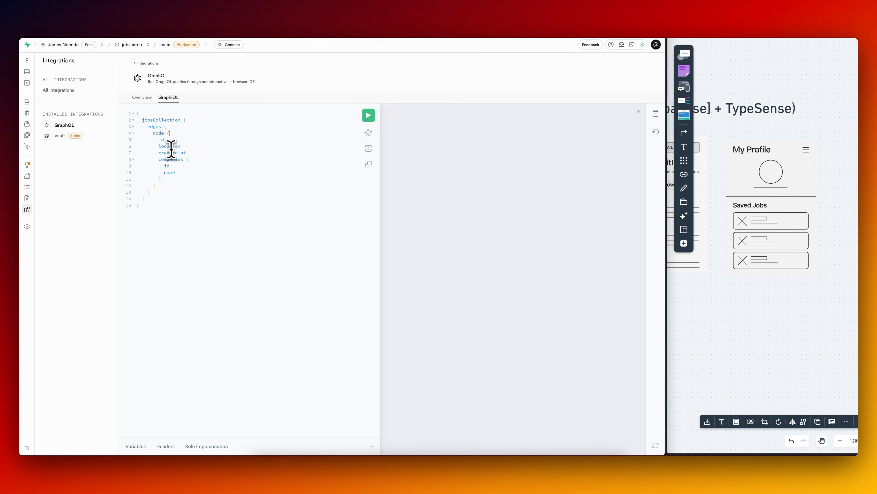
pyautogui.moveTo(163, 121)
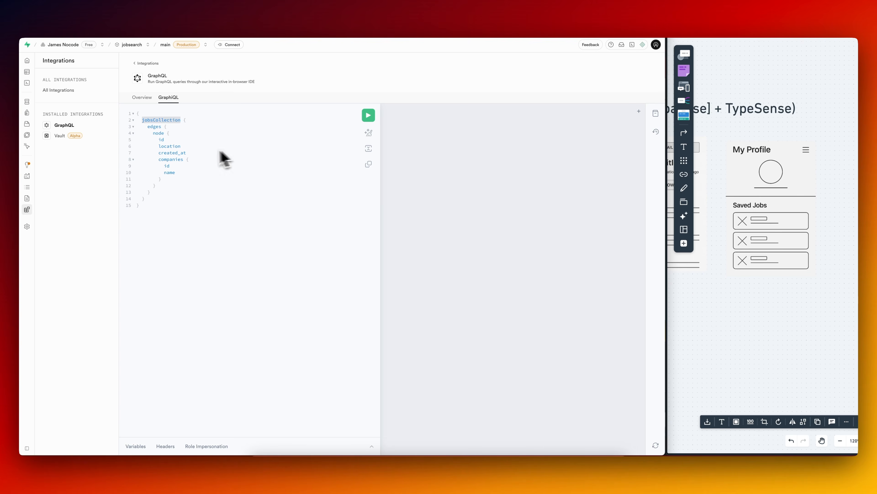
pyautogui.write('users')
pyautogui.press('Return')
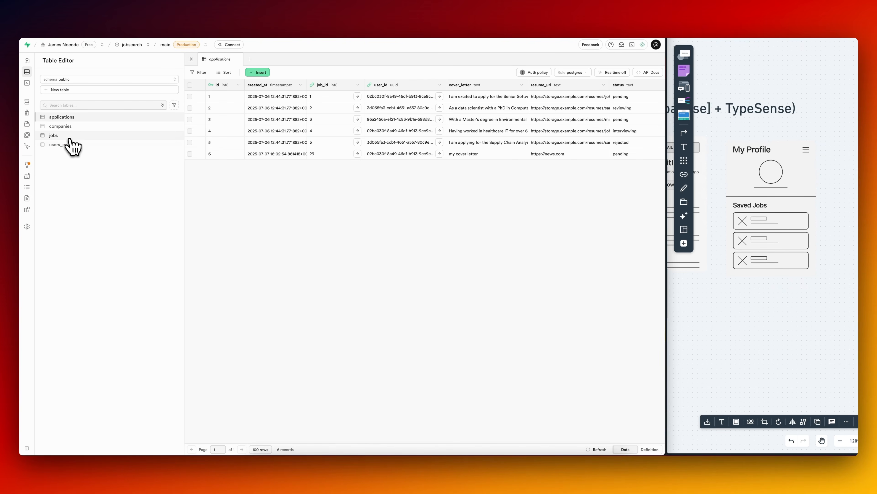
# Step: Check the users_extension table's columns and add full_name, role and avatar_url below id in the query's node
pyautogui.click(83, 145)
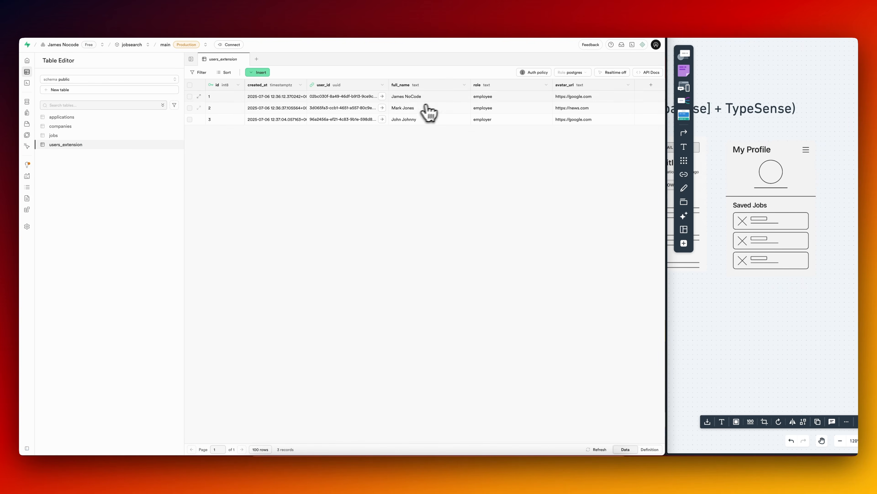
pyautogui.hscroll(1, 500, 101)
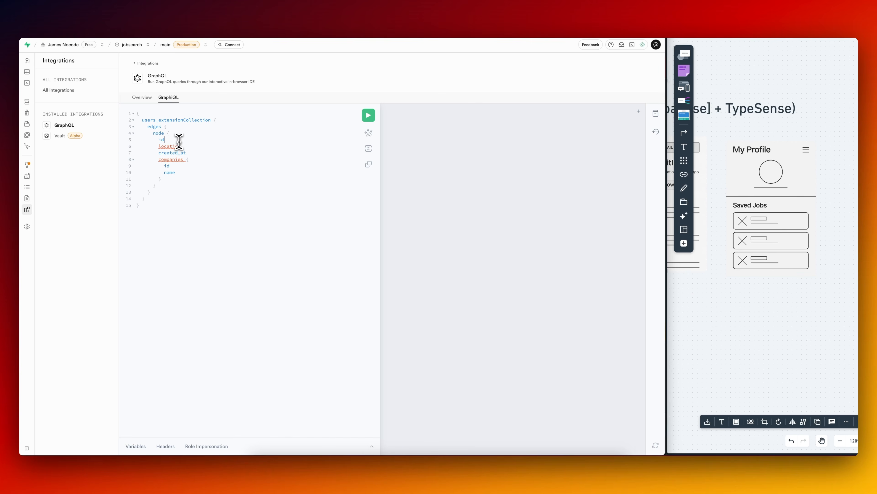
pyautogui.press('Return')
pyautogui.write('full_name')
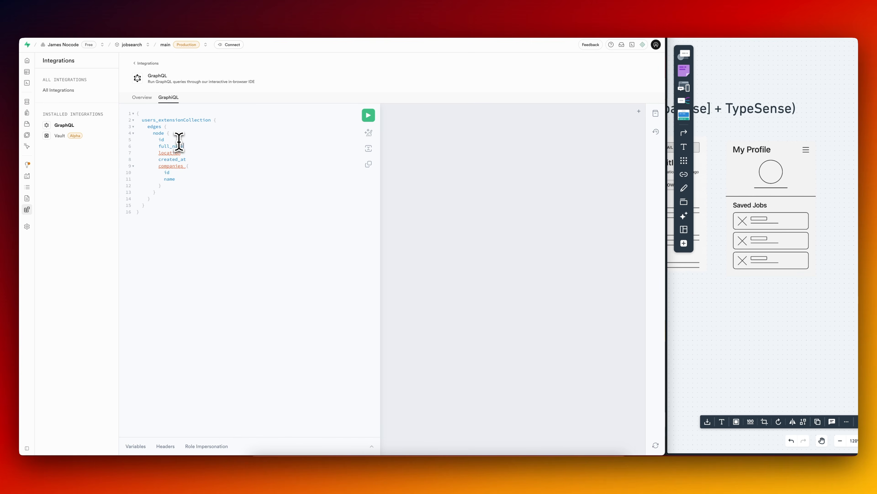
pyautogui.press('Return')
pyautogui.write('role')
pyautogui.press('Return')
pyautogui.write('avatar_url')
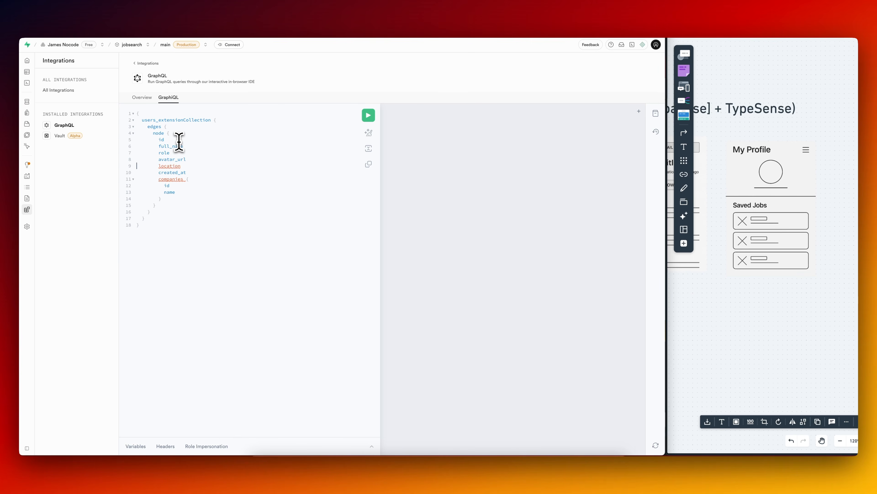
# Step: Remove location, created_at and the companies block from the node and run the query
pyautogui.hotkey('shift', 'Down')
pyautogui.hotkey('shift', 'Down')
pyautogui.hotkey('shift', 'Down')
pyautogui.hotkey('shift', 'Down')
pyautogui.hotkey('shift', 'Down')
pyautogui.hotkey('shift', 'Down')
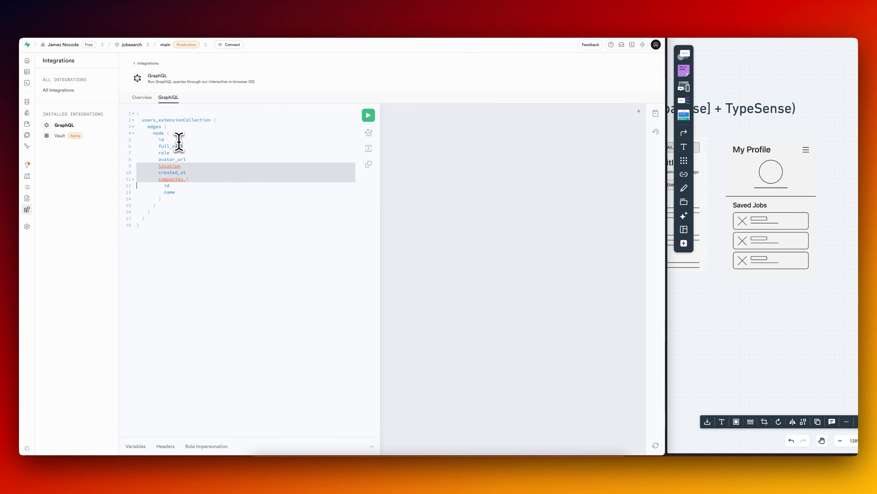
pyautogui.press('BackSpace')
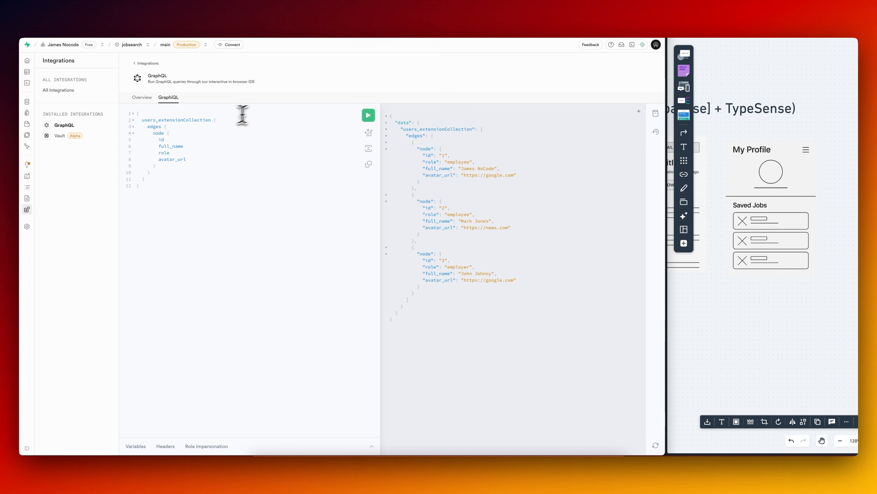
# Step: Filter users_extensionCollection to user_id eq the user_id copied from the first users_extension record, and run the query
pyautogui.write('(')
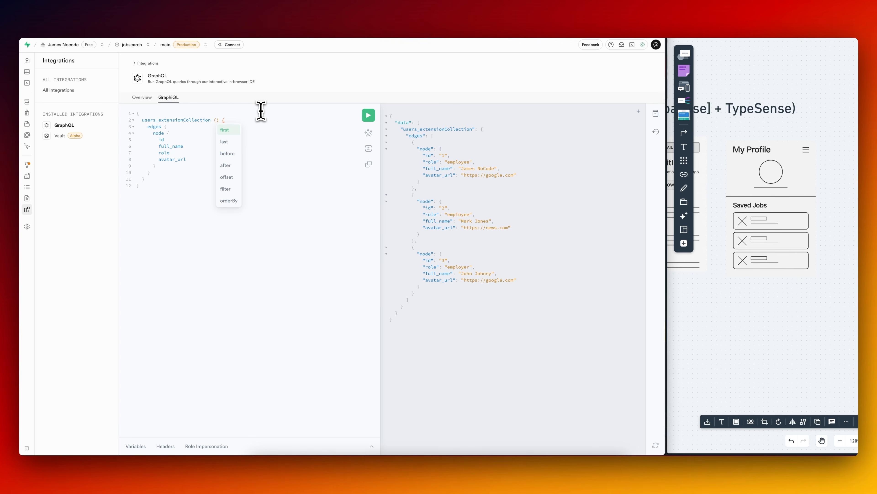
pyautogui.write('first: {')
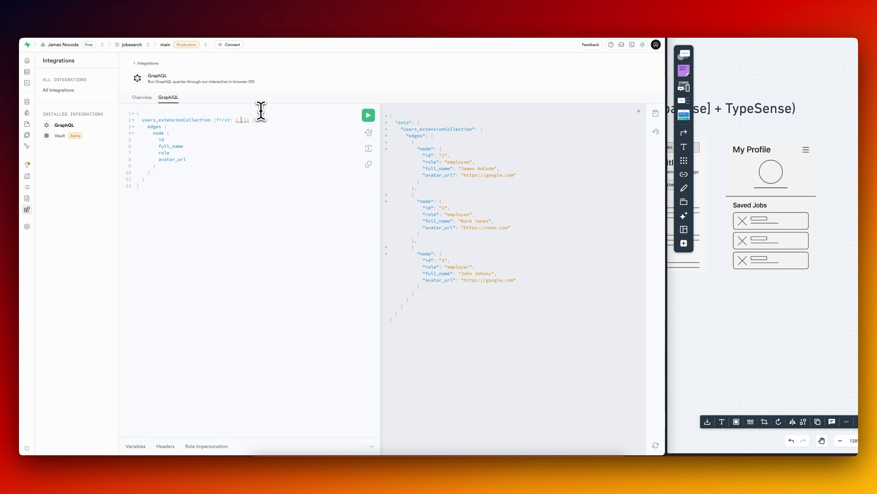
pyautogui.write('{ id: { eq: \\"<jobId>\\" } }')
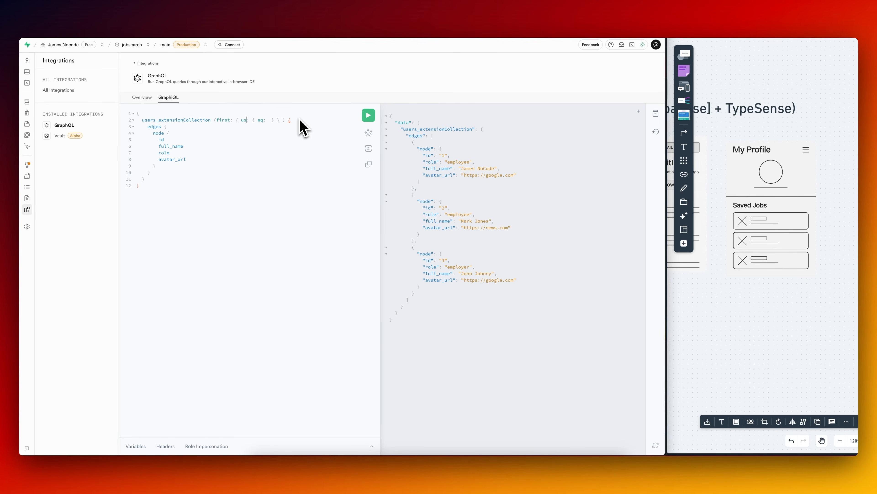
pyautogui.write('_id')
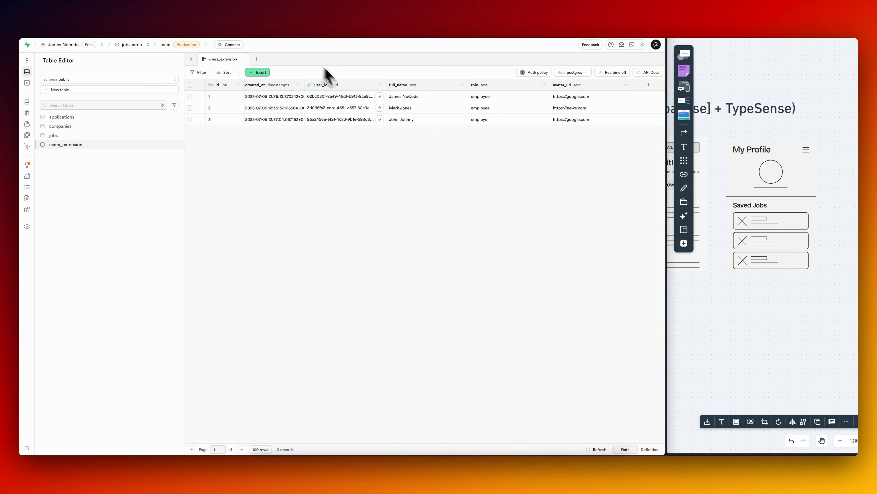
pyautogui.rightClick(348, 100)
pyautogui.click(365, 106)
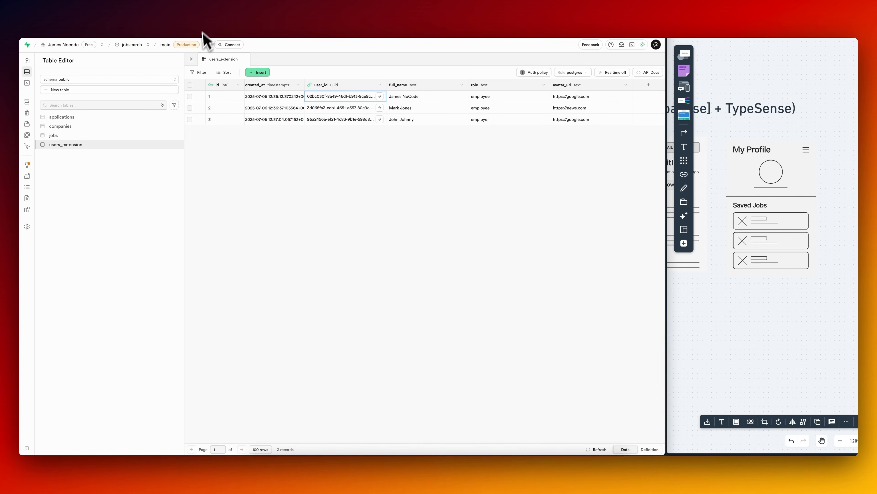
pyautogui.click(210, 16)
pyautogui.press('super+v')
pyautogui.hotkey('ctrl', 'Return')
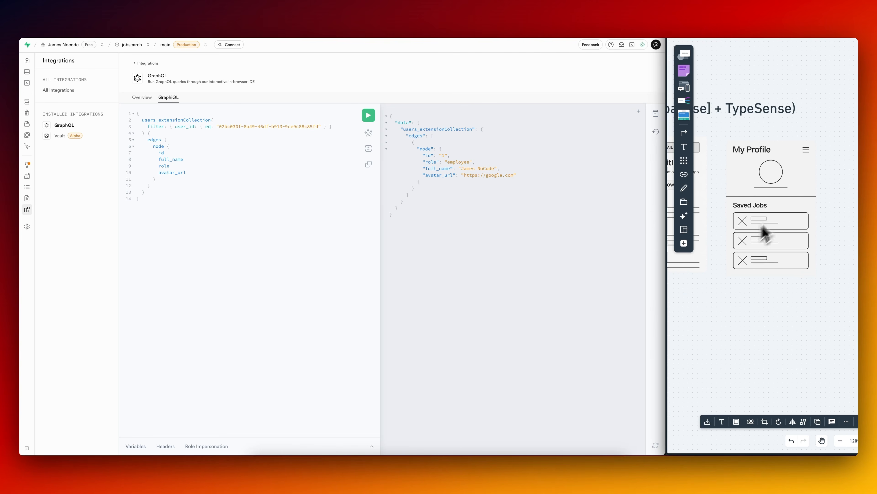
# Step: Nest applicationsCollection below avatar_url with edges, node and jobs returning title and description, and run the query
pyautogui.click(194, 175)
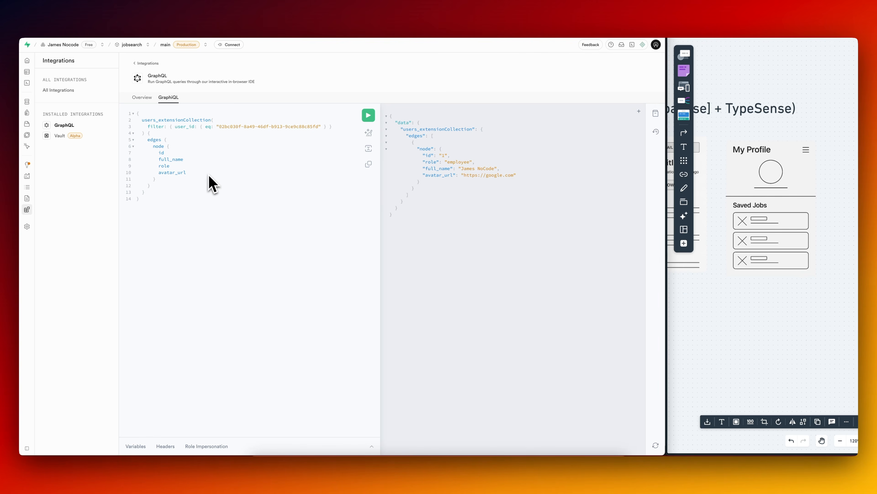
pyautogui.write('applicationsCollection {           ')
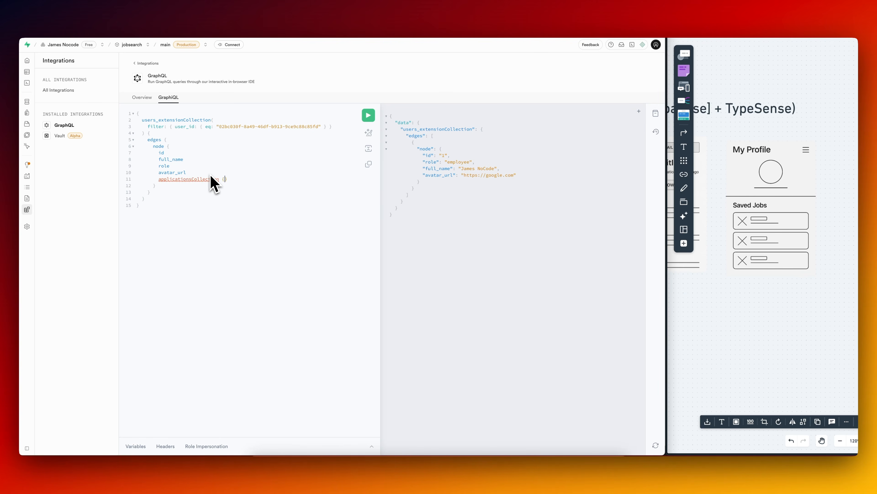
pyautogui.write('edges {')
pyautogui.press('Return')
pyautogui.write('node {')
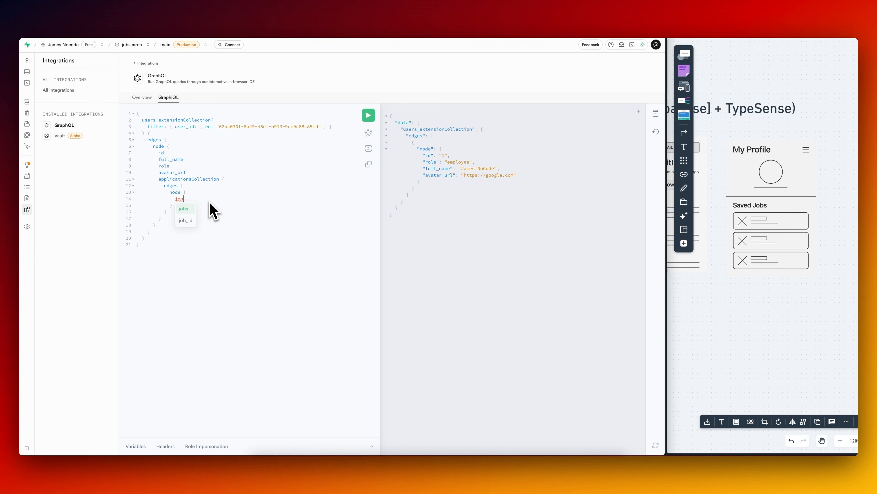
pyautogui.write('title')
pyautogui.hotkey('ctrl', 'Return')
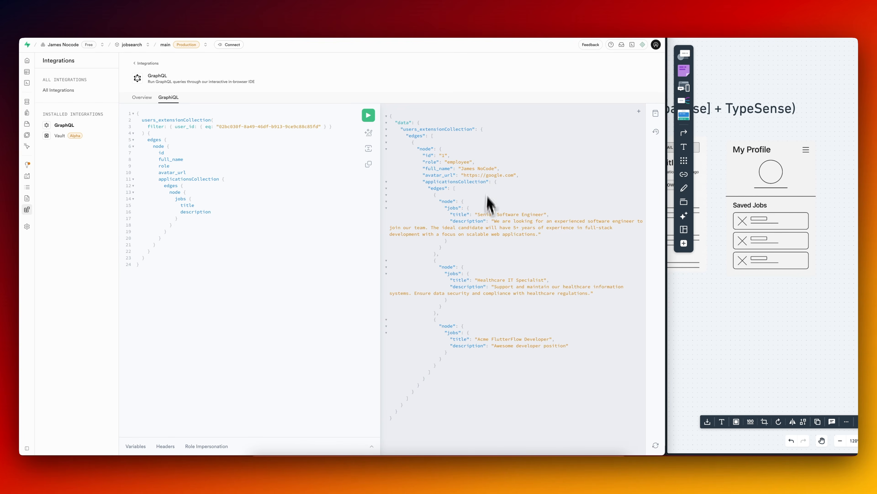
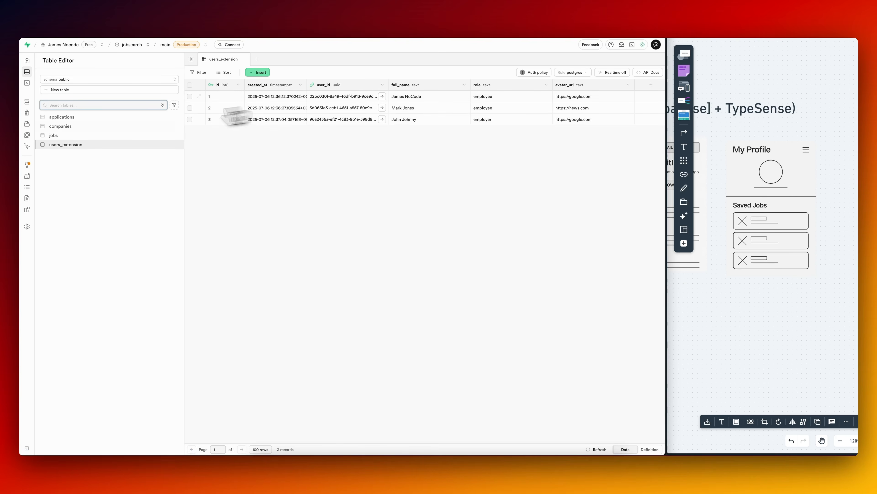
# Step: Compare the records in the applications table with those in users_extension
pyautogui.click(98, 117)
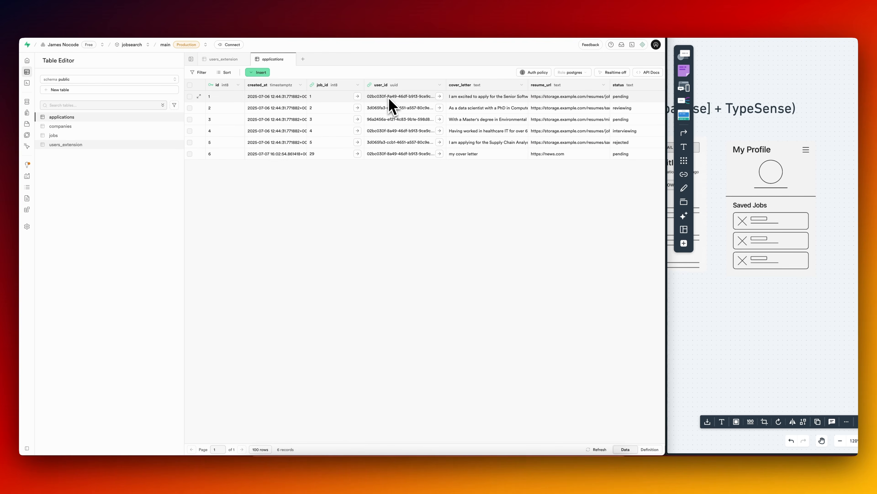
pyautogui.click(82, 144)
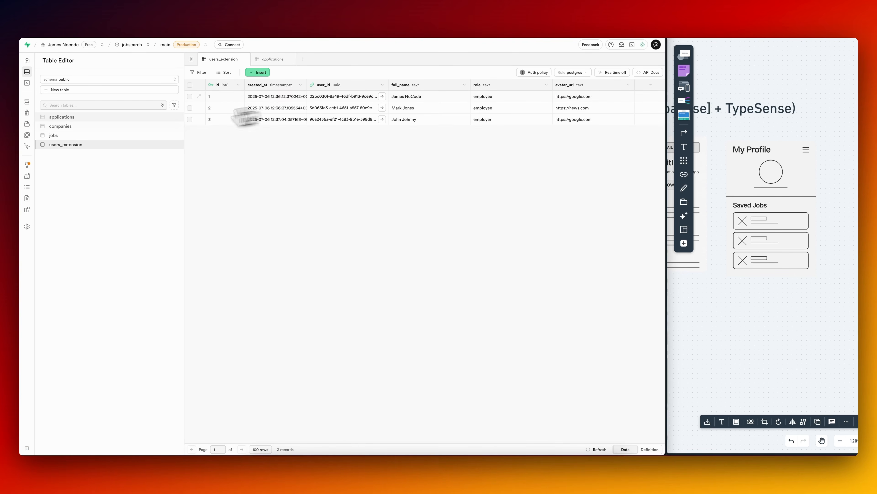
pyautogui.click(100, 119)
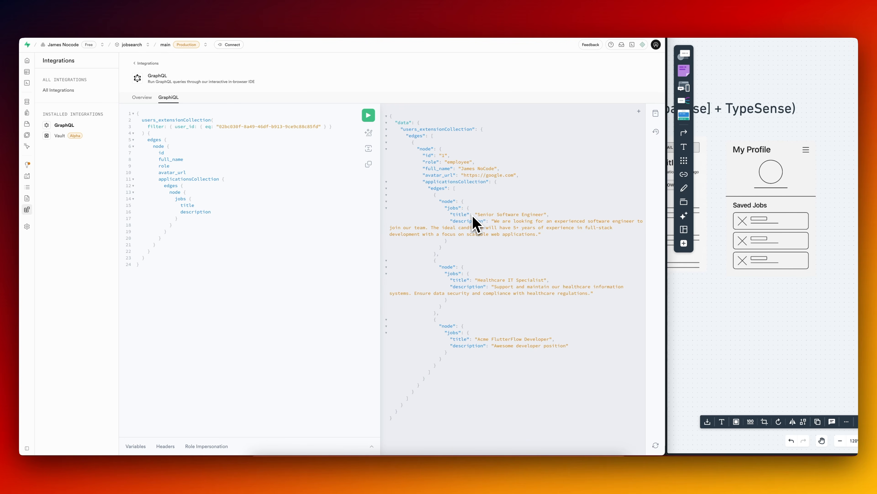
# Step: Copy the whole users_extensionCollection query from GraphiQL and switch to the jobsearch project in FlutterFlow
pyautogui.click(251, 222)
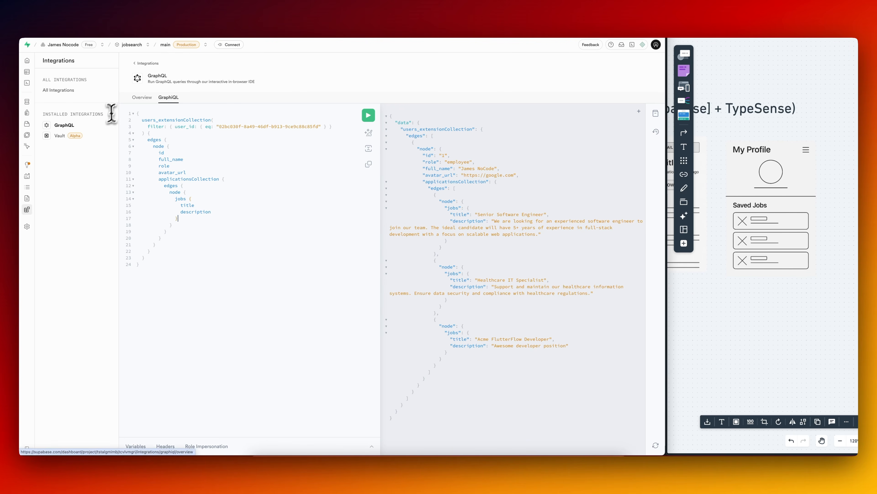
pyautogui.press('super+a')
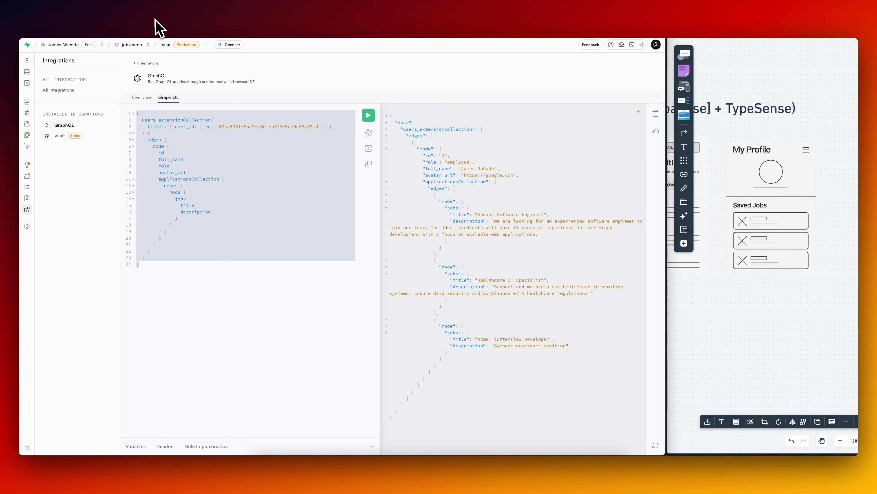
pyautogui.click(91, 15)
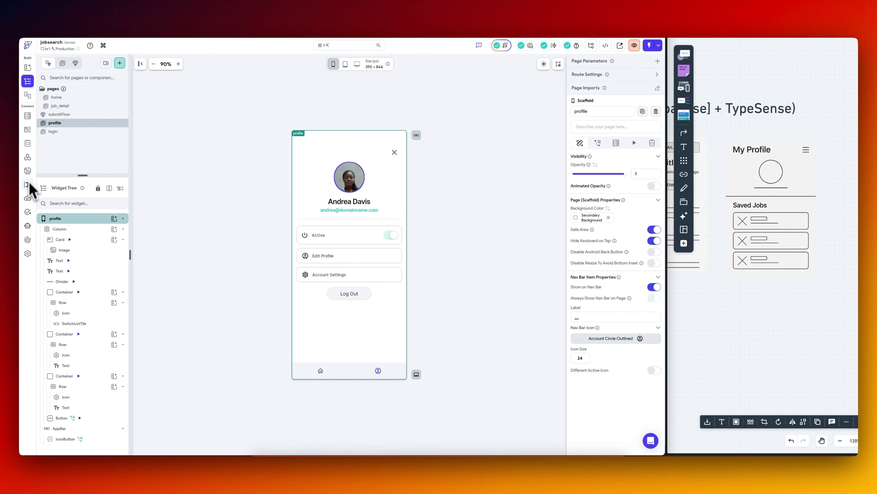
# Step: Check the existing GraphQL API call's body and duplicate that API call
pyautogui.click(27, 157)
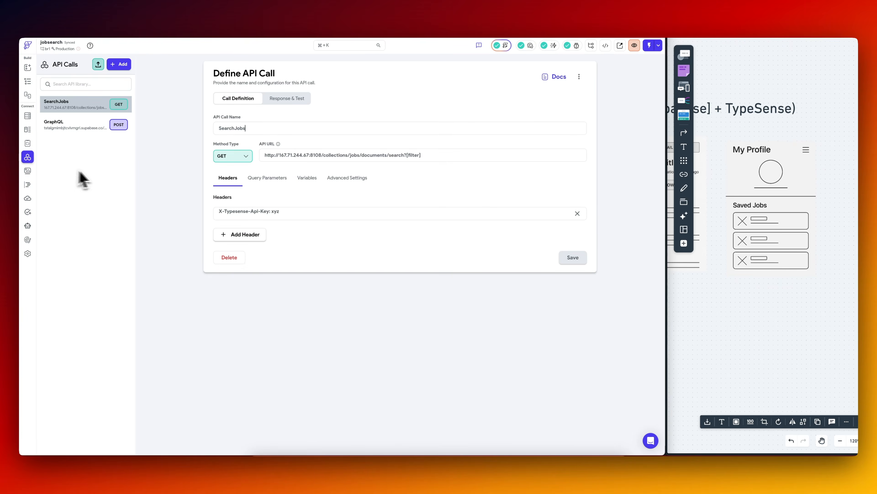
pyautogui.click(74, 133)
pyautogui.click(256, 179)
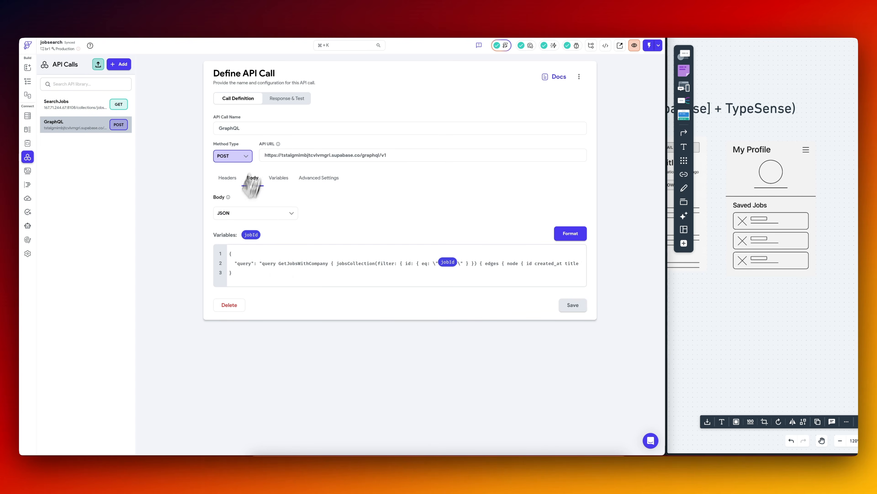
pyautogui.click(123, 66)
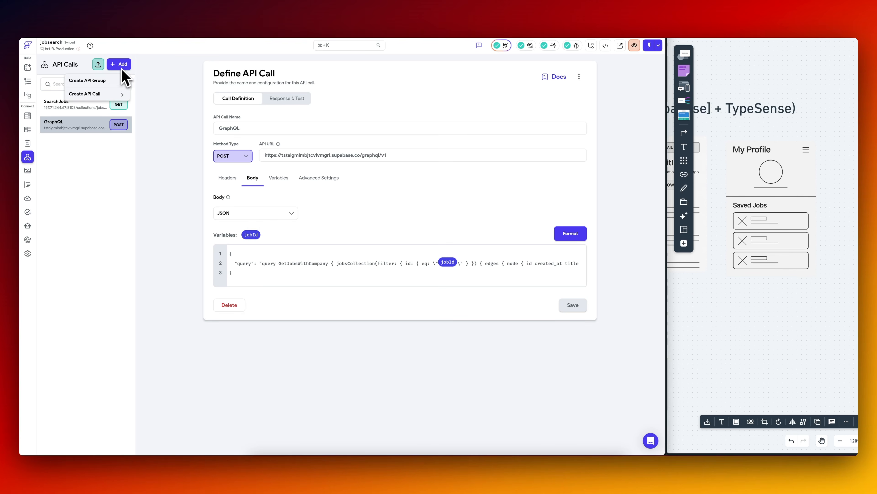
pyautogui.click(72, 126)
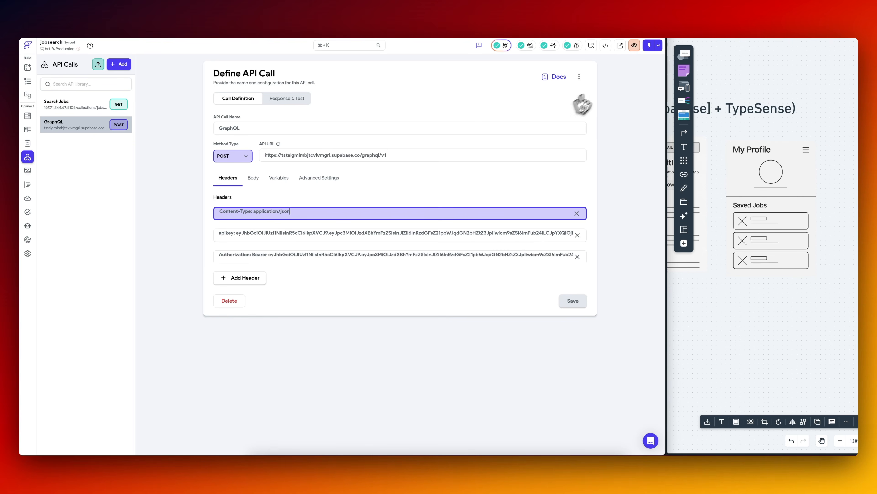
pyautogui.click(581, 78)
pyautogui.click(558, 93)
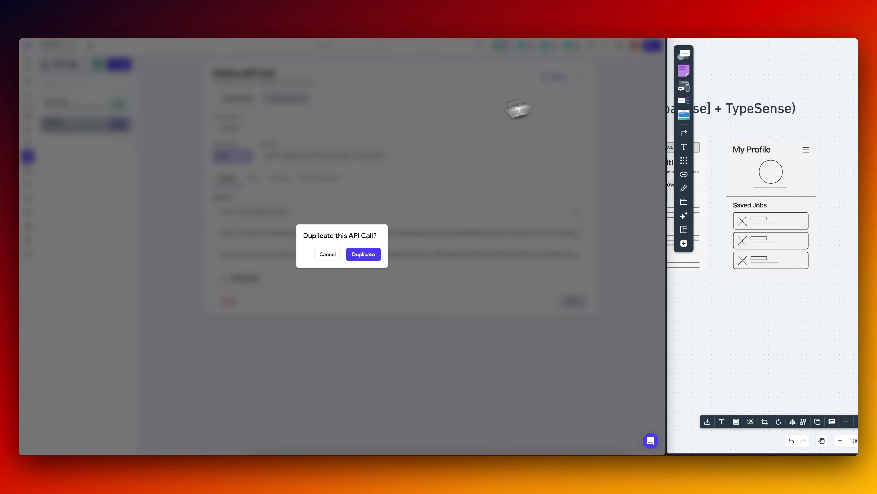
pyautogui.click(363, 254)
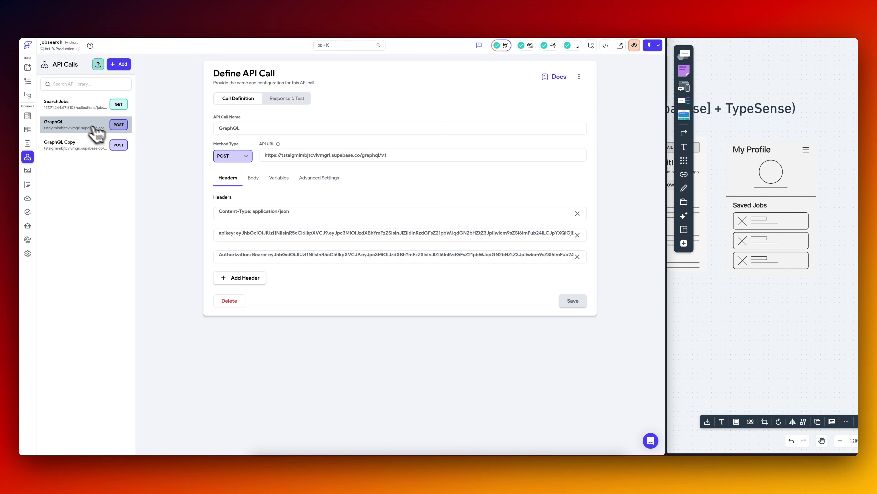
# Step: Rename the duplicated GraphQL API call to ProfileGraphQL
pyautogui.click(255, 178)
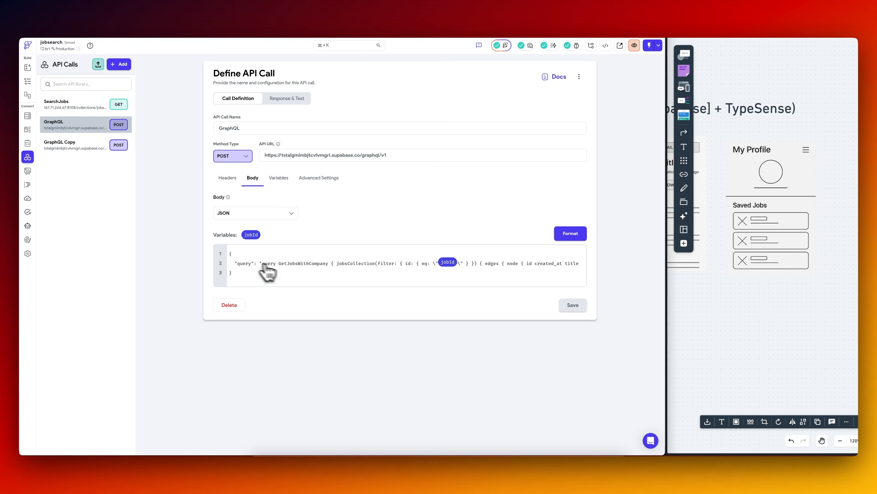
pyautogui.click(89, 147)
pyautogui.moveTo(240, 128); pyautogui.dragTo(274, 128)
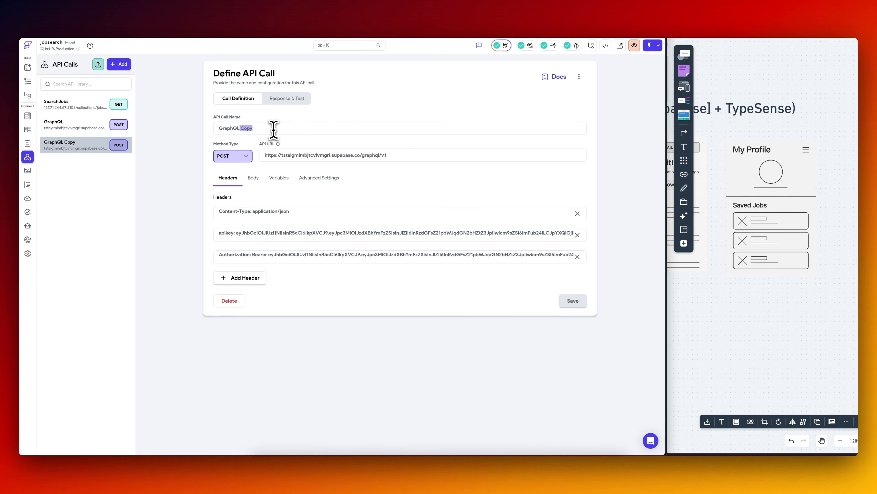
pyautogui.press('BackSpace')
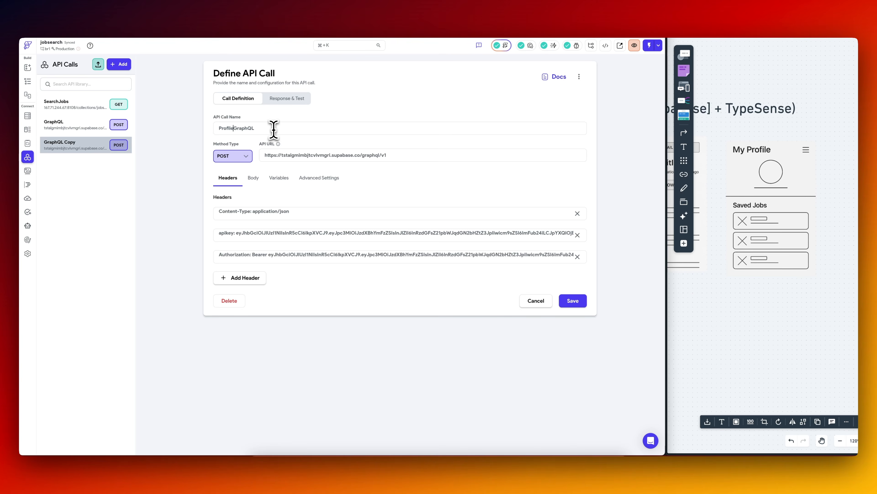
# Step: Replace the query in ProfileGraphQL's JSON body with the copied one, escape the quotes around the user_id, format the body and save
pyautogui.click(254, 179)
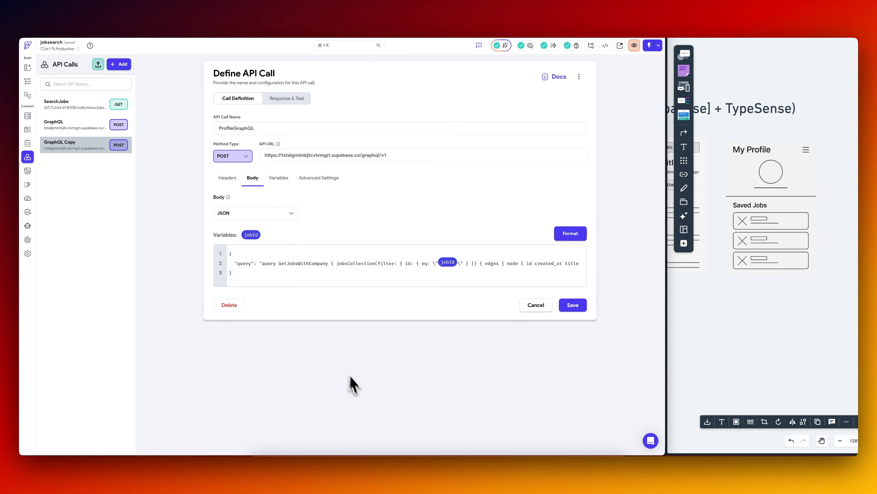
pyautogui.press('super+shift+Right')
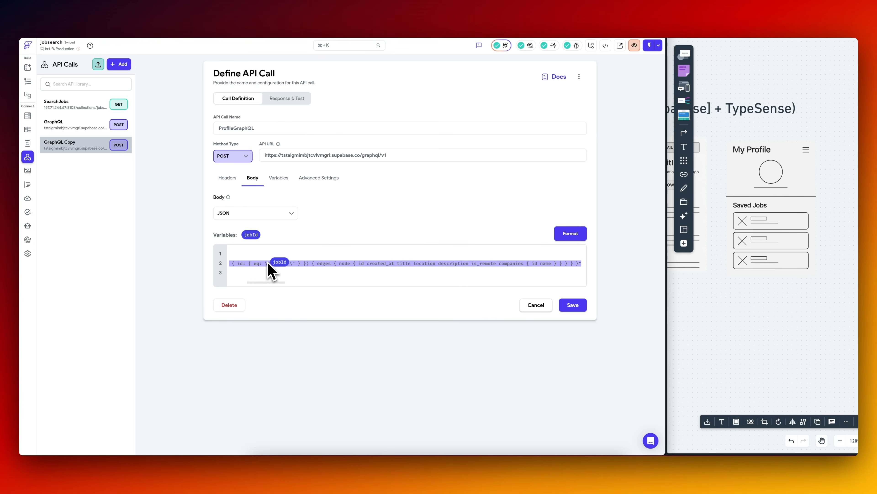
pyautogui.press('super+v')
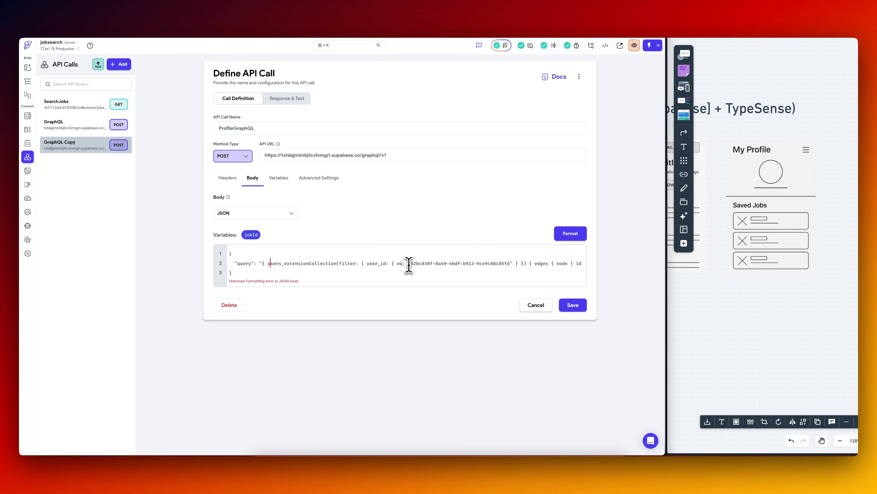
pyautogui.click(410, 263)
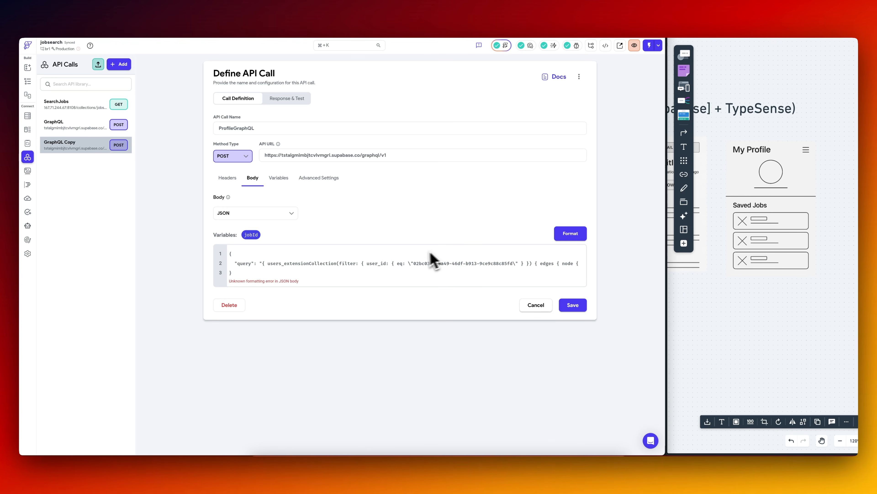
pyautogui.click(573, 236)
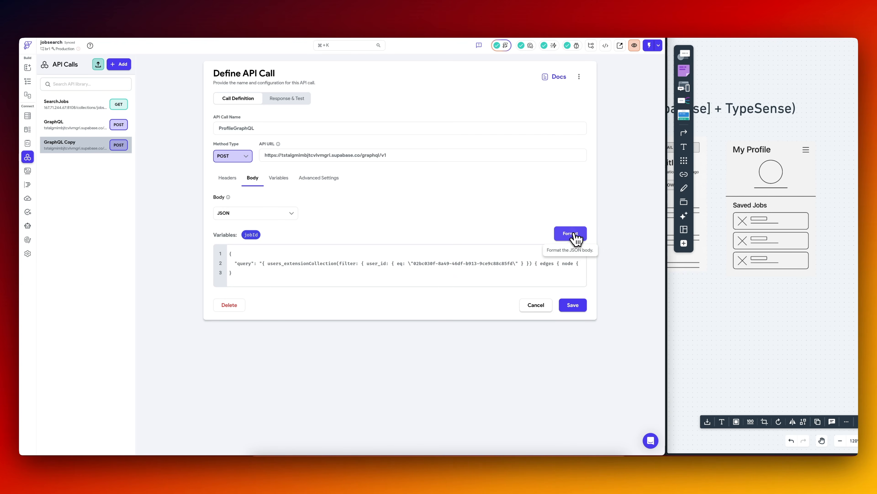
pyautogui.click(576, 305)
# Step: Rename the API call's jobId variable to userId and save
pyautogui.click(280, 178)
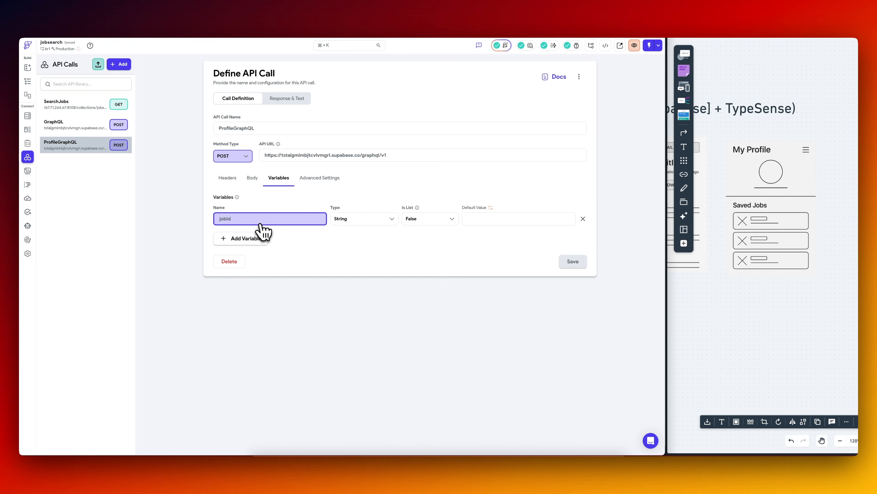
pyautogui.write('use')
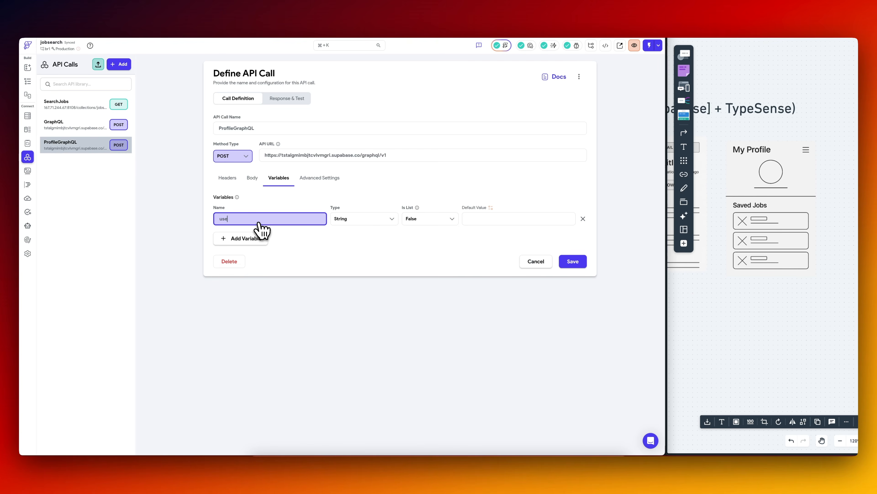
pyautogui.write('rId')
pyautogui.click(573, 261)
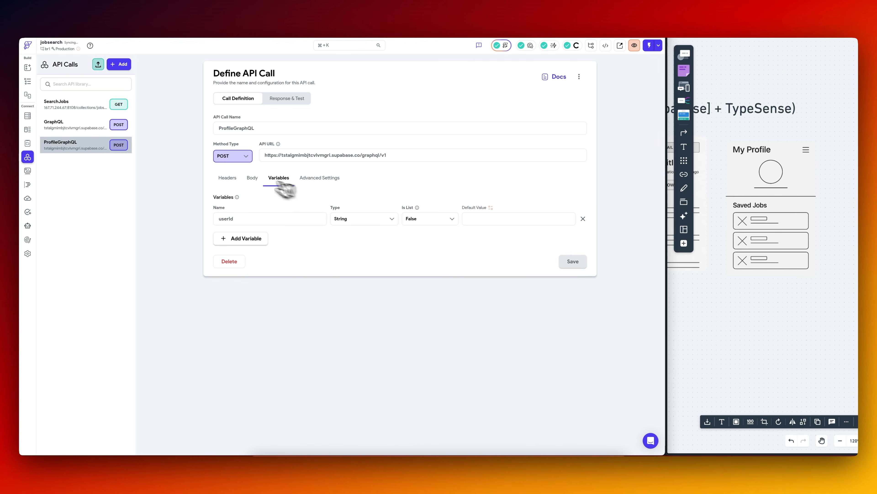
# Step: Replace the hard-coded user_id in the body's filter with the userId variable and save the API call
pyautogui.click(253, 177)
pyautogui.moveTo(255, 235); pyautogui.dragTo(413, 266)
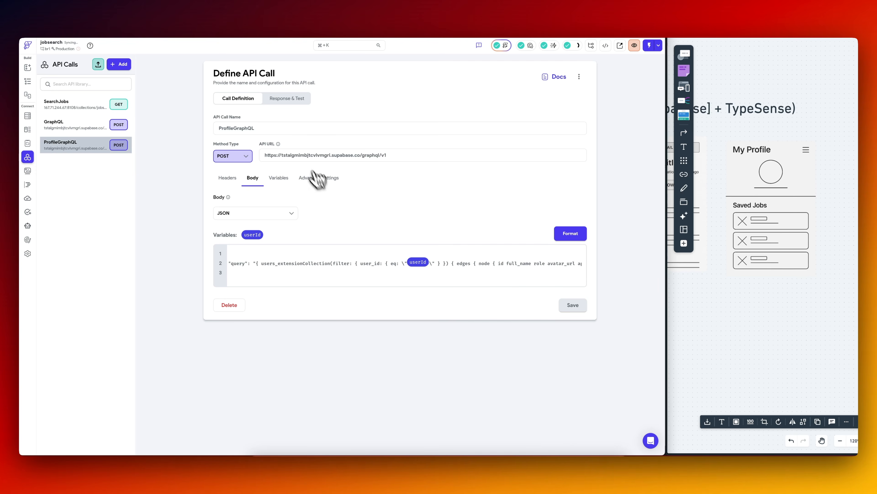
pyautogui.click(278, 179)
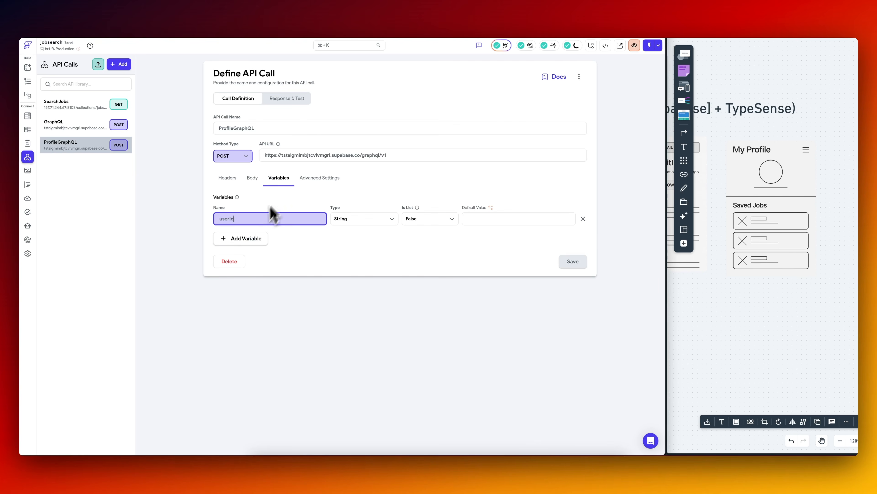
# Step: Set the userId test value to the user_id copied from the GraphiQL filter, test the API call and review its response
pyautogui.click(293, 100)
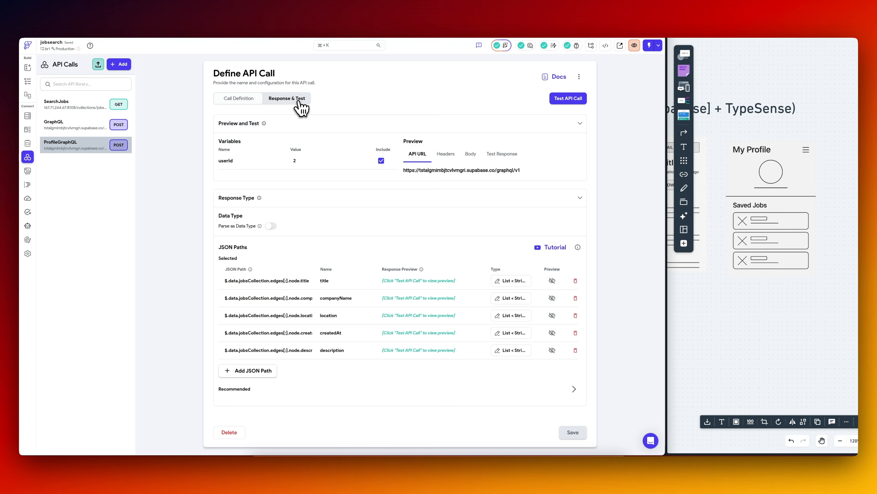
pyautogui.click(316, 160)
pyautogui.write('2')
pyautogui.press('BackSpace')
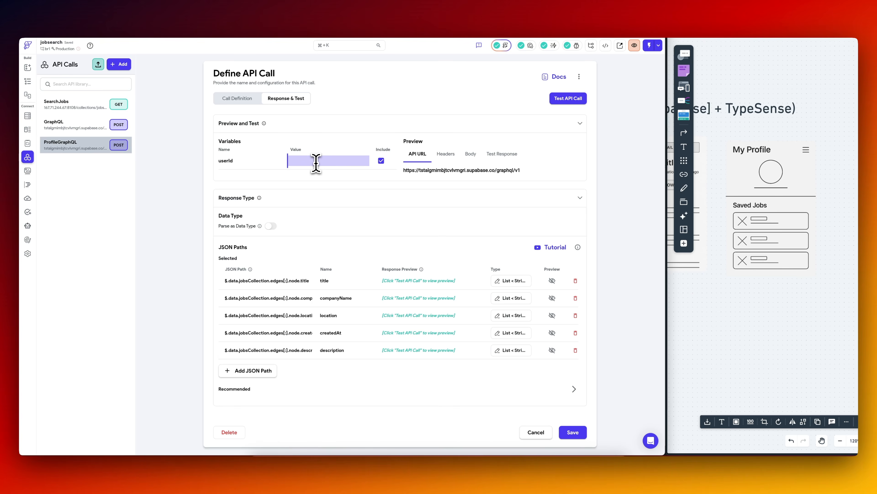
pyautogui.click(232, 21)
pyautogui.click(227, 126)
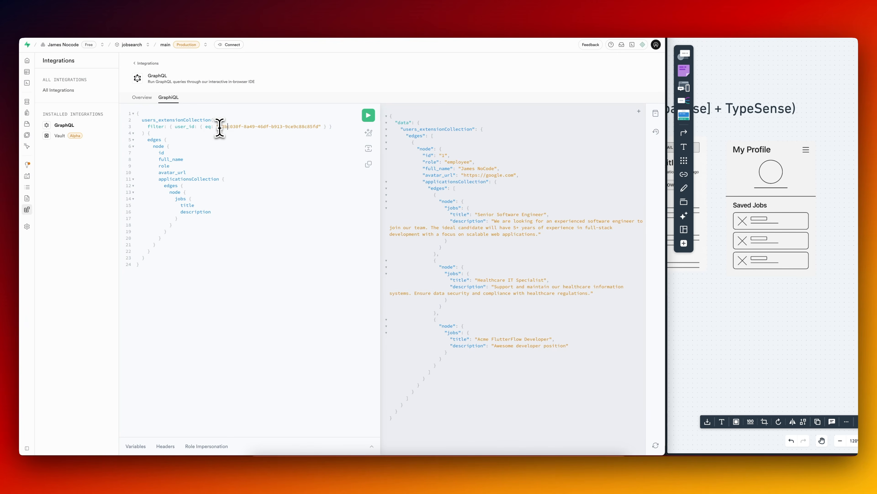
pyautogui.moveTo(220, 127); pyautogui.dragTo(312, 127)
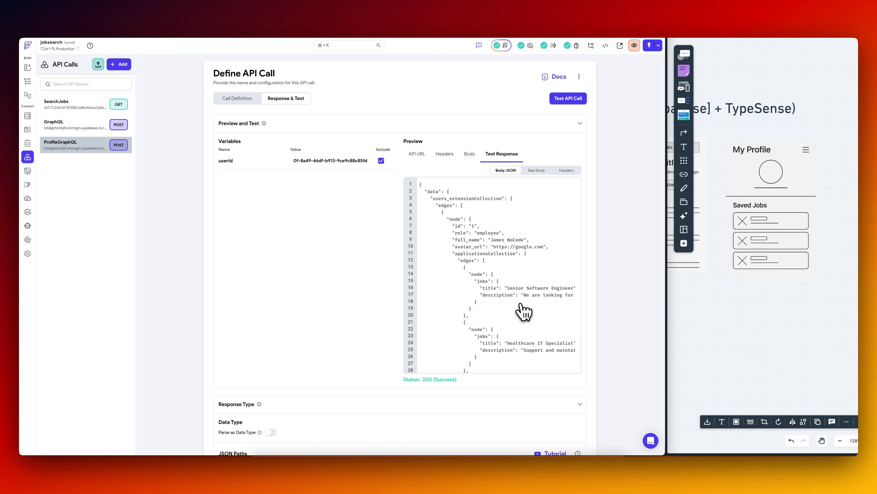
pyautogui.scroll(-3, 524, 312)
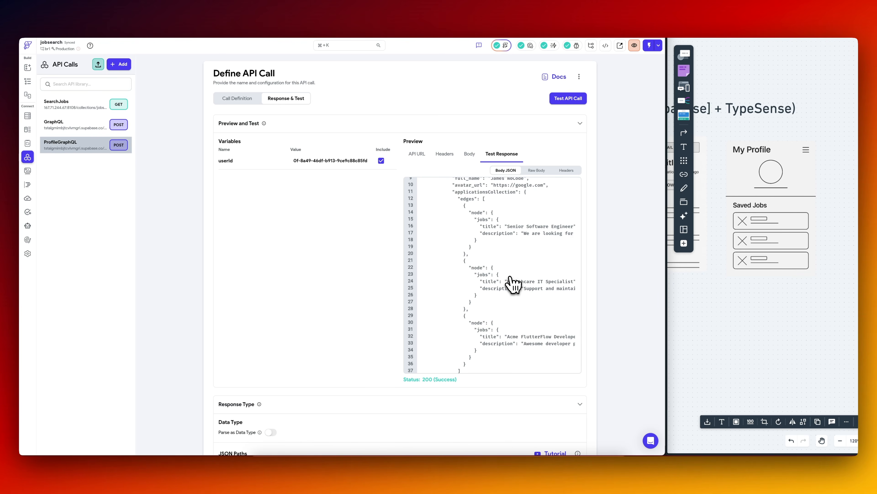
pyautogui.scroll(-5, 511, 284)
pyautogui.scroll(10, 514, 284)
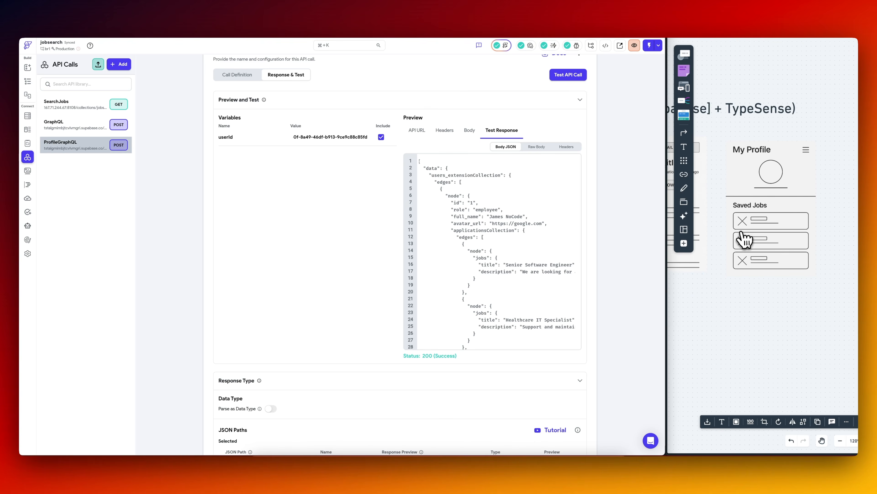
# Step: Add the recommended JSON paths for the users_extension node's full_name, avatar_url and role to the API call
pyautogui.scroll(-5, 344, 288)
pyautogui.scroll(-4, 312, 294)
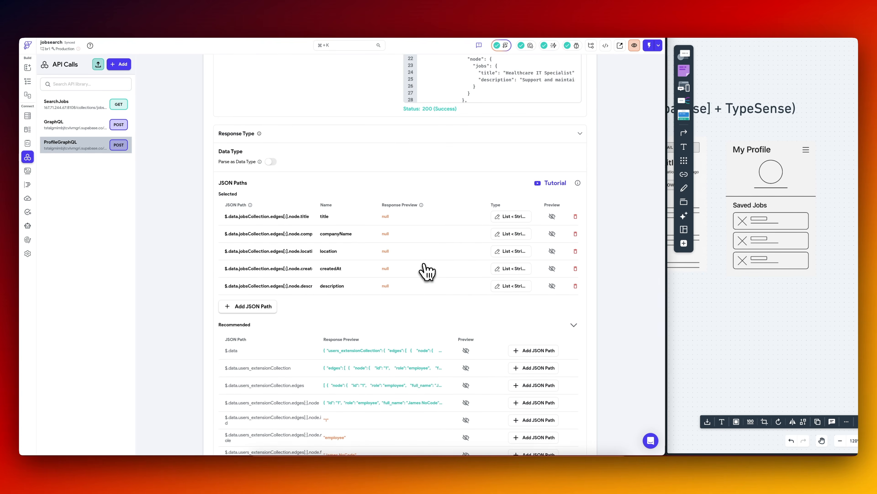
pyautogui.scroll(-1, 428, 274)
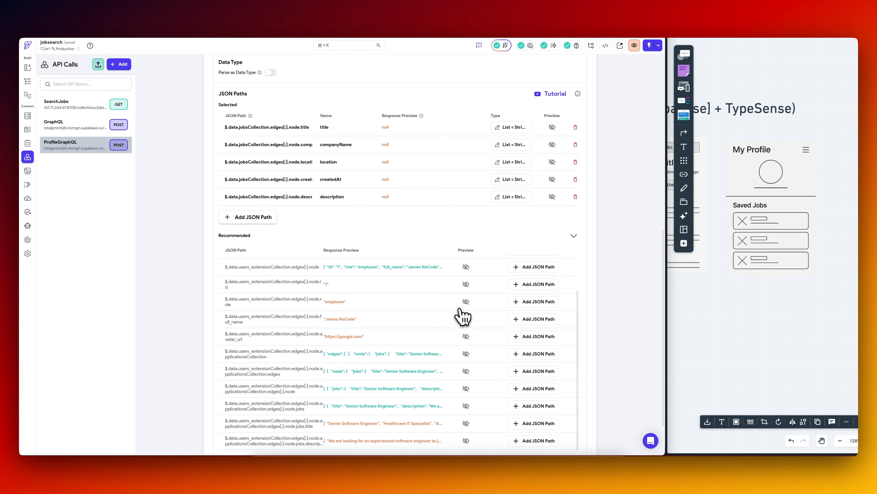
pyautogui.click(524, 331)
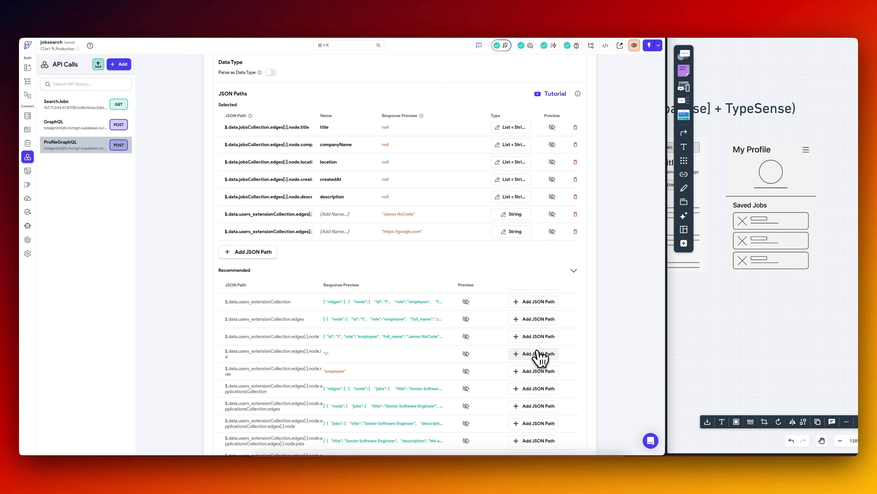
pyautogui.click(532, 371)
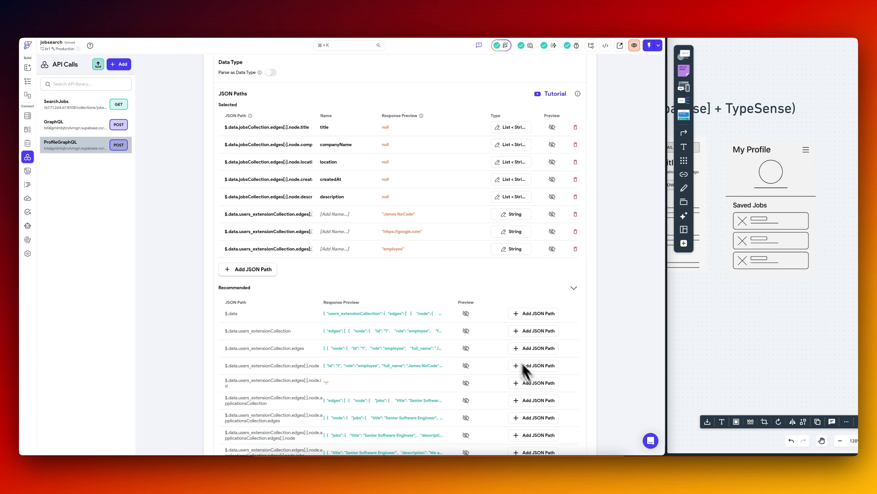
# Step: Remove the jobsCollection JSON paths title, companyName, location, createdAt and description from the ProfileGraphQL API call
pyautogui.scroll(4, 435, 238)
pyautogui.scroll(-3, 493, 229)
pyautogui.click(575, 148)
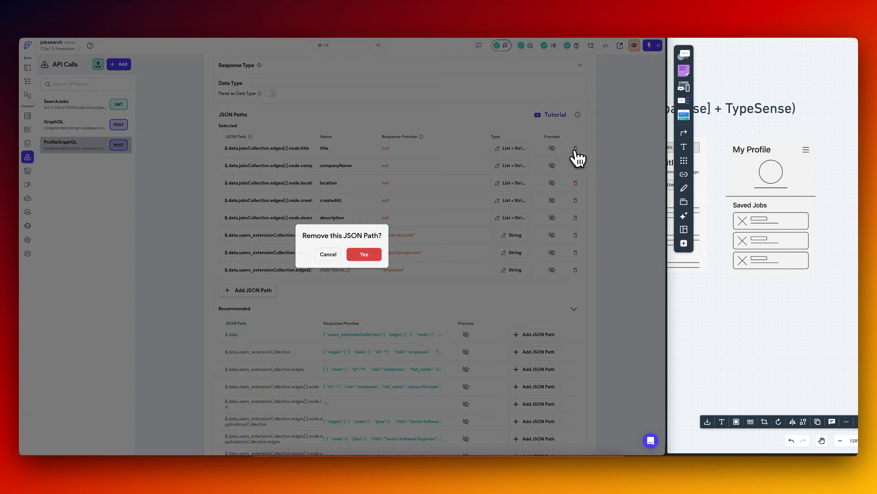
pyautogui.click(368, 254)
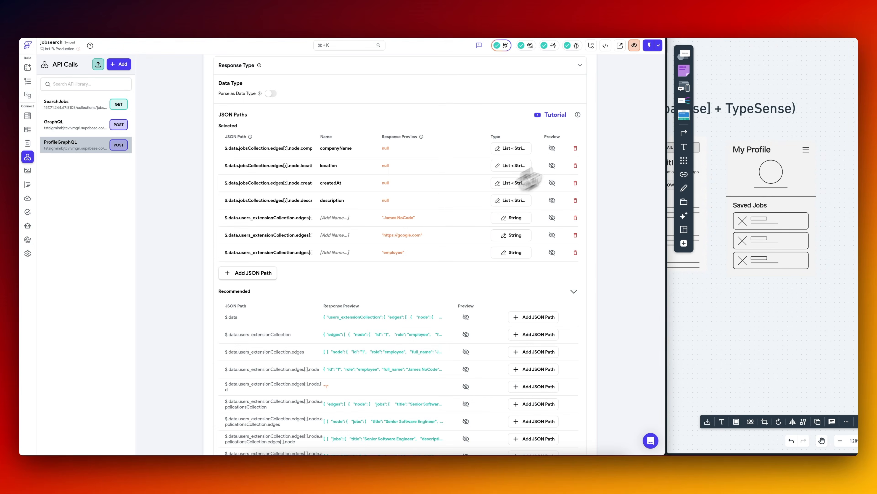
pyautogui.click(576, 149)
pyautogui.click(364, 254)
pyautogui.click(575, 149)
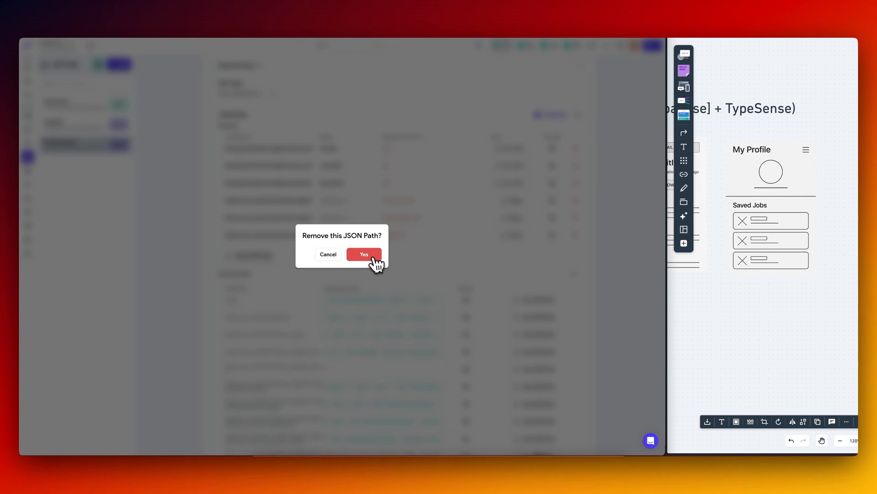
pyautogui.click(366, 256)
pyautogui.click(576, 149)
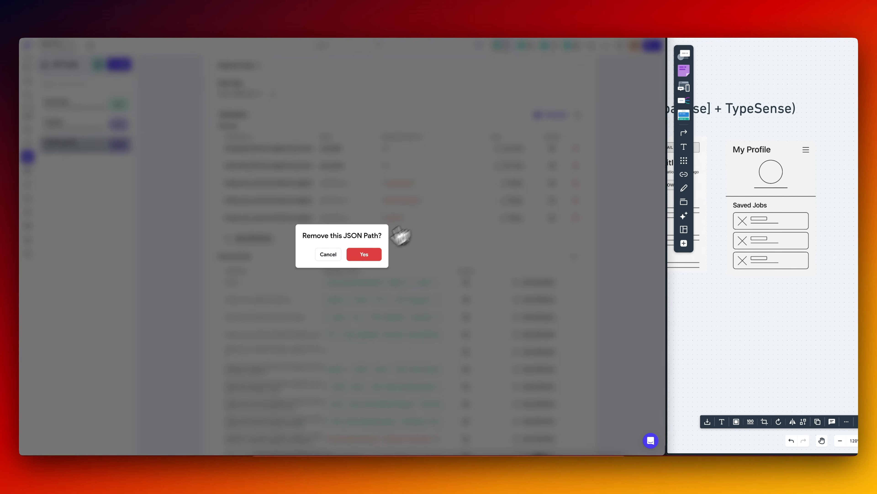
pyautogui.click(364, 256)
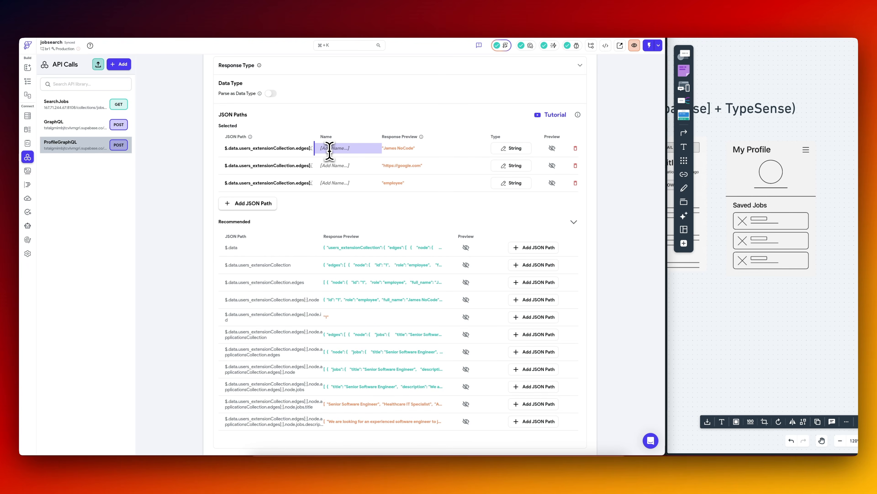
# Step: Name the JSON paths for the user's full name, avatar URL and role displayName, avatarURL and userType
pyautogui.click(347, 165)
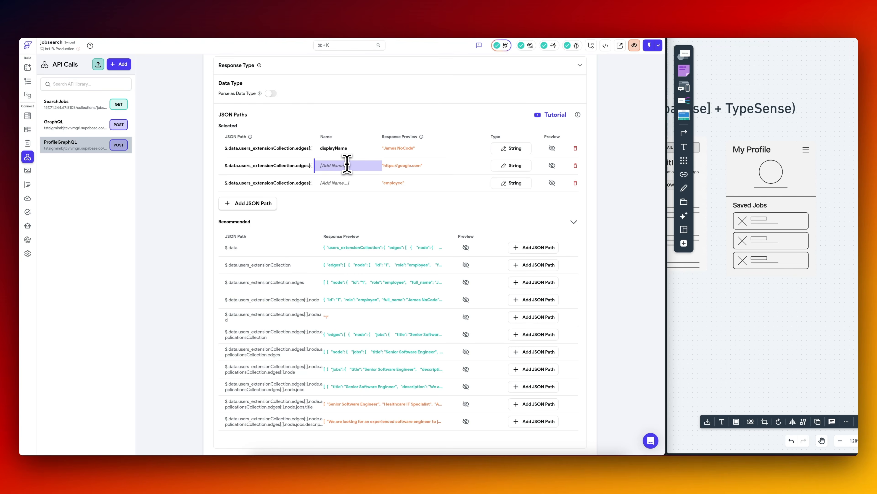
pyautogui.write('avatarURL')
pyautogui.click(349, 187)
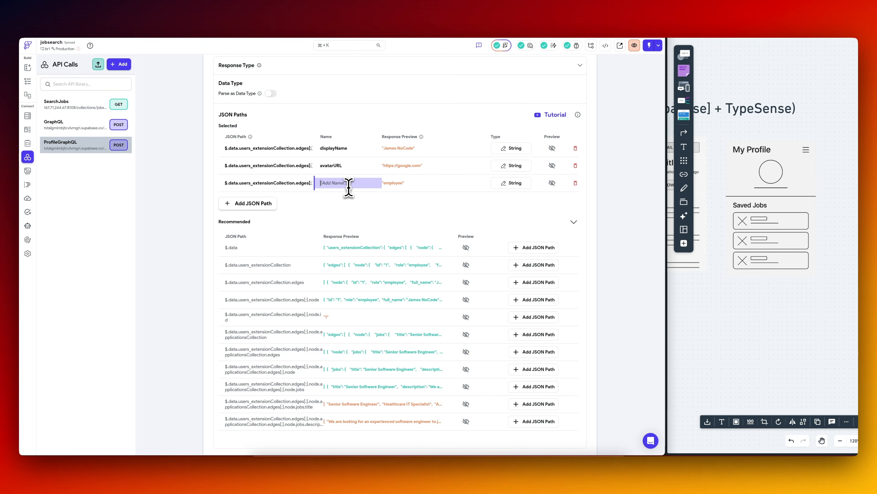
pyautogui.write('userType')
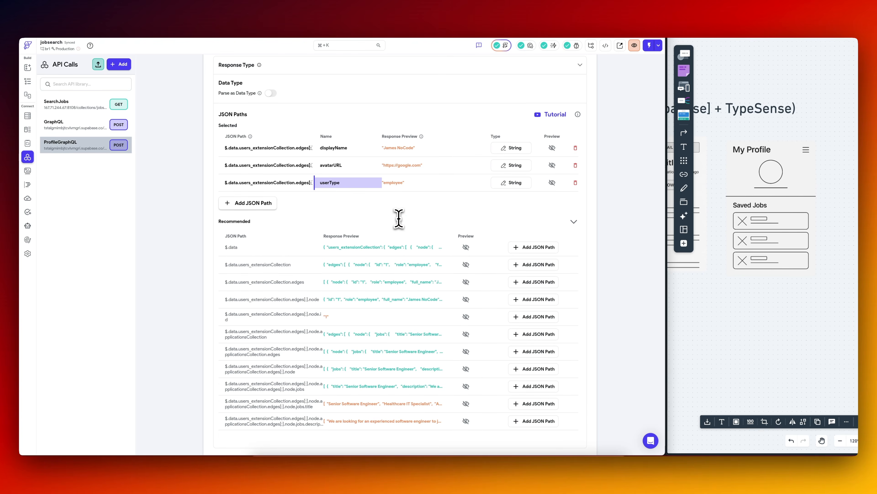
# Step: Add the recommended jobs title and description JSON paths, name them jobTitles and jobDescriptions, and save the API call
pyautogui.scroll(-2, 398, 219)
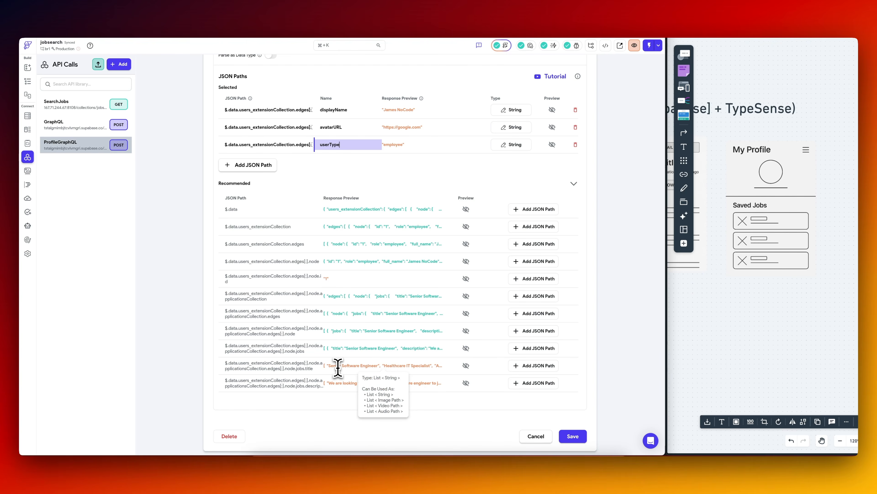
pyautogui.click(336, 162)
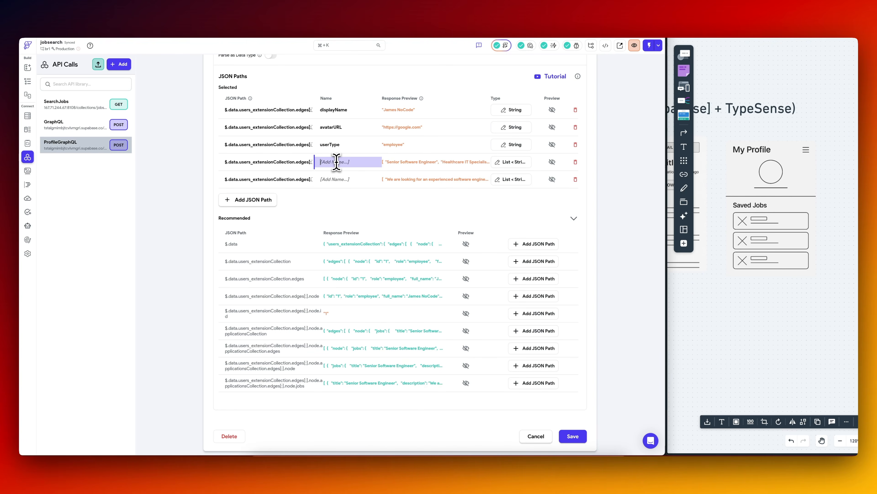
pyautogui.write('jobTitles')
pyautogui.click(334, 179)
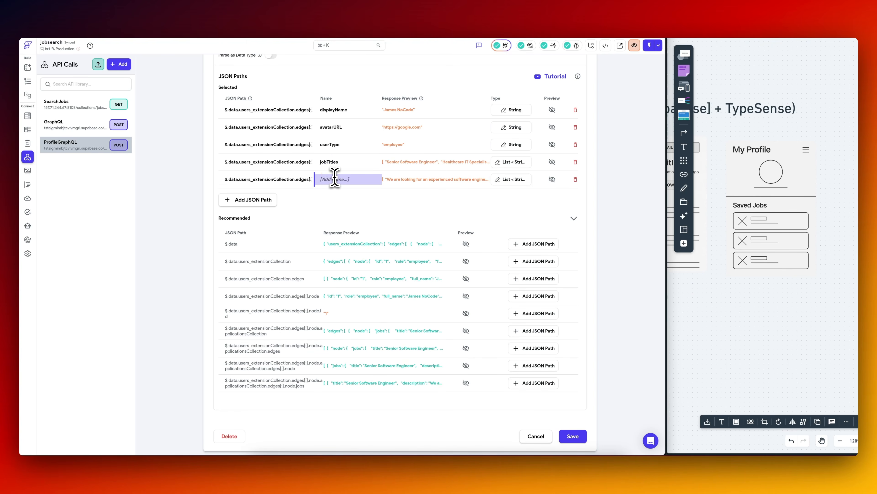
pyautogui.write('jobDescriptions')
pyautogui.click(573, 436)
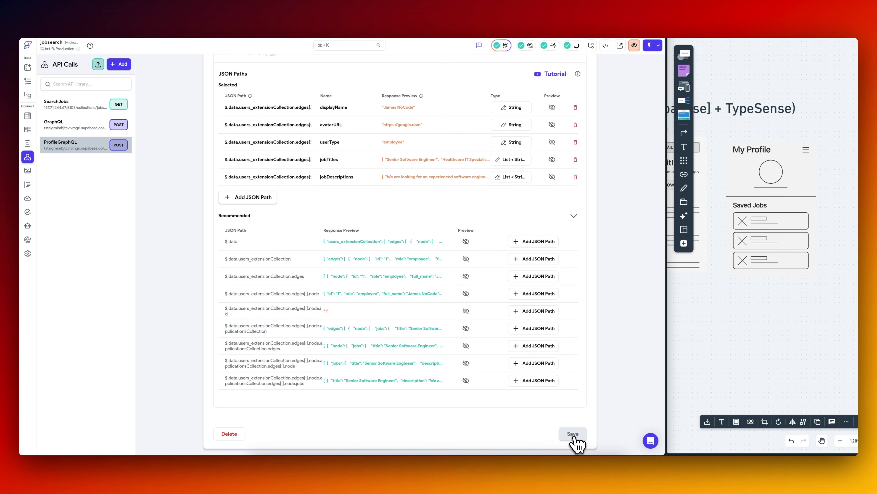
# Step: Copy the job Card widget from the home page's ListView
pyautogui.scroll(5, 418, 228)
pyautogui.click(28, 81)
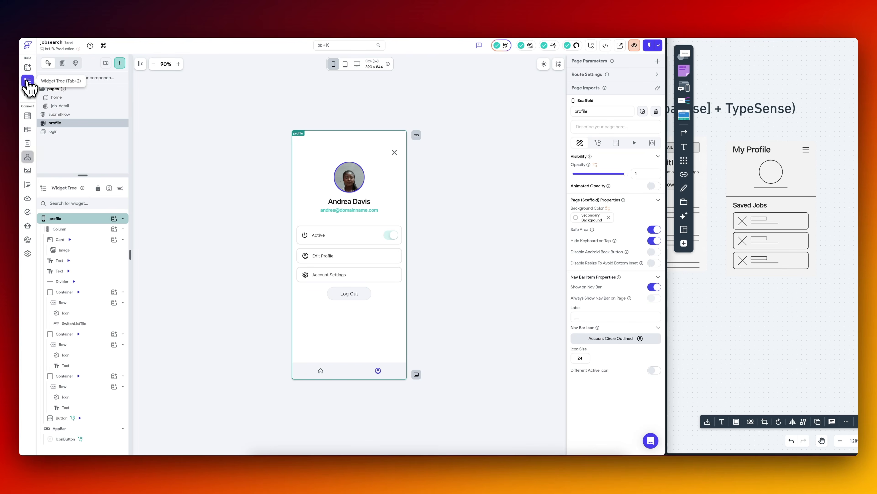
pyautogui.click(66, 106)
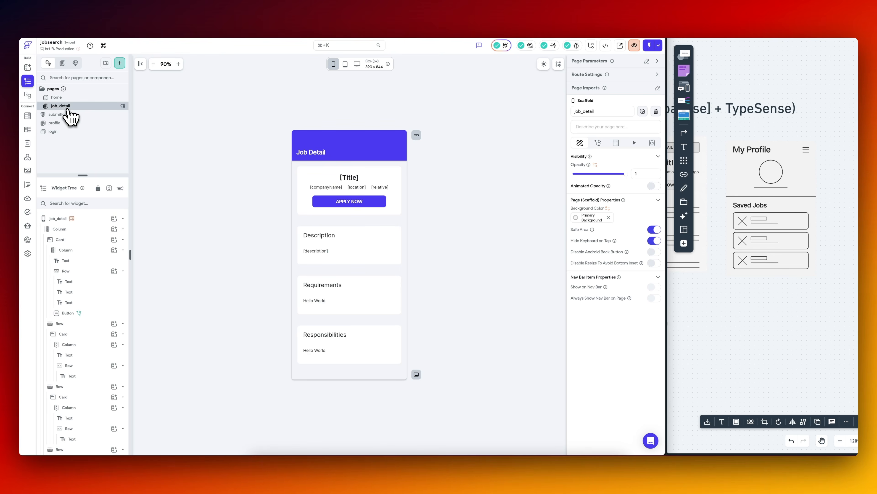
pyautogui.click(75, 98)
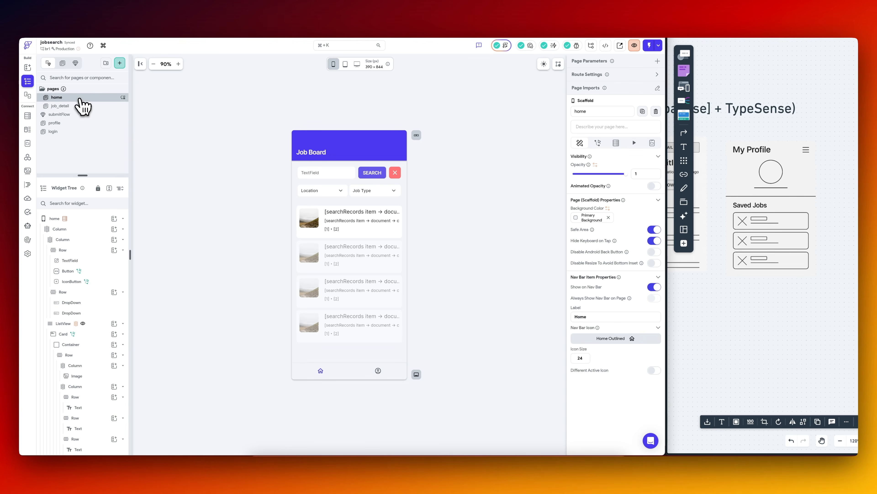
pyautogui.click(300, 242)
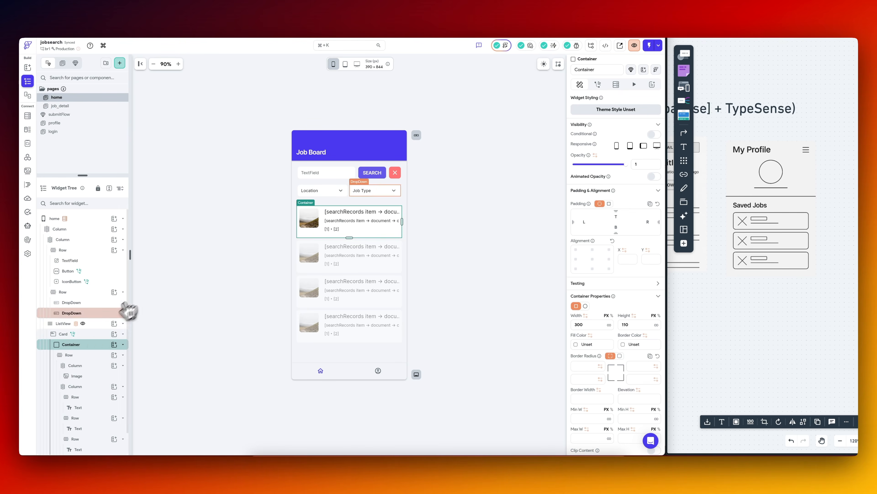
pyautogui.rightClick(99, 335)
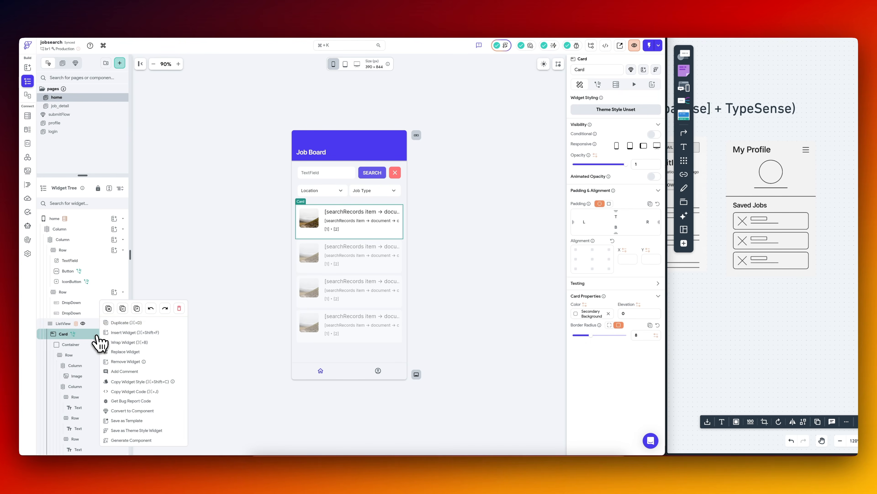
pyautogui.click(123, 310)
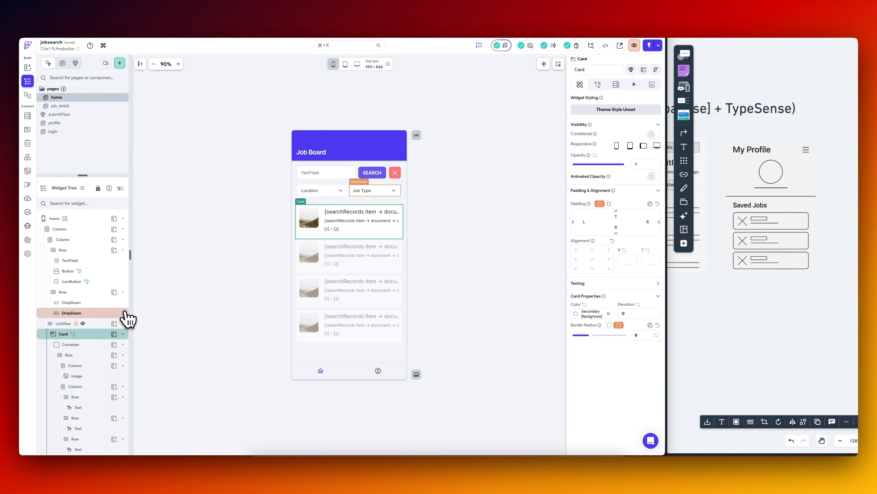
# Step: Delete the Active, Edit Profile and Account Settings containers from the profile page
pyautogui.click(74, 124)
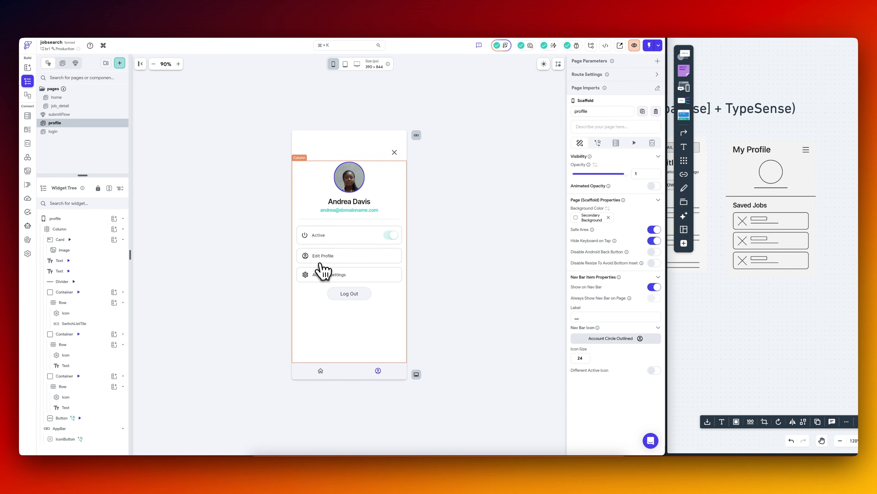
pyautogui.click(304, 238)
pyautogui.click(298, 237)
pyautogui.press('Delete')
pyautogui.click(298, 236)
pyautogui.press('Delete')
pyautogui.click(298, 235)
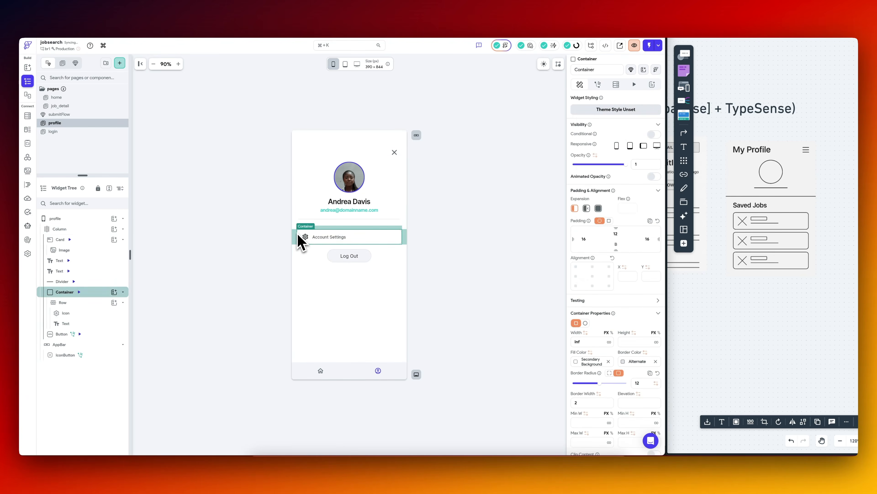
pyautogui.press('Delete')
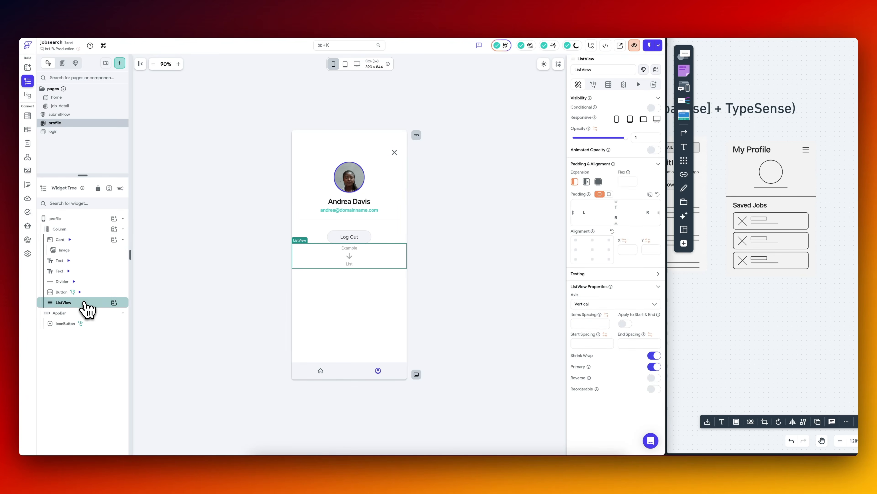
# Step: Place a ListView with expanded sizing between the profile page's divider and the Log Out button
pyautogui.moveTo(84, 292); pyautogui.dragTo(85, 305)
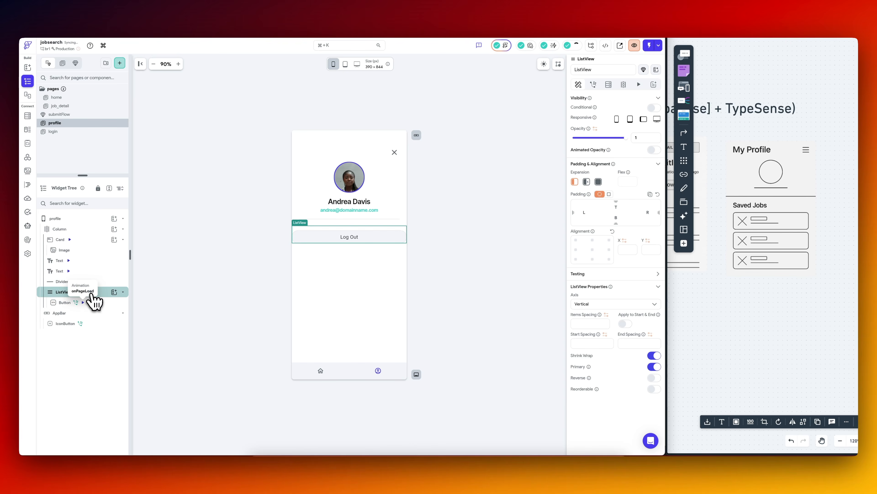
pyautogui.click(598, 182)
pyautogui.moveTo(65, 302); pyautogui.dragTo(96, 308)
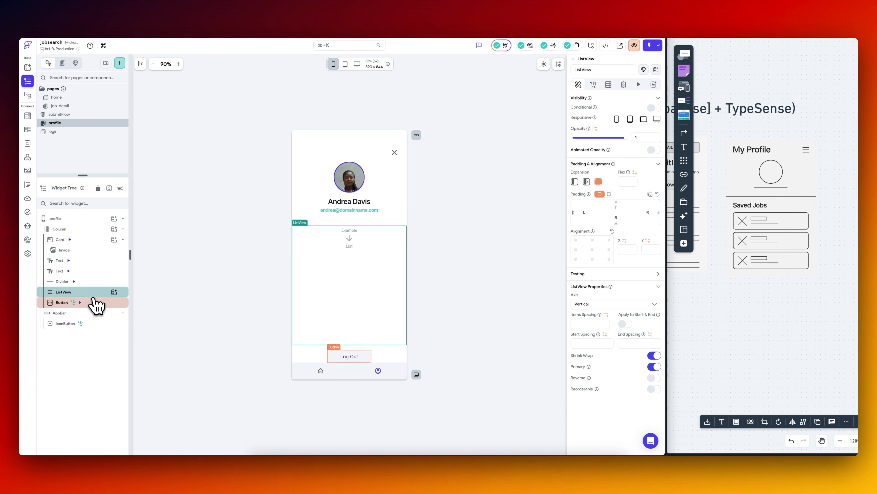
# Step: Paste the copied job Card onto the profile page and nest it inside the ListView
pyautogui.click(114, 292)
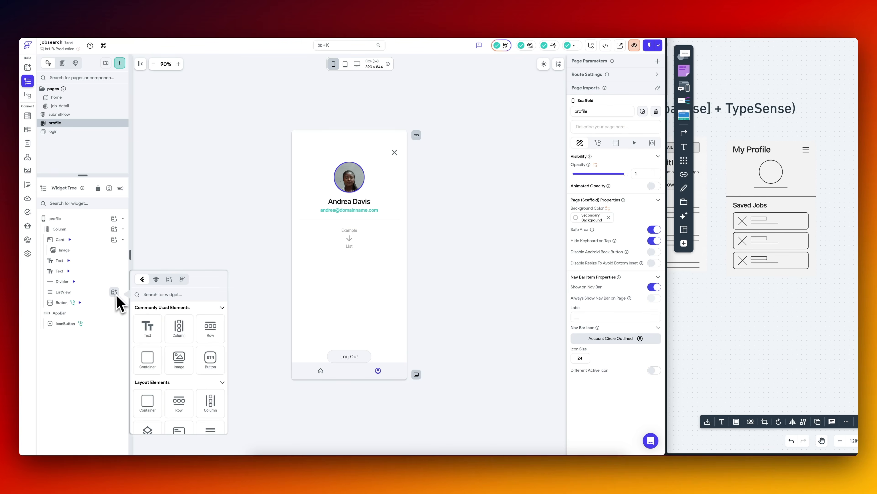
pyautogui.click(148, 360)
pyautogui.click(307, 264)
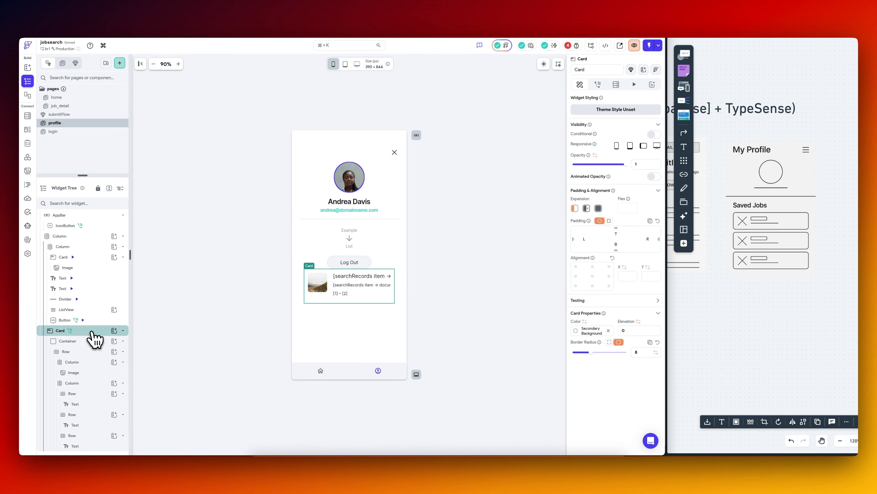
pyautogui.moveTo(90, 331); pyautogui.dragTo(93, 310)
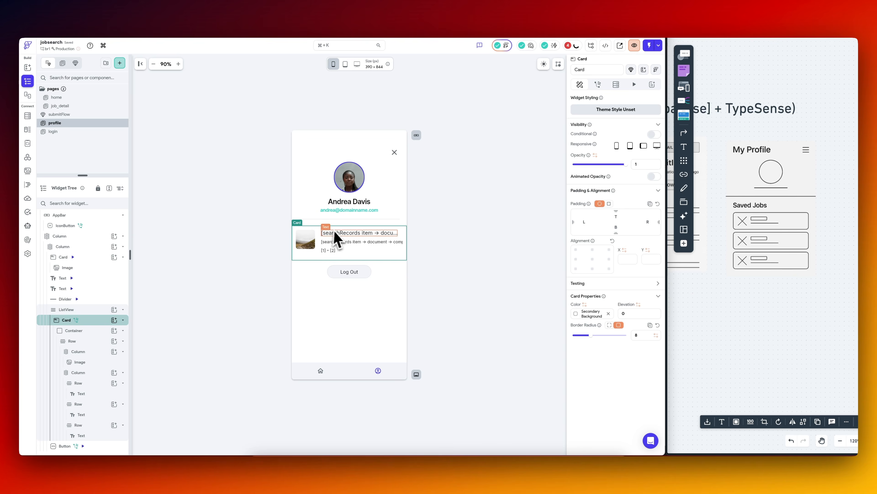
# Step: Add a ProfileGraphQL API call backend query to the profile page's outer Column, passing the userId variable
pyautogui.click(98, 311)
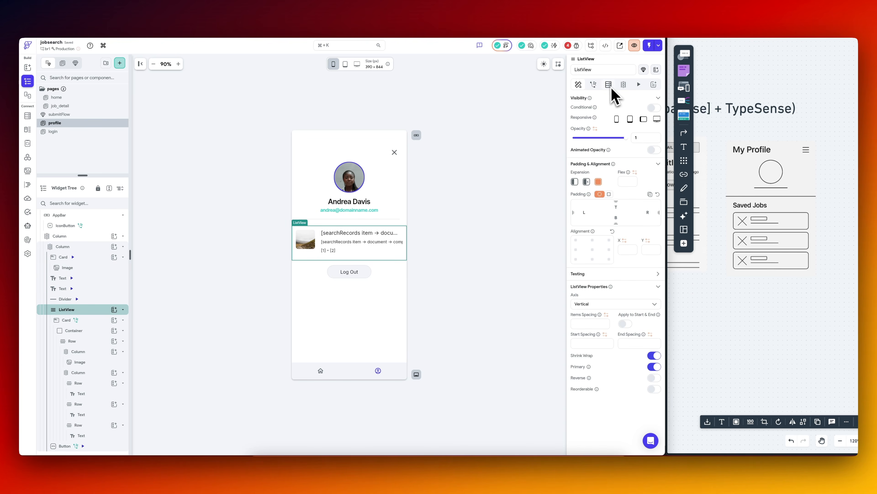
pyautogui.click(95, 216)
pyautogui.click(104, 236)
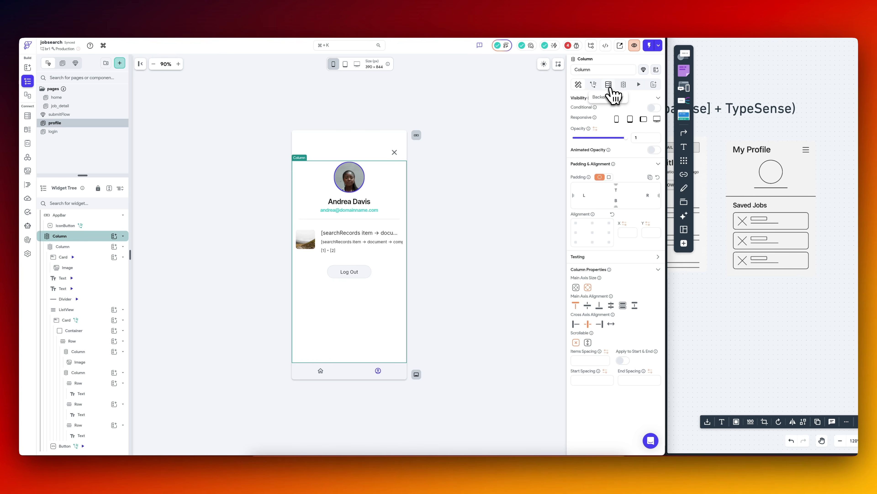
pyautogui.click(610, 90)
pyautogui.click(639, 101)
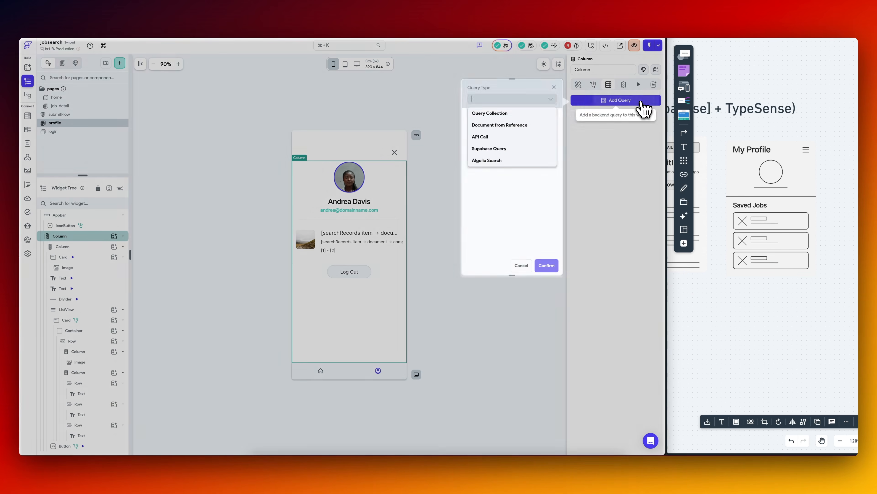
pyautogui.click(513, 149)
pyautogui.click(512, 124)
pyautogui.click(521, 100)
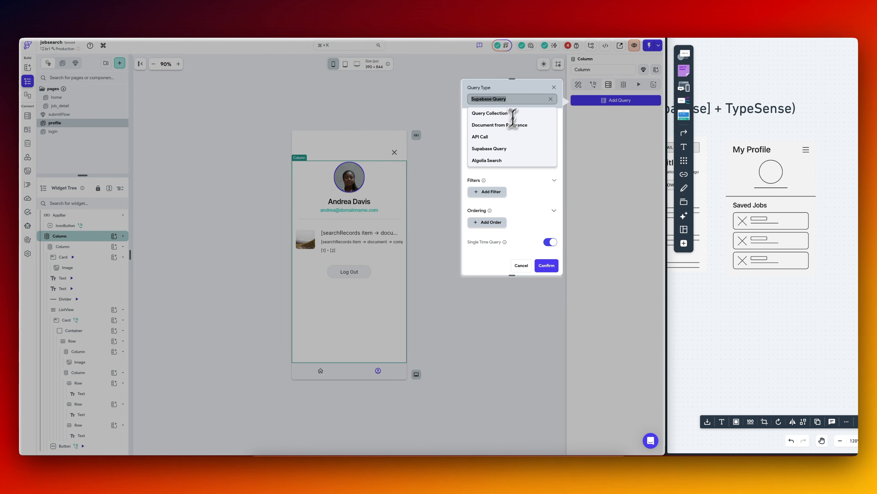
pyautogui.click(506, 140)
pyautogui.click(495, 198)
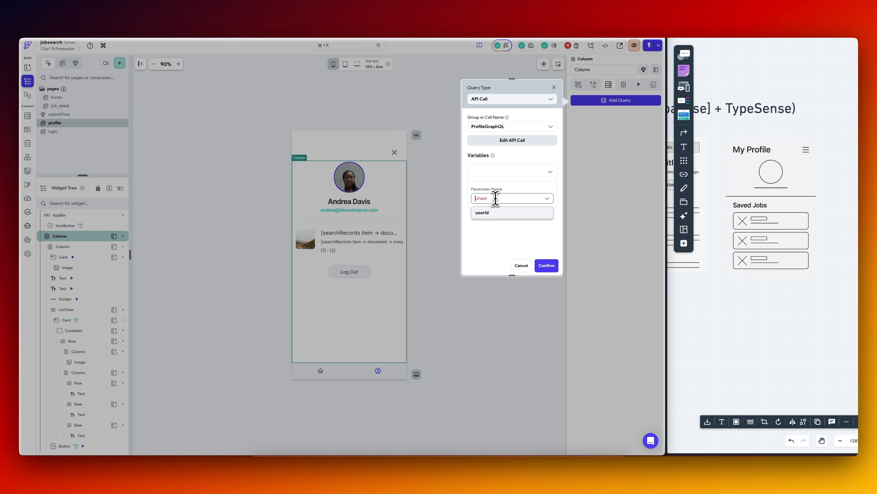
pyautogui.click(491, 213)
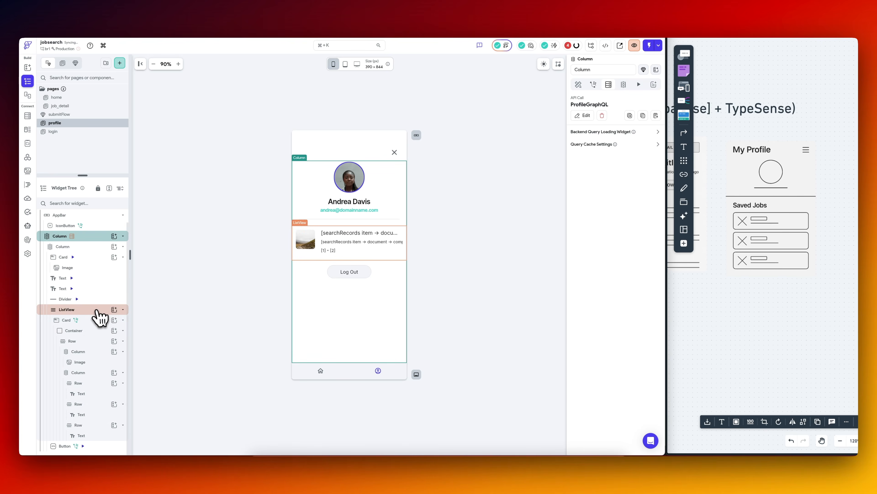
# Step: Test the ProfileGraphQL API call again and examine its selected and recommended JSON paths for the applied jobs
pyautogui.click(96, 312)
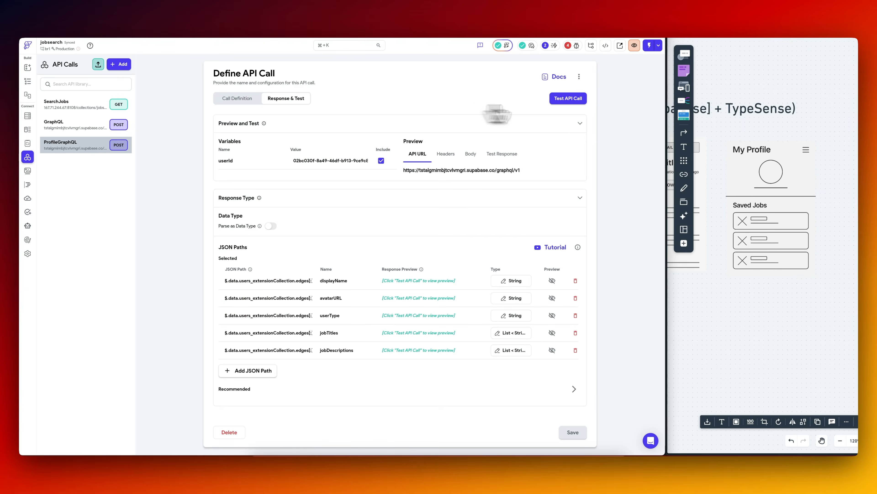
pyautogui.click(568, 98)
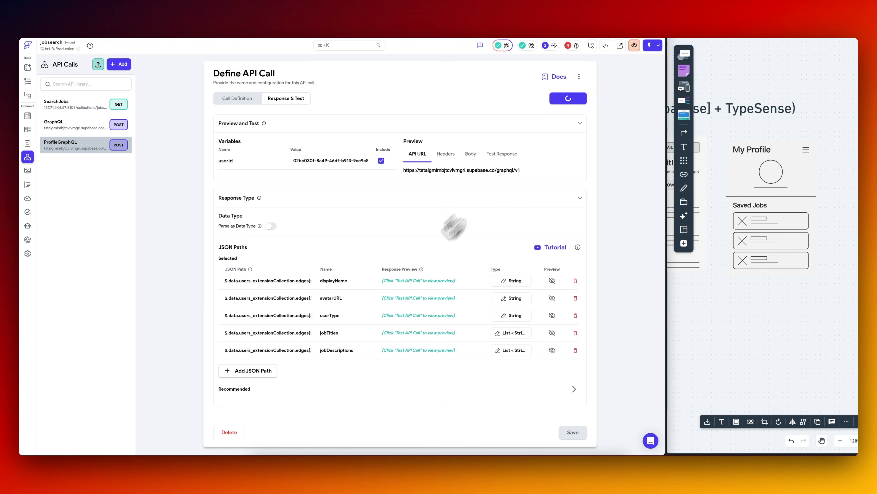
pyautogui.scroll(-6, 359, 334)
pyautogui.scroll(-4, 356, 335)
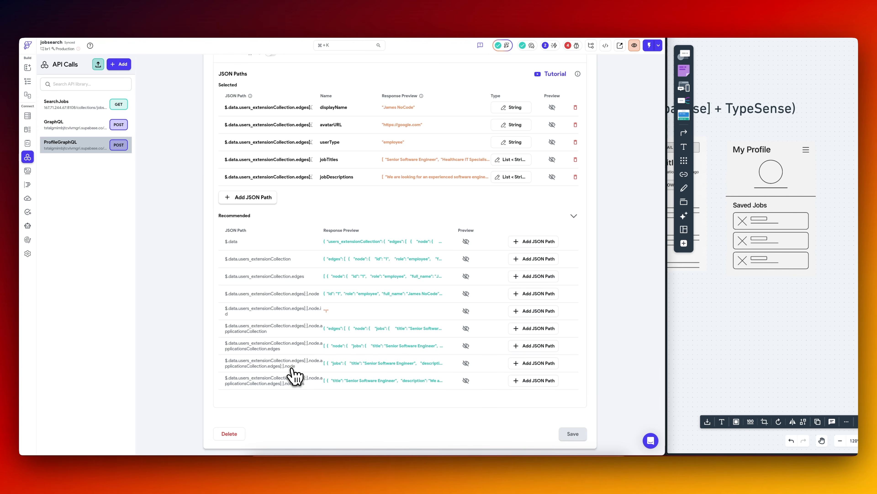
# Step: Add the recommended JSON path ending in applicationsCollection.edges[:].node to the ProfileGraphQL call and name it jobs
pyautogui.moveTo(338, 363)
pyautogui.click(347, 365)
pyautogui.click(339, 195)
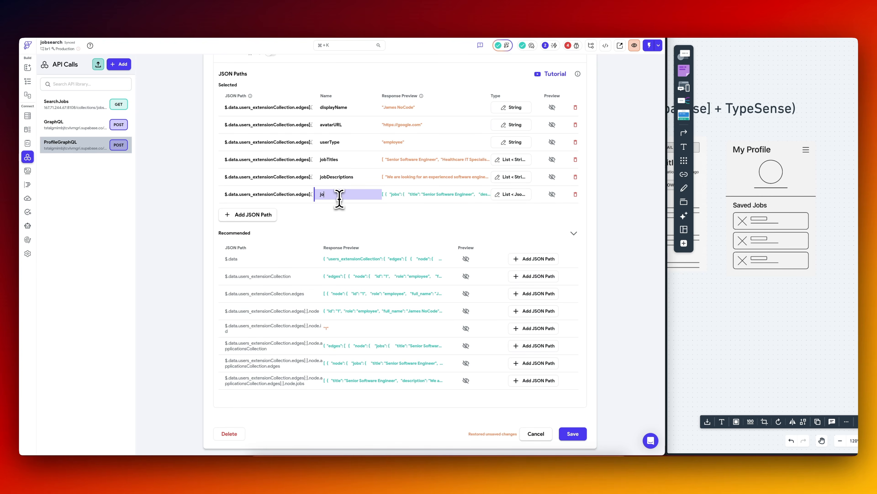
# Step: Generate the profile page ListView's children from the ProfileGraphQL response's jobs path, with jobItem as the variable name
pyautogui.click(28, 82)
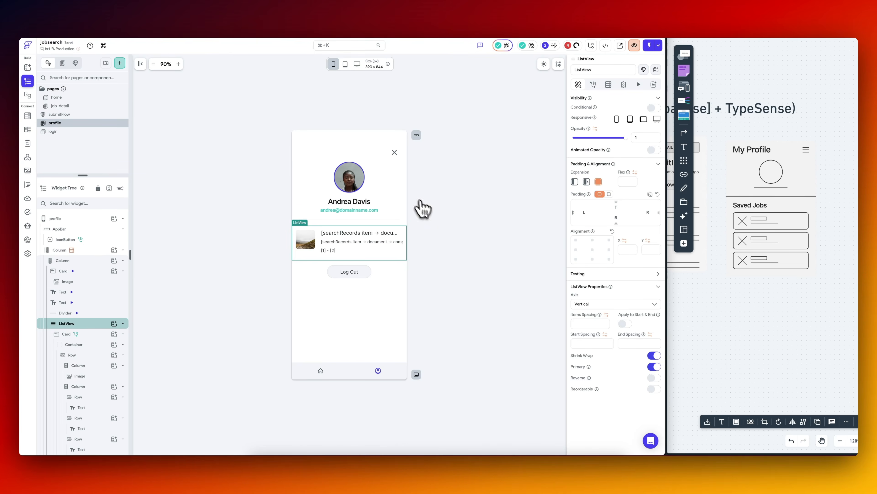
pyautogui.click(624, 85)
pyautogui.click(619, 158)
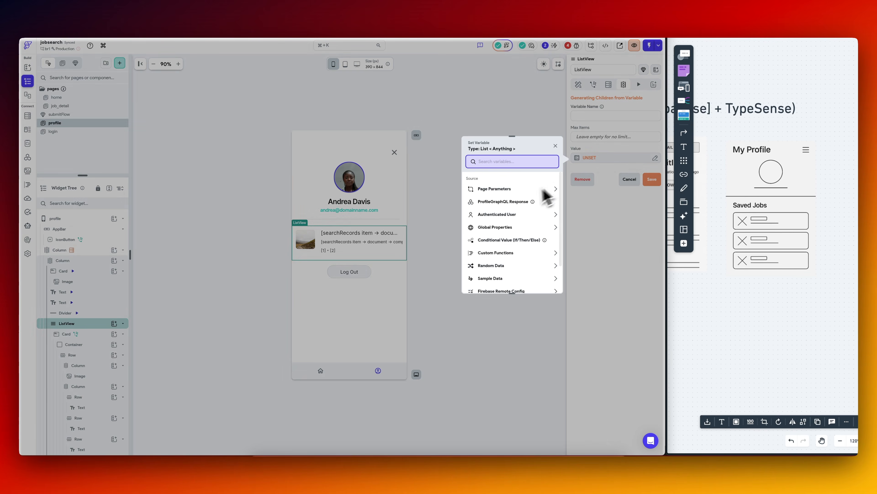
pyautogui.click(503, 202)
pyautogui.click(488, 288)
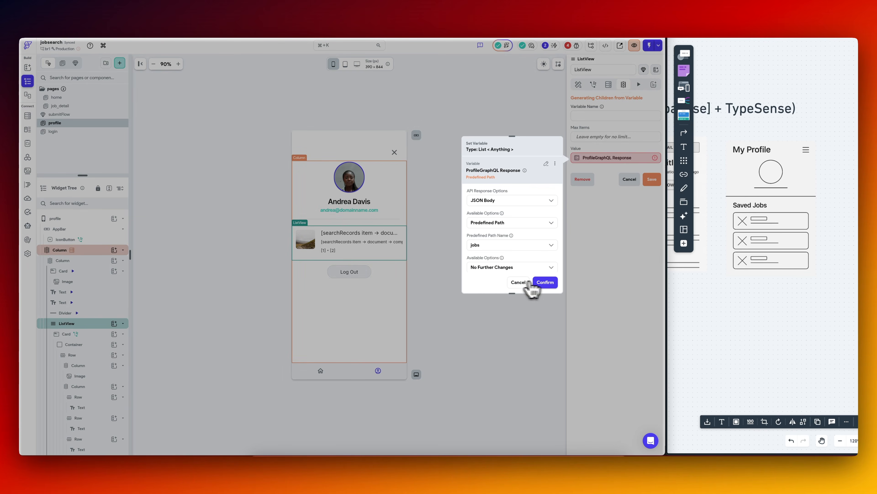
pyautogui.click(539, 282)
pyautogui.click(610, 116)
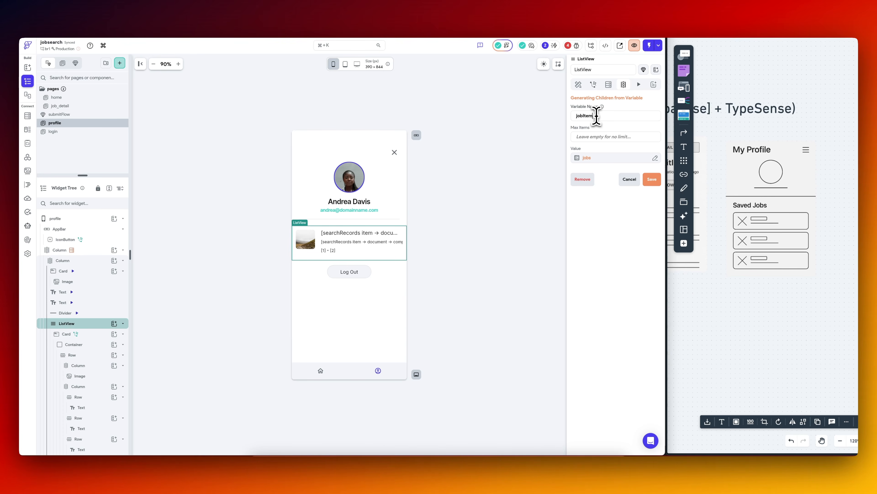
pyautogui.write('jobItem')
pyautogui.press('Return')
# Step: Bind the profile job card's title text to the jobItem variable with JSON path $.node.jobs.title
pyautogui.click(342, 234)
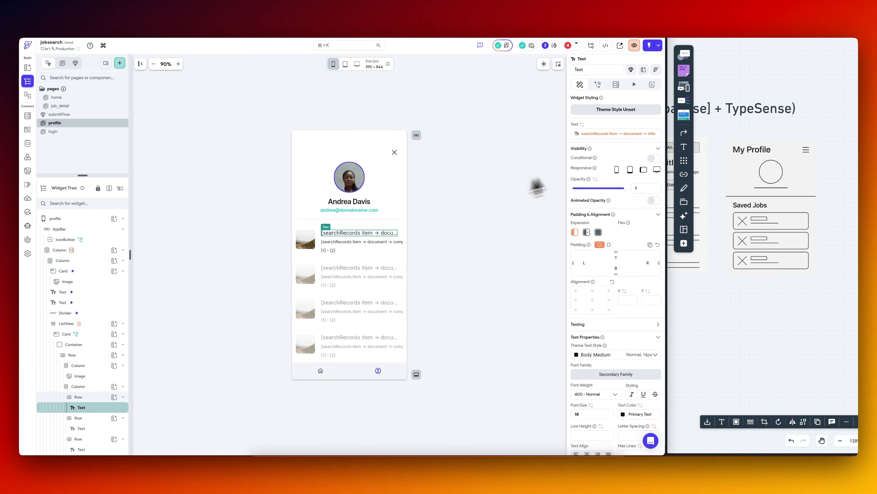
pyautogui.click(591, 134)
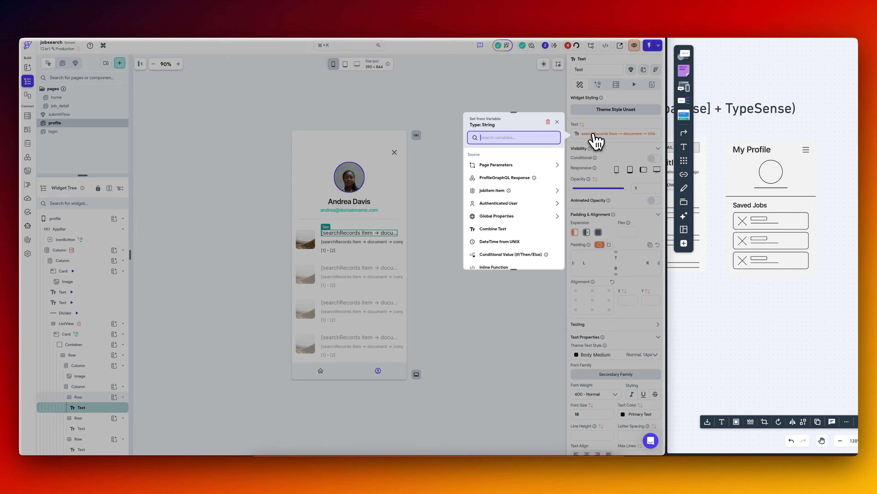
pyautogui.click(521, 192)
pyautogui.click(518, 178)
pyautogui.click(509, 201)
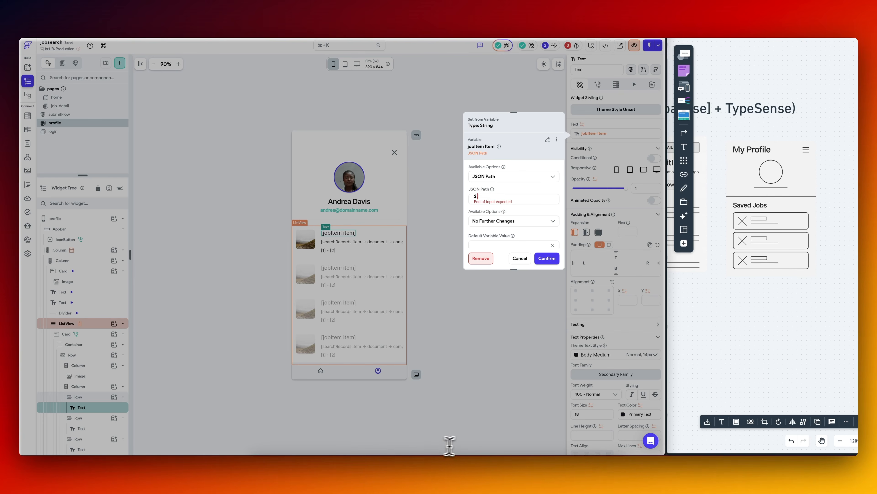
pyautogui.click(222, 18)
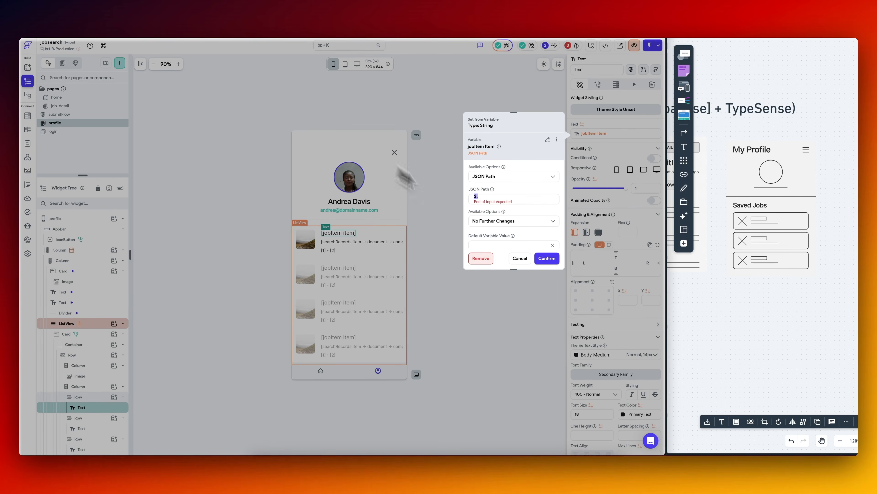
pyautogui.click(553, 259)
# Step: Remove the old searchRecords variable bindings from the second and third texts of the profile page's job card
pyautogui.click(359, 242)
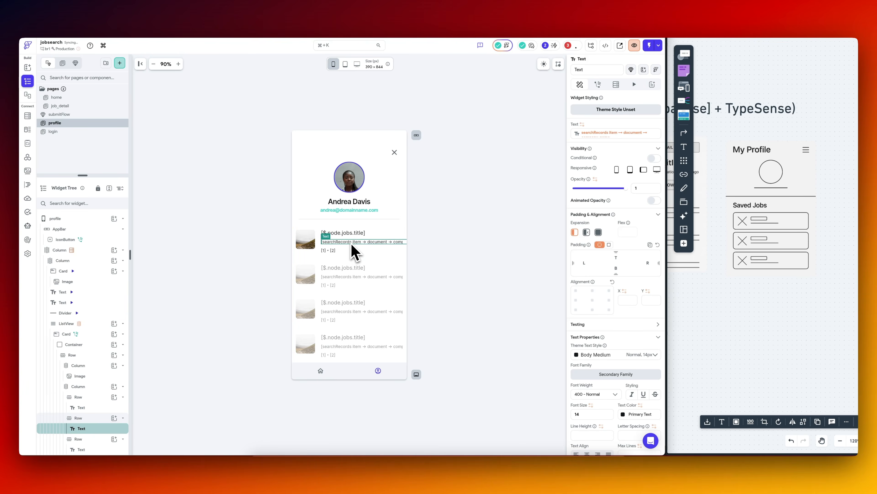
pyautogui.click(601, 135)
pyautogui.click(519, 180)
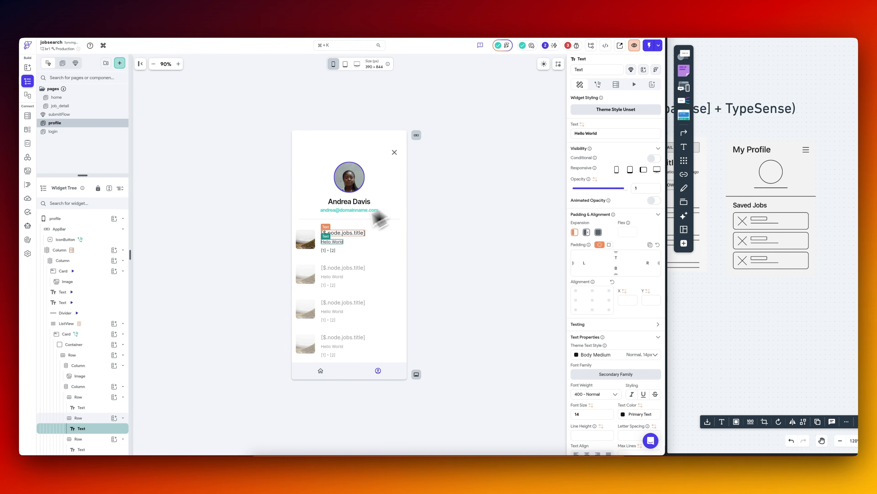
pyautogui.click(331, 251)
pyautogui.click(599, 134)
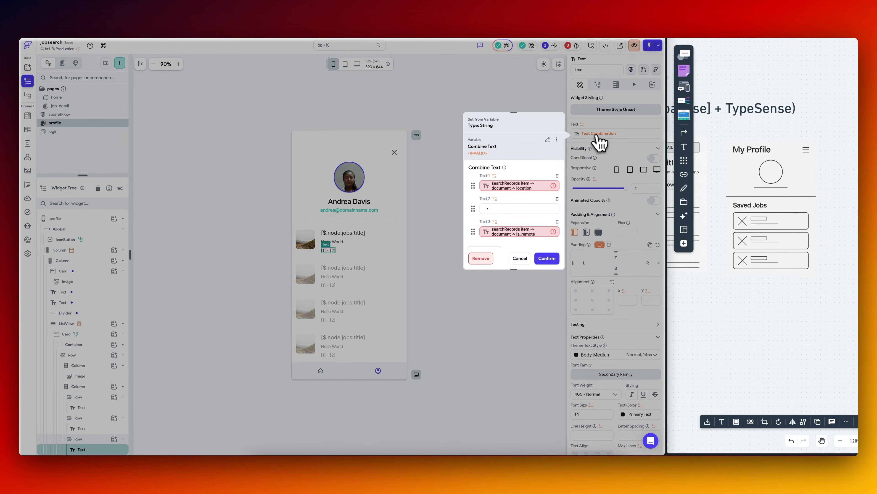
pyautogui.click(482, 258)
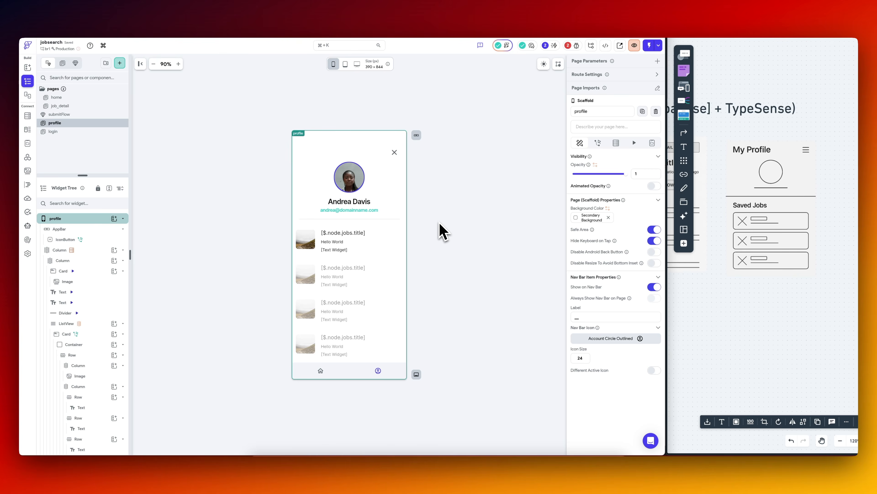
# Step: Bind the profile page's name text to the displayName path of the ProfileGraphQL response
pyautogui.click(362, 204)
pyautogui.click(582, 124)
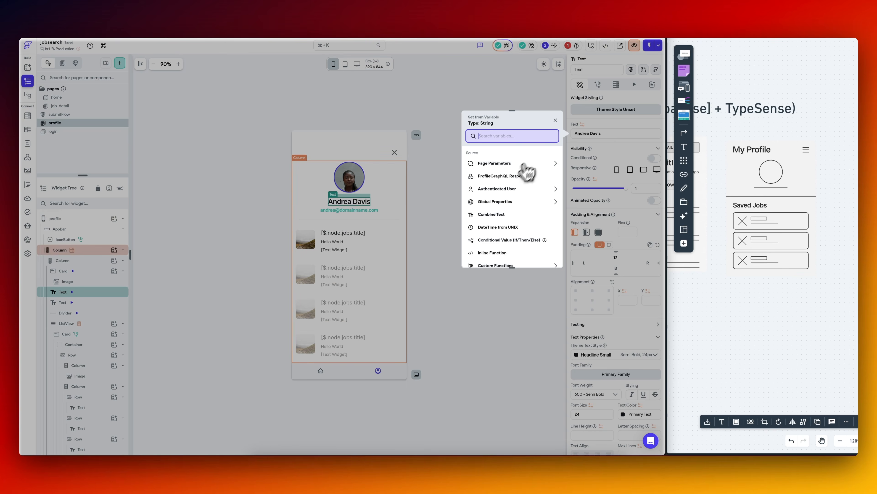
pyautogui.click(519, 175)
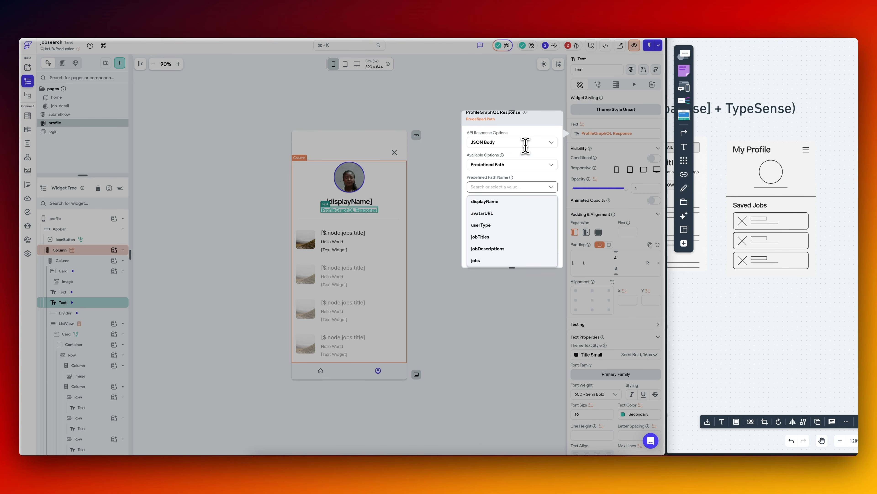
# Step: Bind the profile page's email text to the authenticated user's Email
pyautogui.click(477, 258)
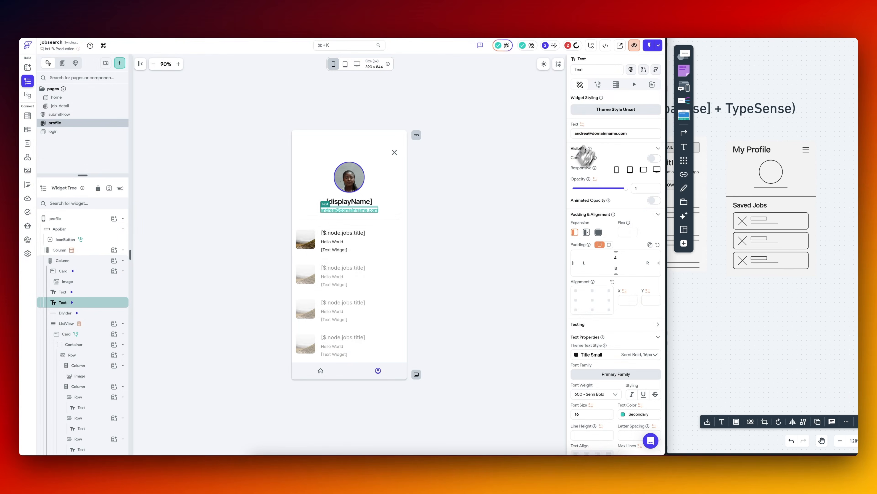
pyautogui.click(582, 125)
pyautogui.click(535, 191)
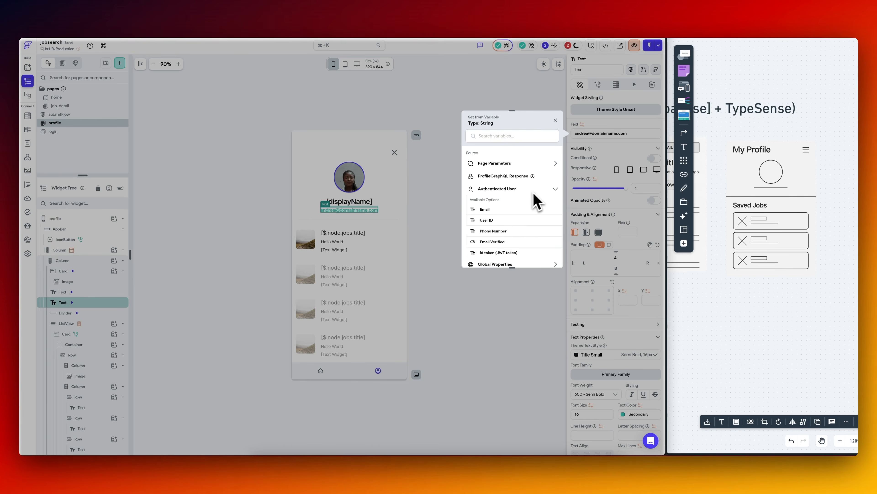
pyautogui.click(508, 209)
pyautogui.click(457, 222)
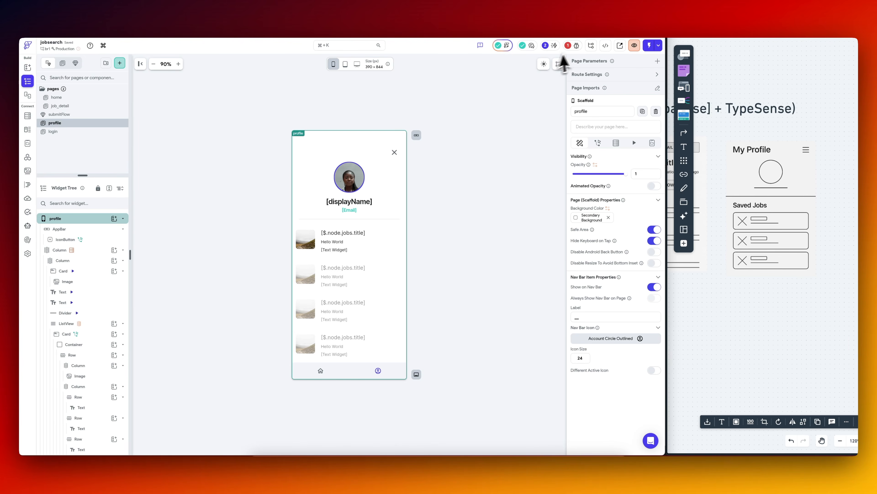
# Step: Open the flagged project issue and delete the job card's Navigate To job_detail action
pyautogui.click(577, 45)
pyautogui.click(513, 94)
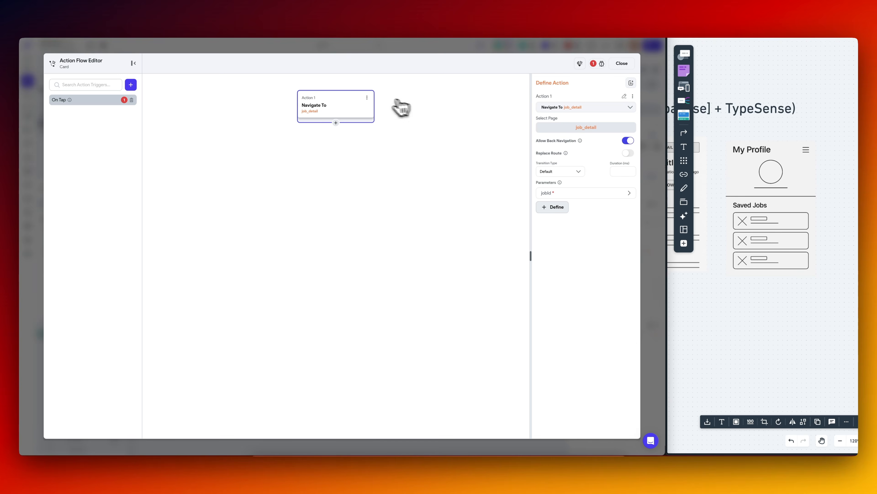
pyautogui.click(367, 98)
pyautogui.click(346, 149)
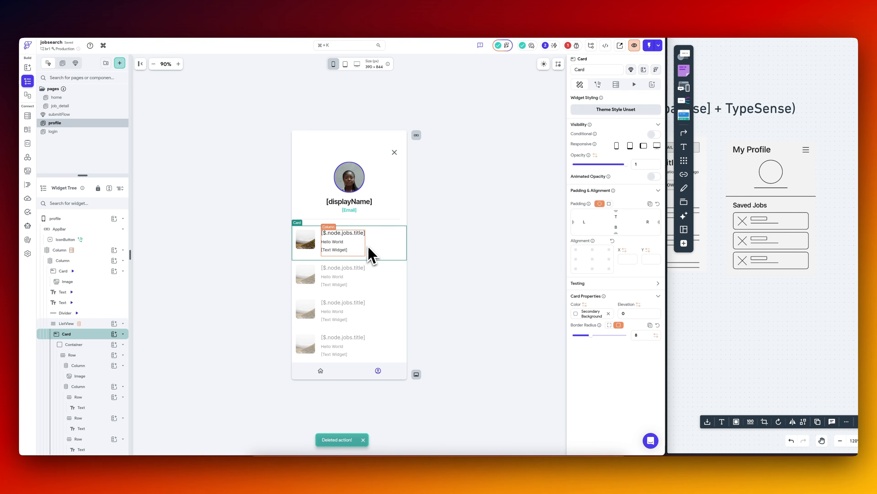
# Step: Delete the close IconButton from the profile page's AppBar
pyautogui.click(84, 239)
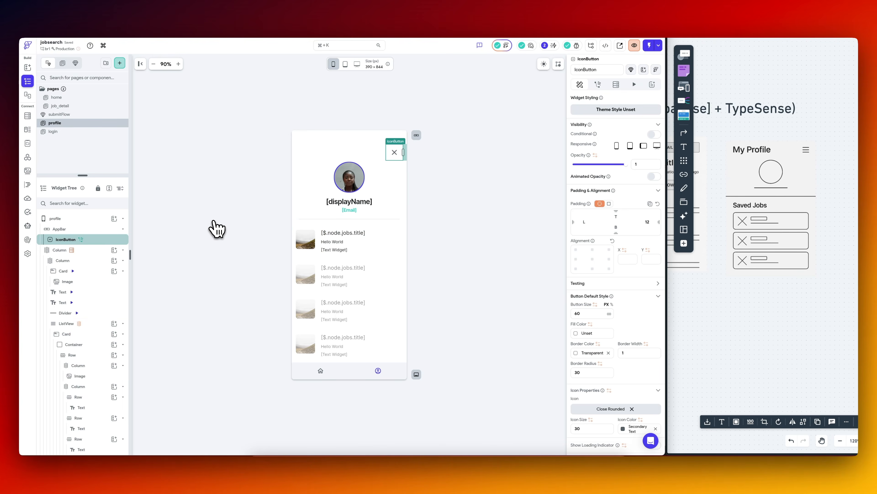
pyautogui.click(463, 176)
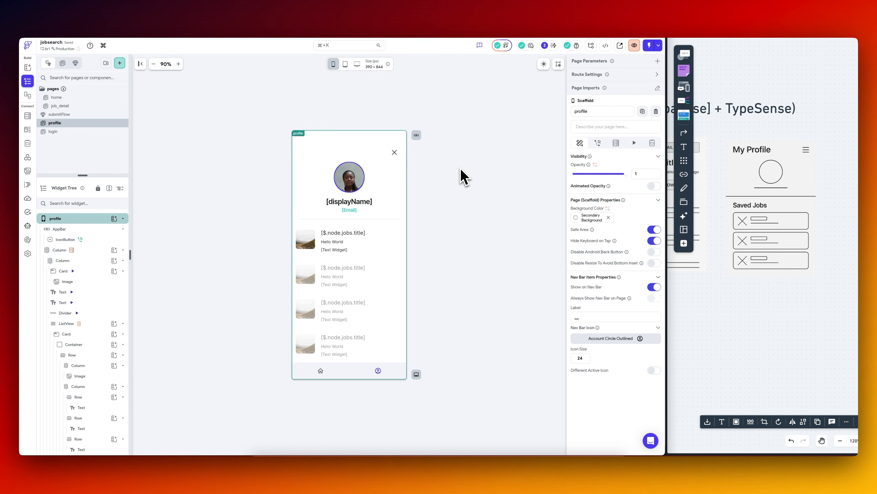
pyautogui.click(399, 157)
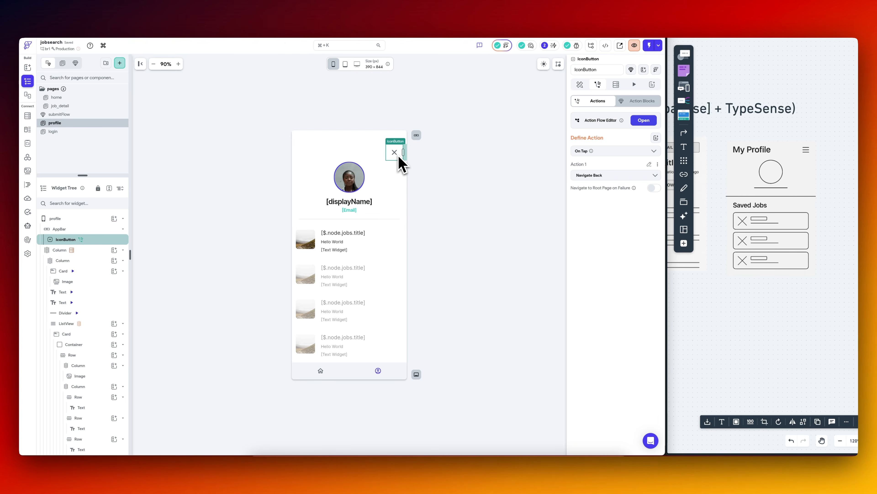
pyautogui.press('Delete')
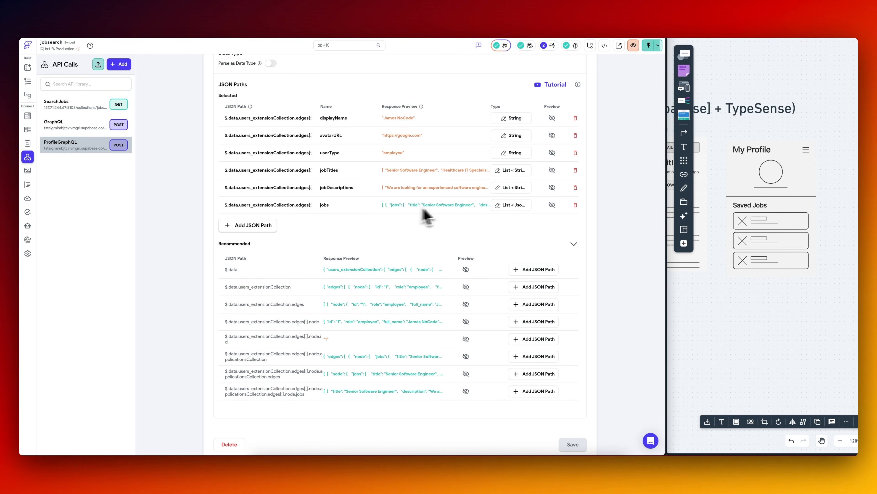
# Step: Preview the ProfileGraphQL call's jobs path and change the job card title's JSON path to $.jobs.title
pyautogui.scroll(1, 449, 211)
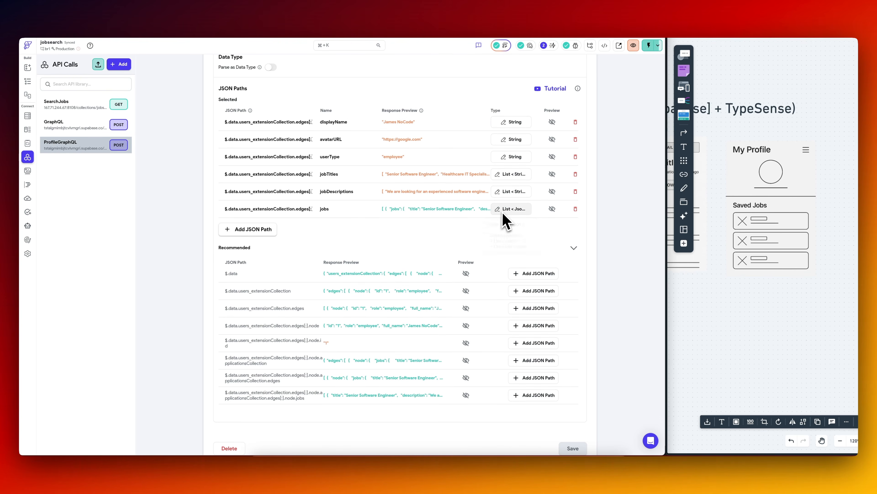
pyautogui.click(552, 209)
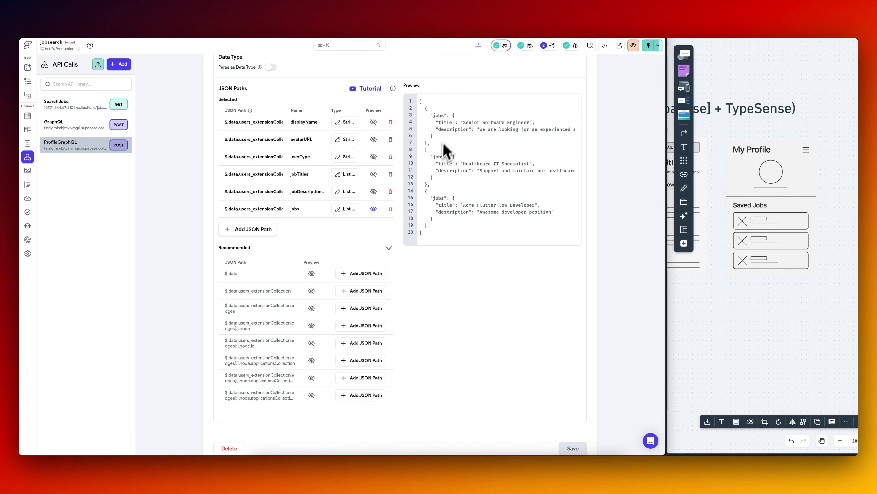
pyautogui.click(28, 81)
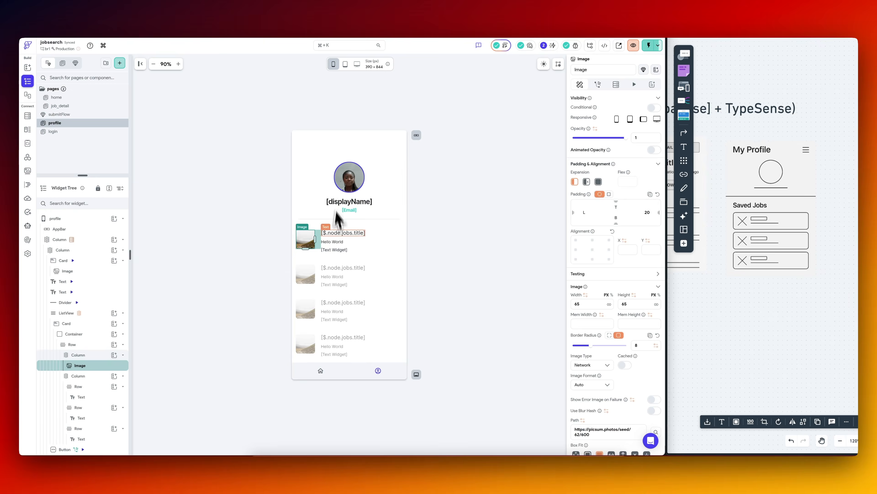
pyautogui.click(341, 236)
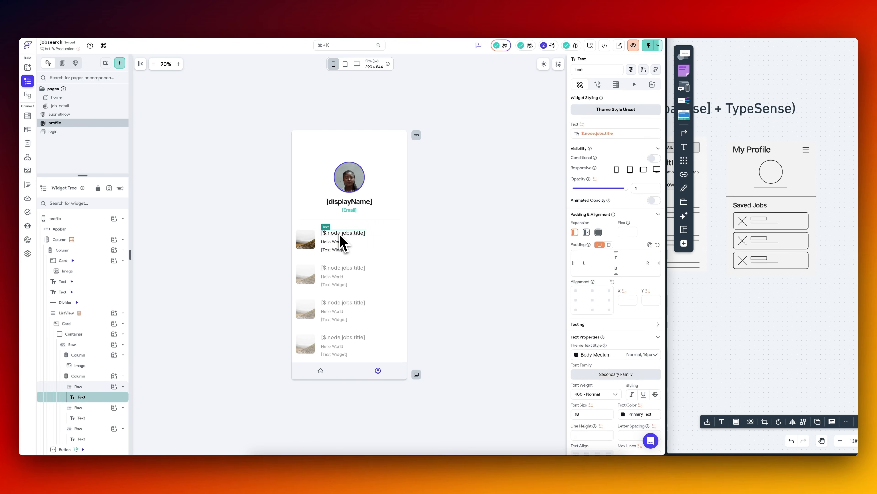
pyautogui.click(609, 134)
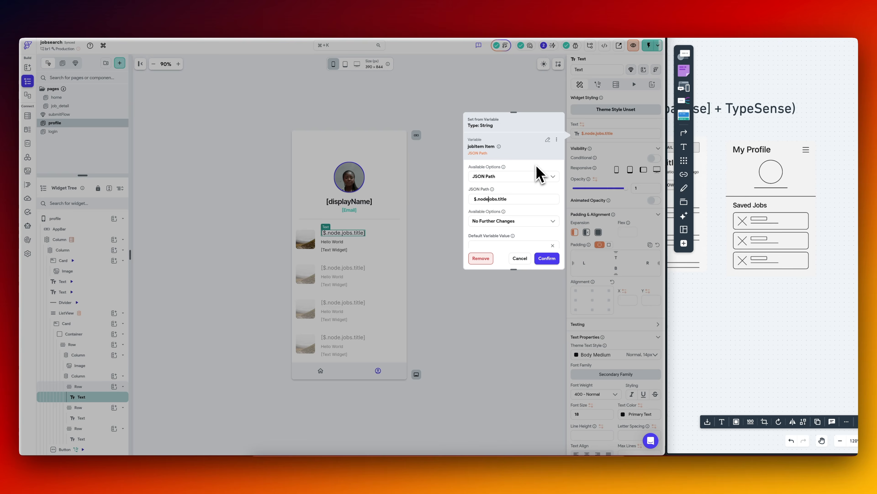
pyautogui.press('BackSpace')
pyautogui.click(547, 259)
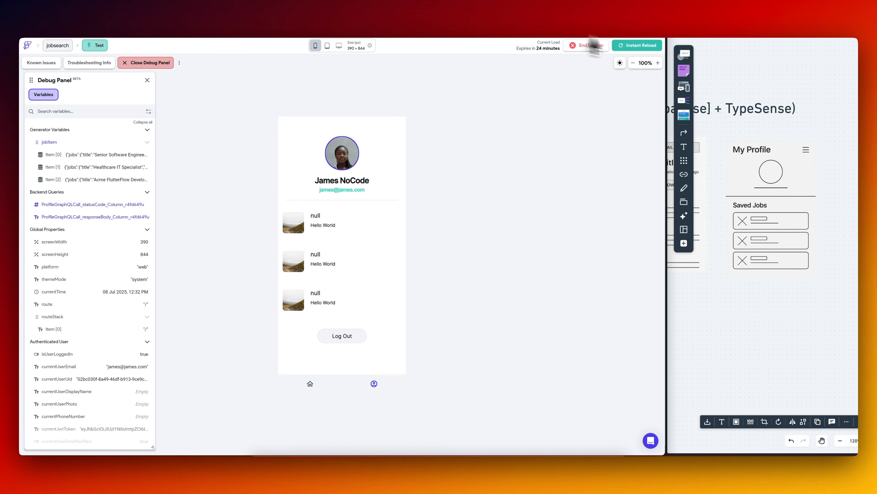
# Step: Run the app in a test session and check the user details and job titles on the profile page
pyautogui.click(637, 44)
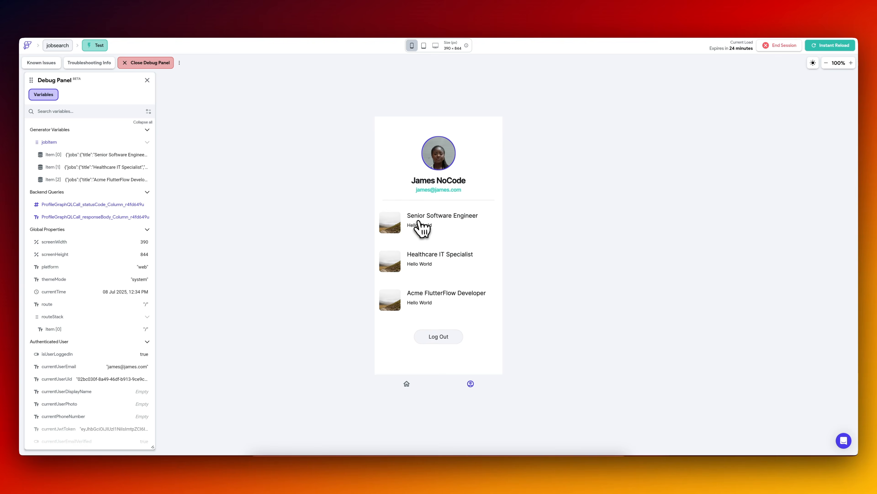
pyautogui.click(105, 20)
# Step: Examine how the second text in the home page's job card is bound to the searchRecords document's company_name field
pyautogui.click(435, 243)
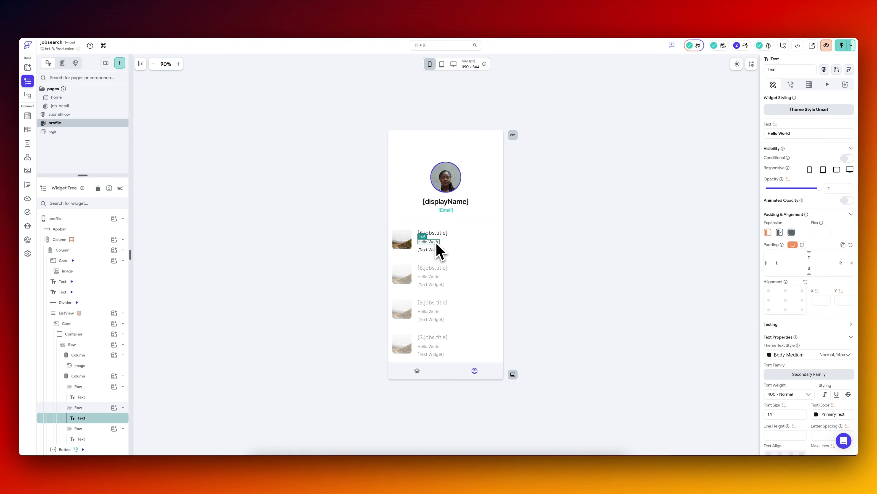
pyautogui.click(81, 105)
pyautogui.click(81, 98)
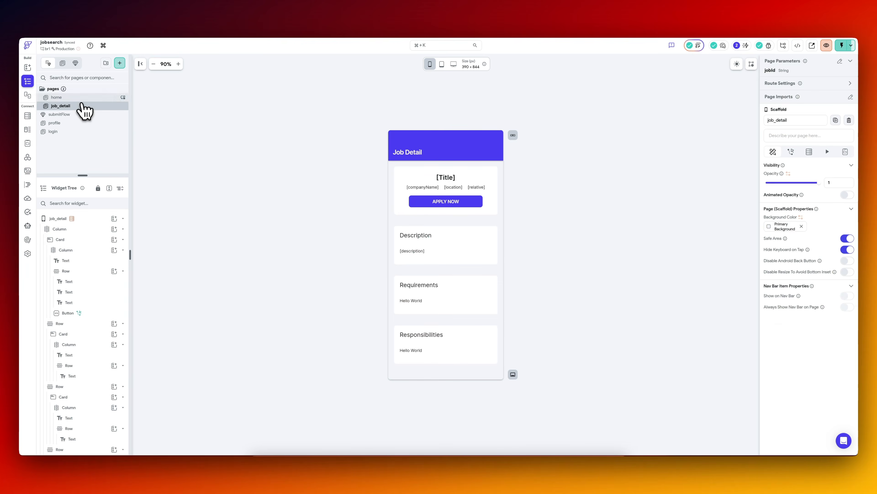
pyautogui.click(487, 221)
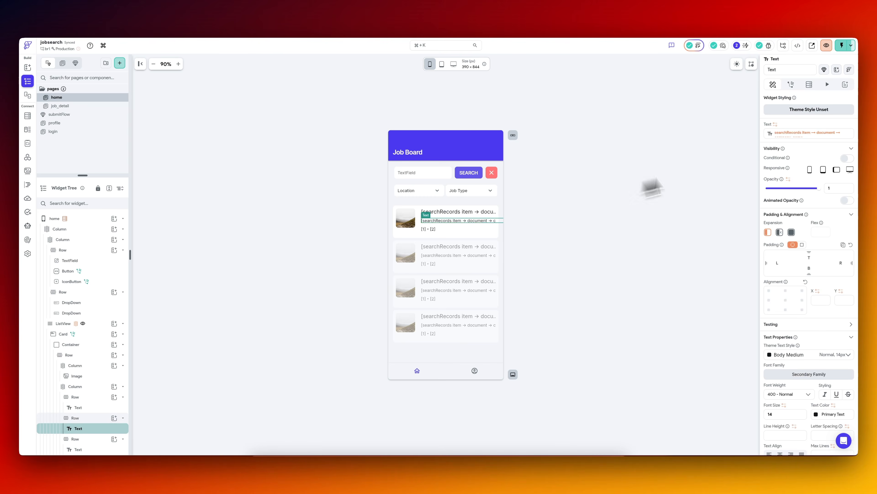
pyautogui.click(825, 136)
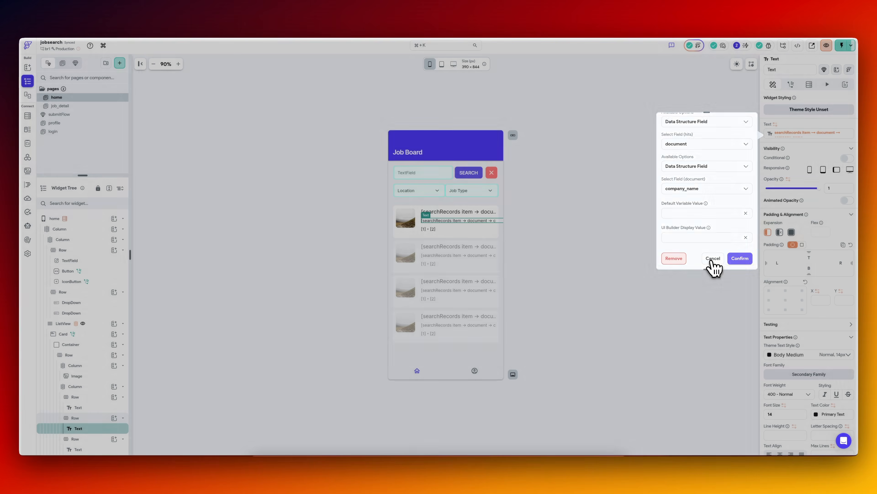
# Step: Open the profile page and start binding the job card's second text to the jobItem variable
pyautogui.click(713, 258)
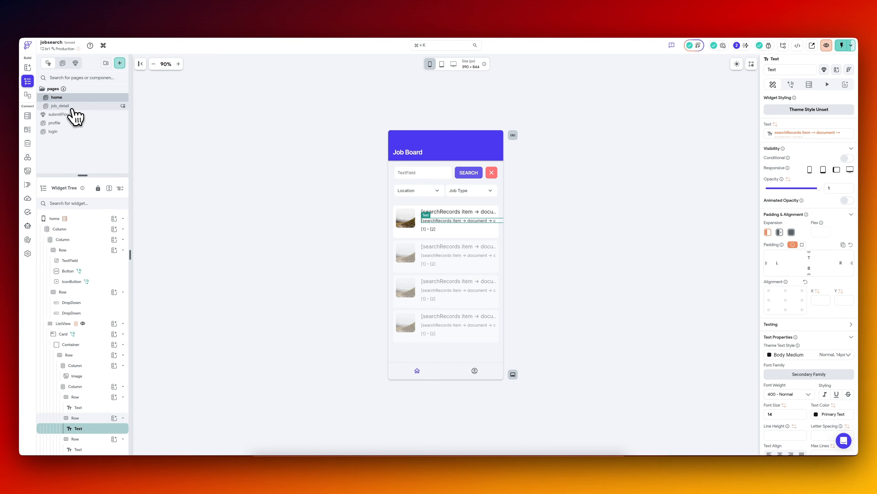
pyautogui.click(69, 123)
pyautogui.click(434, 243)
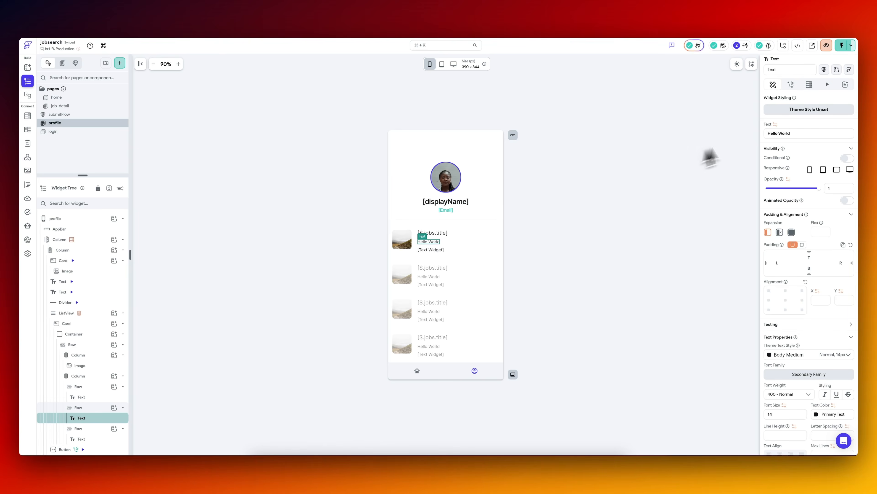
pyautogui.click(776, 124)
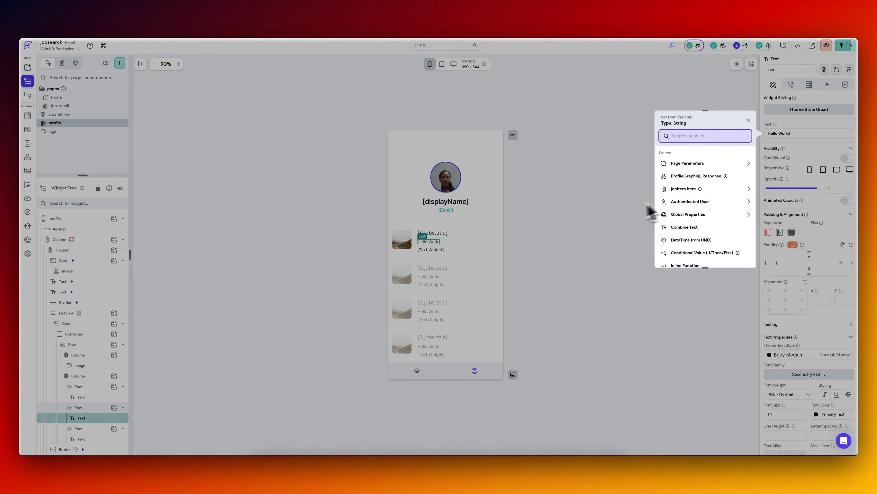
pyautogui.click(714, 190)
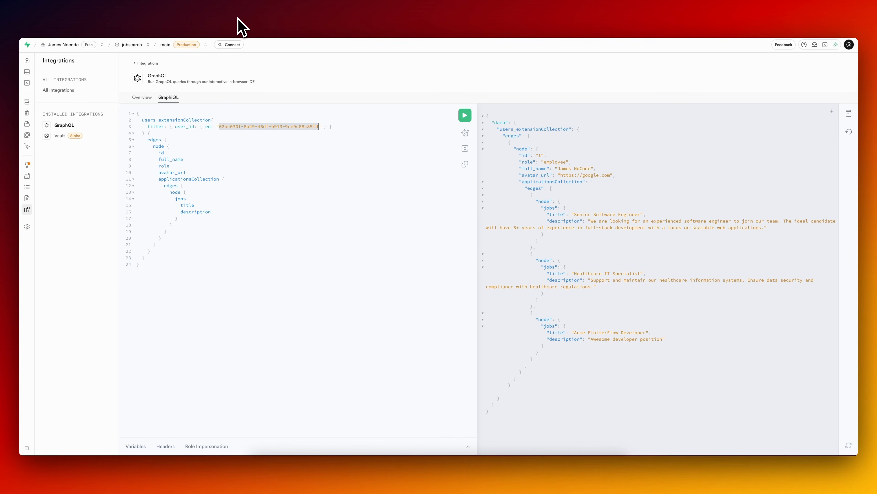
# Step: In Supabase's GraphiQL editor, add a companies block with the name field under jobs and run the query
pyautogui.click(225, 212)
pyautogui.press('Return')
pyautogui.write('comp')
pyautogui.press('Return')
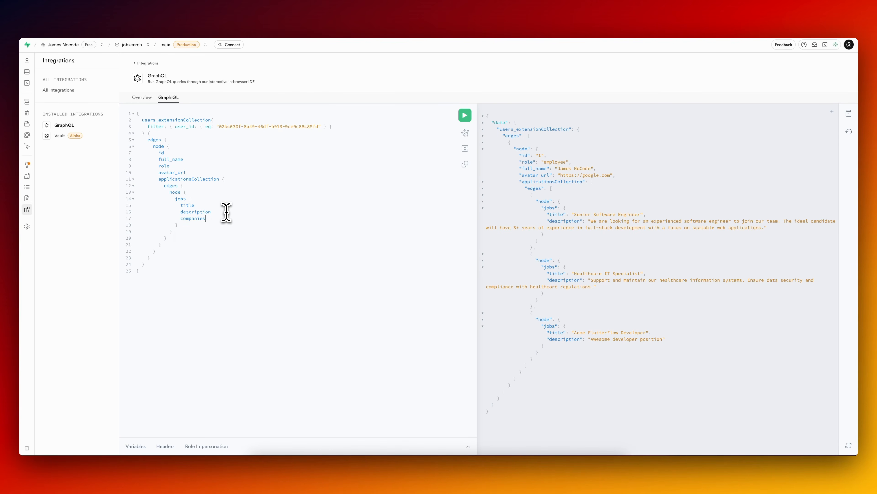
pyautogui.write('comp')
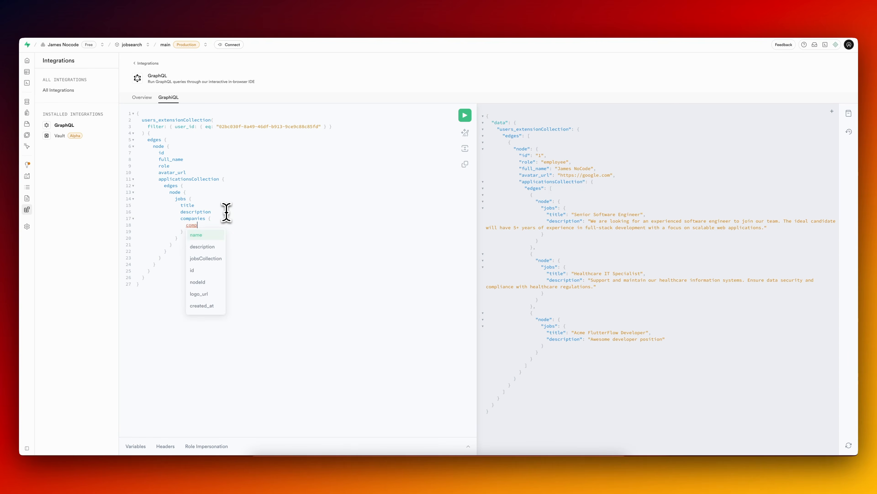
pyautogui.press('BackSpace')
pyautogui.press('BackSpace')
pyautogui.write('name')
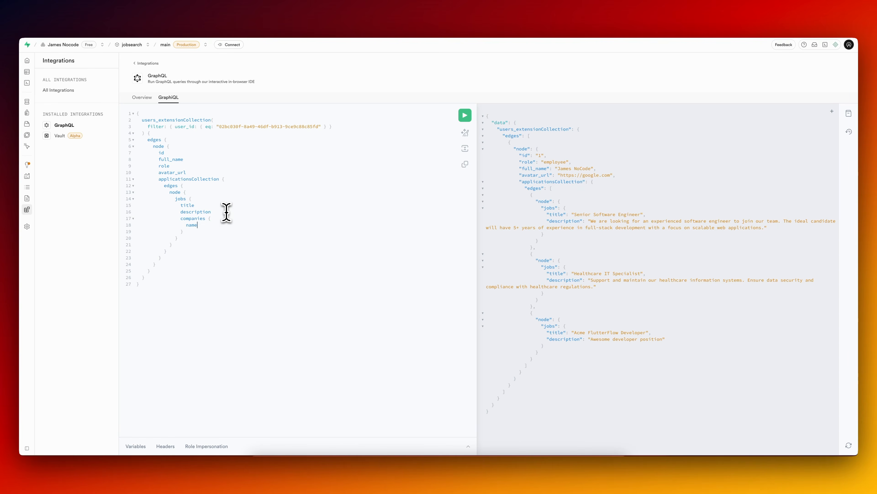
pyautogui.hotkey('ctrl', 'Return')
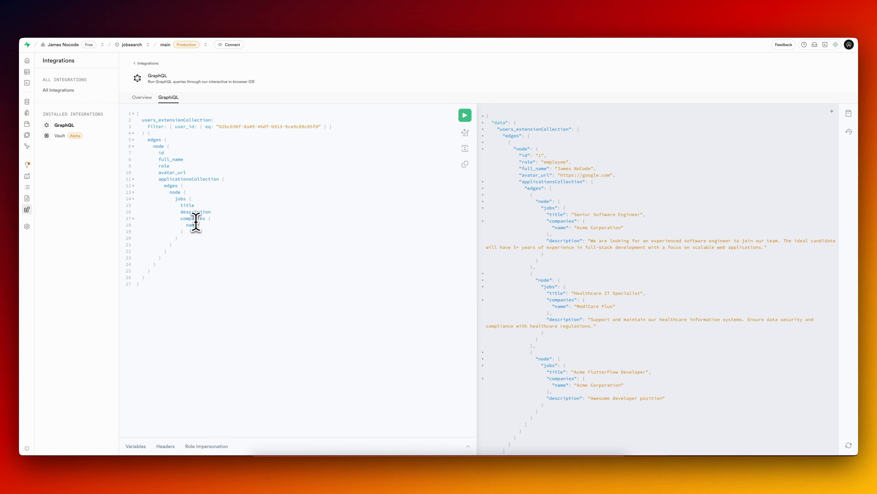
# Step: Back in FlutterFlow, add companies { name } to the jobs fields in the ProfileGraphQL call's body and test the call
pyautogui.click(105, 14)
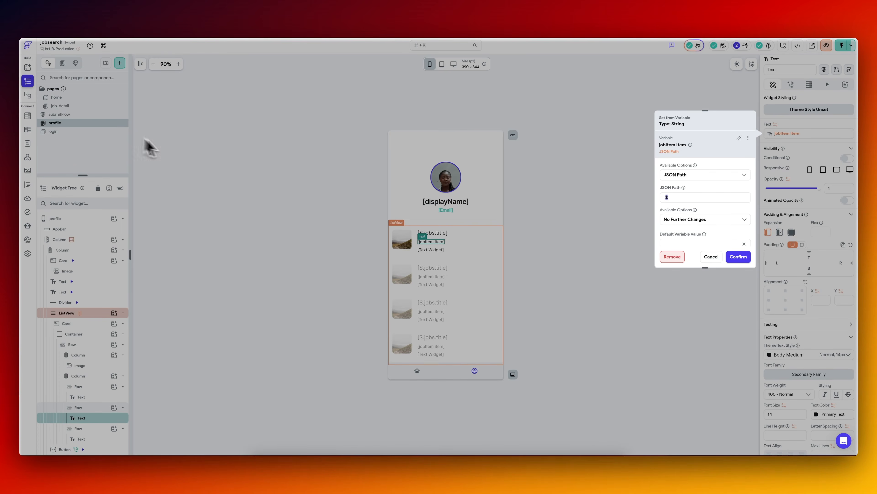
pyautogui.click(231, 201)
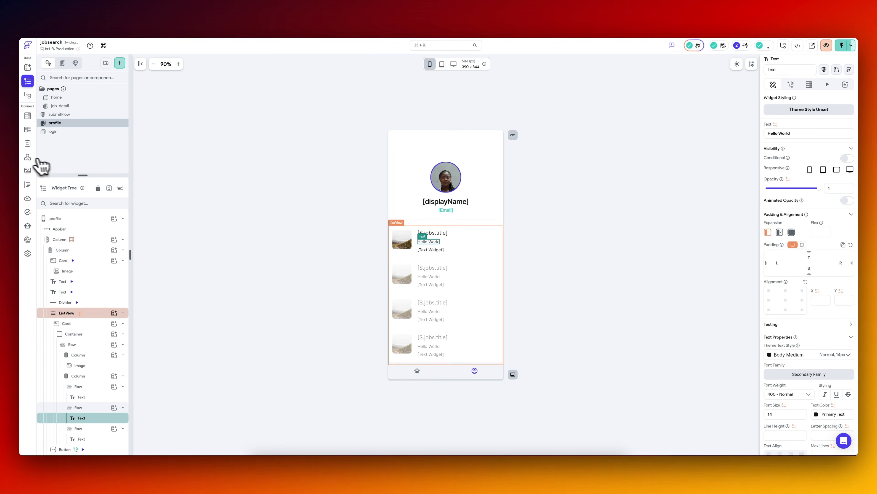
pyautogui.click(28, 156)
pyautogui.click(69, 149)
pyautogui.hscroll(10, 581, 263)
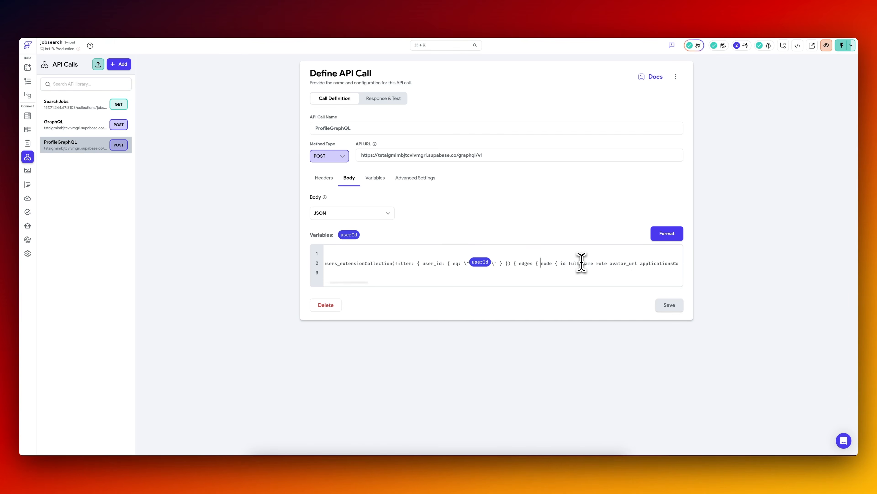
pyautogui.hscroll(4, 587, 262)
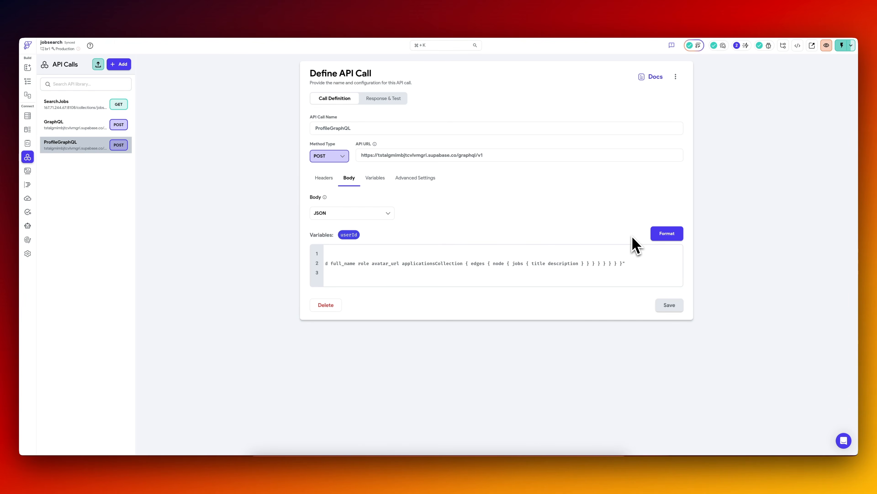
pyautogui.click(392, 99)
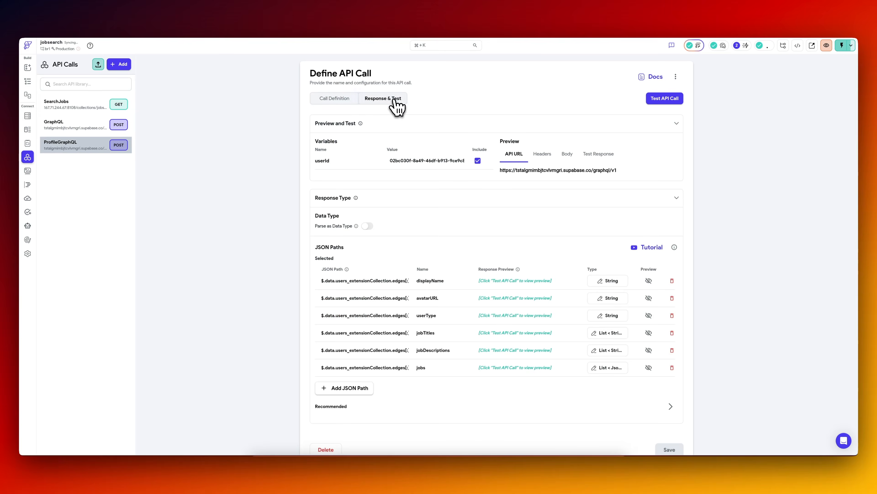
pyautogui.click(667, 102)
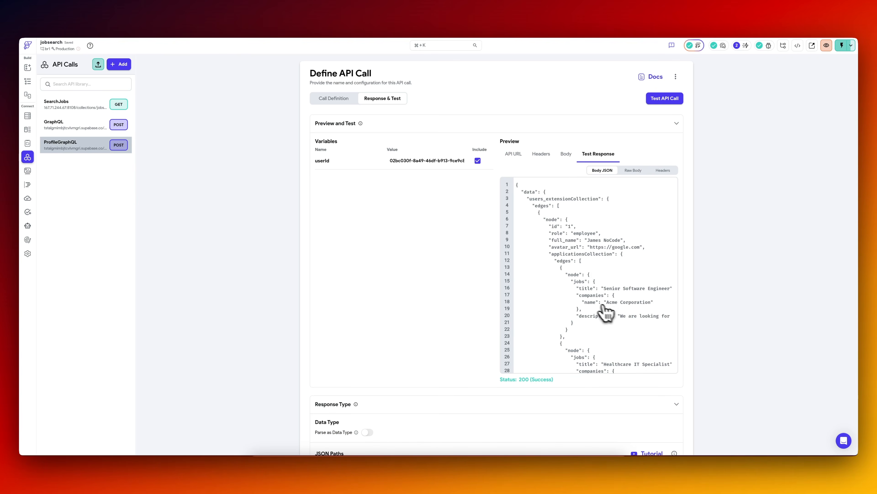
# Step: Copy the variable bound to the title text of the profile page's job card
pyautogui.click(28, 82)
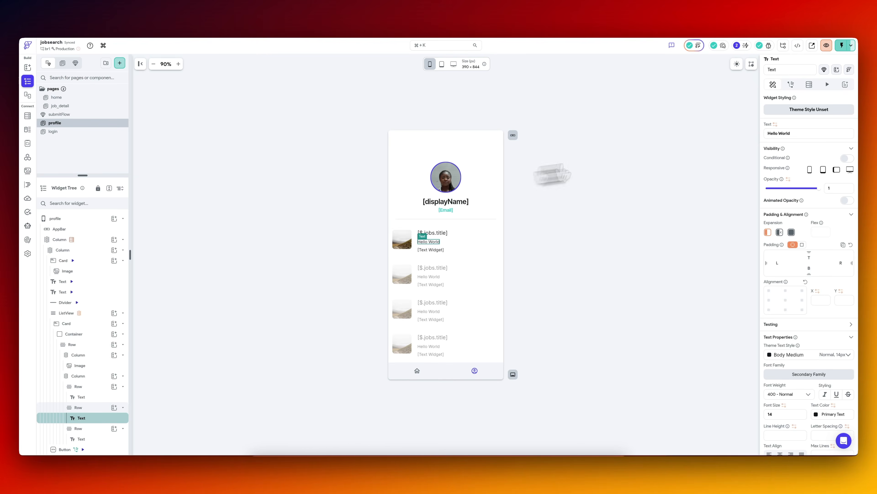
pyautogui.click(445, 235)
pyautogui.click(801, 137)
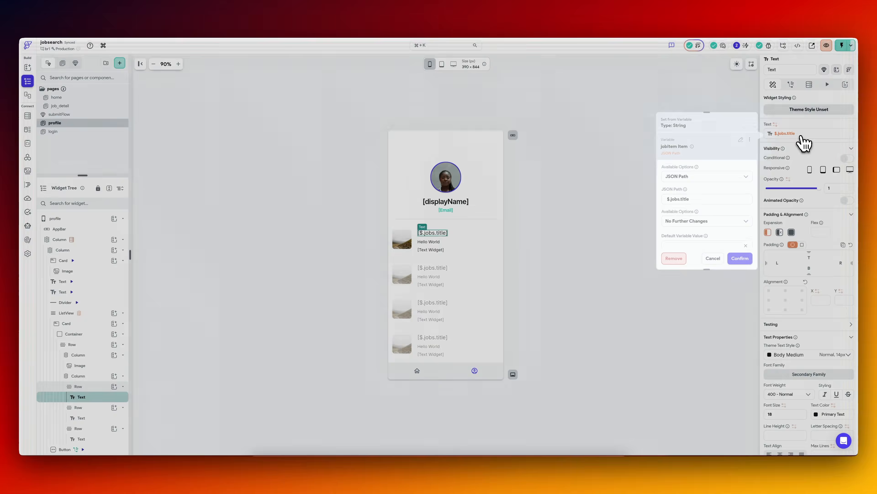
pyautogui.click(747, 149)
pyautogui.click(436, 243)
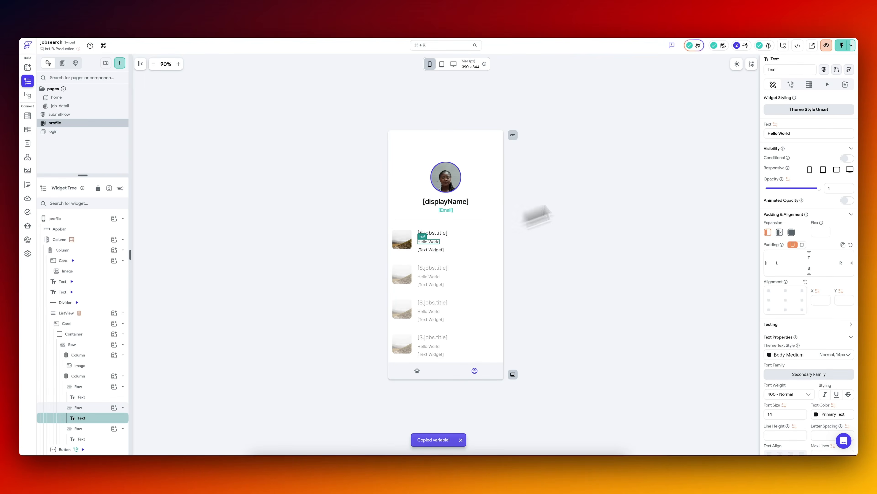
pyautogui.click(775, 125)
pyautogui.click(741, 123)
pyautogui.click(709, 198)
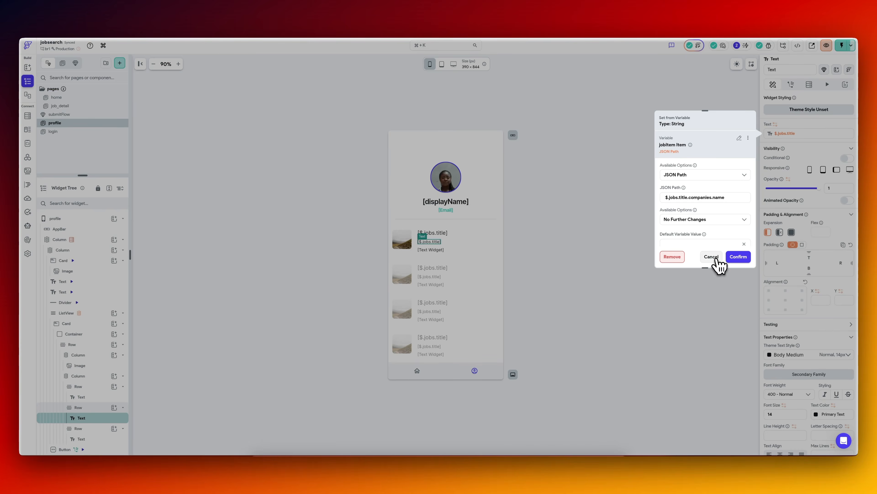
pyautogui.click(715, 257)
# Step: Preview the ProfileGraphQL call's jobs path and bind the job card's second text to the jobItem JSON path $.jobs.companies.name
pyautogui.click(27, 157)
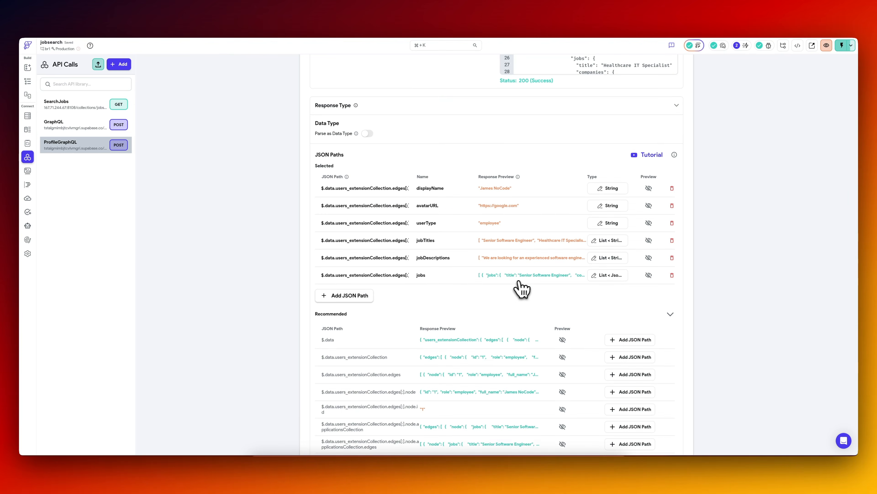
pyautogui.click(577, 275)
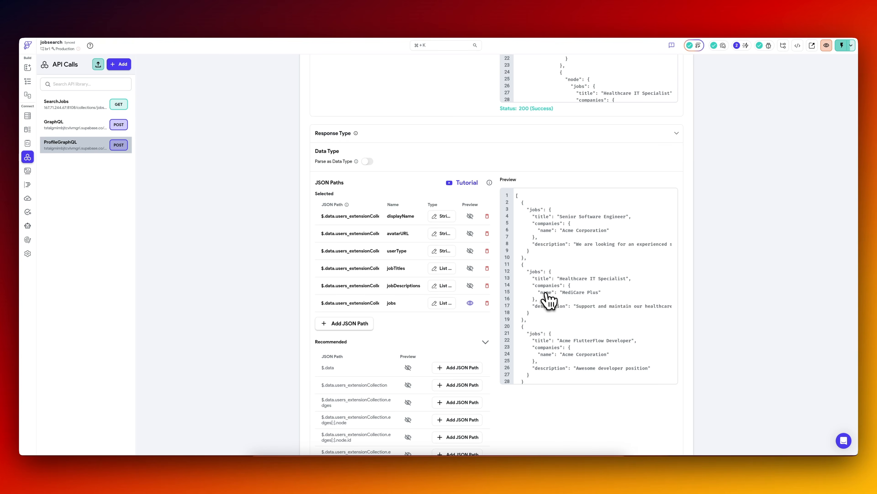
pyautogui.click(27, 82)
pyautogui.click(775, 125)
pyautogui.click(739, 122)
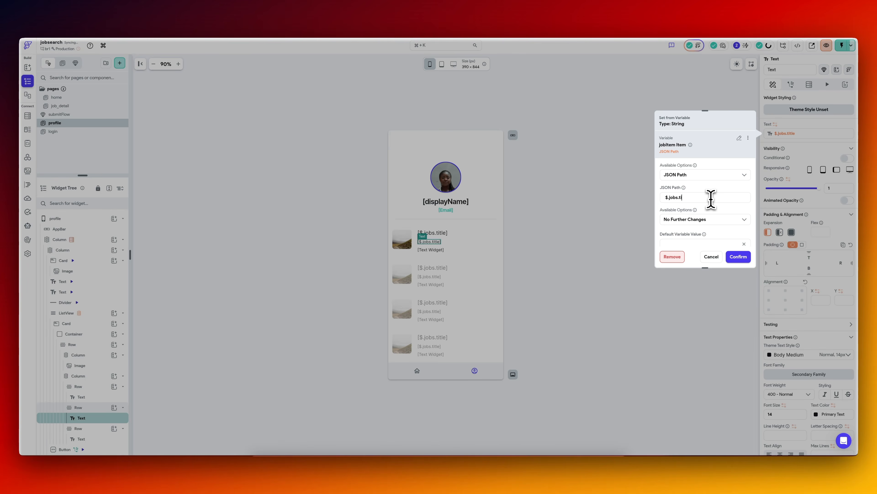
pyautogui.write('.name')
pyautogui.click(738, 257)
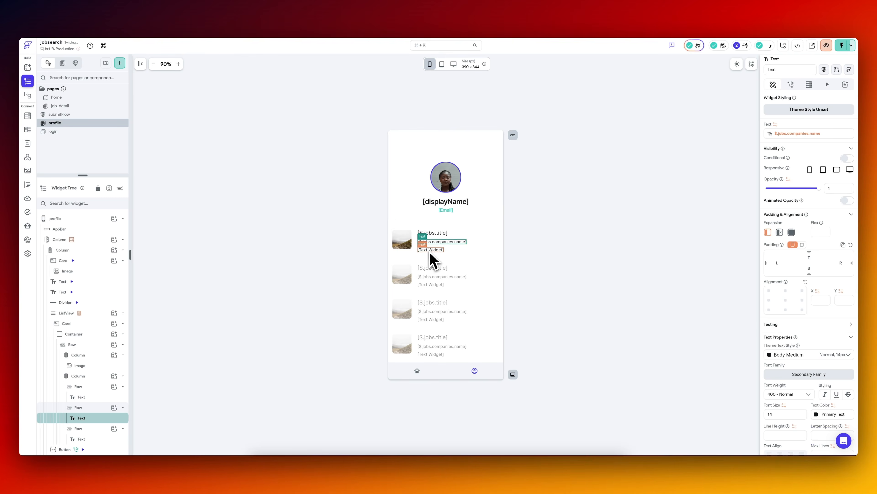
# Step: Delete the job card's third text with its row and set the card container's height to 100
pyautogui.click(431, 250)
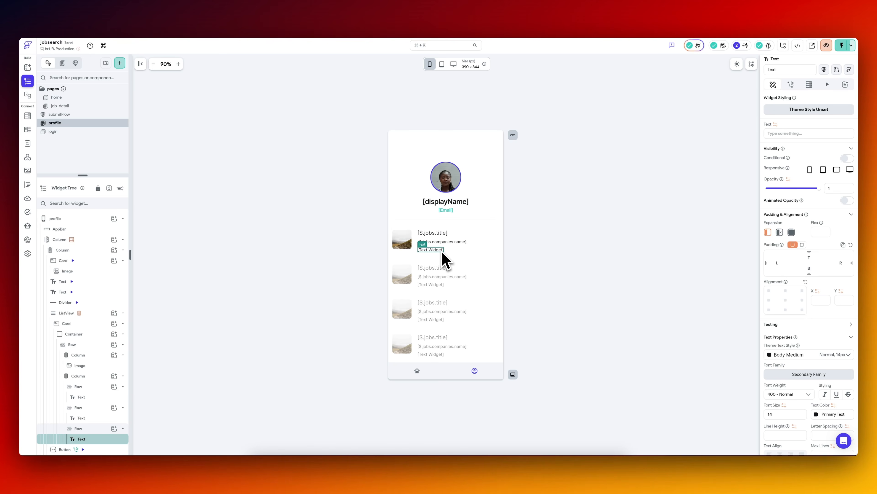
pyautogui.press('BackSpace')
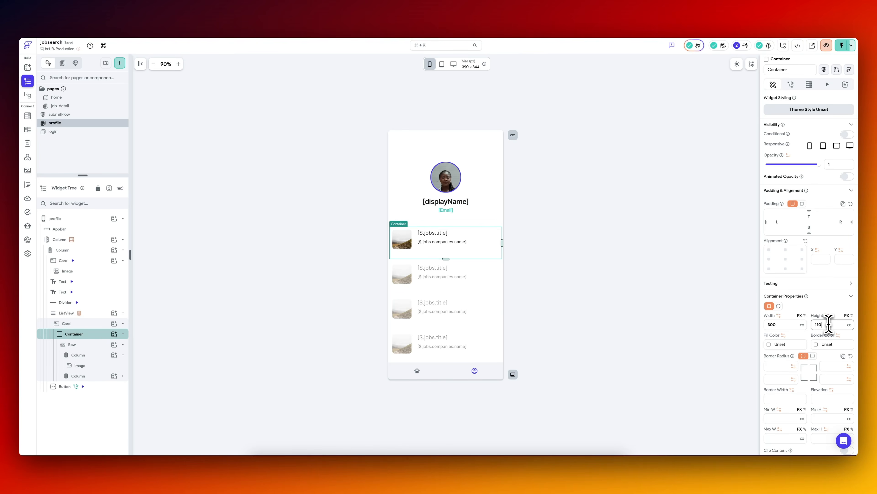
pyautogui.click(325, 259)
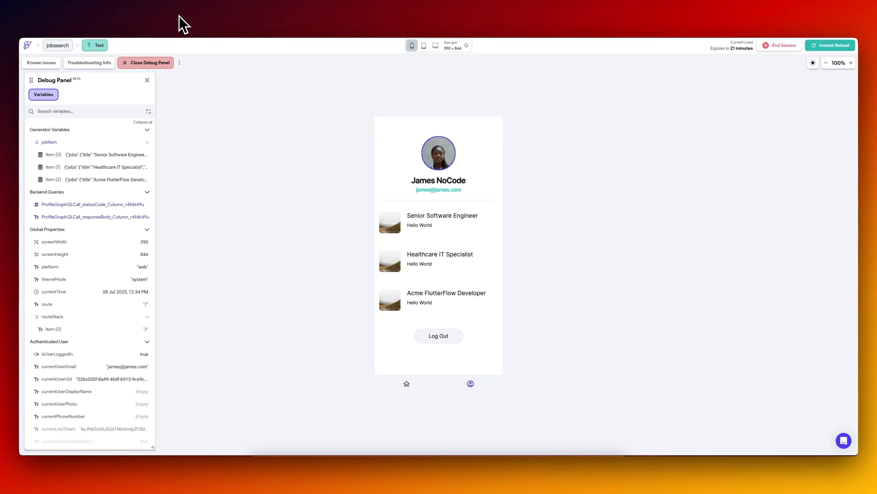
# Step: Set the main axis alignment of the job card's text column to Space Evenly
pyautogui.click(827, 47)
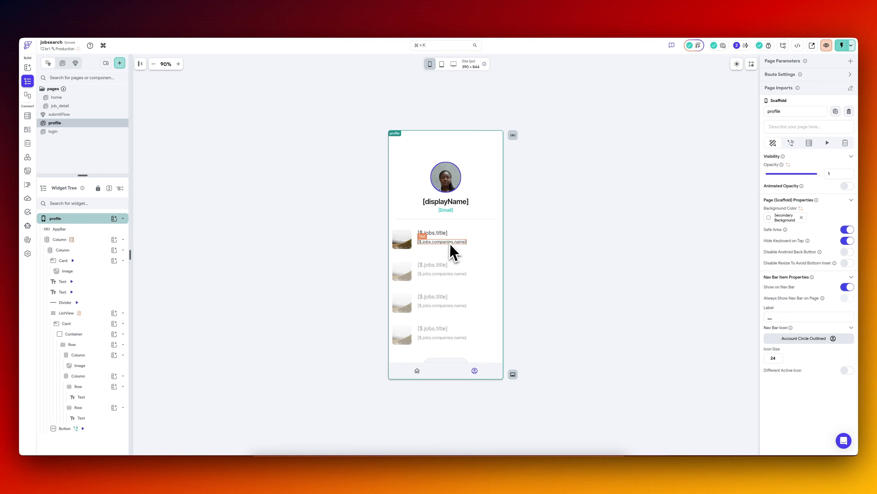
pyautogui.click(456, 245)
pyautogui.click(804, 323)
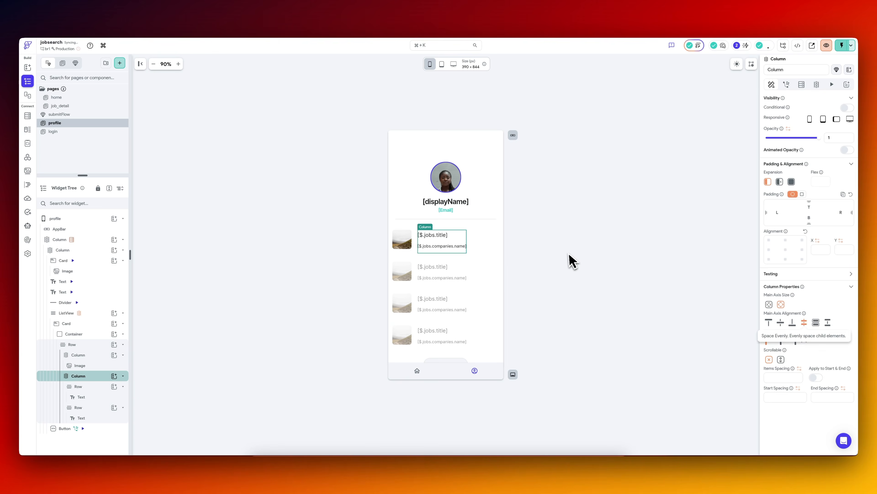
pyautogui.click(568, 261)
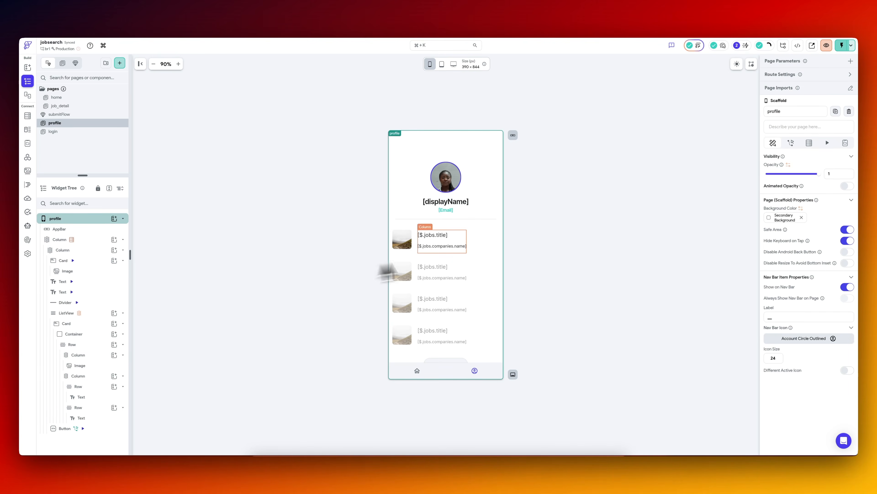
pyautogui.click(482, 256)
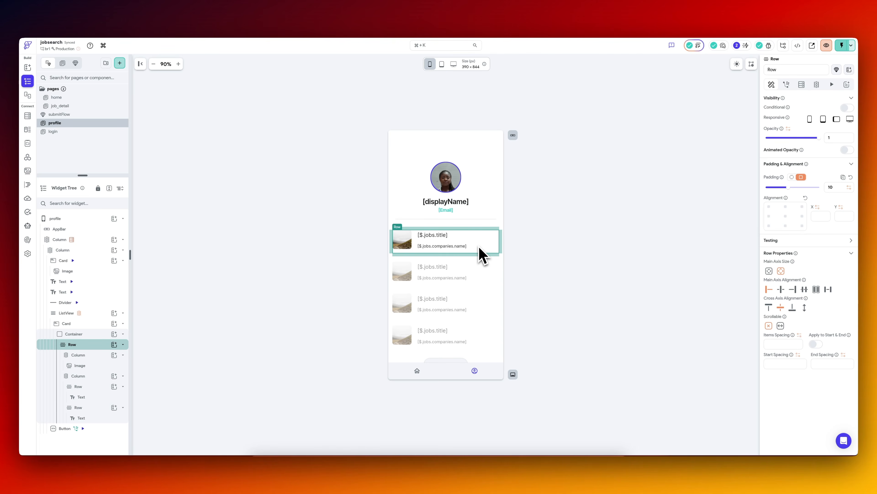
pyautogui.moveTo(858, 225)
pyautogui.mouseDown()
pyautogui.moveTo(741, 226)
pyautogui.moveTo(856, 228)
pyautogui.mouseUp()
pyautogui.hscroll(-3, 821, 228)
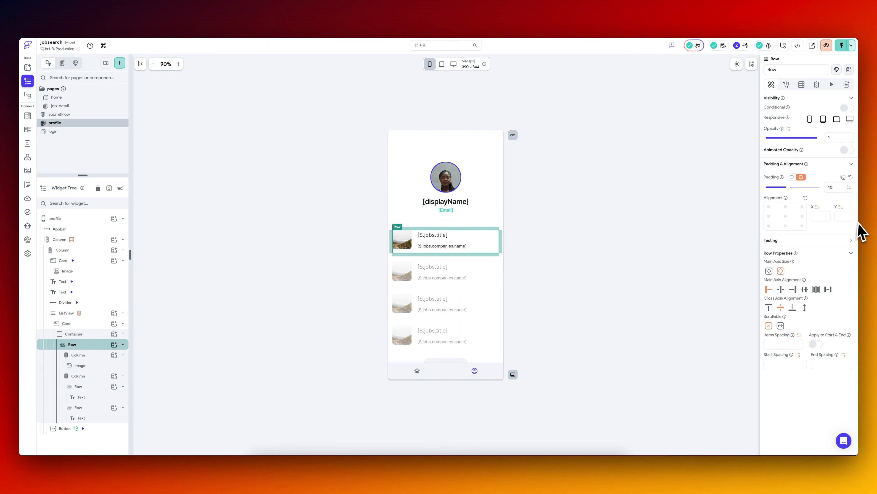
pyautogui.click(98, 332)
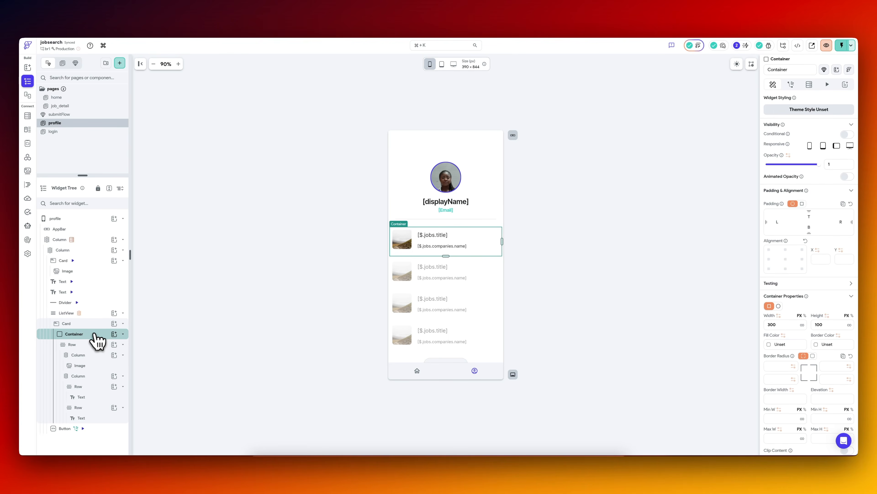
# Step: Duplicate the job card's text column and delete both rows from the copy
pyautogui.click(93, 380)
pyautogui.rightClick(97, 381)
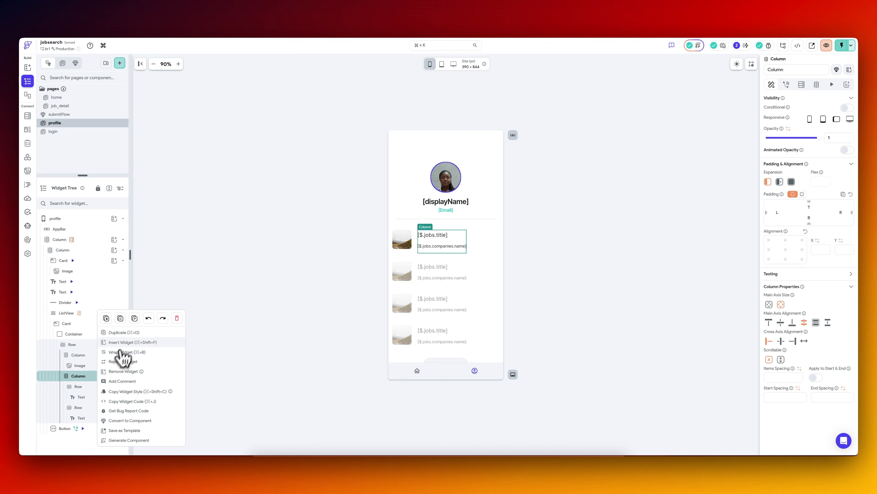
pyautogui.click(125, 332)
pyautogui.scroll(-1, 94, 397)
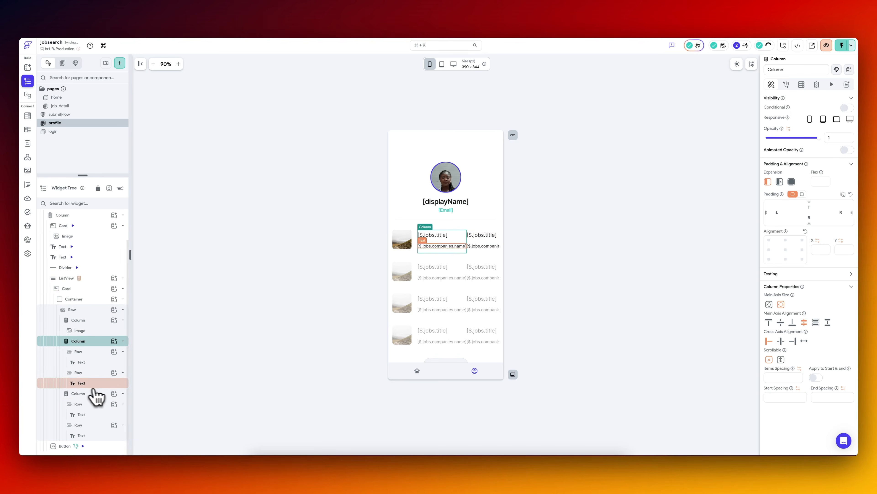
pyautogui.click(97, 408)
pyautogui.press('BackSpace')
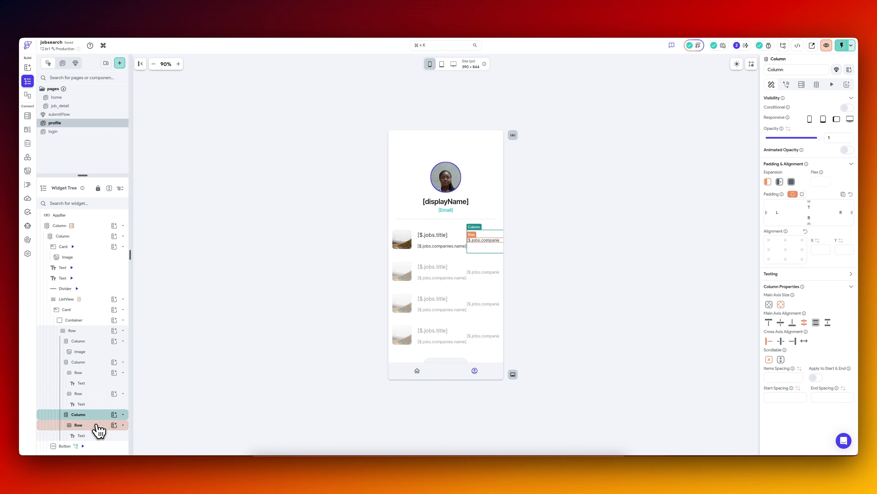
pyautogui.click(98, 424)
pyautogui.press('BackSpace')
# Step: Add an IconButton to the job card's third column and set that column's left padding to 10
pyautogui.click(114, 428)
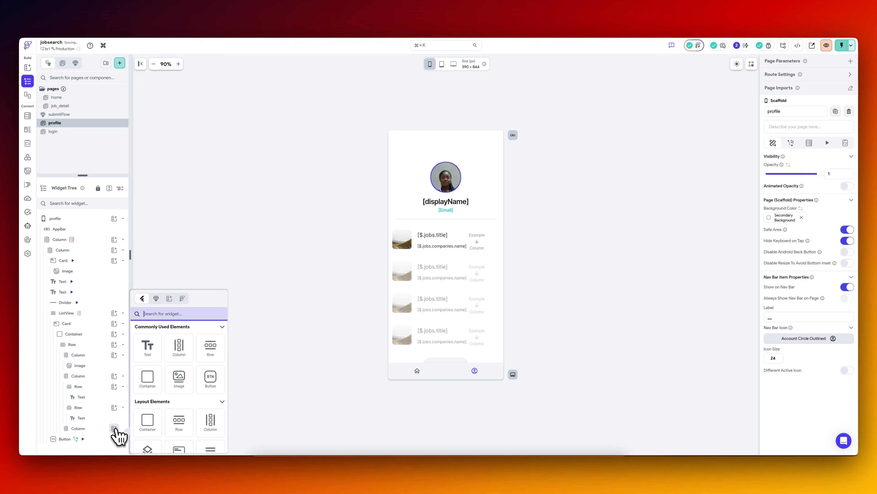
pyautogui.write('iconb')
pyautogui.click(152, 356)
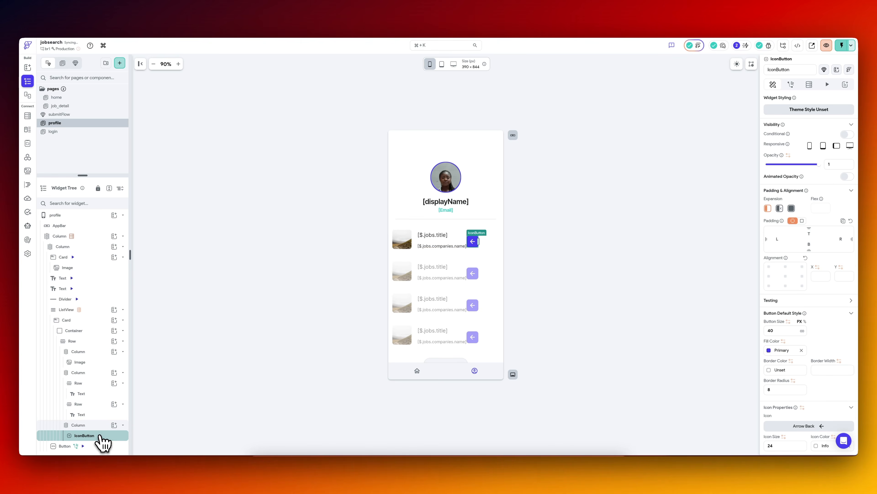
pyautogui.click(98, 425)
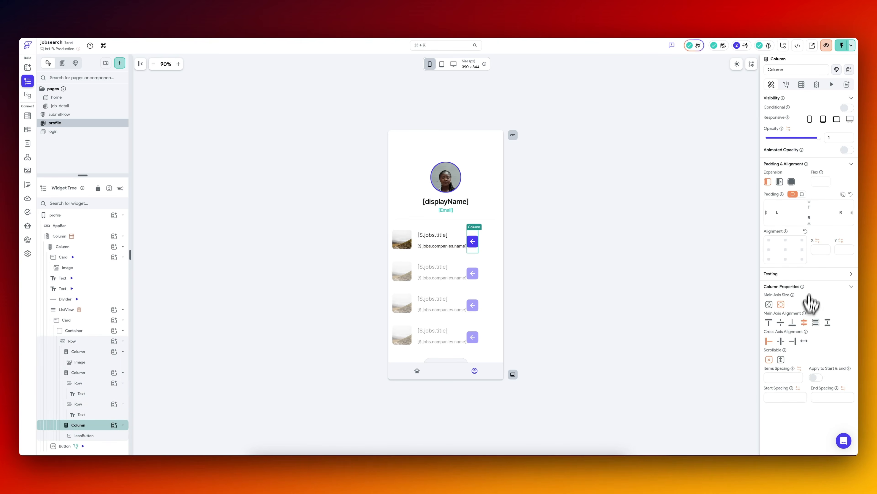
pyautogui.click(777, 212)
pyautogui.write('10')
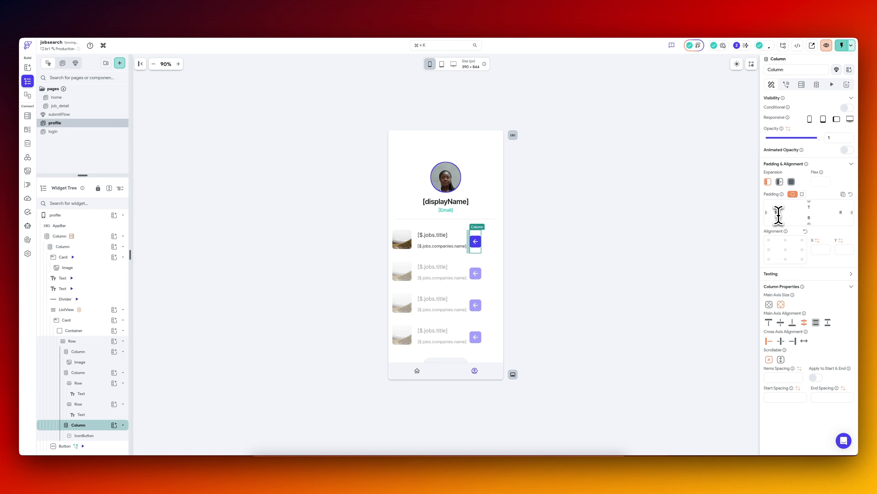
# Step: Set the job card icon button's fill color to the Tertiary theme color
pyautogui.click(477, 243)
pyautogui.scroll(-3, 795, 298)
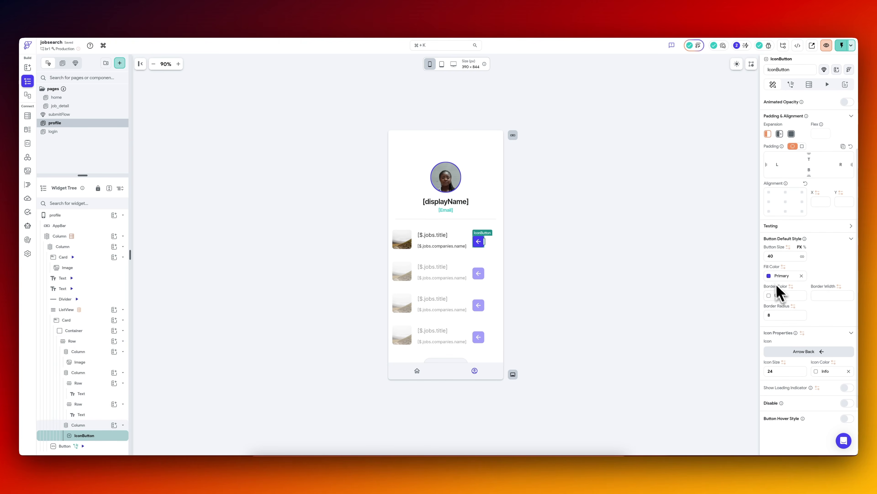
pyautogui.click(769, 276)
pyautogui.click(682, 240)
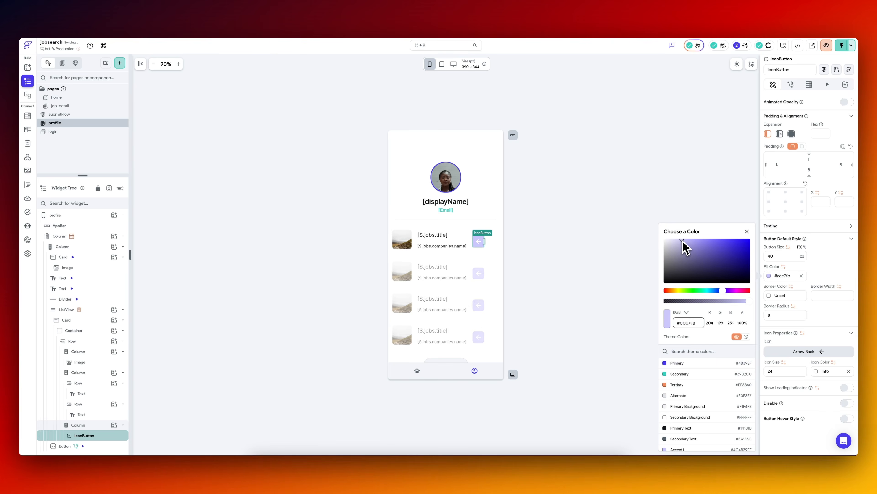
pyautogui.moveTo(684, 240); pyautogui.dragTo(694, 241)
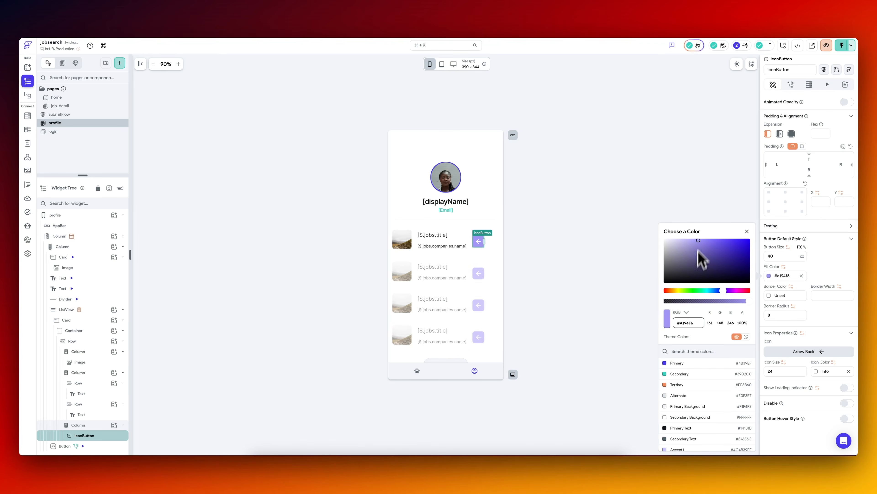
pyautogui.click(685, 383)
# Step: Give the icon button the Delete icon, with a button size of 50 and a border radius of 12
pyautogui.click(805, 352)
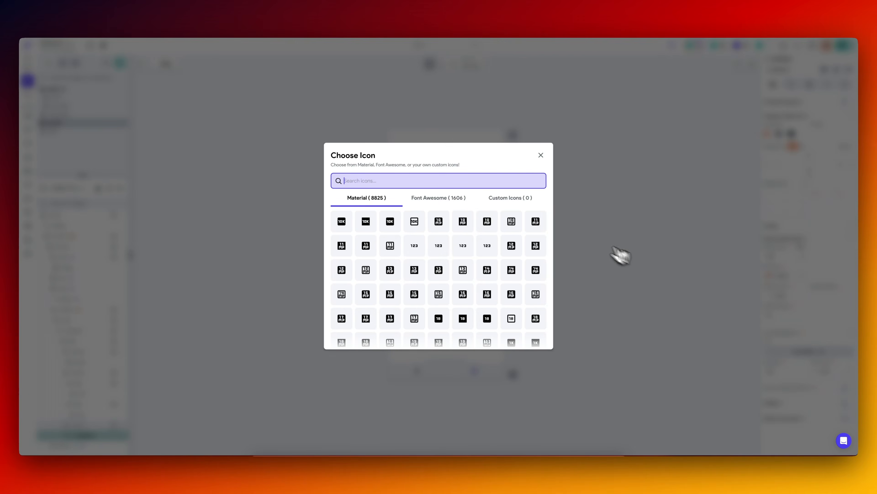
pyautogui.write('delete')
pyautogui.click(512, 223)
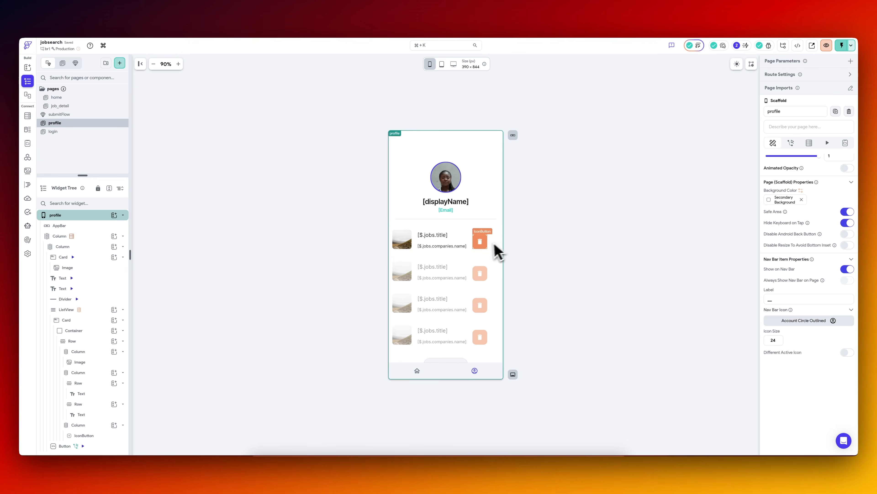
pyautogui.click(483, 246)
pyautogui.scroll(1, 810, 204)
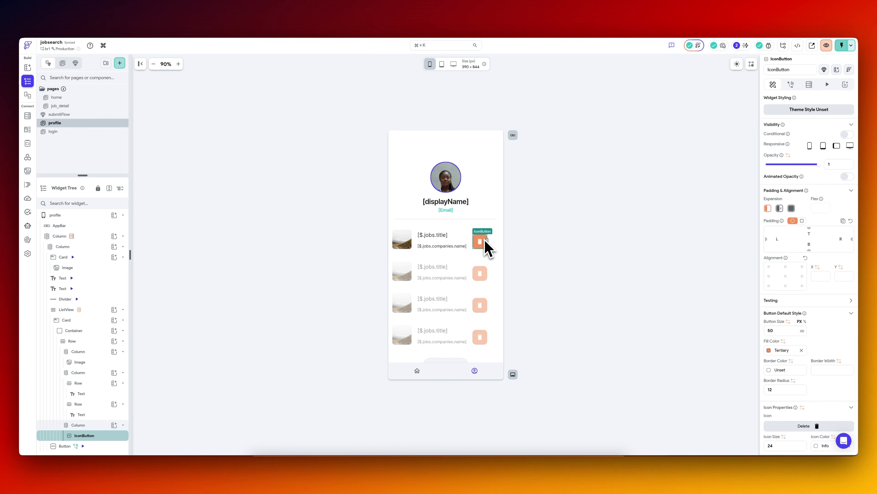
# Step: Switch to Supabase's GraphiQL editor, add the id field to the node under applicationsCollection, and run the query
pyautogui.click(241, 16)
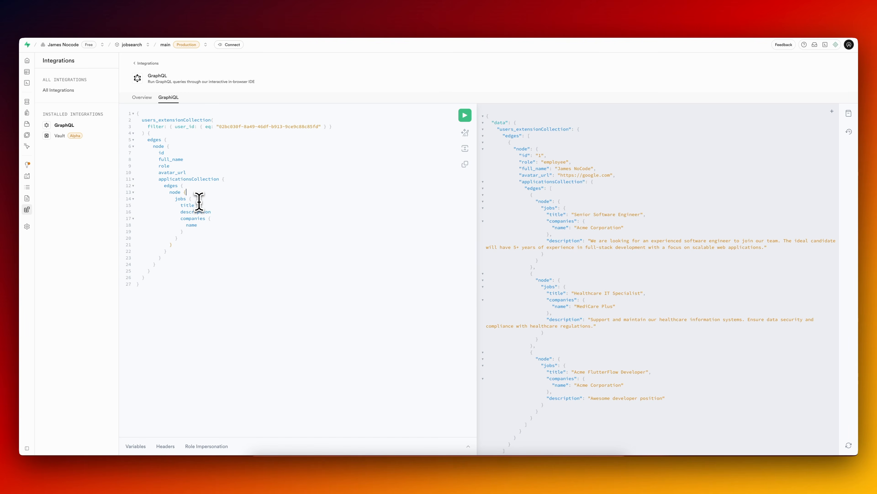
pyautogui.write('id')
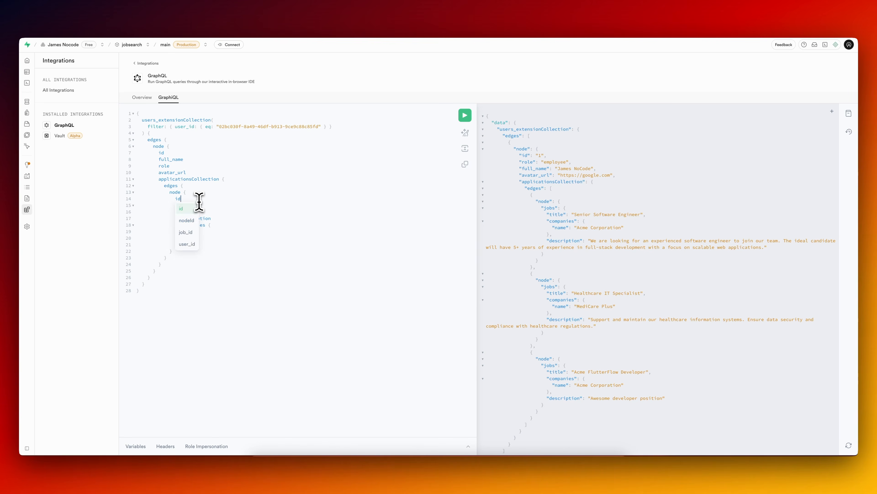
pyautogui.hotkey('ctrl', 'Return')
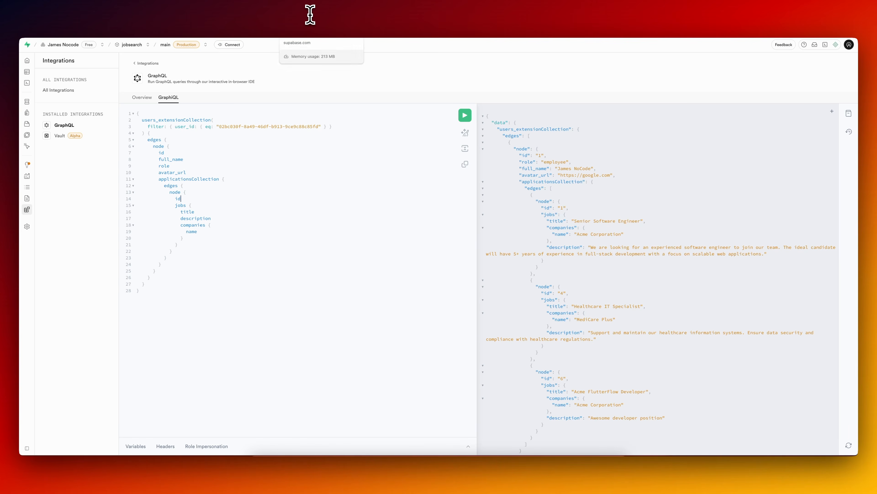
# Step: Switch back to FlutterFlow, test the ProfileGraphQL API call, and examine the fields returned under applicationsCollection
pyautogui.click(107, 15)
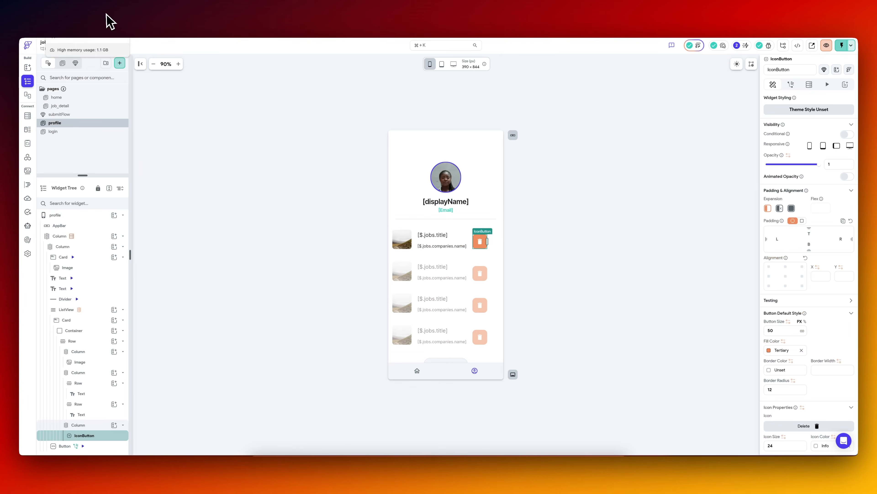
pyautogui.click(28, 157)
pyautogui.click(74, 148)
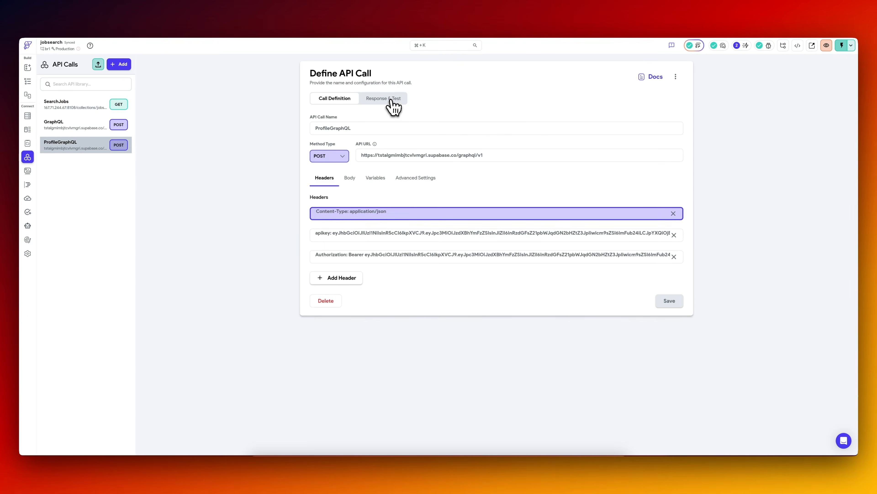
pyautogui.click(386, 101)
pyautogui.click(670, 103)
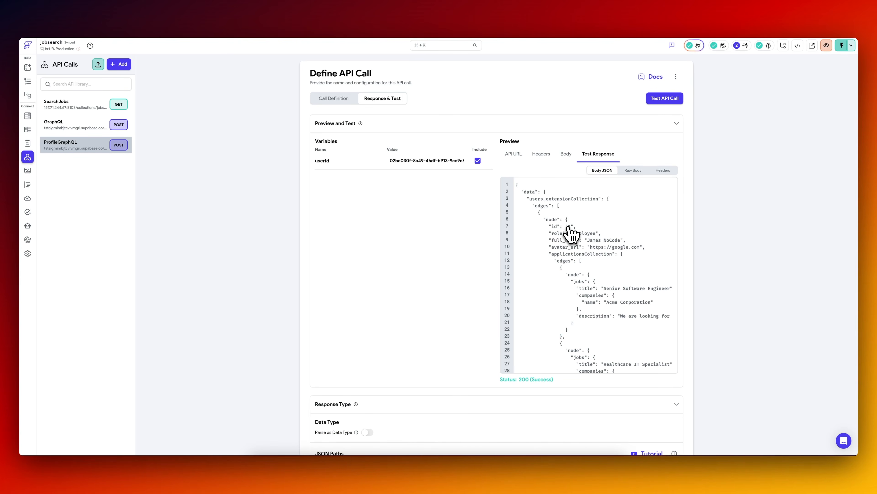
pyautogui.scroll(-1, 567, 236)
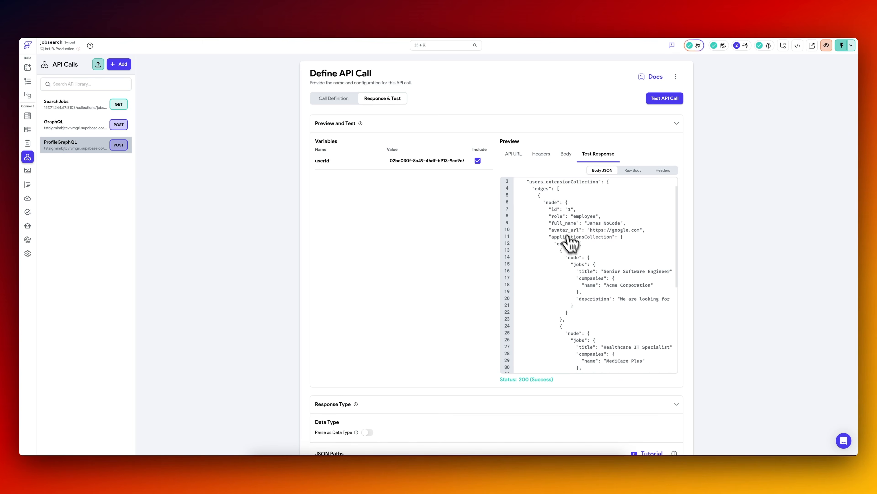
pyautogui.scroll(-2, 483, 263)
pyautogui.scroll(-1, 459, 265)
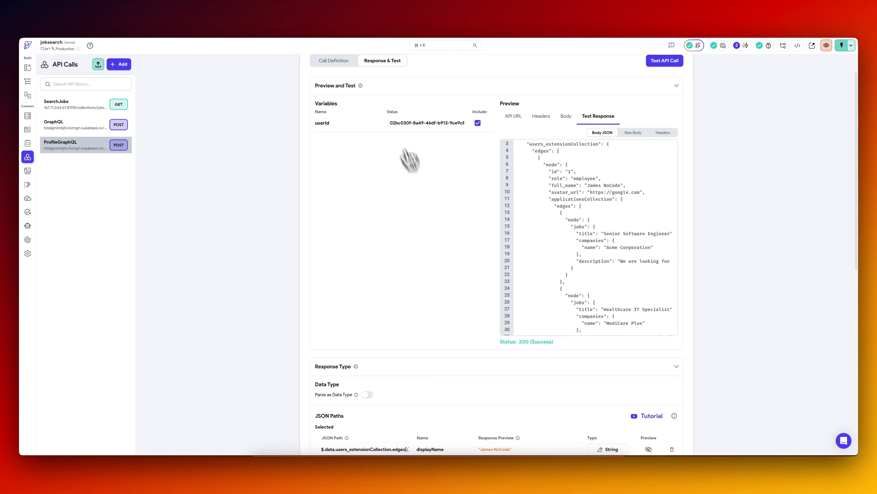
# Step: Add id before jobs in the applicationsCollection node of the ProfileGraphQL body query and save the call
pyautogui.click(342, 62)
pyautogui.click(348, 178)
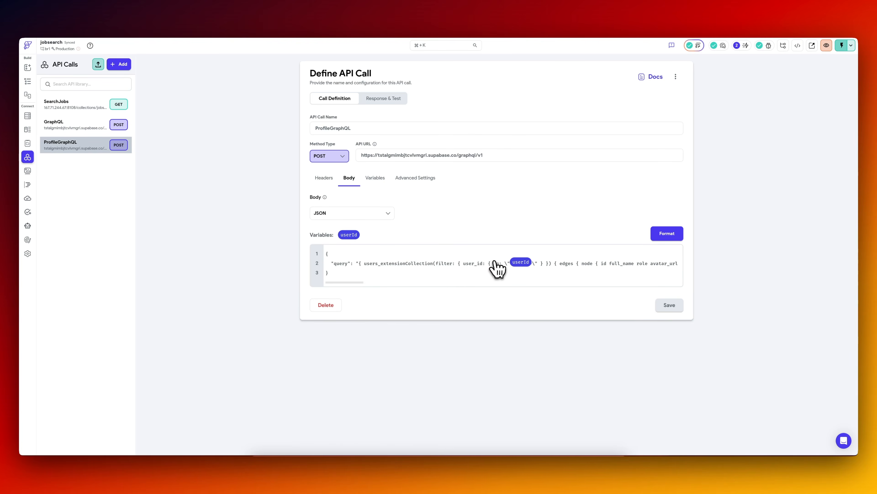
pyautogui.hscroll(5, 496, 264)
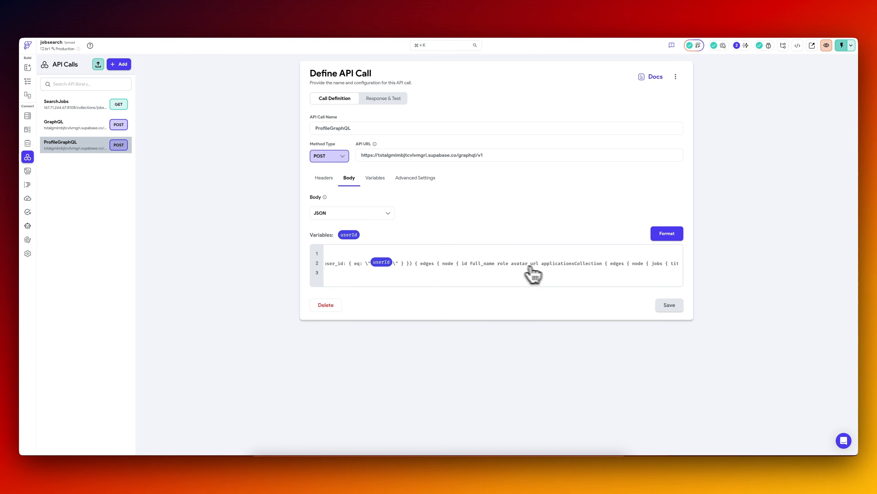
pyautogui.hscroll(3, 532, 272)
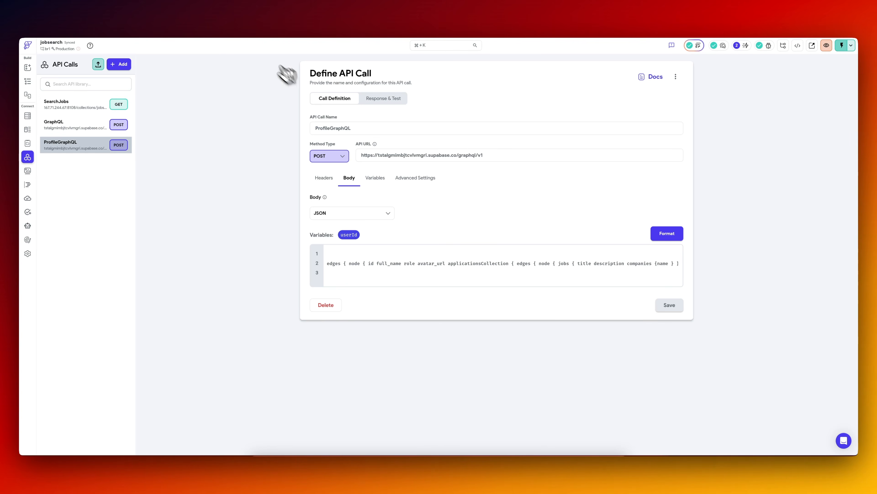
pyautogui.click(226, 19)
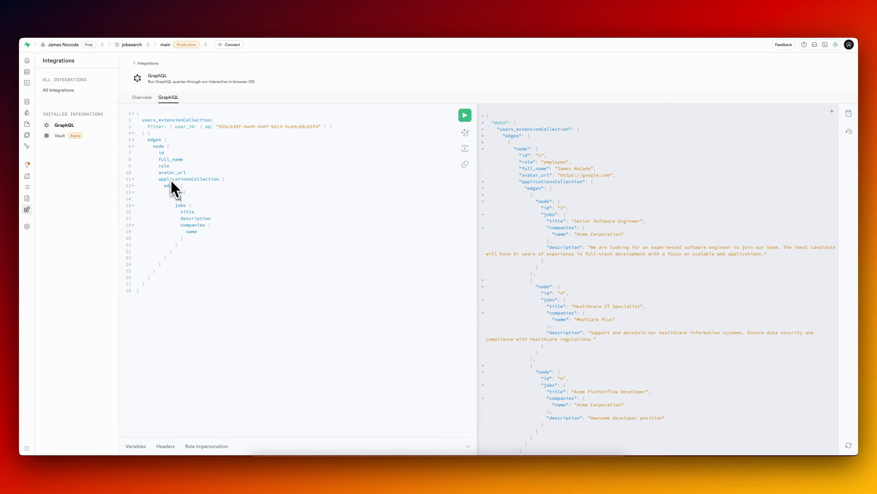
pyautogui.click(98, 14)
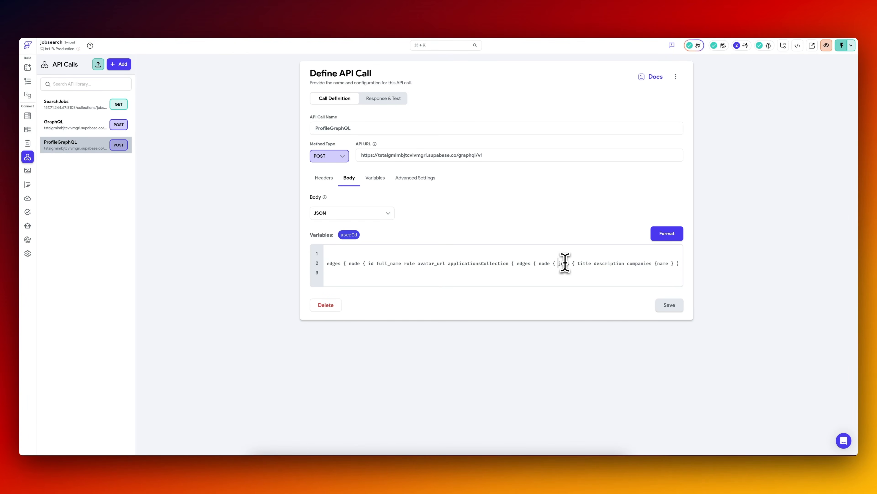
pyautogui.write('id')
pyautogui.click(669, 304)
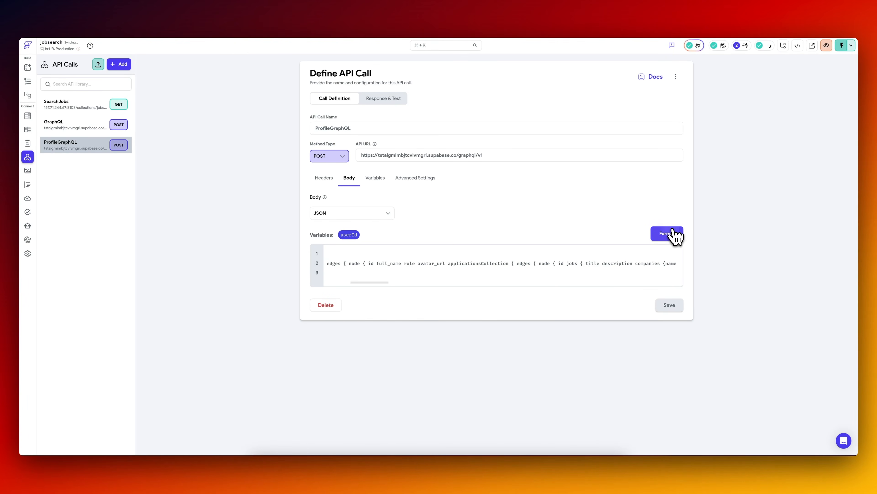
# Step: Retest ProfileGraphQL and add the recommended JSON path for the applicationsCollection node id, named applicationId
pyautogui.click(384, 98)
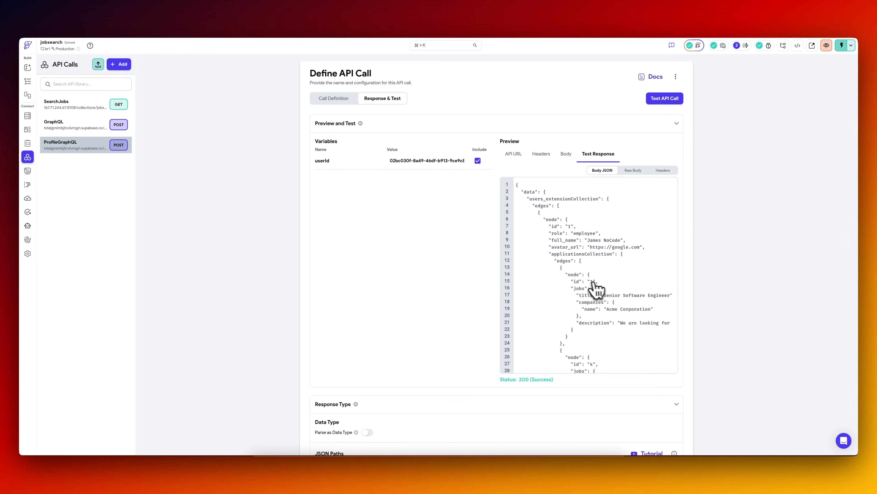
pyautogui.scroll(-8, 435, 276)
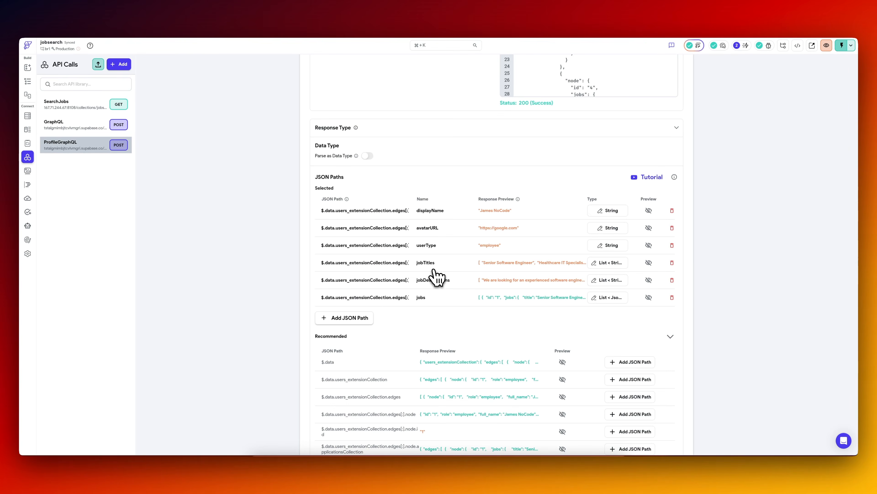
pyautogui.scroll(-4, 435, 270)
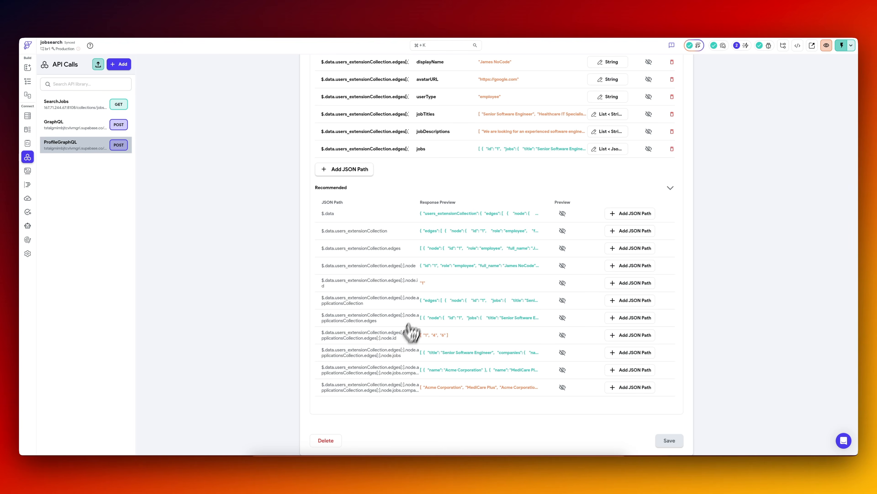
pyautogui.click(630, 334)
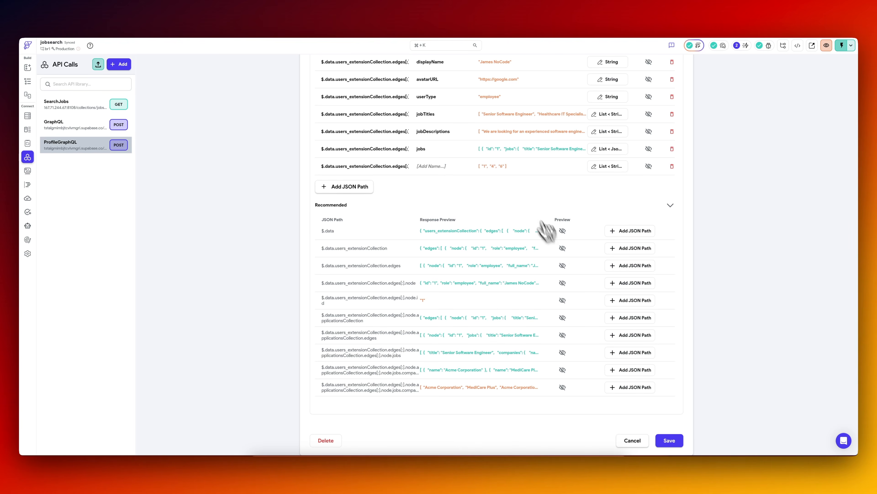
pyautogui.click(436, 167)
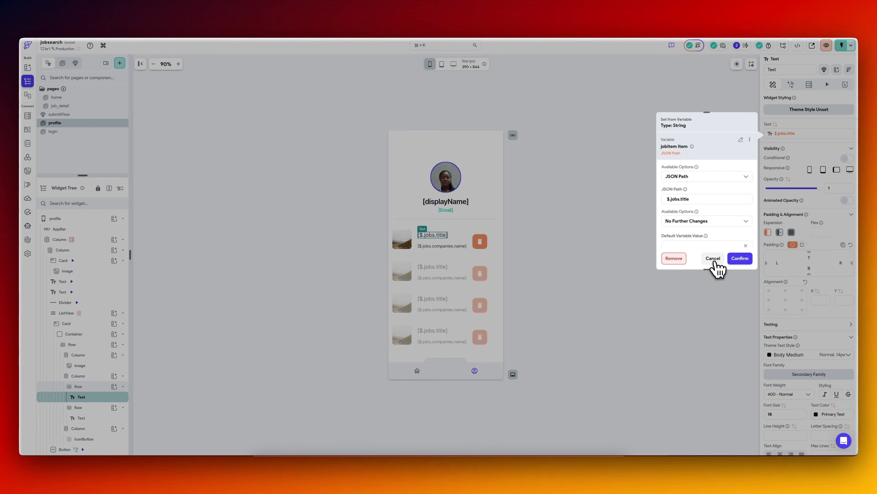
pyautogui.click(715, 263)
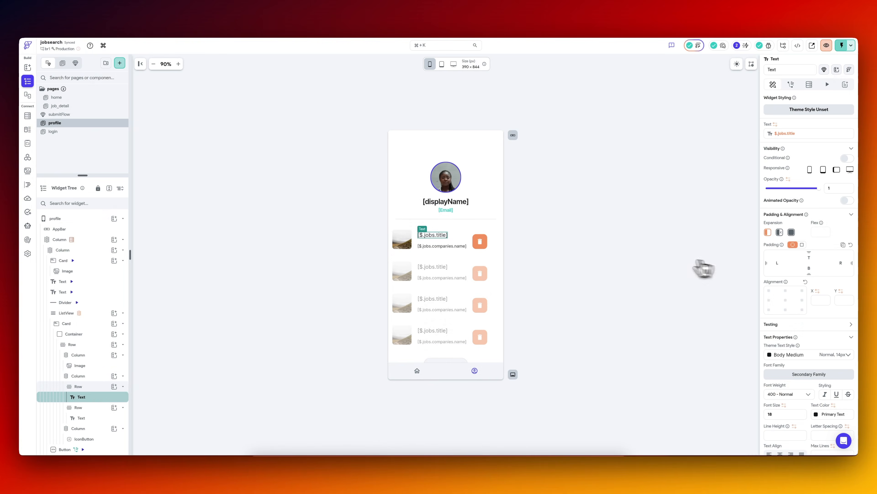
# Step: Duplicate the title text within the job card's first row and bind the first of the two texts to the jobItem JSON path $.id
pyautogui.rightClick(104, 397)
pyautogui.click(130, 323)
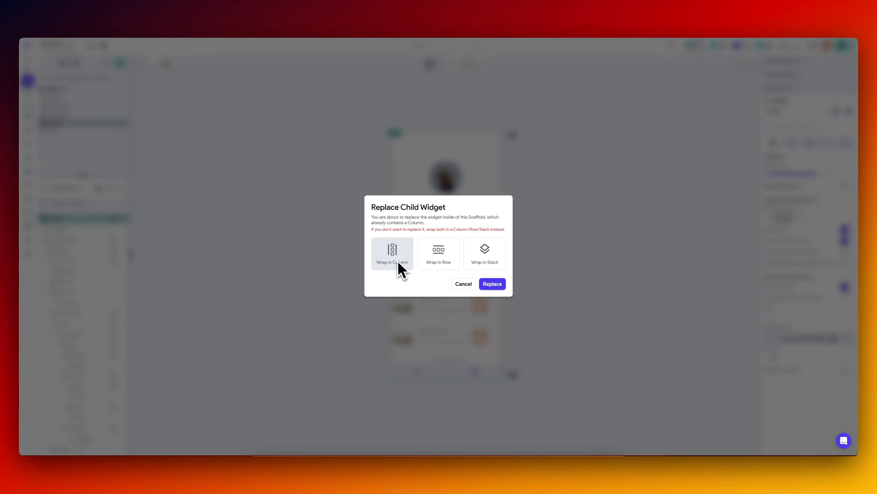
pyautogui.click(464, 284)
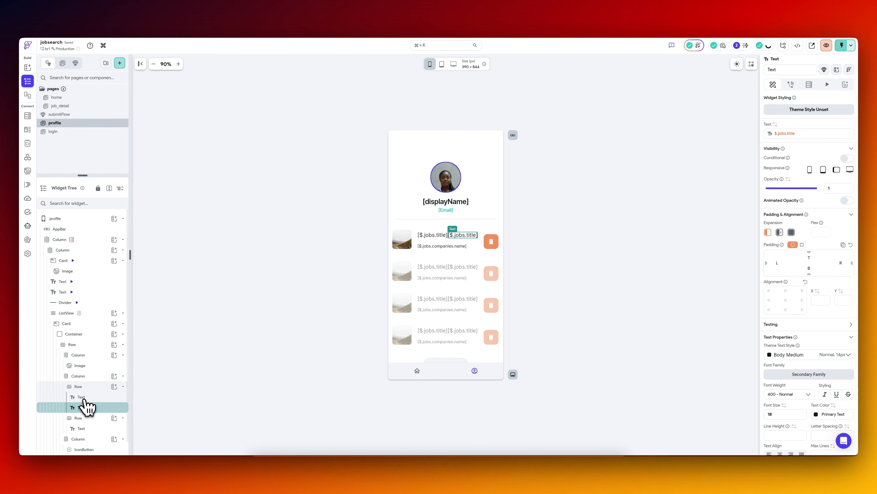
pyautogui.click(796, 138)
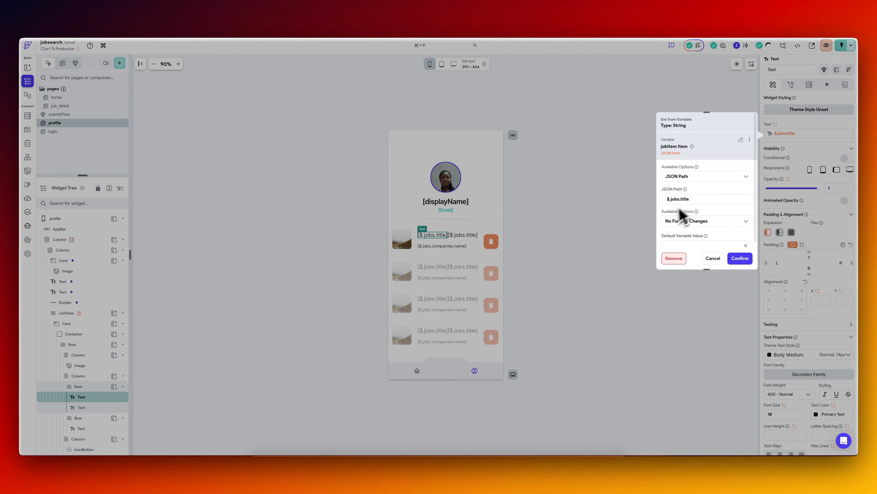
pyautogui.press('Escape')
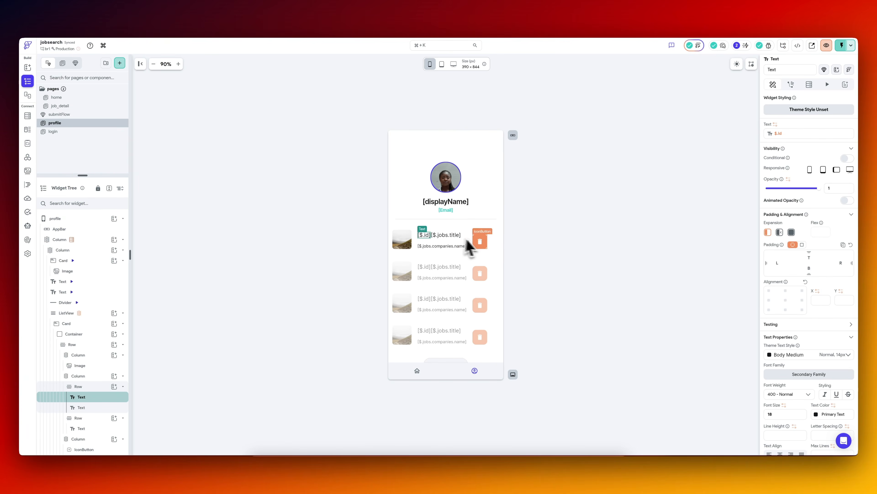
pyautogui.click(460, 242)
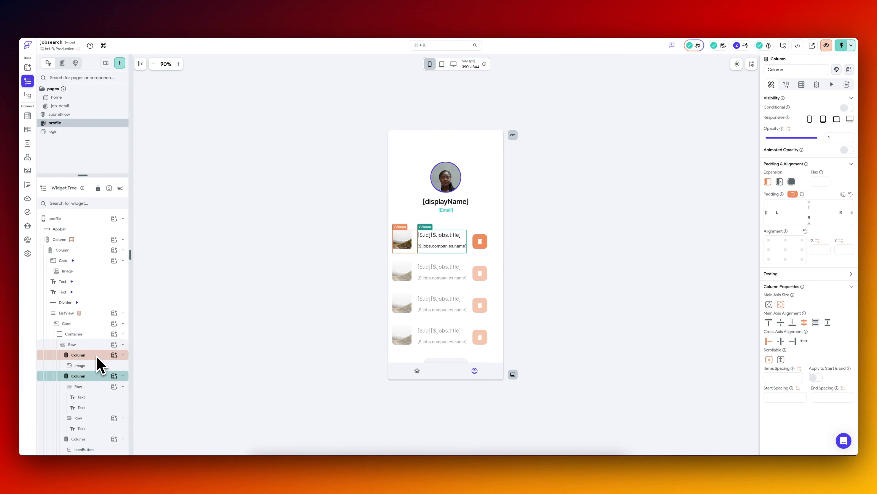
# Step: Delete the $.id text from the job card, make the middle column and title text expanded, and reload the test session
pyautogui.click(791, 182)
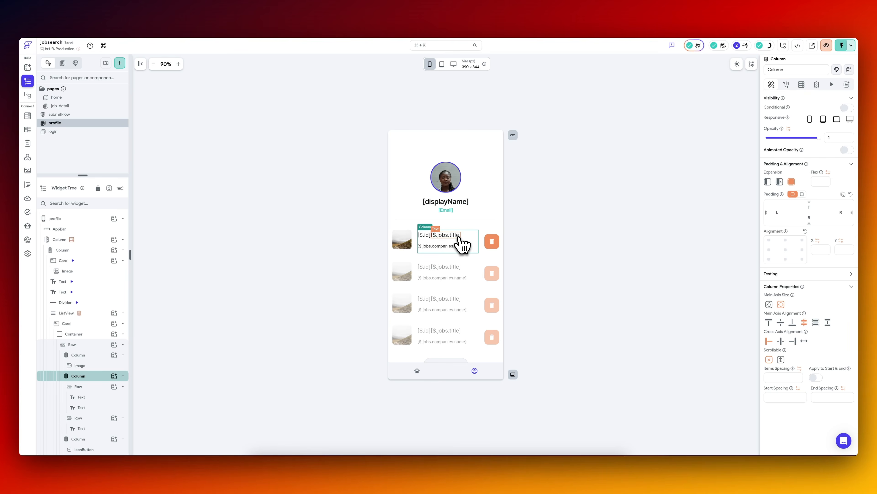
pyautogui.click(90, 396)
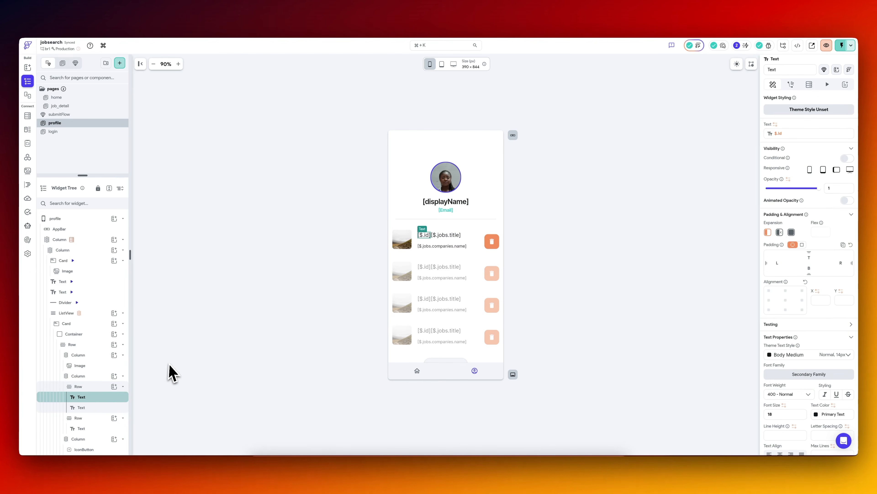
pyautogui.press('Delete')
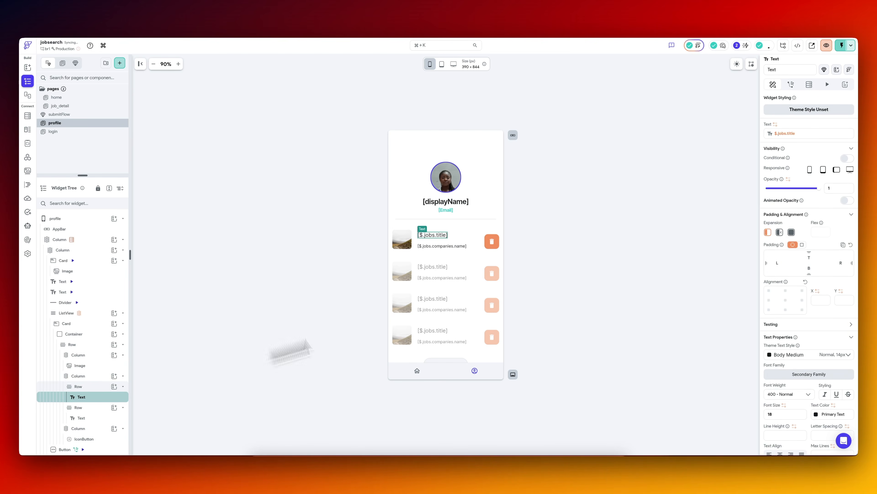
pyautogui.click(793, 234)
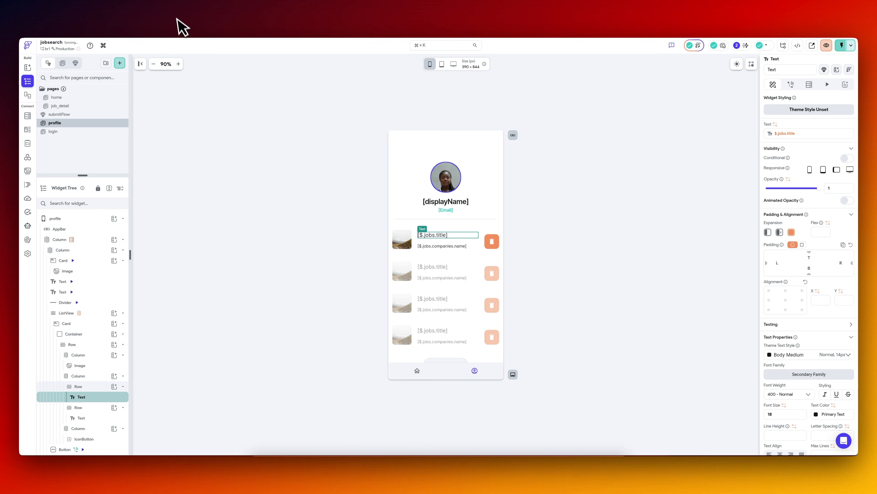
pyautogui.click(818, 47)
# Step: Give the job card's delete icon button an On Tap Supabase Delete Row(s) action on the applications table
pyautogui.click(496, 244)
pyautogui.click(791, 84)
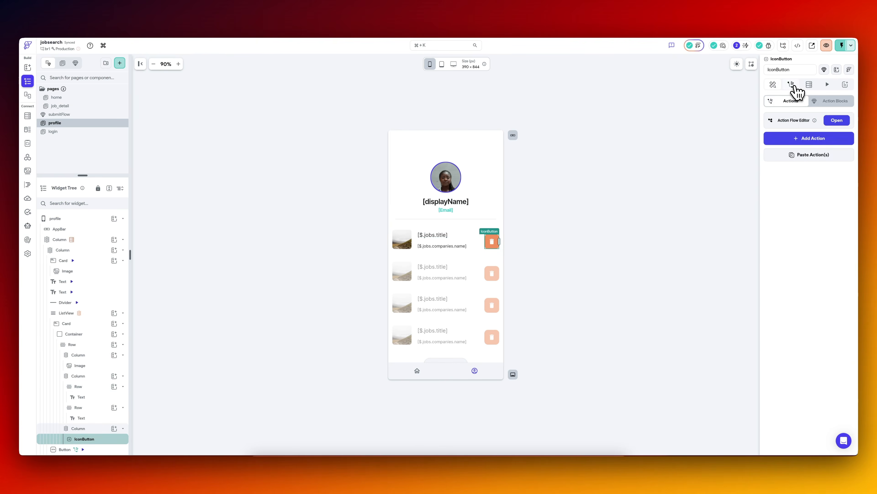
pyautogui.click(809, 138)
pyautogui.write('delet')
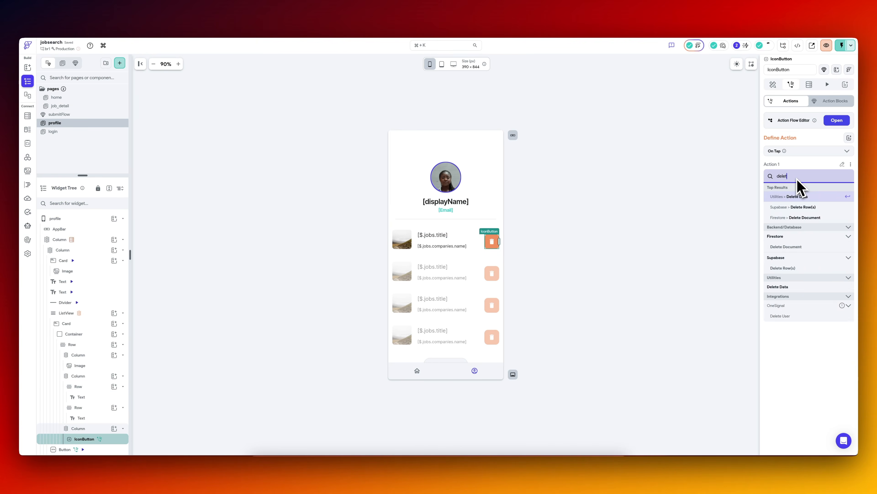
pyautogui.click(809, 198)
pyautogui.click(800, 214)
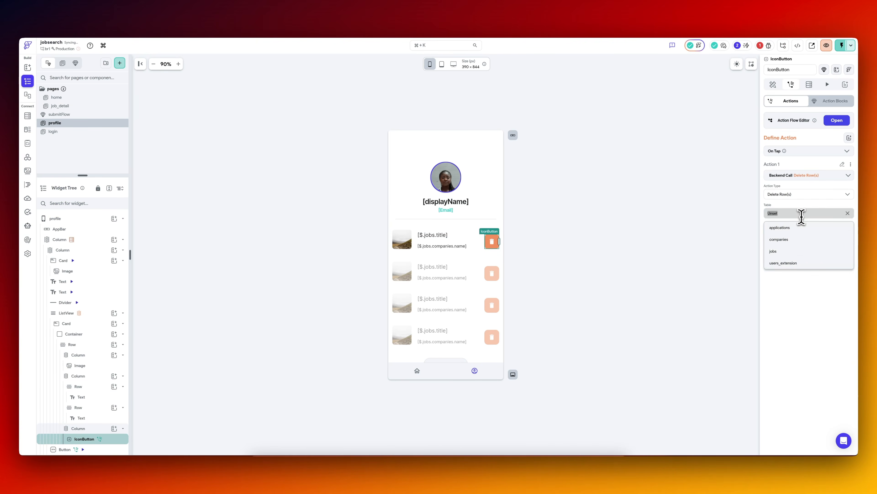
pyautogui.click(806, 228)
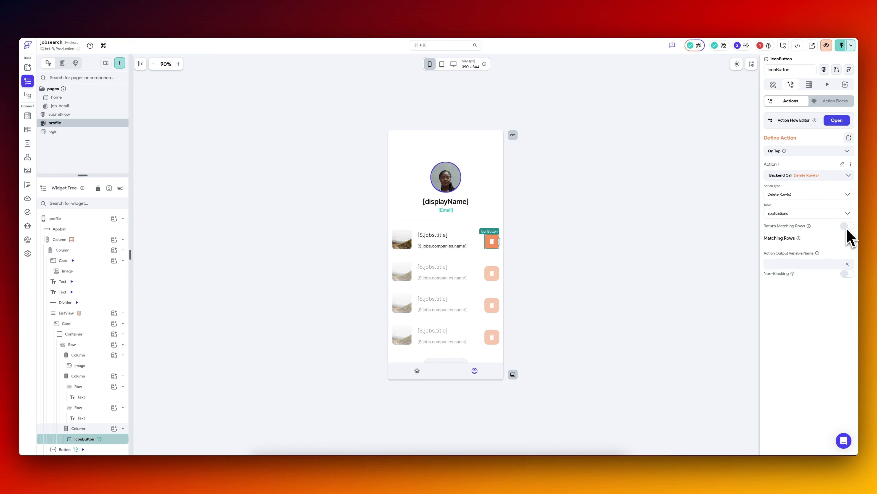
# Step: Add a matching-rows filter where id is Equal To the jobItem JSON path $.id
pyautogui.click(850, 237)
pyautogui.click(795, 250)
pyautogui.click(792, 278)
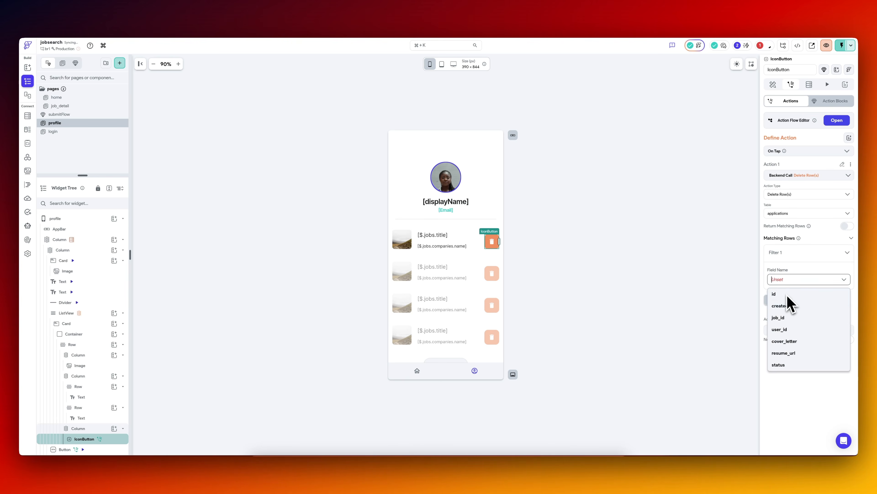
pyautogui.click(788, 295)
pyautogui.click(788, 333)
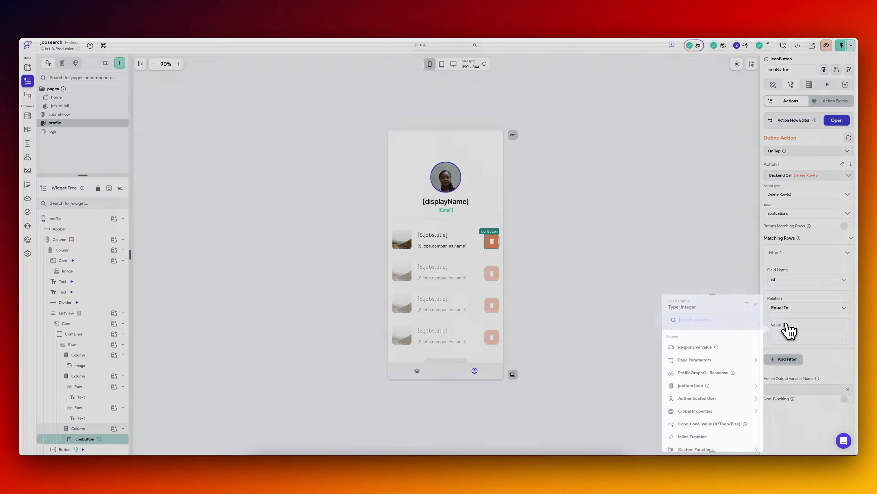
pyautogui.click(692, 380)
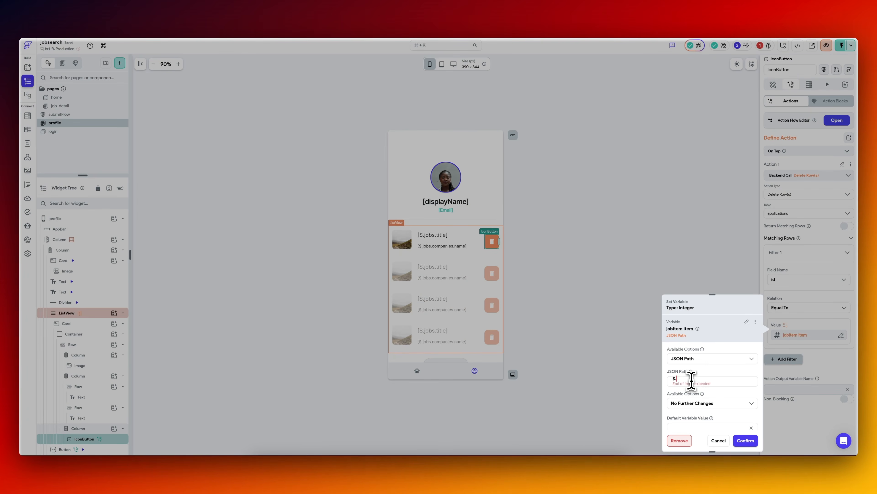
pyautogui.click(745, 440)
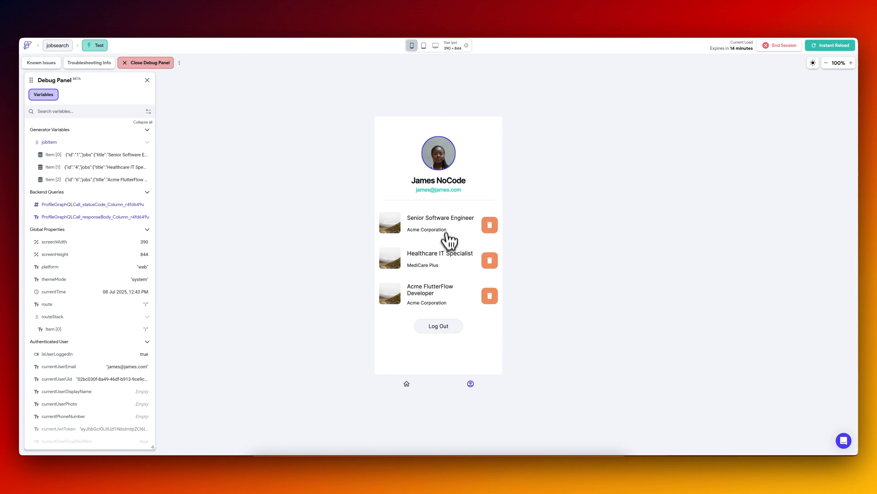
# Step: Go to home and back to profile in the test app to check the applied-jobs list, and return to the editor
pyautogui.click(407, 384)
pyautogui.click(468, 384)
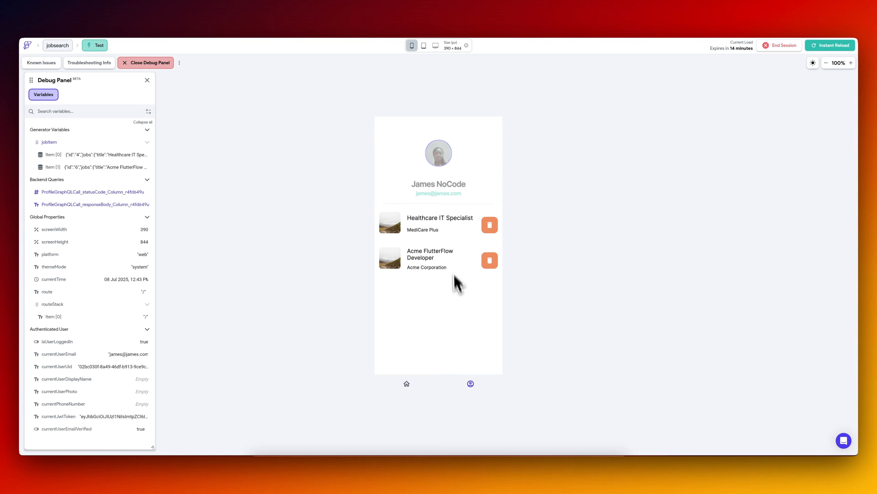
pyautogui.click(108, 18)
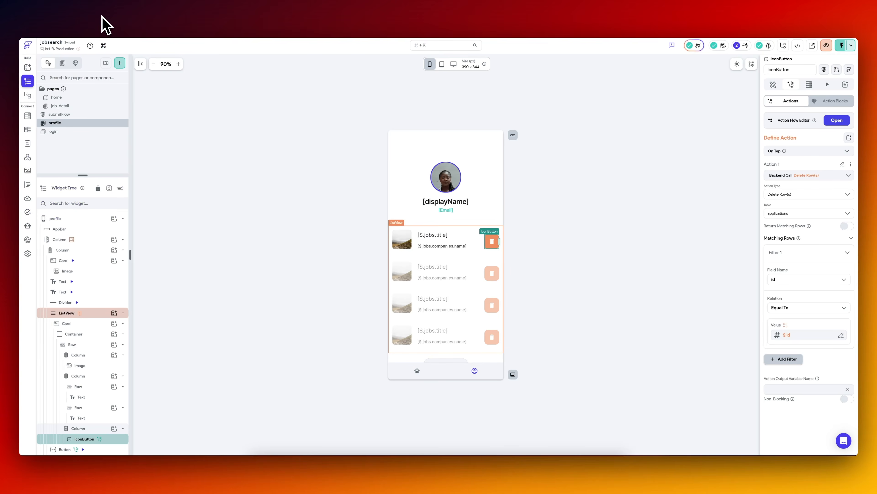
# Step: Chain a Navigate To profile action after the delete backend call, with back navigation disallowed, and close the action flow
pyautogui.click(838, 121)
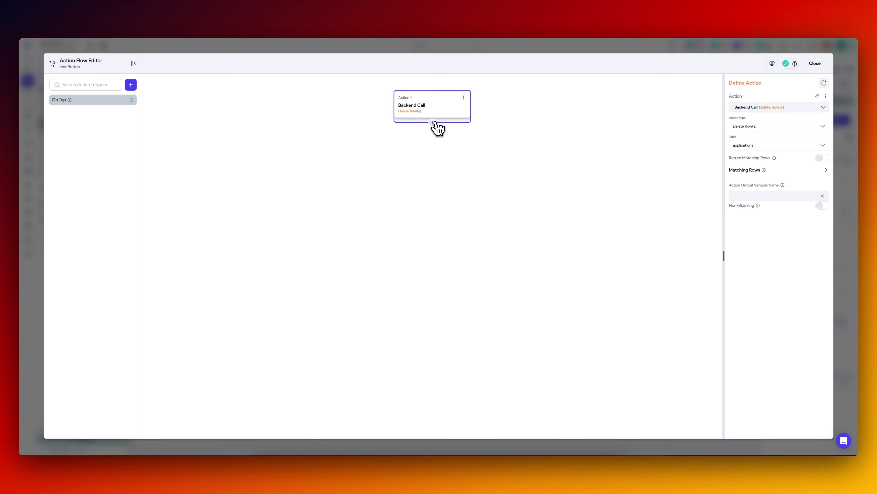
pyautogui.click(432, 122)
pyautogui.click(434, 137)
pyautogui.click(768, 133)
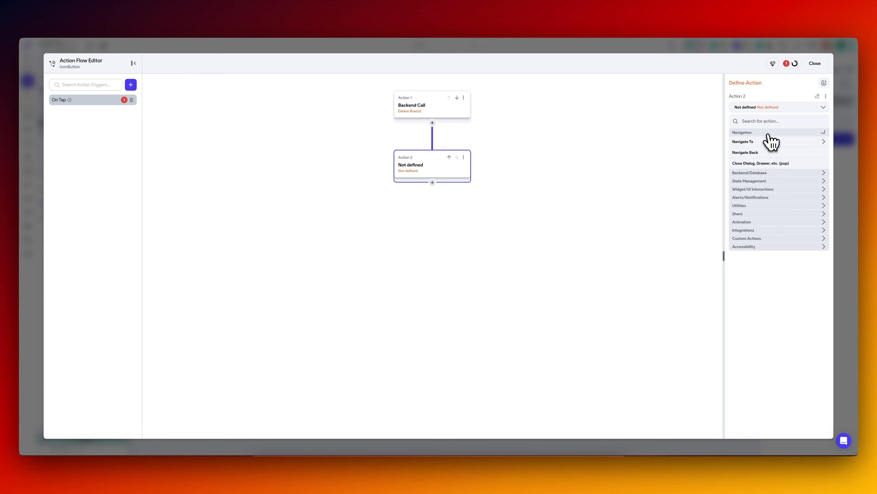
pyautogui.click(763, 141)
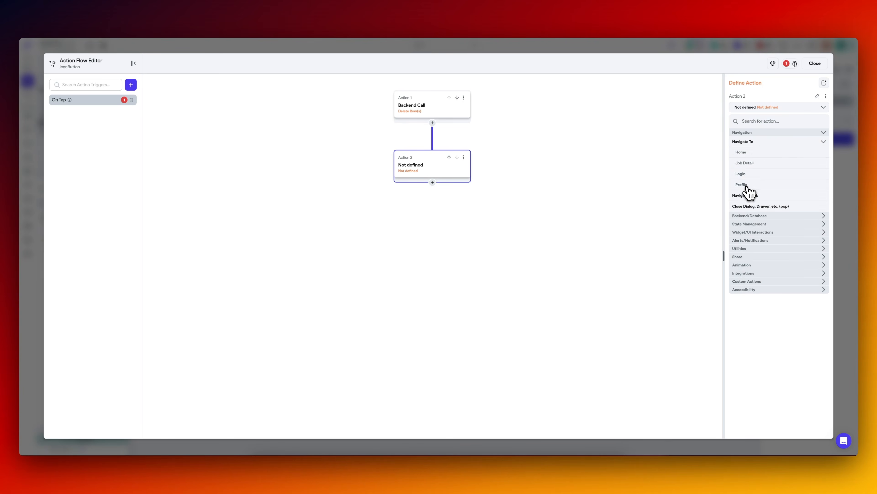
pyautogui.click(748, 192)
pyautogui.click(754, 172)
pyautogui.click(751, 198)
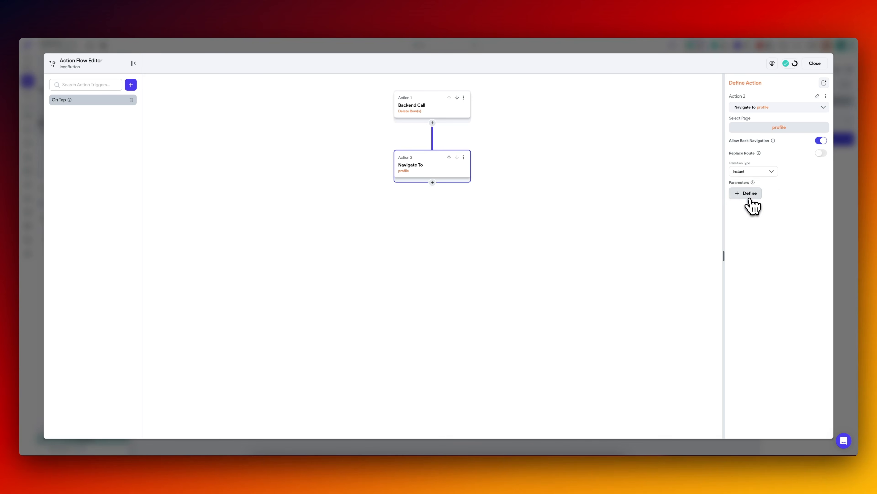
pyautogui.click(822, 141)
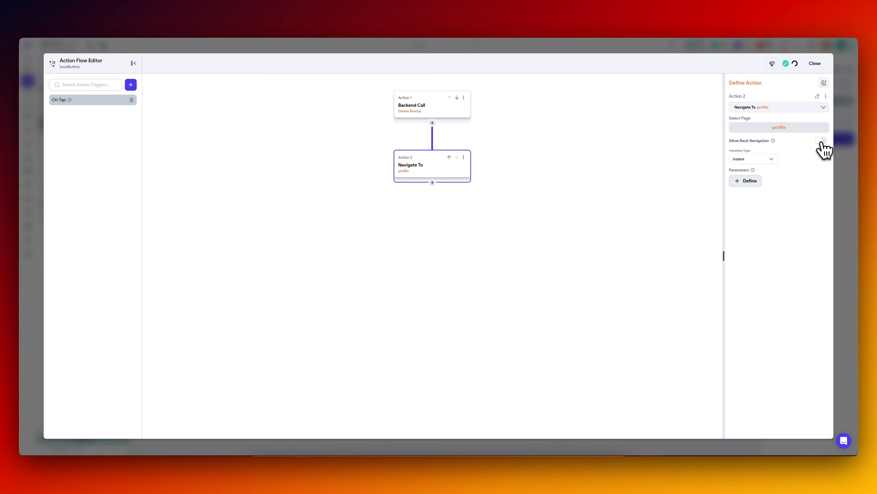
pyautogui.click(840, 157)
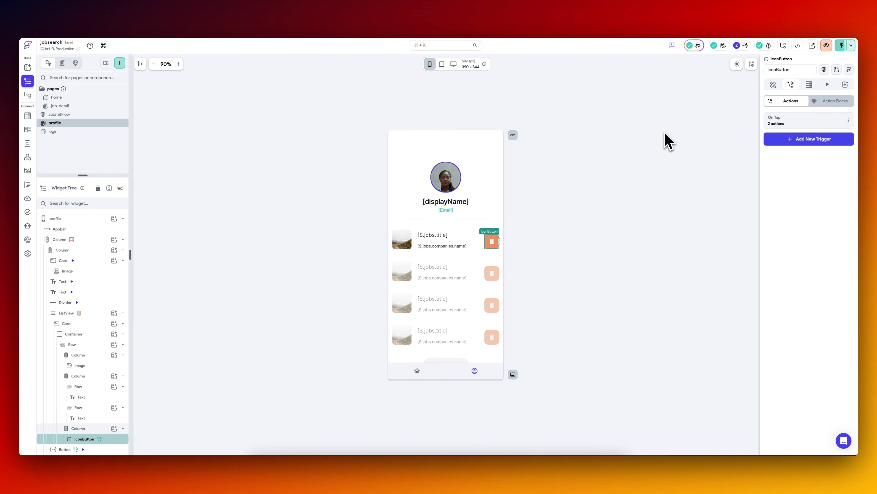
# Step: Switch to the test session, open the profile page and delete the Healthcare IT Specialist application
pyautogui.click(173, 17)
pyautogui.click(471, 383)
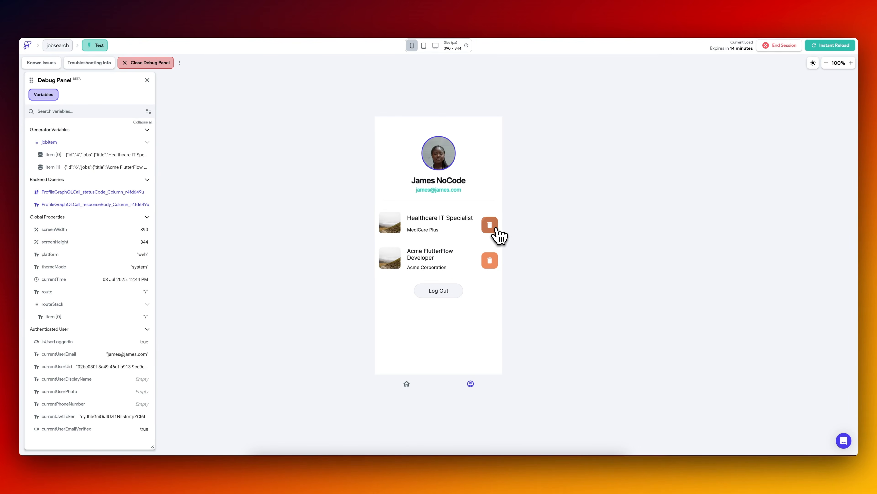
pyautogui.click(490, 225)
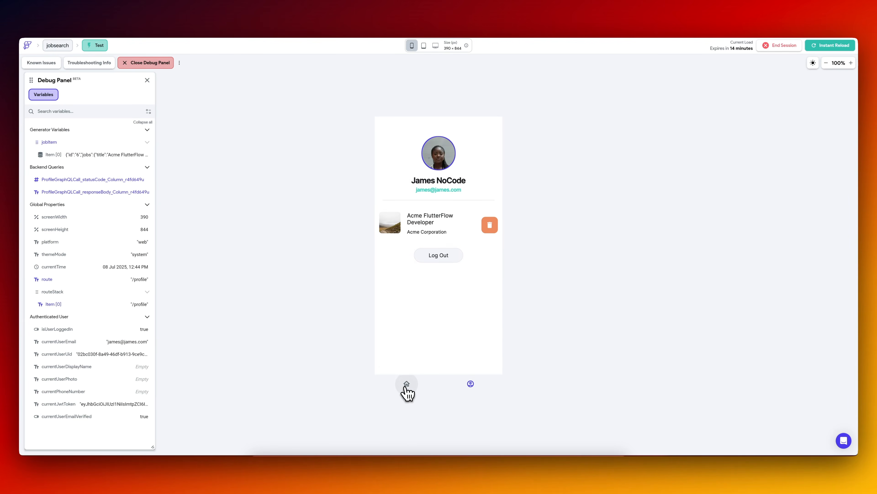
# Step: Search the job board for flutter from the home page, and compare the results with the applied jobs on profile
pyautogui.click(406, 386)
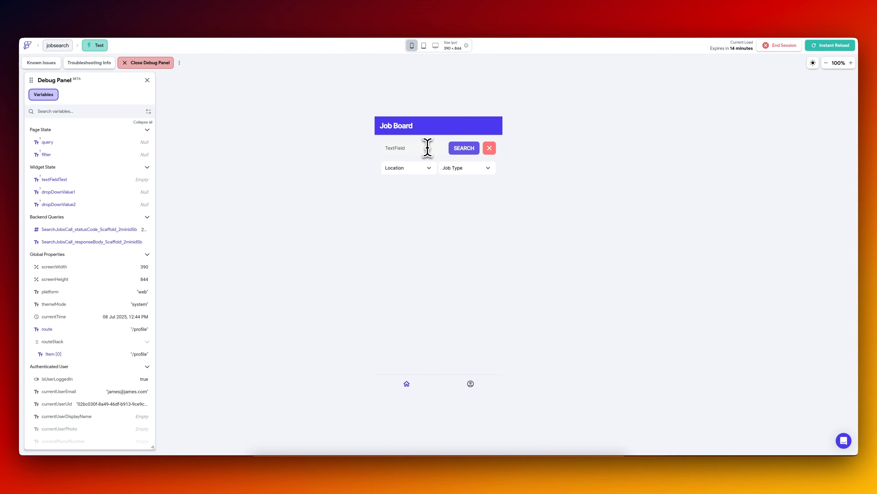
pyautogui.click(428, 148)
pyautogui.write('flut')
pyautogui.write('ter')
pyautogui.click(464, 148)
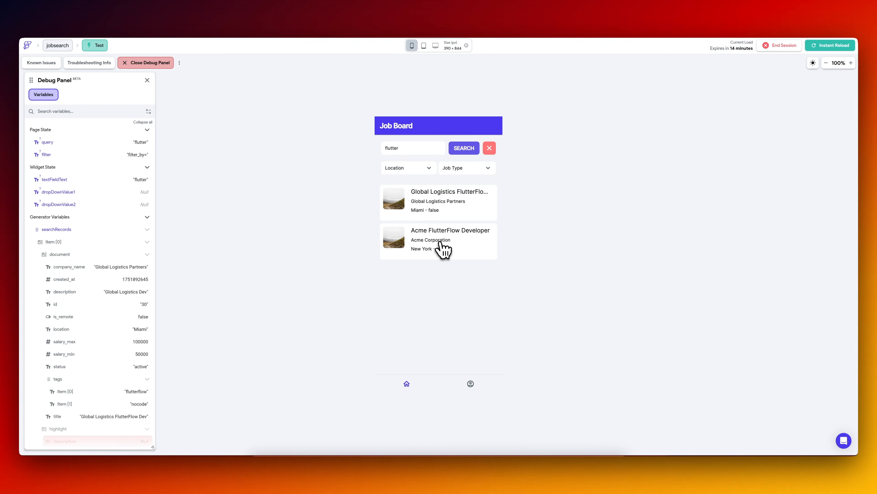
pyautogui.click(471, 383)
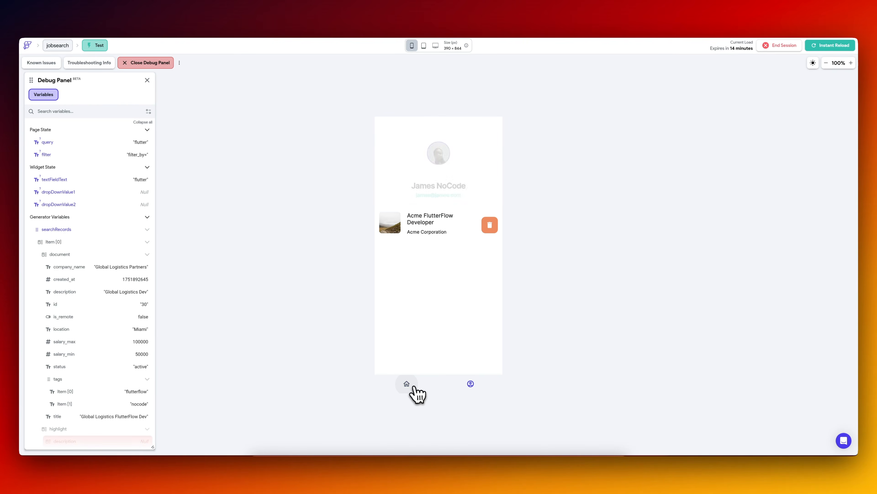
# Step: Search the job board for flutter again, open the Global Logistics FlutterFlow job and apply with the cover letter and resume URL left empty
pyautogui.click(407, 384)
pyautogui.click(425, 147)
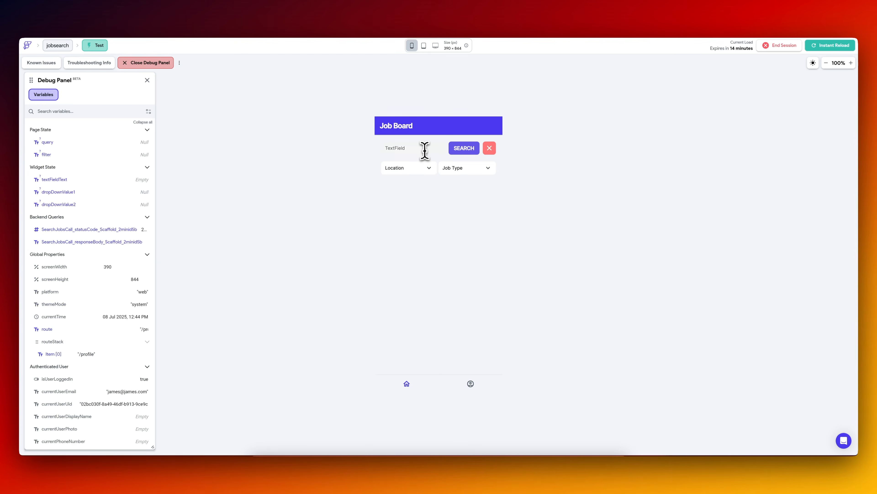
pyautogui.write('flutter')
pyautogui.click(452, 148)
pyautogui.click(439, 204)
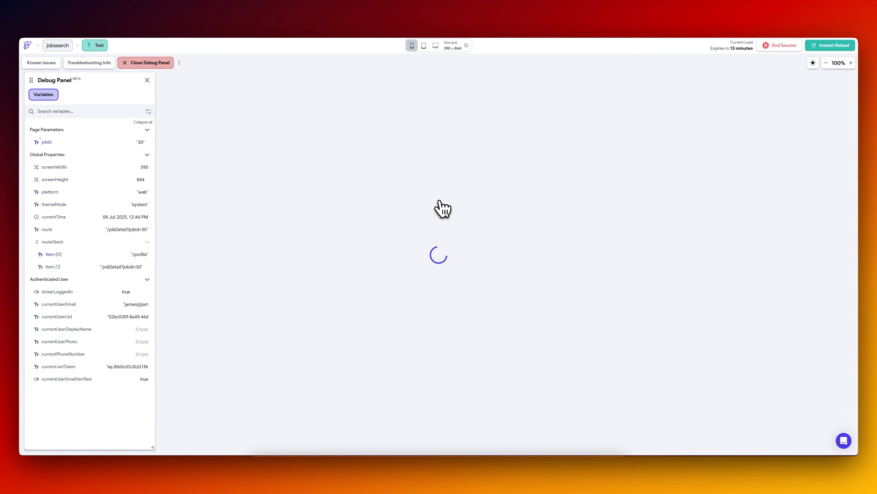
pyautogui.click(455, 182)
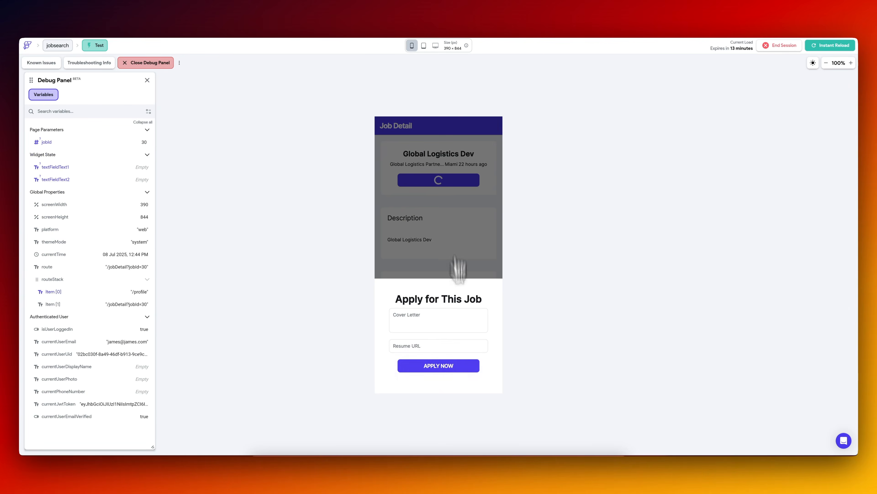
pyautogui.click(445, 366)
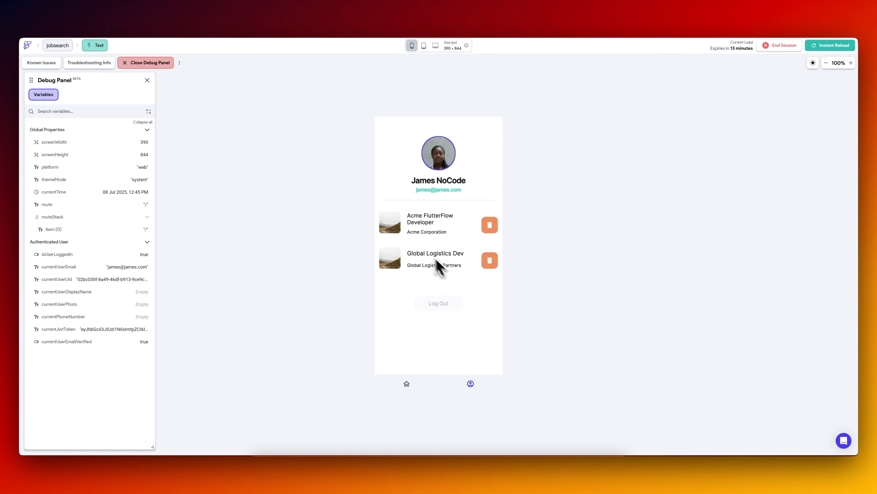
# Step: Delete the Global Logistics Dev application from the profile page, and check the list again after visiting home
pyautogui.click(495, 264)
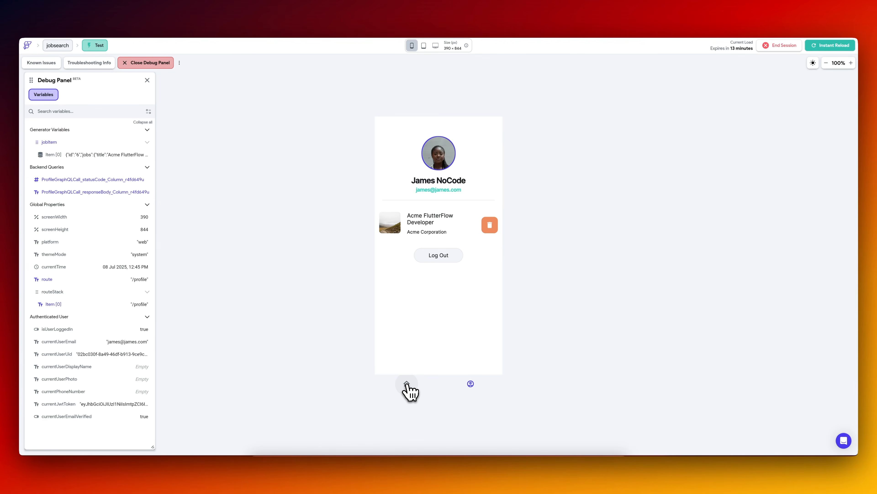
pyautogui.click(408, 385)
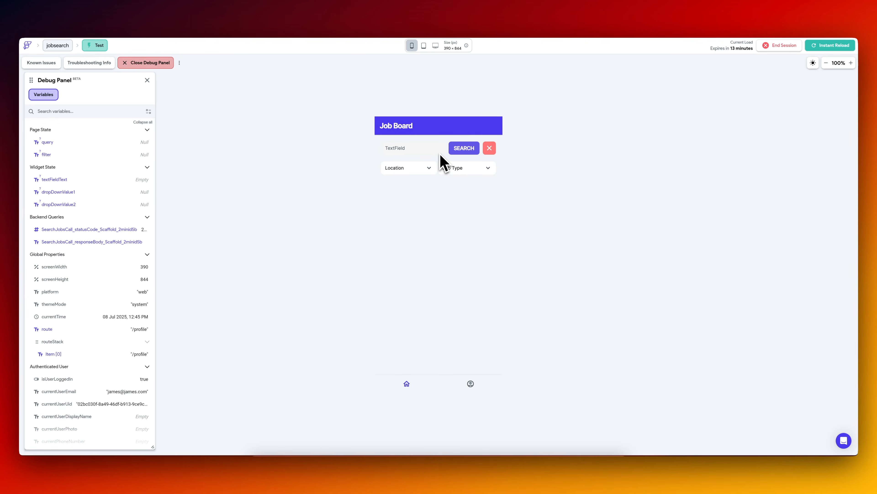
pyautogui.click(471, 384)
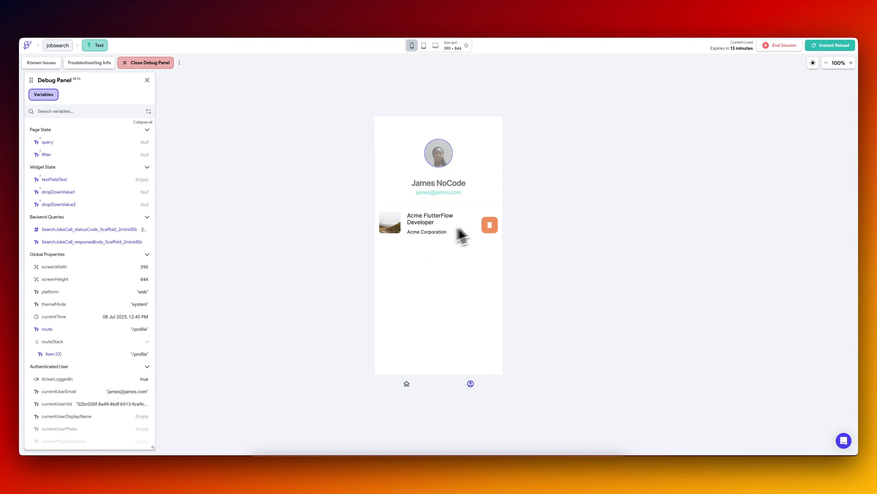
# Step: Return to the job board, search for flutter and open the Global Logistics FlutterFlow job
pyautogui.click(407, 383)
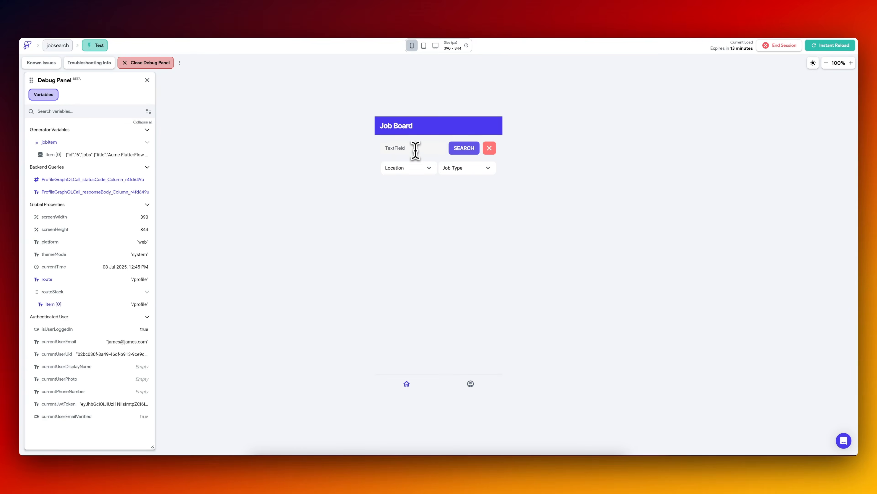
pyautogui.write('flutter')
pyautogui.click(433, 200)
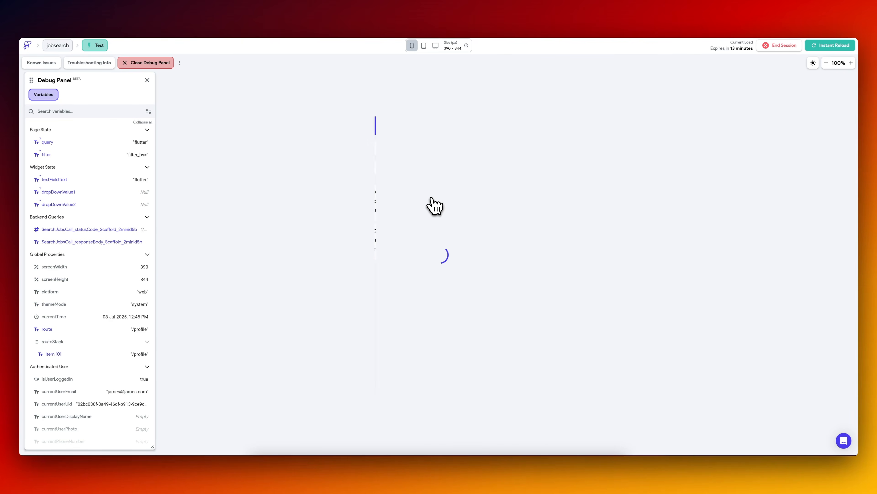